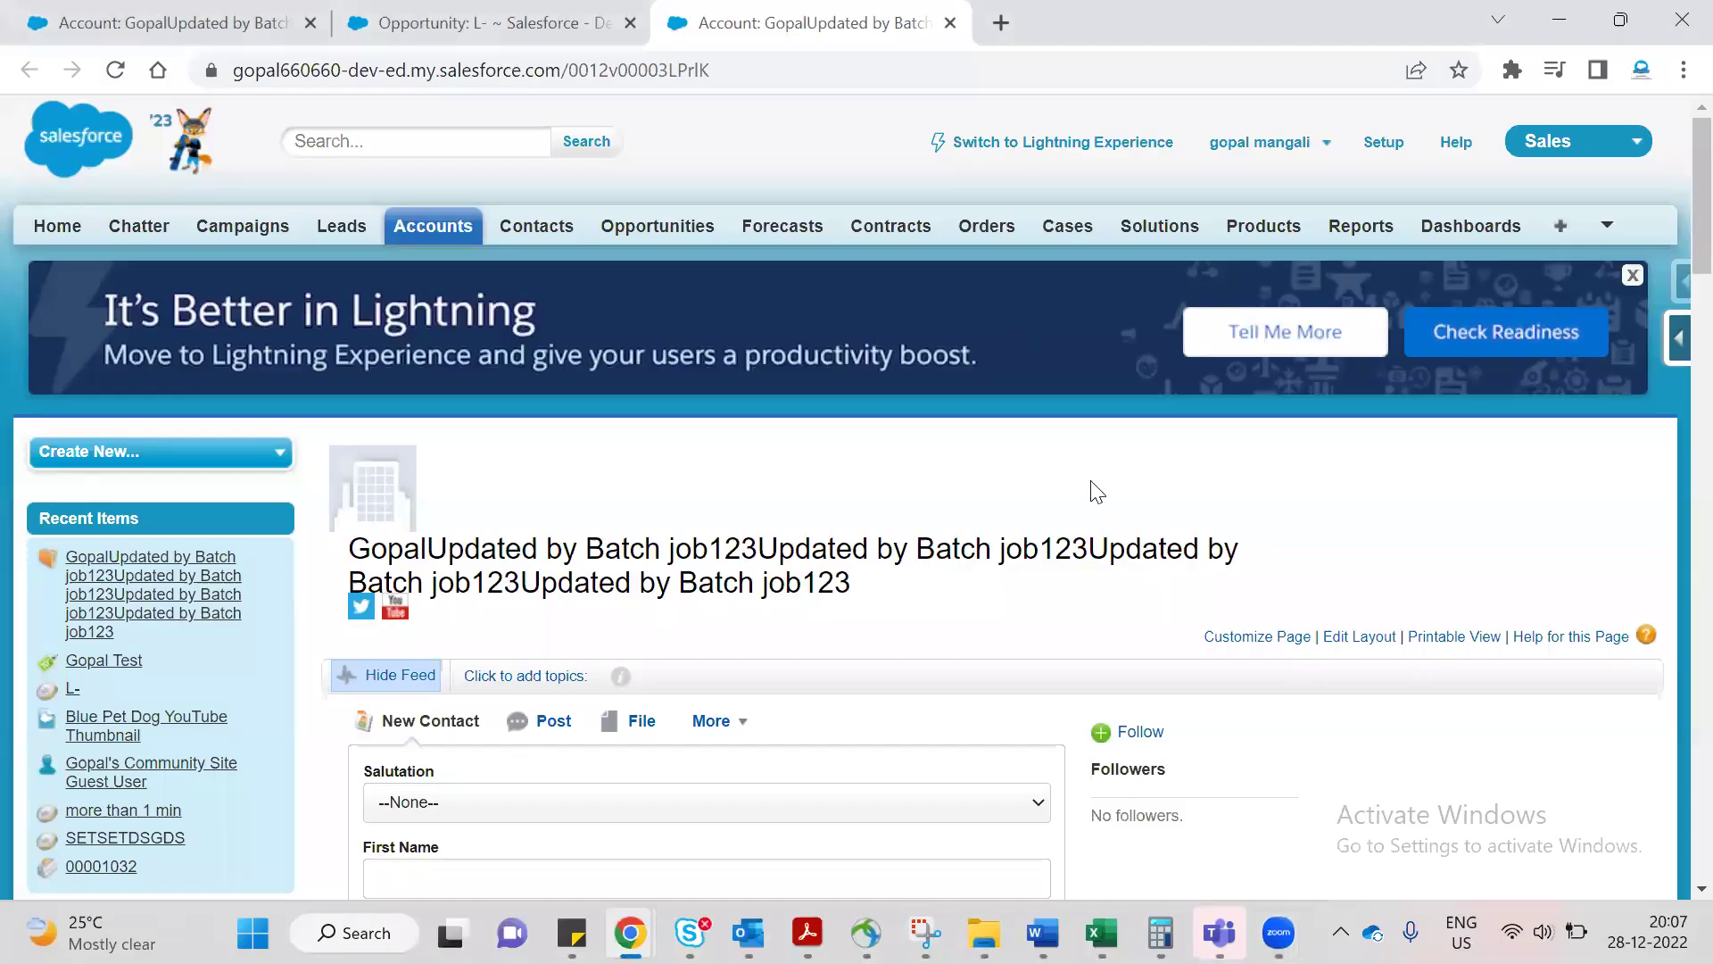
Switch to the Requirement.docx document in Word and go to the first requirement.
scroll(1093, 495, "down", 2)
scroll(1037, 488, "up", 2)
mouse_move(1042, 932)
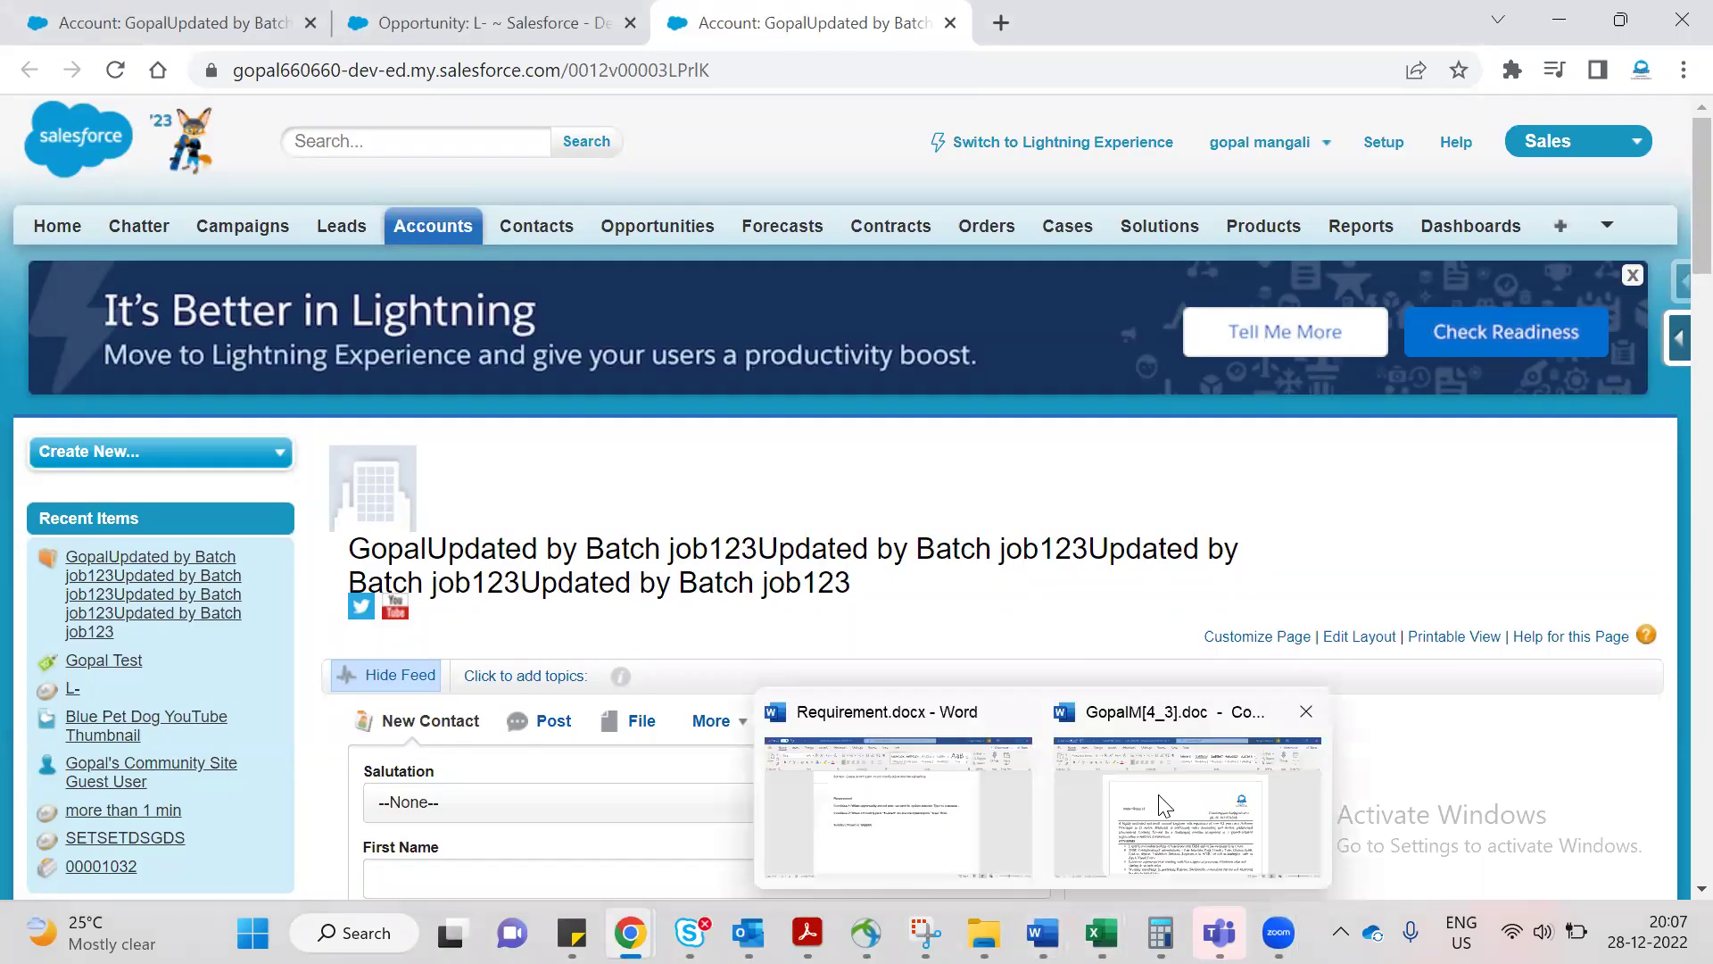
left_click(873, 819)
scroll(934, 639, "up", 7)
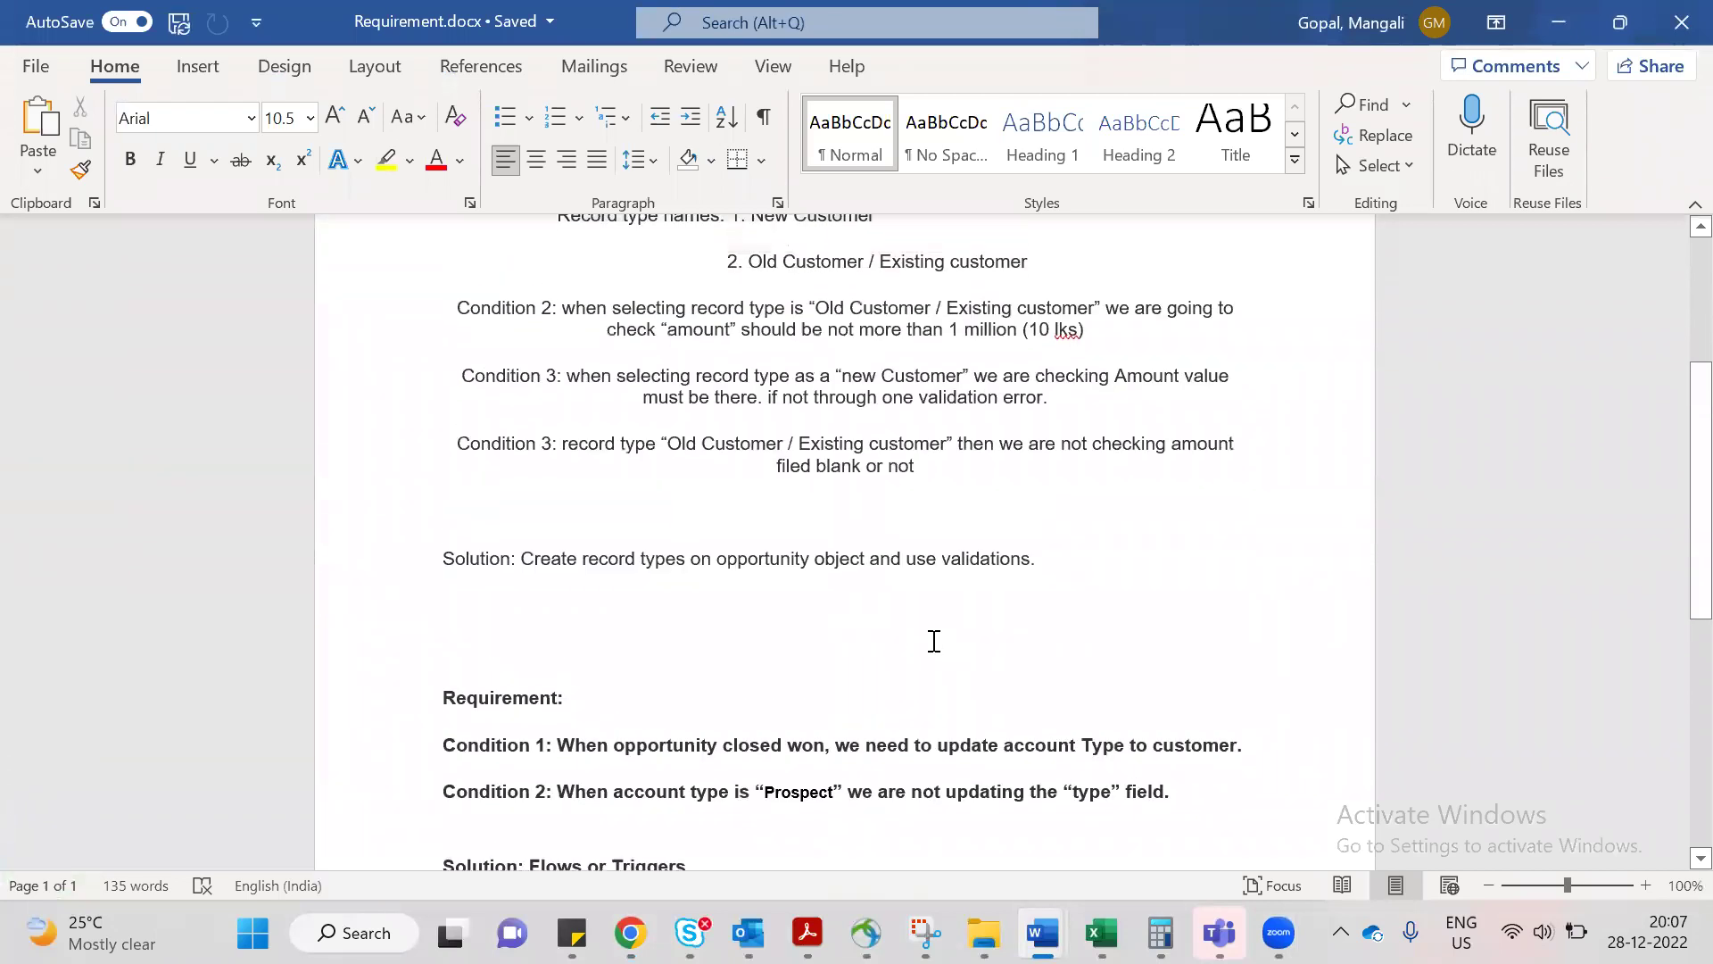
left_click_drag(444, 423, 1048, 705)
left_click(1060, 684)
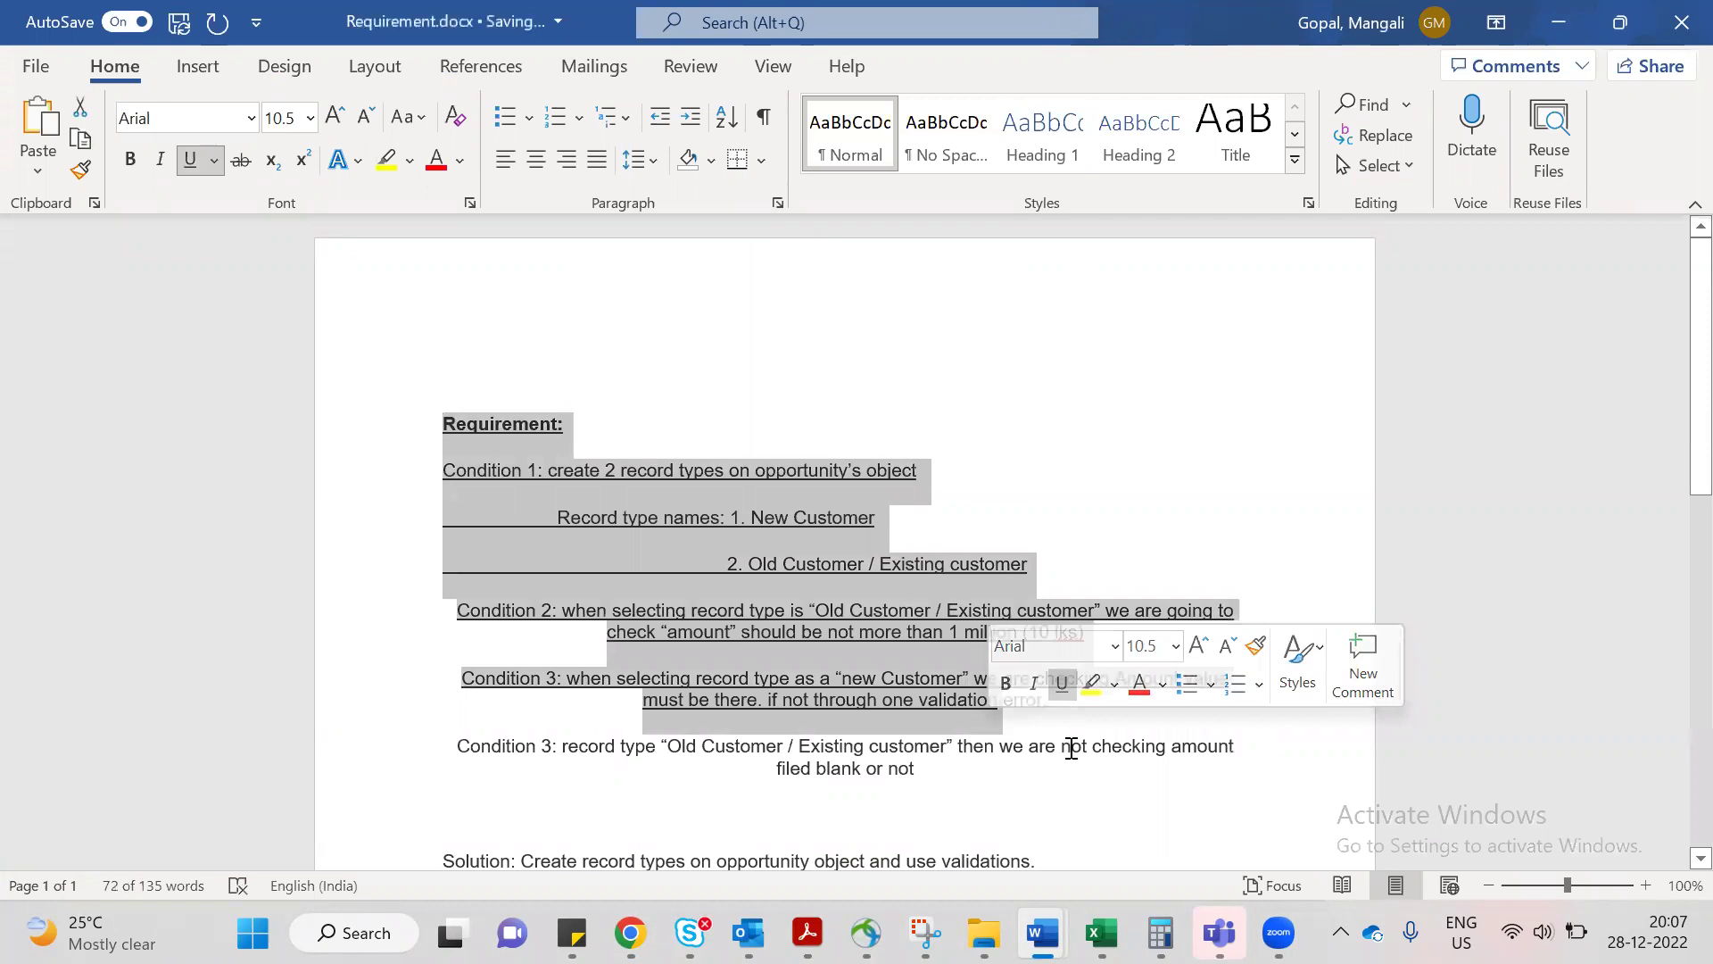
key("ctrl+z")
left_click(1087, 746)
Review the record type conditions and the second requirement's condition about closed won opportunities.
scroll(1107, 732, "down", 1)
scroll(1111, 728, "down", 1)
left_click_drag(1117, 757, 400, 306)
left_click(675, 503)
scroll(841, 572, "down", 2)
scroll(840, 572, "down", 4)
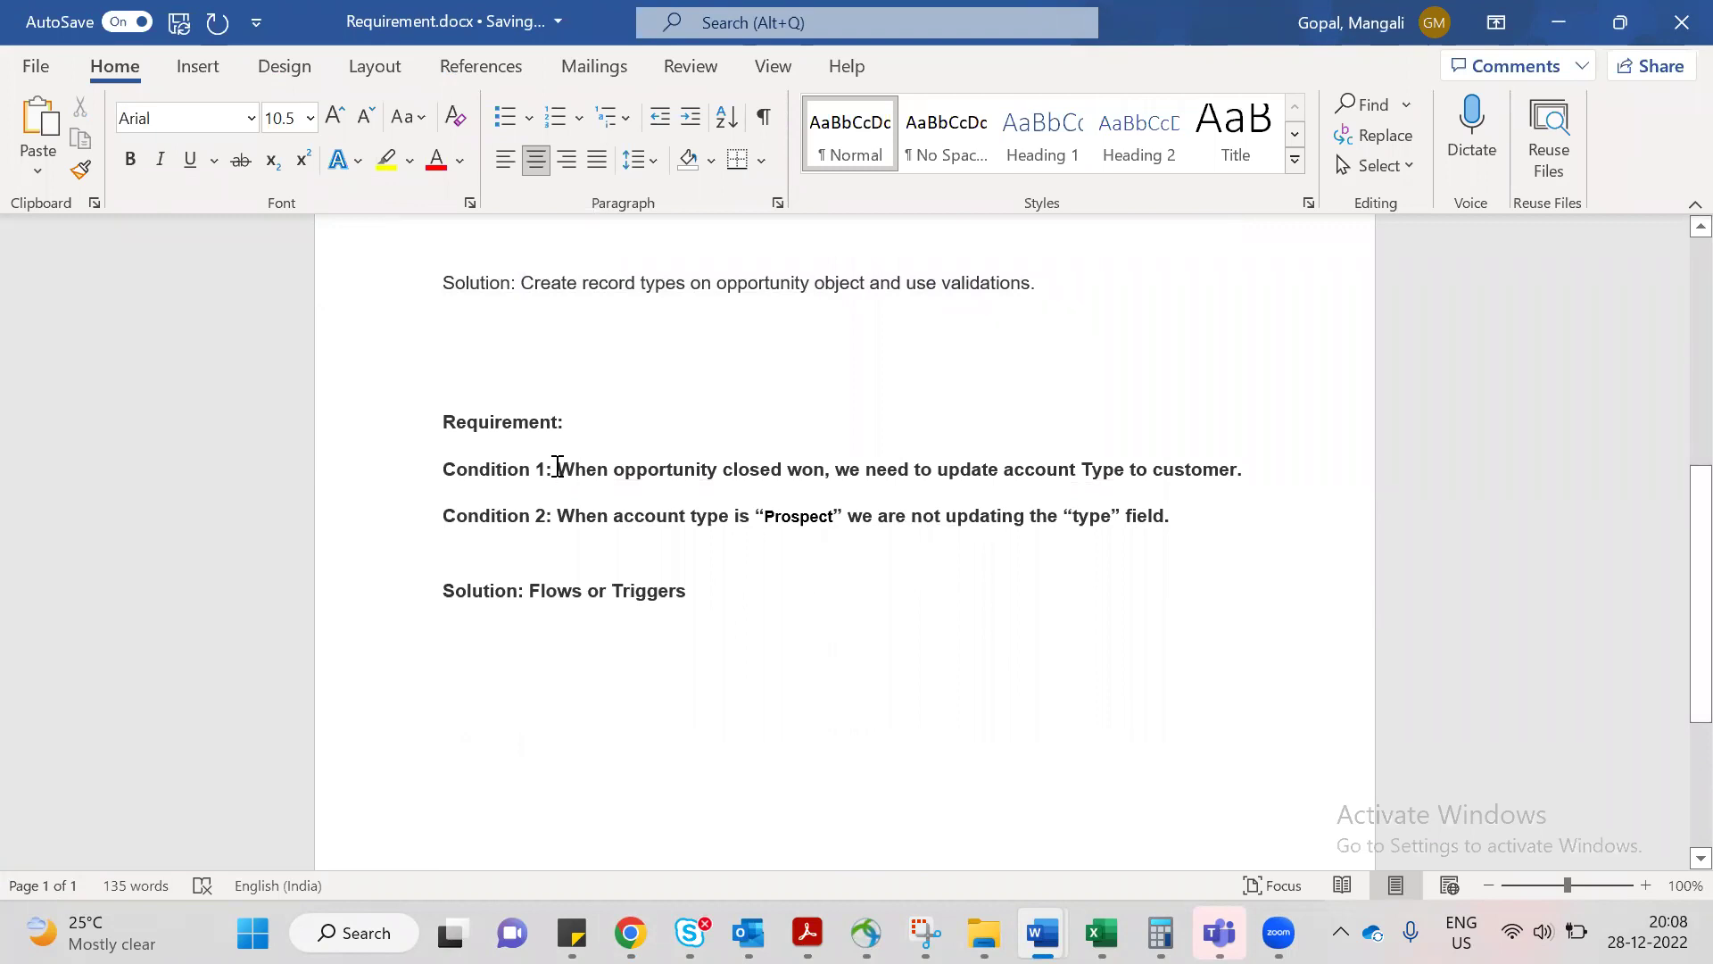
left_click_drag(557, 467, 819, 468)
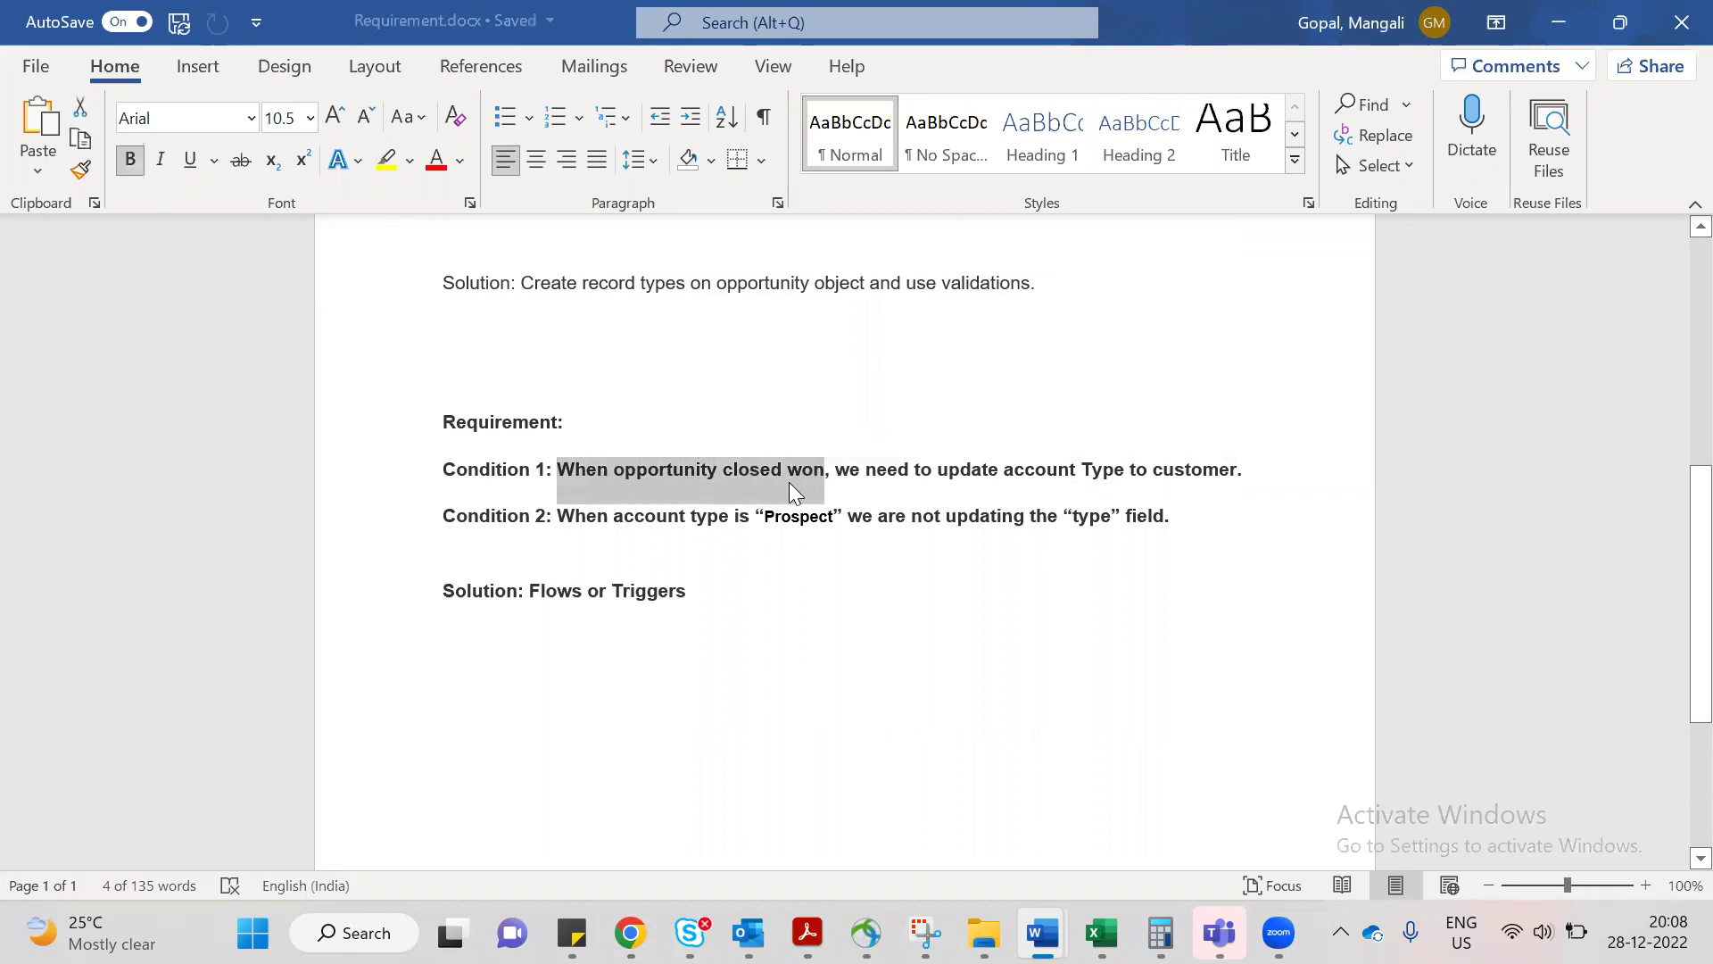
left_click(789, 483)
Switch to Salesforce in Chrome and open the L- opportunity from the account's related opportunities.
key("alt+Tab")
scroll(790, 486, "down", 6)
scroll(830, 482, "up", 6)
scroll(866, 484, "down", 15)
scroll(866, 485, "down", 14)
scroll(869, 493, "up", 5)
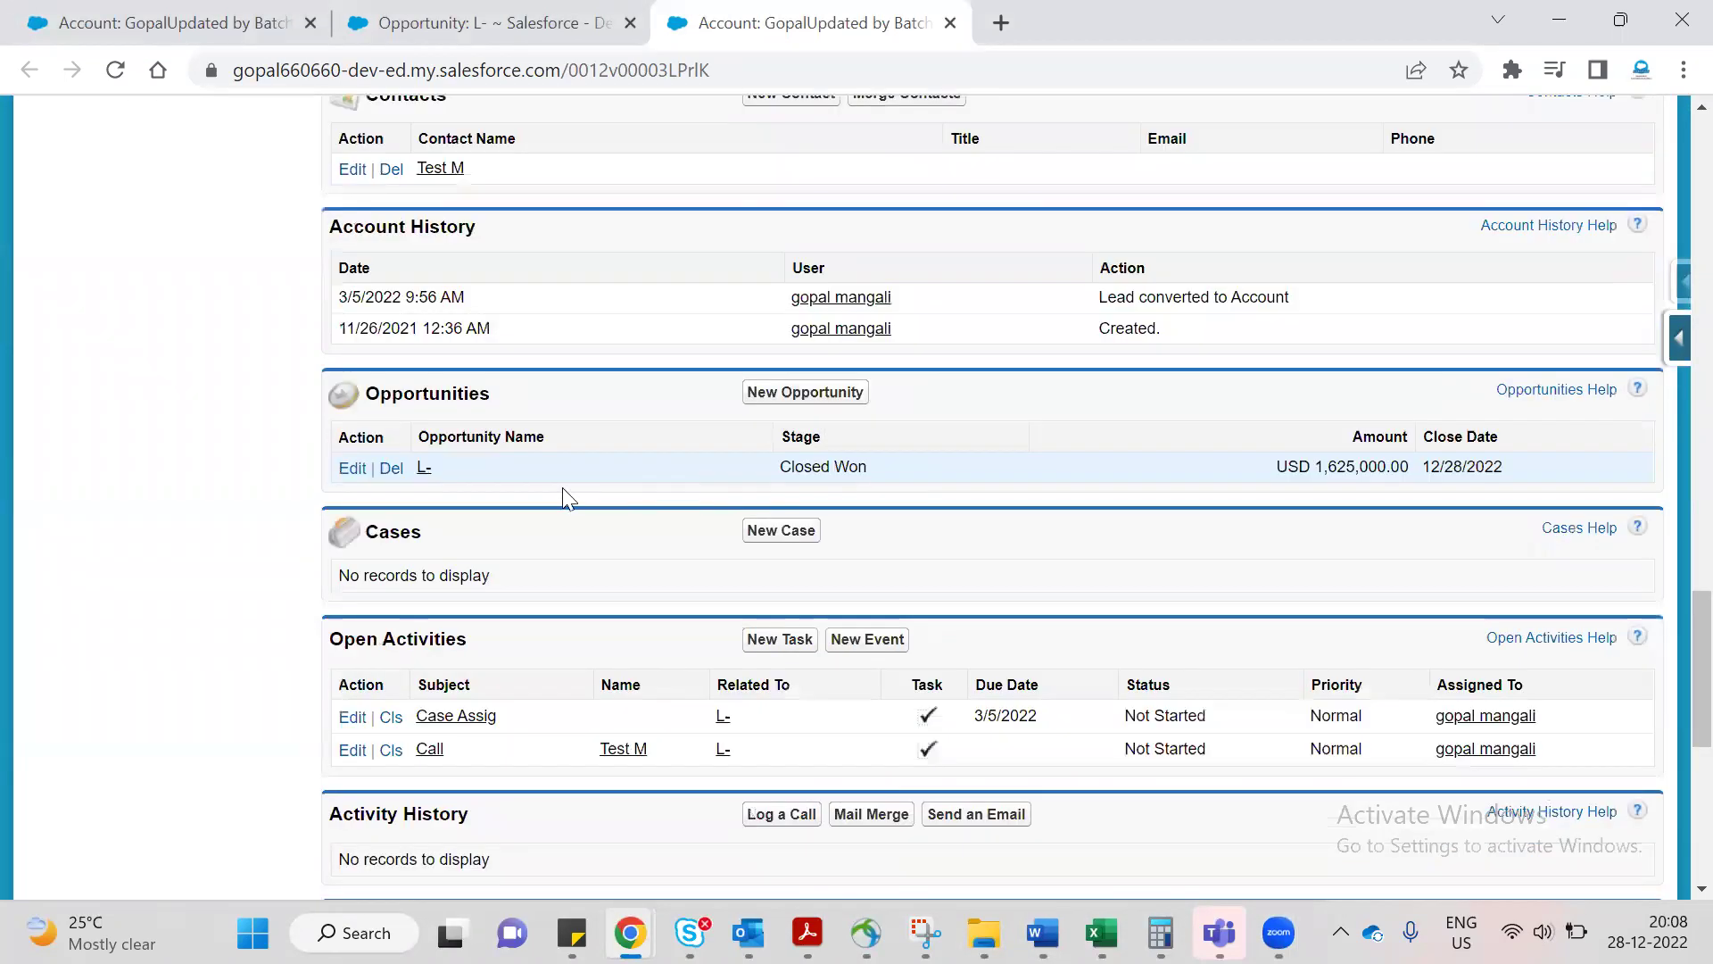
left_click(434, 467)
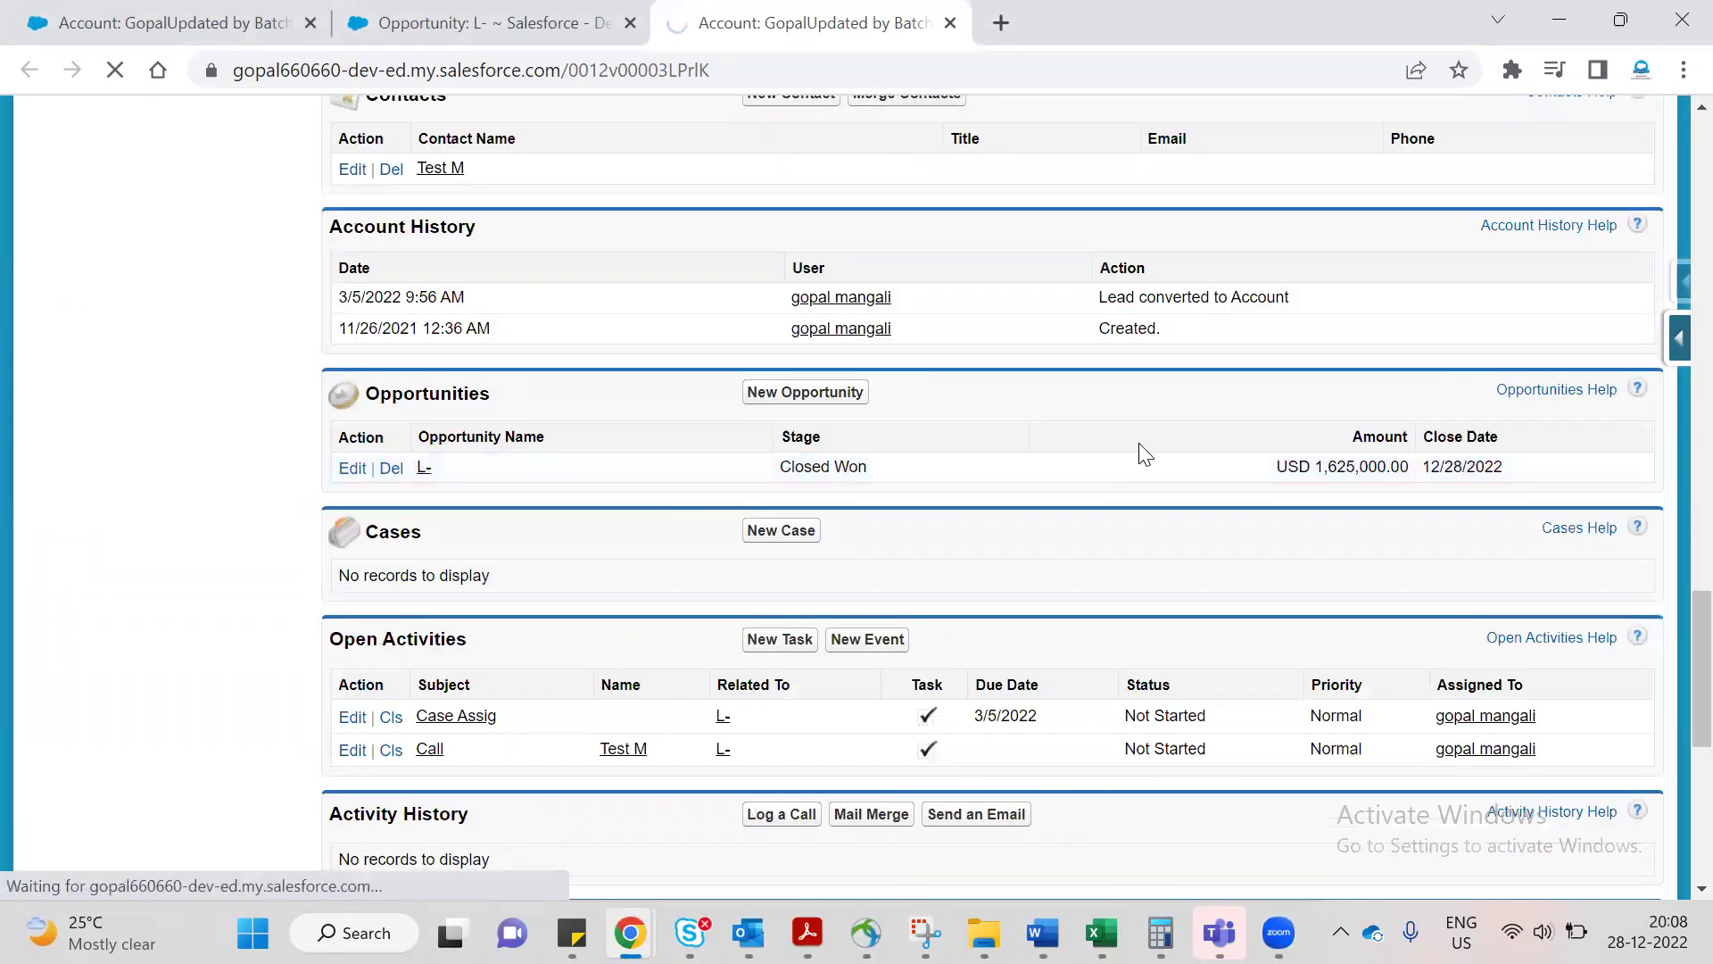
Switch the L- opportunity to Lightning Experience and show its record details.
scroll(1055, 478, "down", 10)
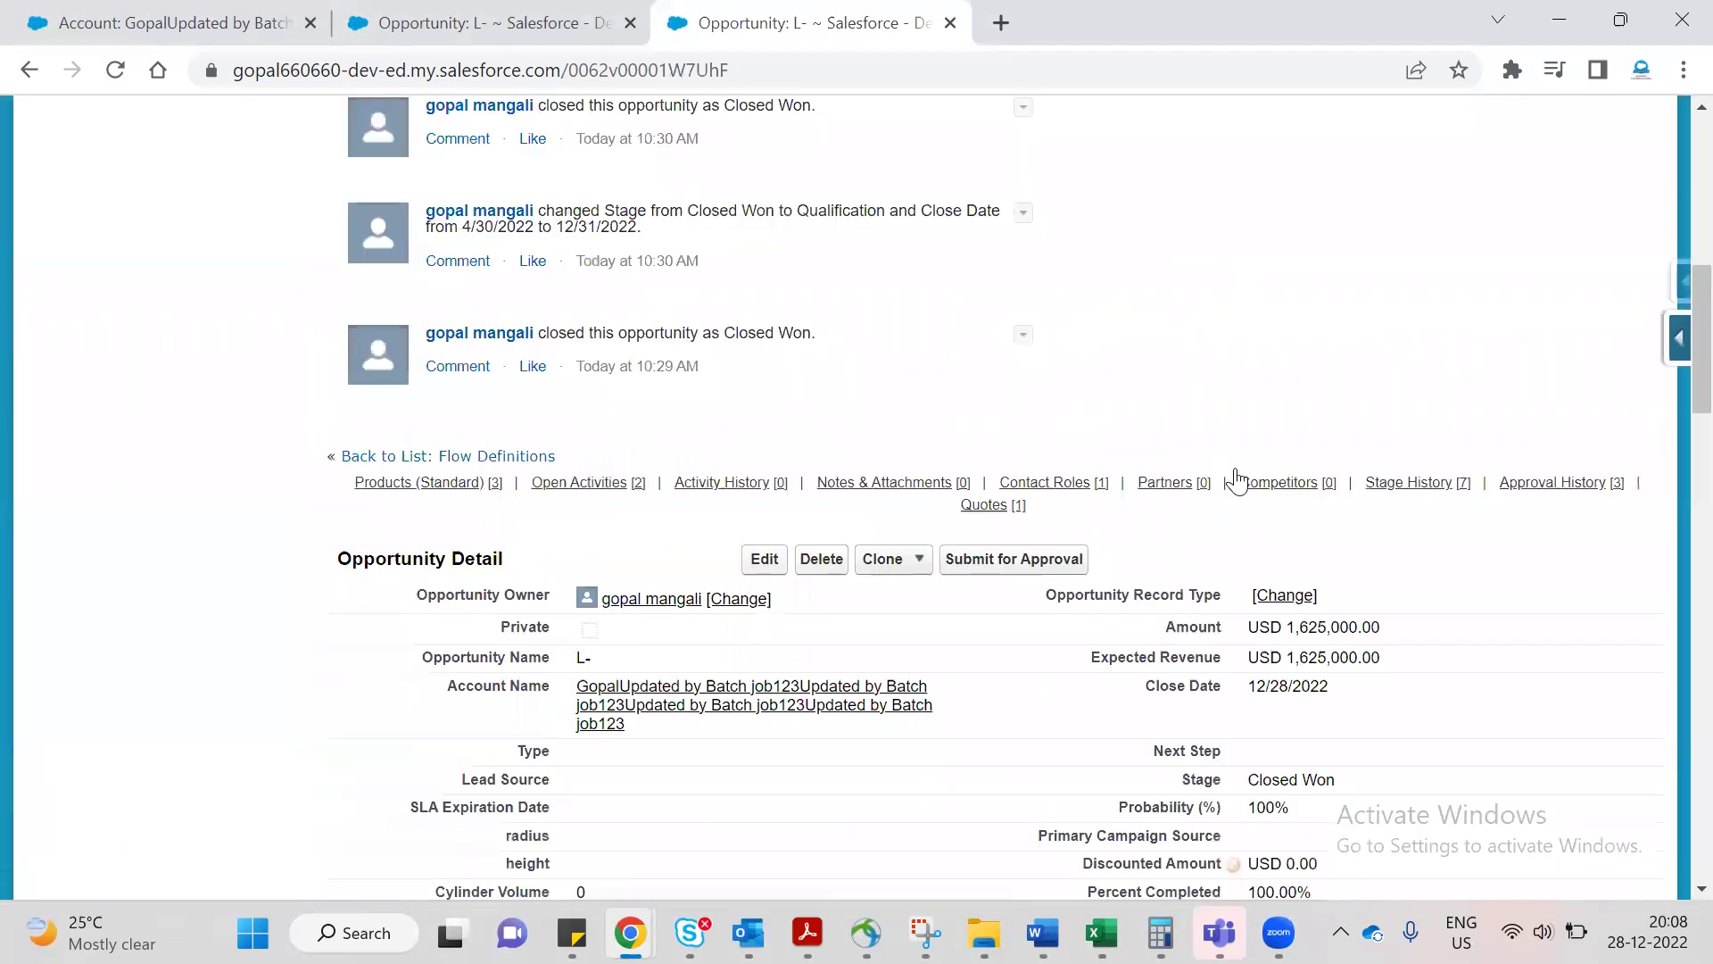
scroll(1236, 486, "down", 7)
scroll(1240, 488, "up", 15)
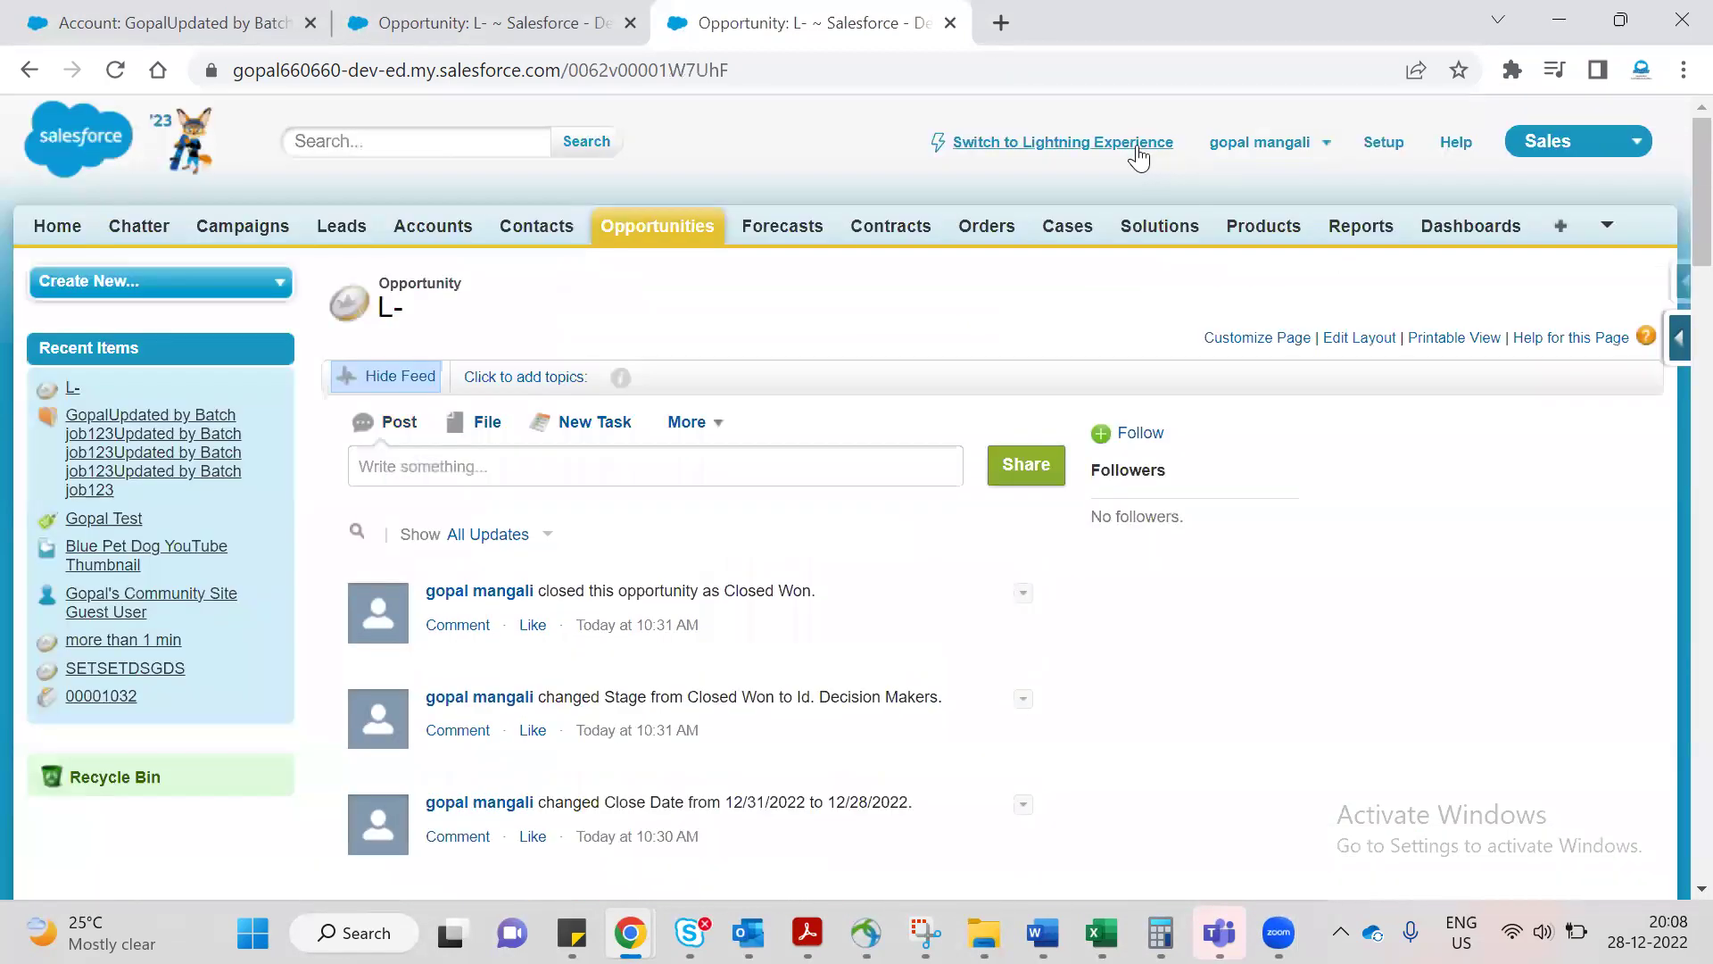
left_click(1135, 145)
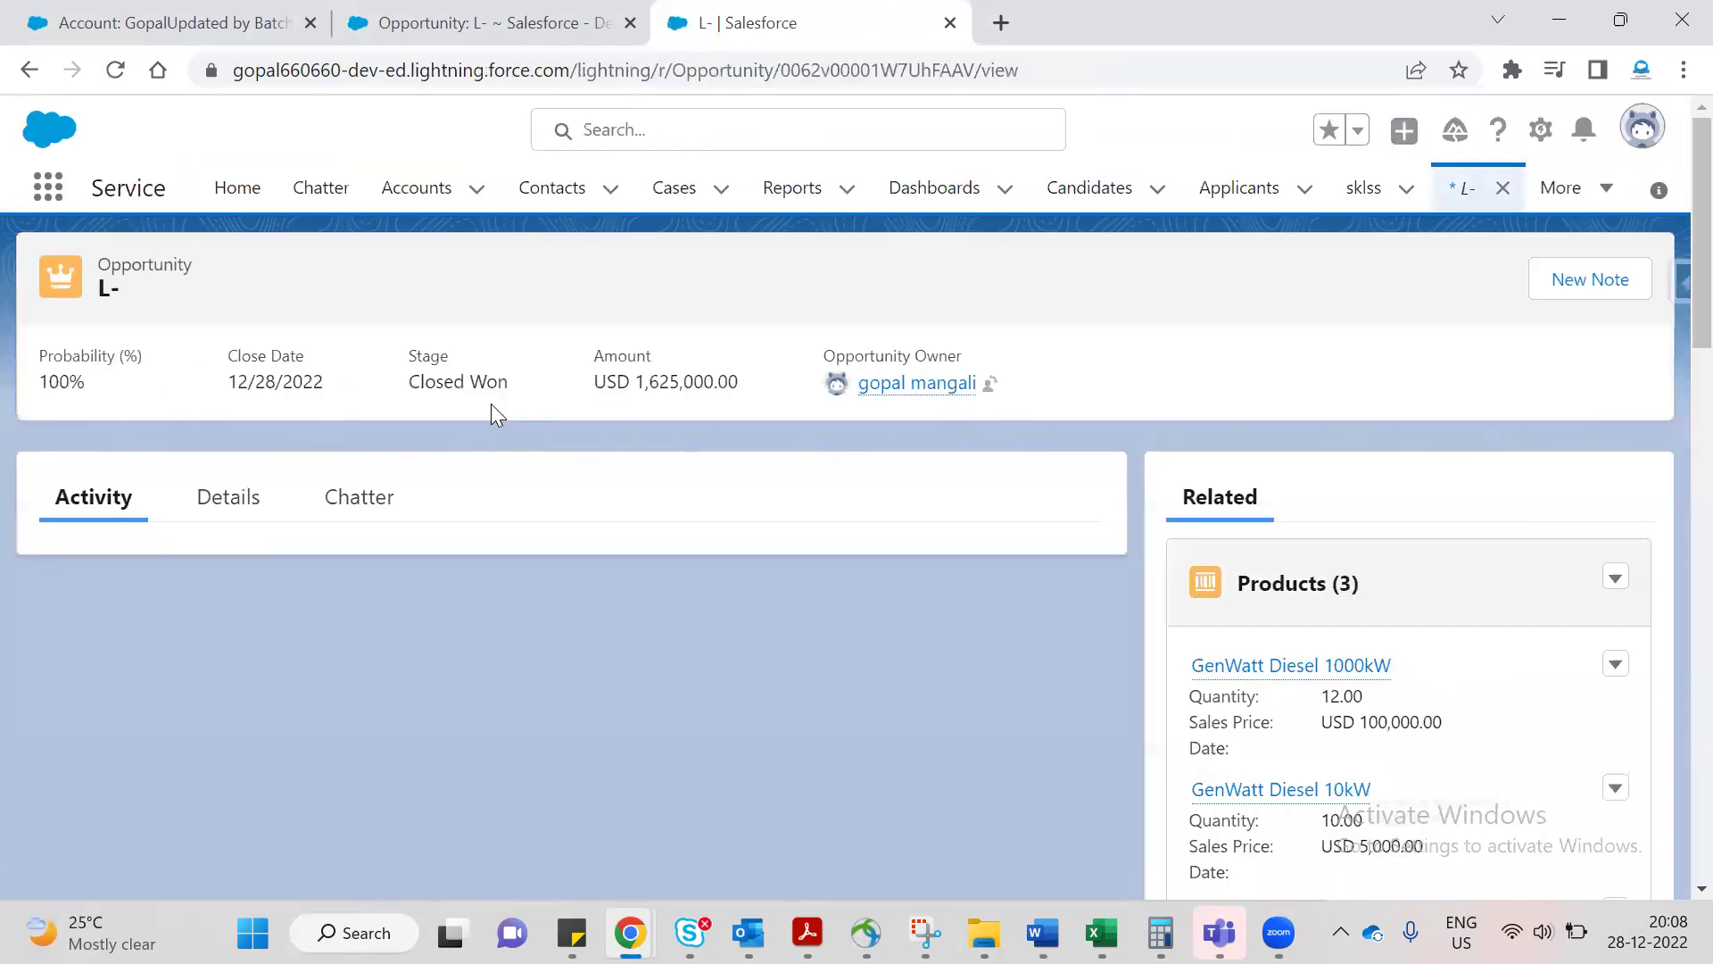
left_click(230, 589)
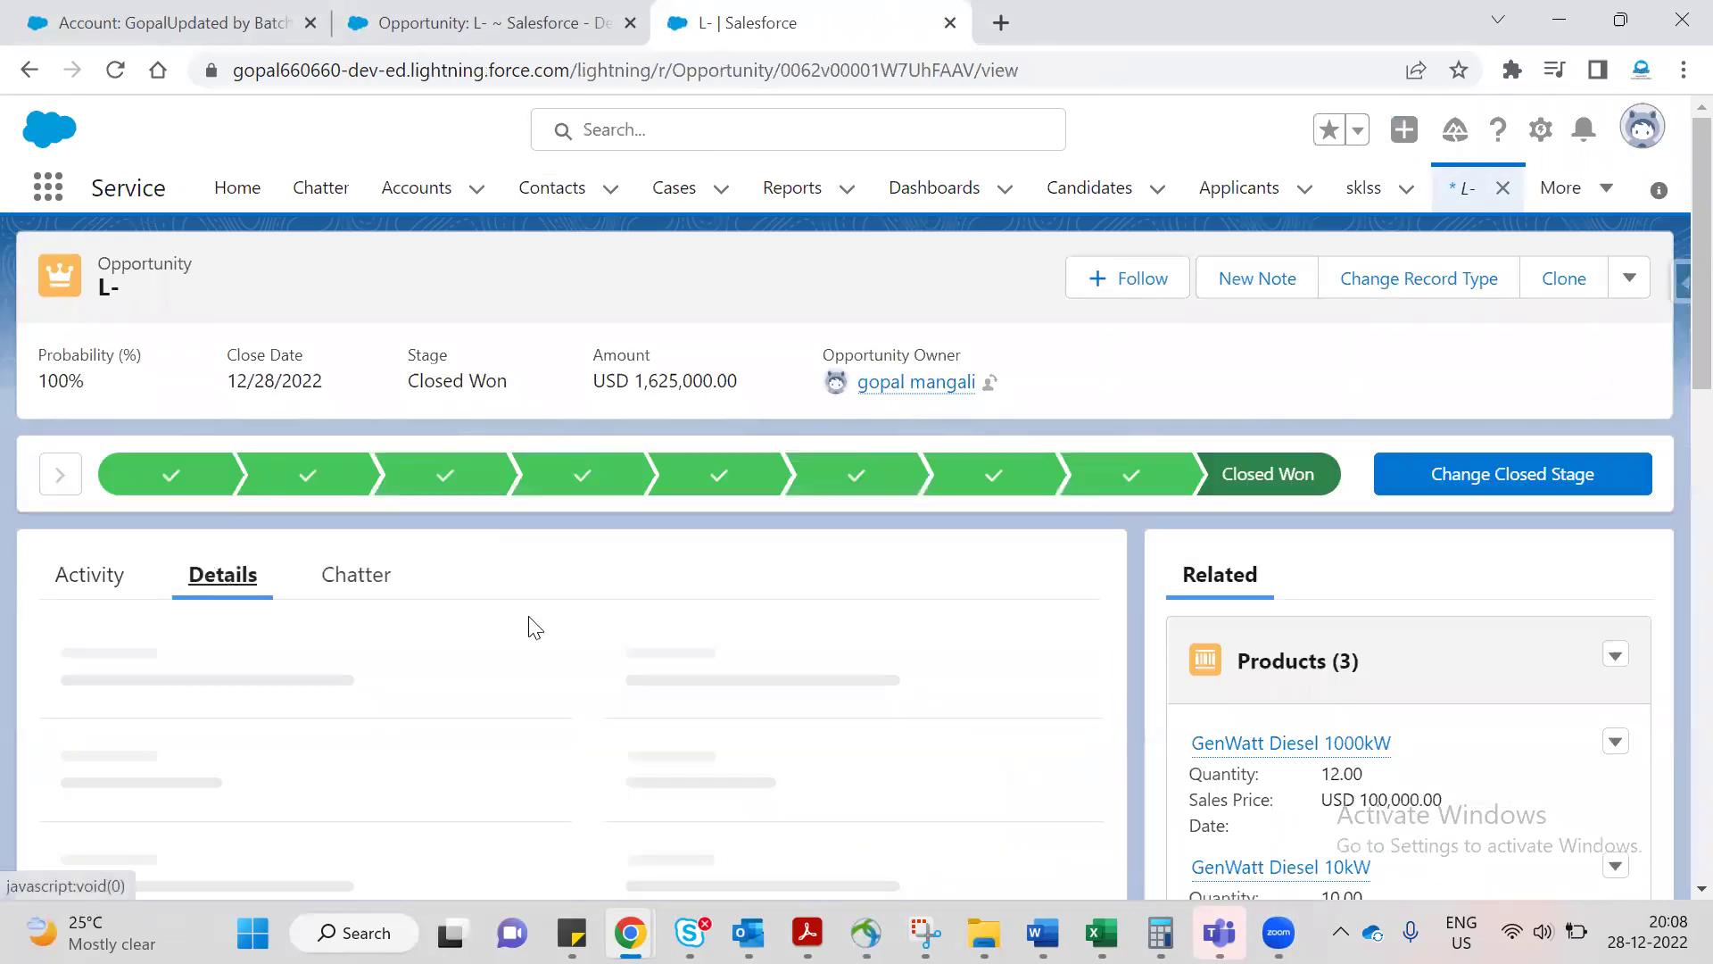
Change the opportunity's stage to Prospecting, and set it back to Closed Won with no delivery status.
left_click(170, 477)
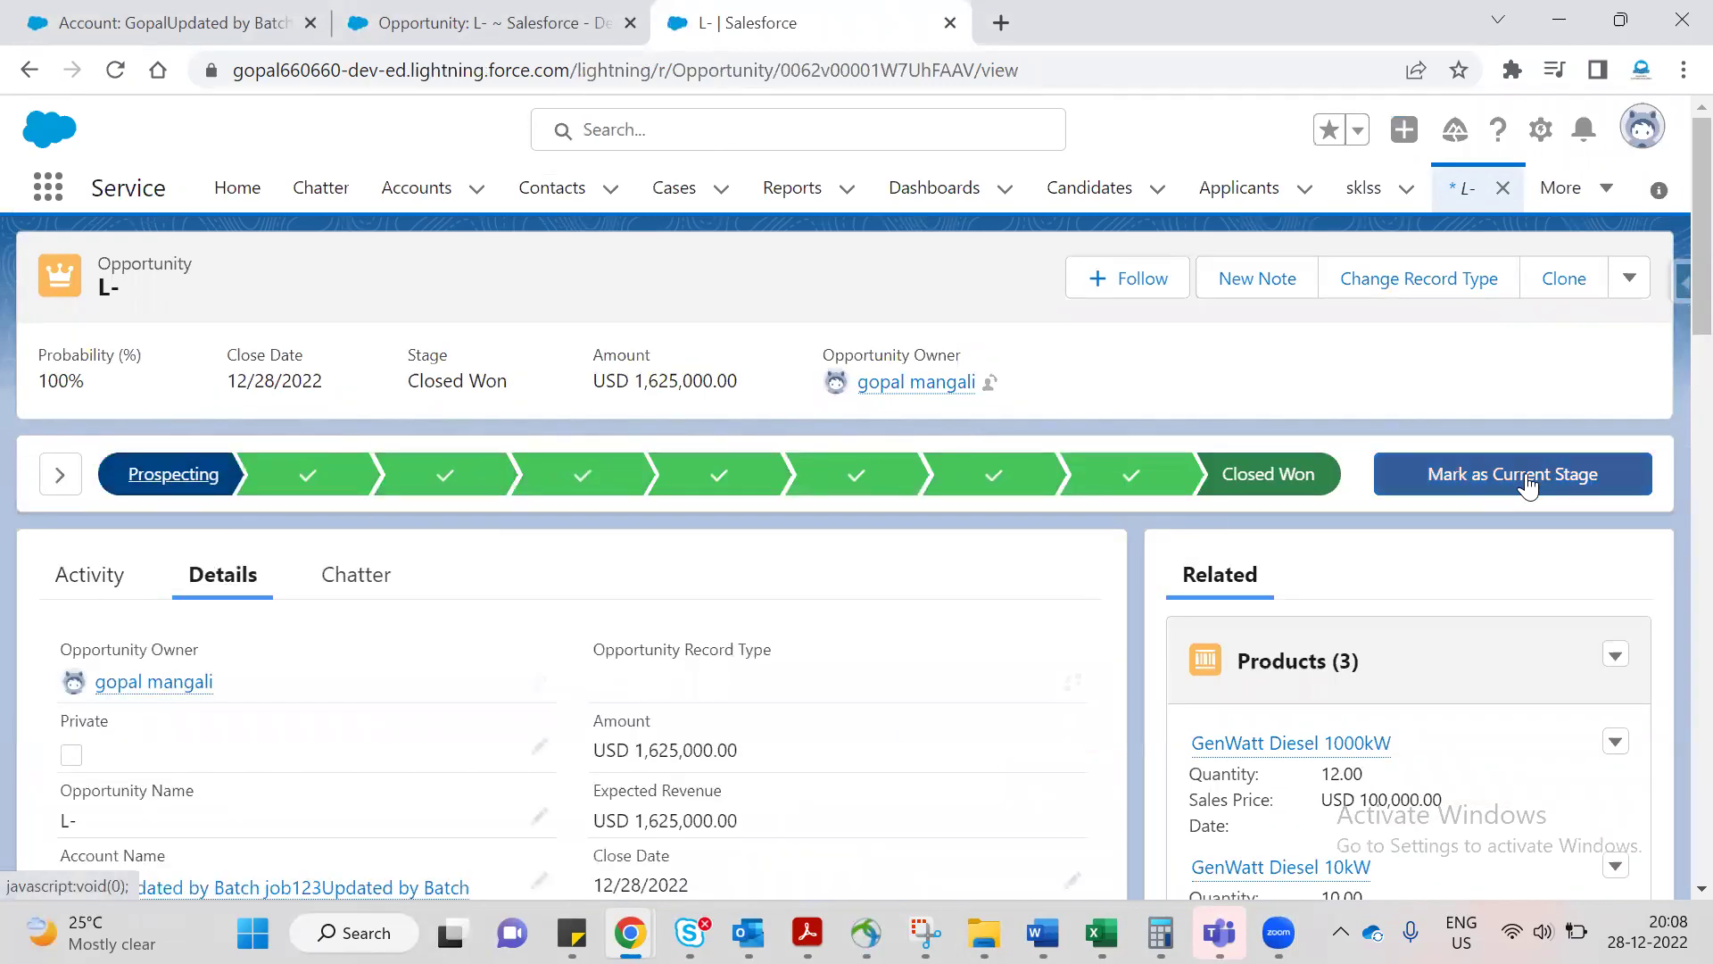
left_click(1522, 482)
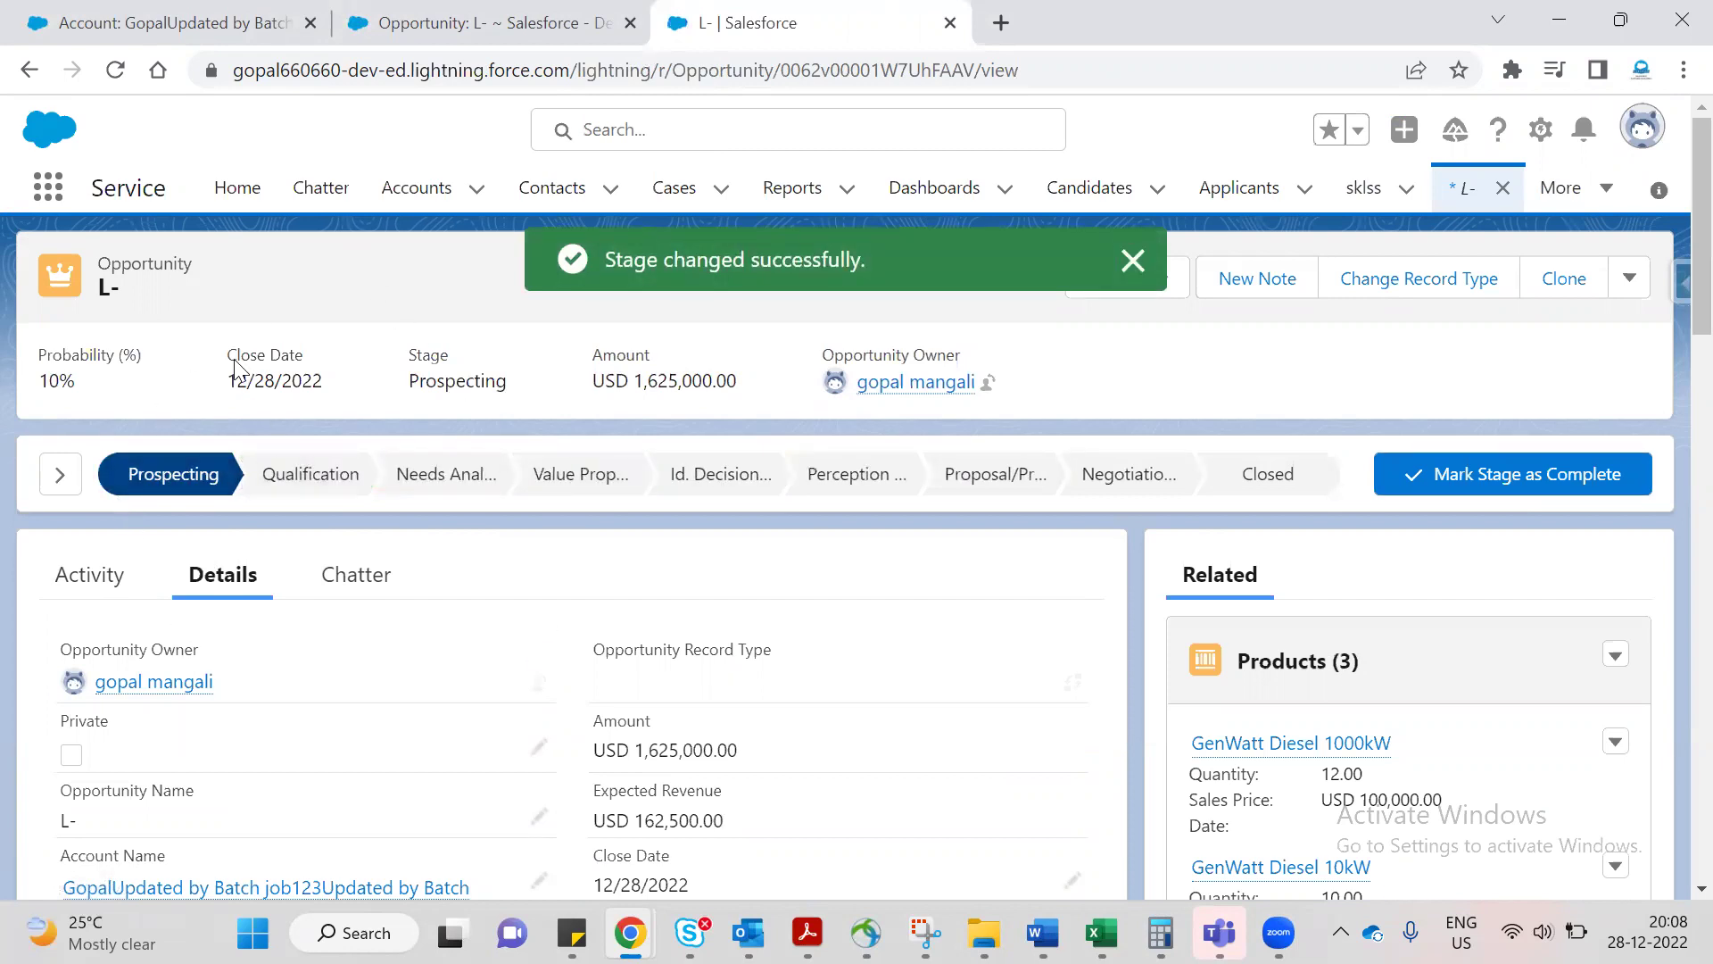
left_click(1278, 489)
left_click(1488, 483)
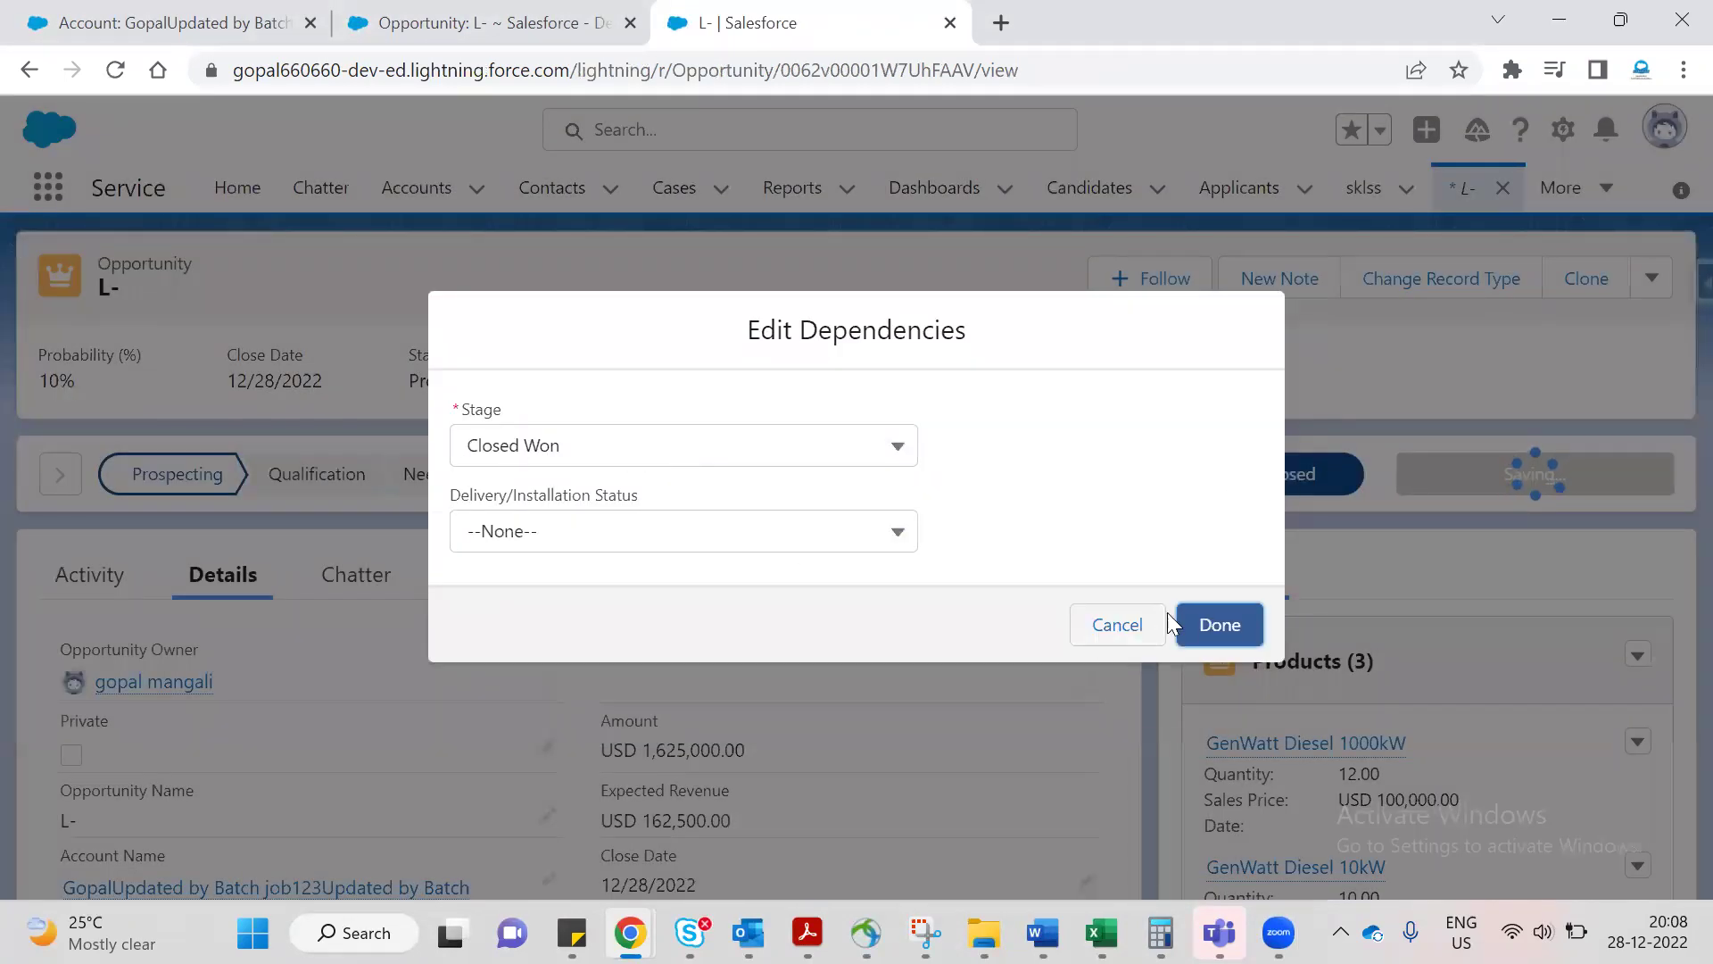
left_click(1200, 623)
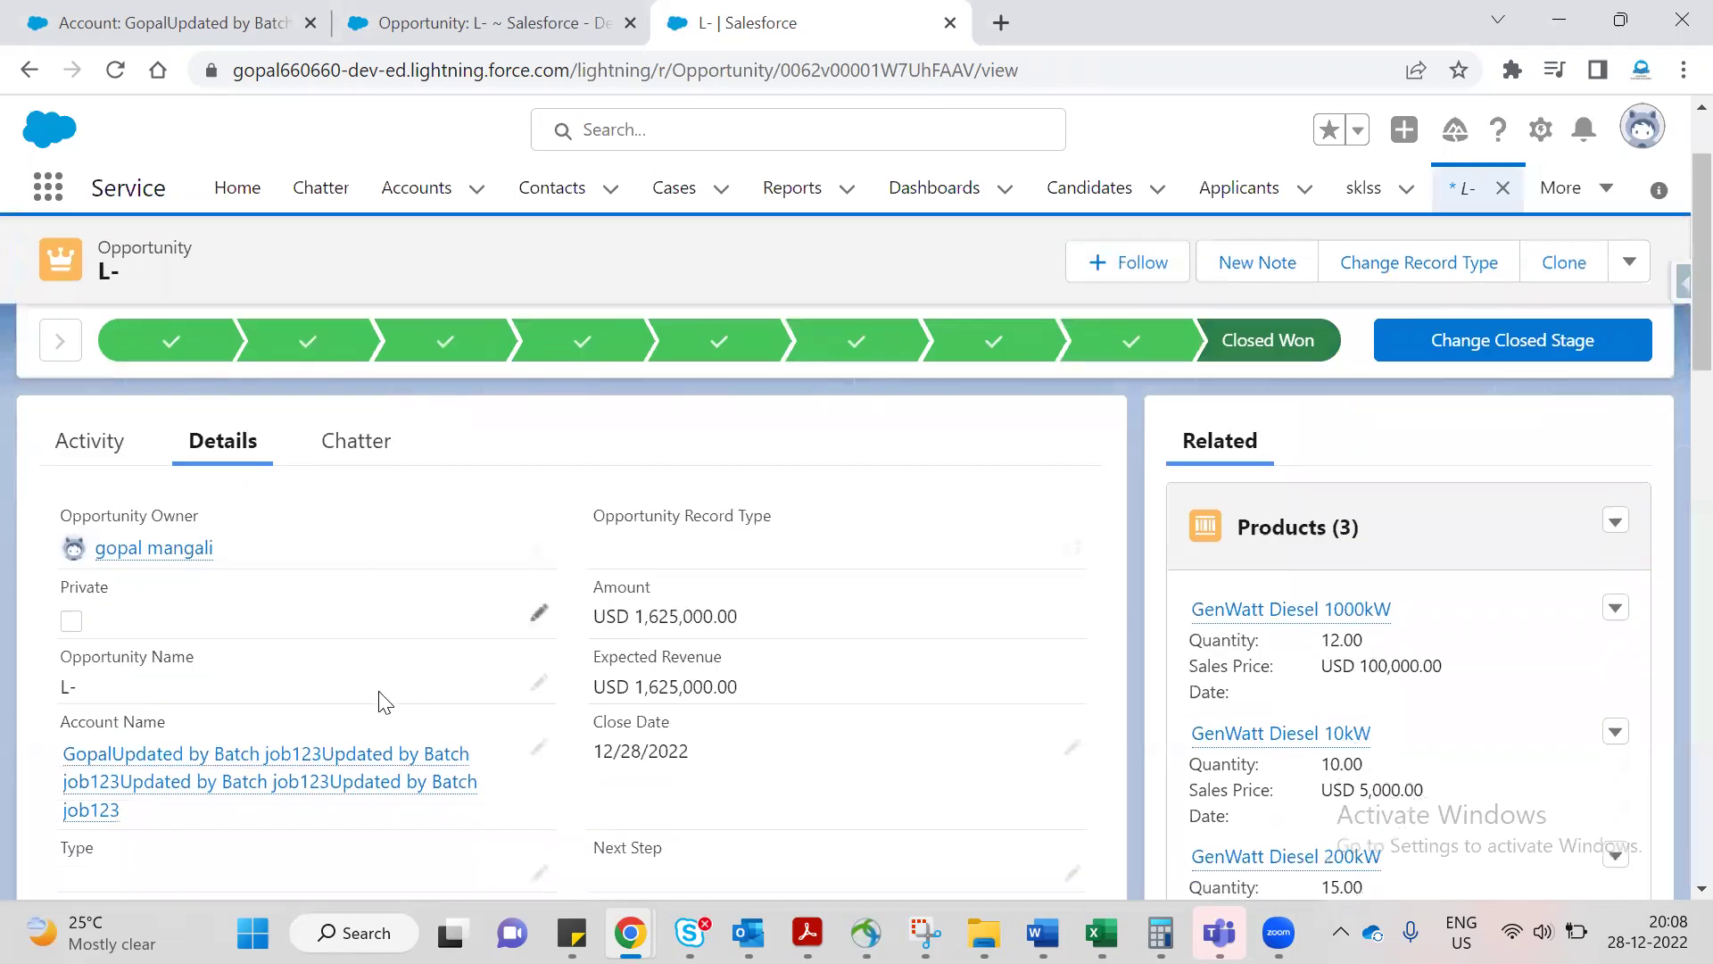
Open the opportunity's account in a new tab and check the Type field in its details.
scroll(599, 657, "down", 3)
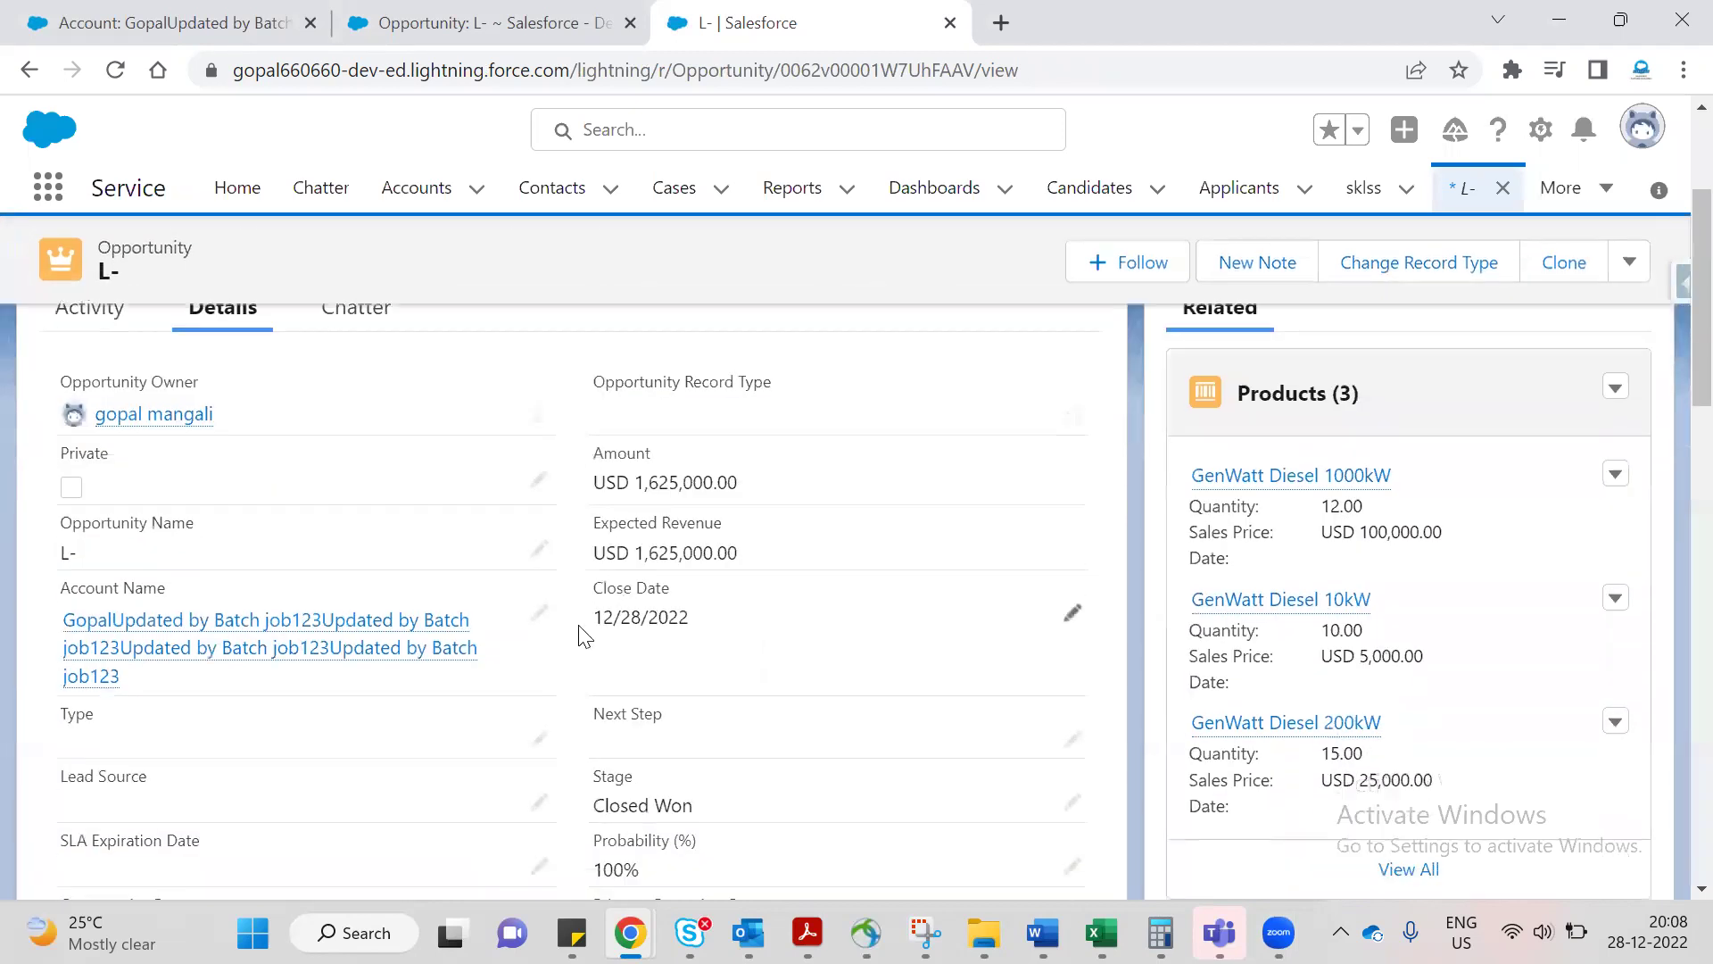
middle_click(185, 635)
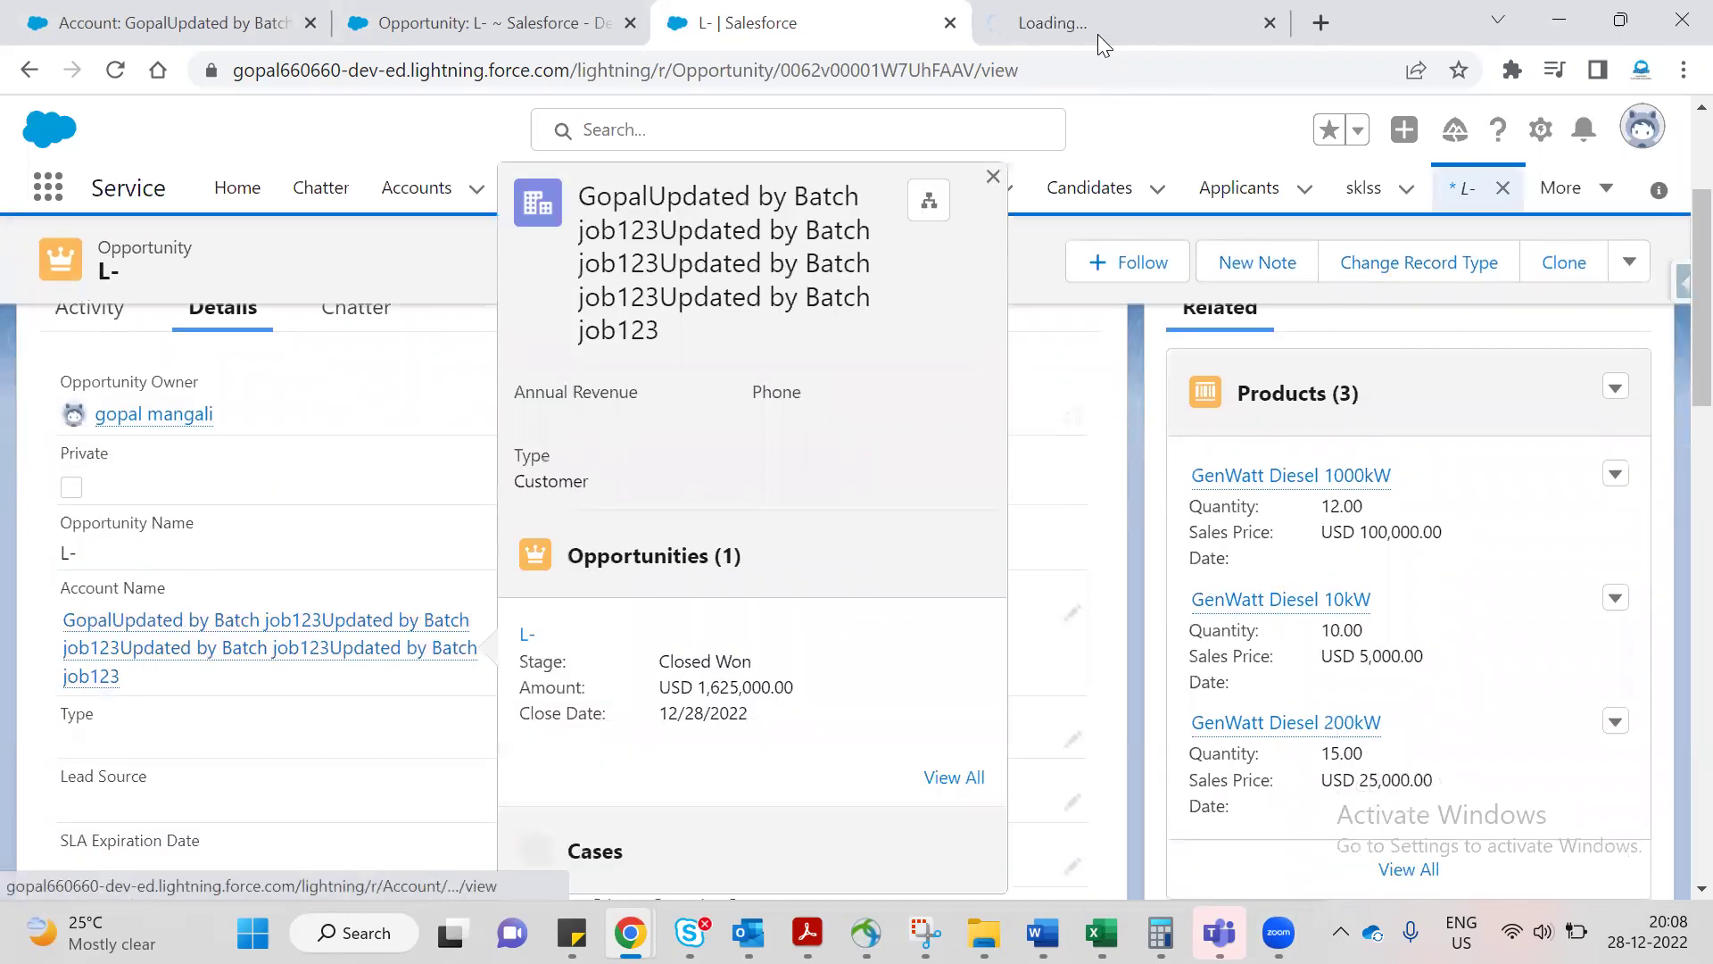
left_click(1089, 27)
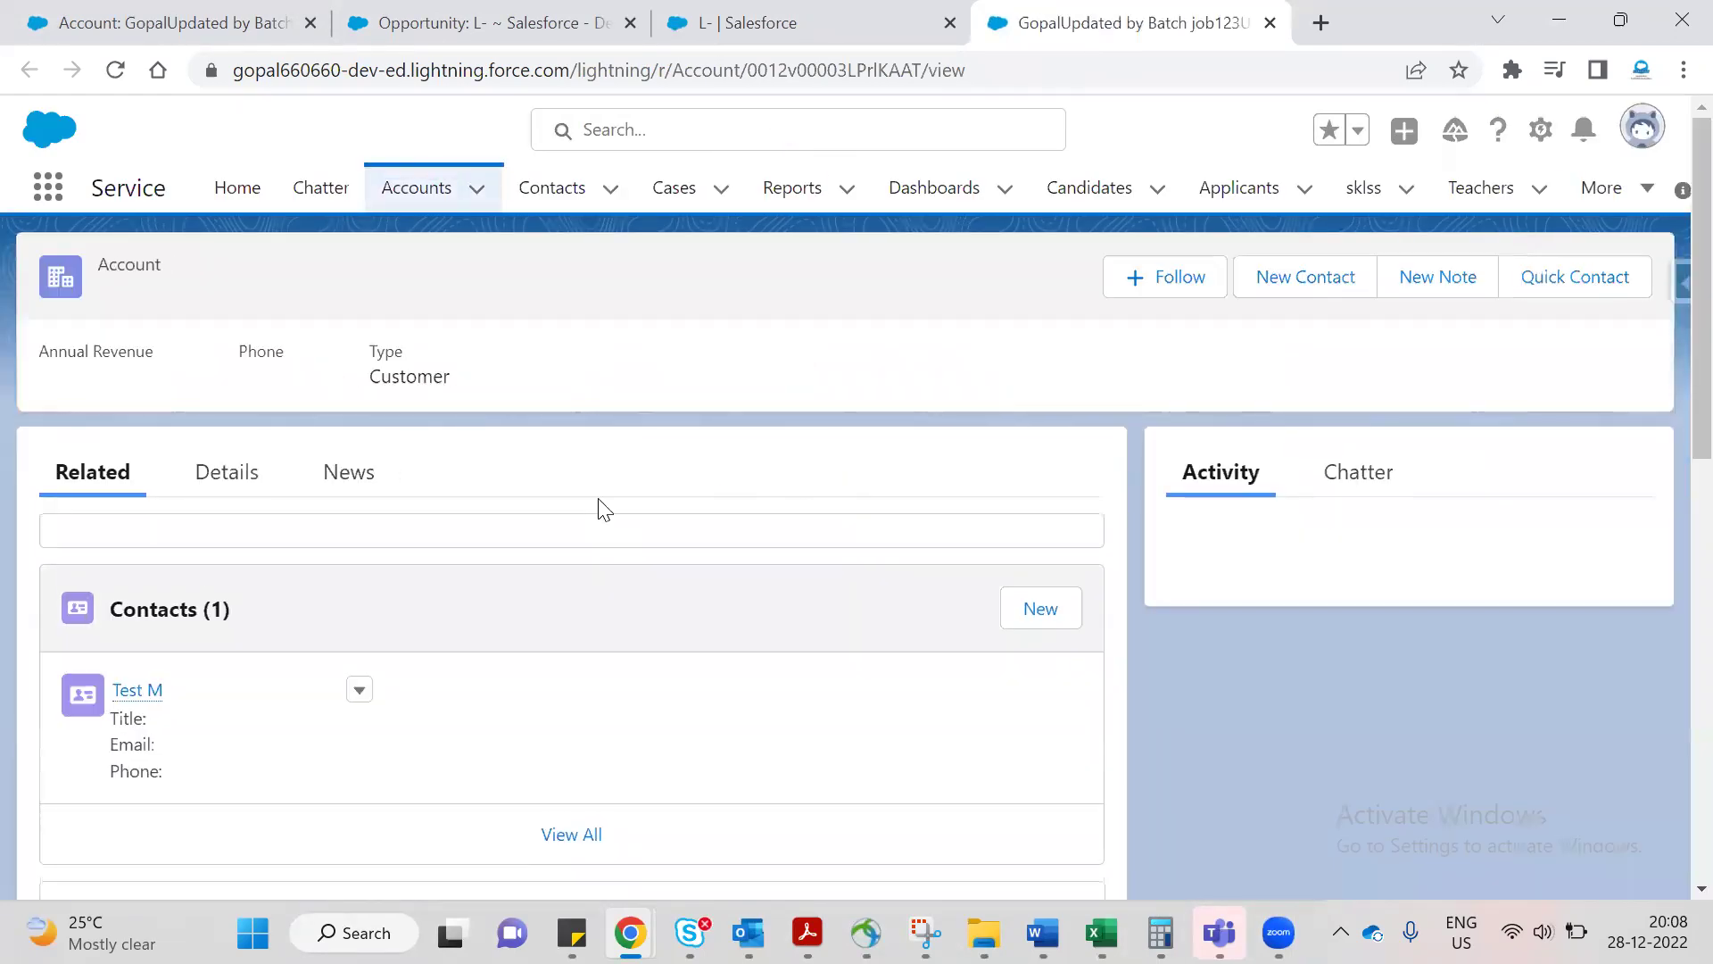
left_click(225, 507)
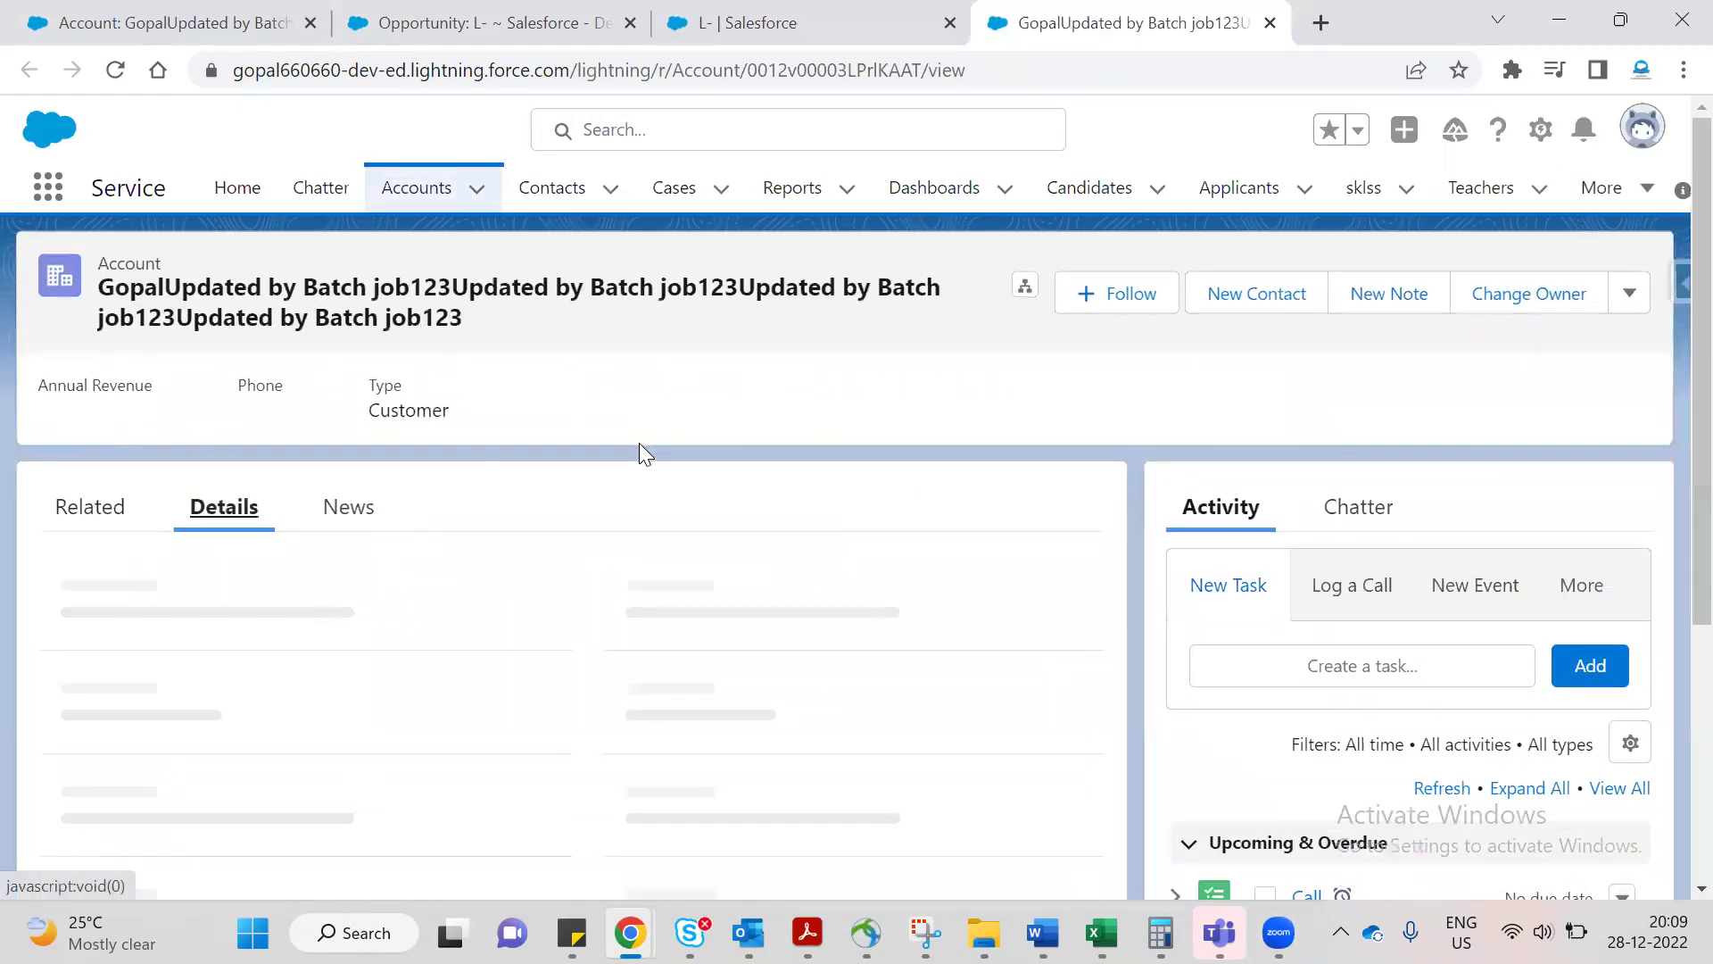
scroll(639, 443, "down", 2)
scroll(669, 446, "down", 3)
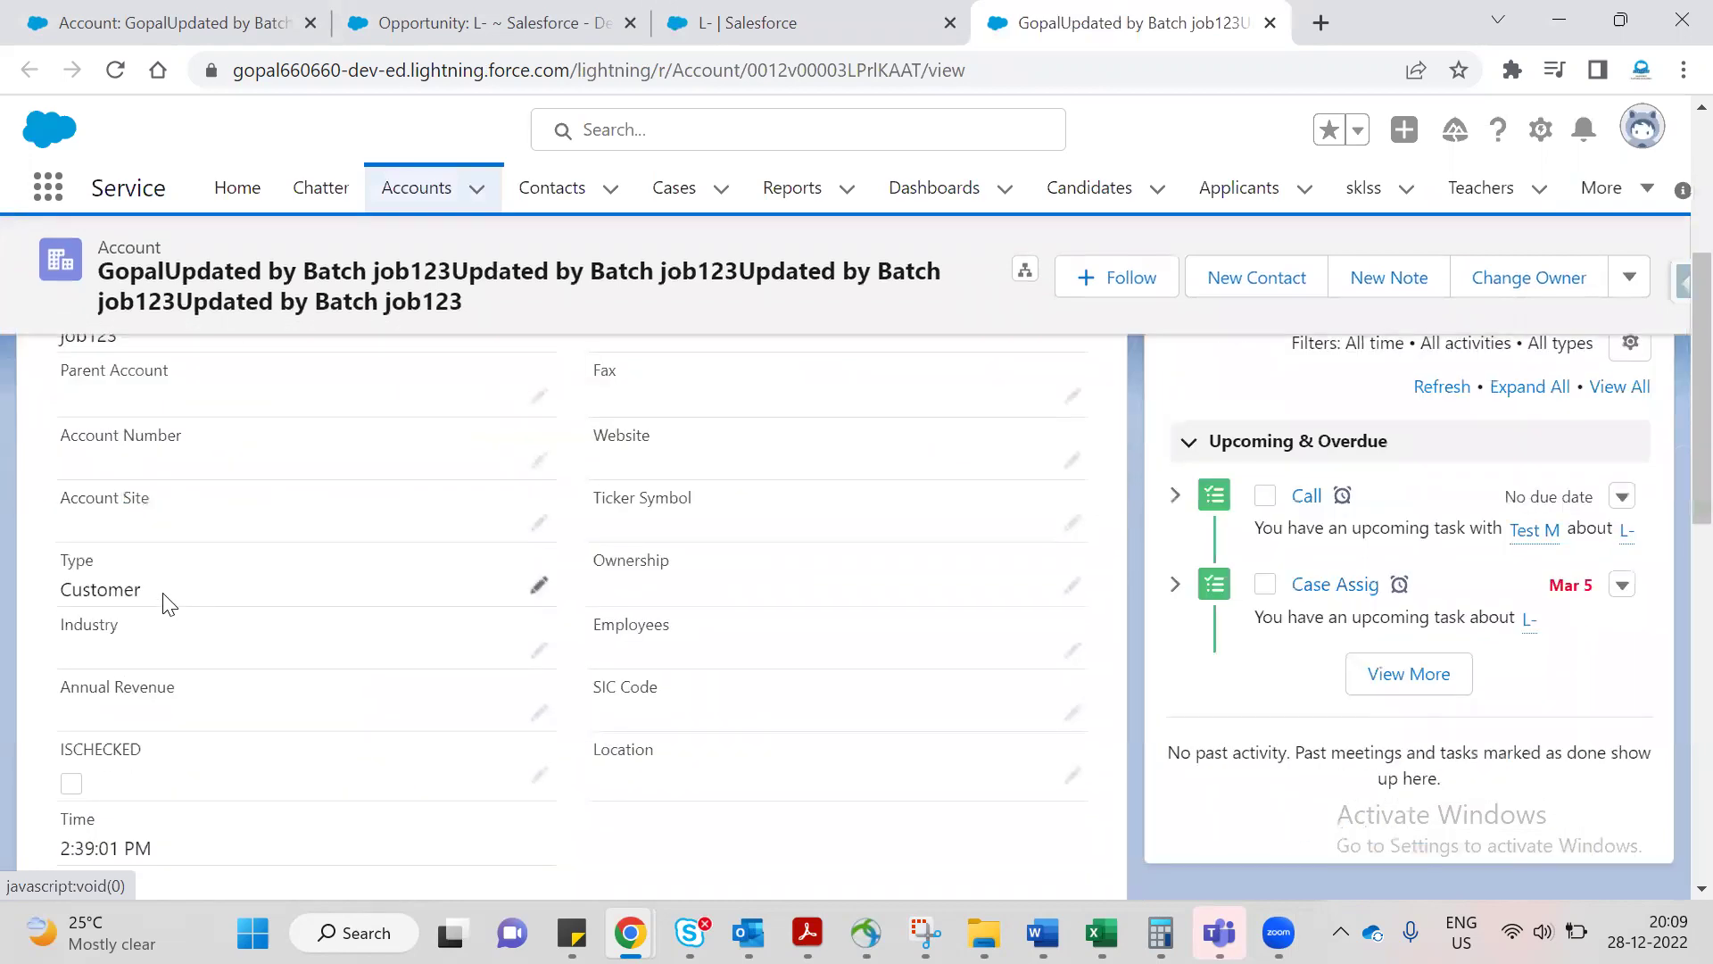
left_click_drag(54, 595, 204, 596)
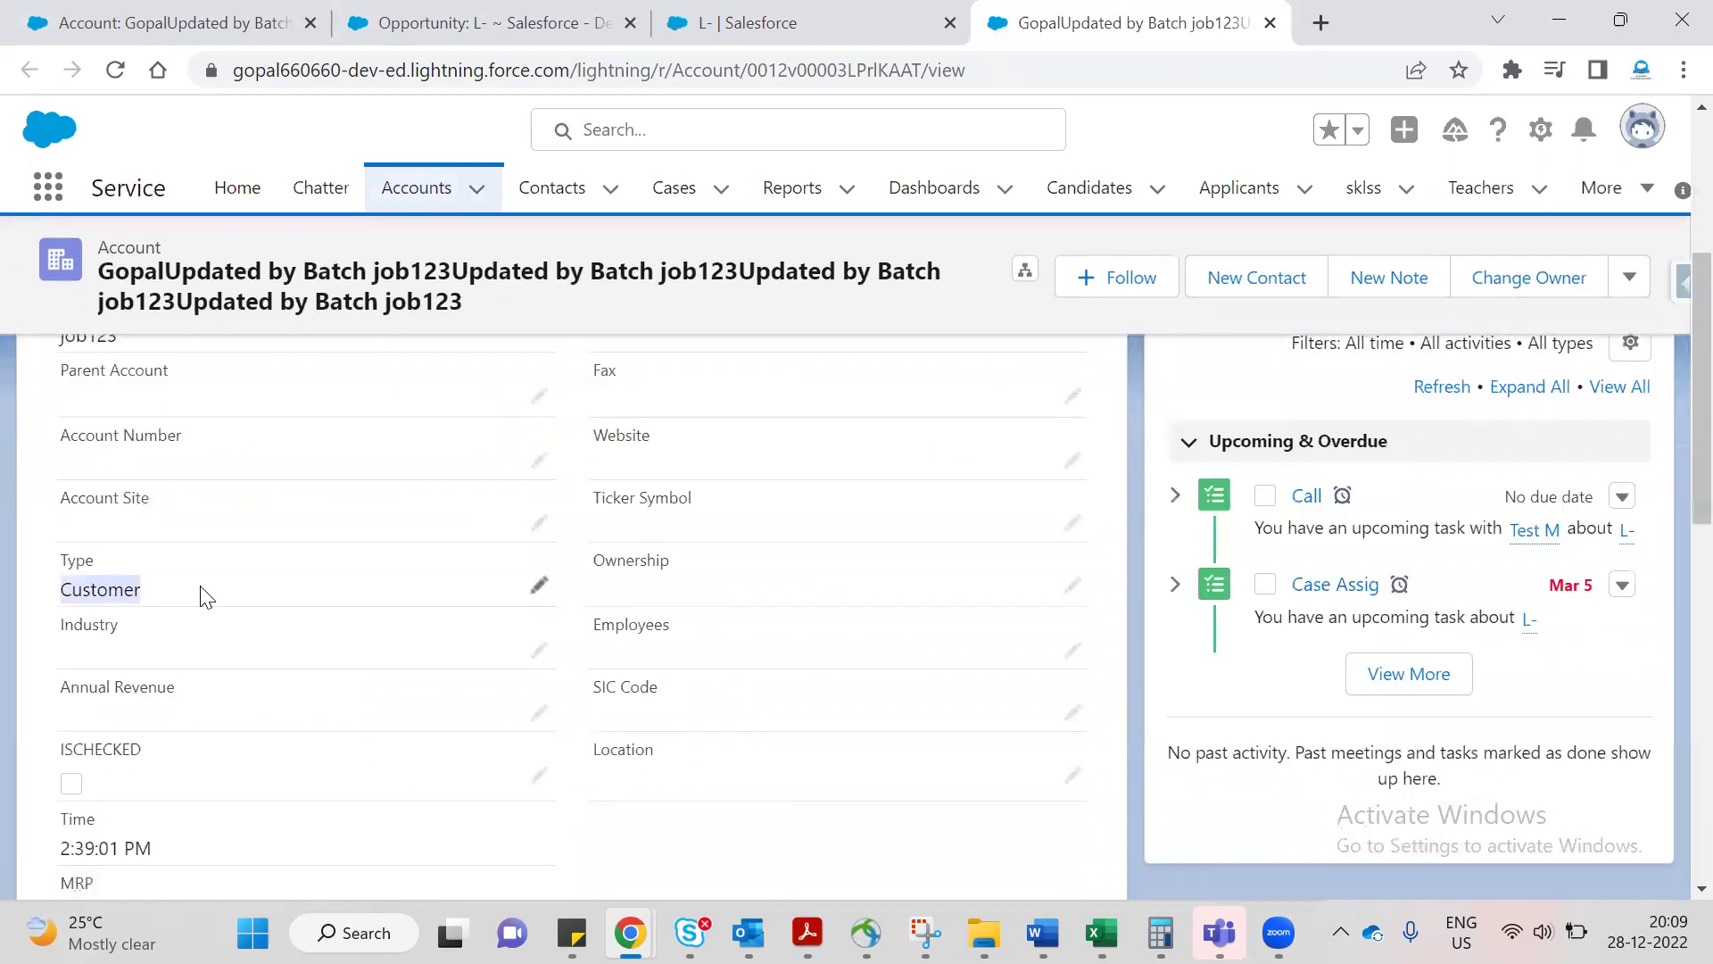
left_click(204, 596)
left_click_drag(42, 599, 149, 603)
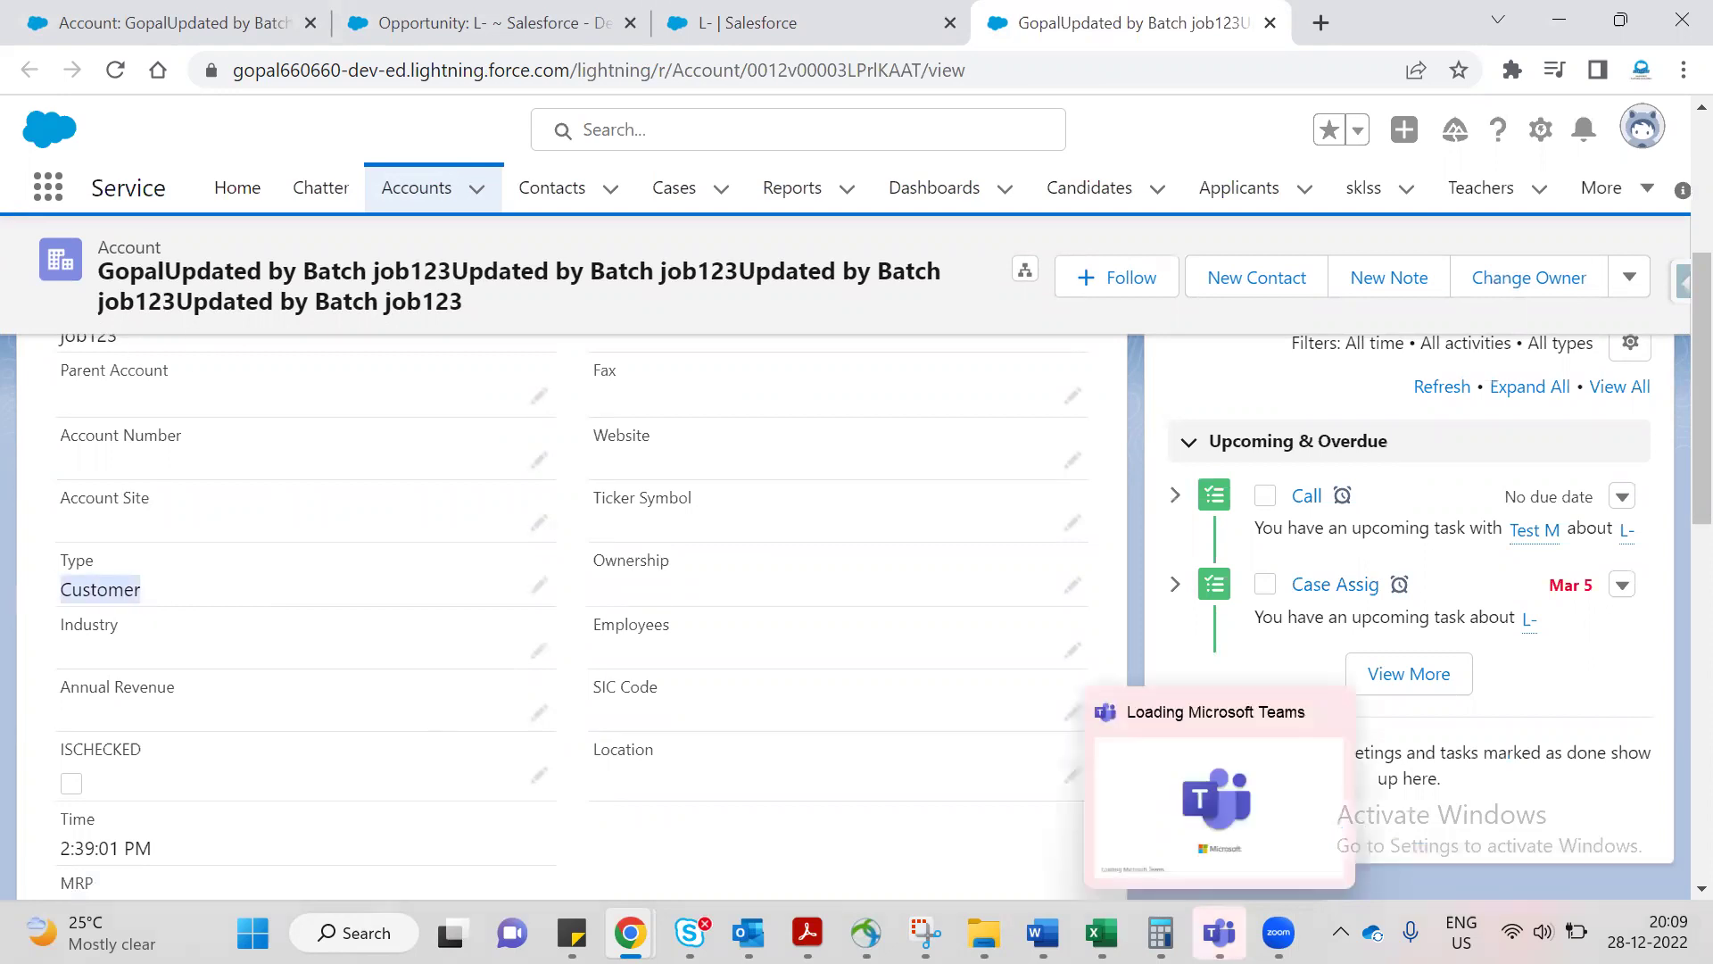
Switch to Requirement.docx in Word and review the two conditions for updating the account type.
mouse_move(1042, 932)
left_click(900, 807)
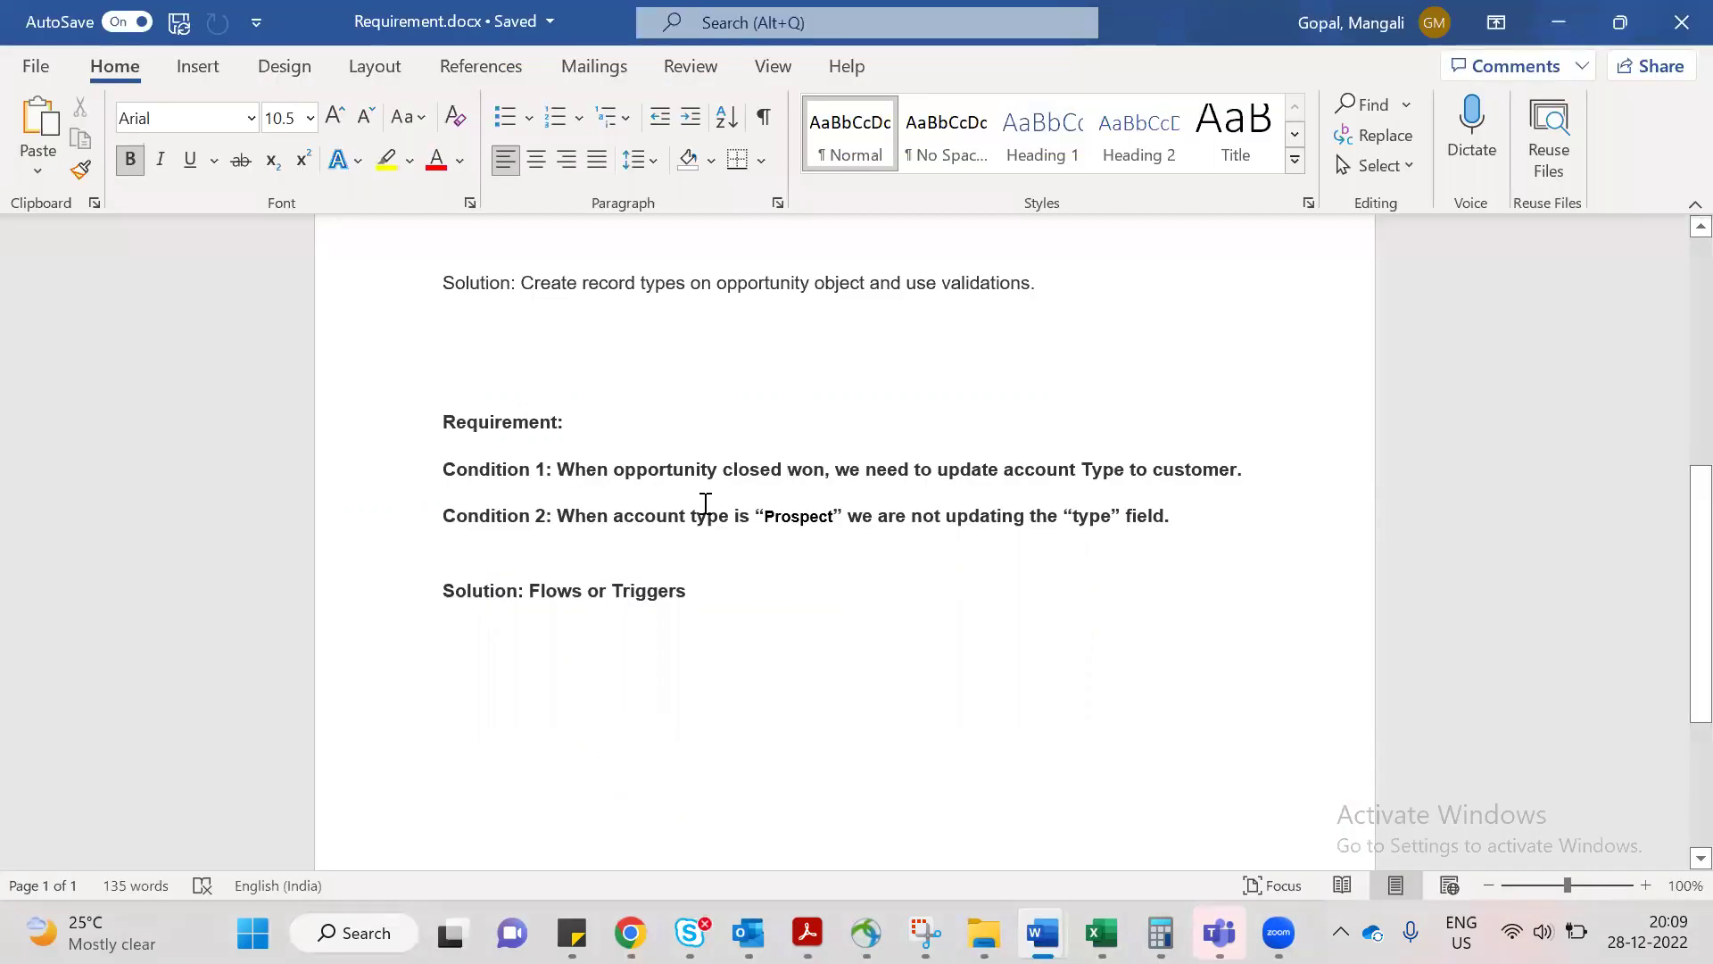
left_click_drag(561, 480, 1220, 463)
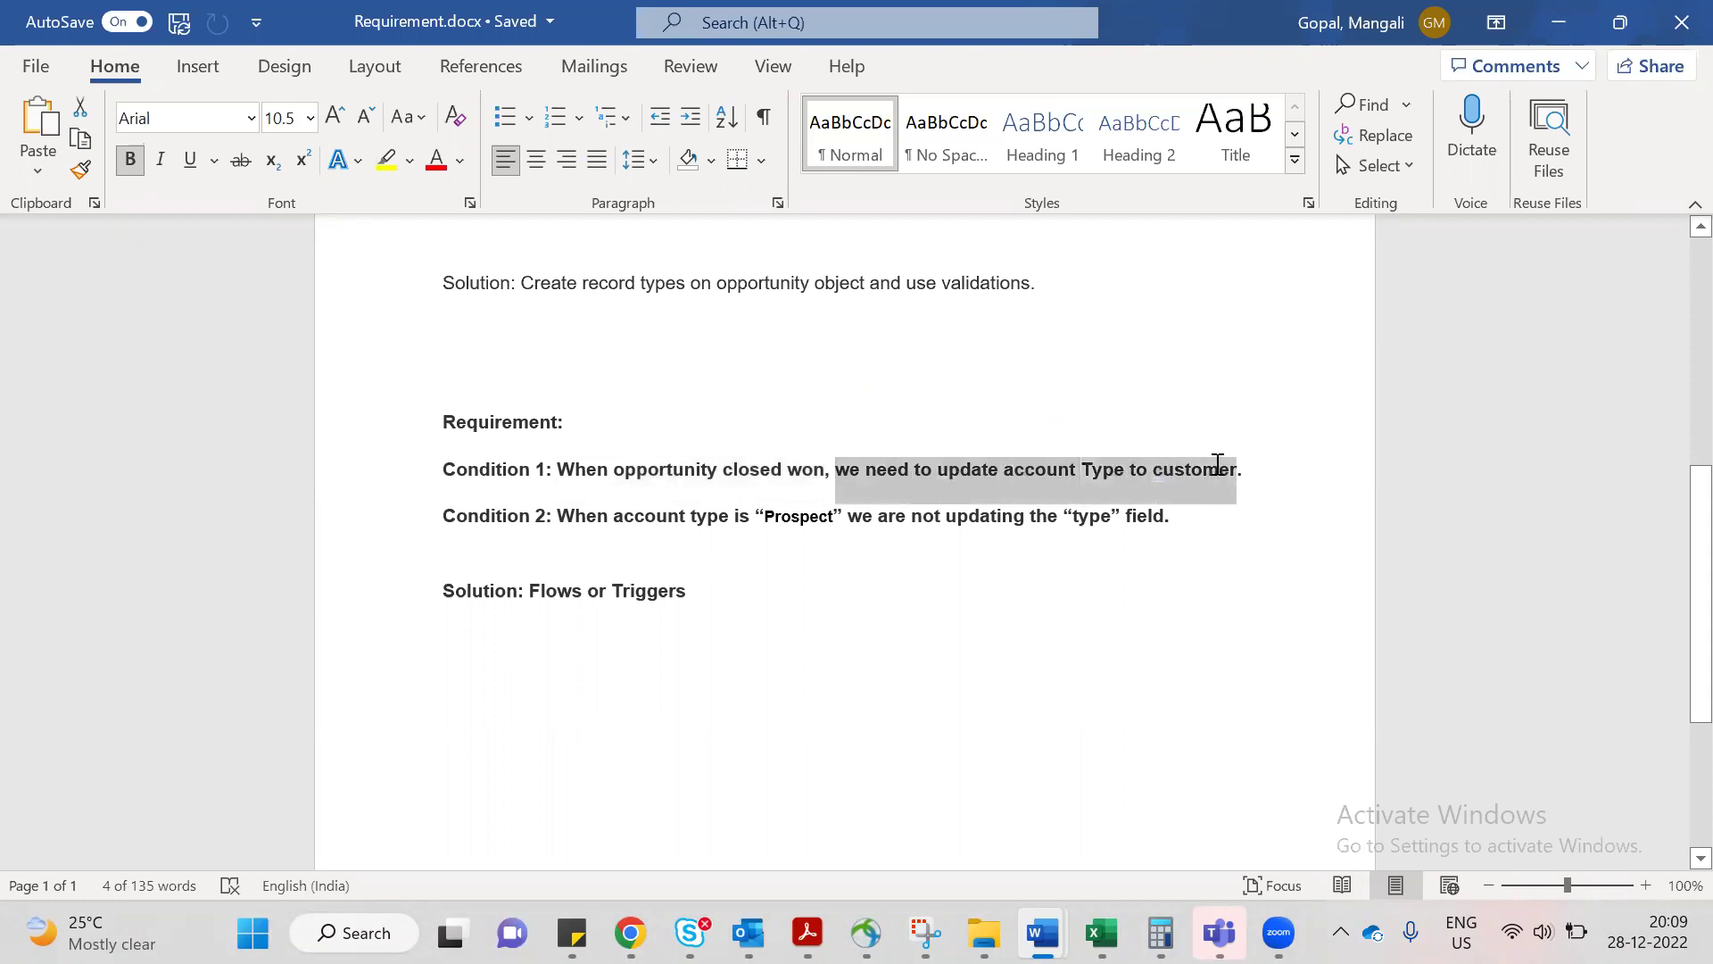
double_click(1101, 473)
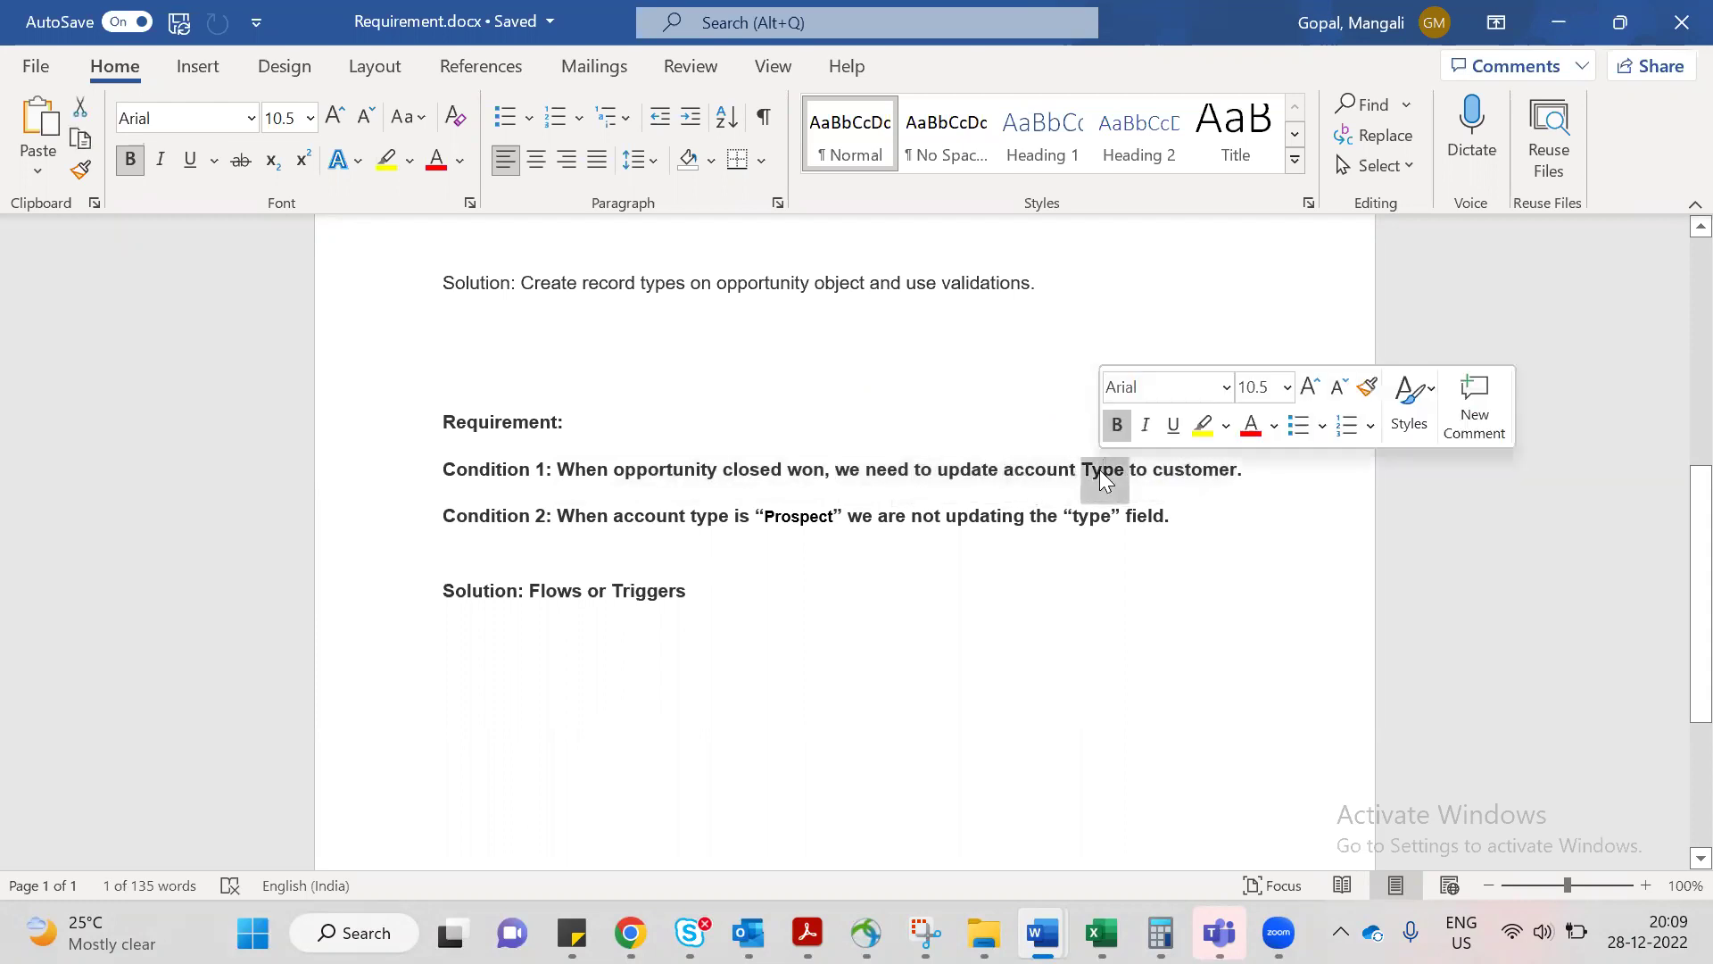
double_click(1194, 471)
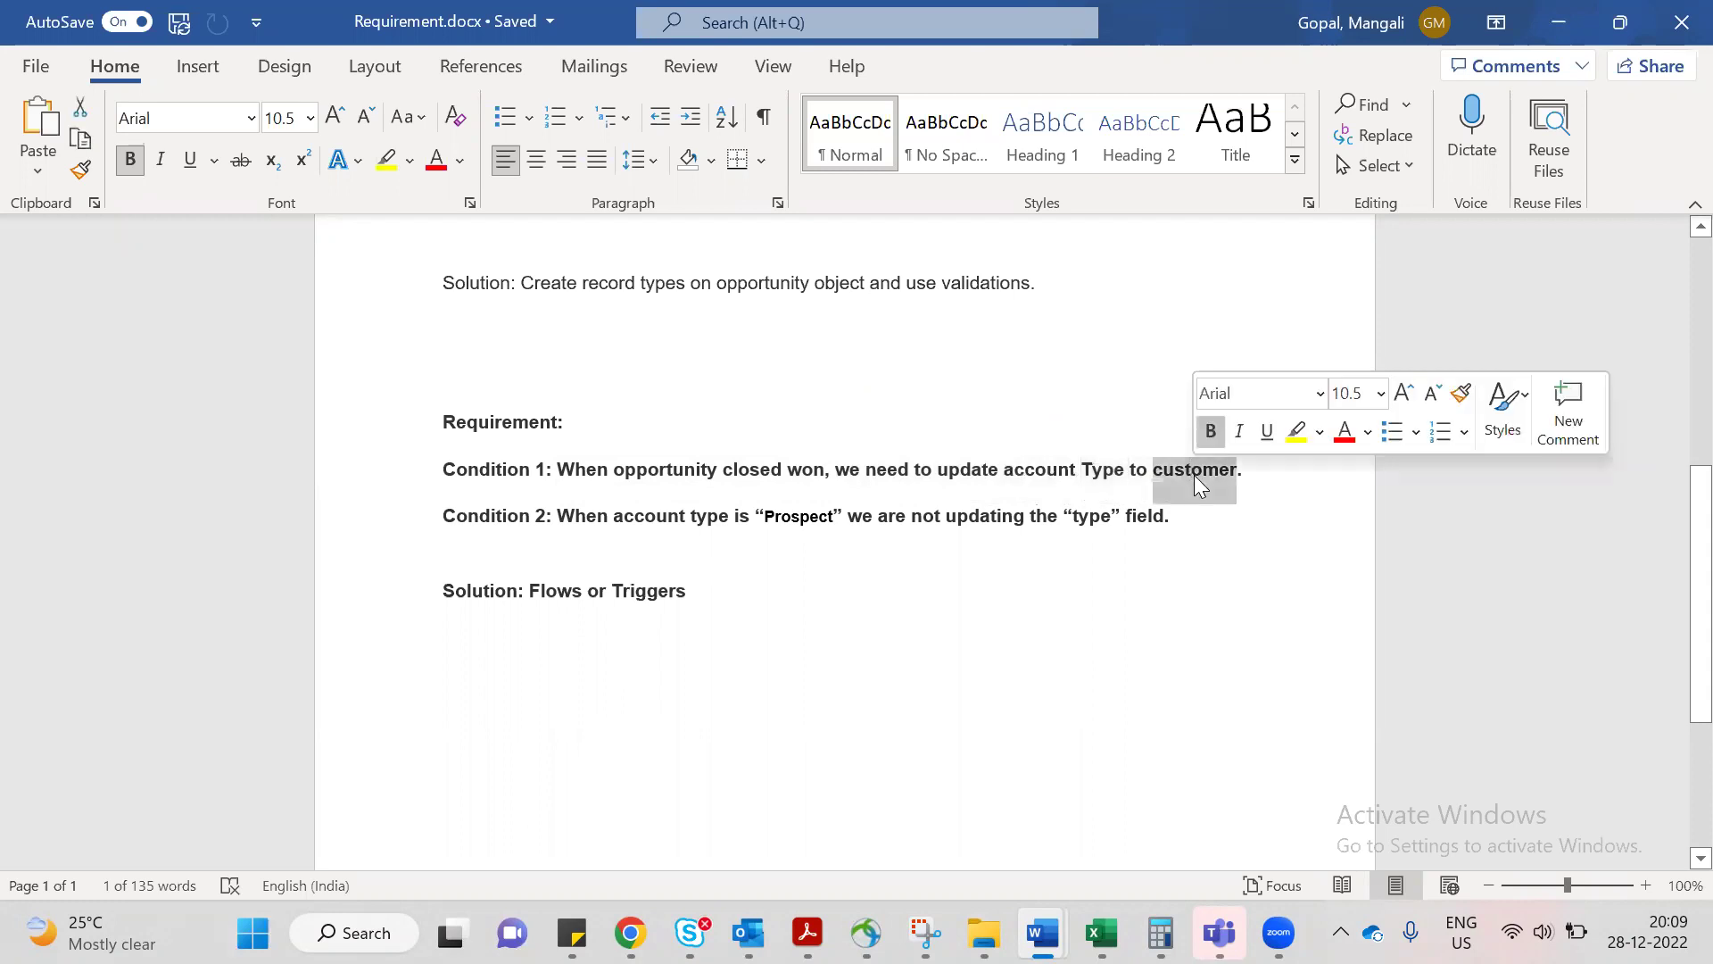
left_click(1255, 522)
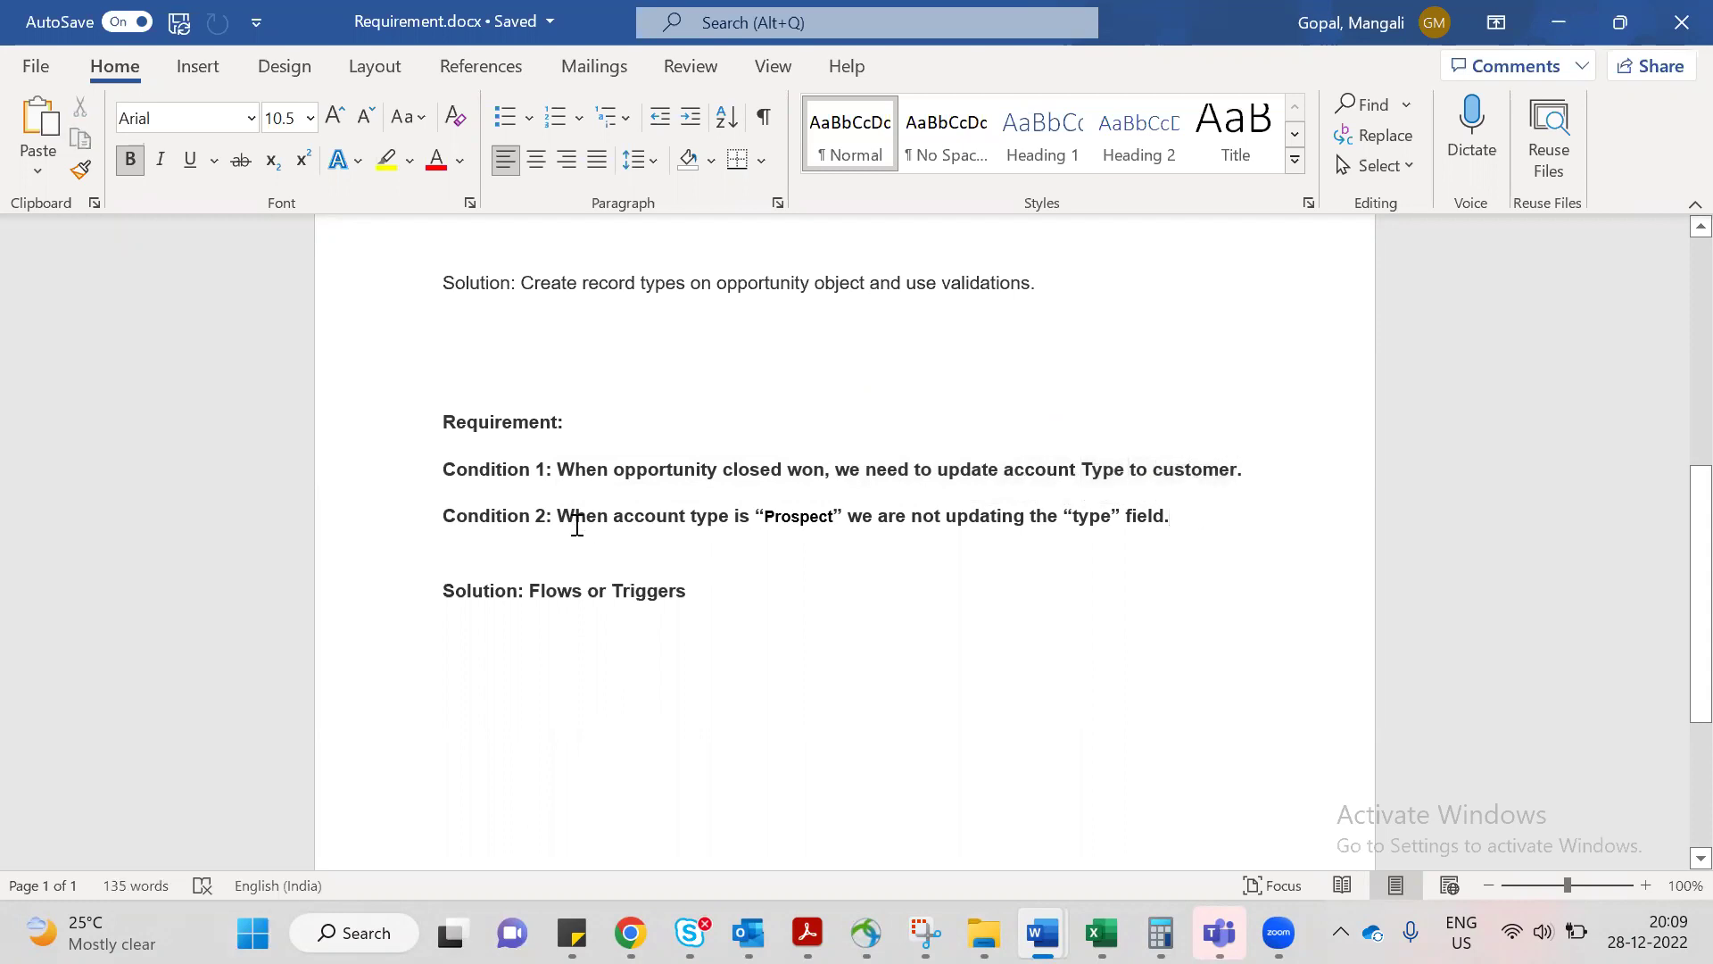
left_click_drag(563, 516, 810, 515)
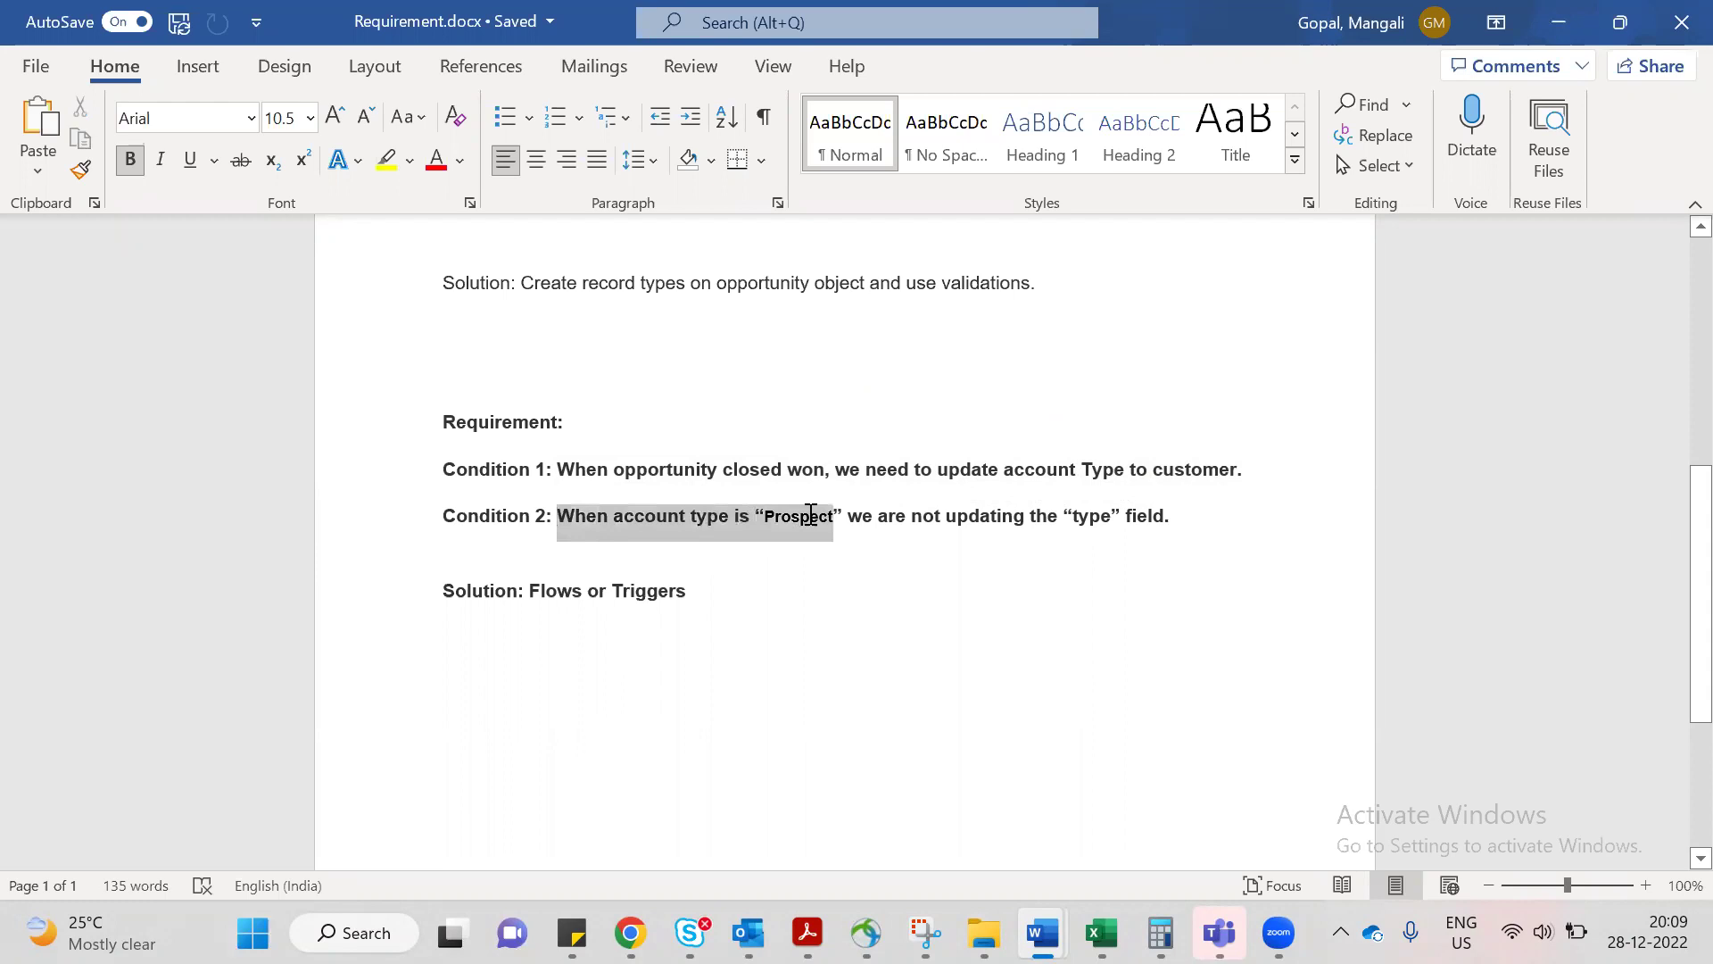
left_click(892, 557)
double_click(780, 517)
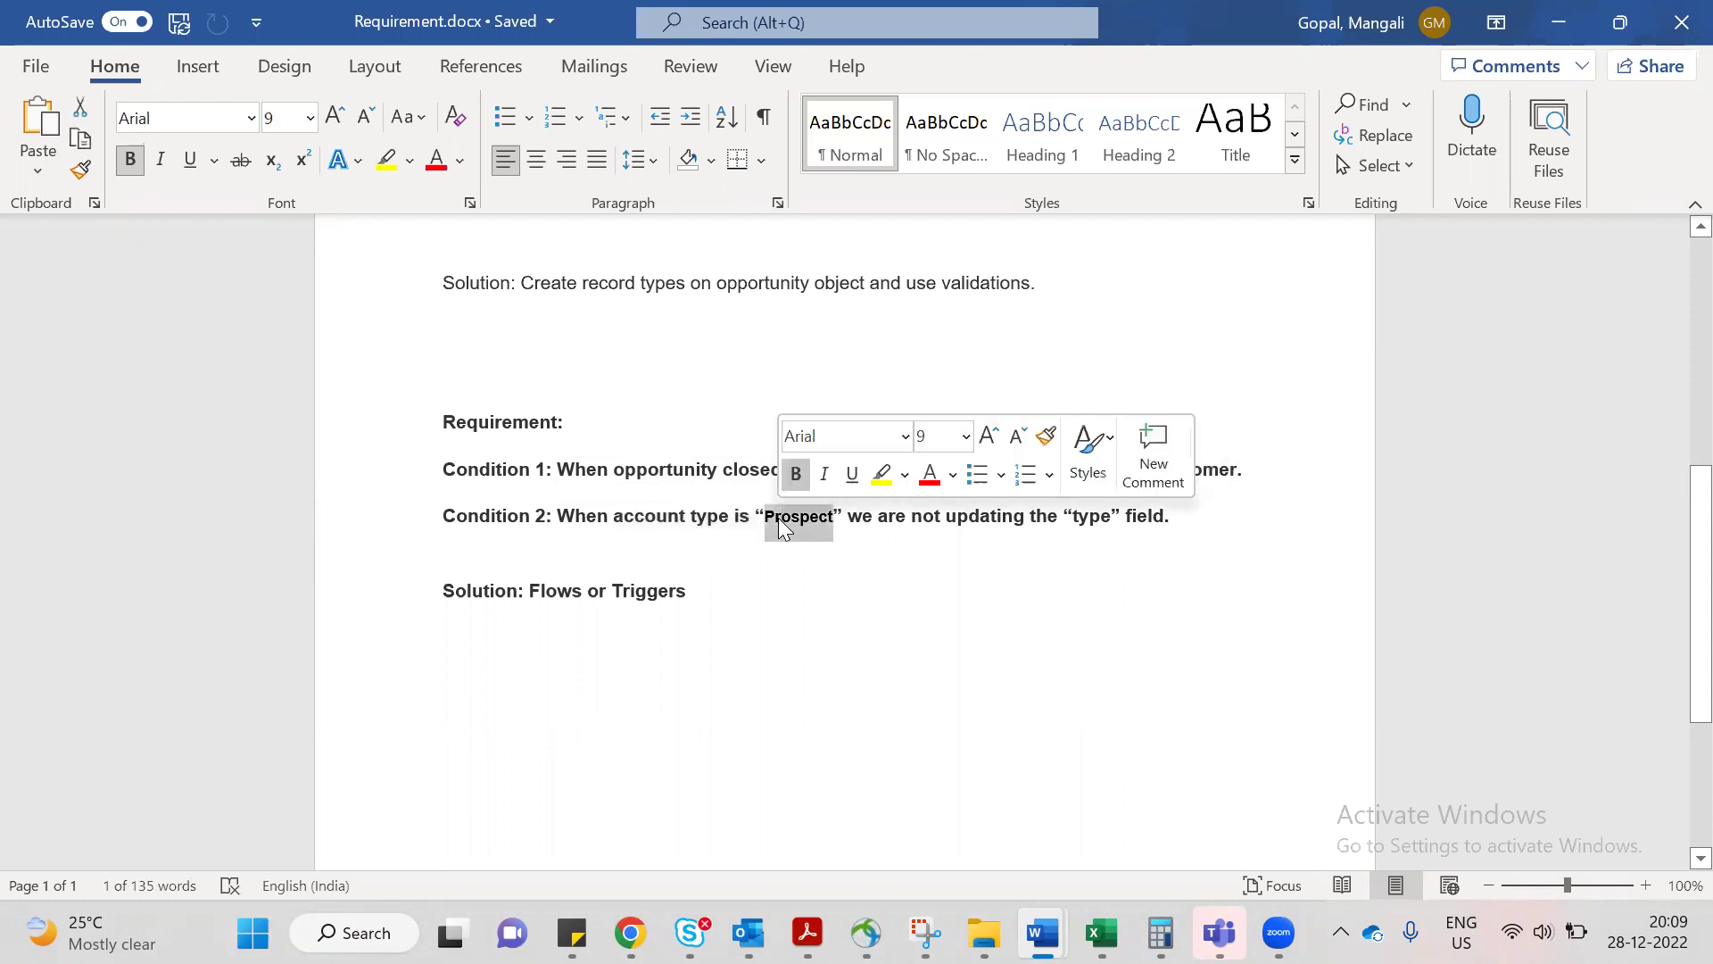
left_click(893, 564)
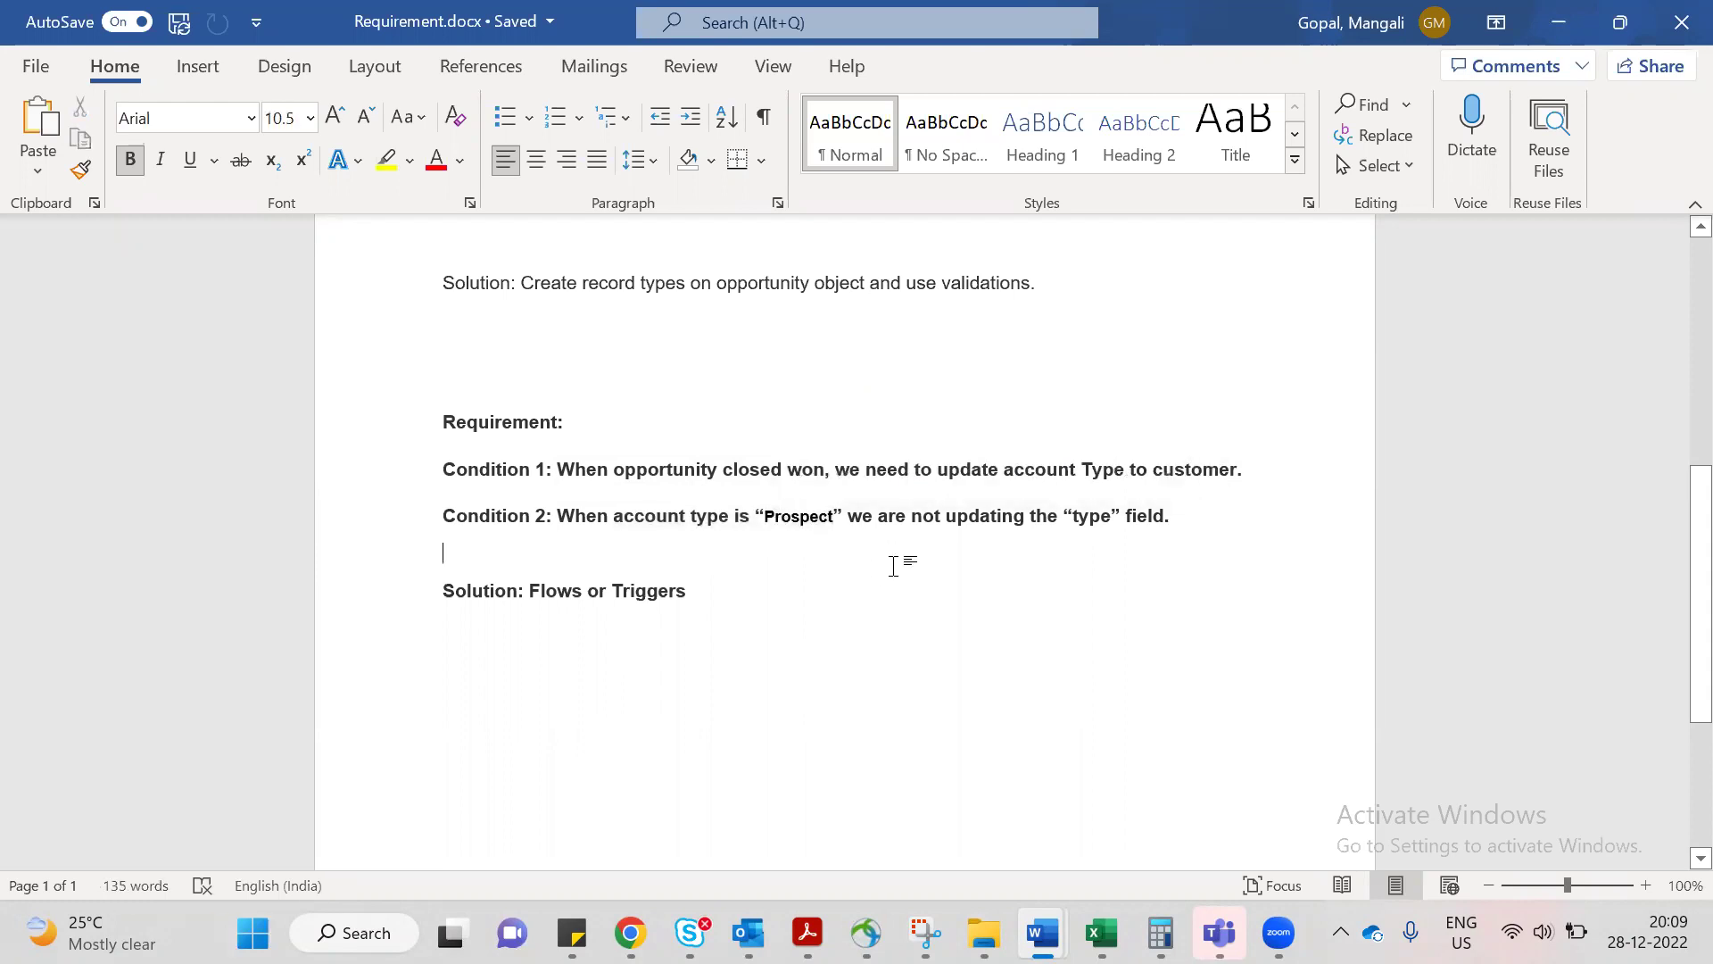
Replace "Prospect" in Condition 2 with the word "customer" copied from Condition 1.
double_click(1162, 473)
key("ctrl+c")
double_click(796, 524)
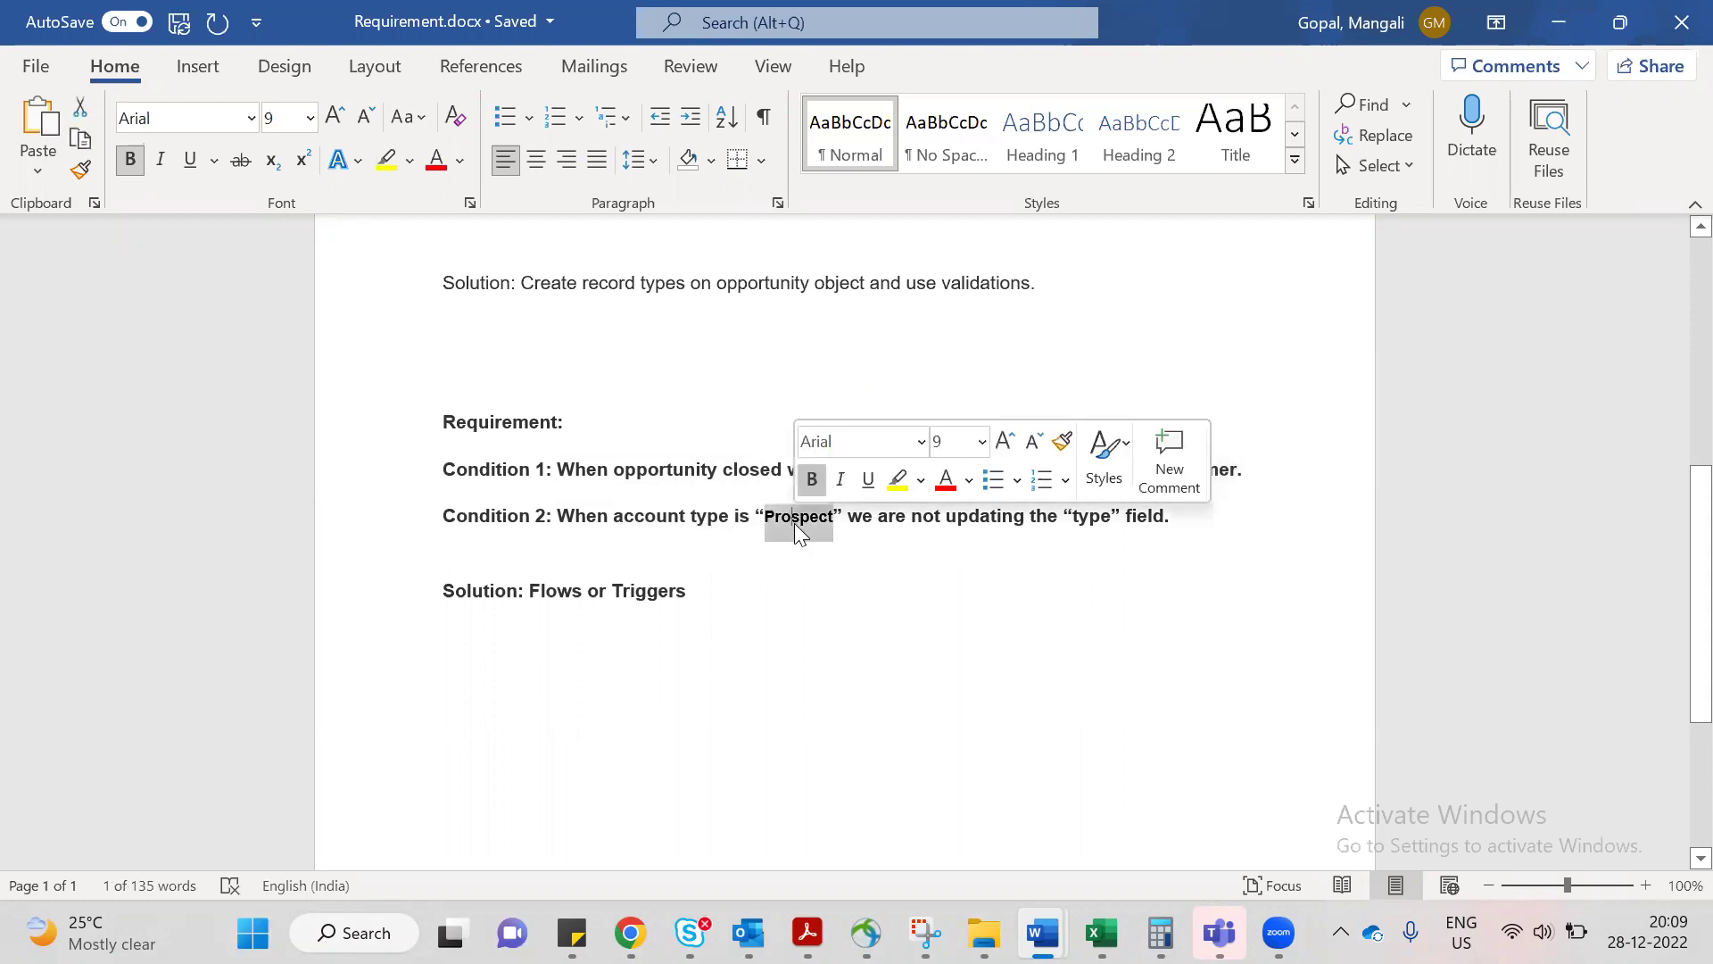
key("ctrl+v")
left_click(784, 555)
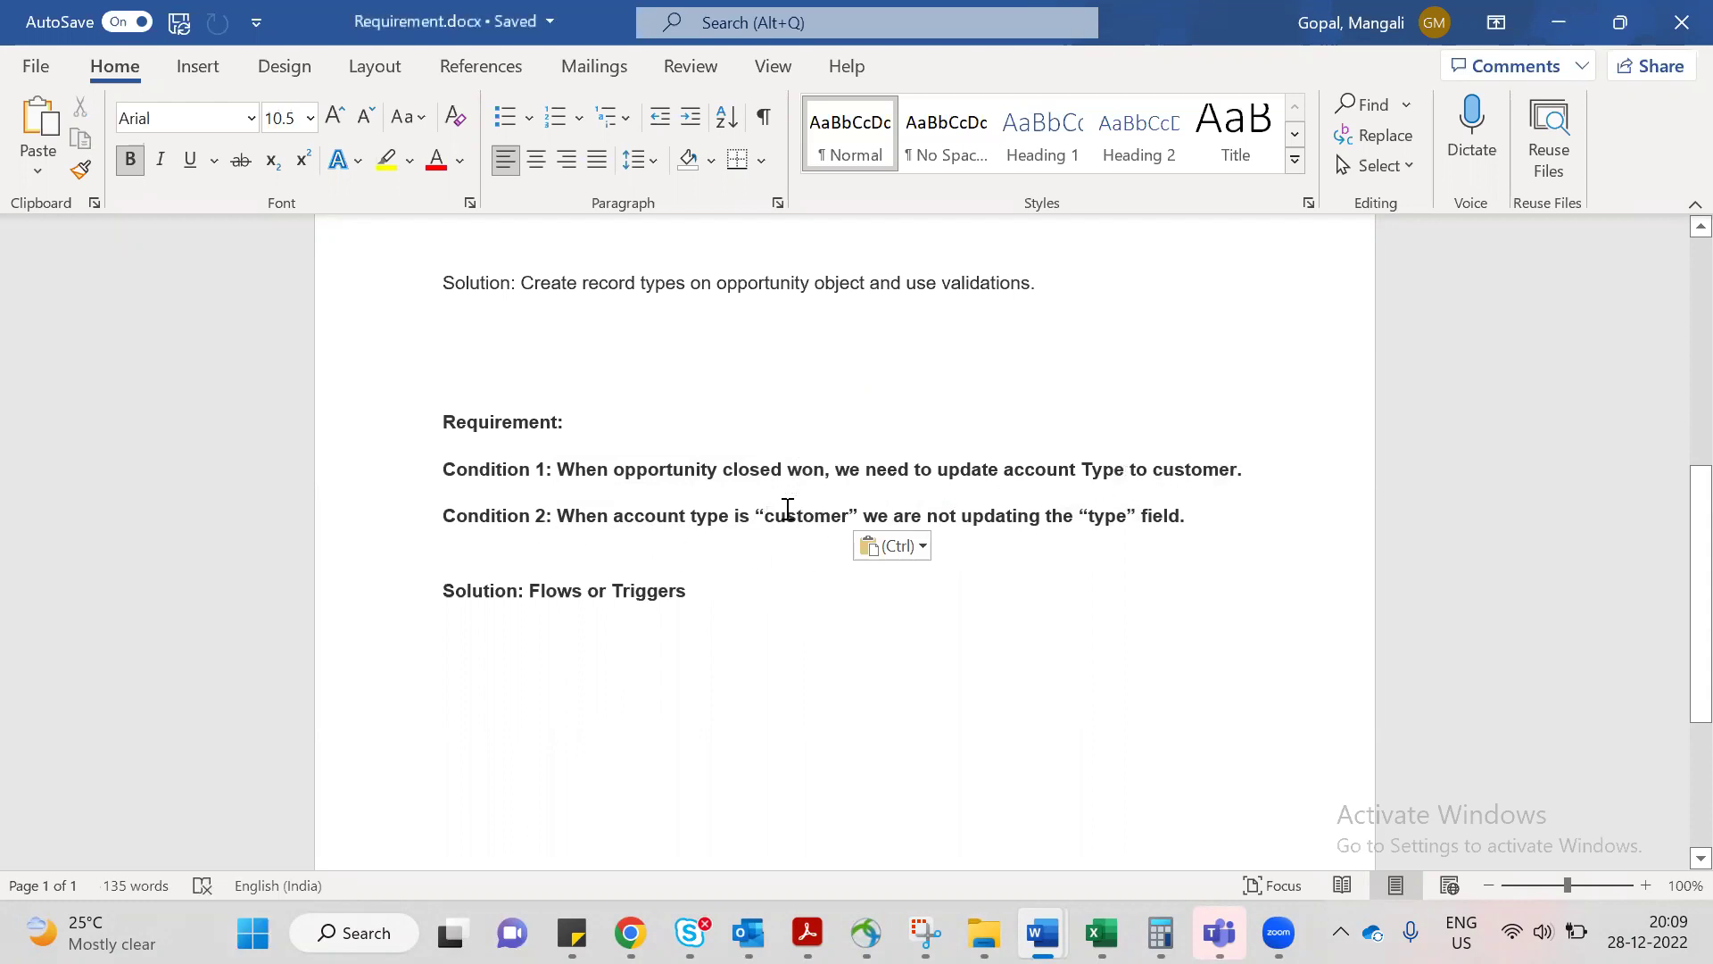
Review both account type conditions and the proposed "Flows or Triggers" solution.
left_click(940, 535)
double_click(1230, 471)
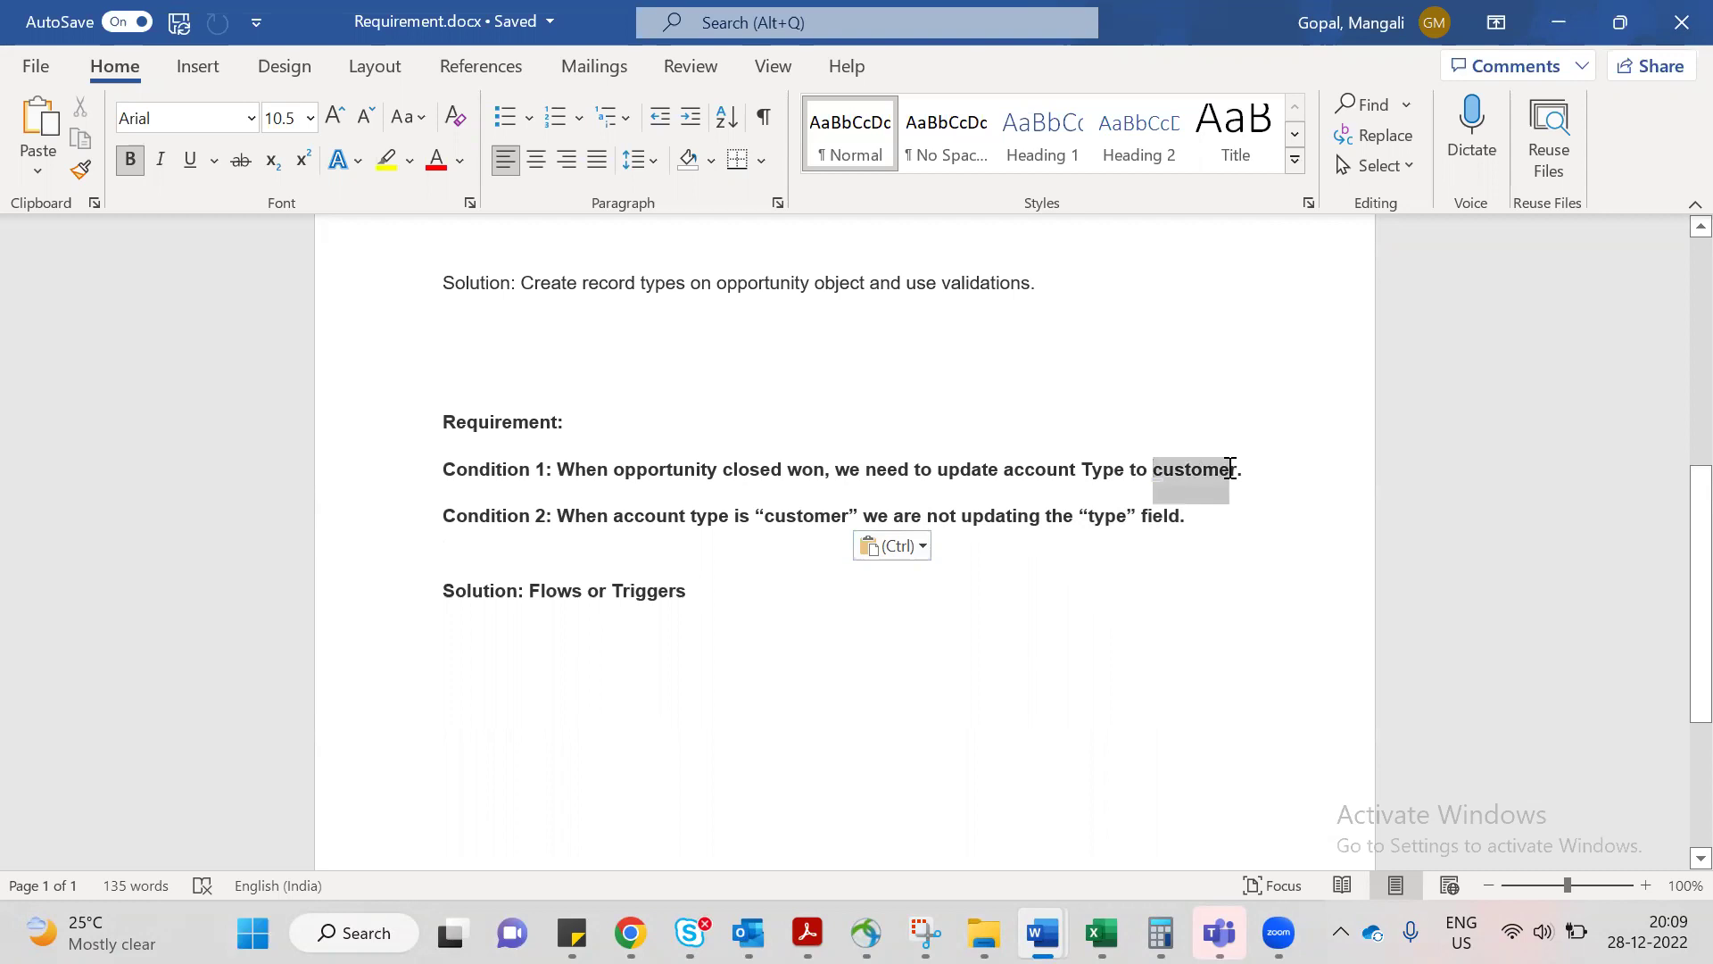
left_click(942, 549)
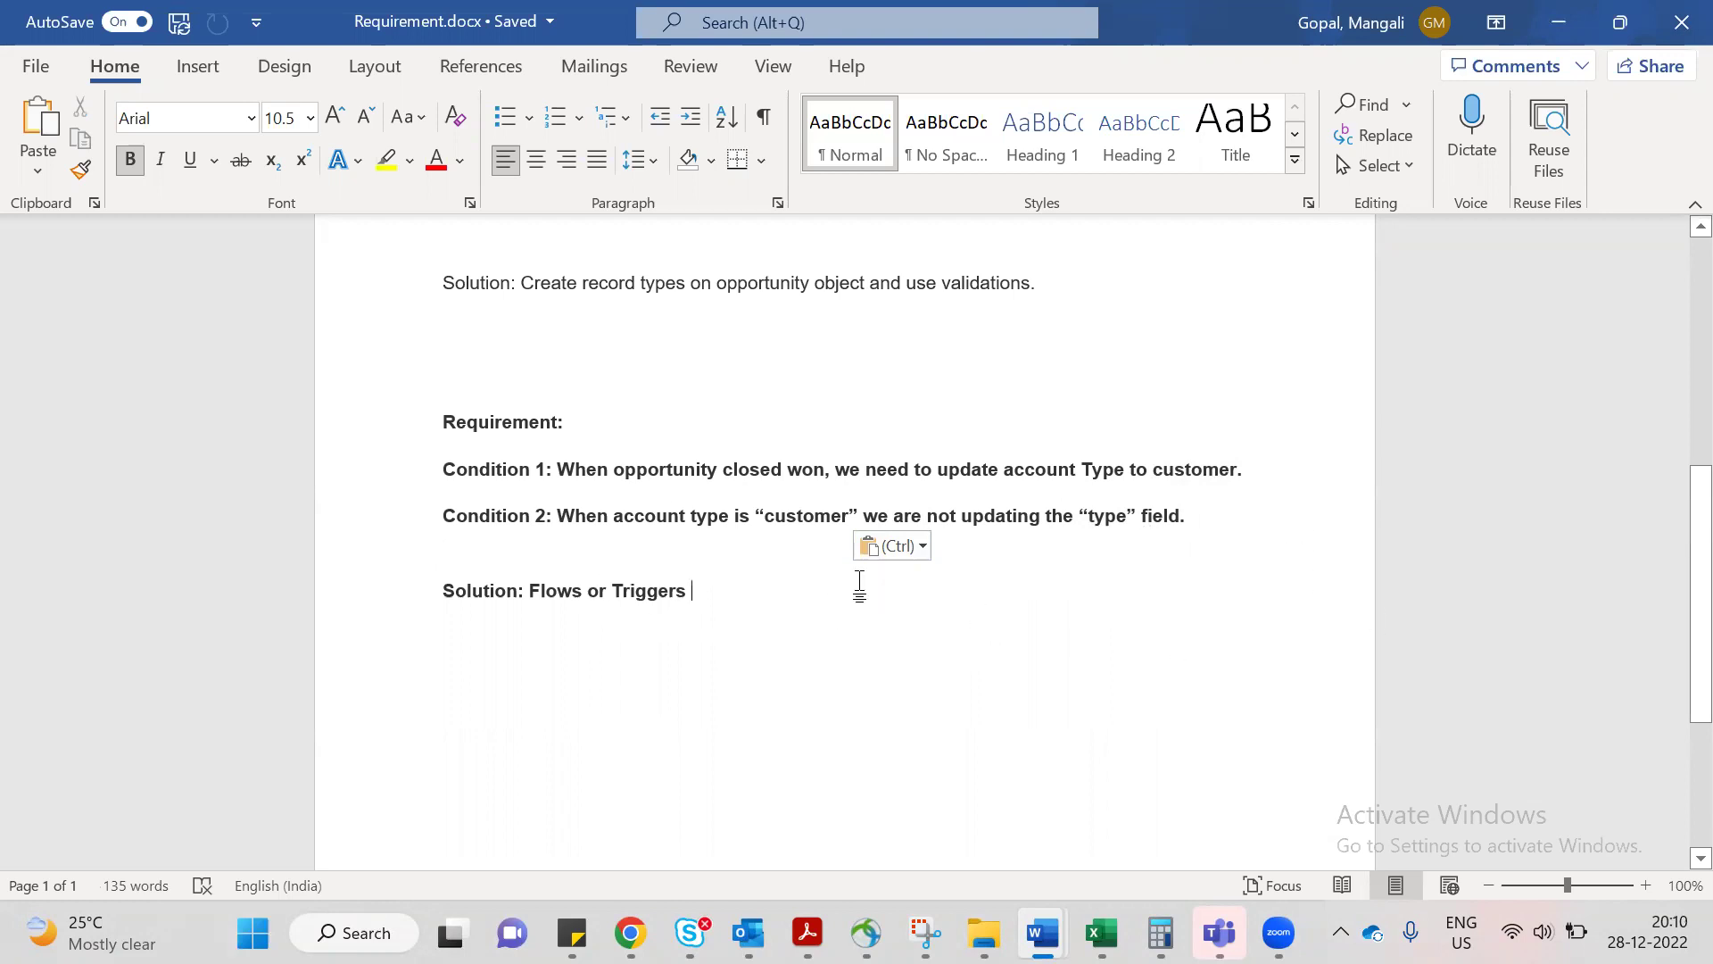
left_click_drag(463, 469, 1267, 523)
left_click(1223, 551)
left_click_drag(529, 591, 700, 604)
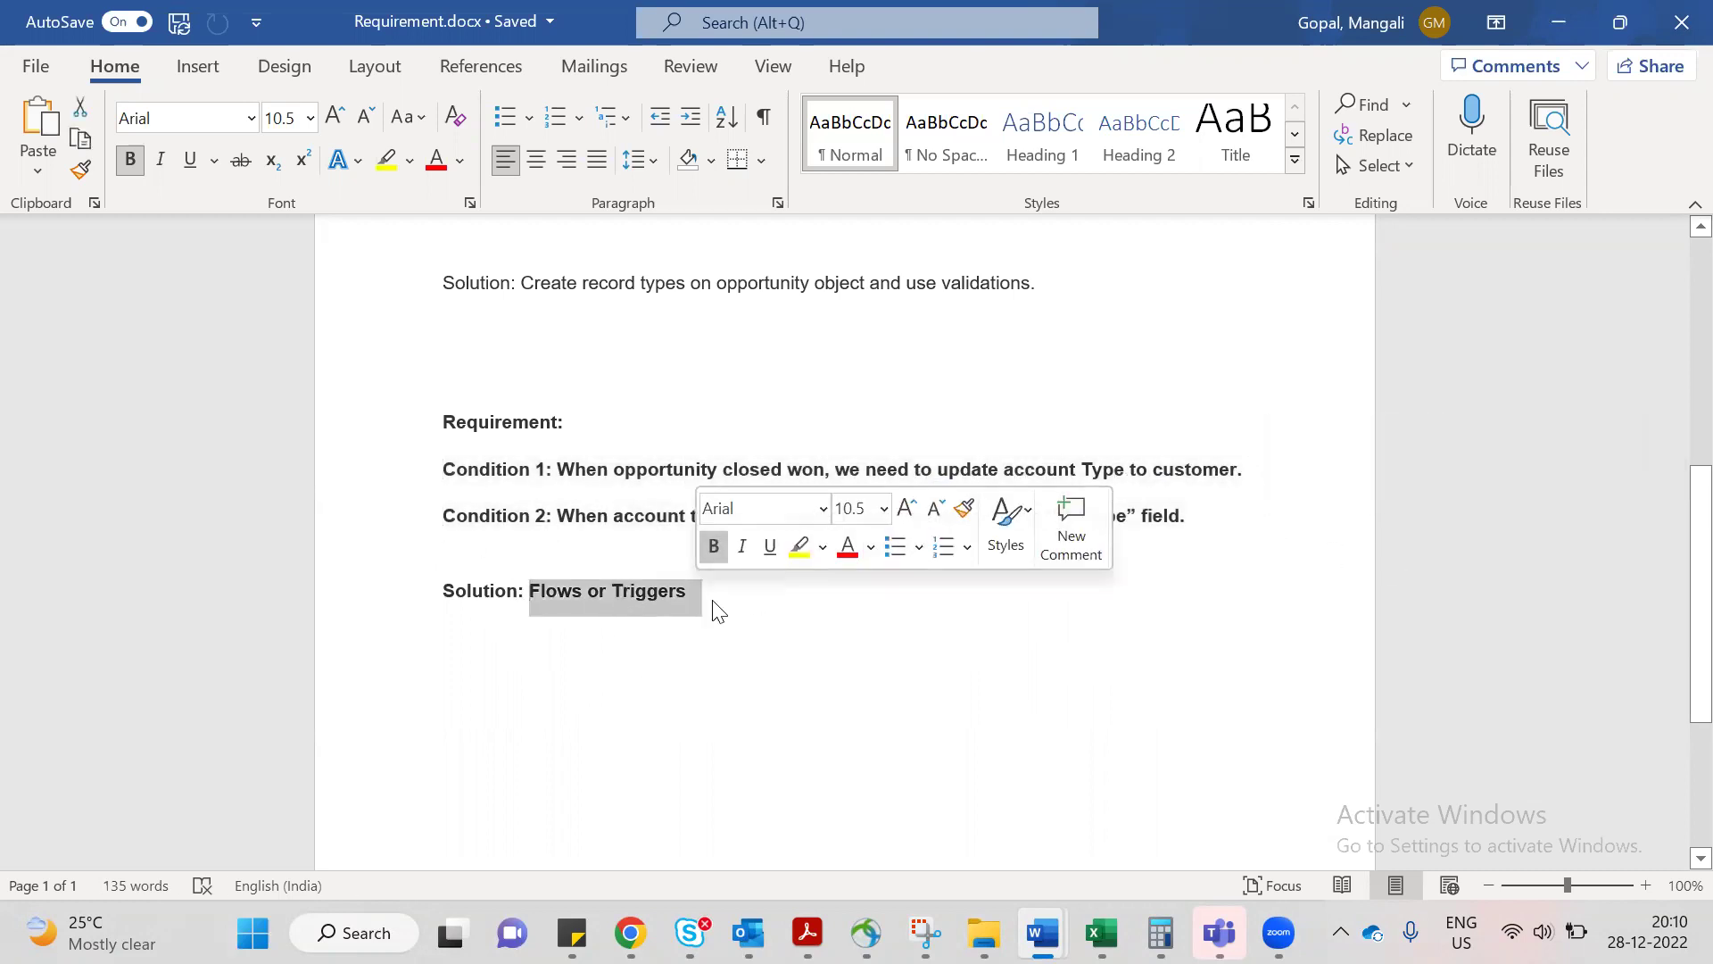
Examine the Flows and Triggers options individually in the requirement's Solution line.
left_click(755, 628)
double_click(568, 596)
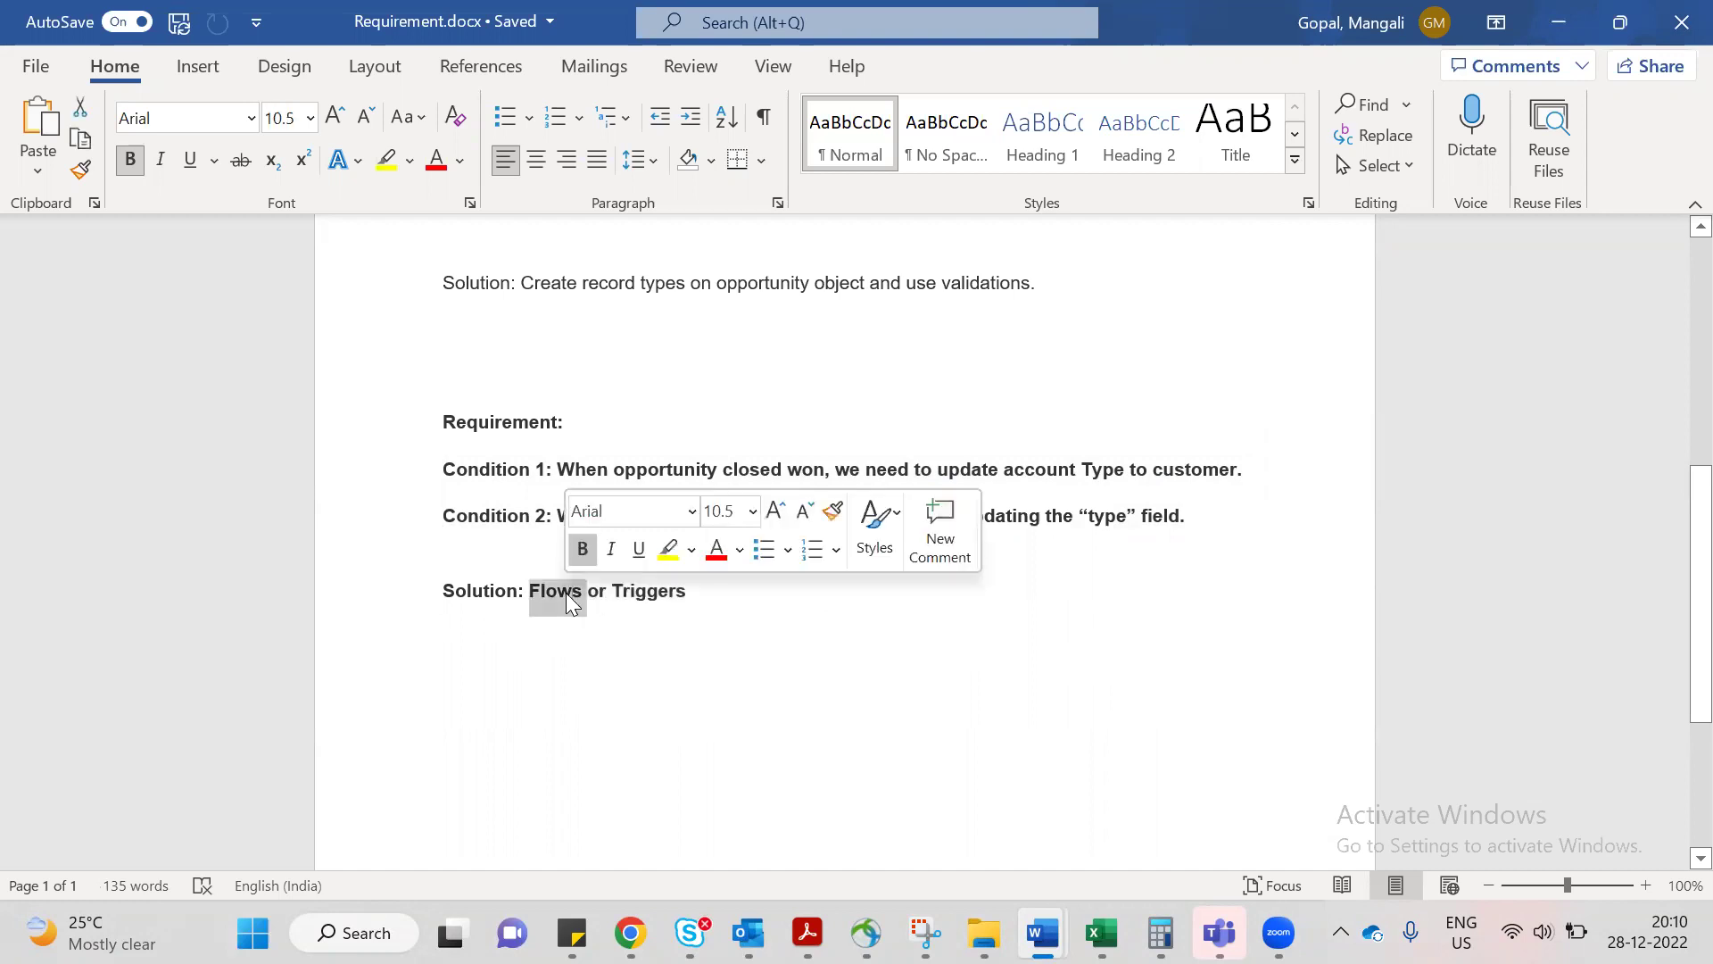
left_click(732, 680)
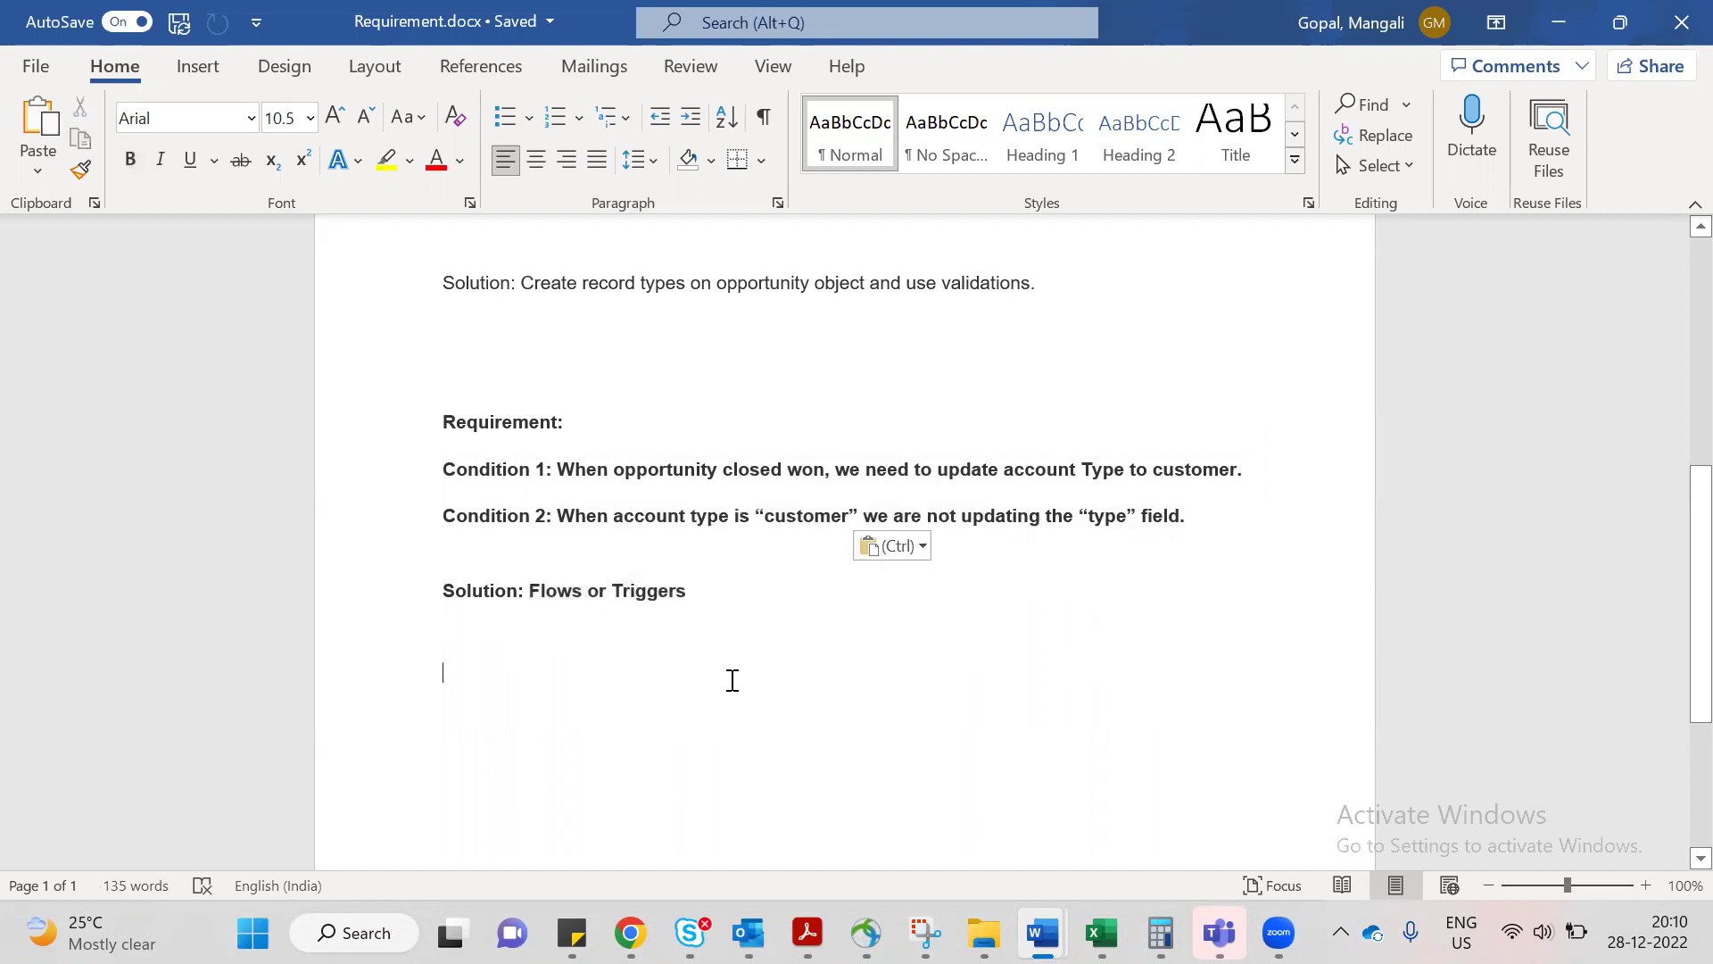
double_click(651, 589)
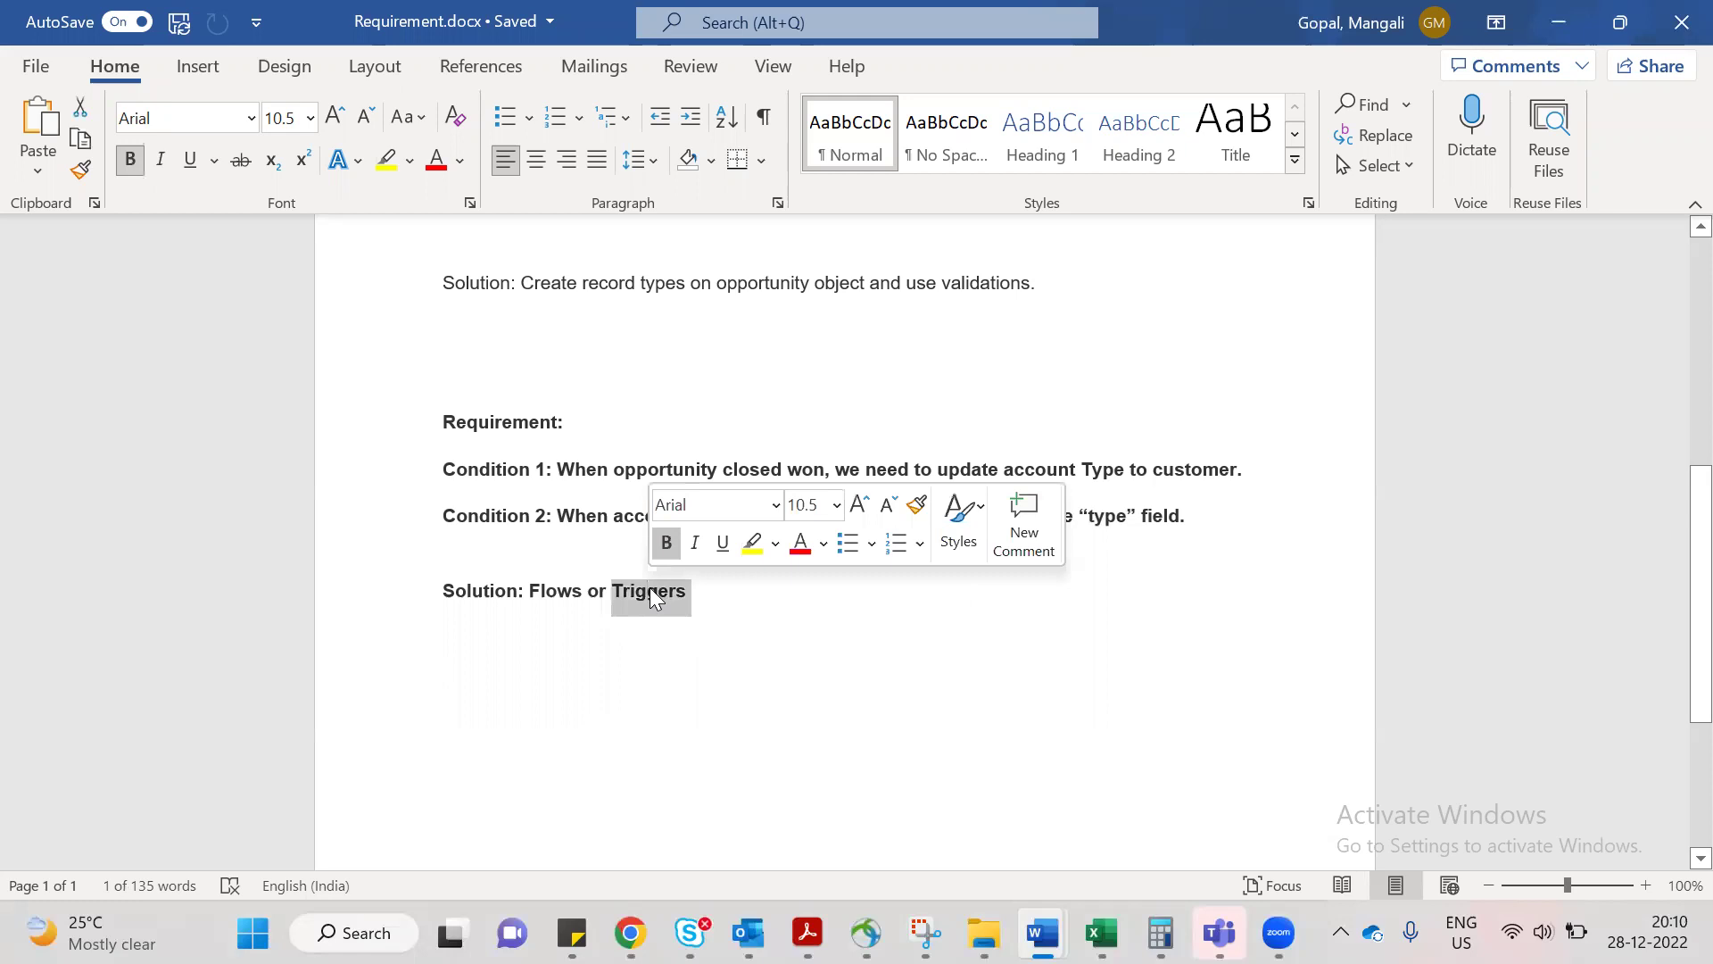
left_click(730, 631)
double_click(559, 591)
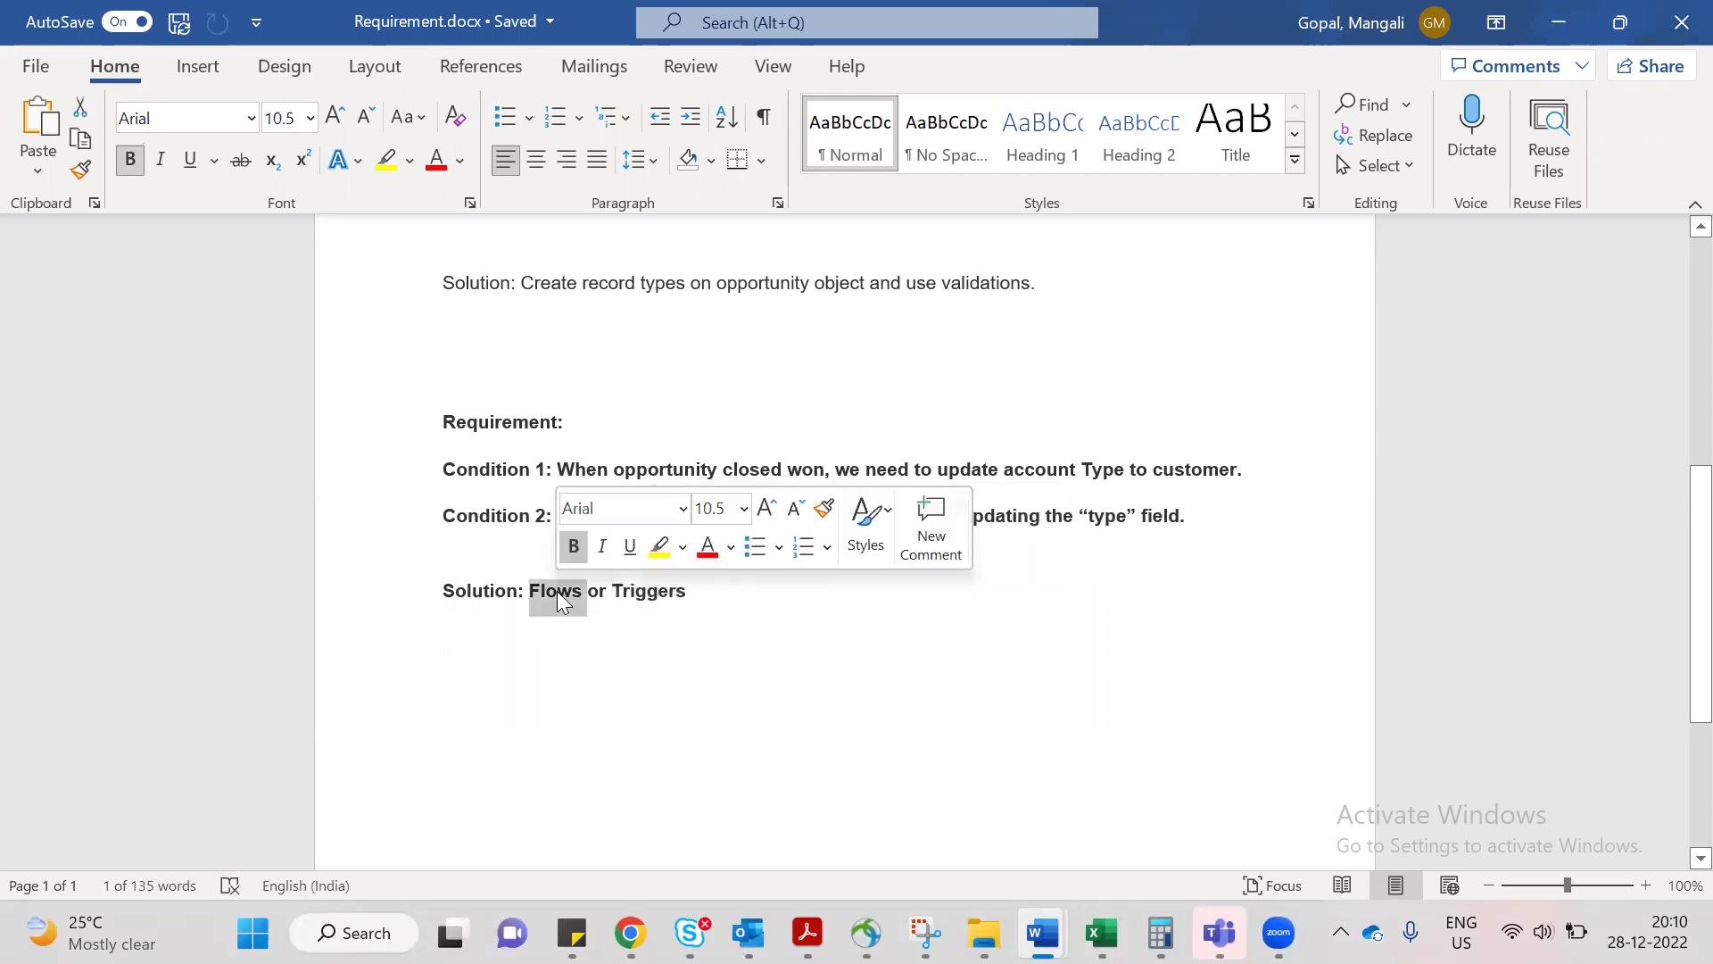
left_click(681, 635)
double_click(654, 596)
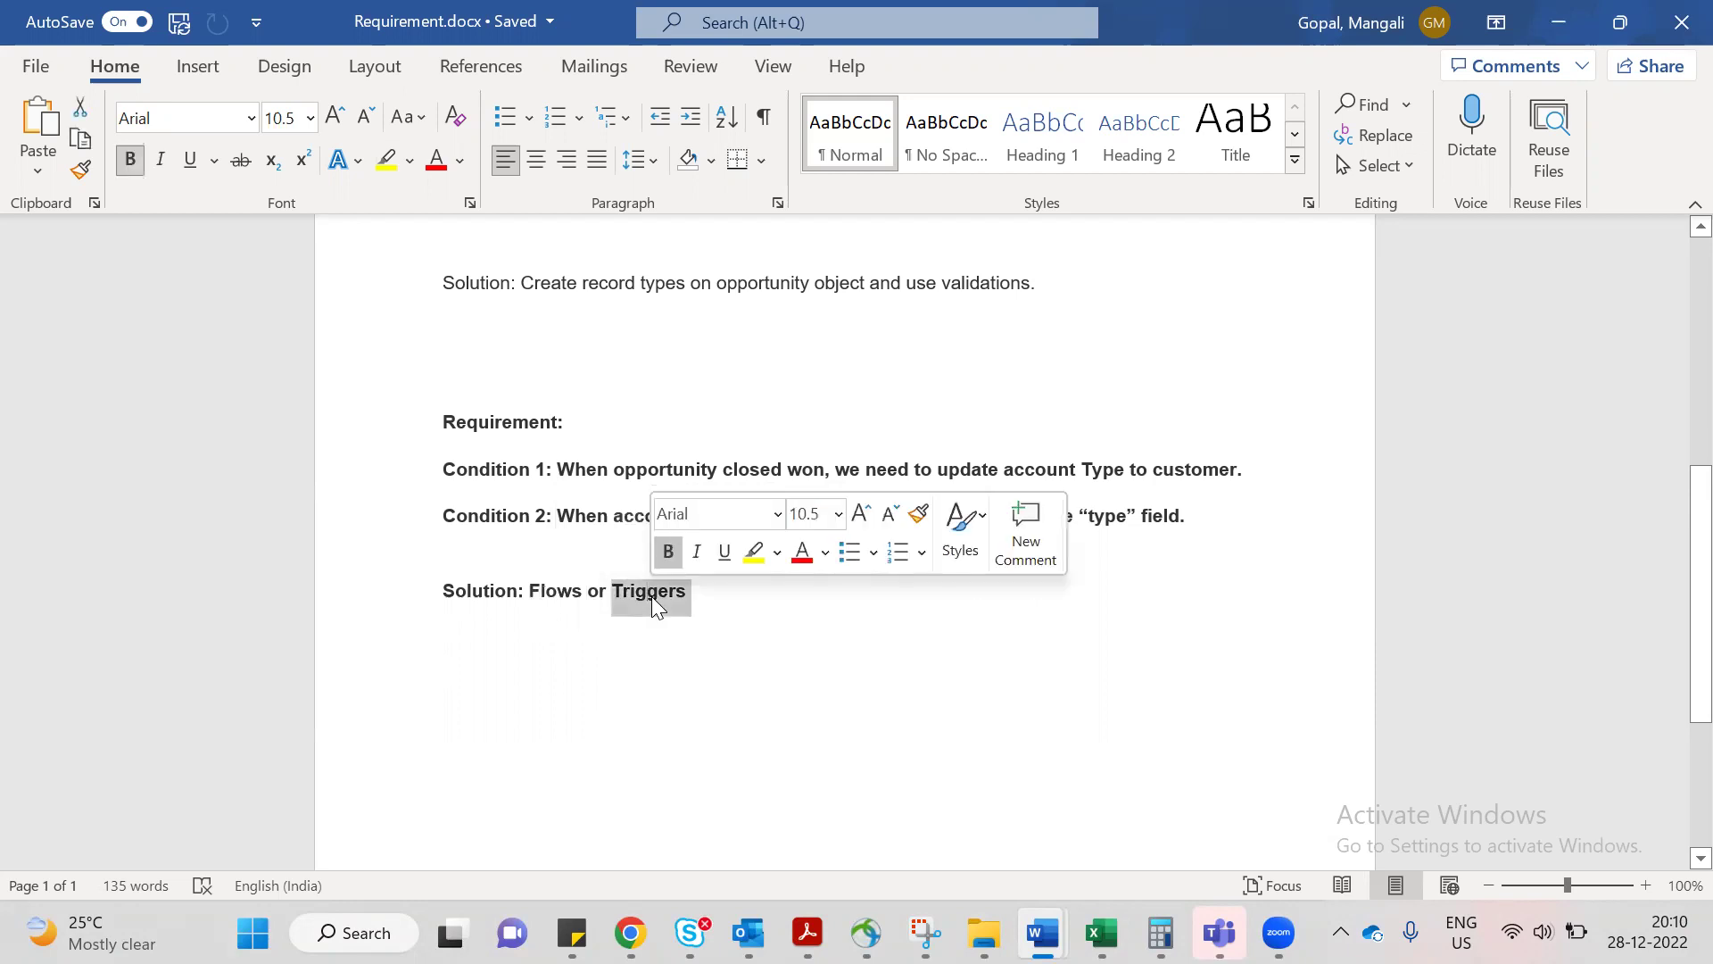
left_click(787, 644)
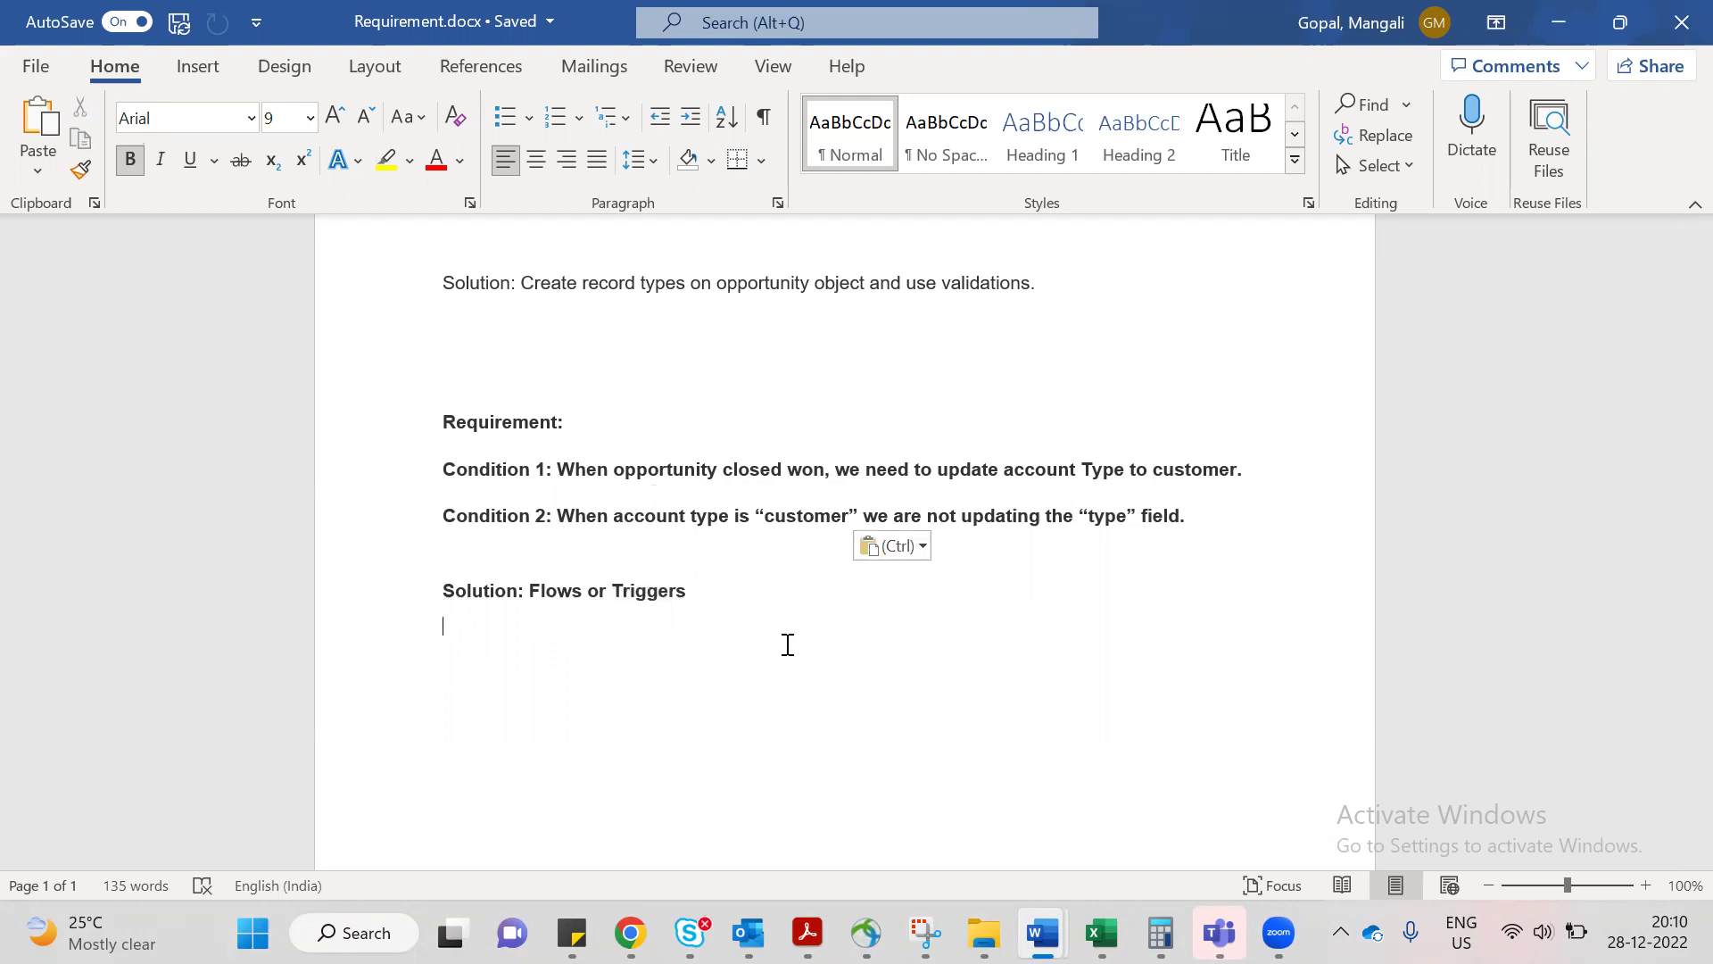
double_click(547, 589)
left_click(768, 639)
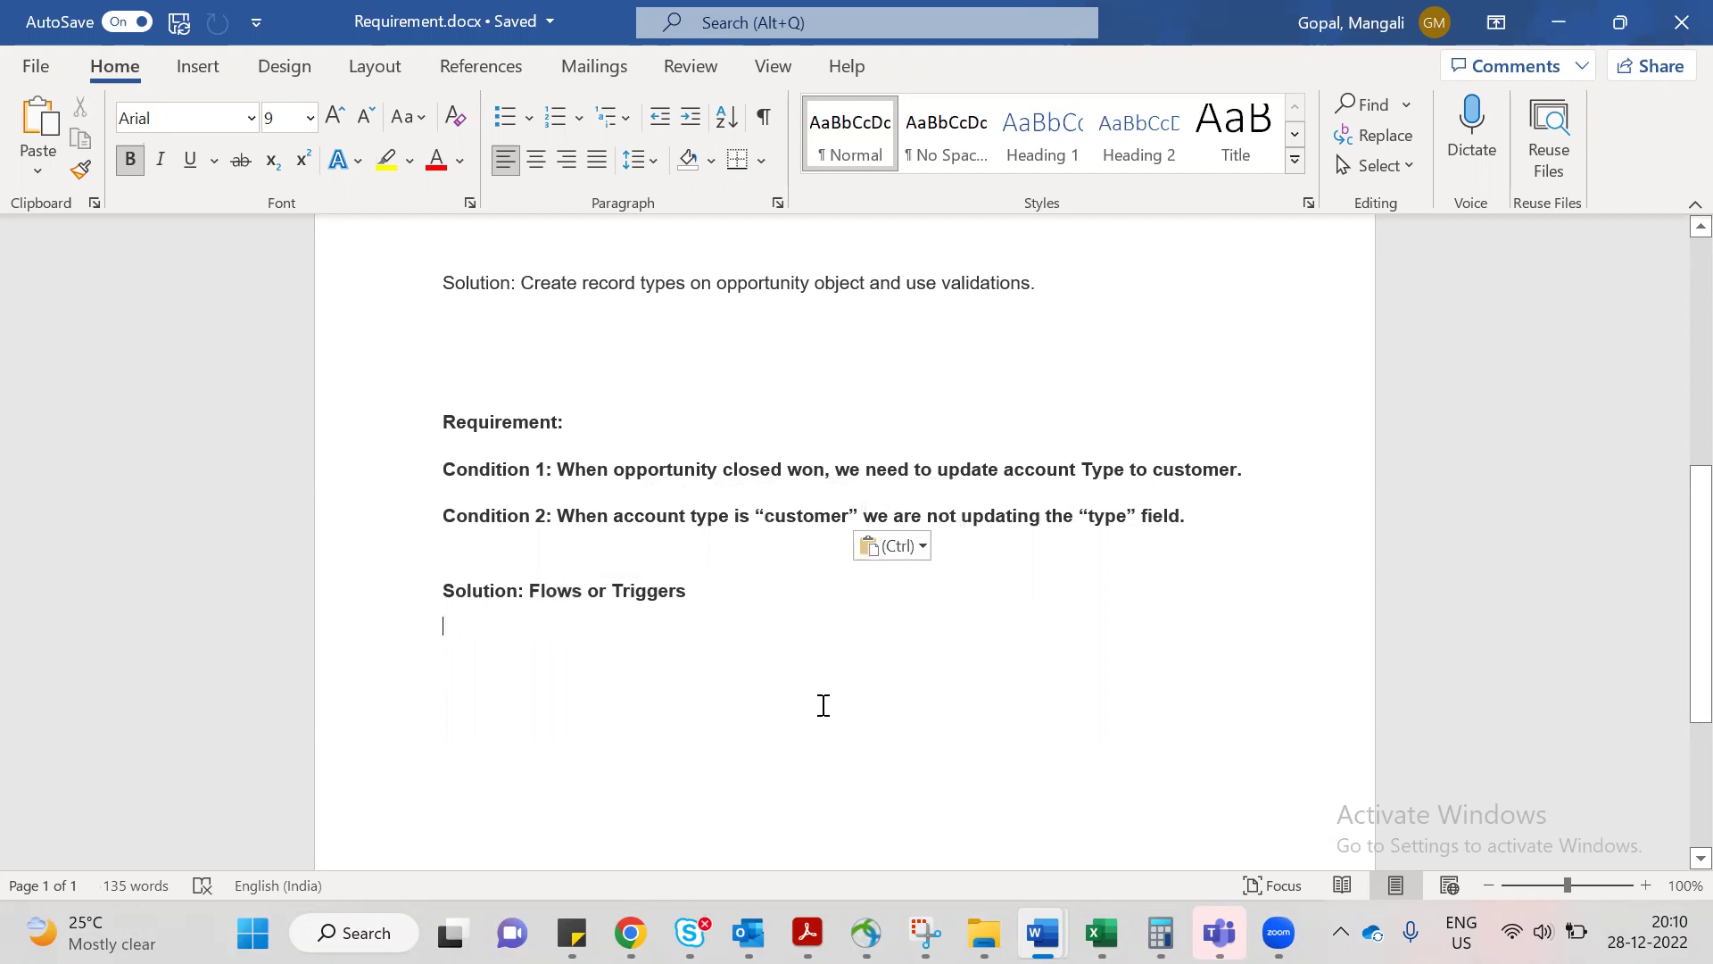
Switch to Chrome and change the account's Type to Channel Partner / Reseller, saving the record.
key("alt+Tab")
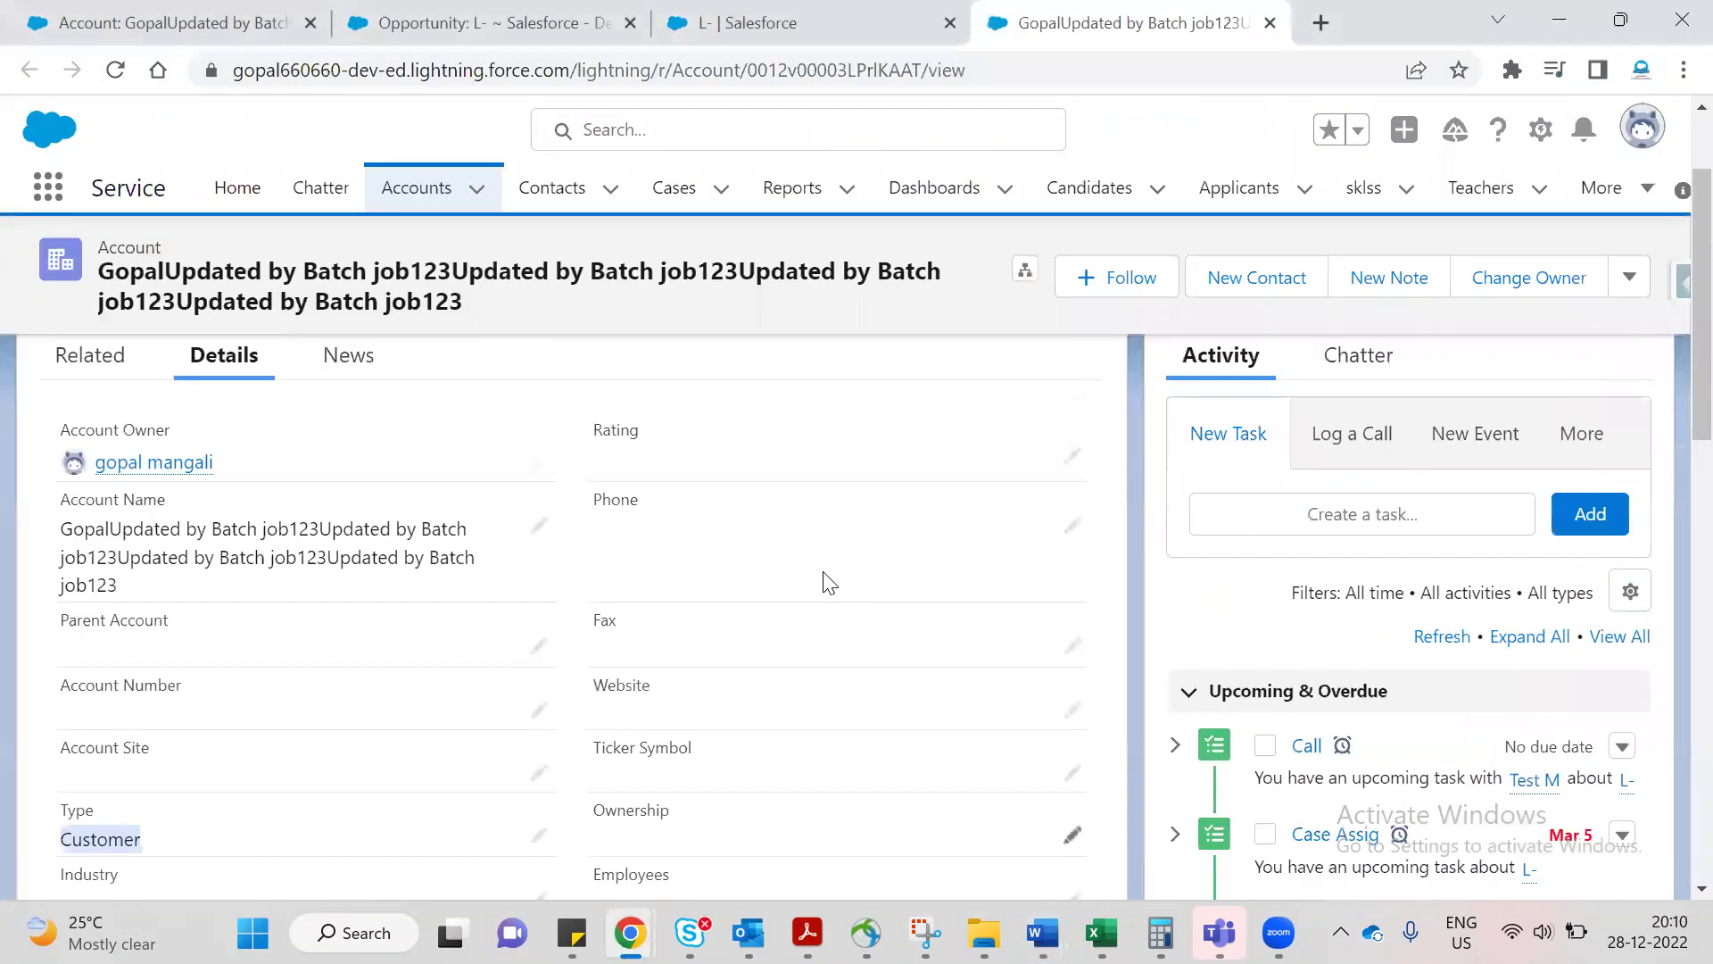
scroll(624, 535, "down", 7)
scroll(532, 625, "up", 2)
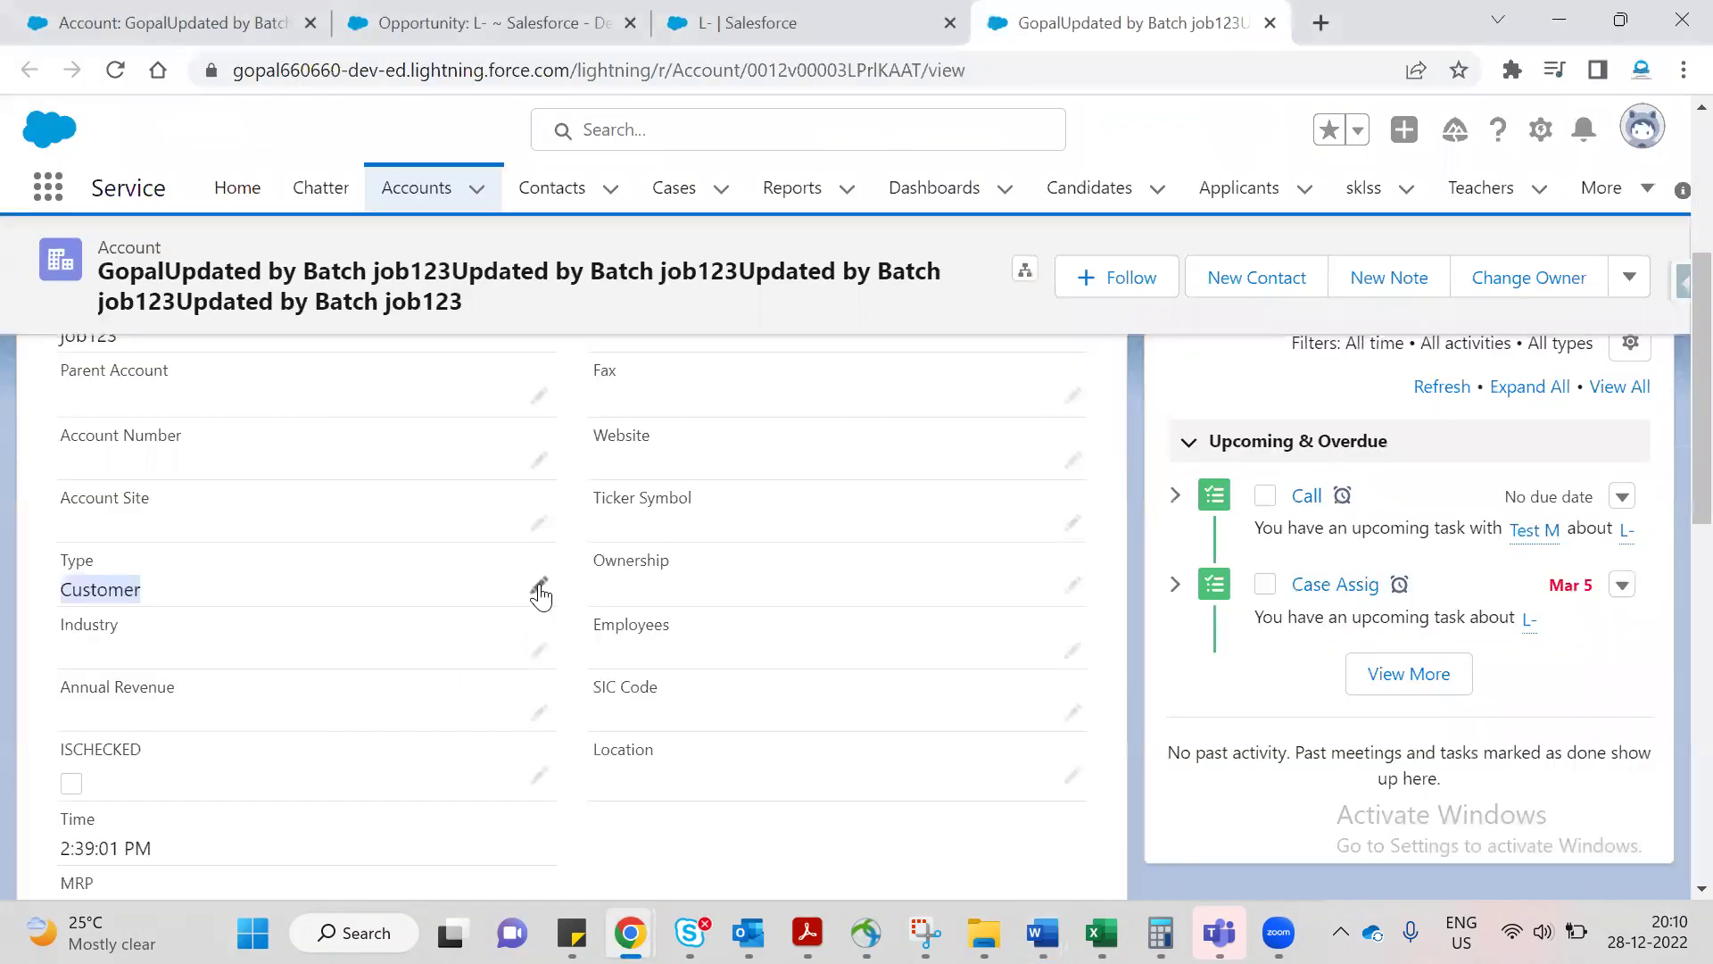
left_click(538, 589)
left_click(169, 665)
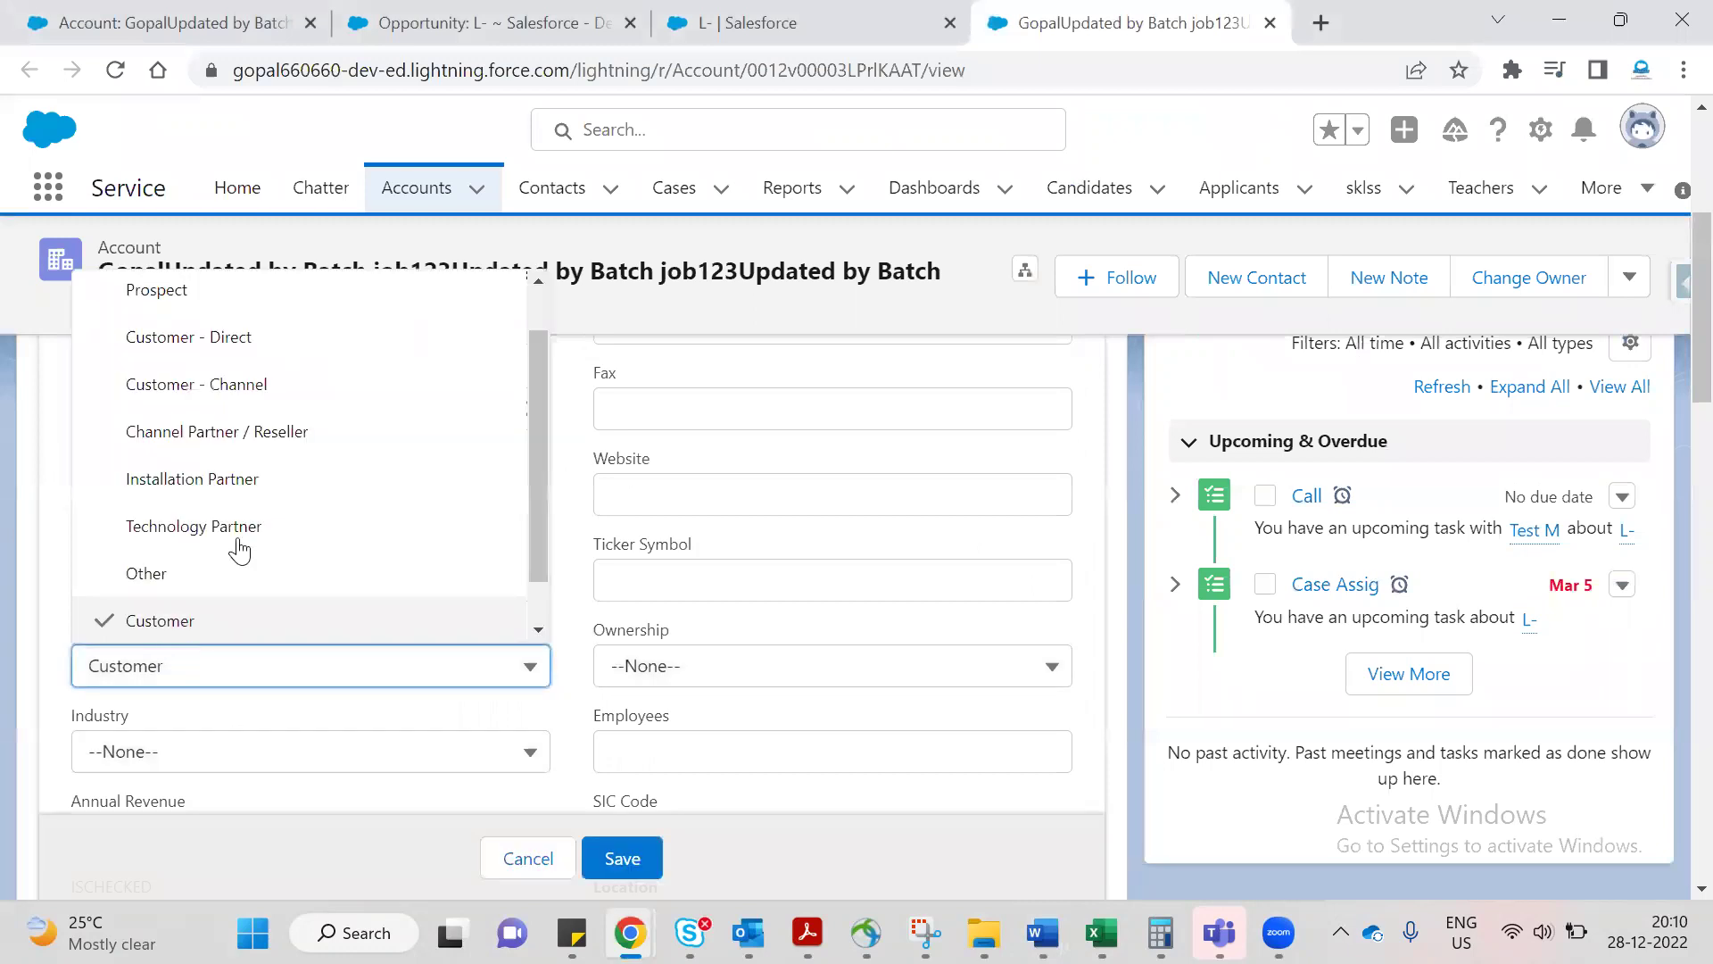
left_click(237, 433)
scroll(665, 714, "down", 2)
left_click(656, 859)
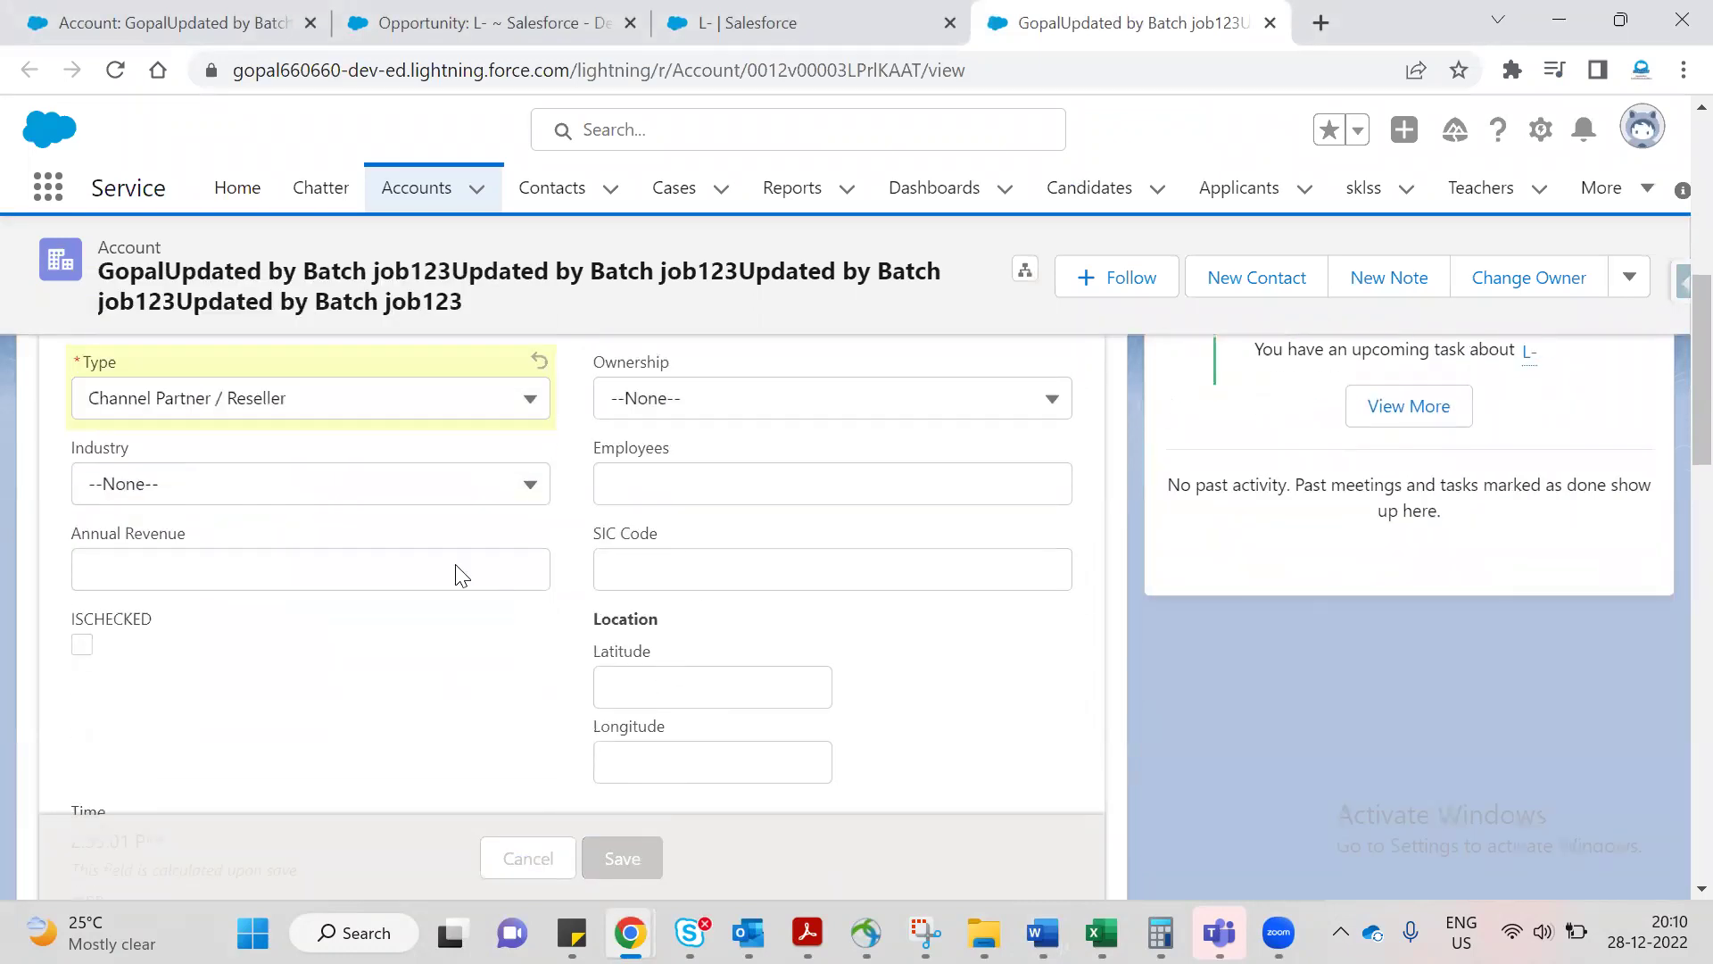
scroll(367, 692, "up", 4)
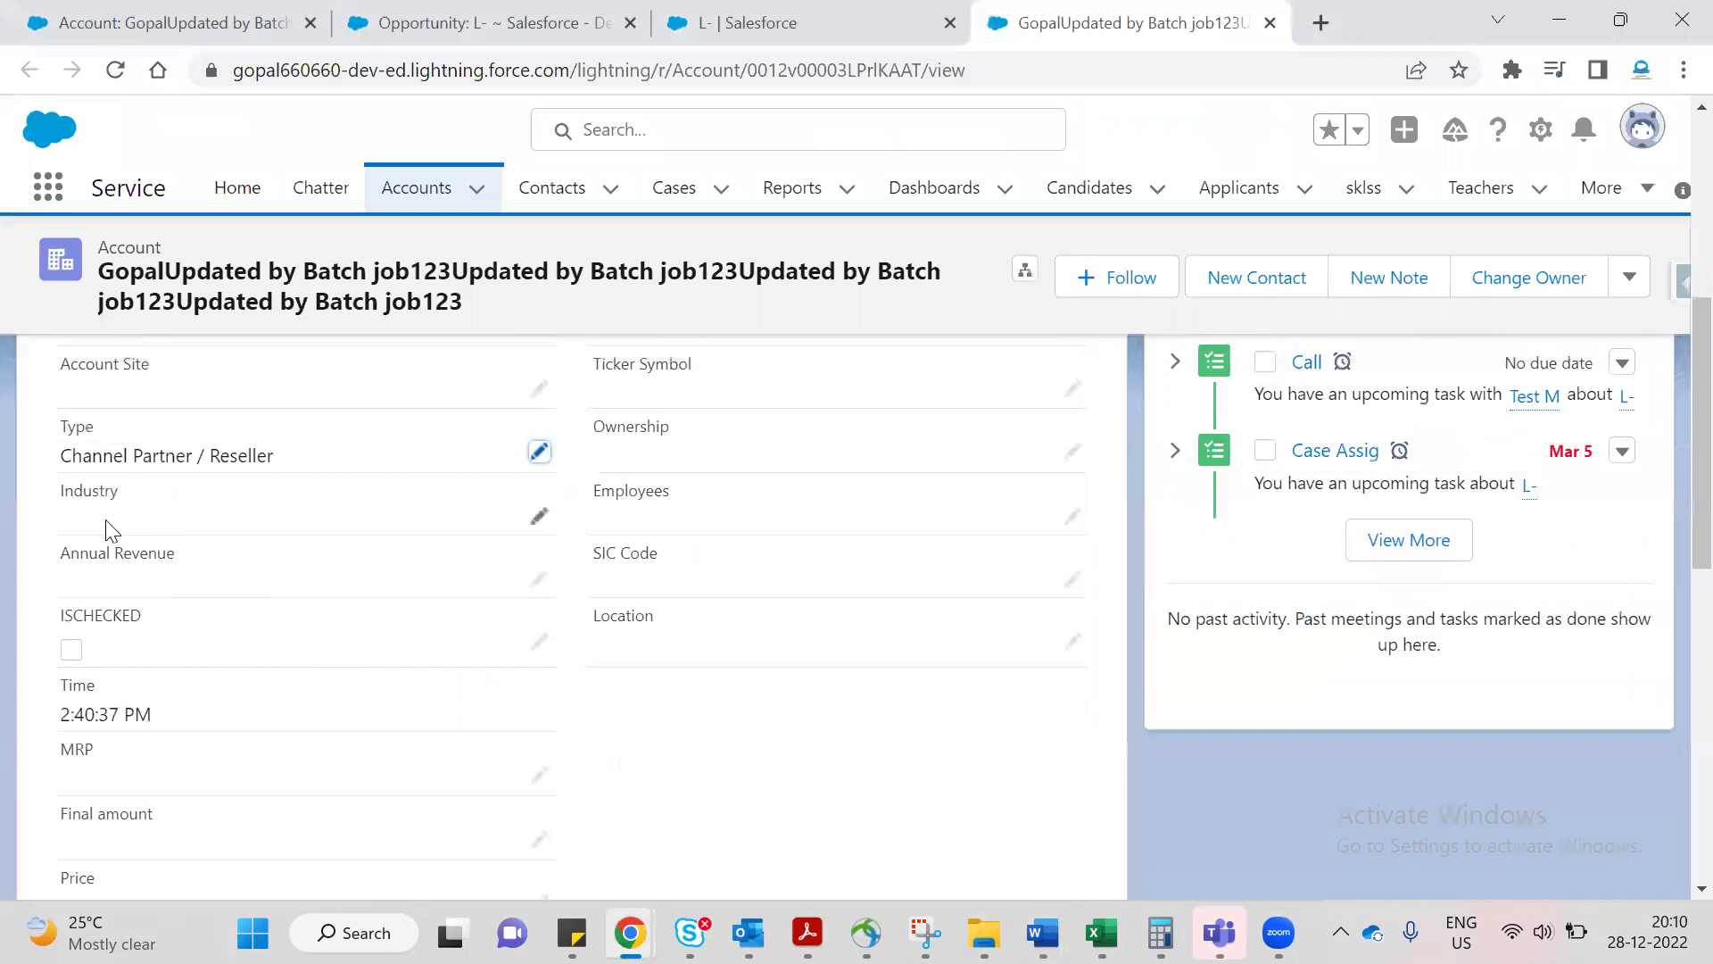
Set the L- opportunity's stage back to Prospecting.
left_click(803, 22)
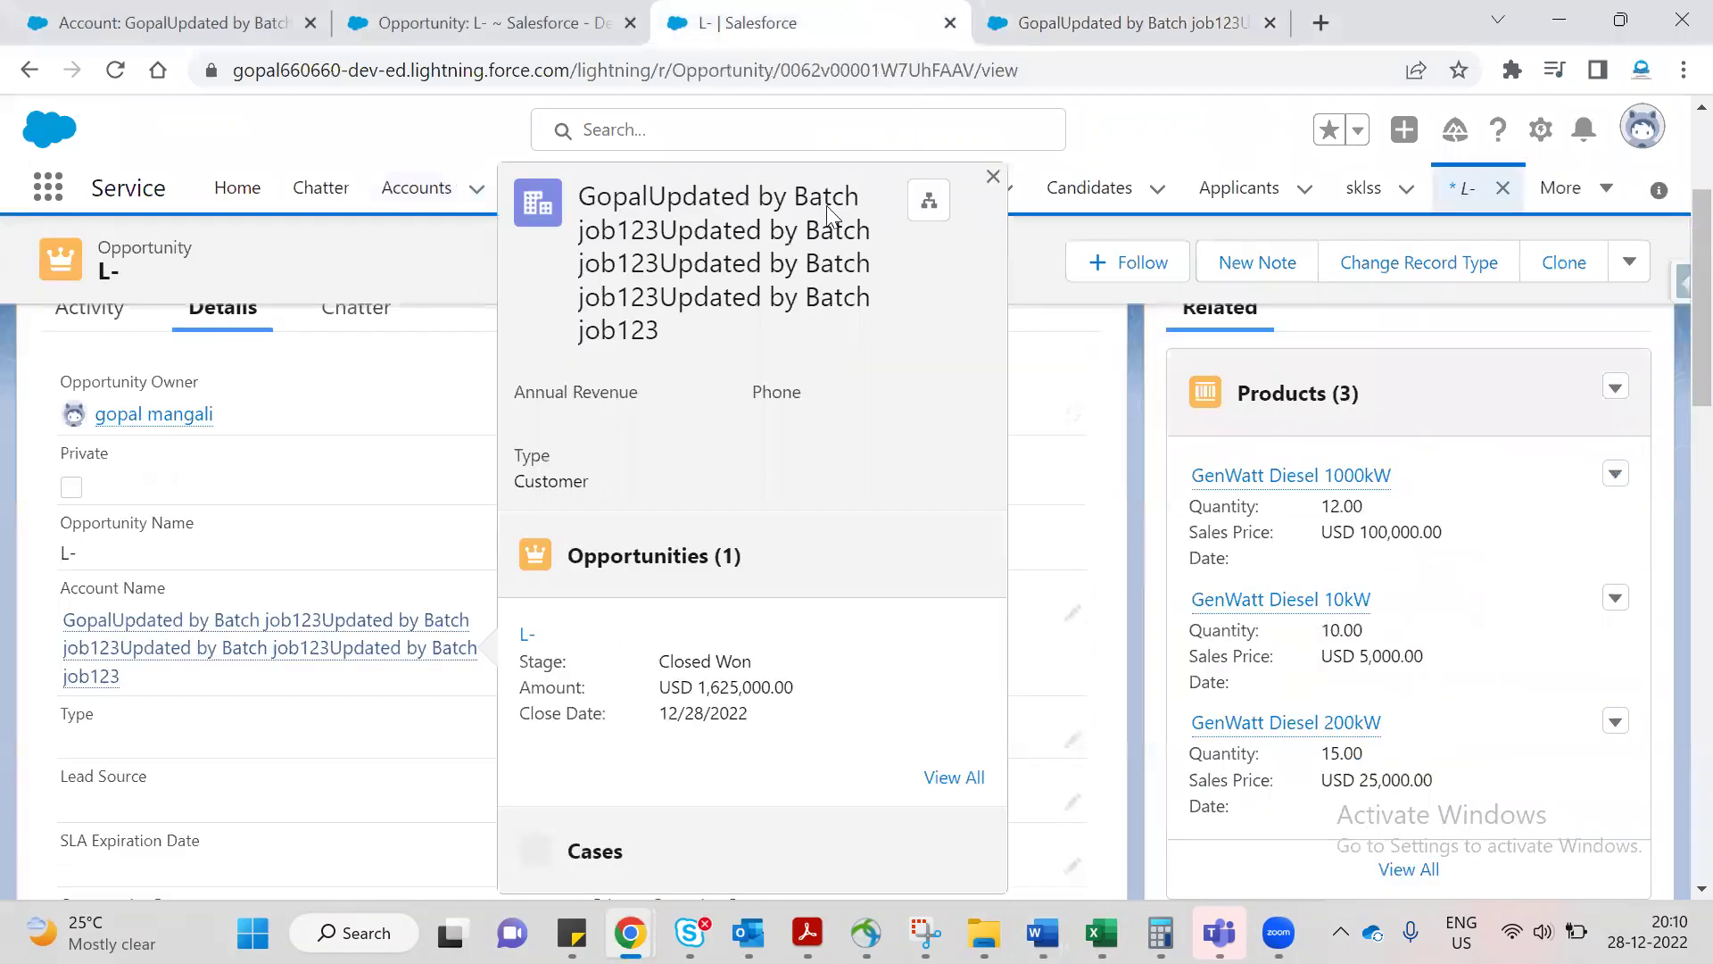
left_click(214, 477)
left_click(1517, 477)
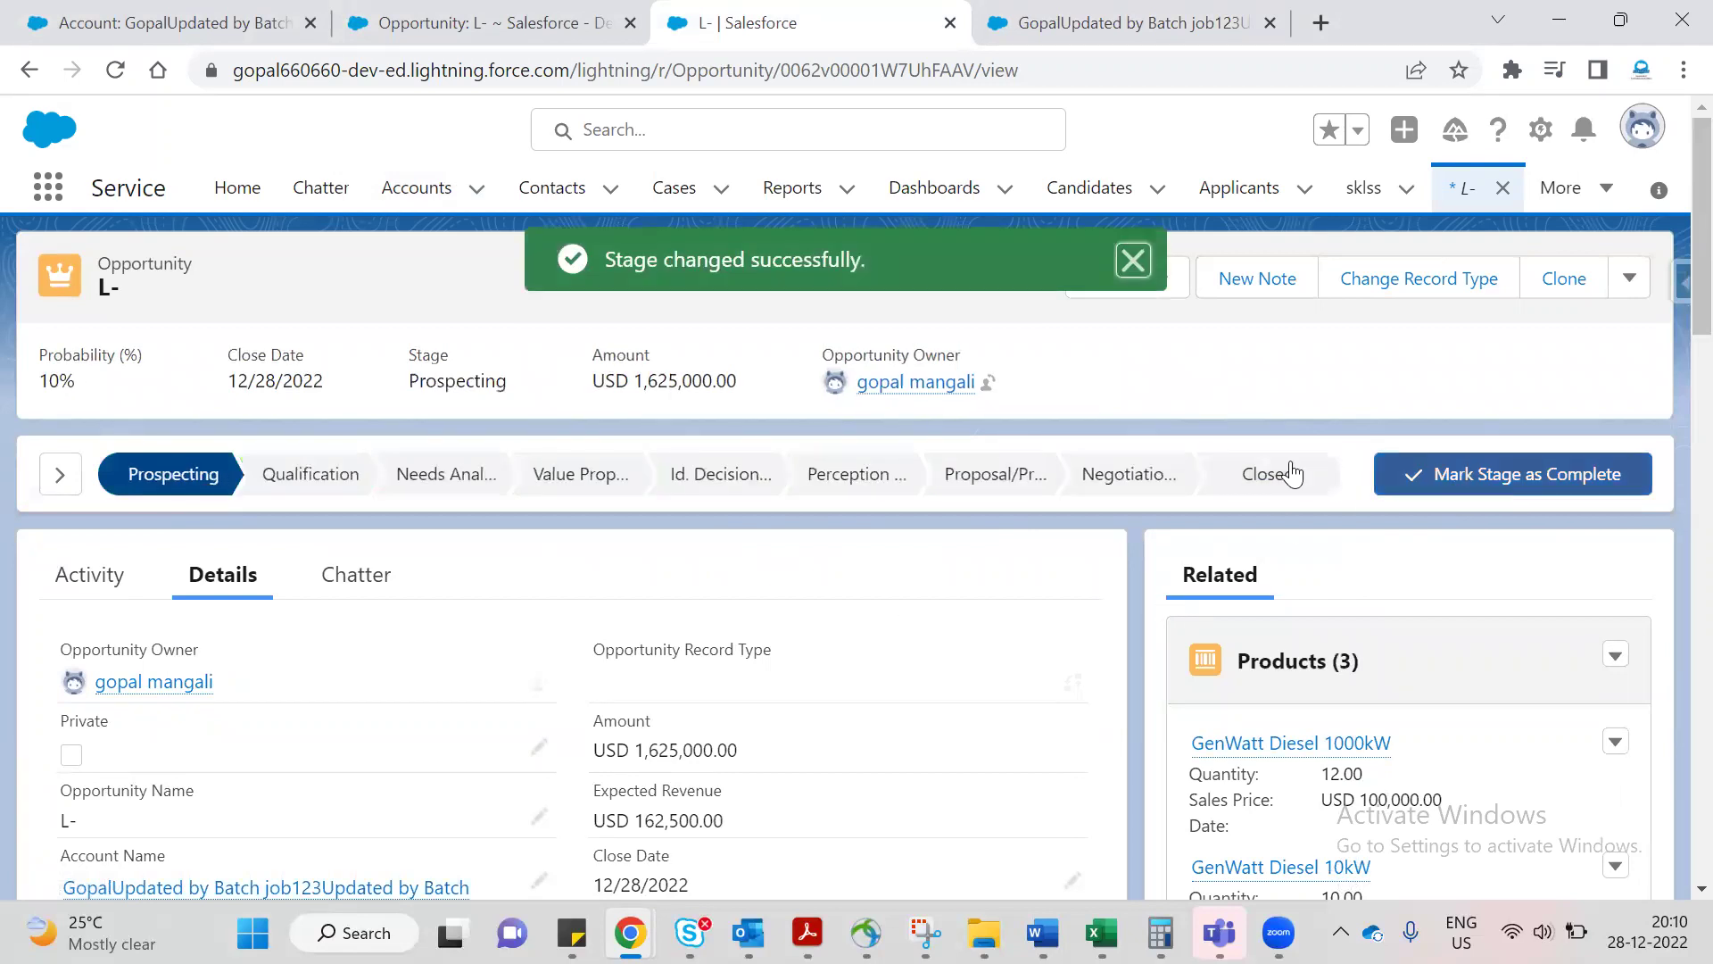
Reload the account record and check the Type field in its details with the opportunity in Prospecting.
left_click(1138, 19)
left_click(114, 69)
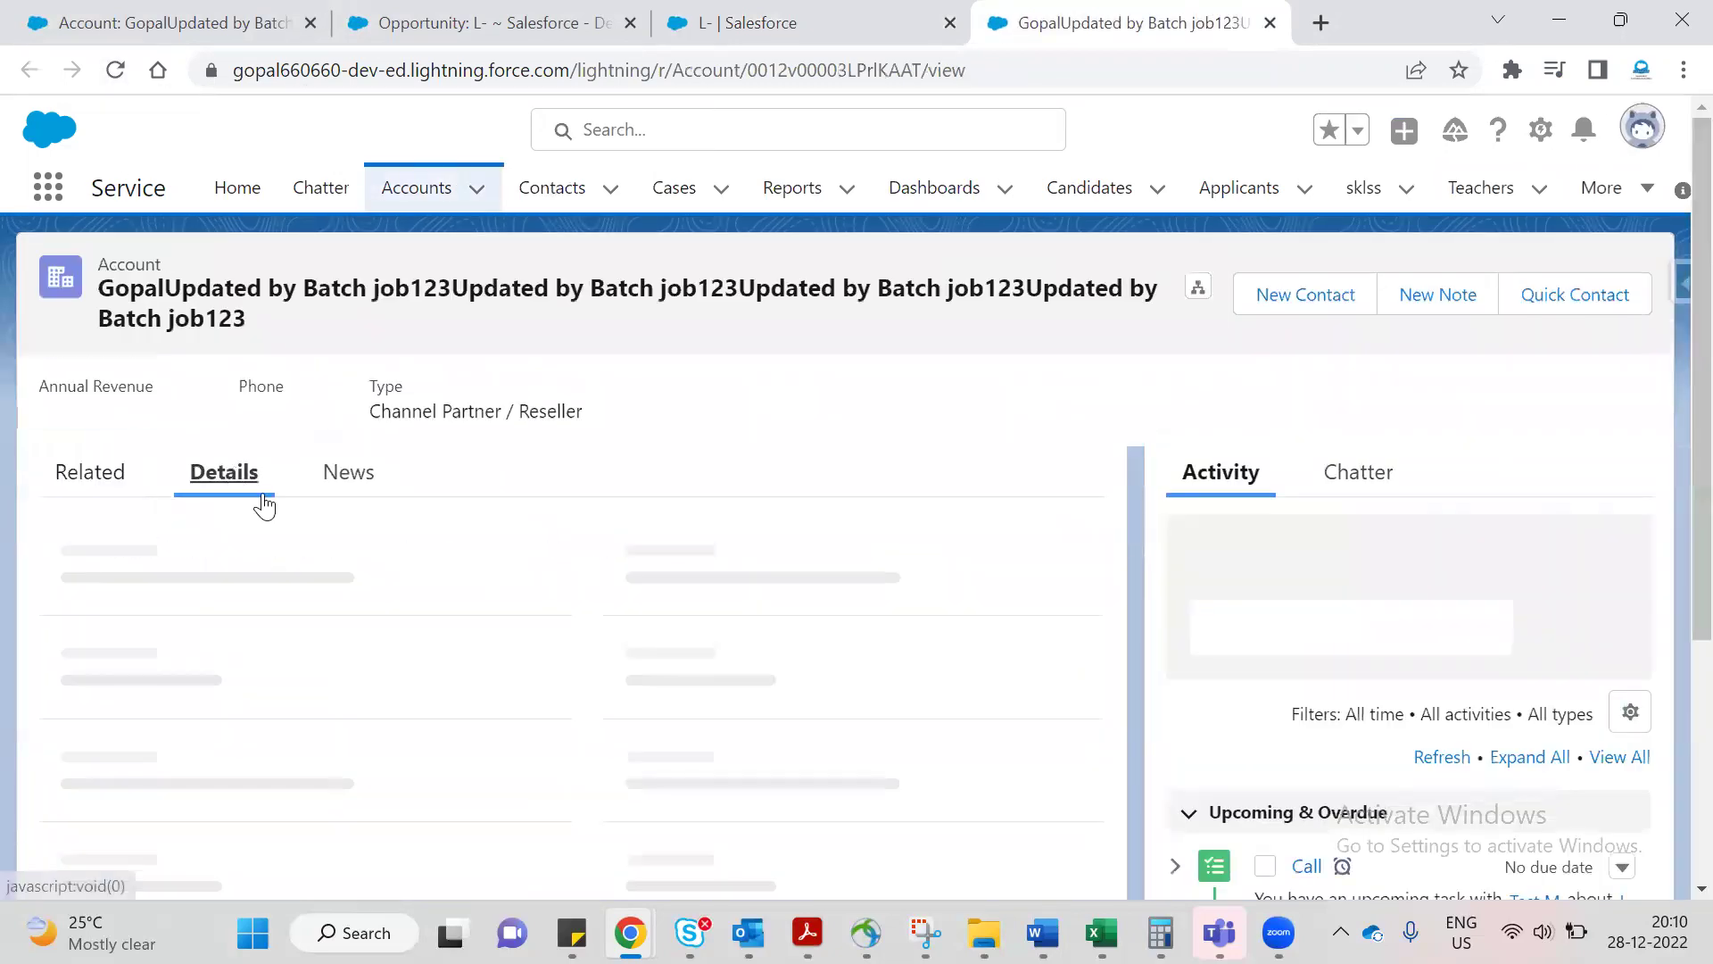
scroll(467, 585, "down", 3)
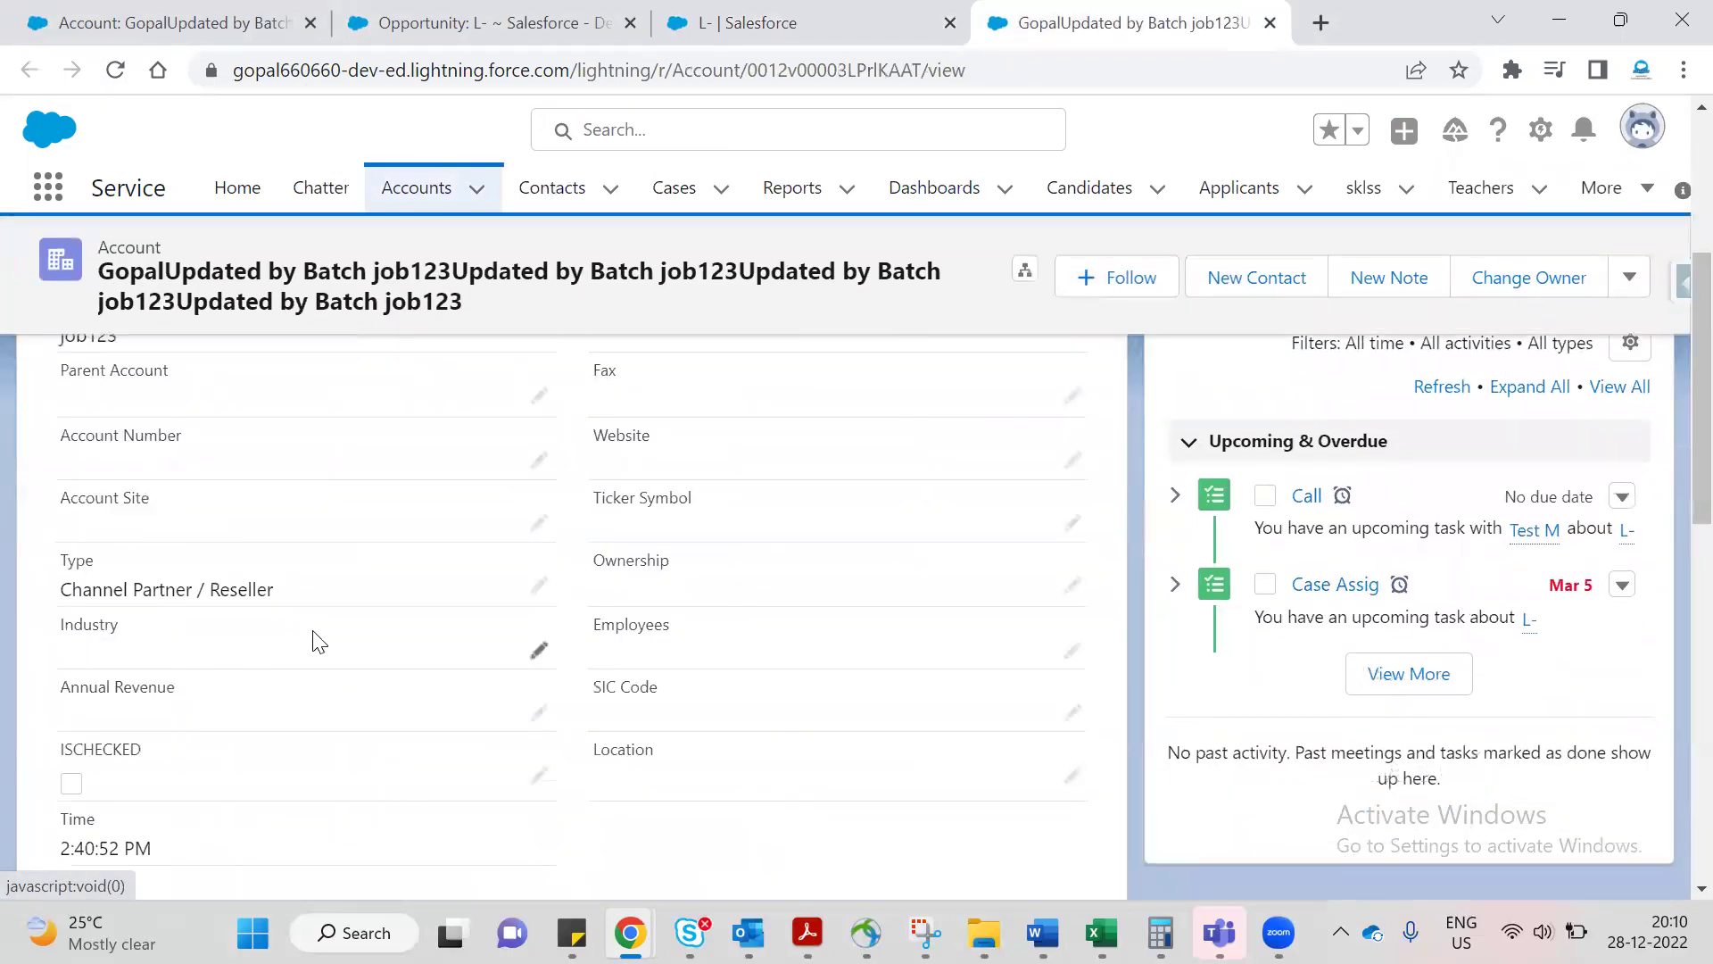
left_click_drag(35, 592, 355, 595)
Set the L- opportunity's closed stage to Closed Won.
left_click(785, 22)
left_click(1304, 484)
left_click(1452, 489)
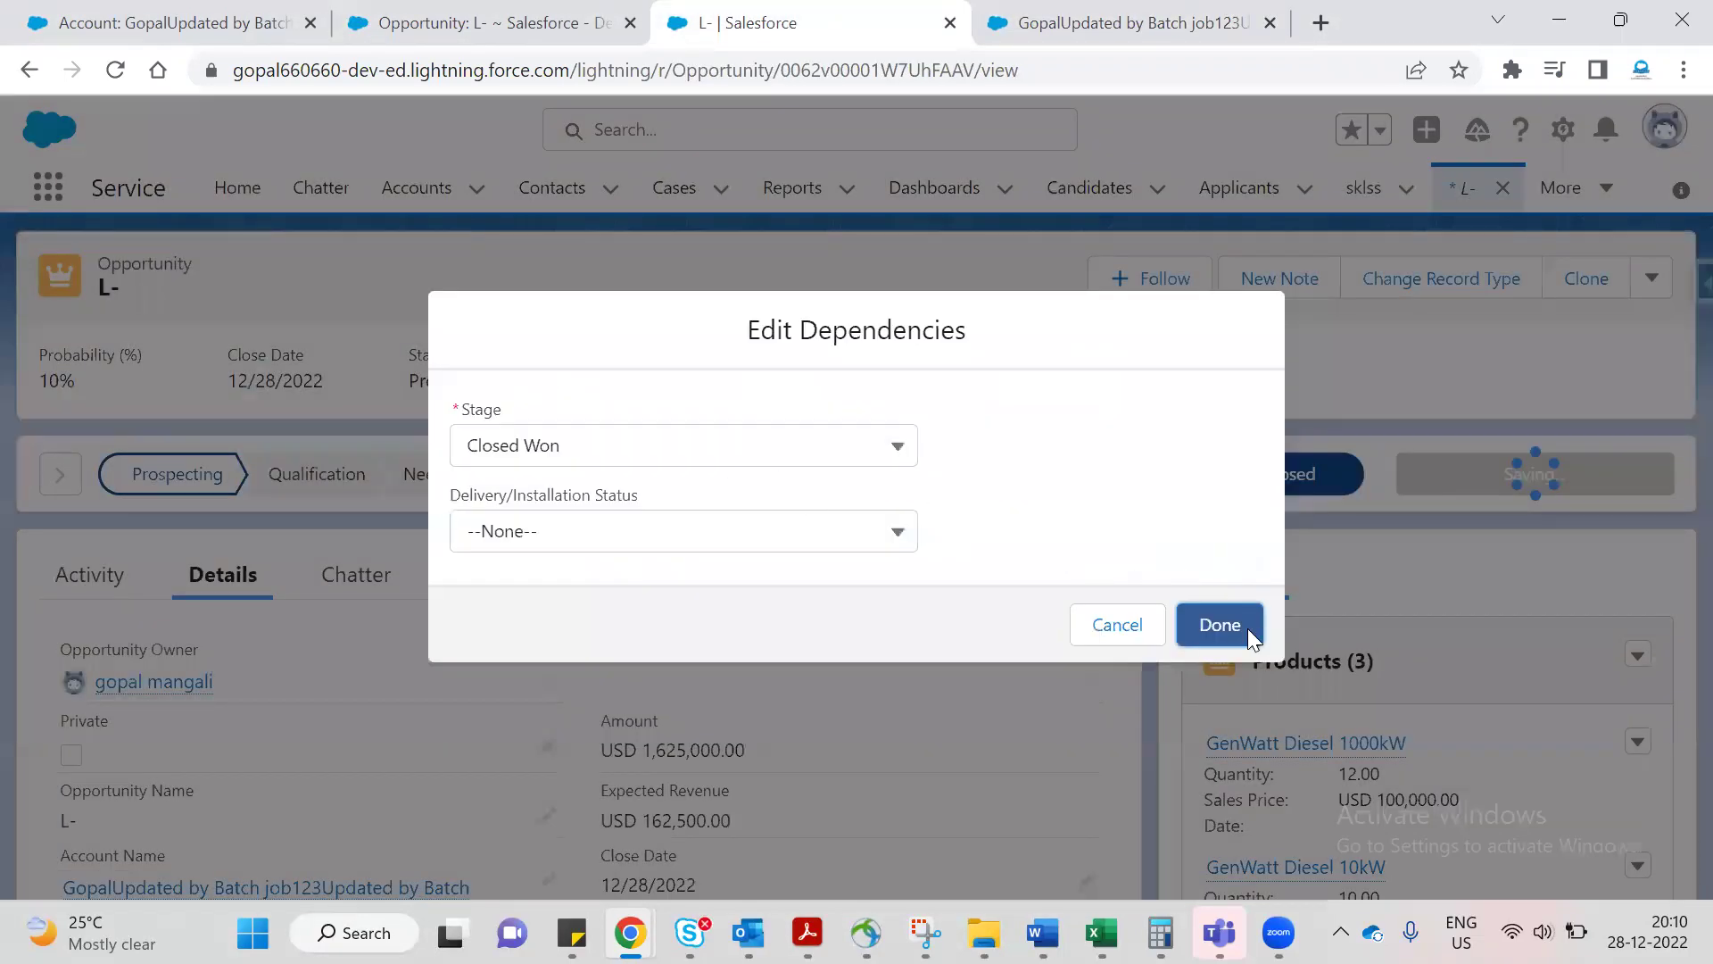
left_click(1219, 624)
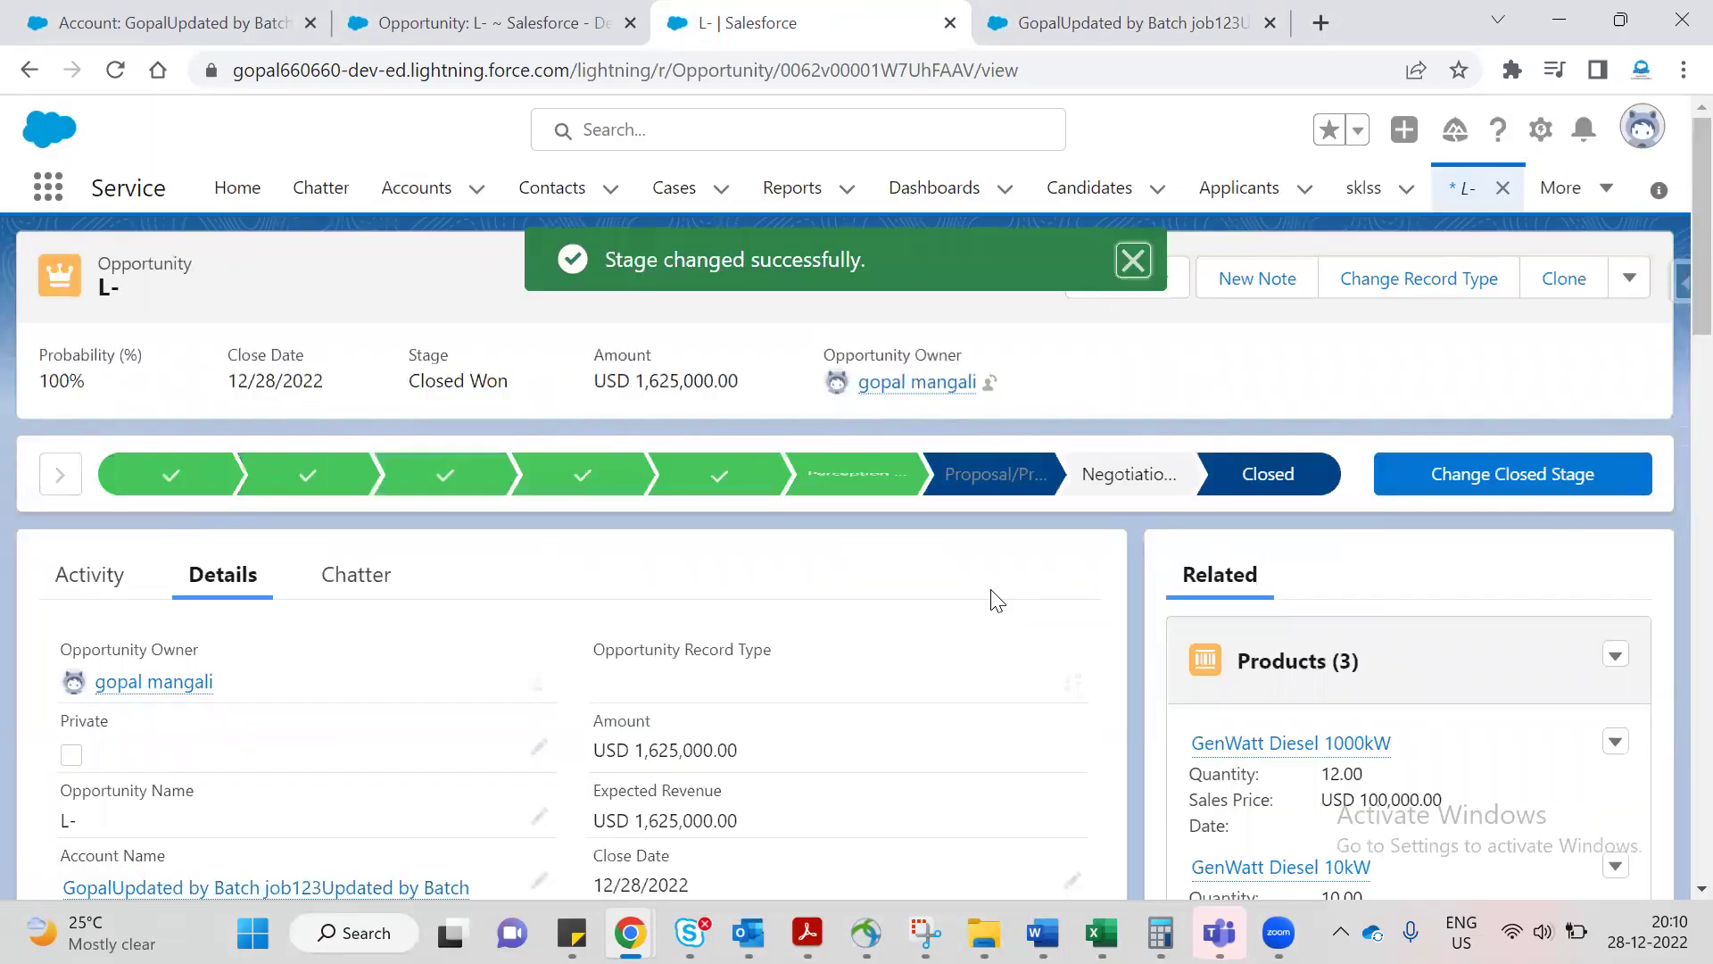
Reload the account record and check whether its Type field reflects the Closed Won opportunity.
left_click(1216, 12)
left_click(121, 67)
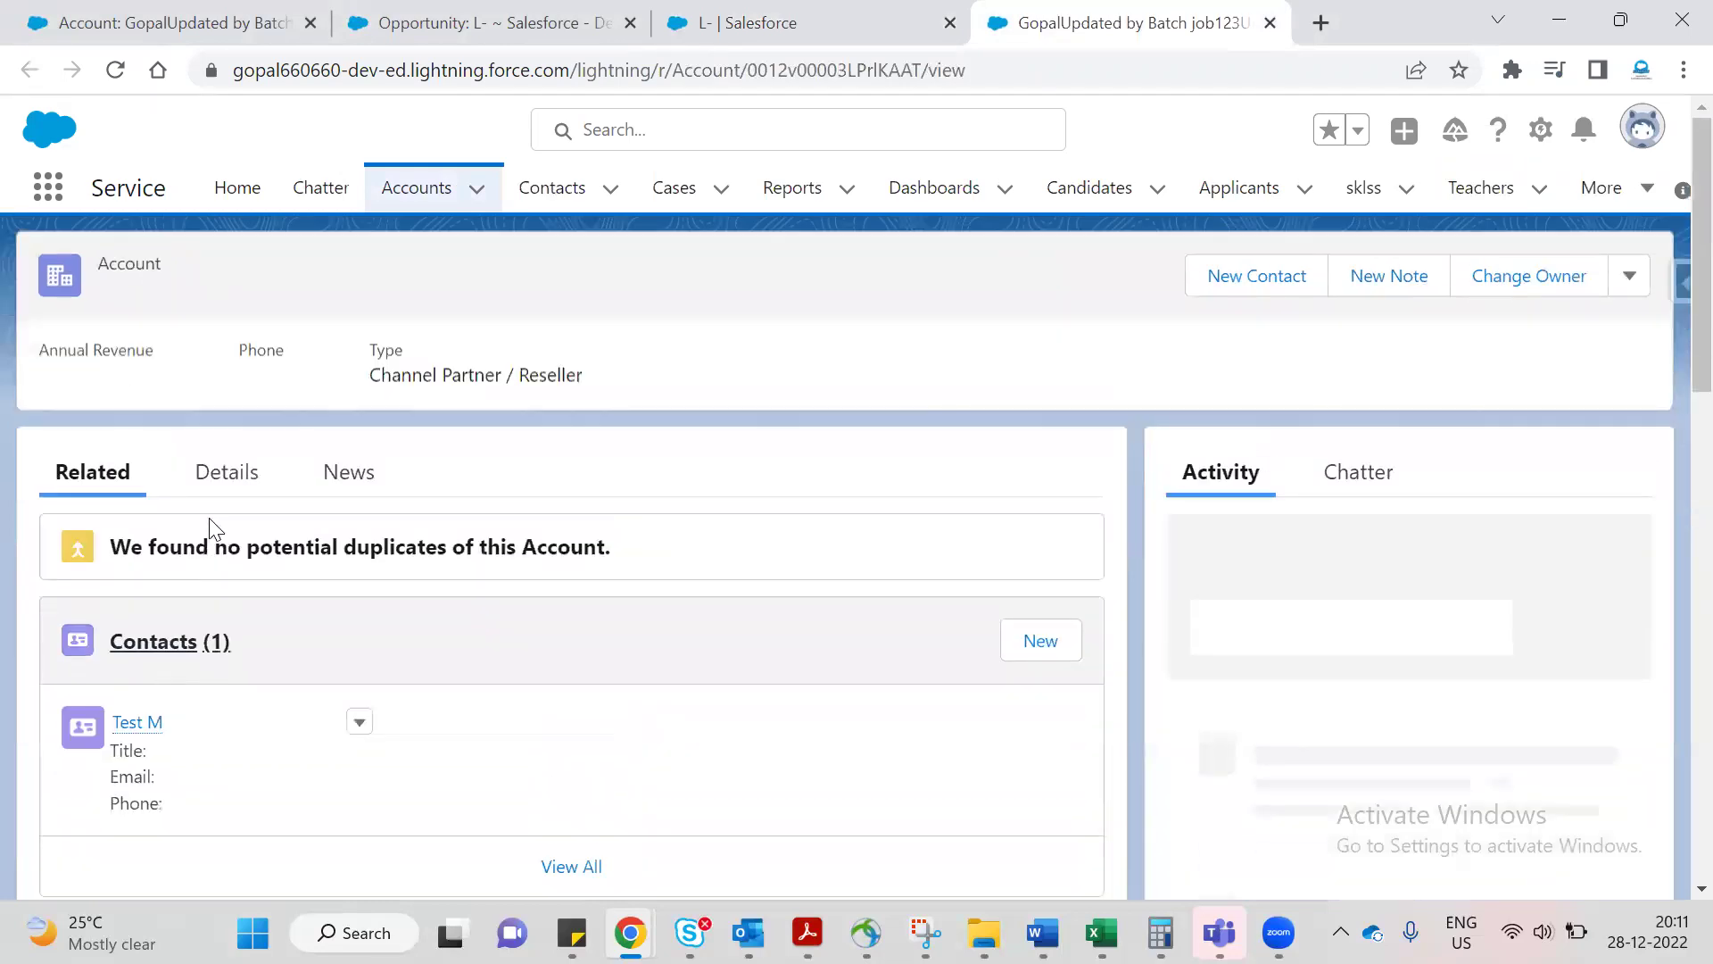
left_click(223, 518)
scroll(345, 539, "down", 5)
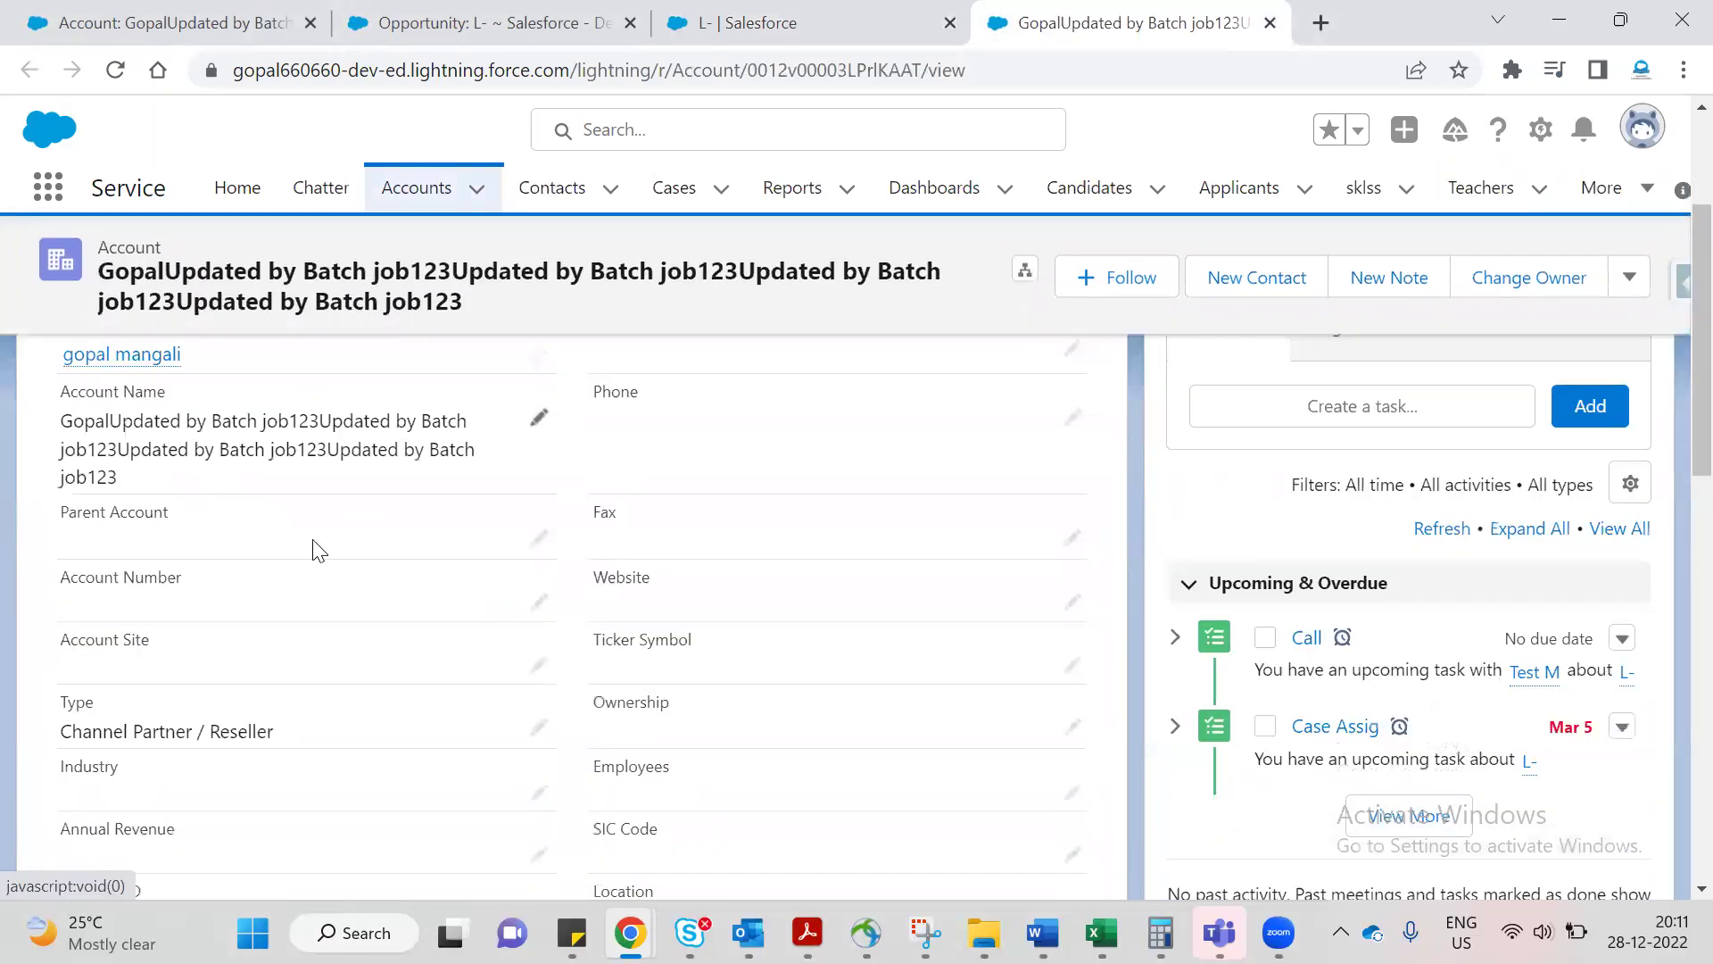
left_click_drag(39, 459, 359, 471)
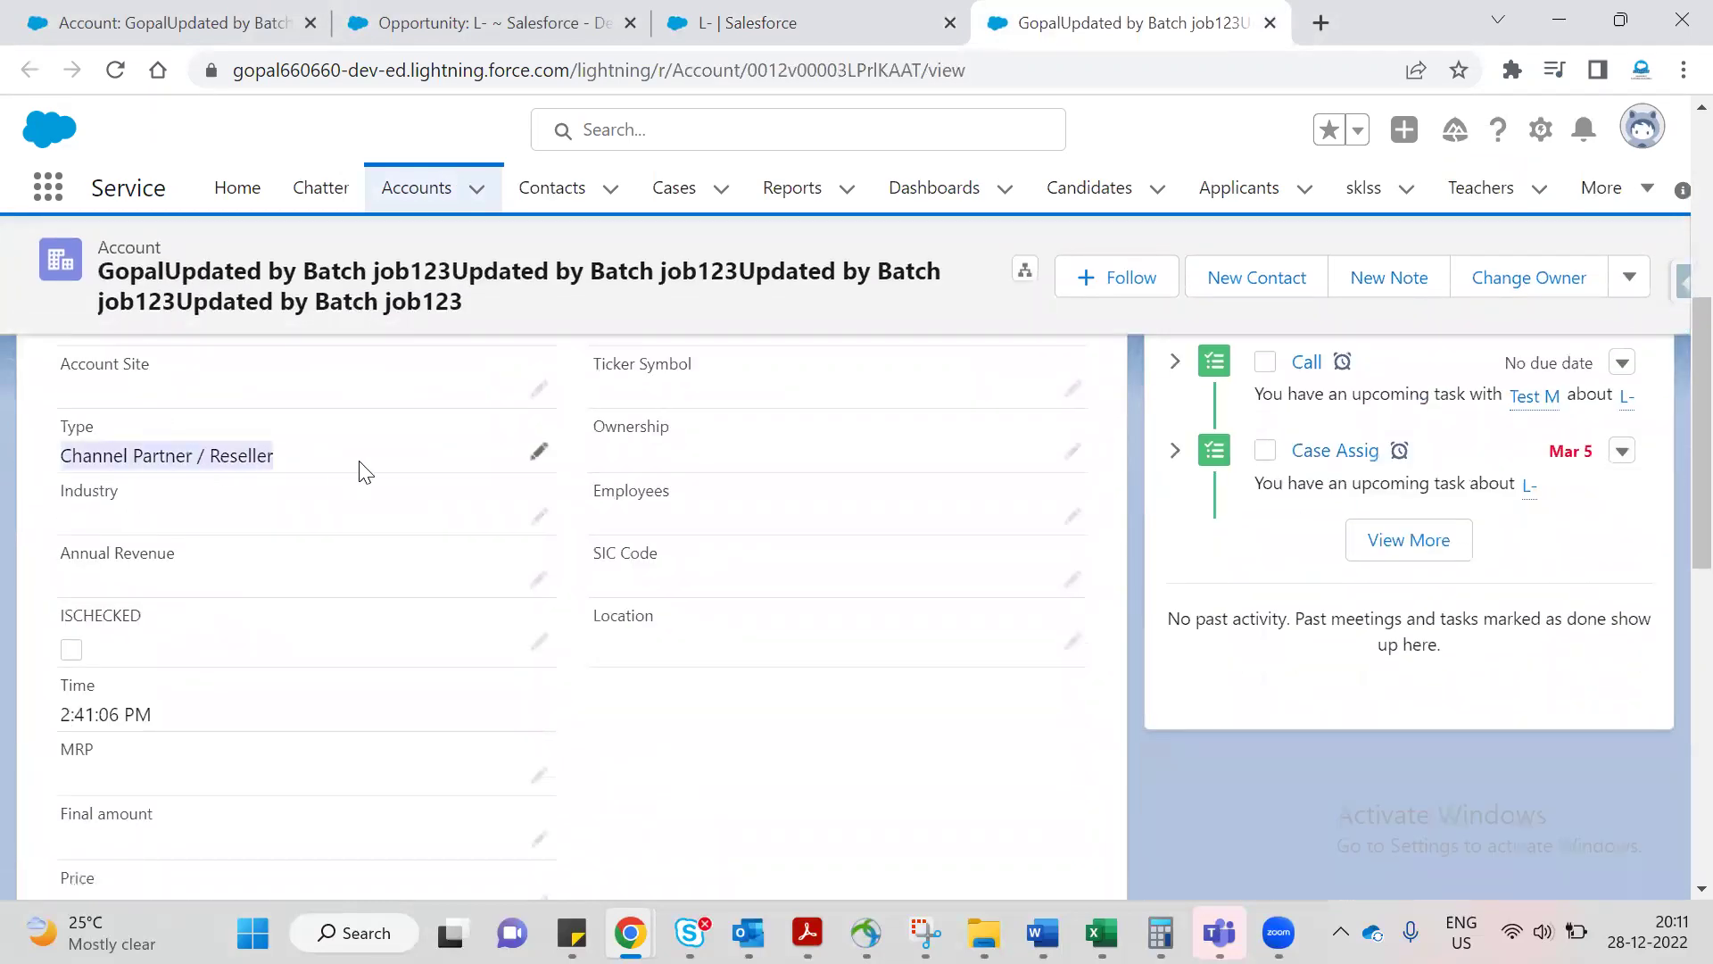
scroll(1062, 741, "up", 5)
scroll(1100, 572, "up", 2)
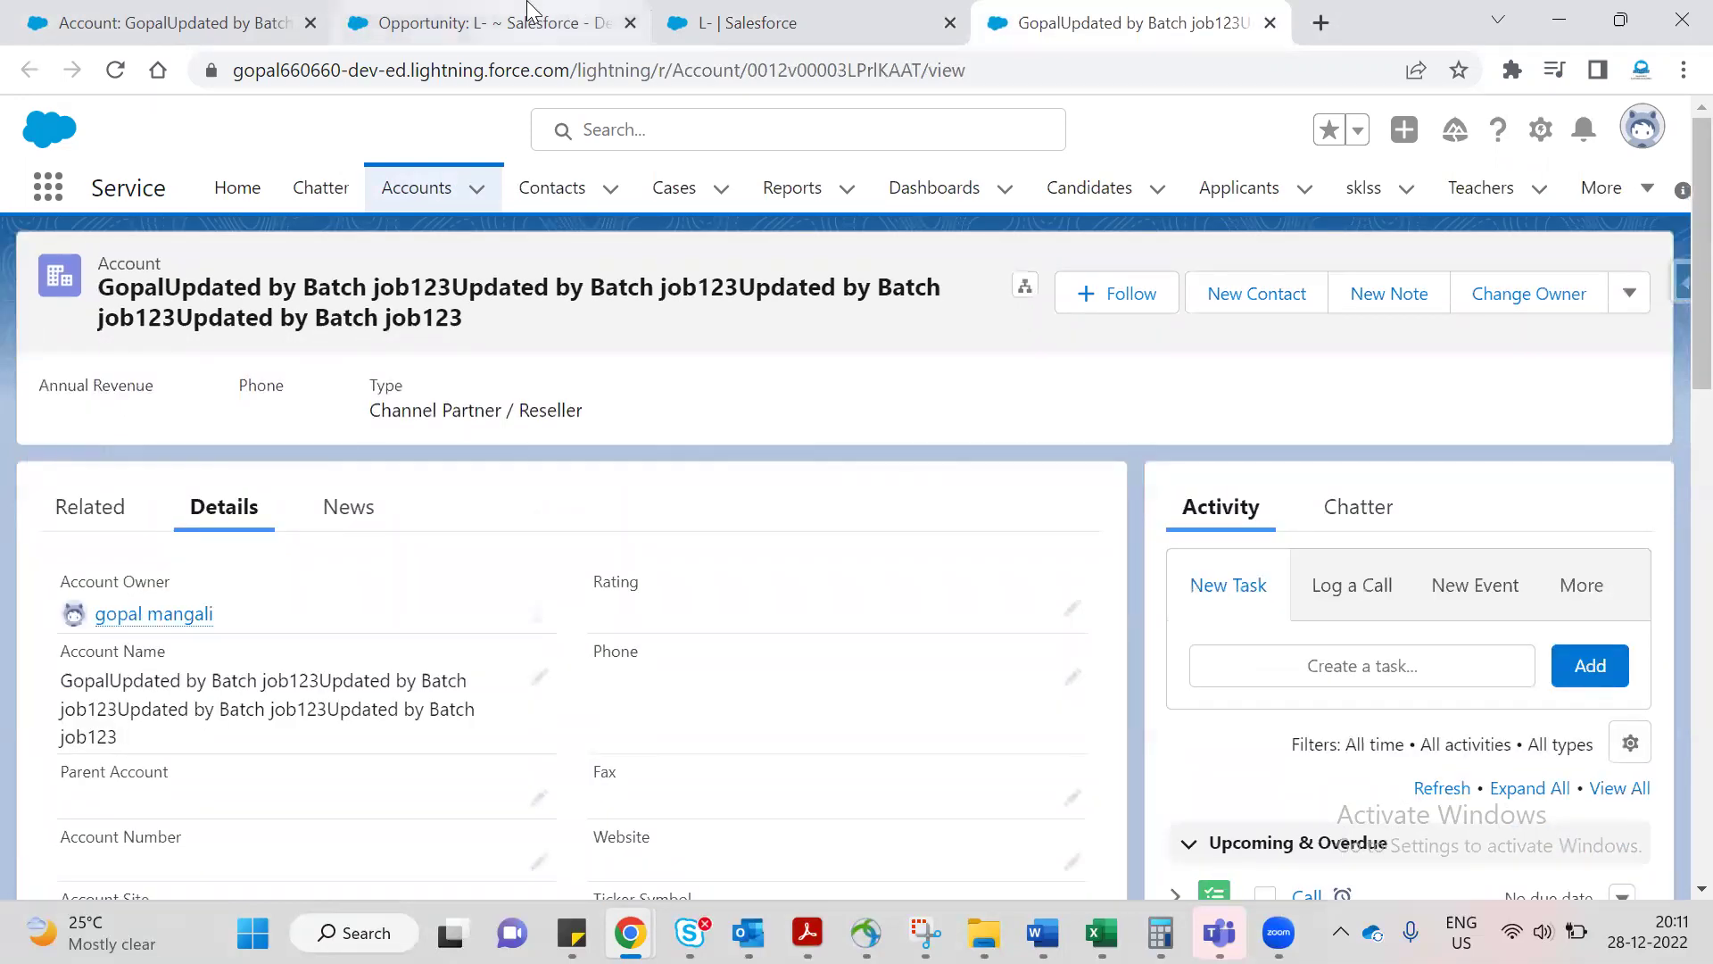
Close the Salesforce Classic opportunity and account pages, and duplicate the Lightning account page in a new browser tab.
left_click(629, 22)
left_click(161, 11)
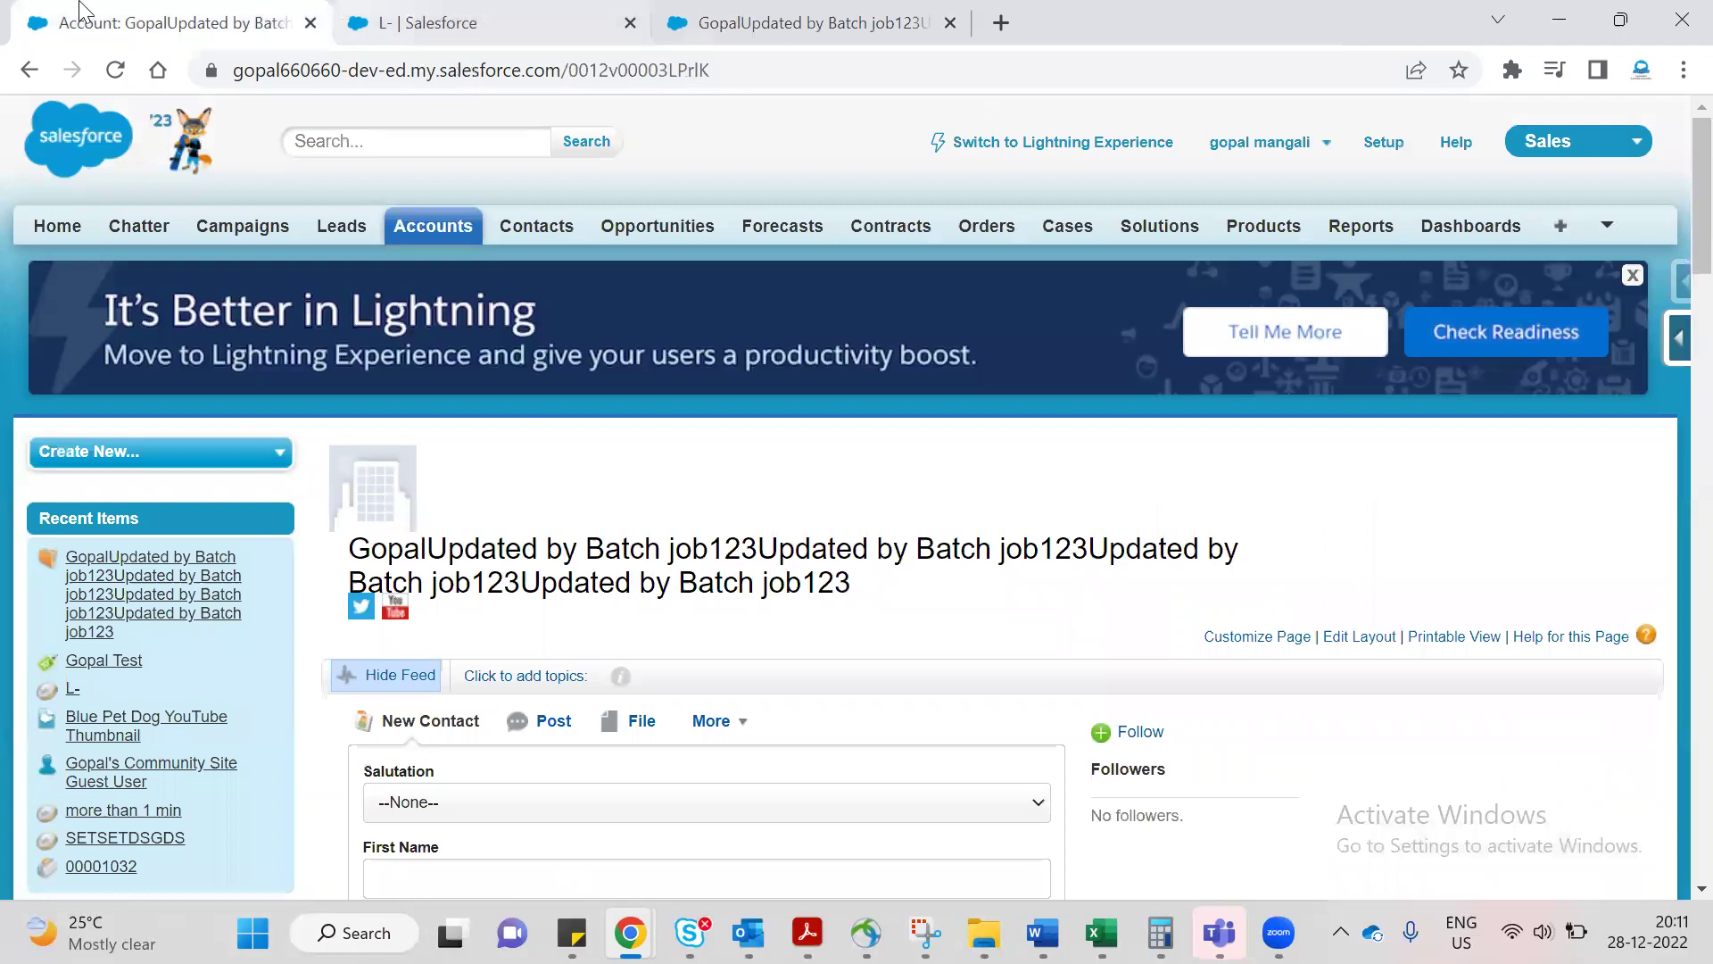
left_click(311, 22)
left_click(525, 11)
right_click(525, 10)
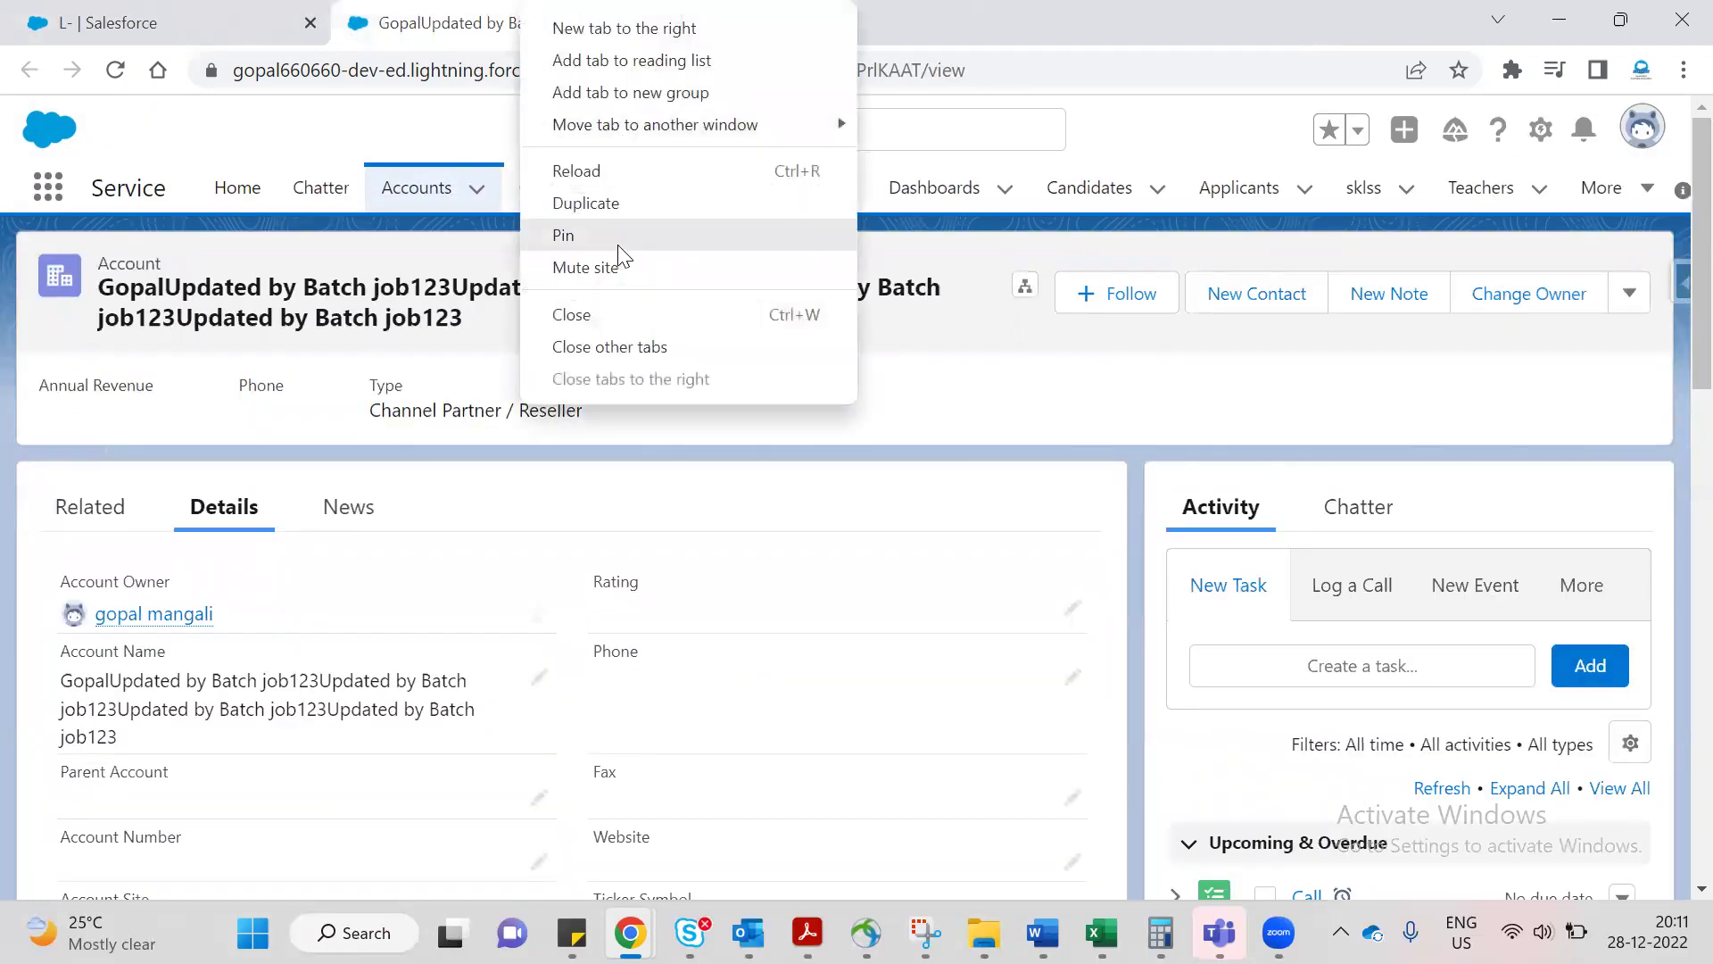
left_click(609, 211)
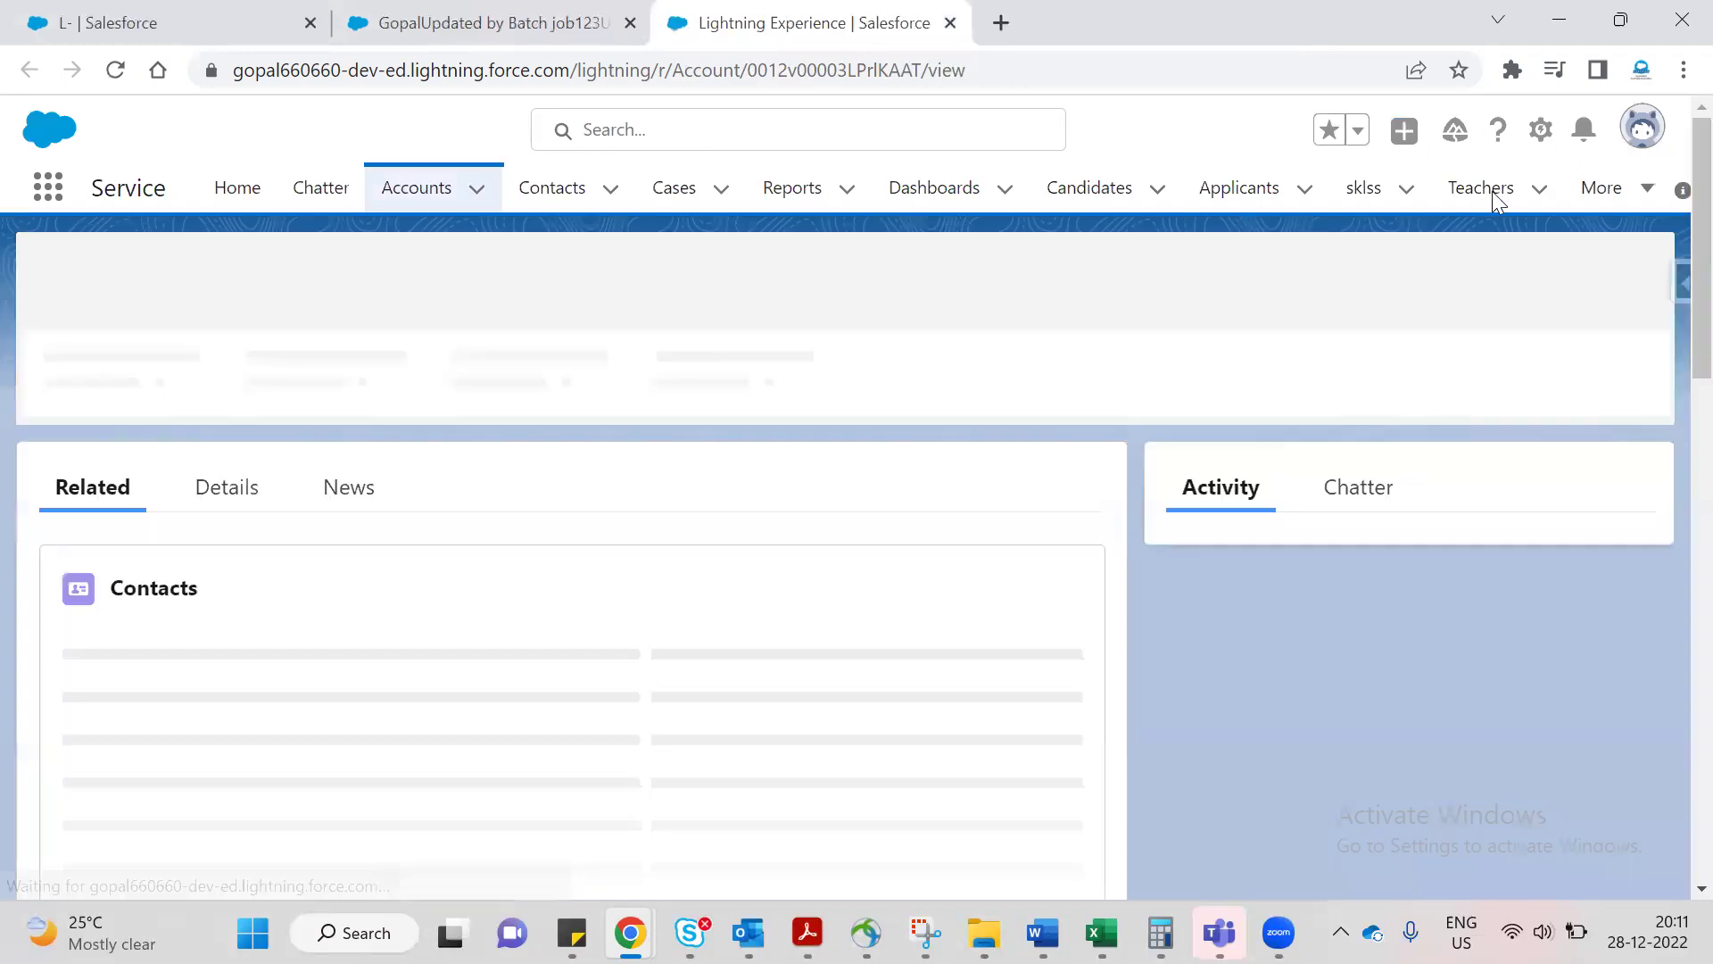
Open Salesforce Setup and find the Flows page under Process Automation by searching for "flows".
left_click(1540, 130)
left_click(1480, 200)
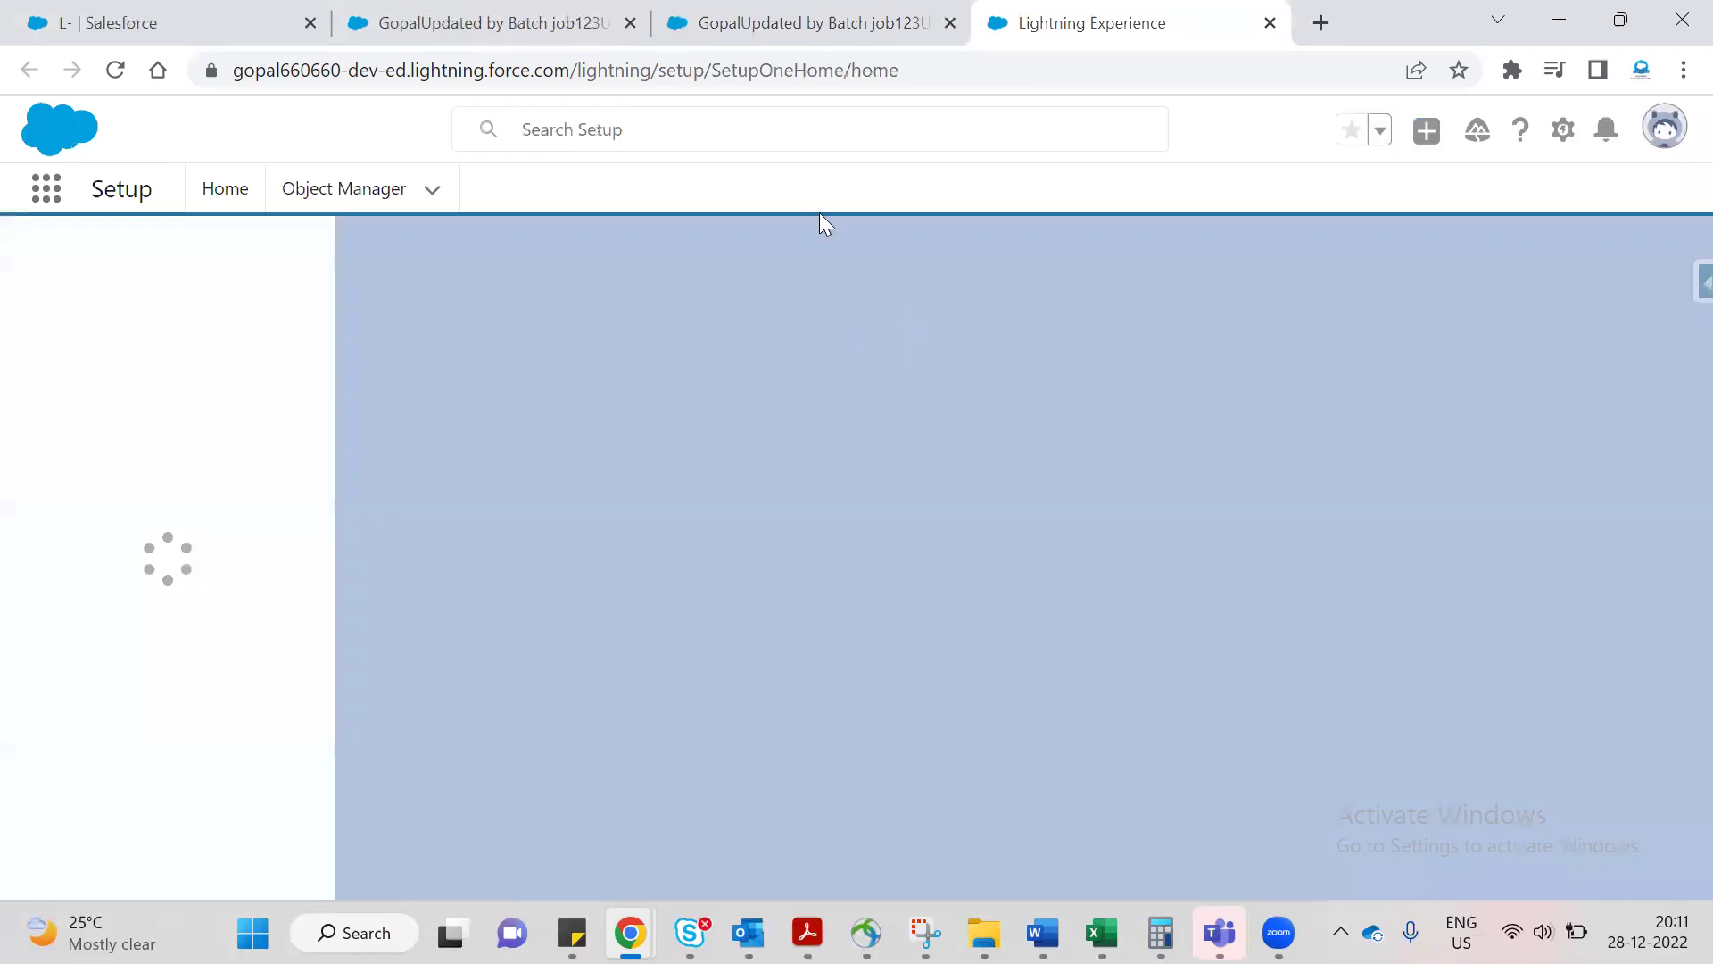
left_click(206, 260)
type("f")
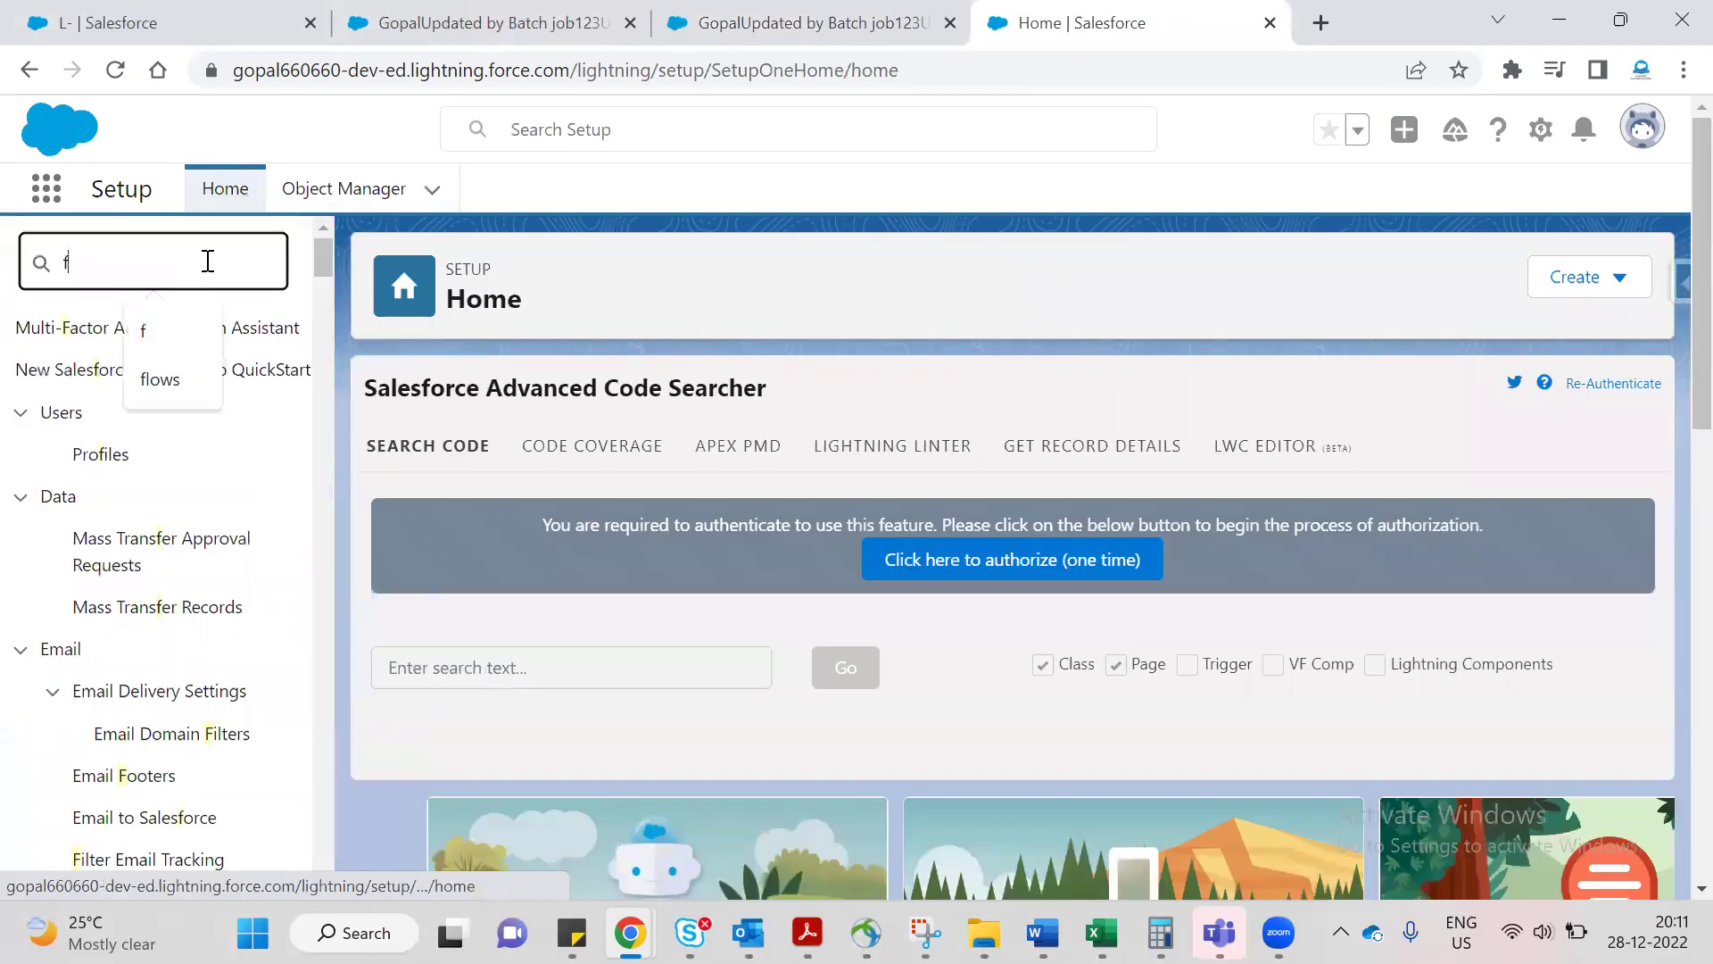
type("lows")
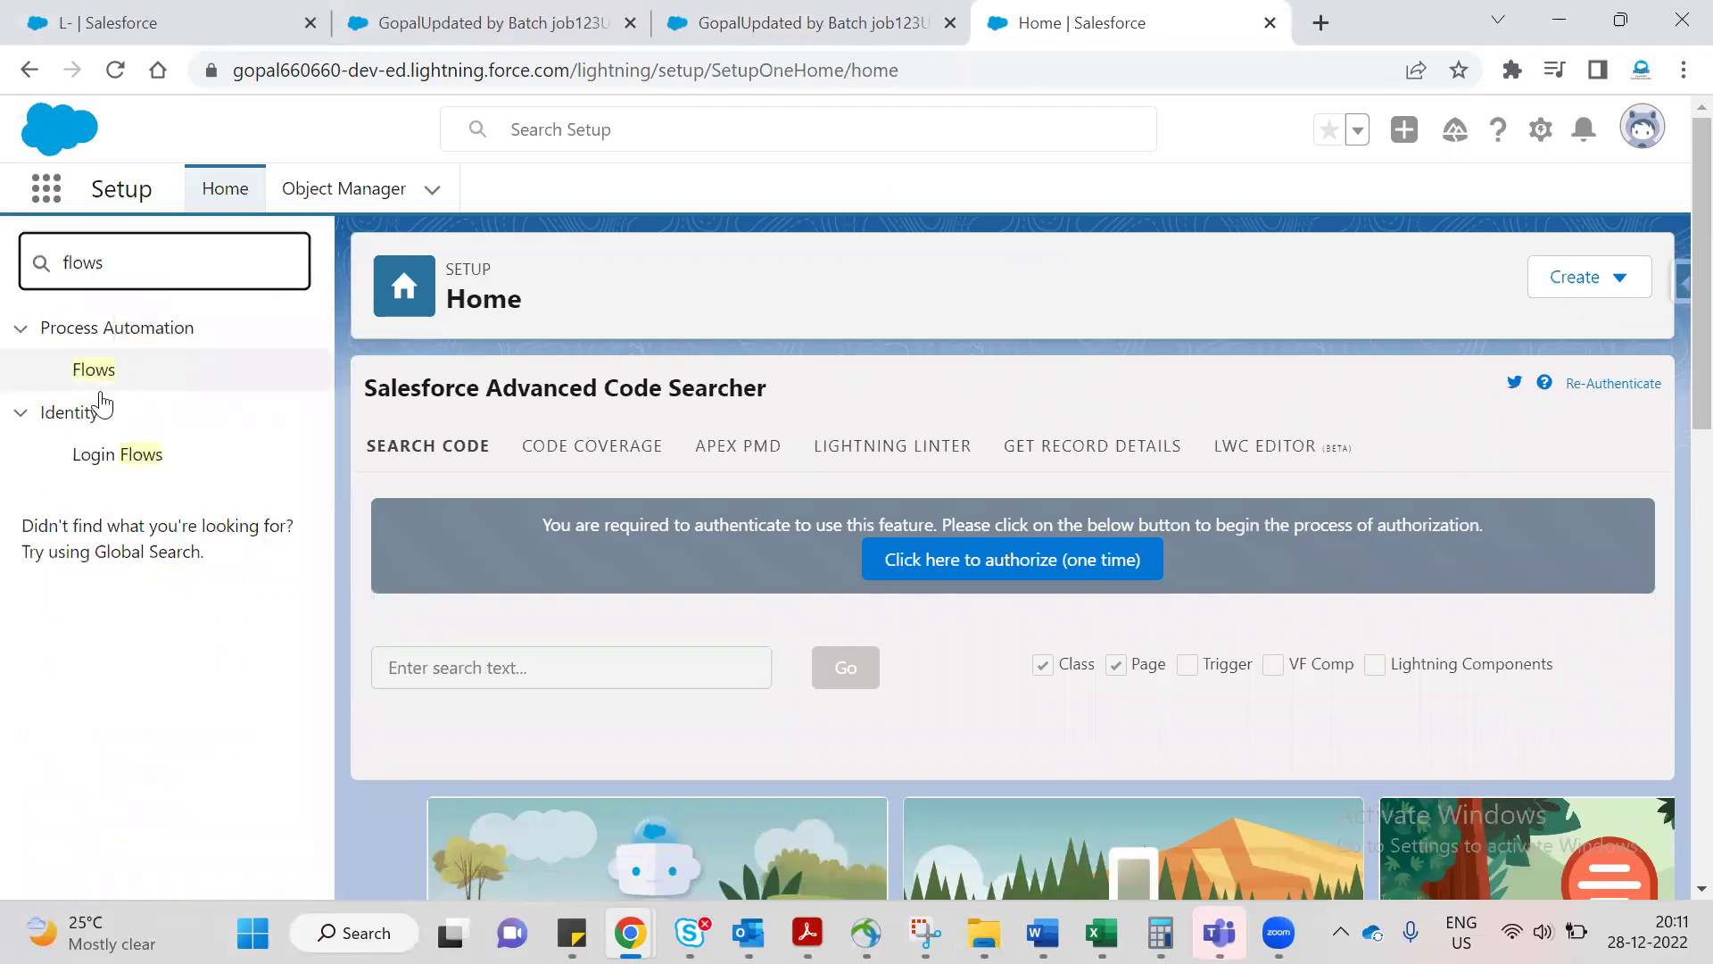
left_click(106, 384)
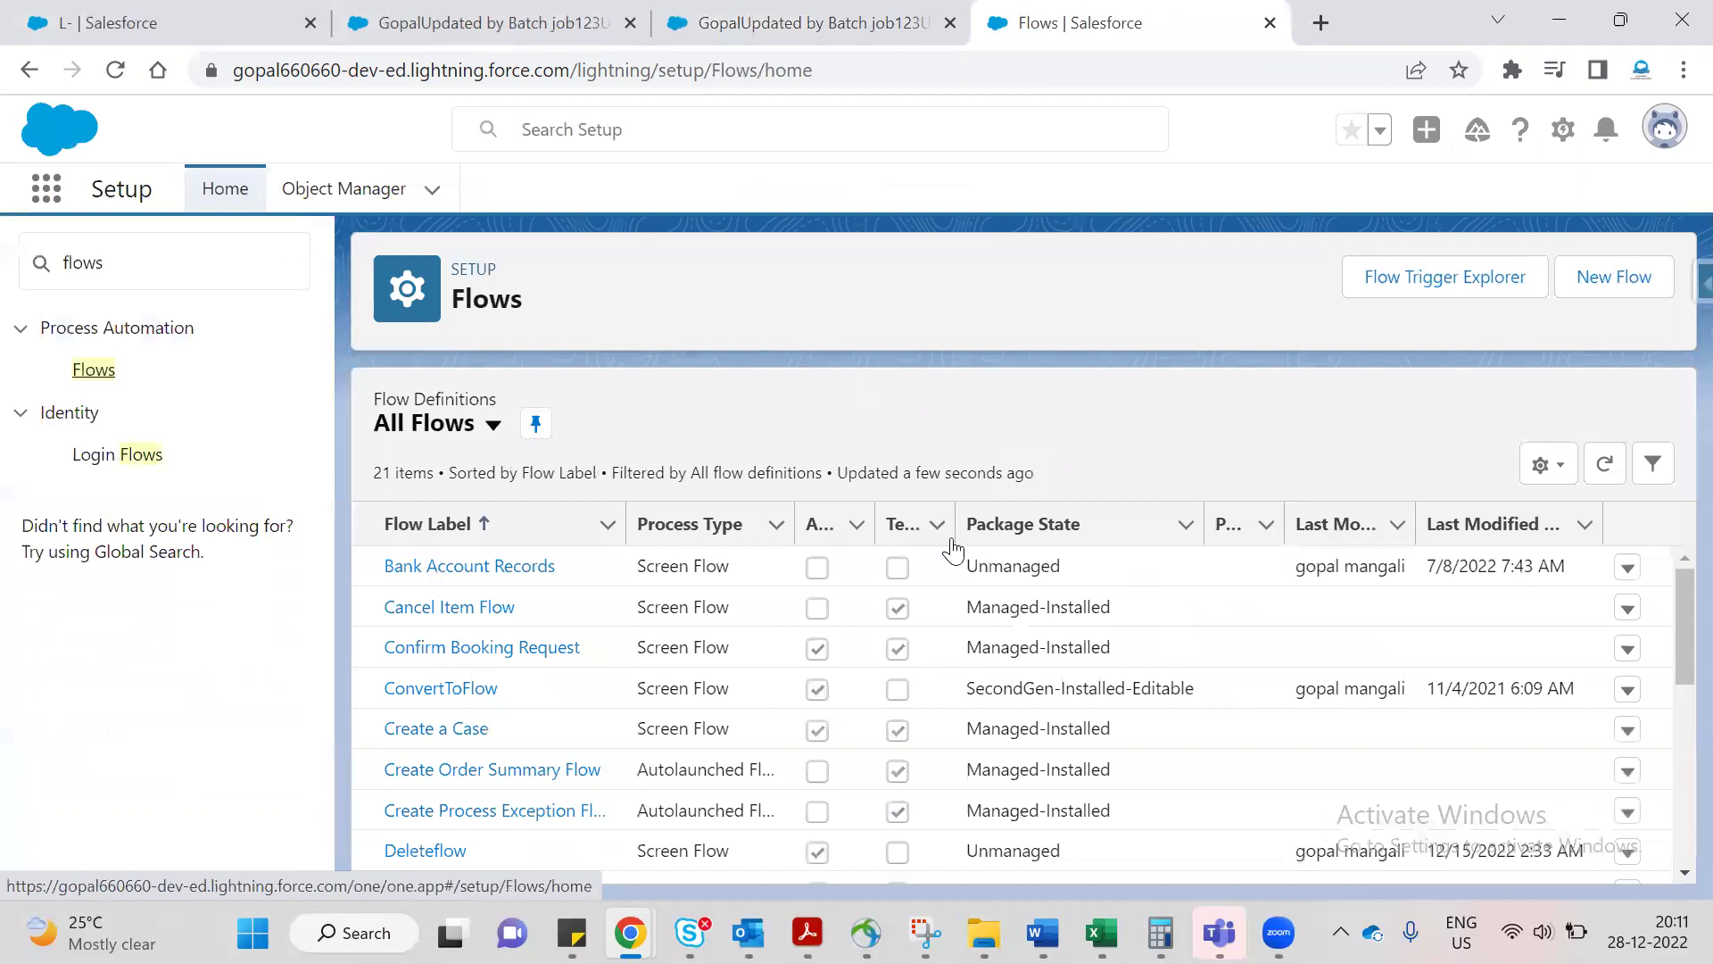
Create a new Record-Triggered Flow.
left_click(1617, 281)
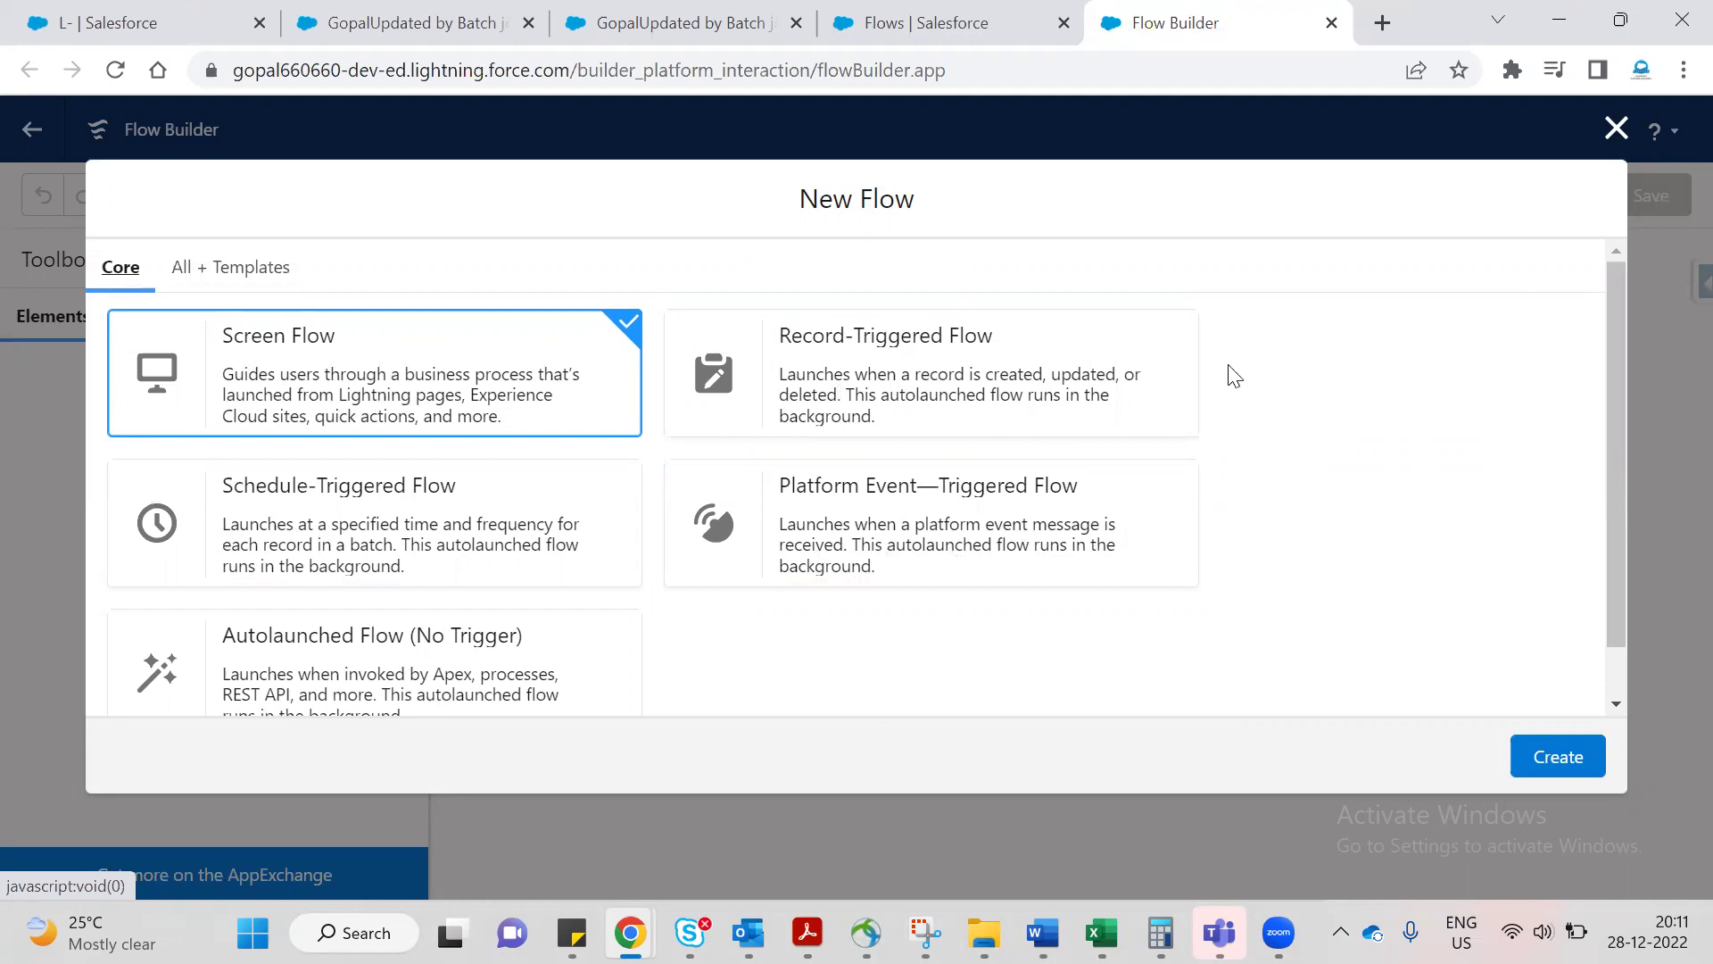
left_click(925, 394)
scroll(1374, 520, "down", 2)
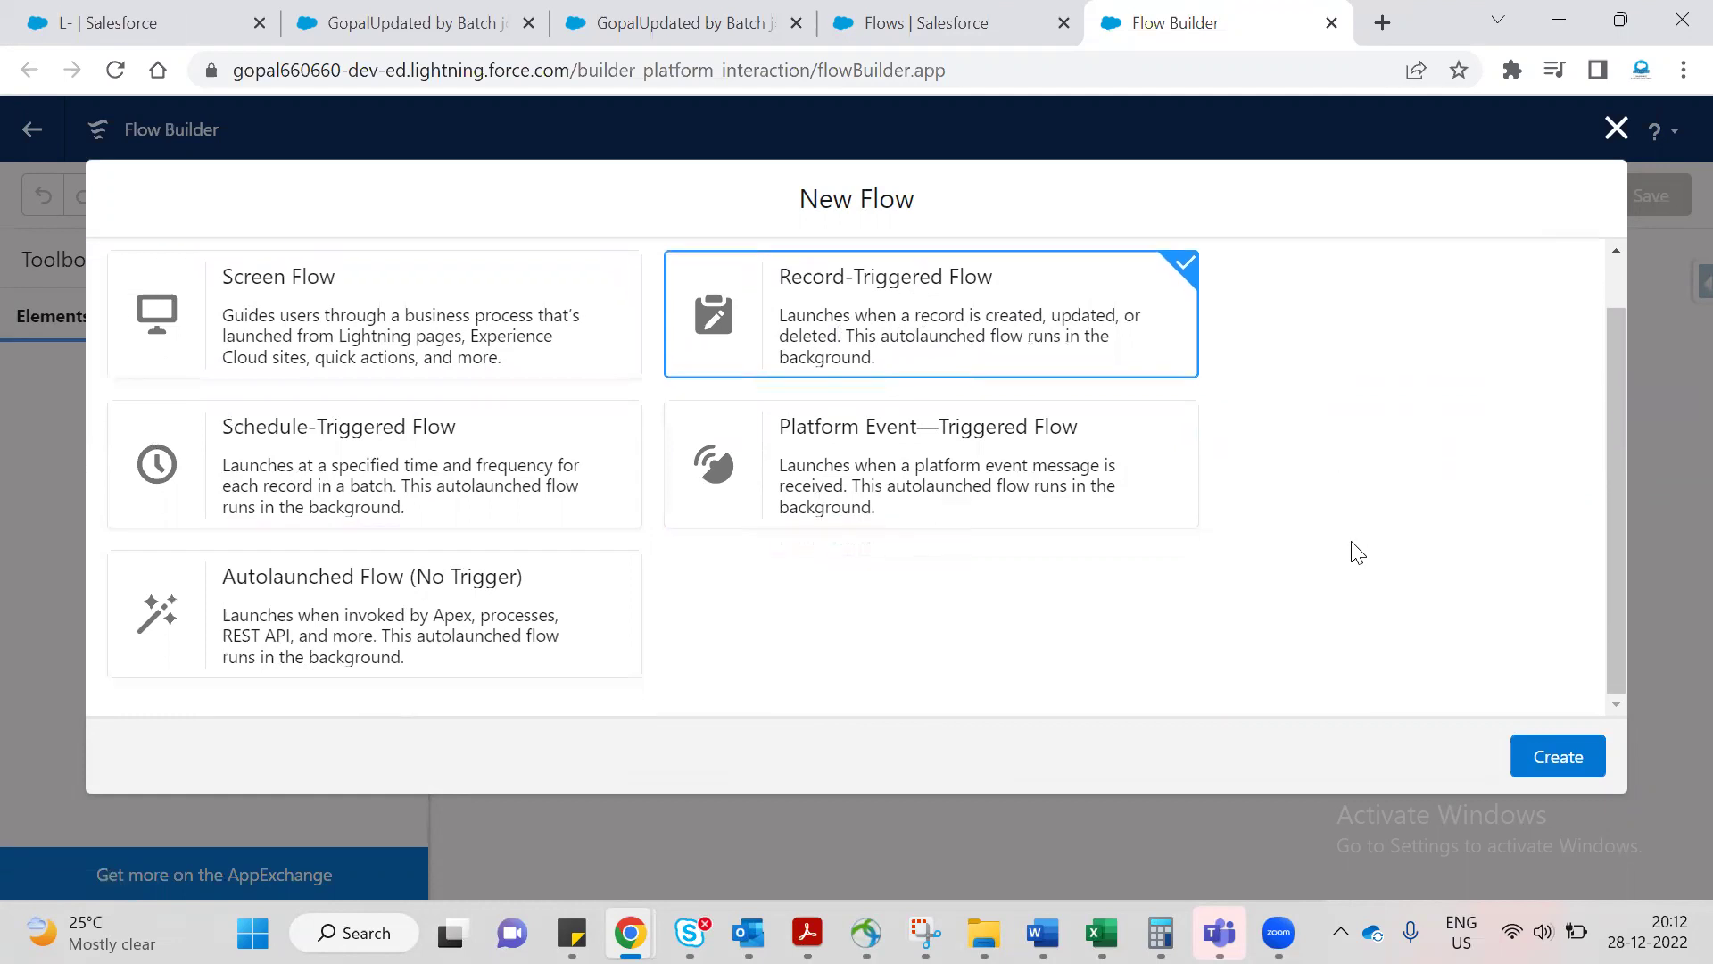
left_click(1557, 756)
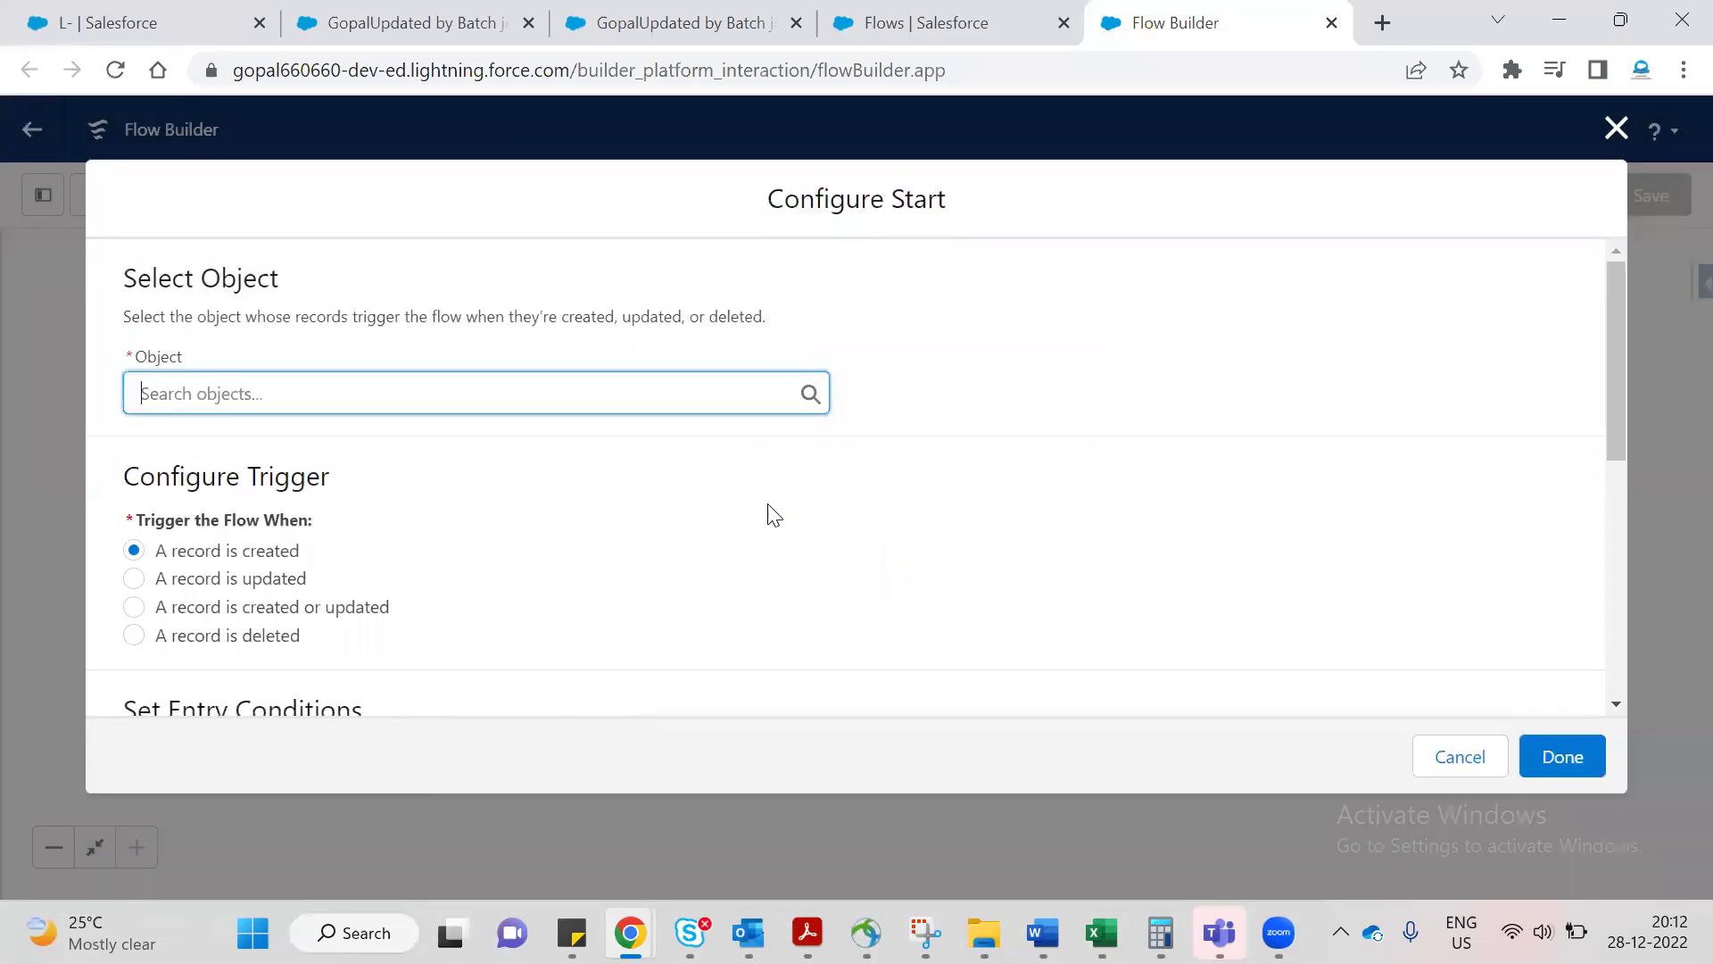
Configure the flow's start with the Opportunity object, triggered when a record is created or updated.
left_click(436, 384)
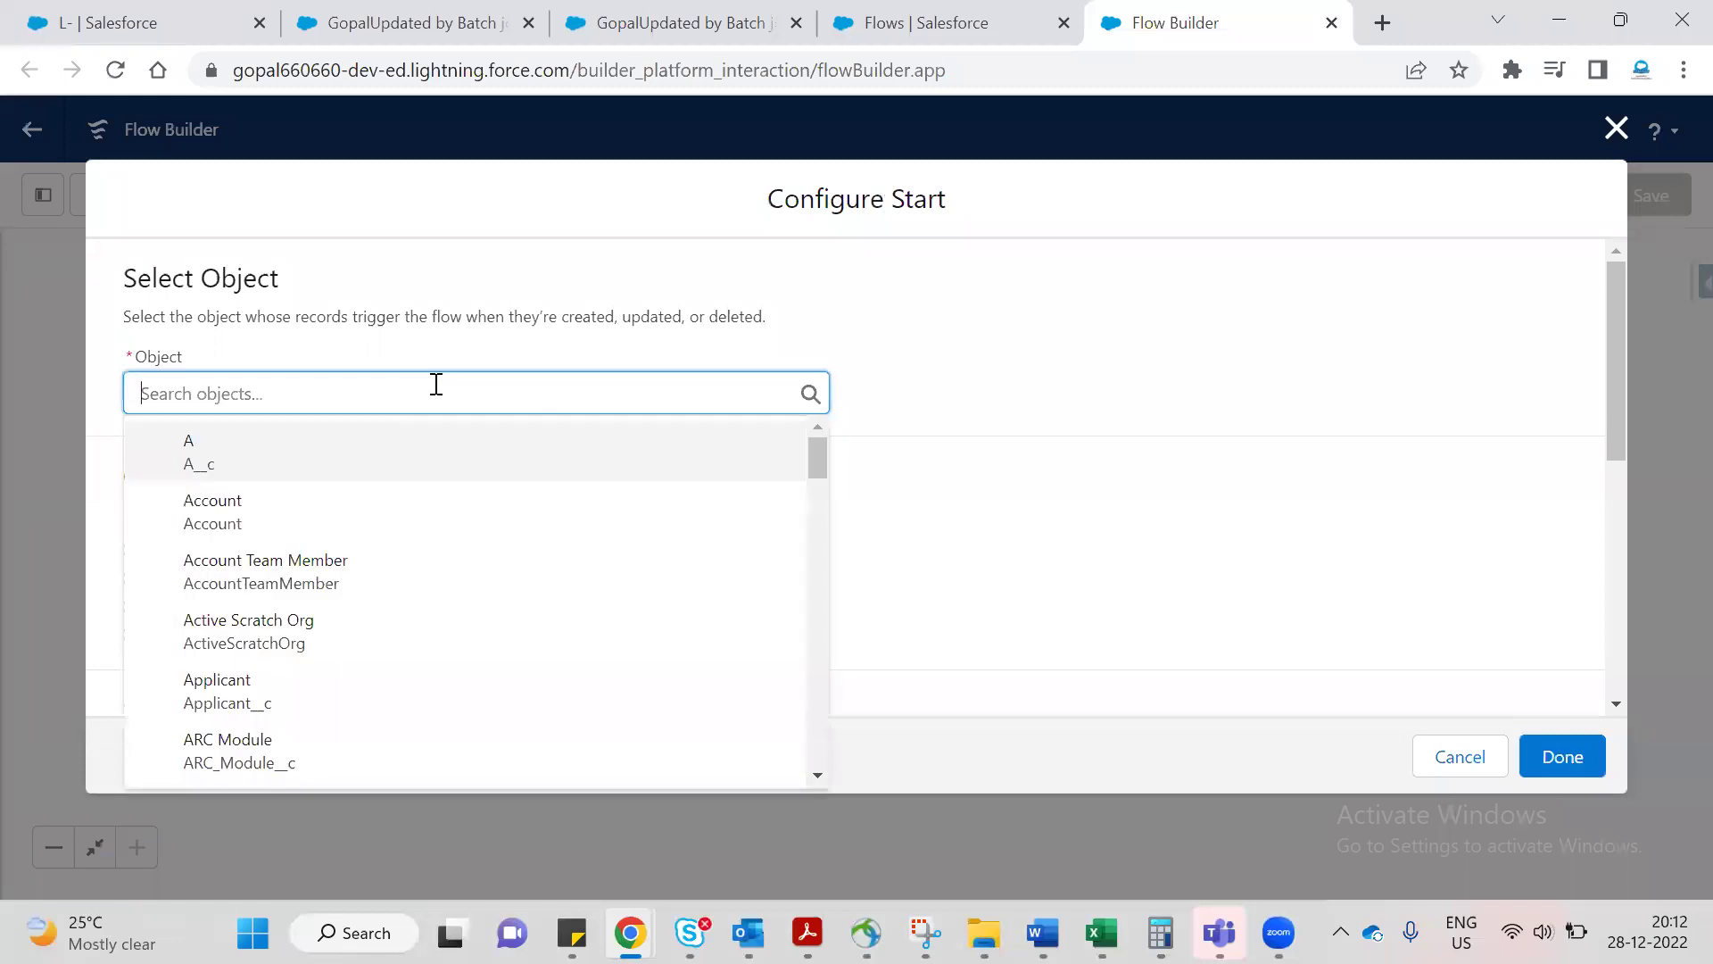
type("opp")
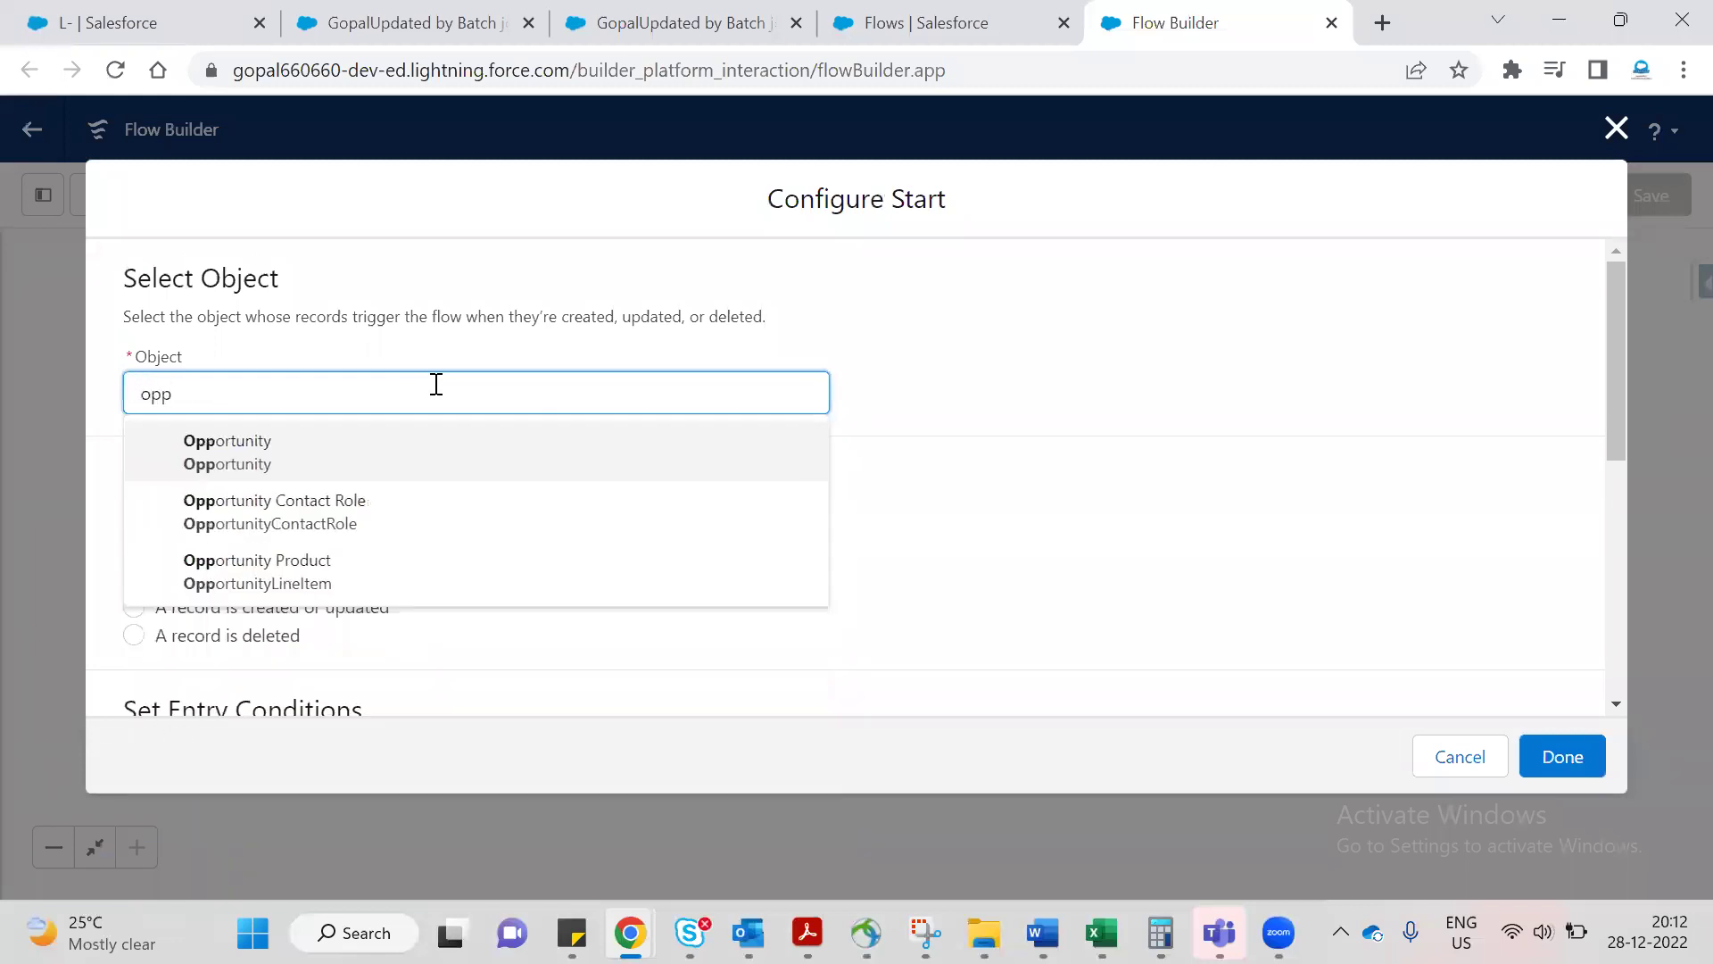
left_click(357, 452)
scroll(375, 447, "down", 5)
scroll(350, 435, "up", 3)
left_click(356, 474)
scroll(801, 455, "down", 5)
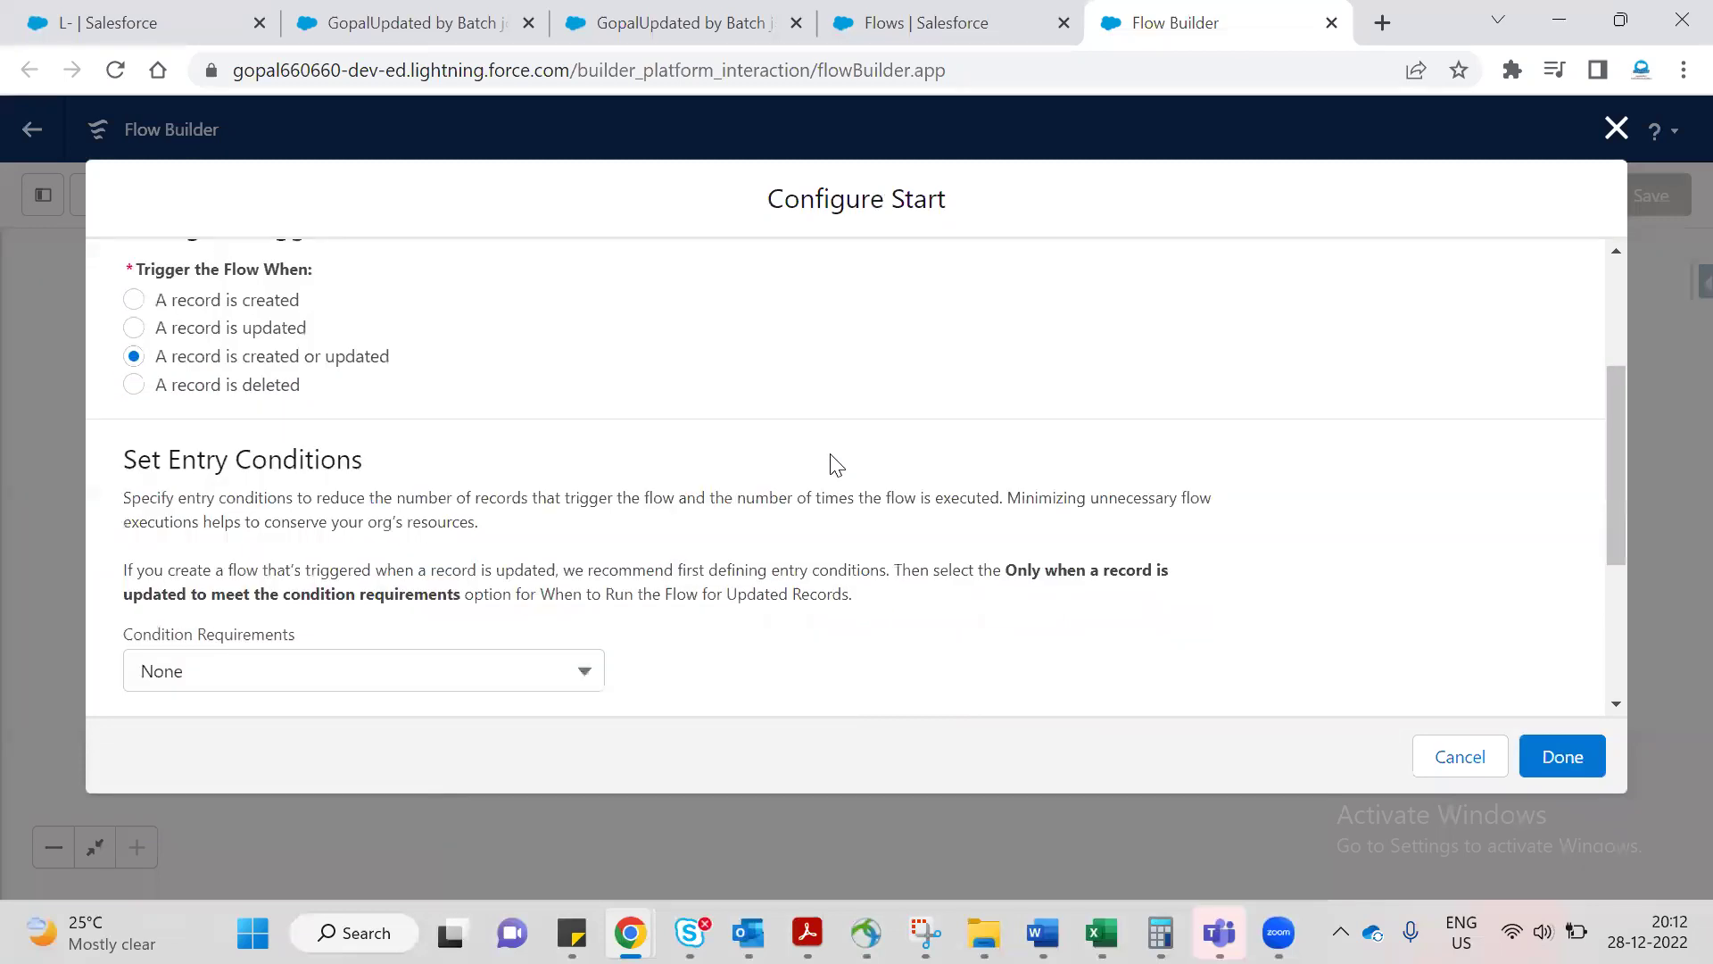
Require all conditions to be met with StageName Equals Closed Won, optimize for Actions and Related Records, and finish the start configuration.
left_click(437, 395)
left_click(236, 482)
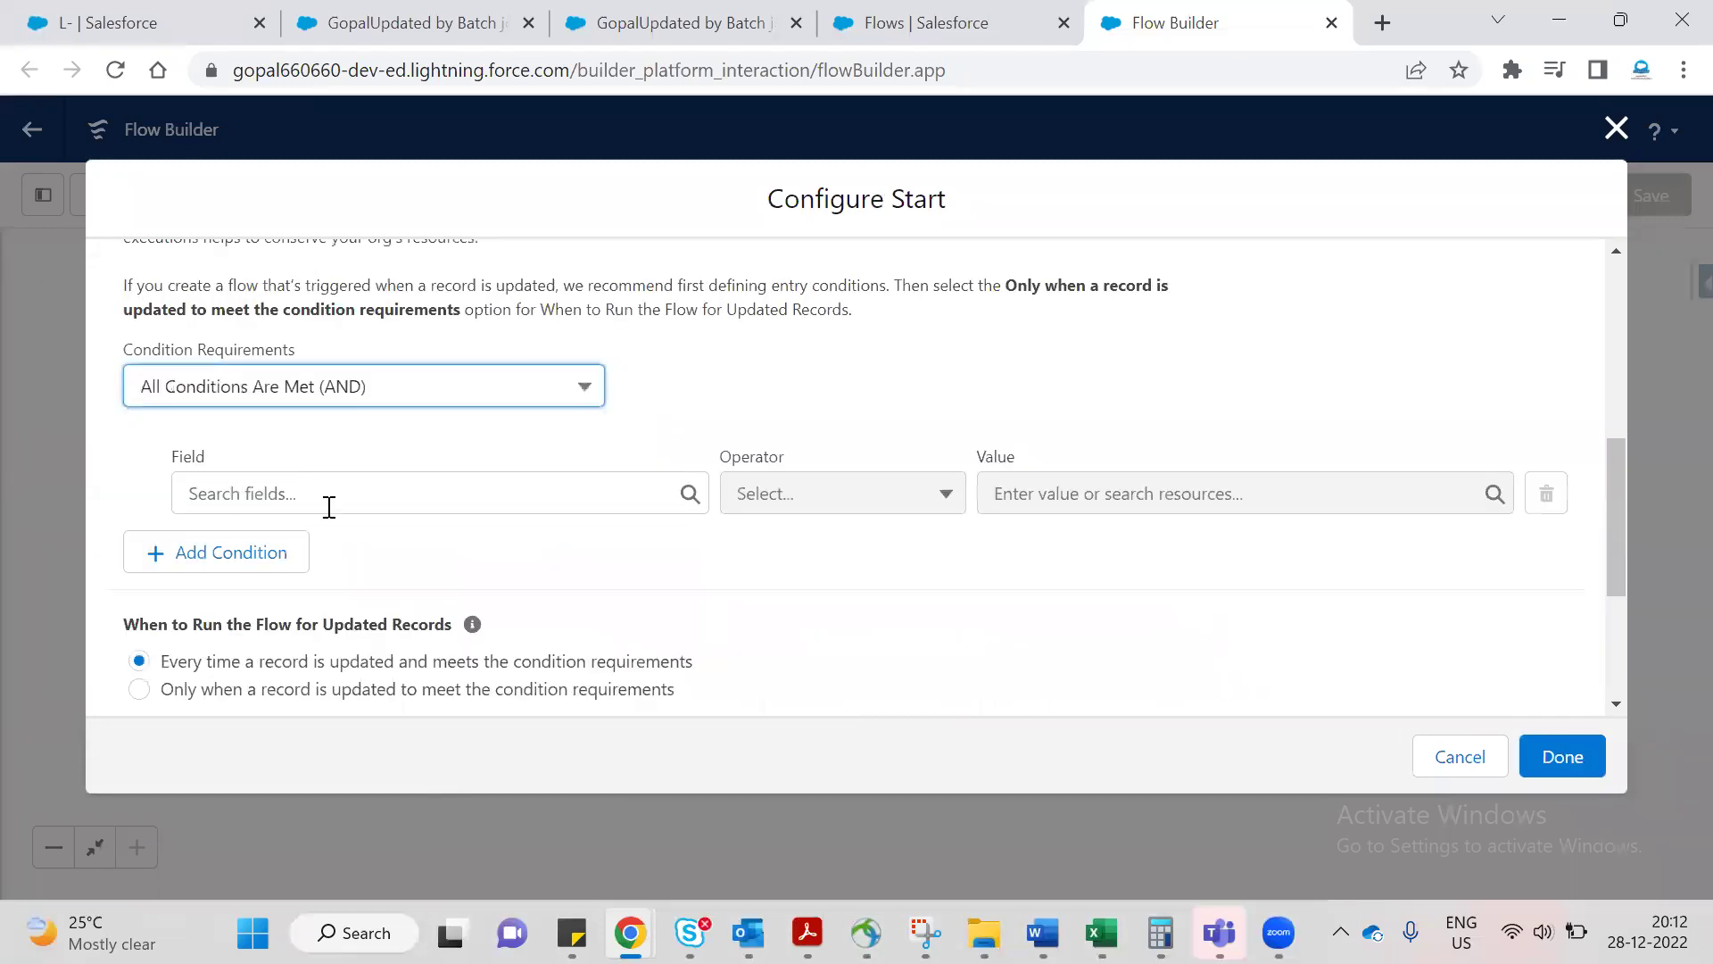
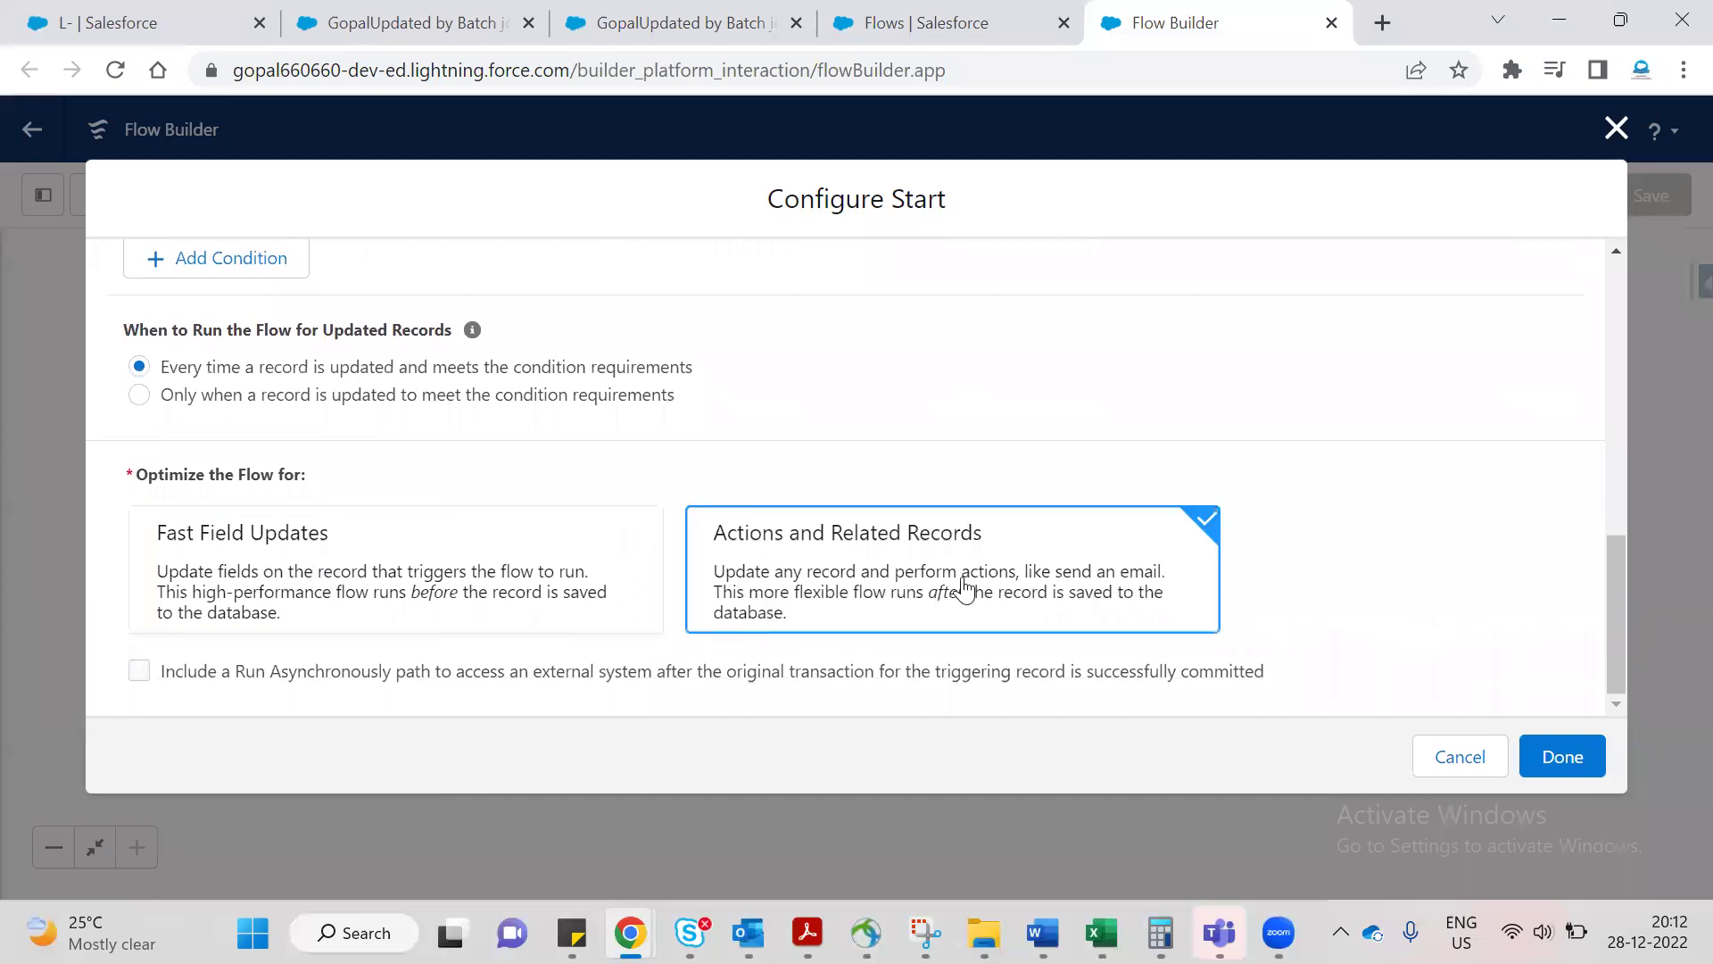
scroll(327, 379, "up", 10)
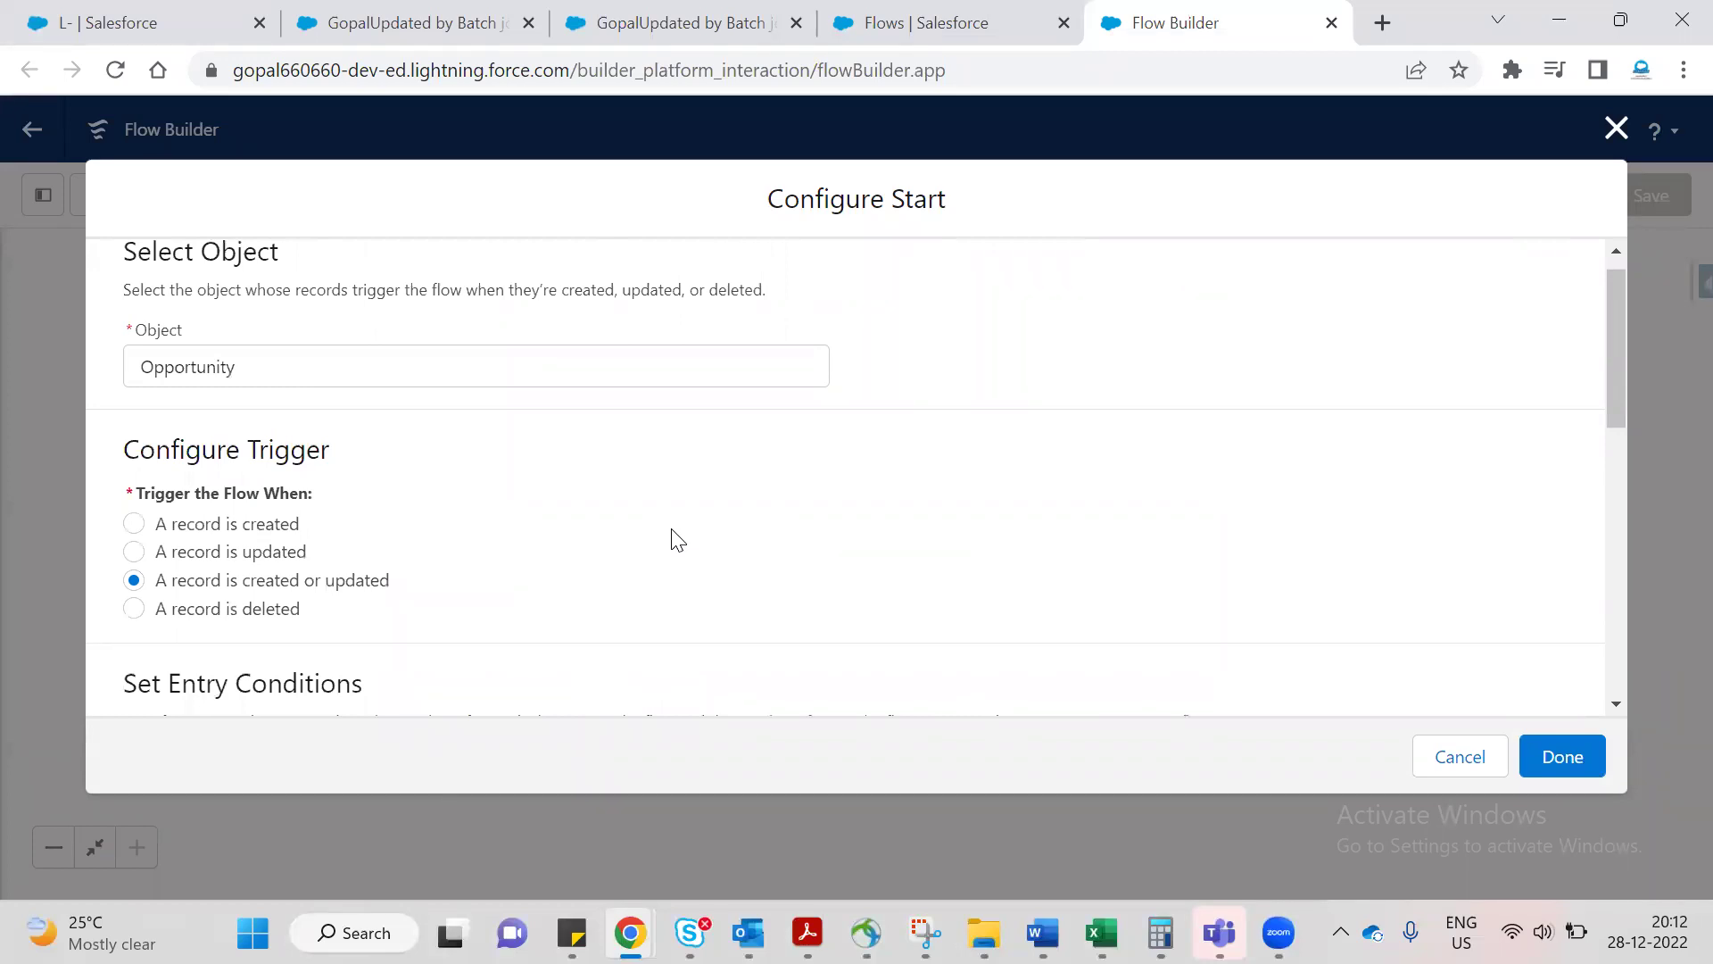
scroll(834, 490, "down", 10)
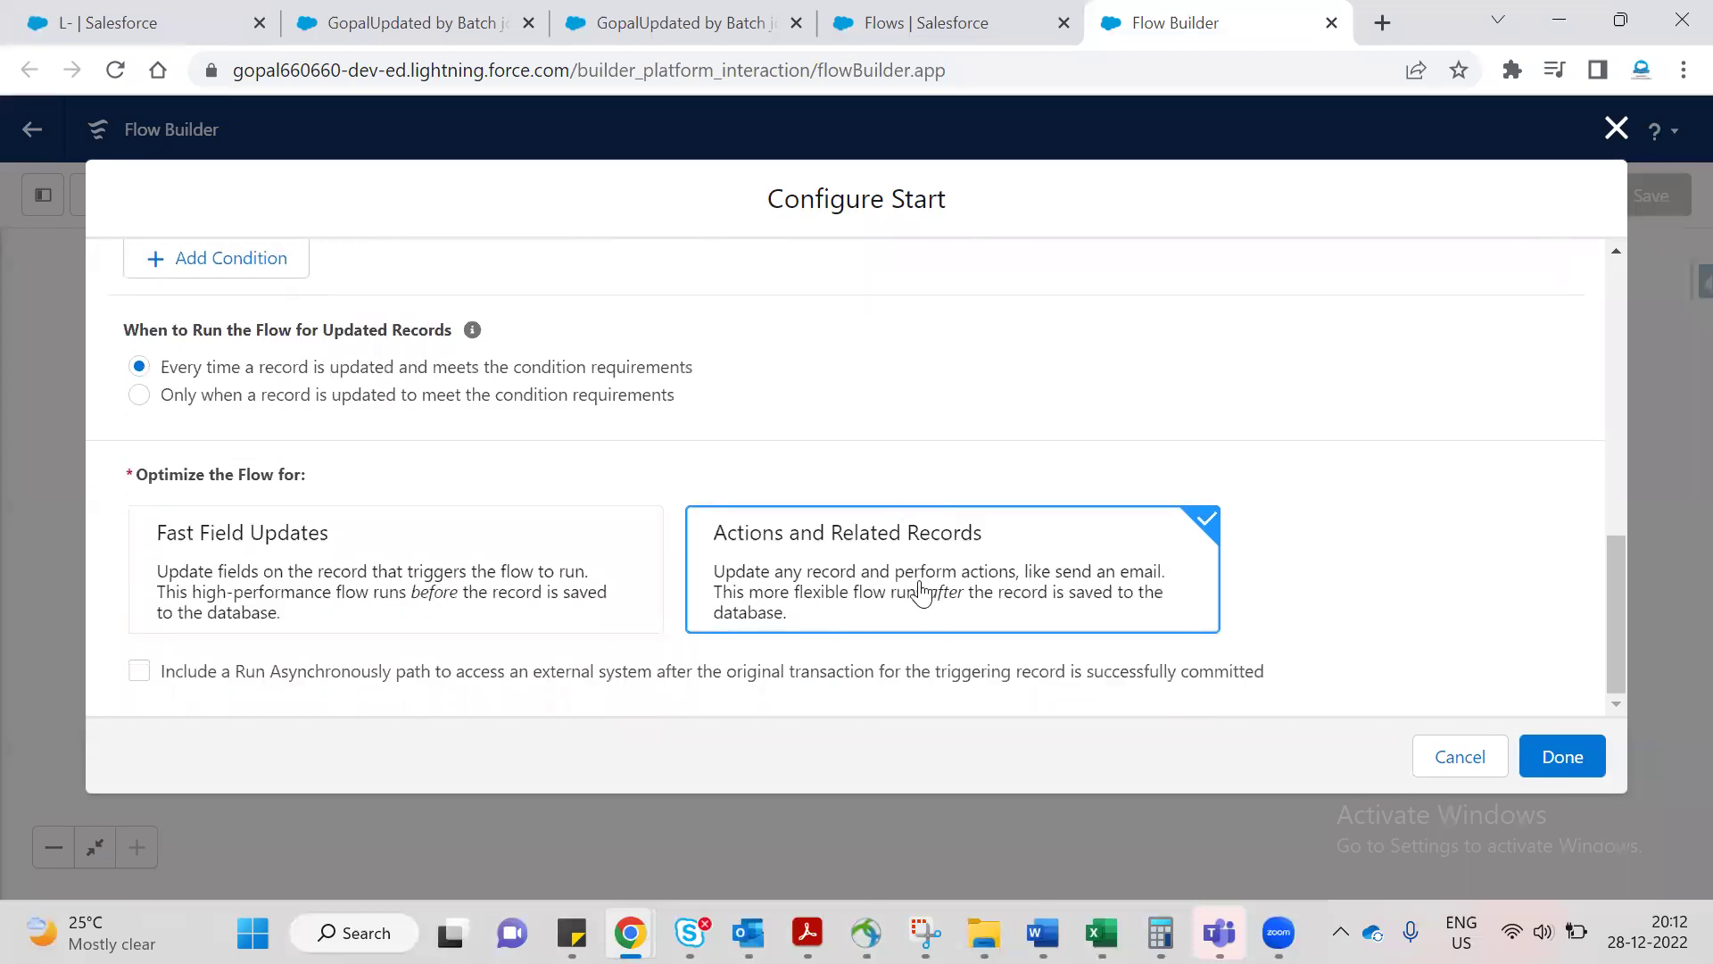
scroll(1327, 581, "up", 10)
scroll(1327, 584, "down", 10)
left_click(1526, 776)
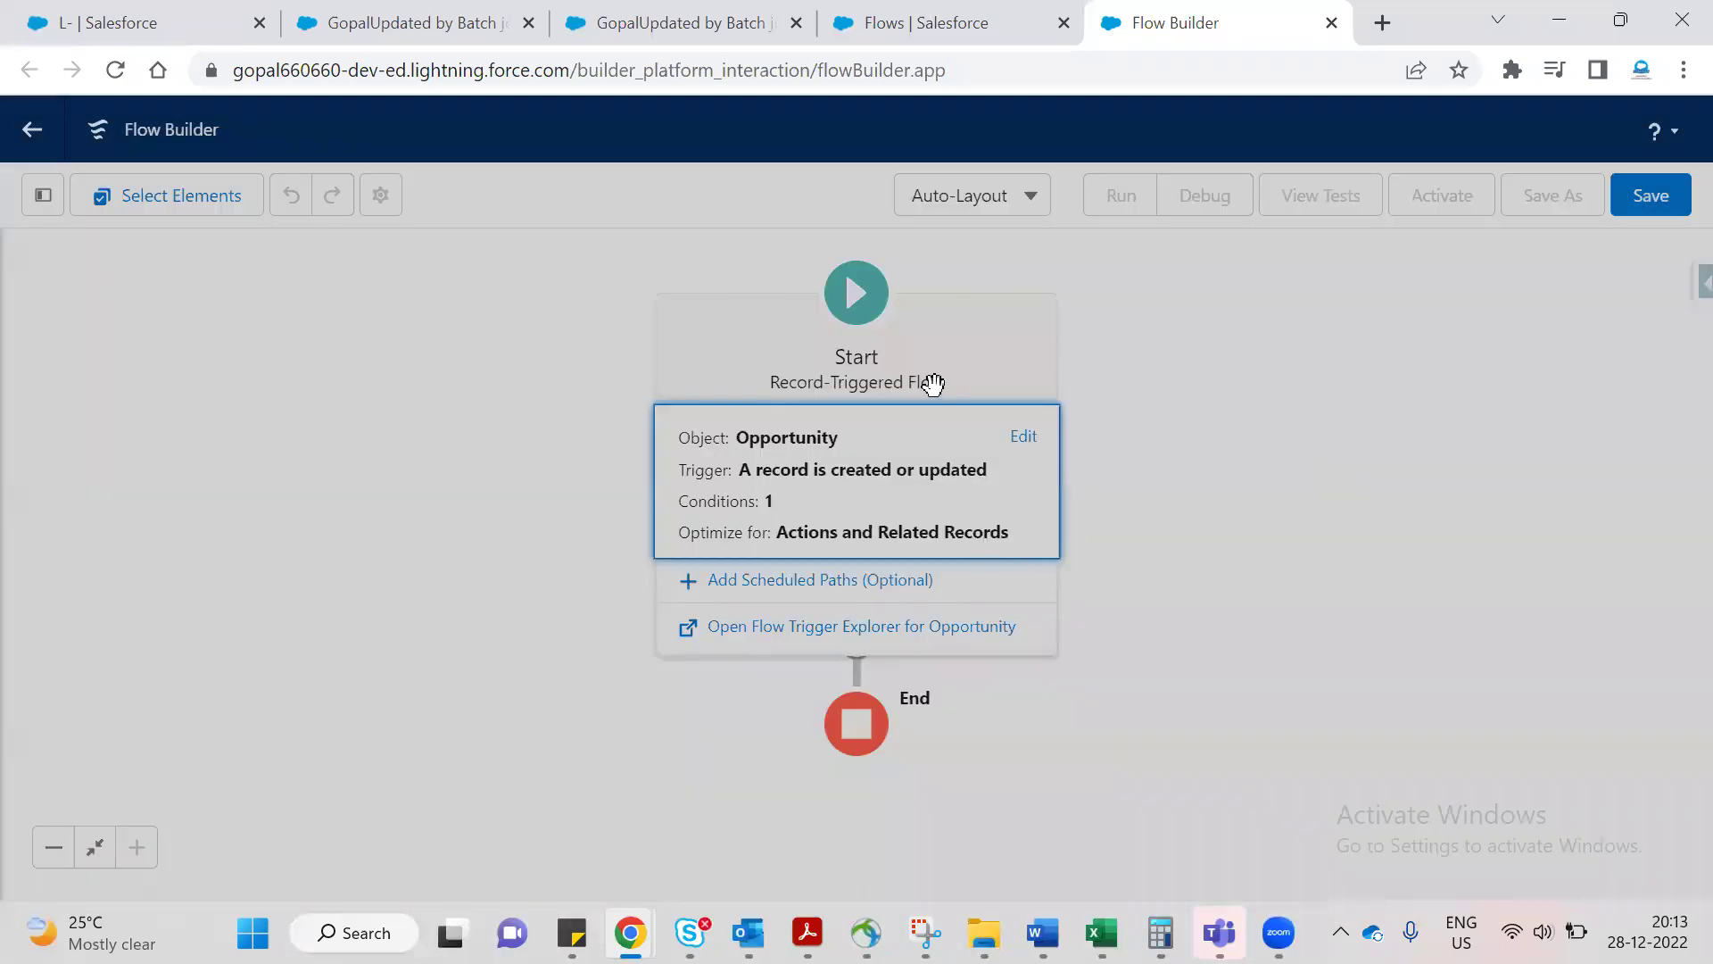
Switch the flow canvas from Auto-Layout to Free-Form and reposition the view around the Start element.
left_click_drag(777, 336, 469, 265)
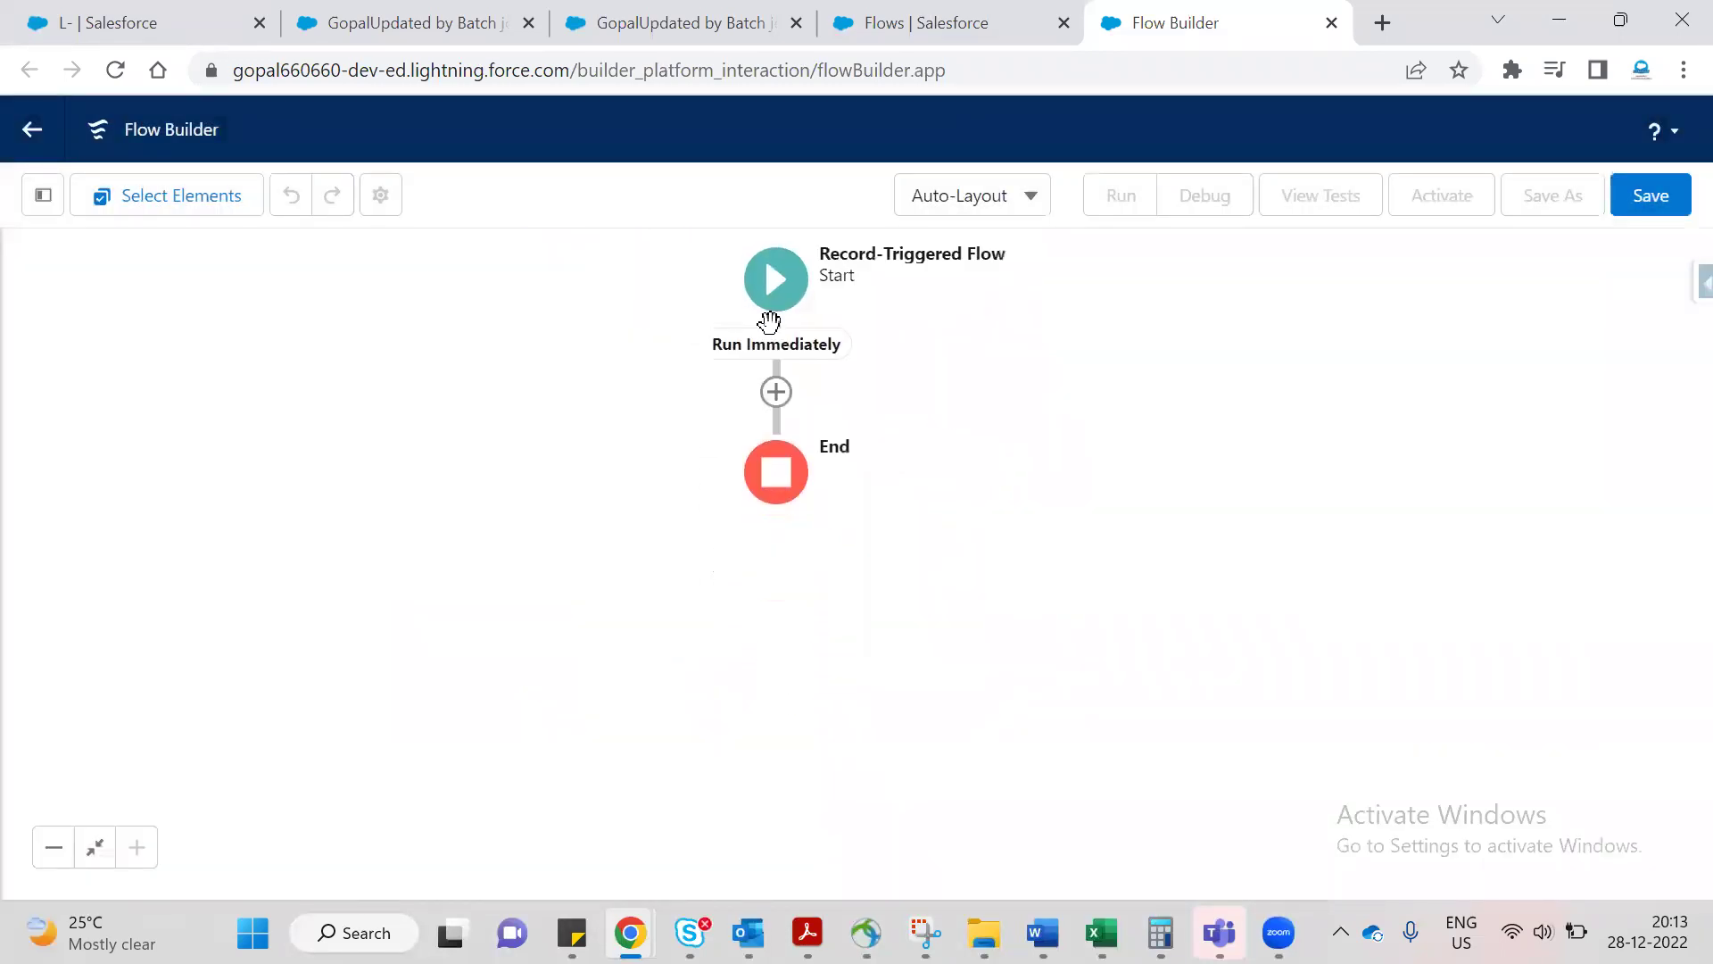
left_click(772, 281)
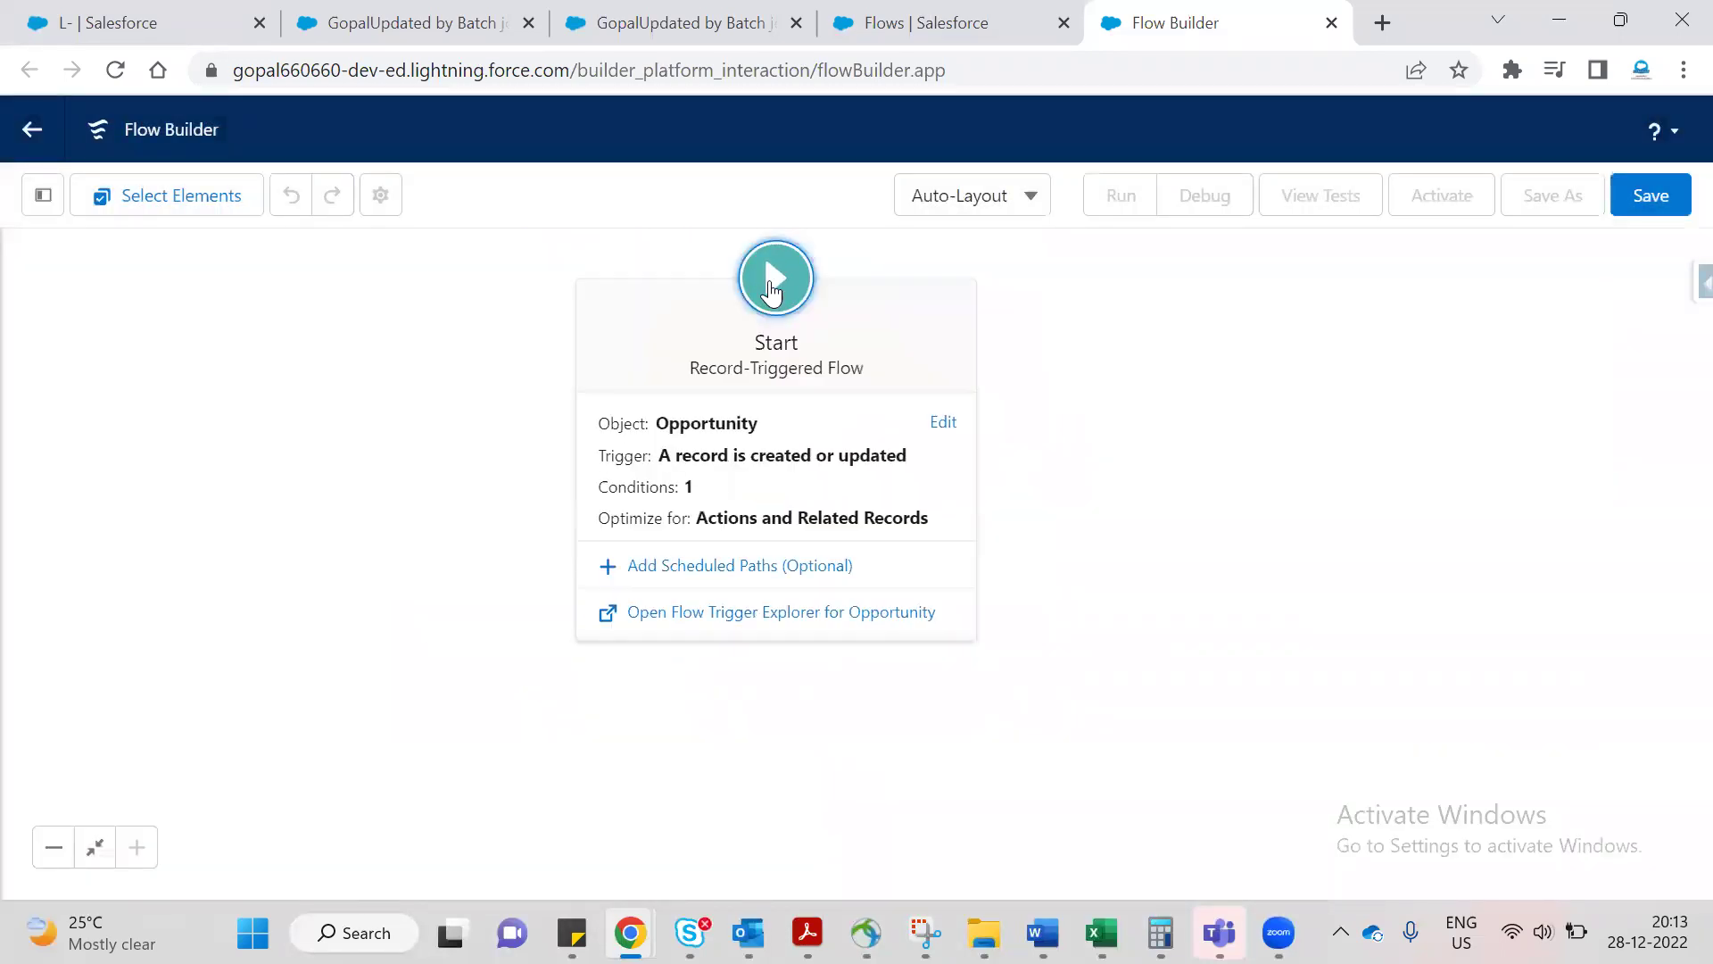
left_click(1229, 463)
left_click(964, 207)
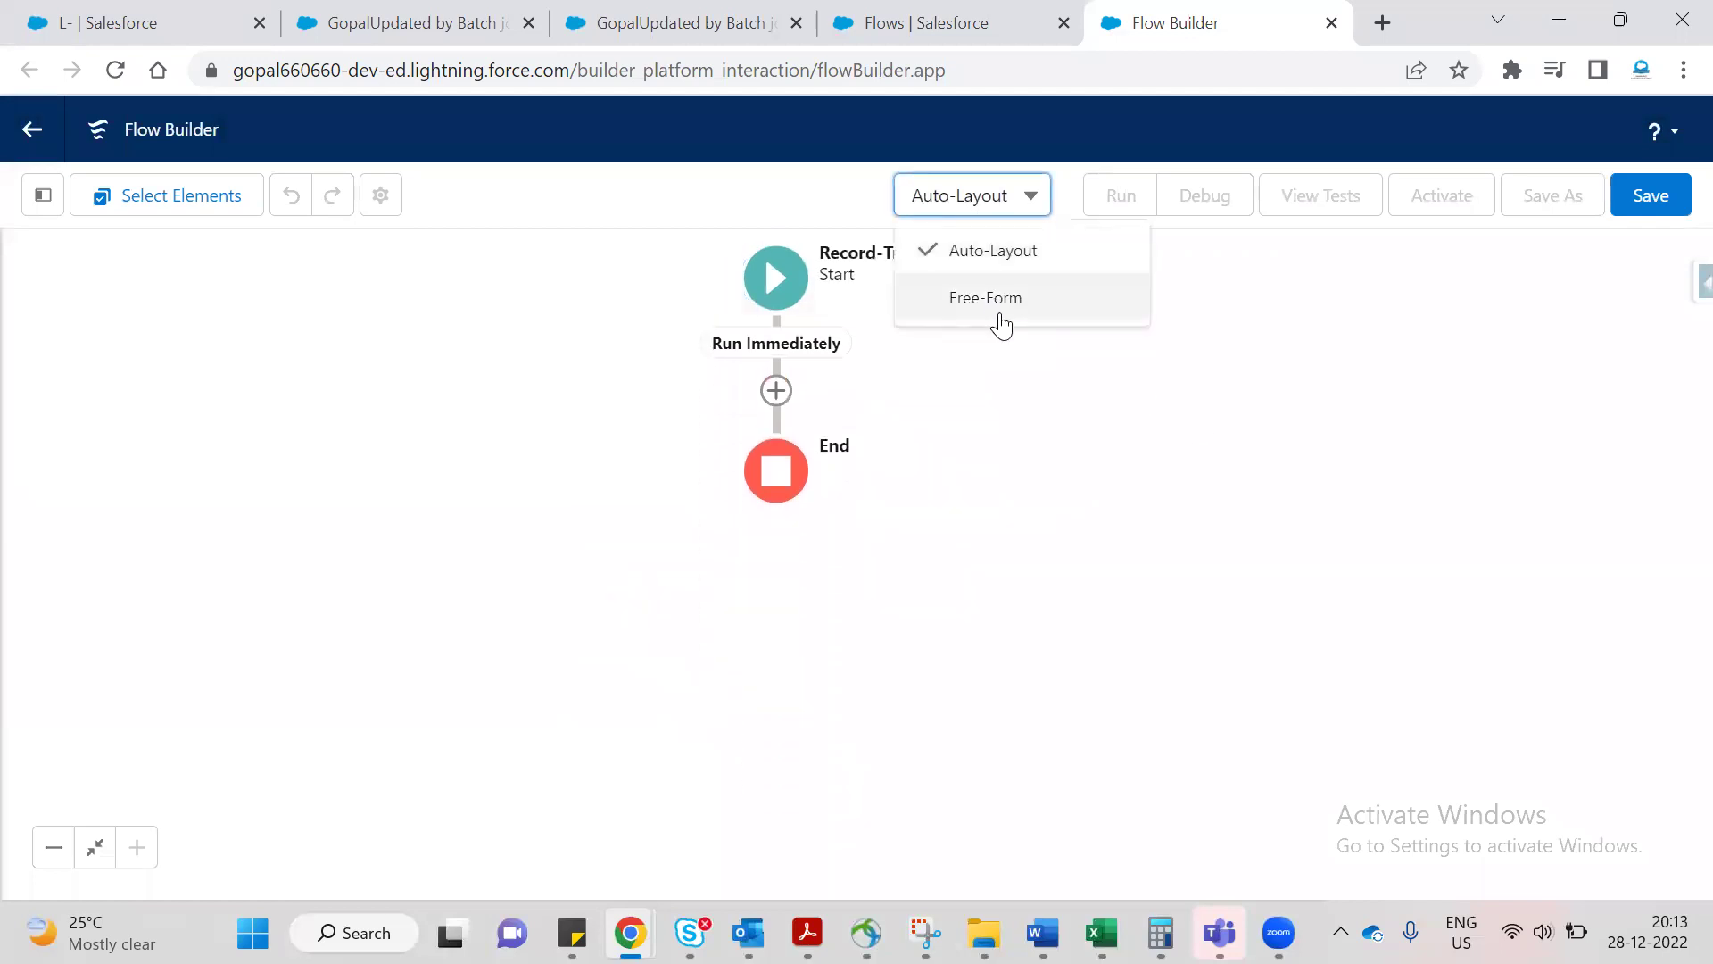
left_click(995, 308)
left_click_drag(933, 336, 604, 295)
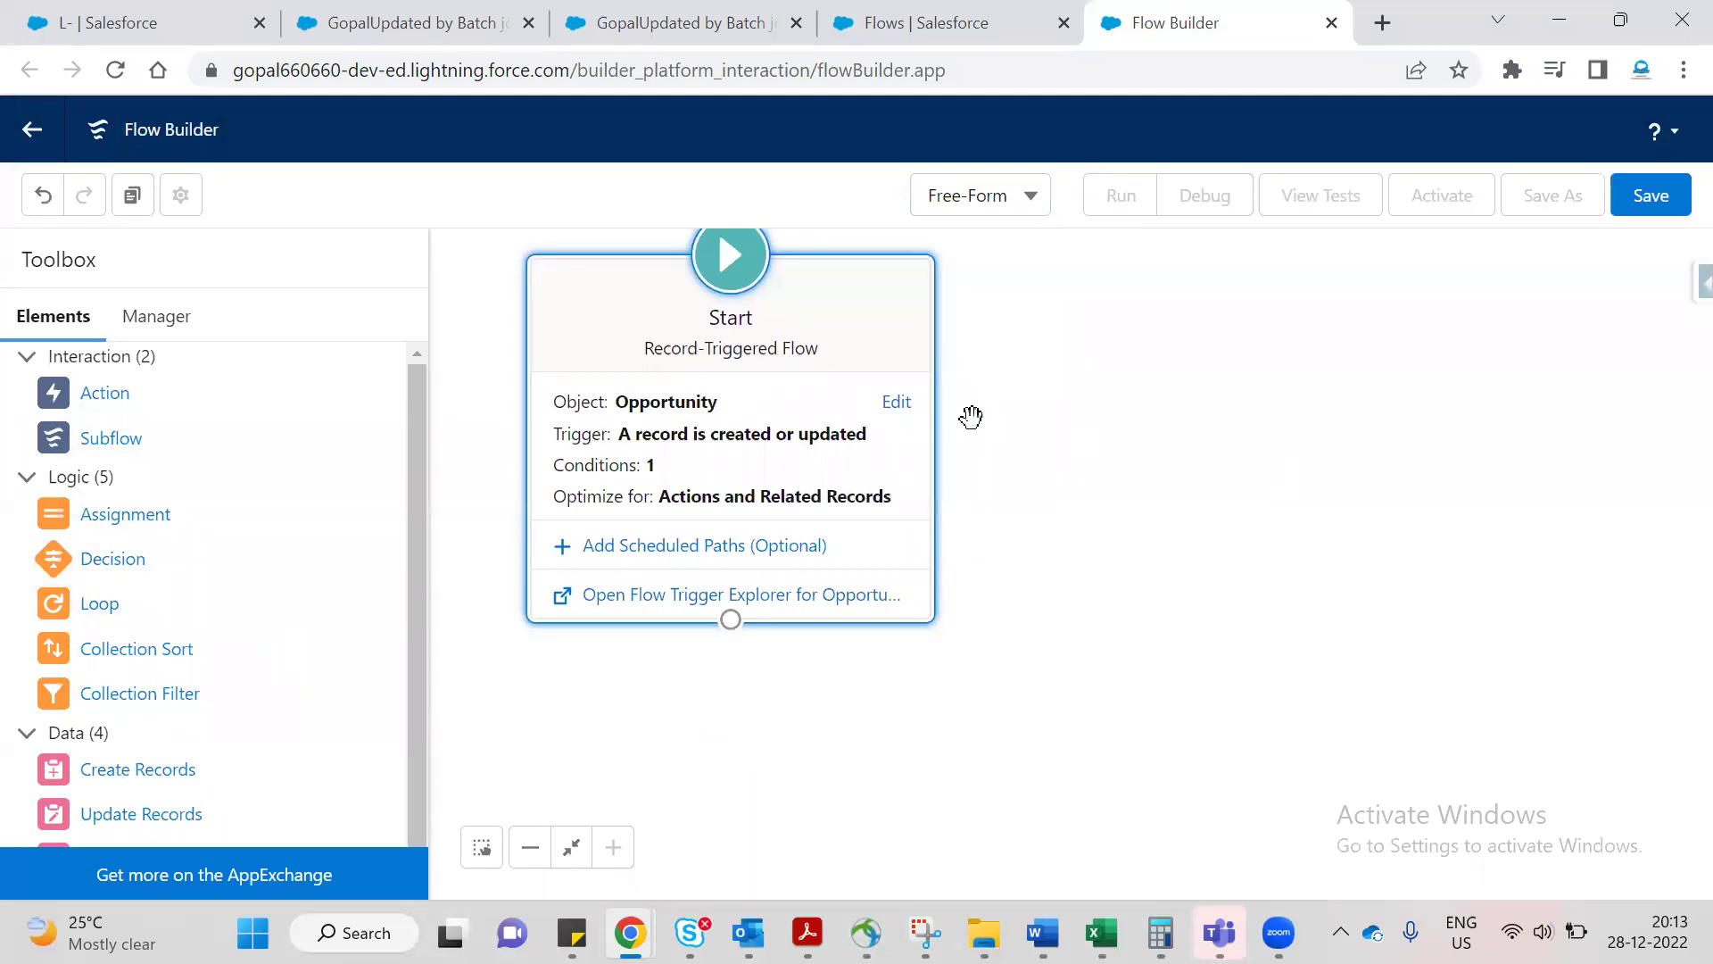
Reopen the Start element's configuration and review its trigger, entry condition and optimization settings.
left_click(899, 408)
scroll(535, 532, "down", 3)
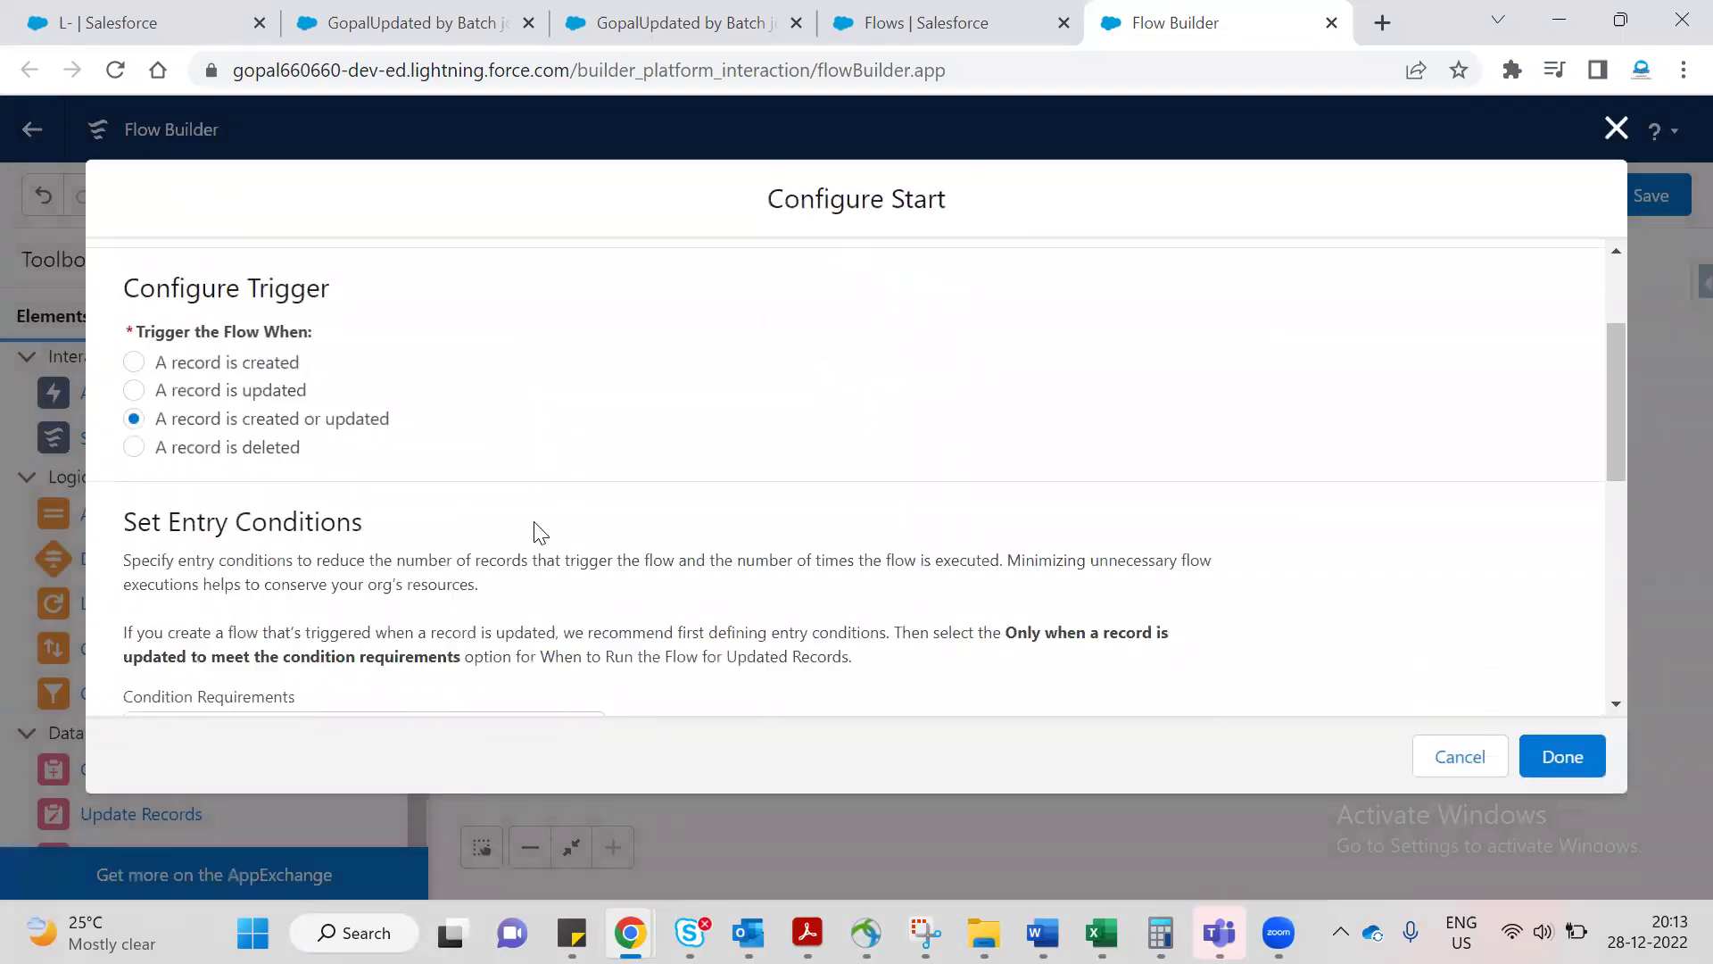
scroll(794, 513, "down", 4)
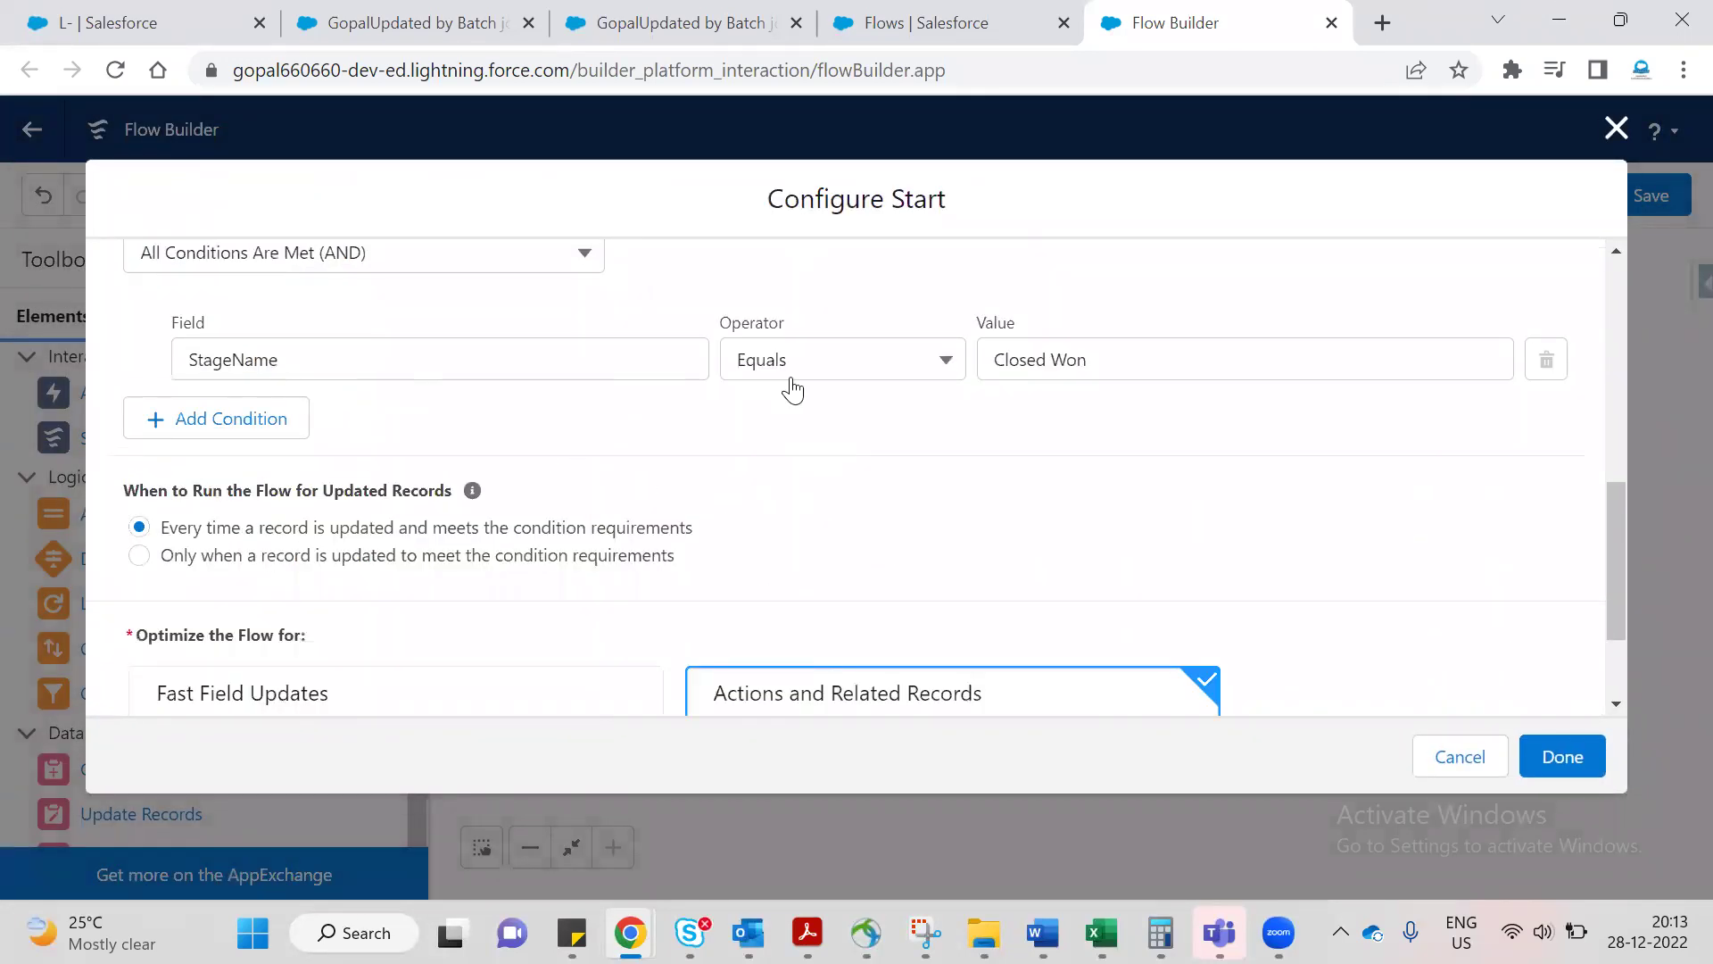
scroll(1115, 428, "down", 2)
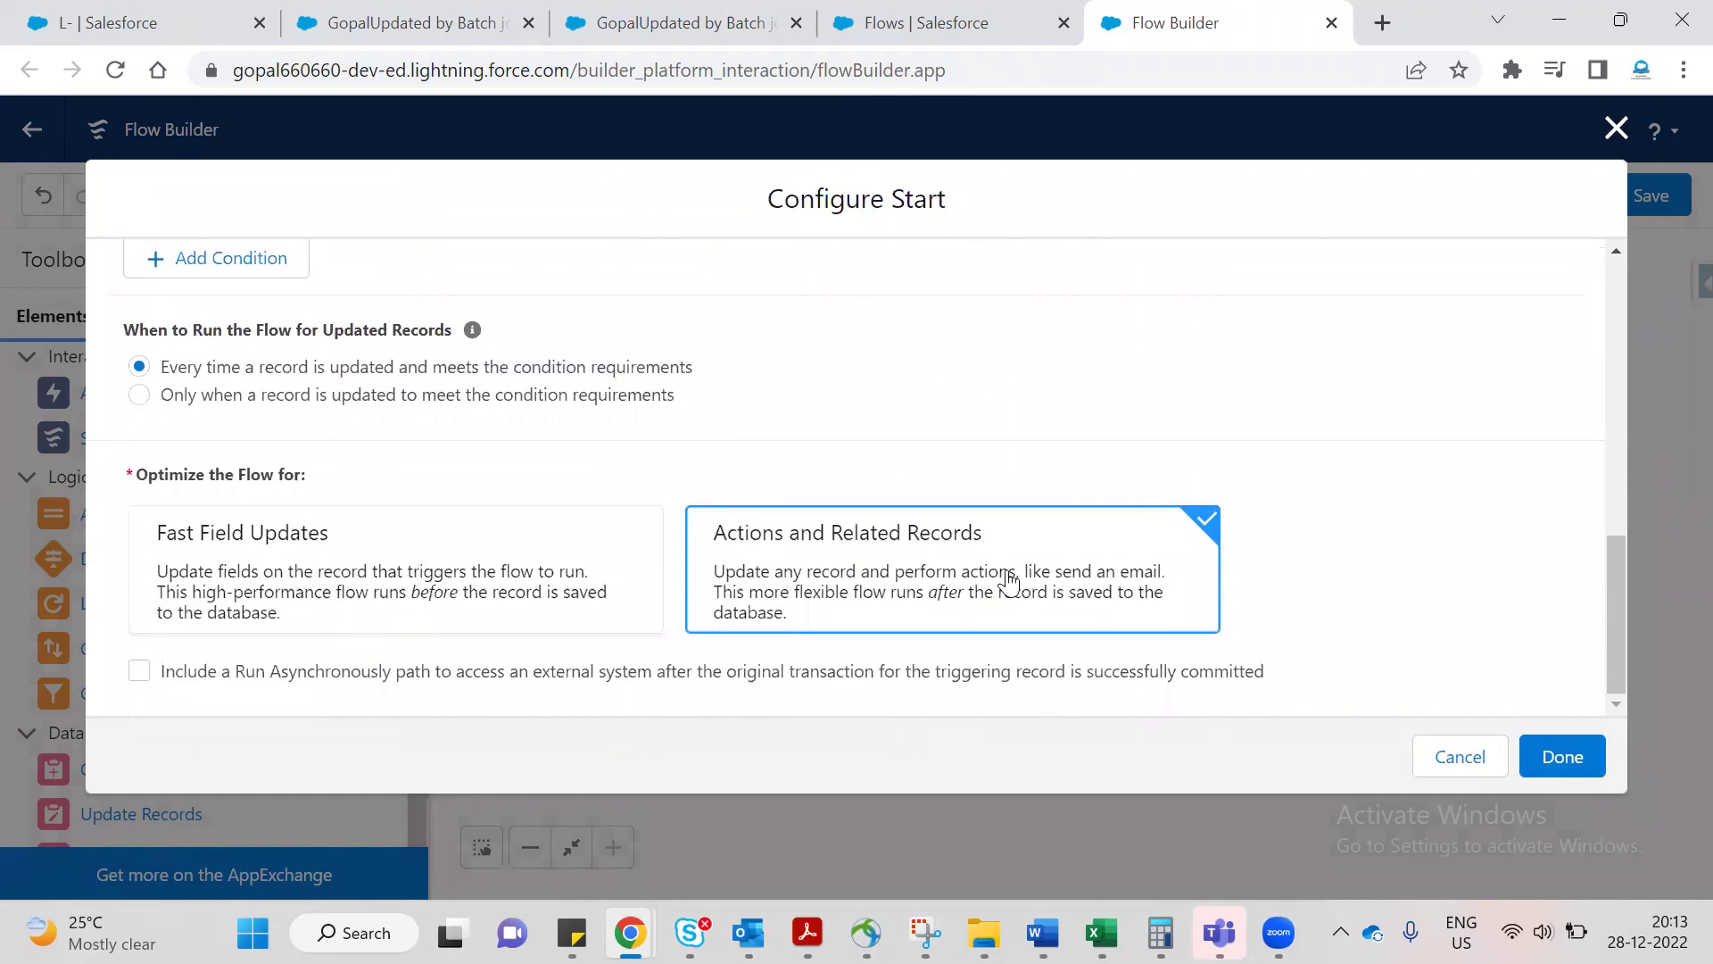
left_click(1594, 753)
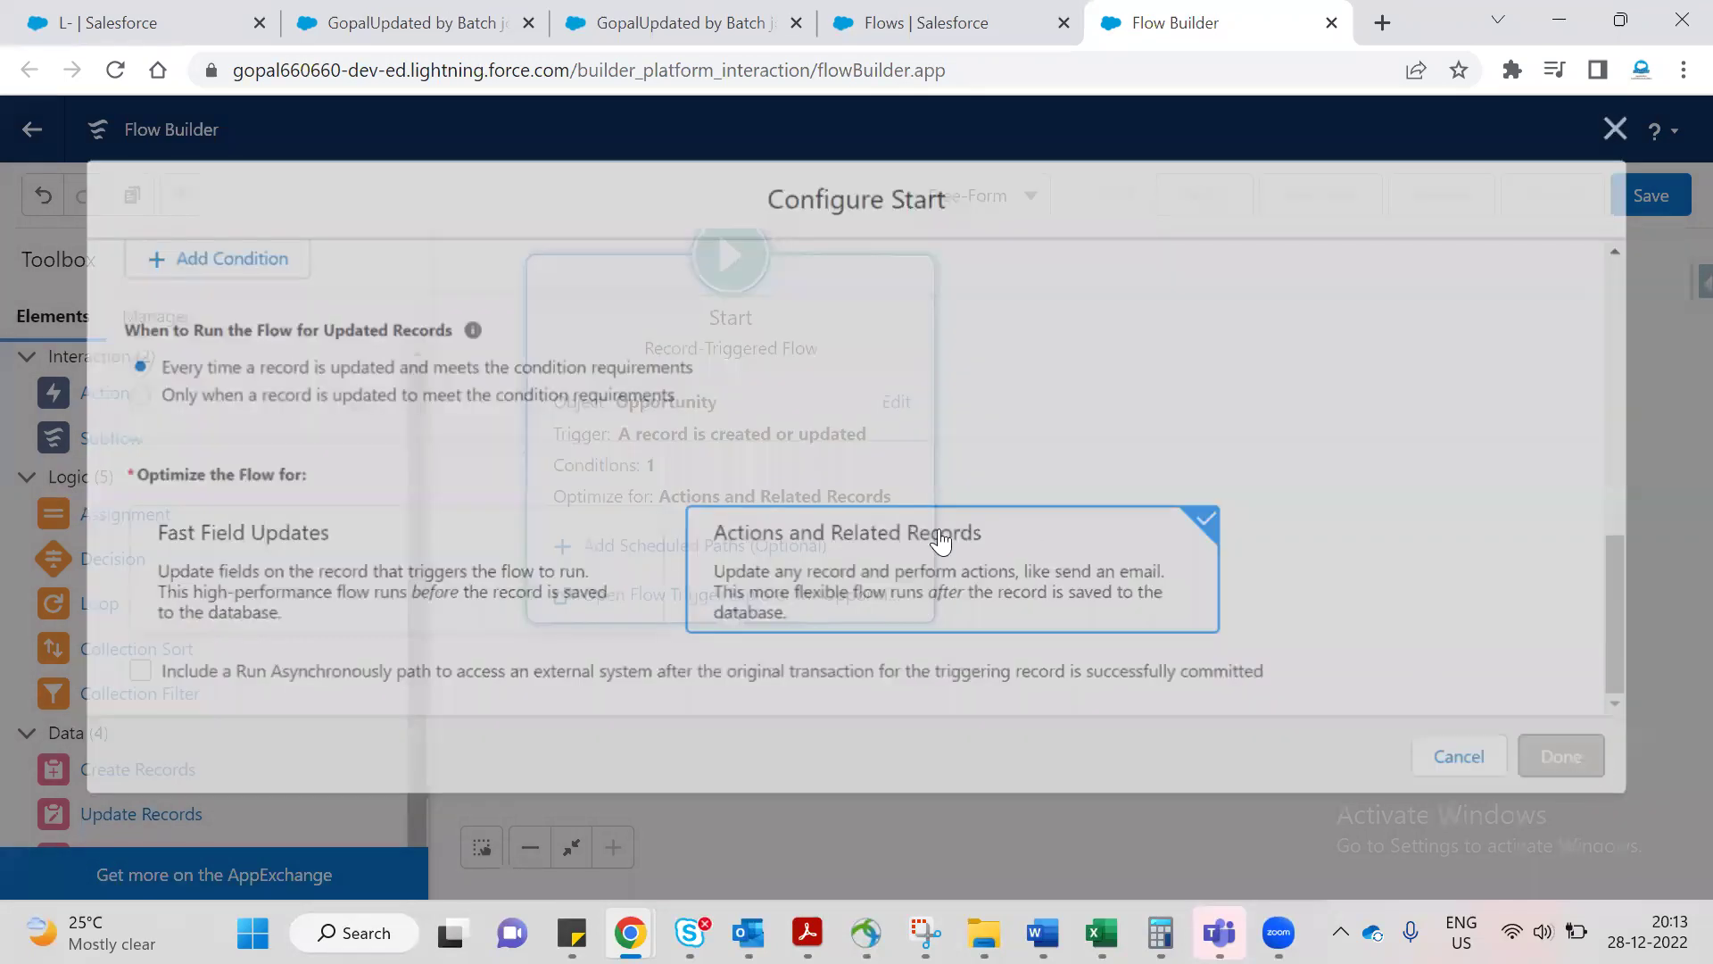
Add a Get Records element labelled "Get Account Records" beside the Start element, with Account as its object.
scroll(242, 694, "down", 1)
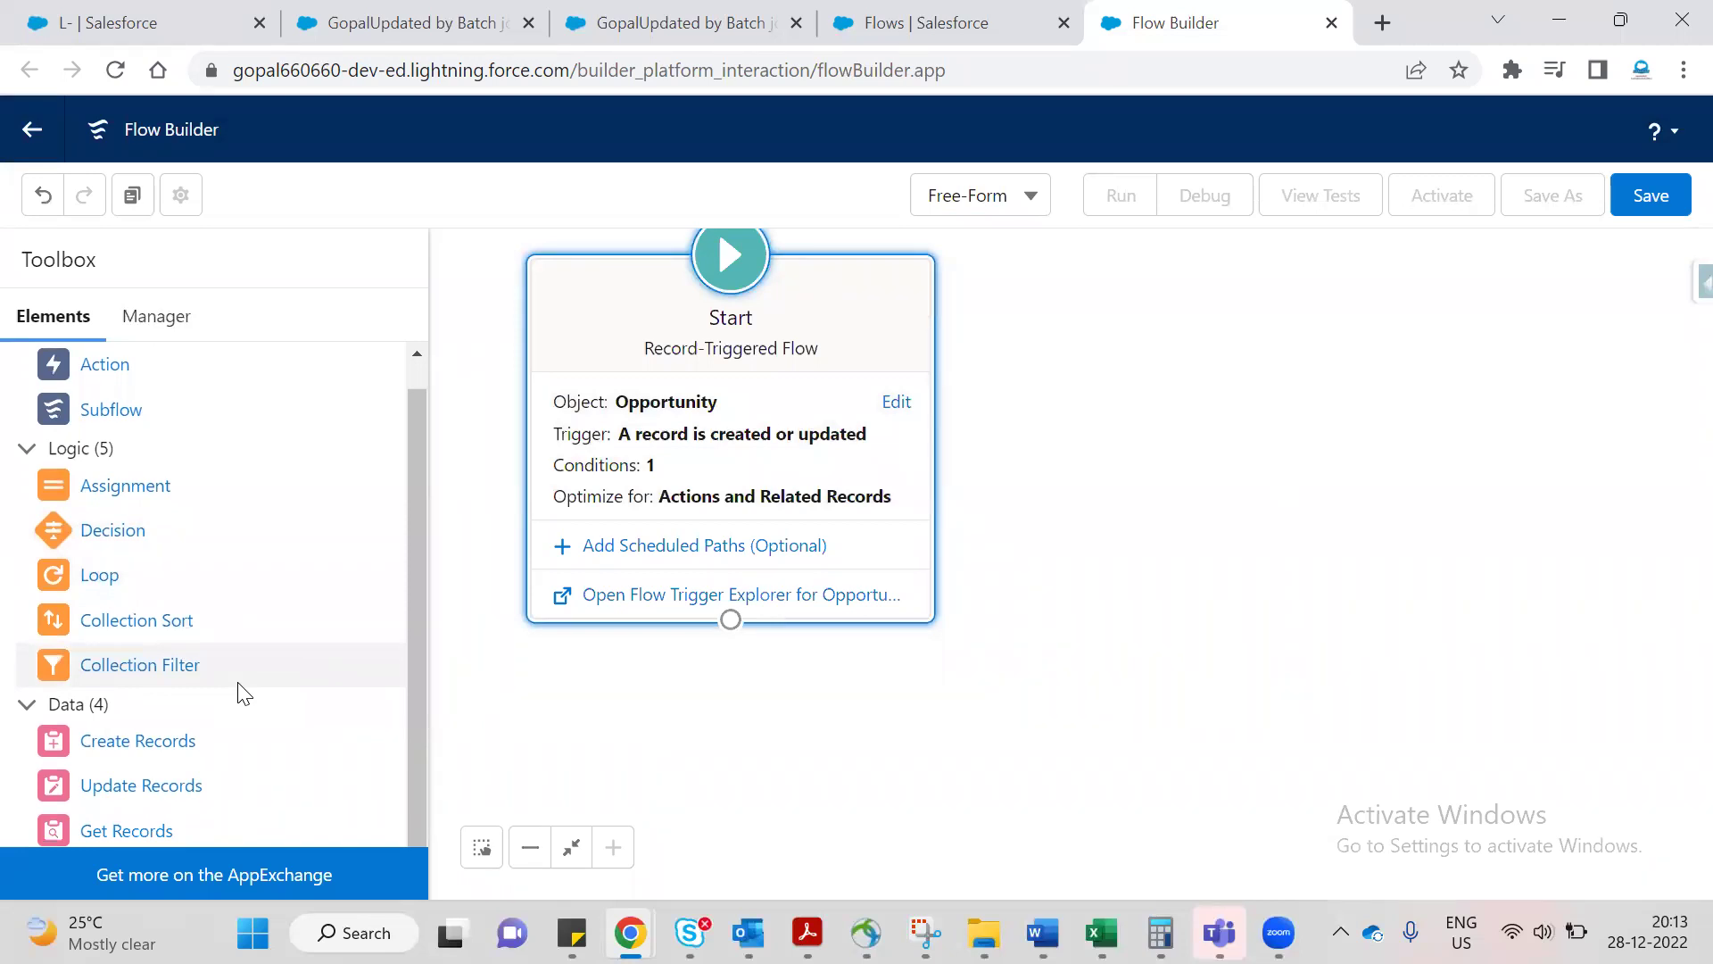
left_click_drag(179, 819, 1115, 323)
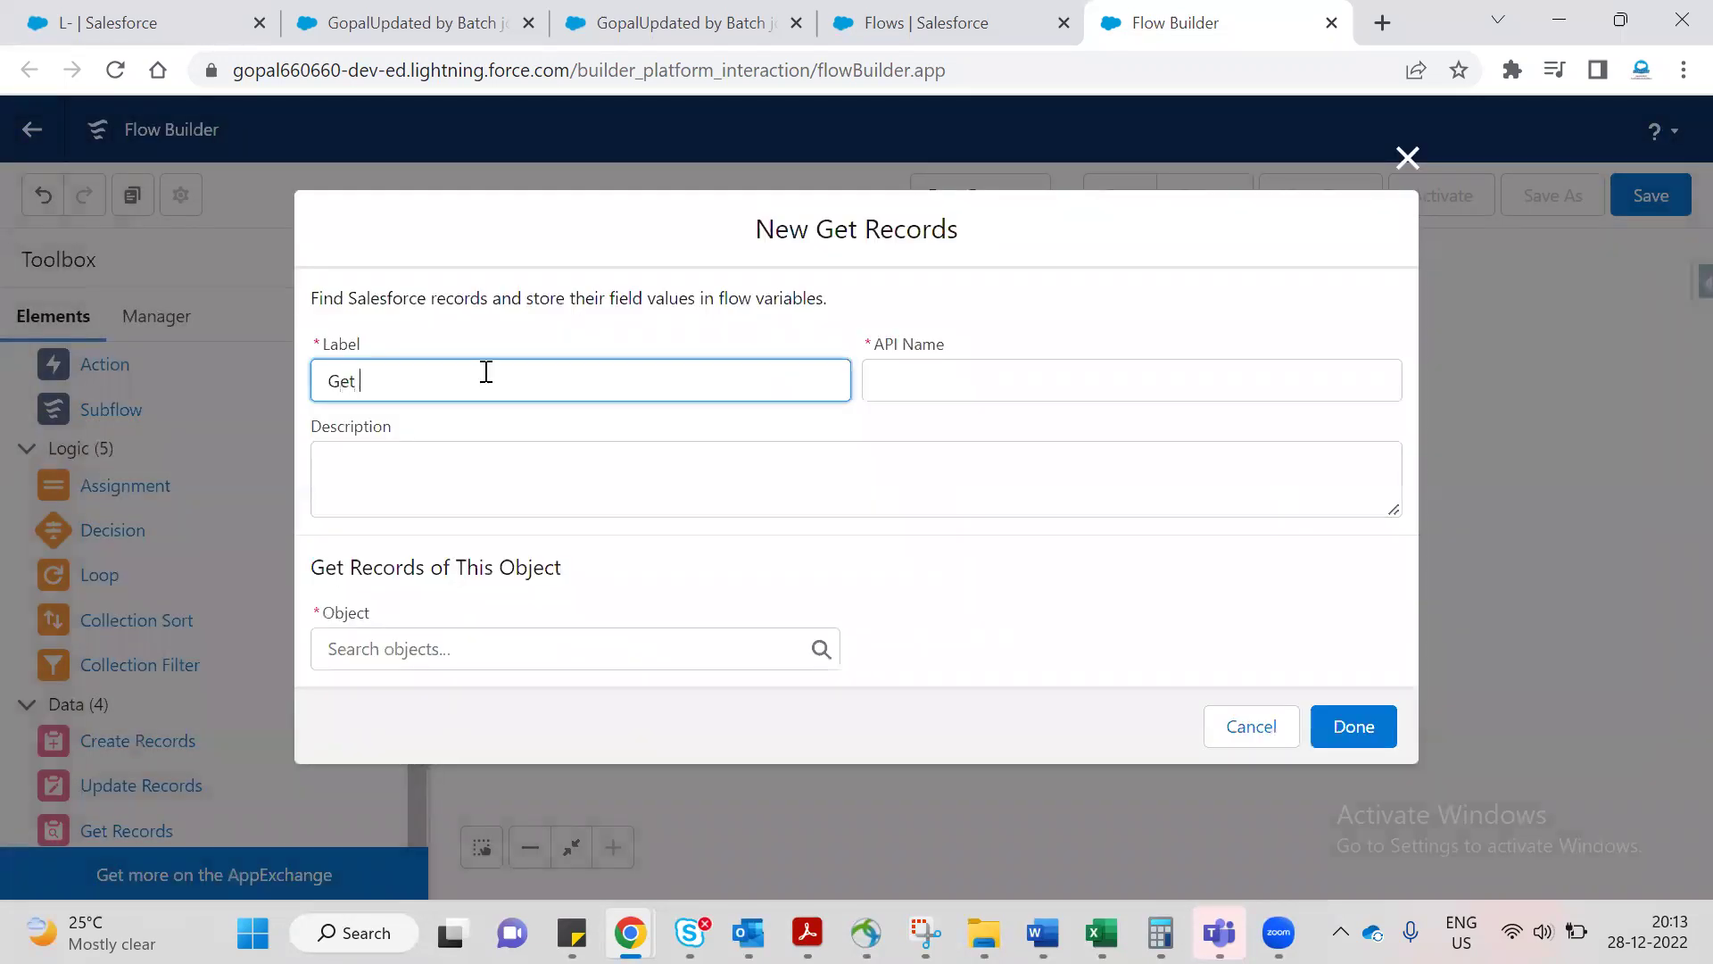
key("BackSpace")
left_click(544, 324)
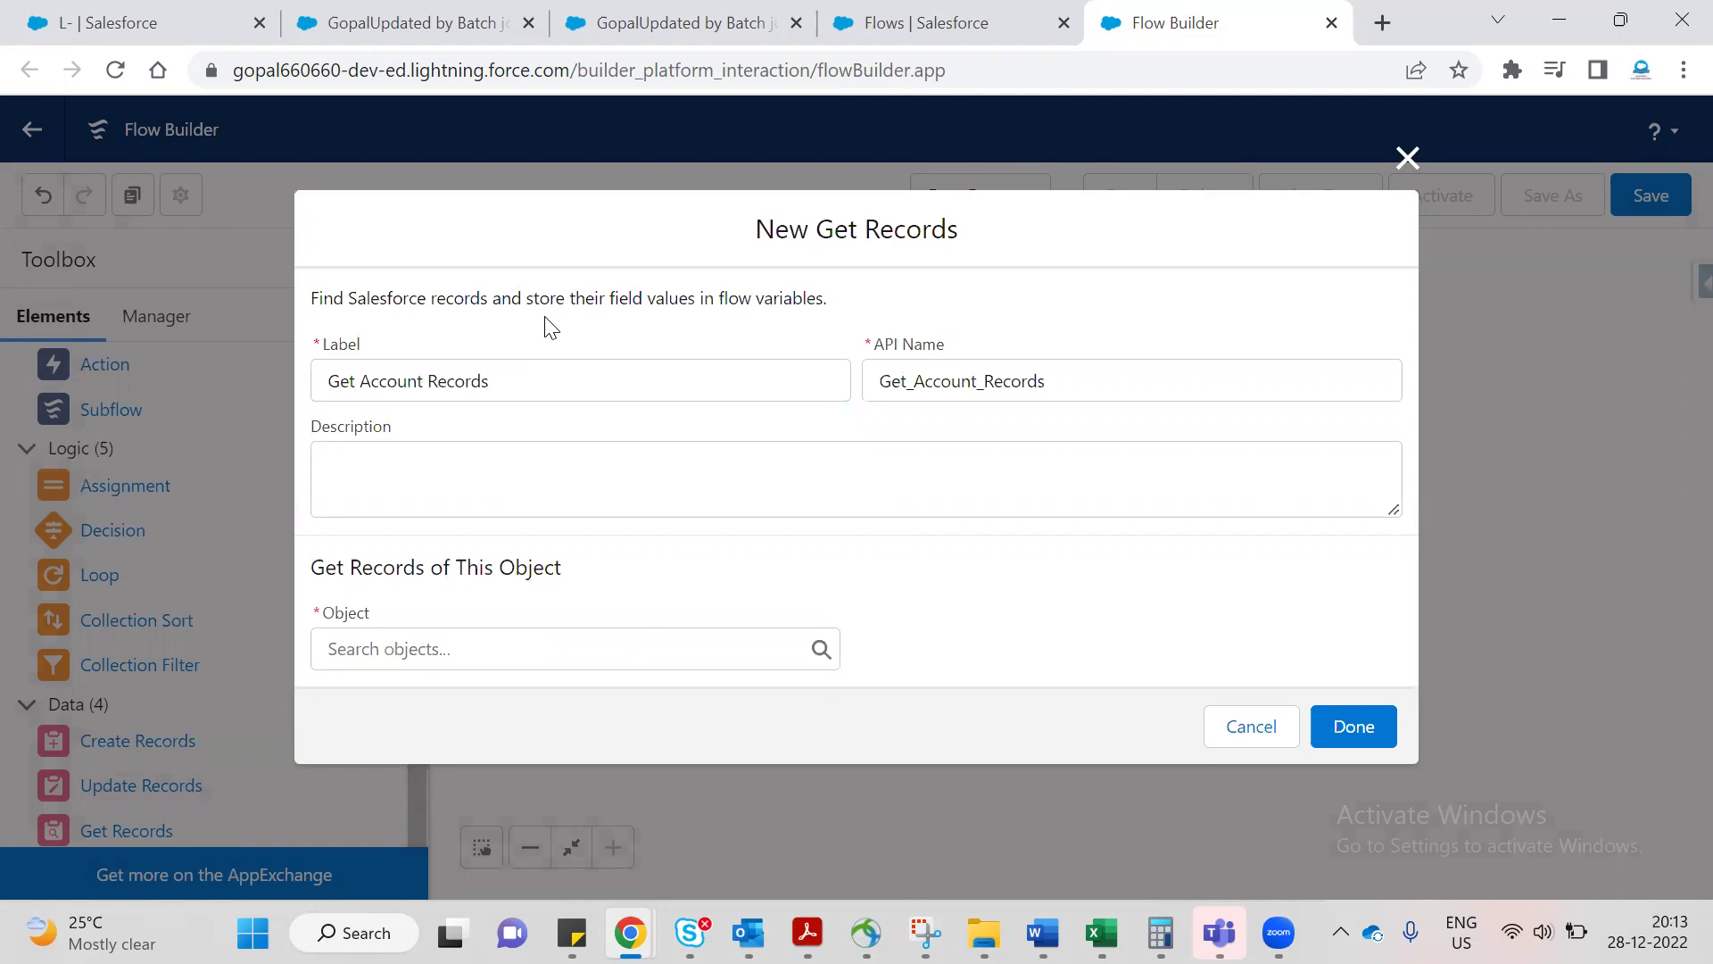
left_click(511, 646)
type("Account")
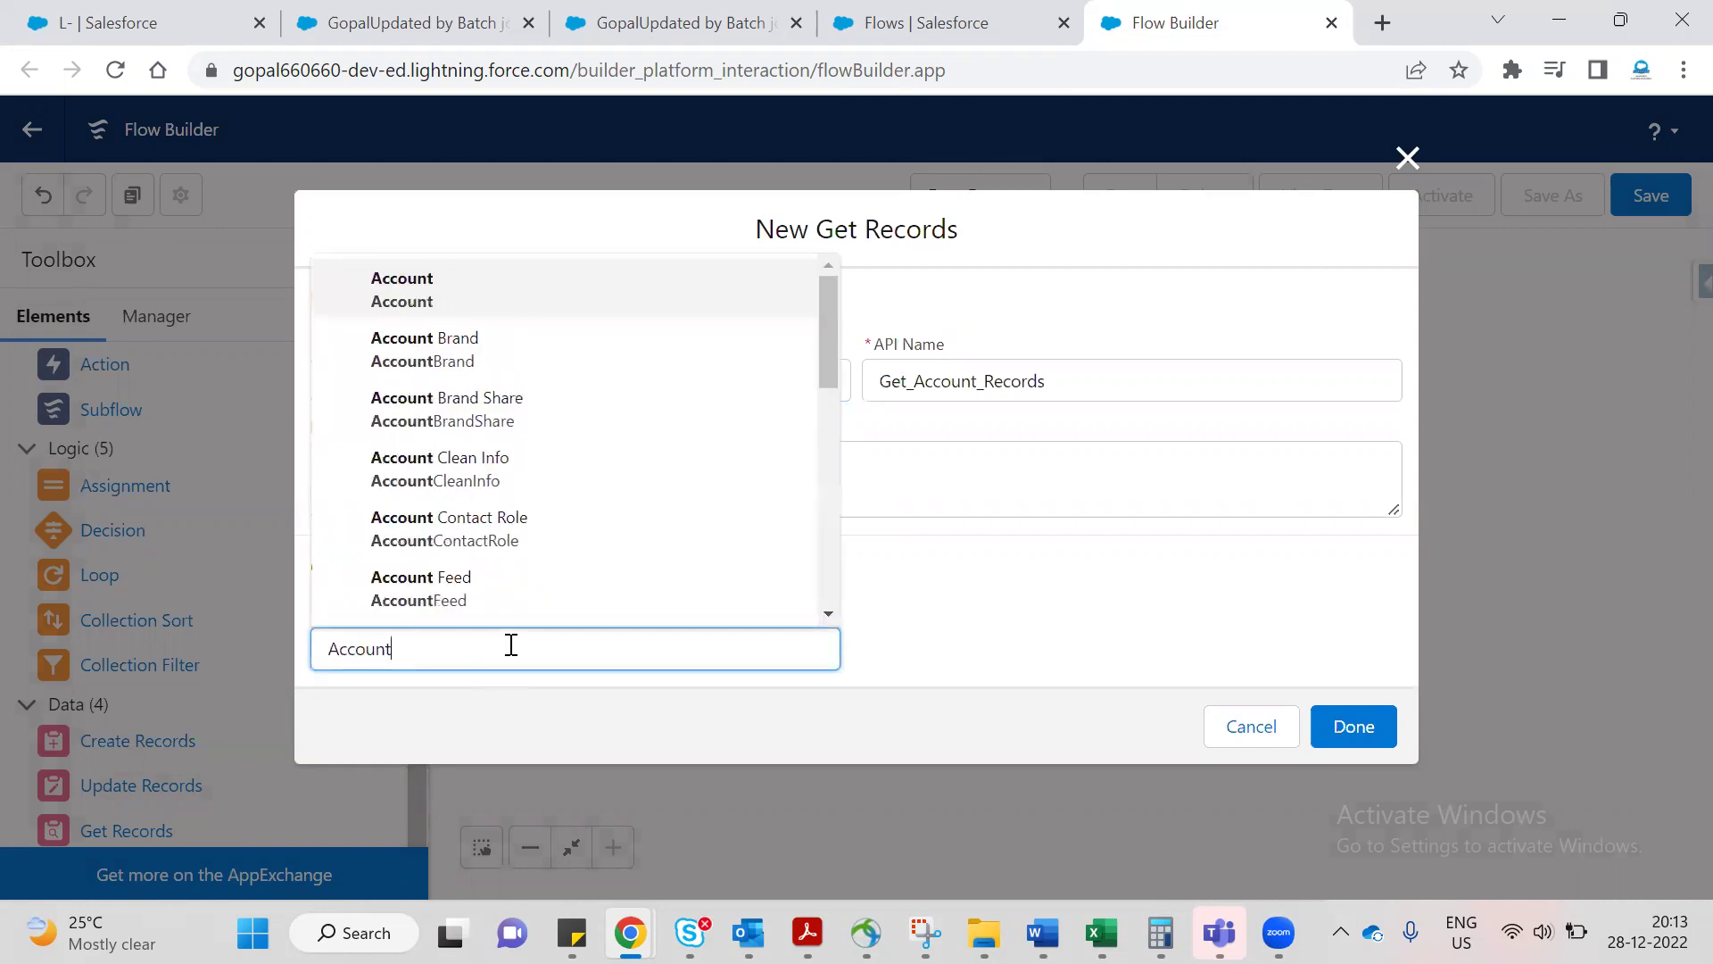
left_click(446, 299)
Filter the account records where Id Equals the triggering opportunity's account ID, $Record > Account ID.
scroll(669, 340, "down", 5)
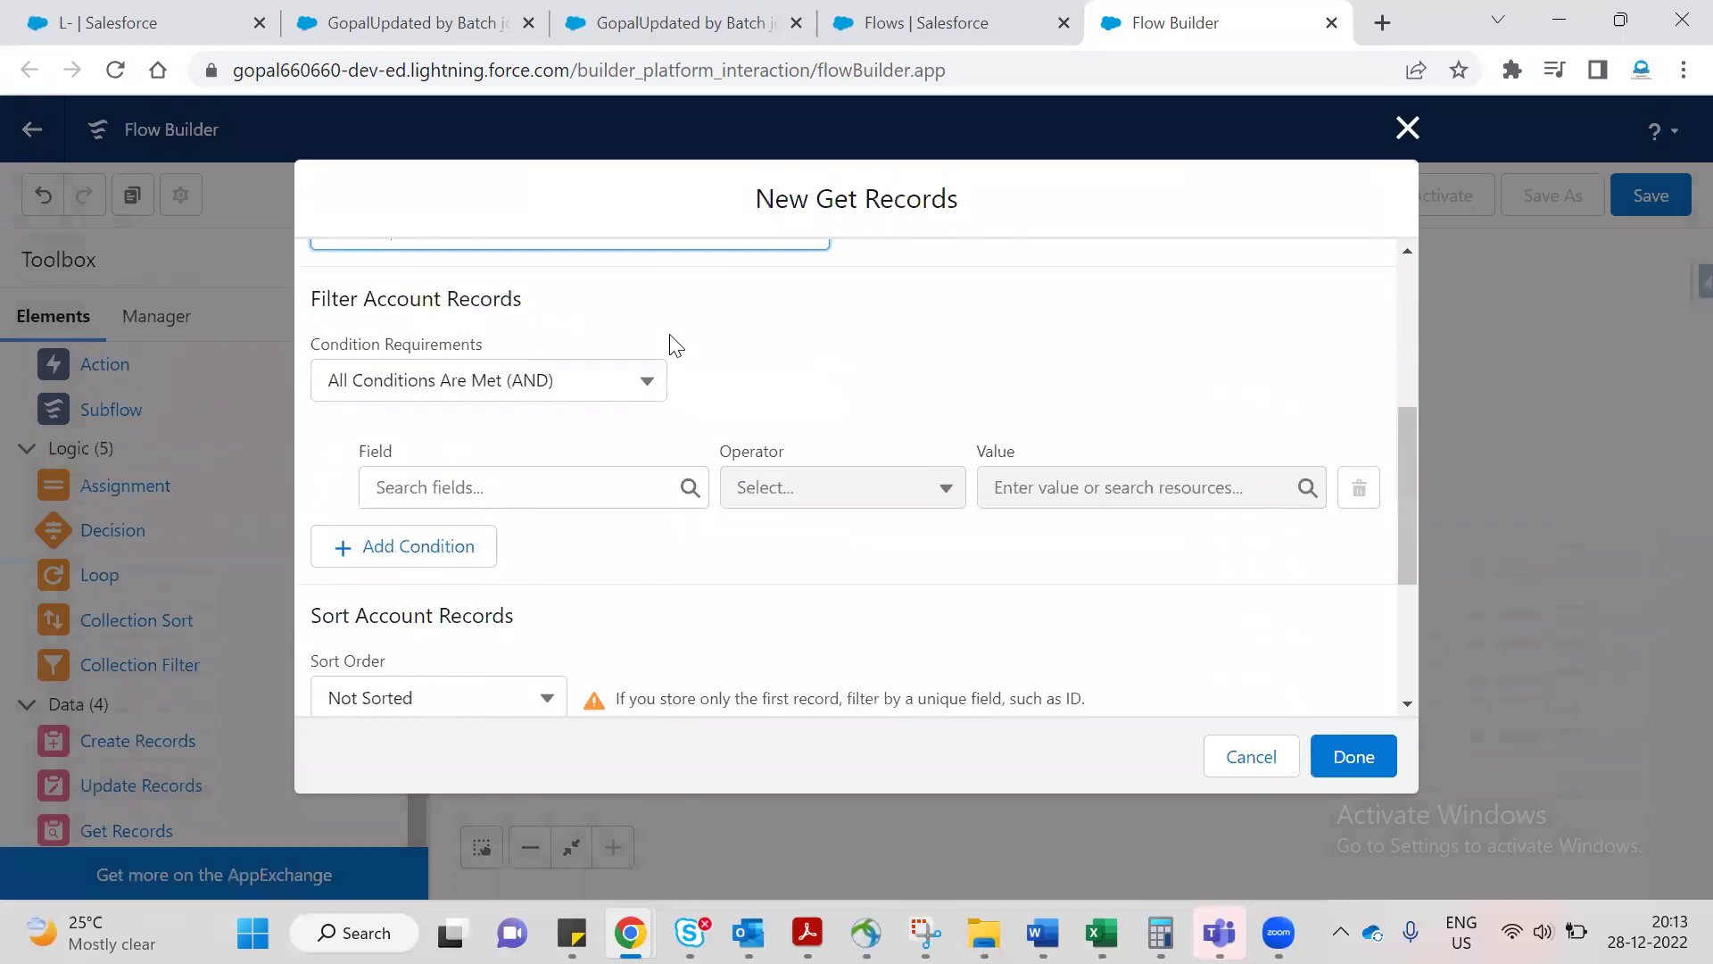
left_click(532, 479)
type("id")
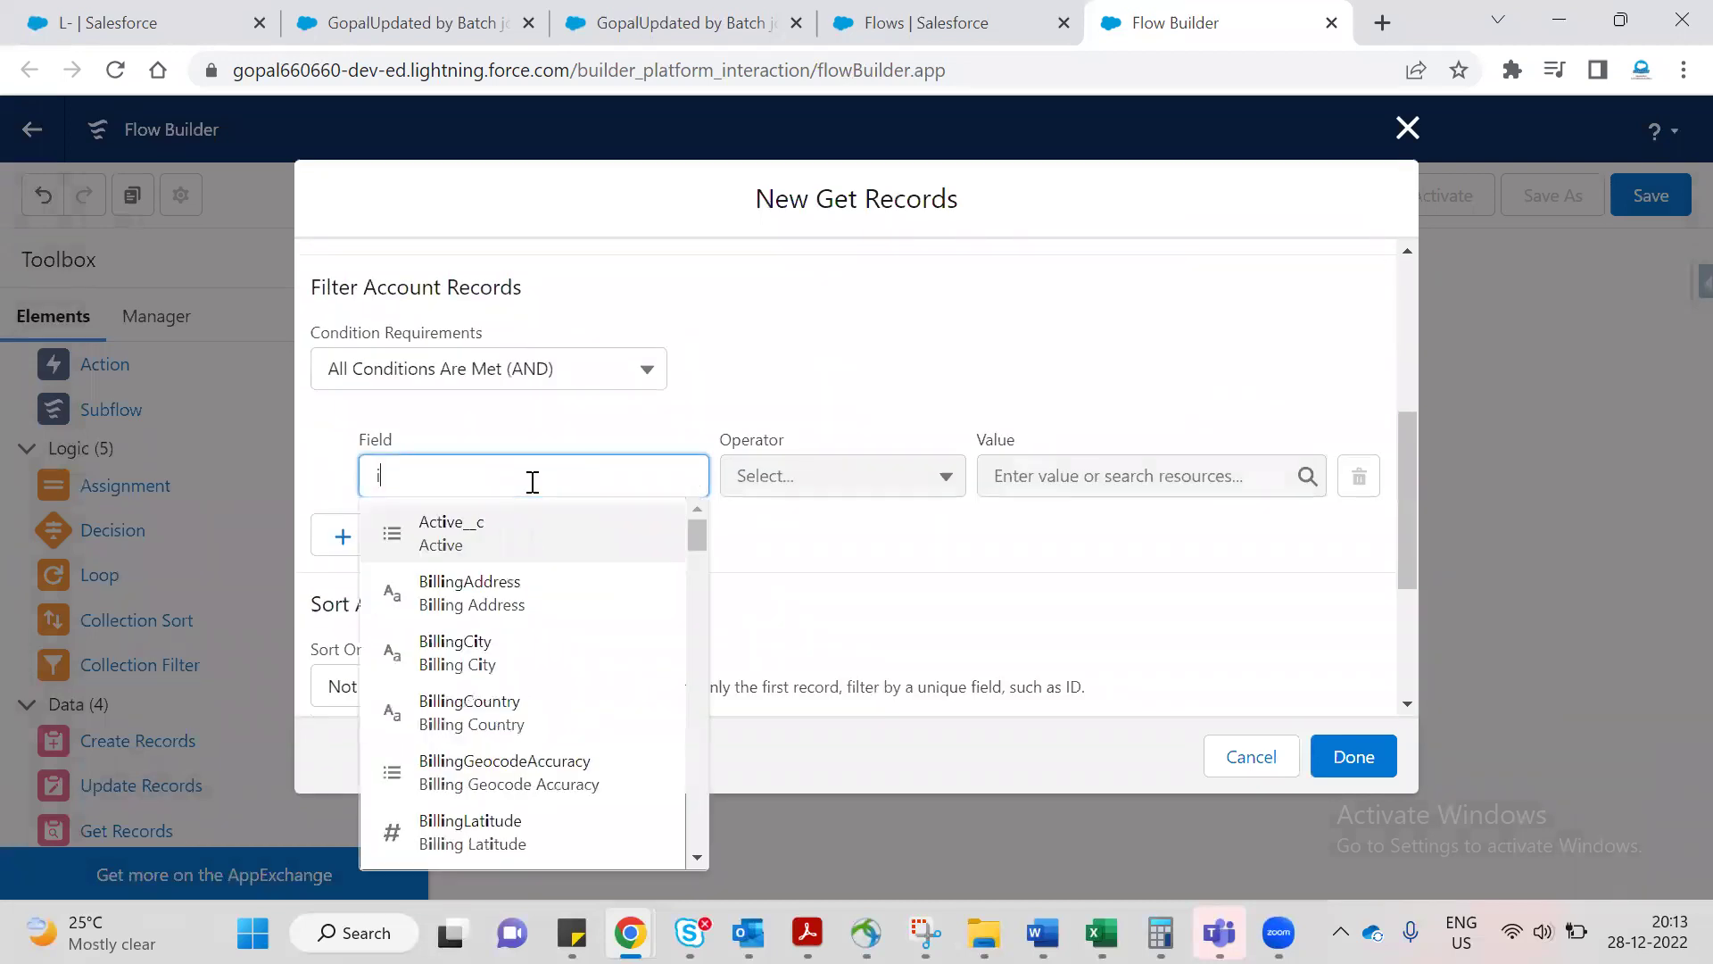
left_click(482, 714)
left_click(1057, 486)
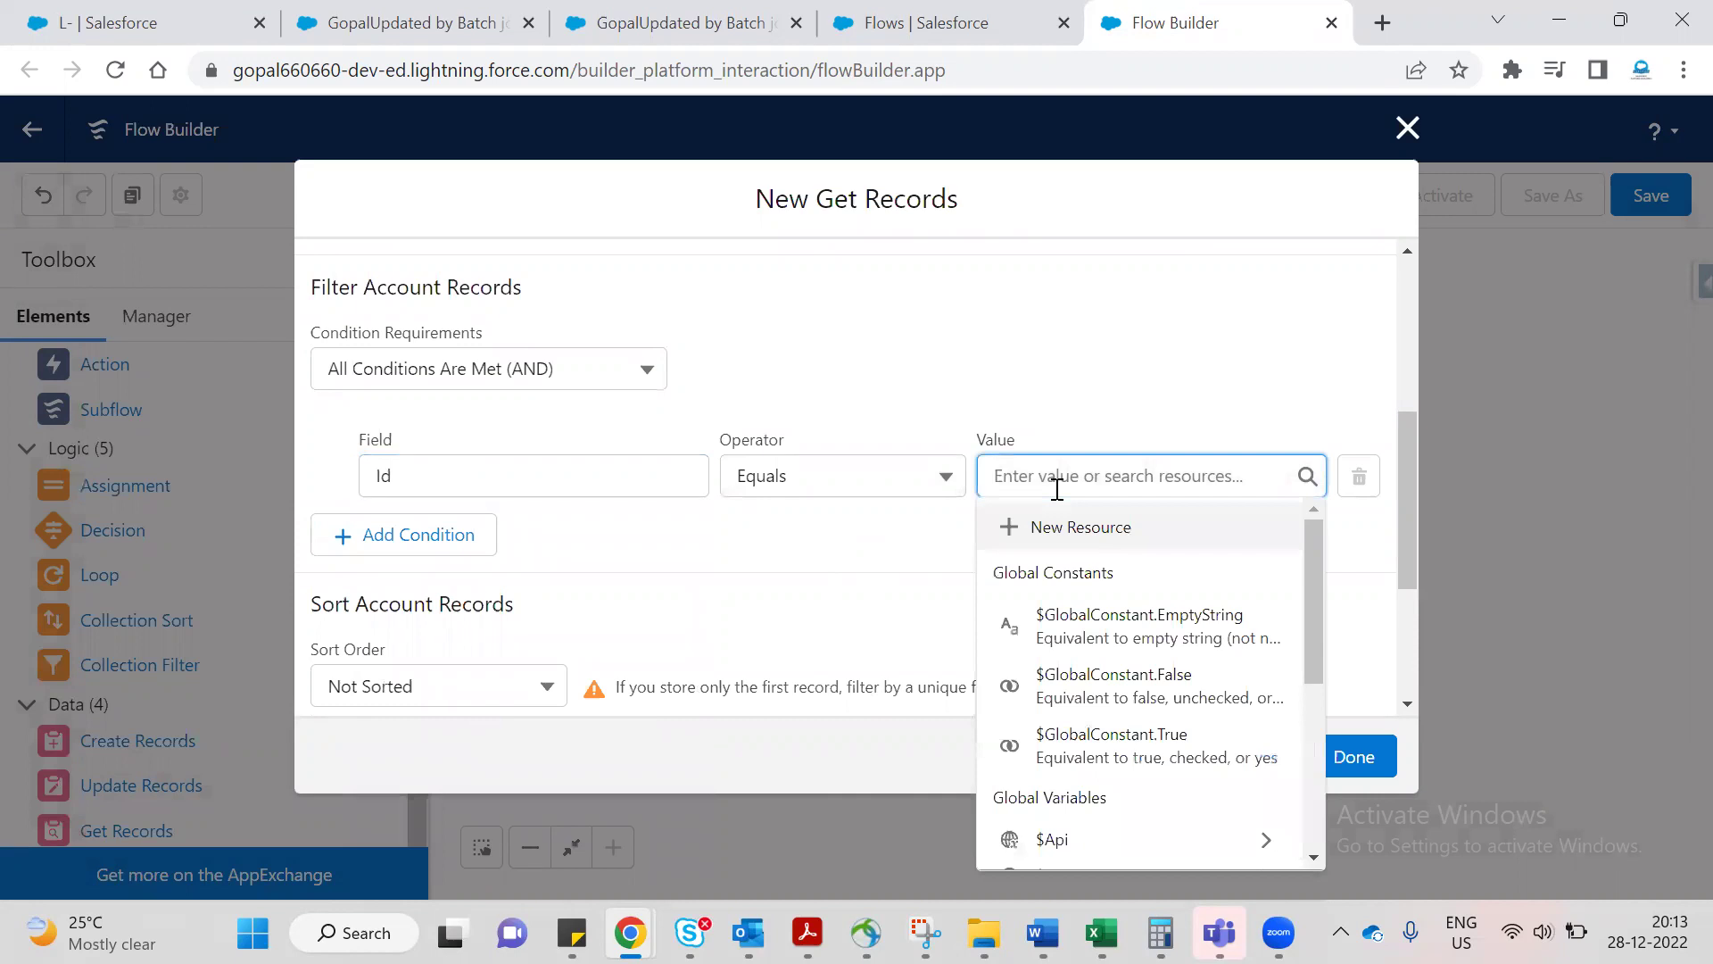
type("record")
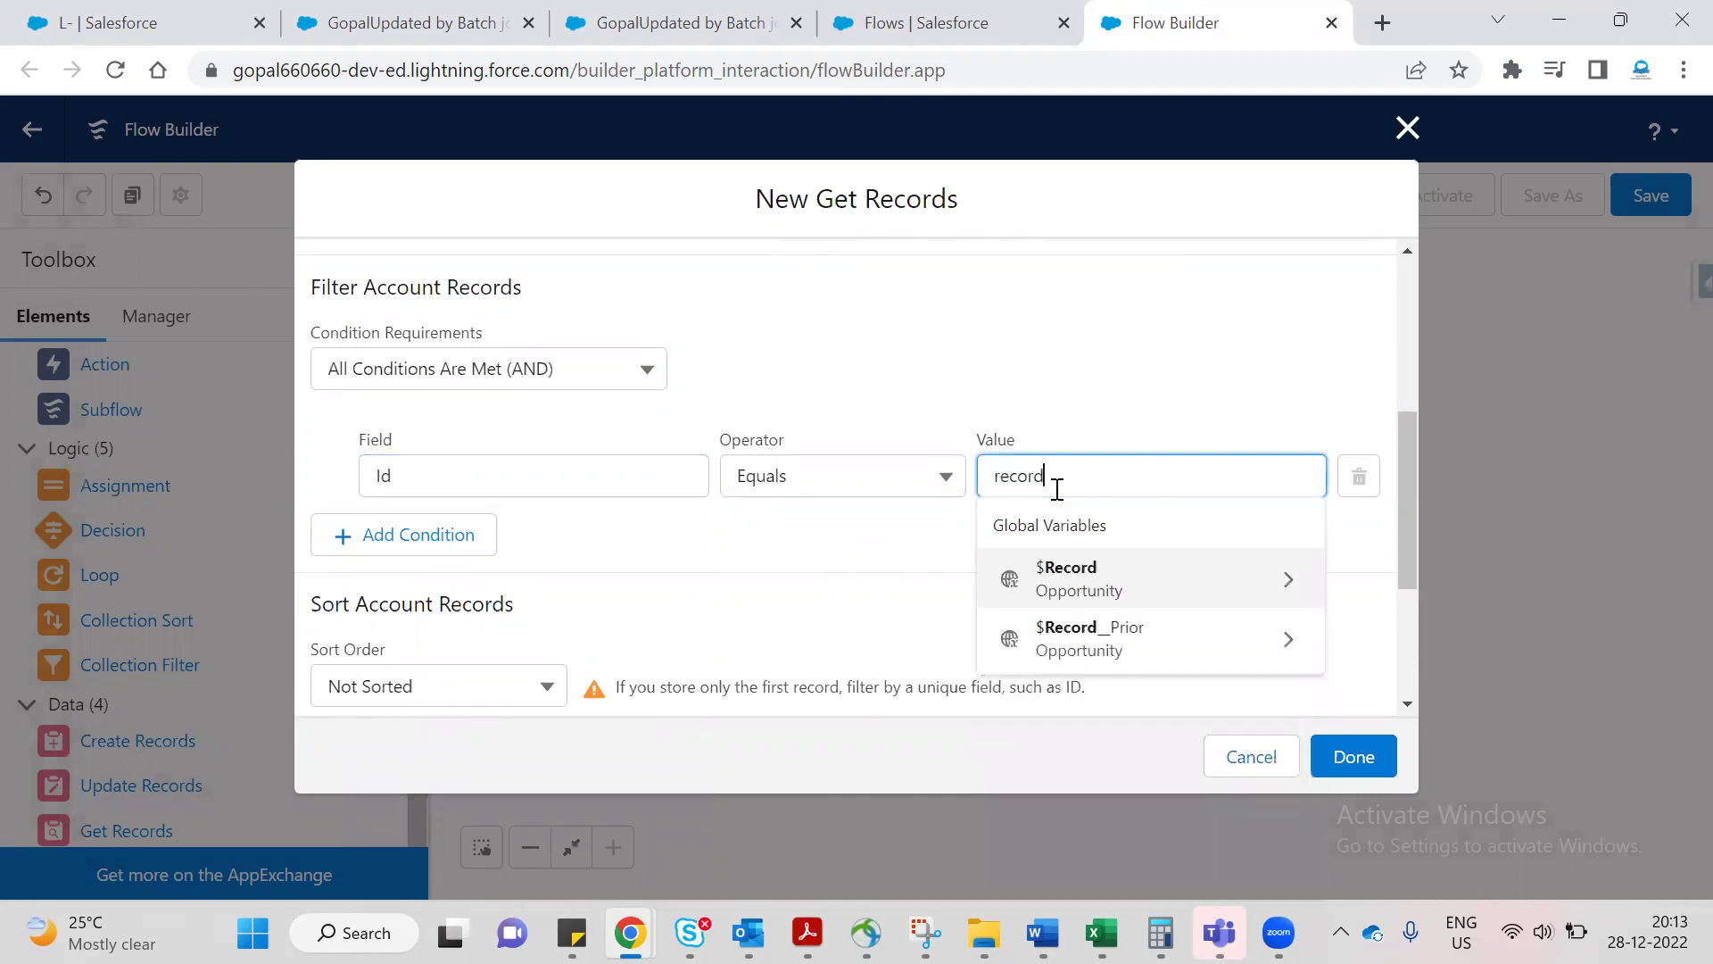
left_click(1137, 591)
type("record")
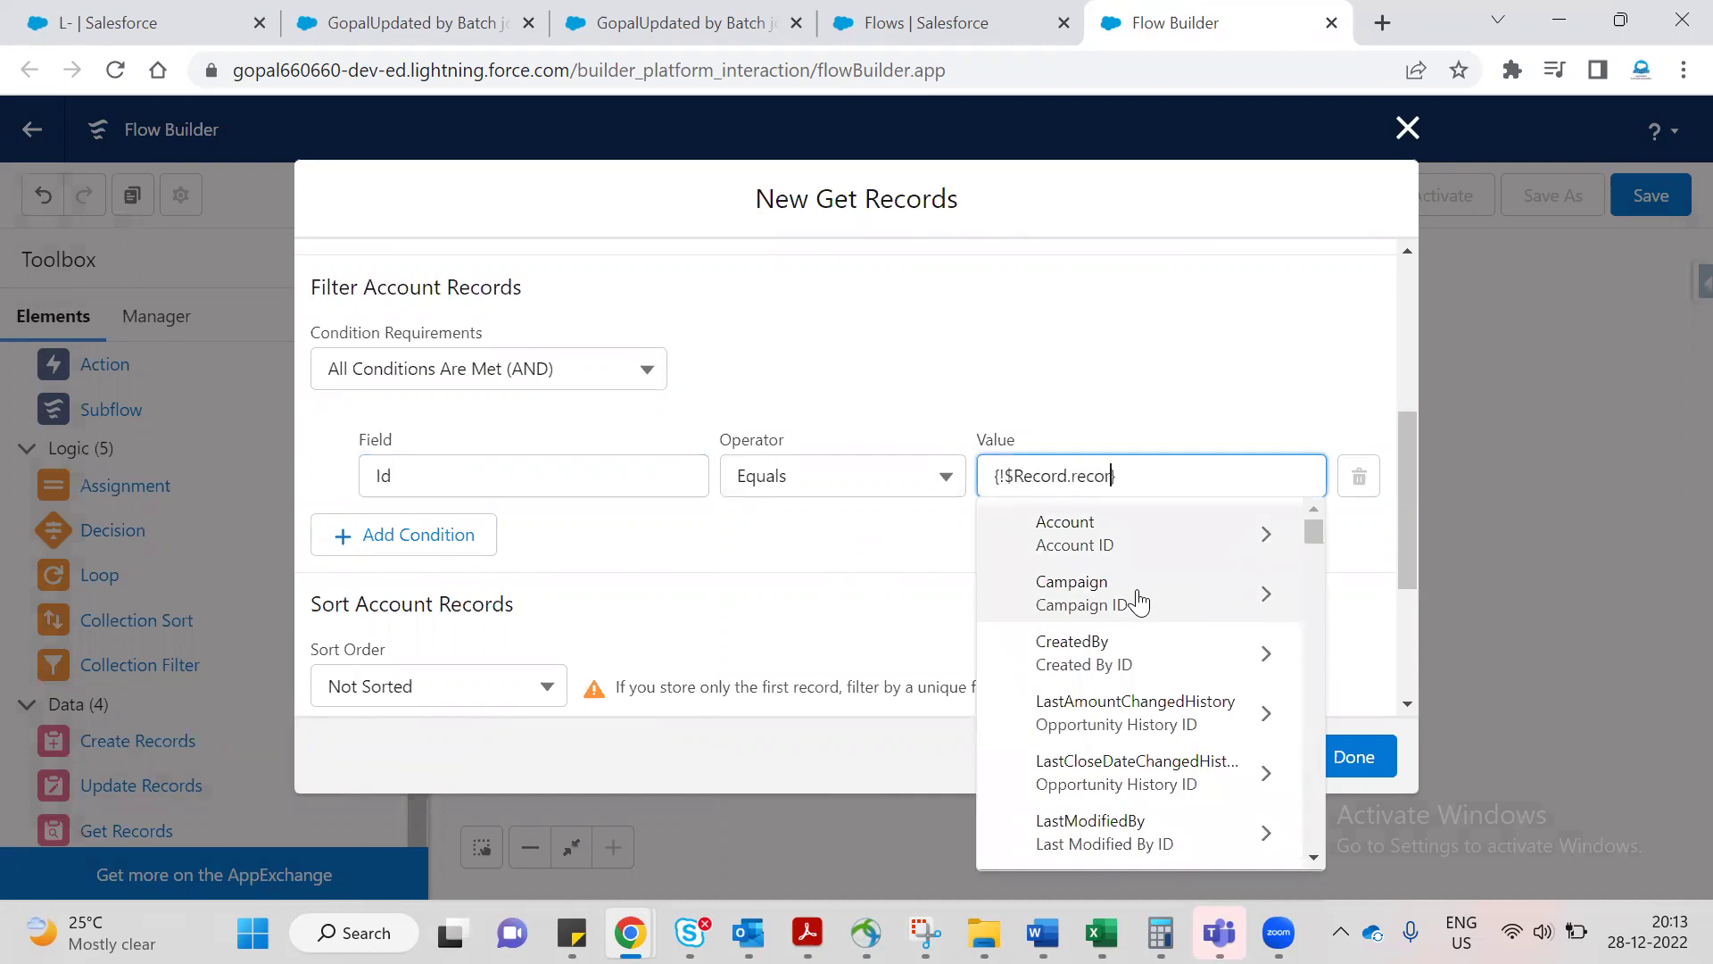
left_click(1087, 553)
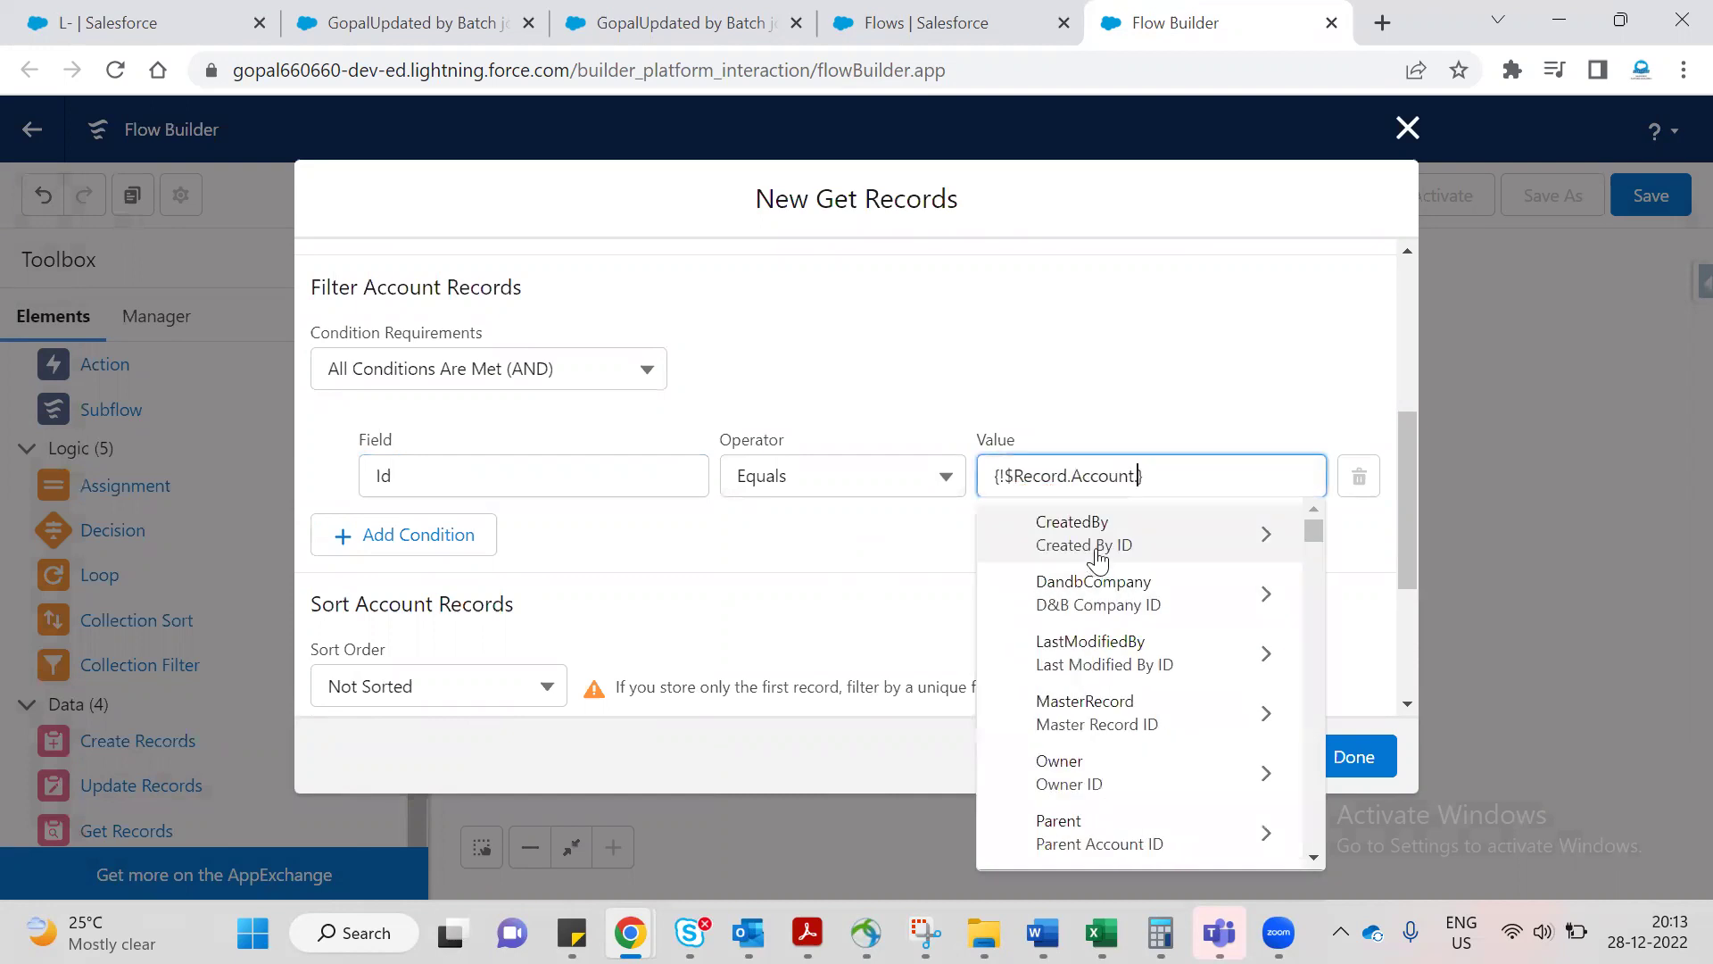
left_click(881, 551)
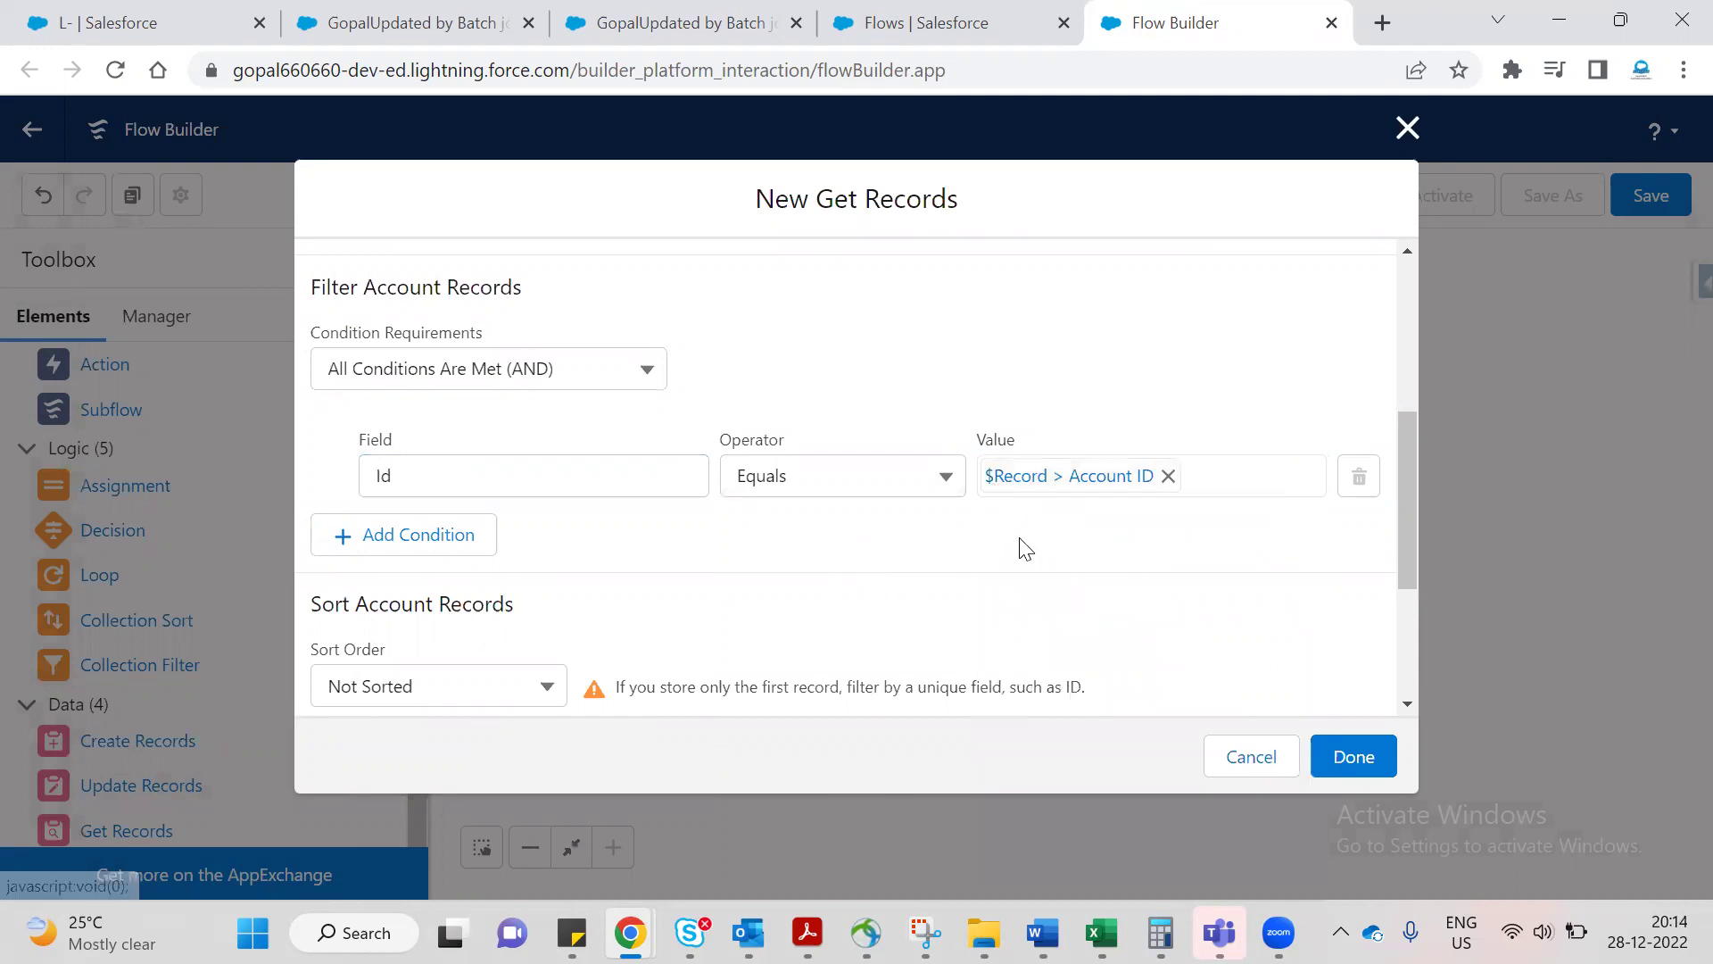
Set record storage to "Choose fields and let Salesforce do the rest", add the Type field, and finish the Get Records element.
scroll(981, 562, "down", 3)
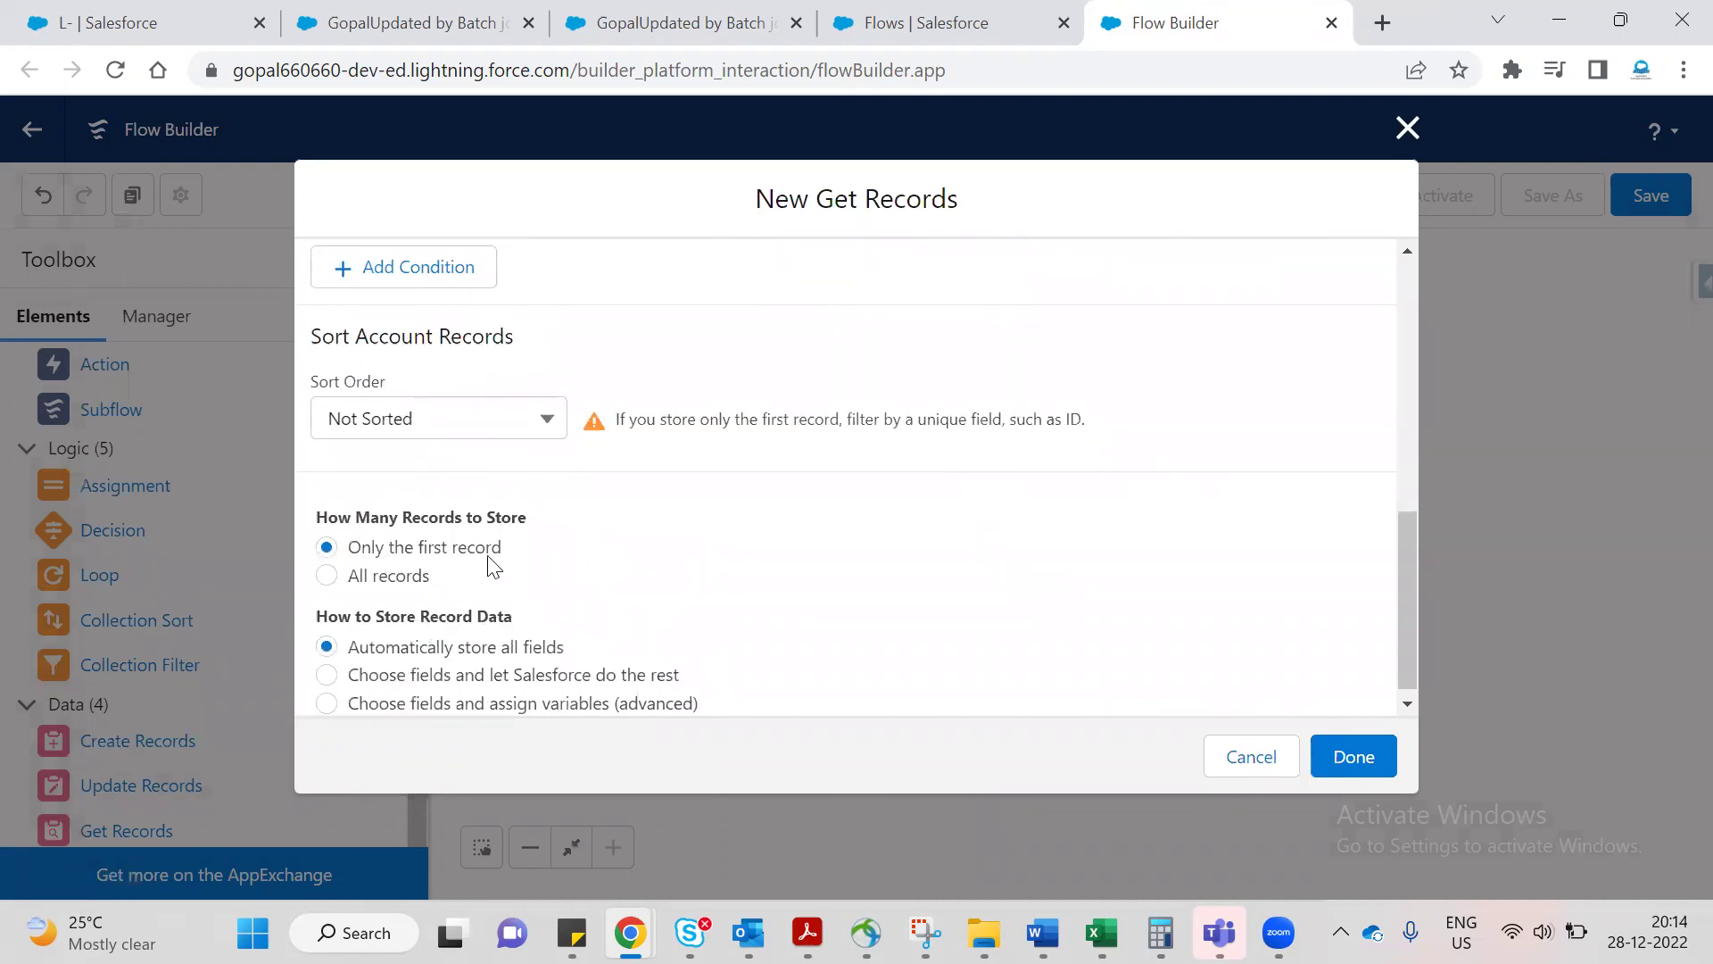
left_click(474, 674)
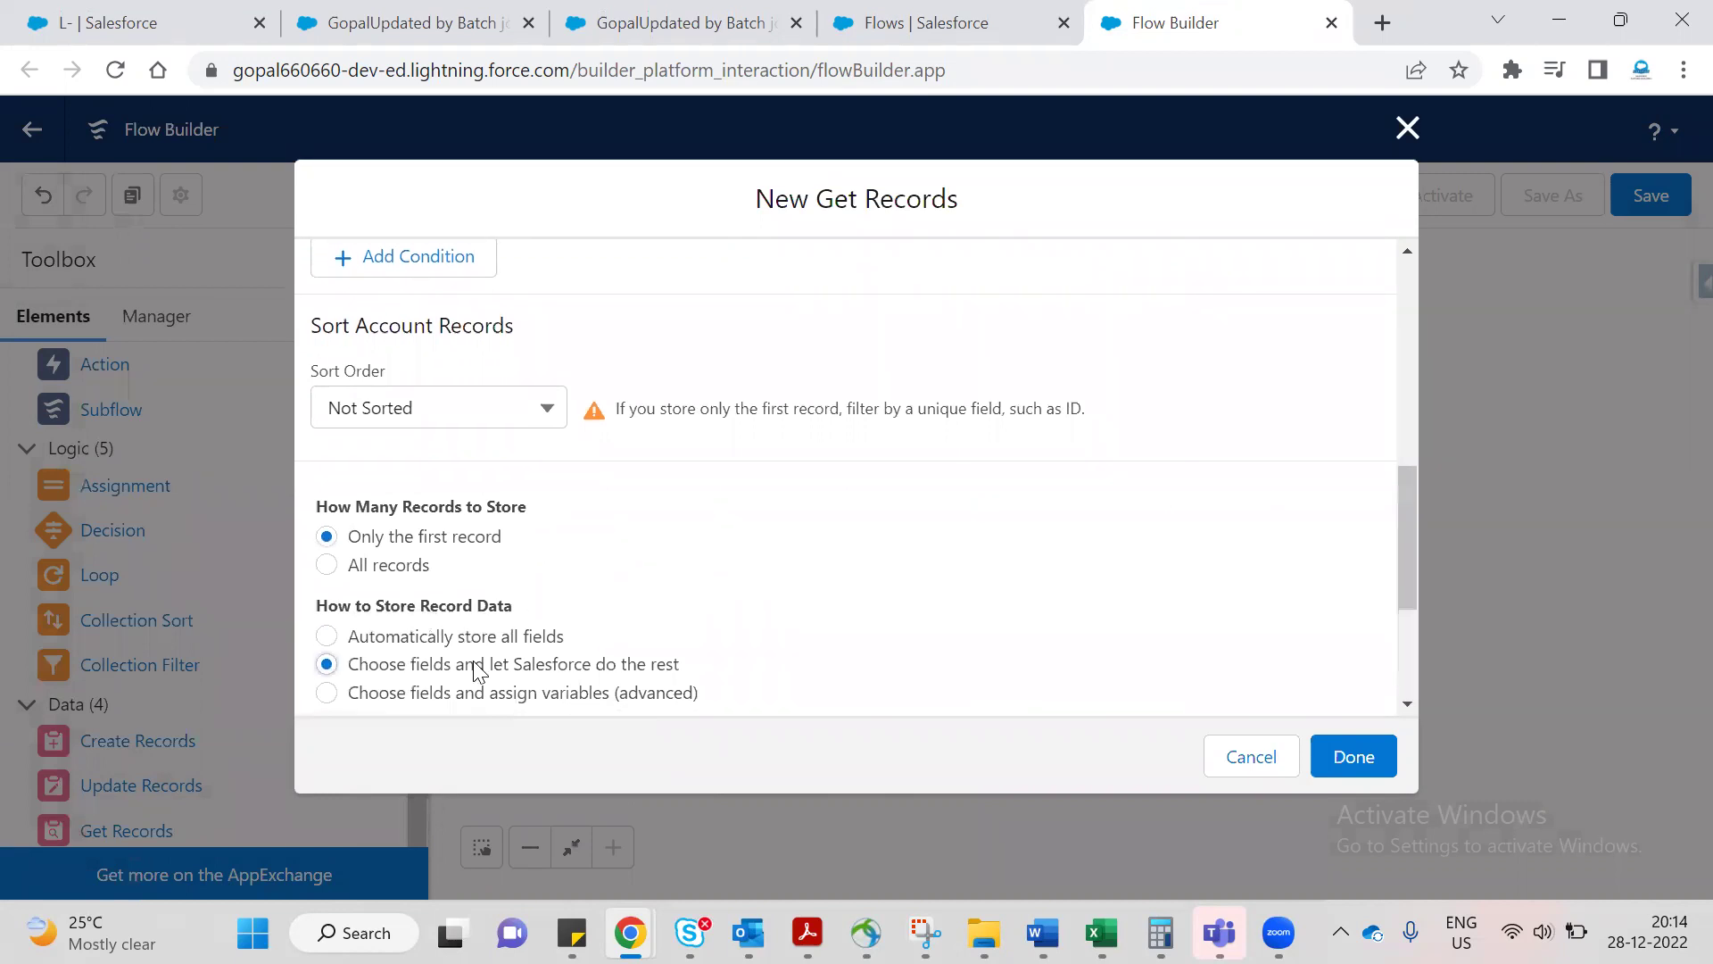
scroll(535, 580, "down", 3)
left_click(471, 634)
type("type")
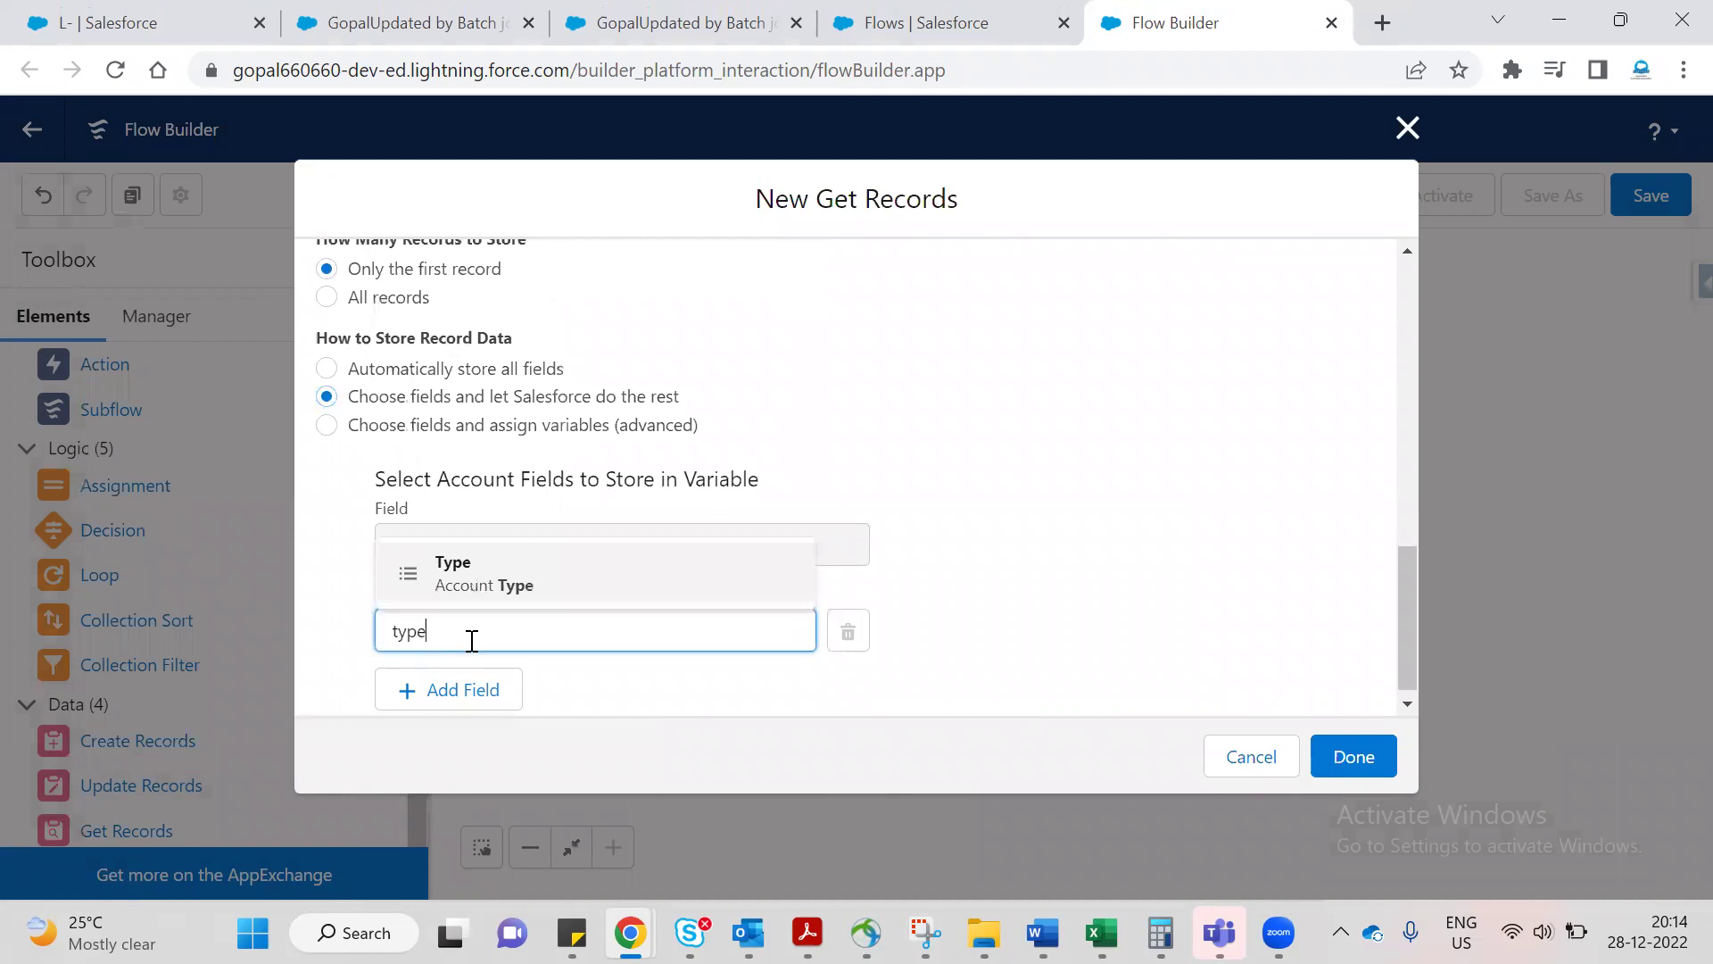
left_click(521, 593)
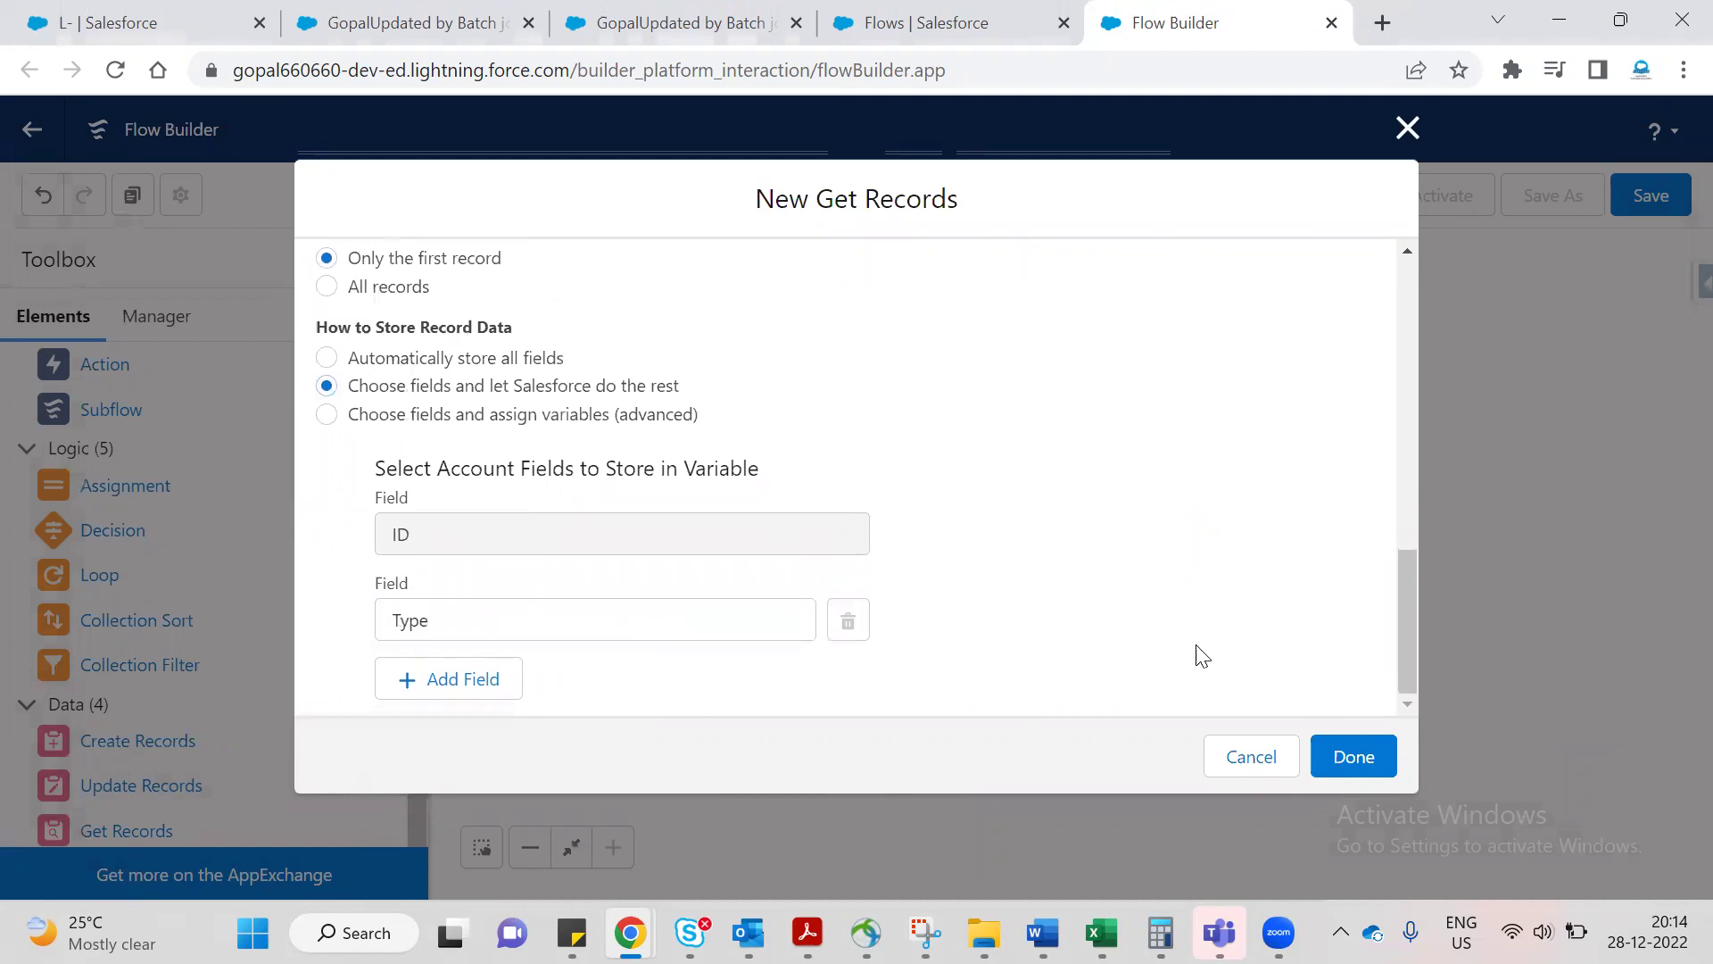
left_click(1350, 754)
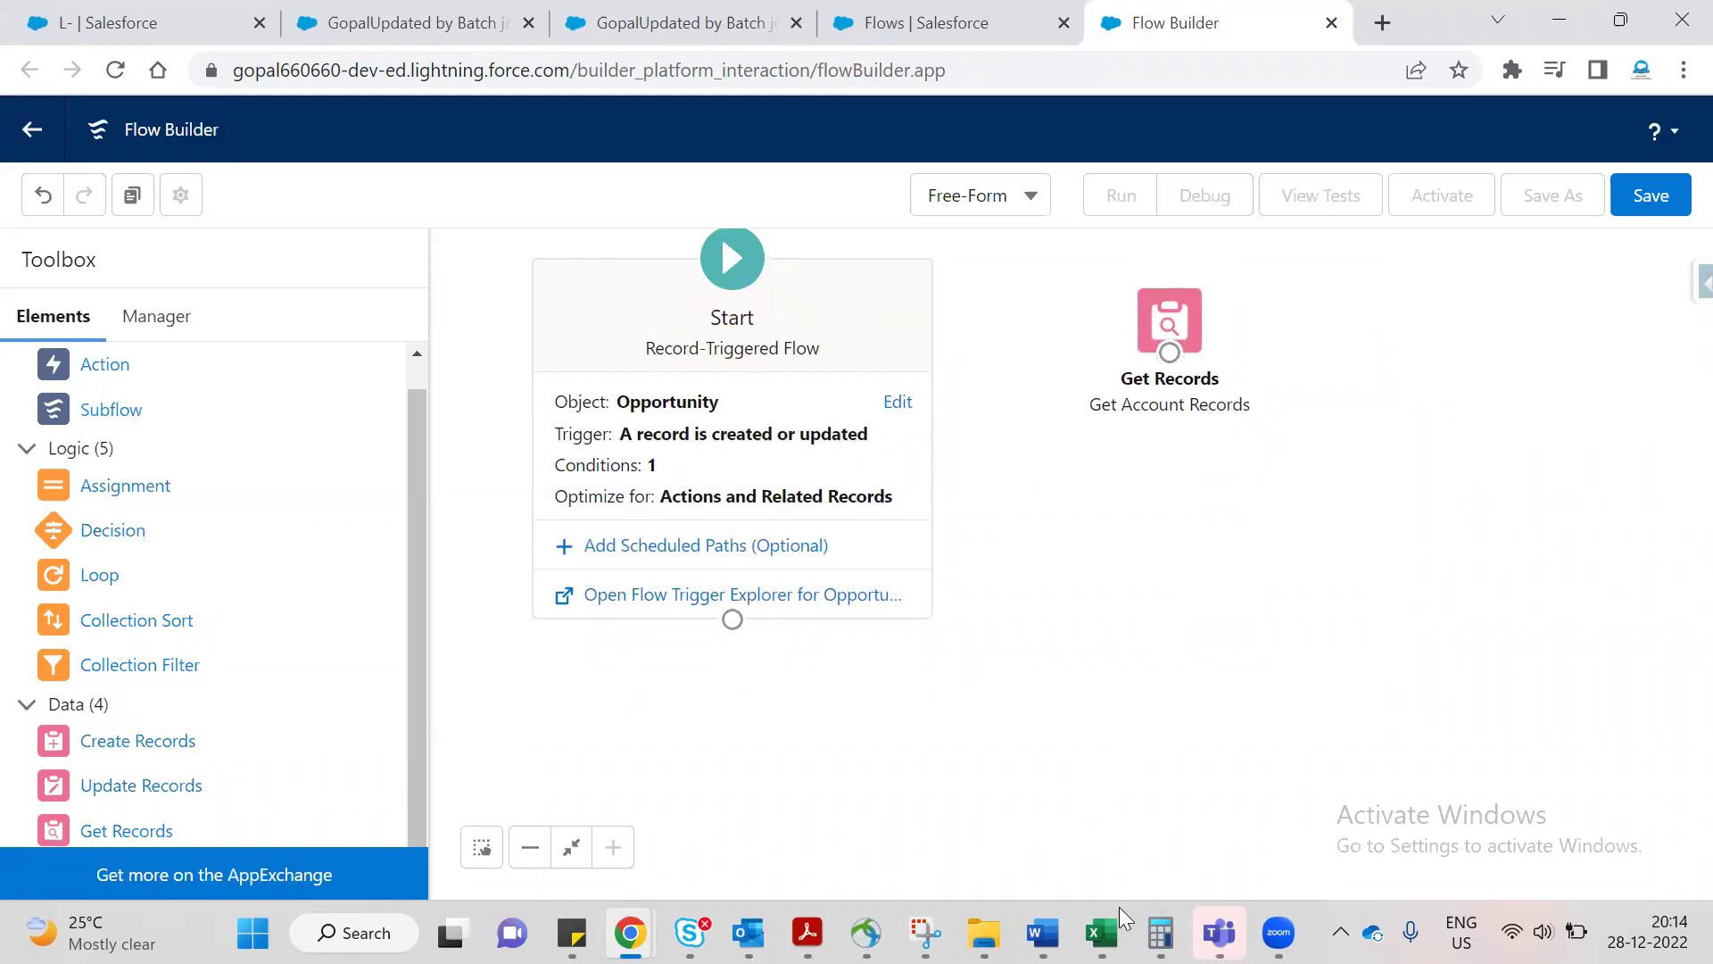
Switch to Requirement.docx in Word to check the two account type conditions, and return to Flow Builder.
mouse_move(1042, 932)
left_click(995, 862)
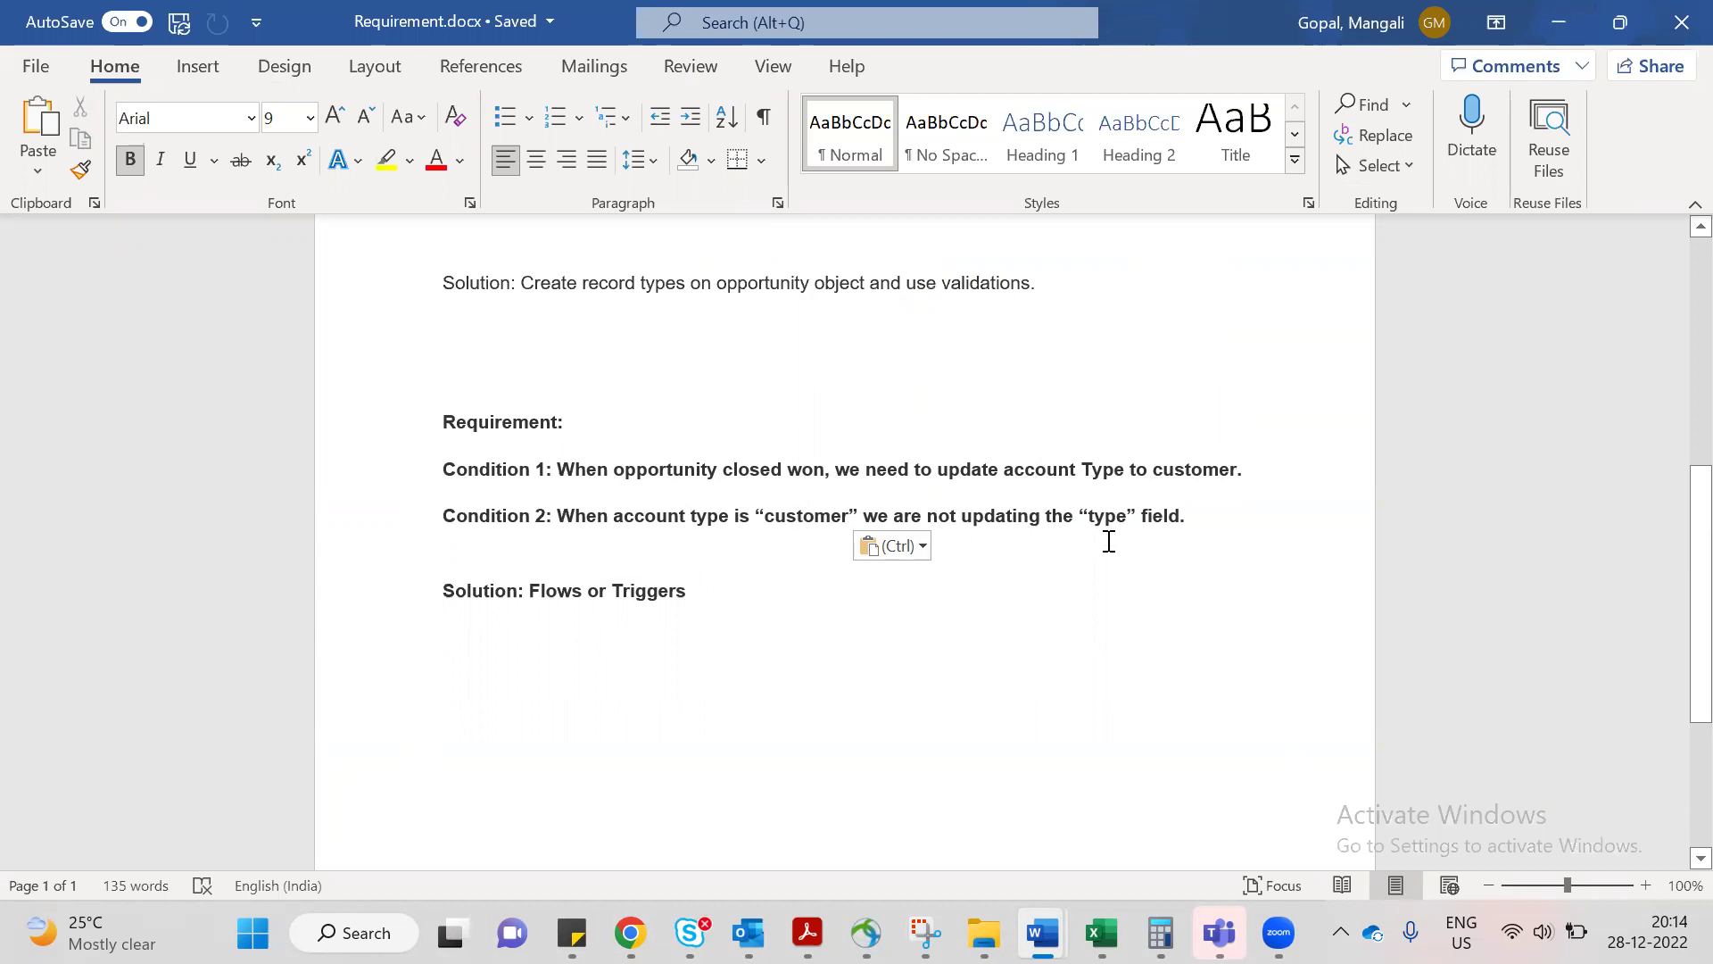
key("alt+Tab")
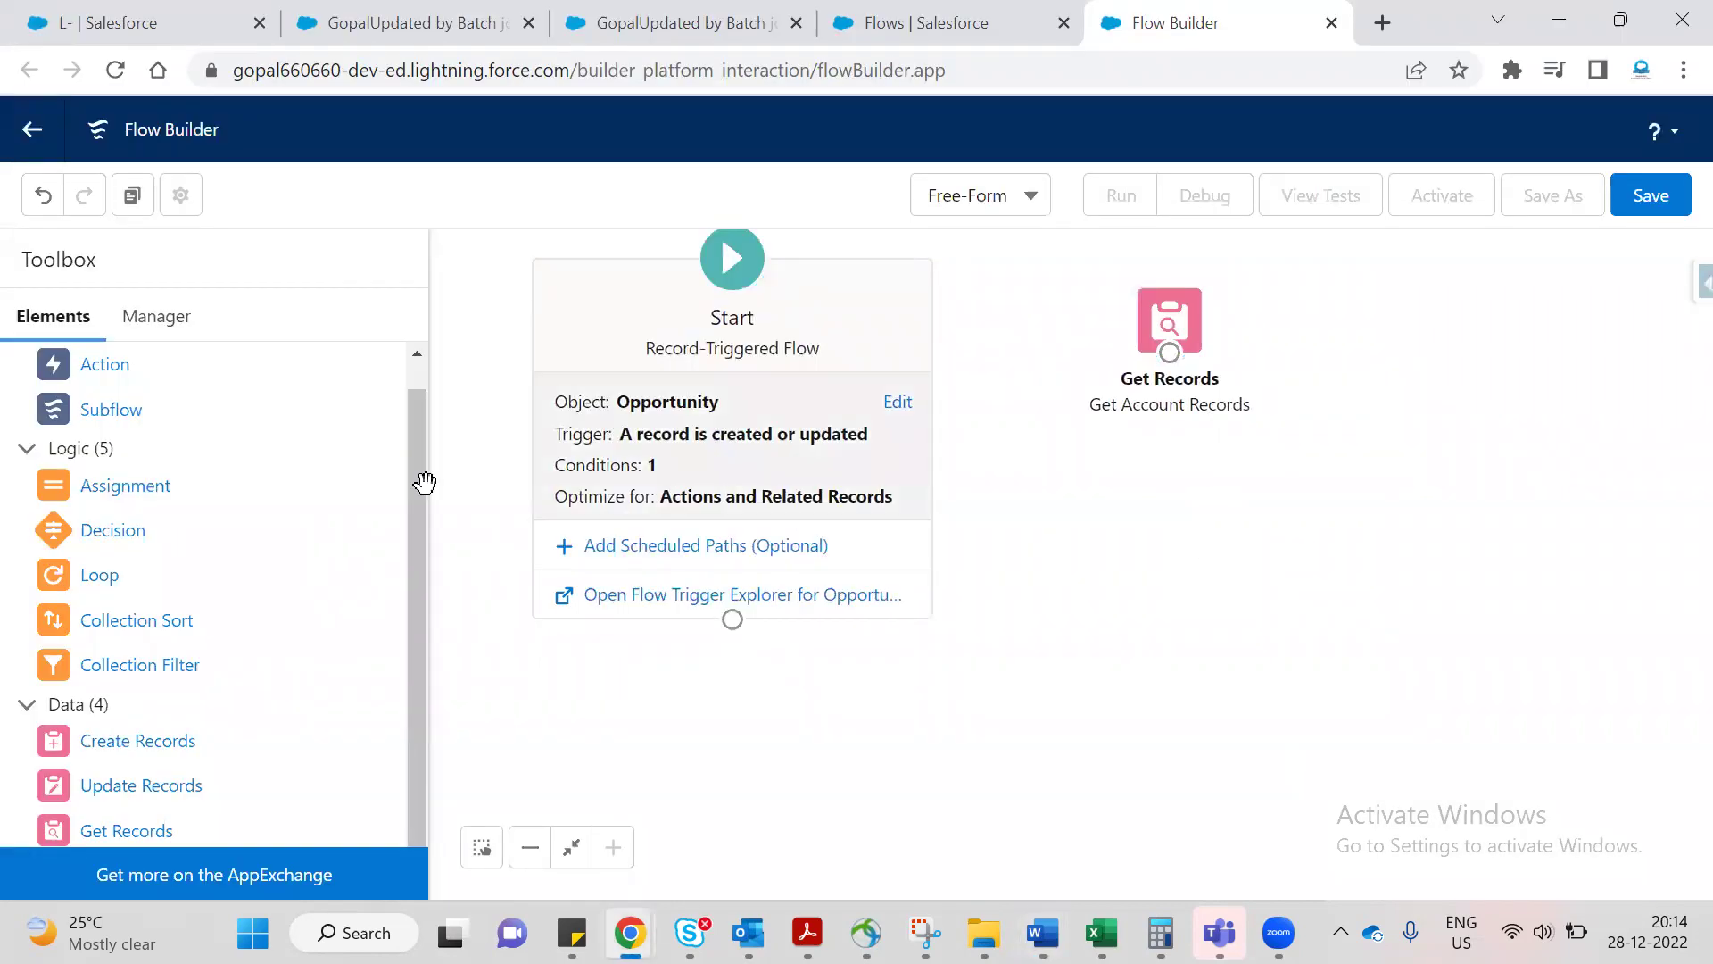
Add a Decision element labelled "Check Account type is not Customer" below the Get Records element.
left_click_drag(130, 543, 1116, 490)
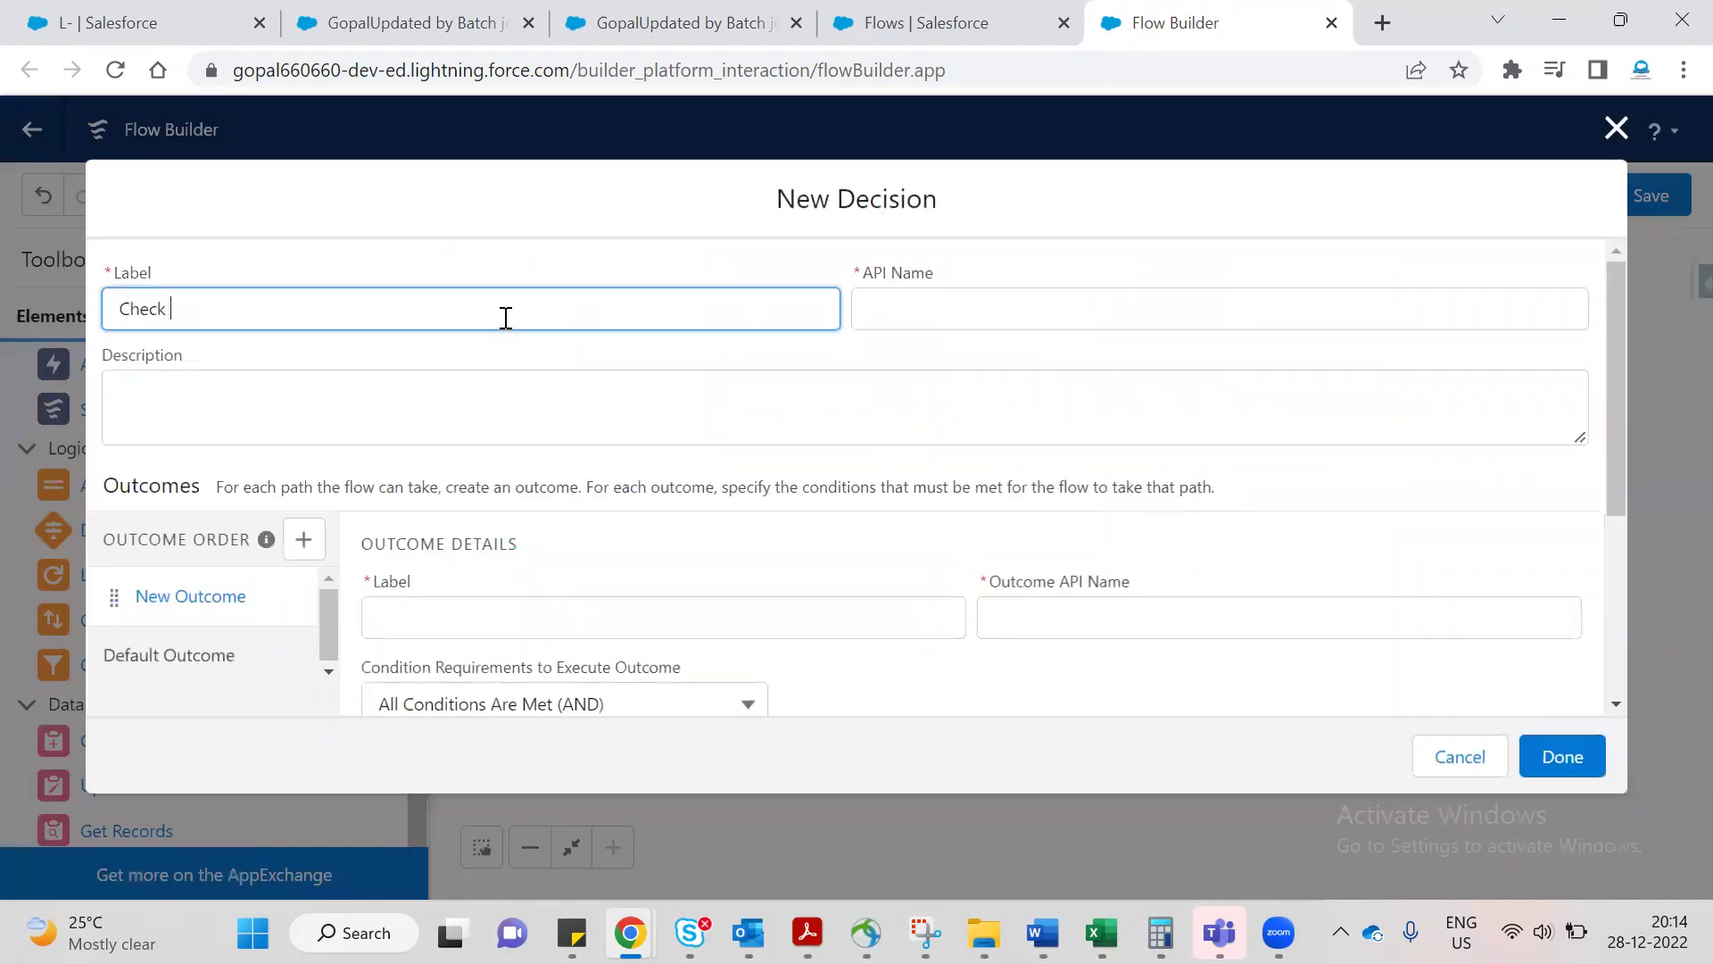
type("Check Accouint")
key("BackSpace")
key("BackSpace")
key("BackSpace")
key("BackSpace")
type("mer")
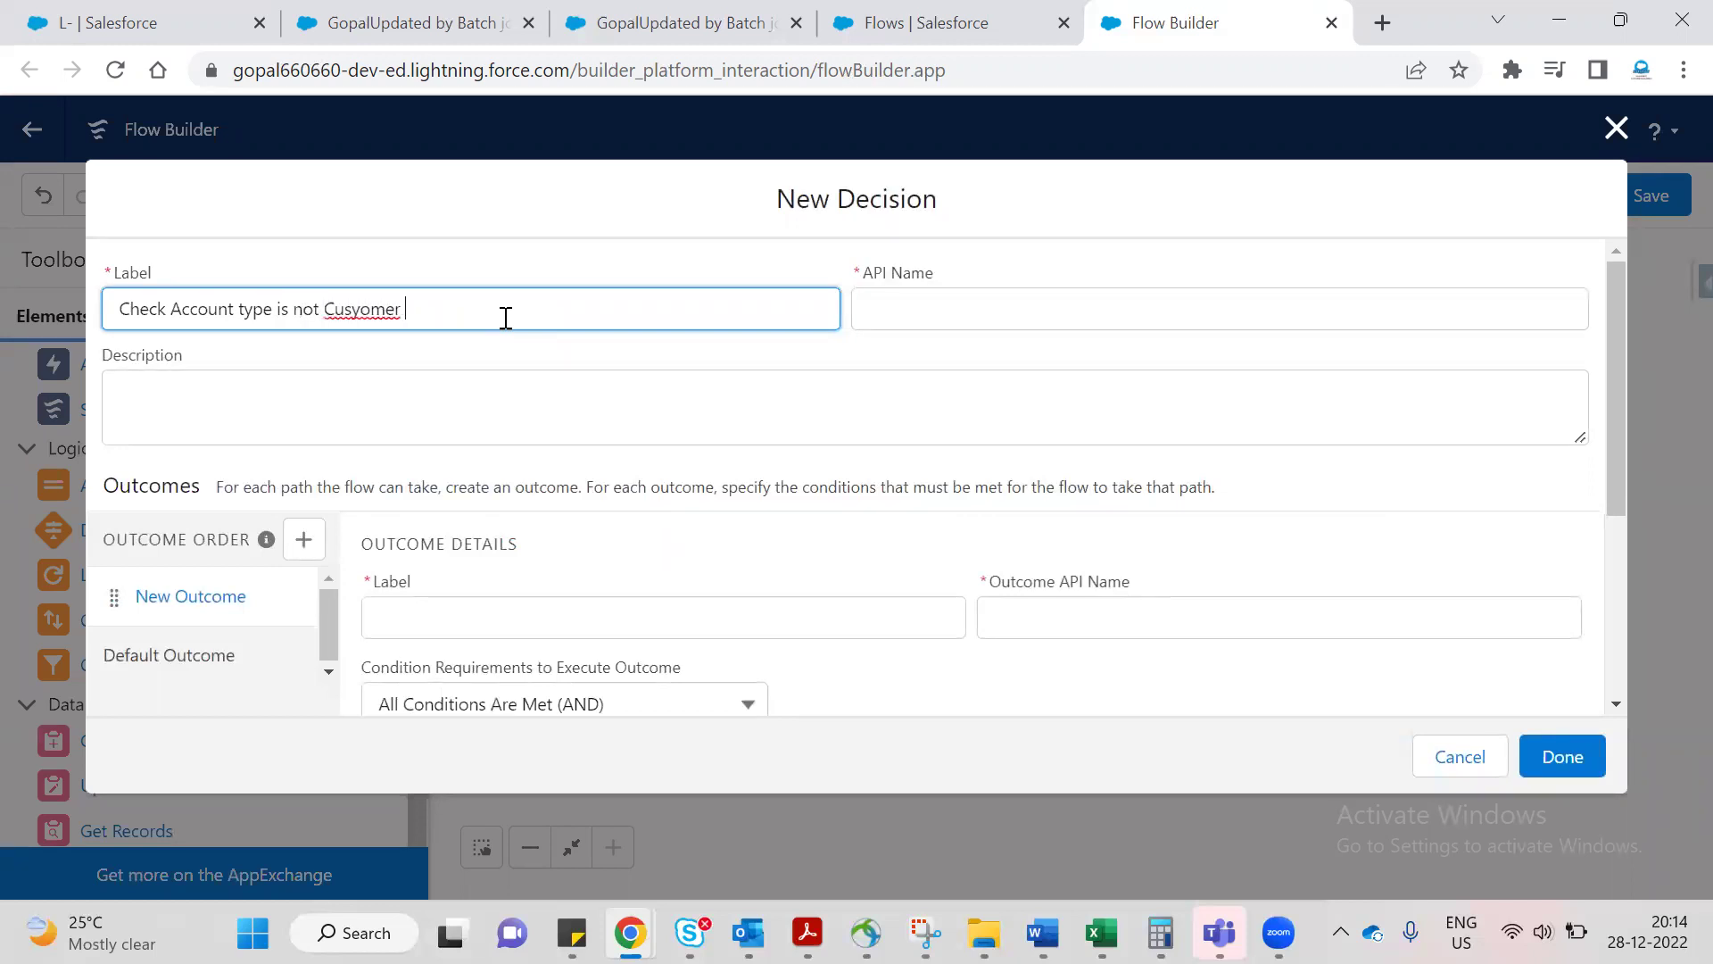
right_click(357, 308)
left_click(423, 335)
left_click(489, 268)
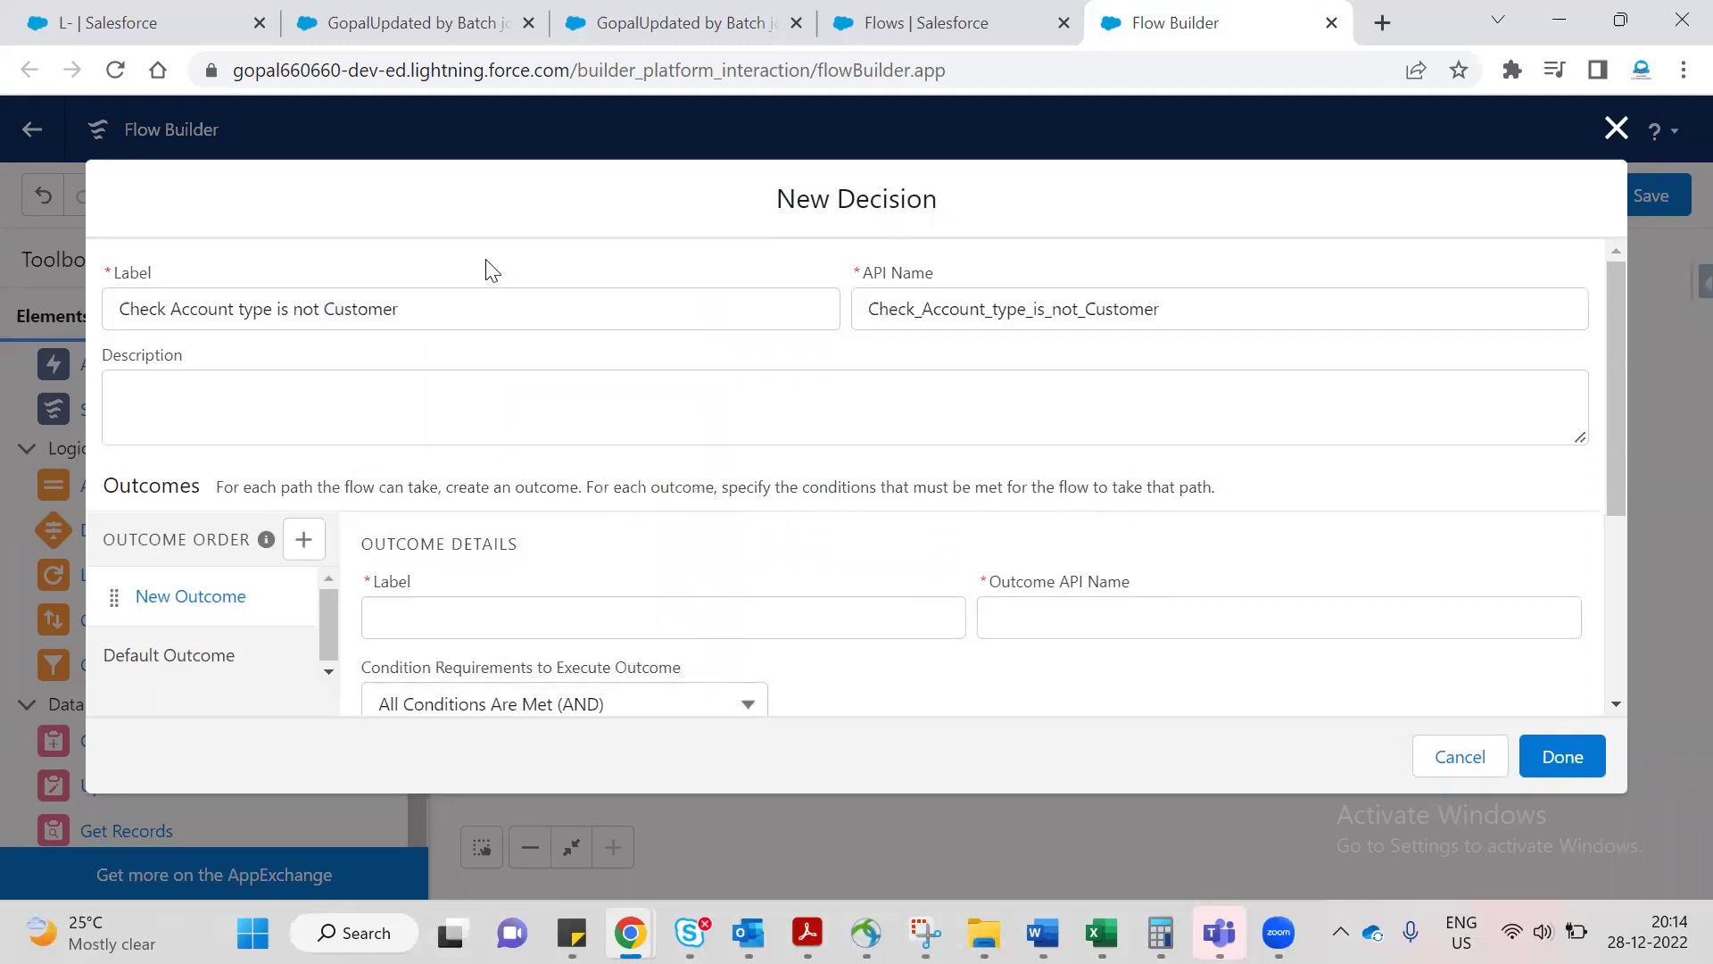
Label the new decision outcome "Check type customer or not", correcting the misspelled word.
scroll(704, 363, "down", 3)
left_click(559, 332)
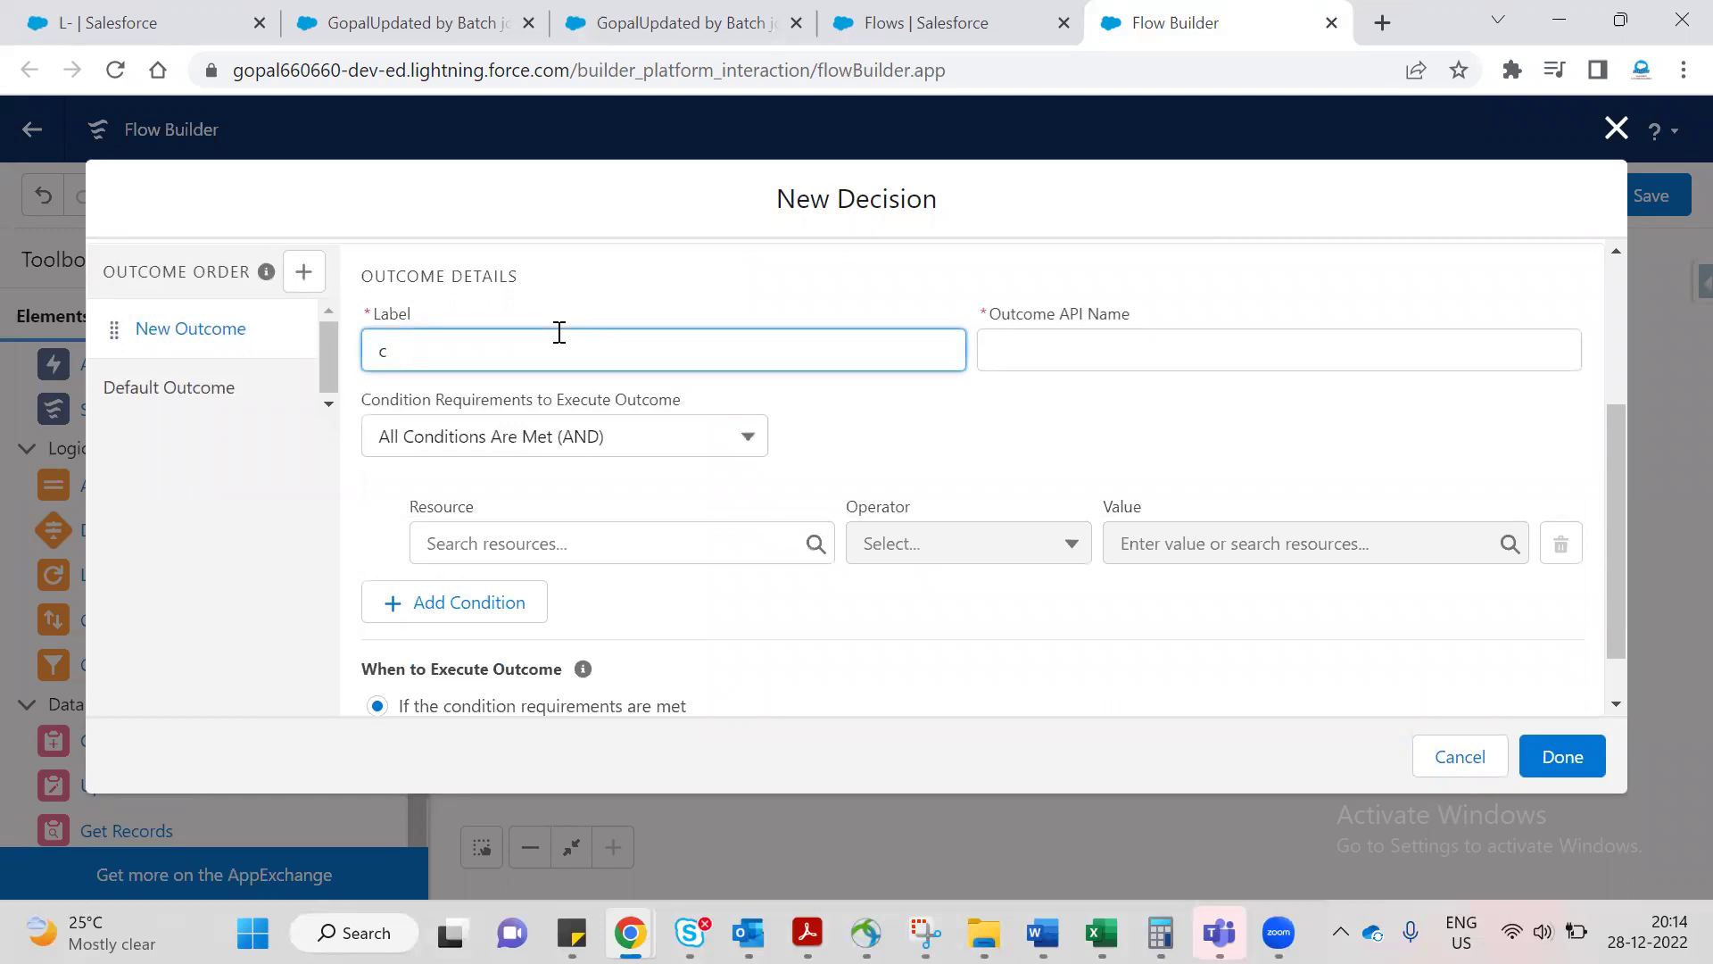
type("Check tyope")
key("BackSpace")
key("BackSpace")
key("BackSpace")
type("poe")
type("sgtomer or not")
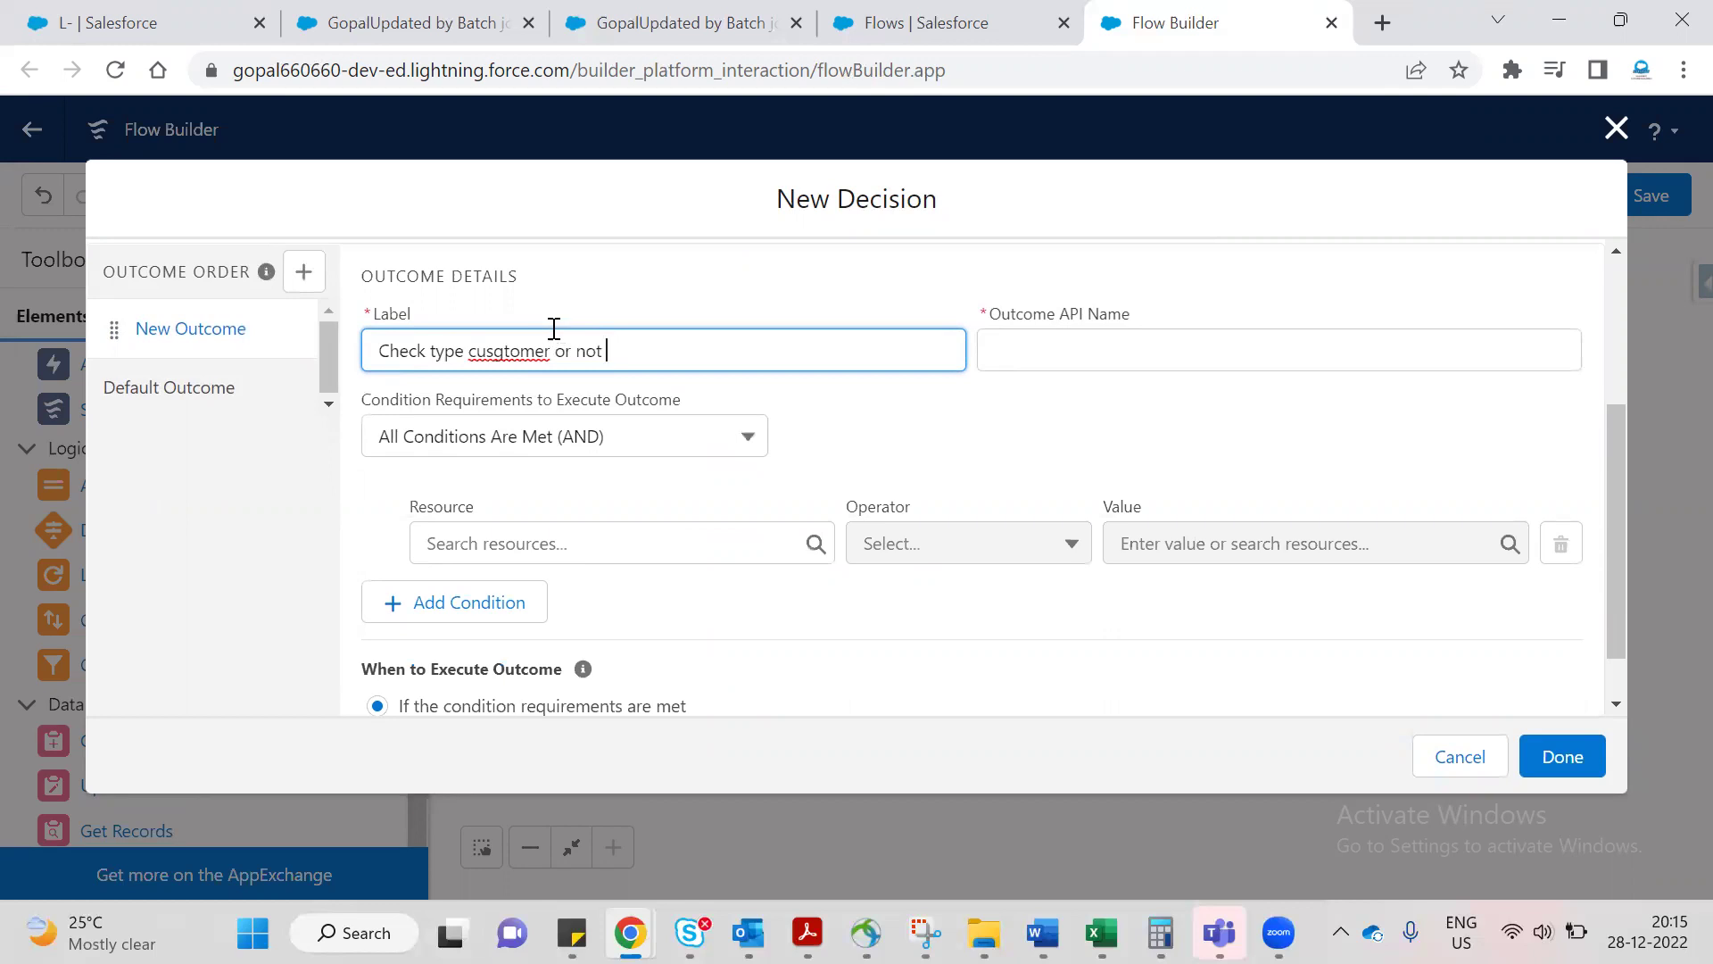
right_click(522, 366)
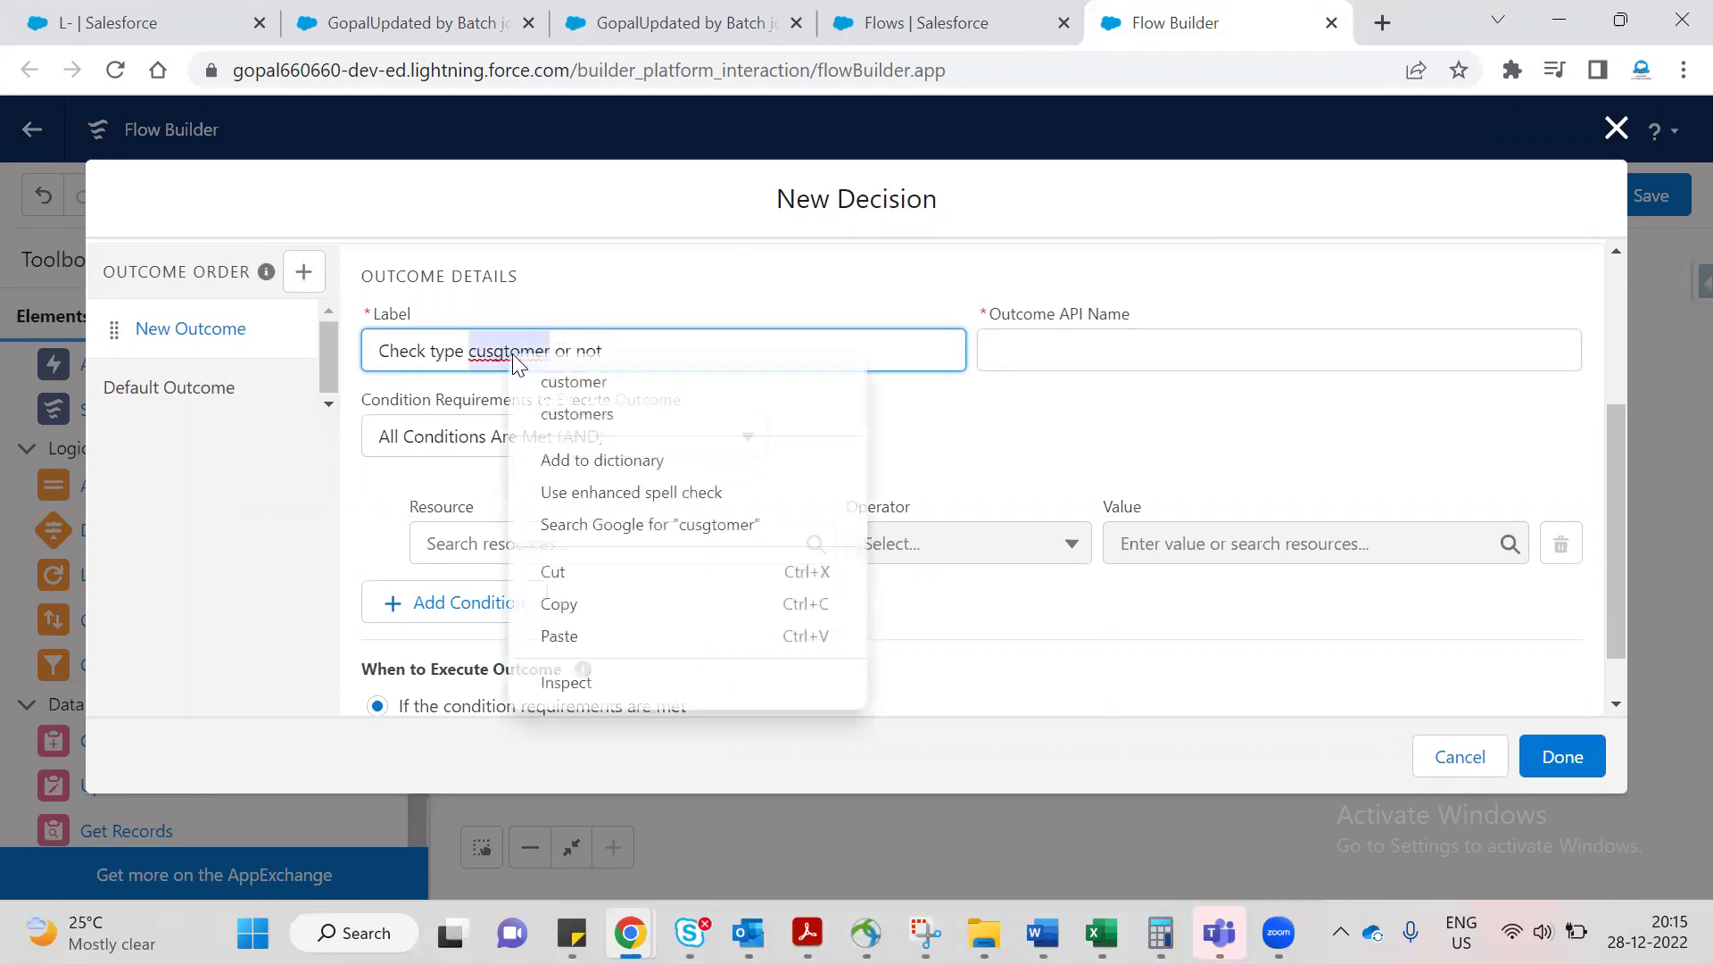
left_click(578, 391)
left_click(654, 308)
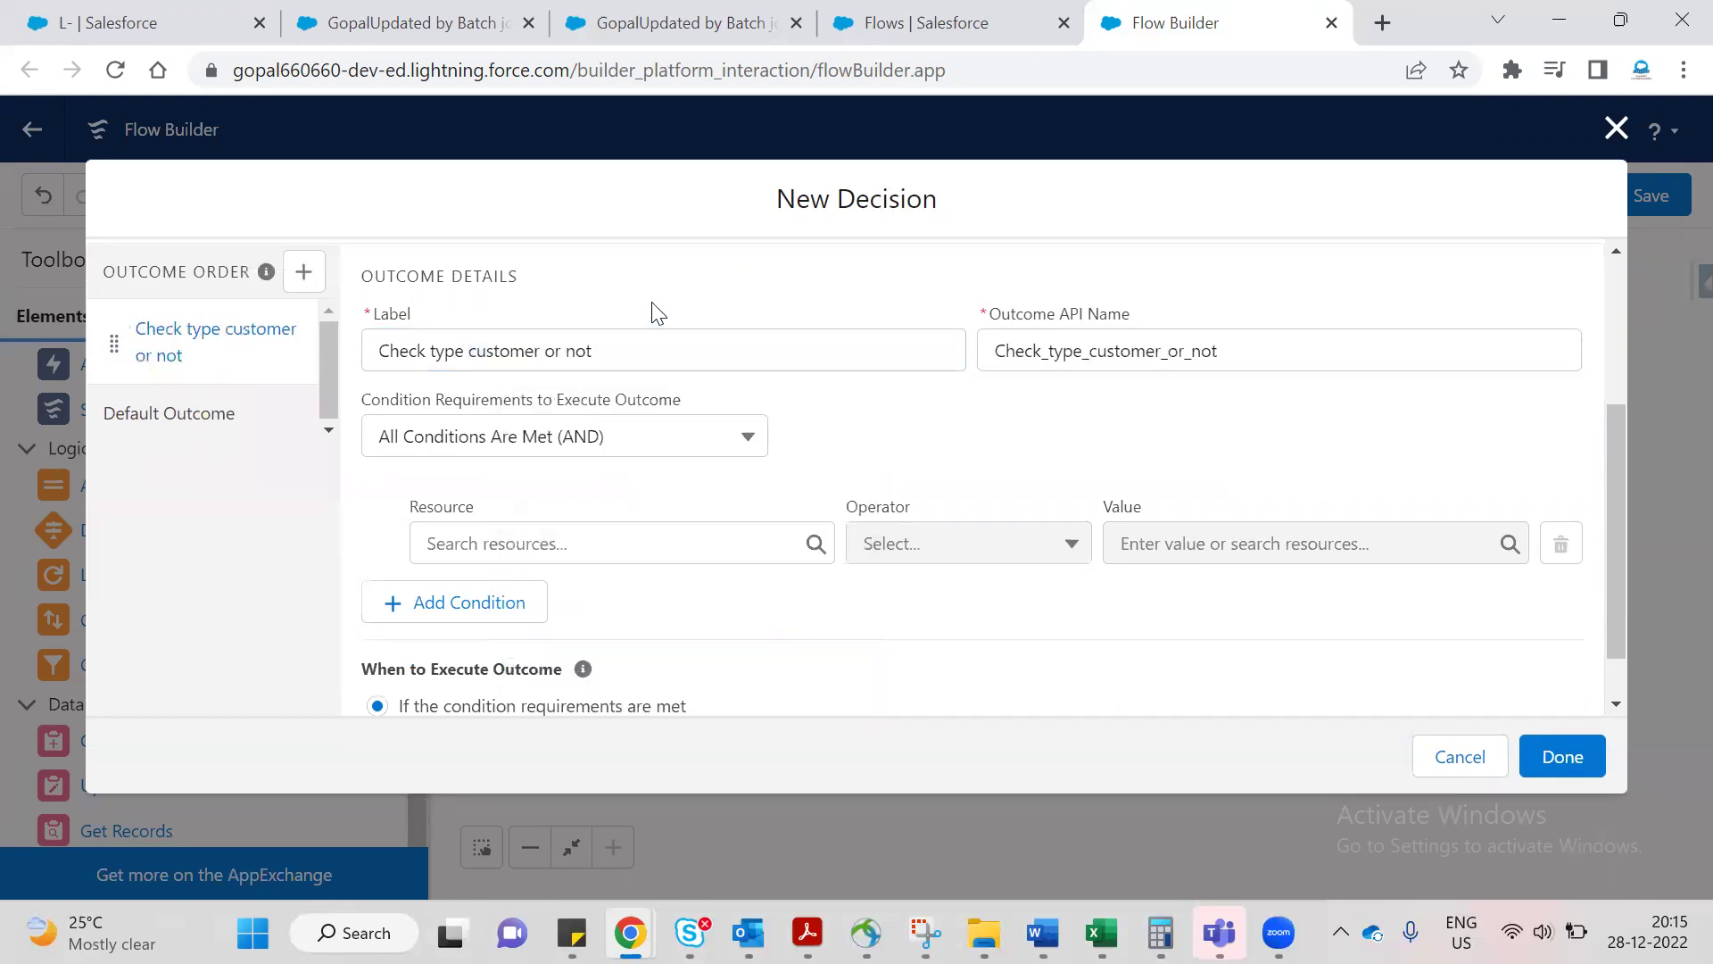
left_click(605, 546)
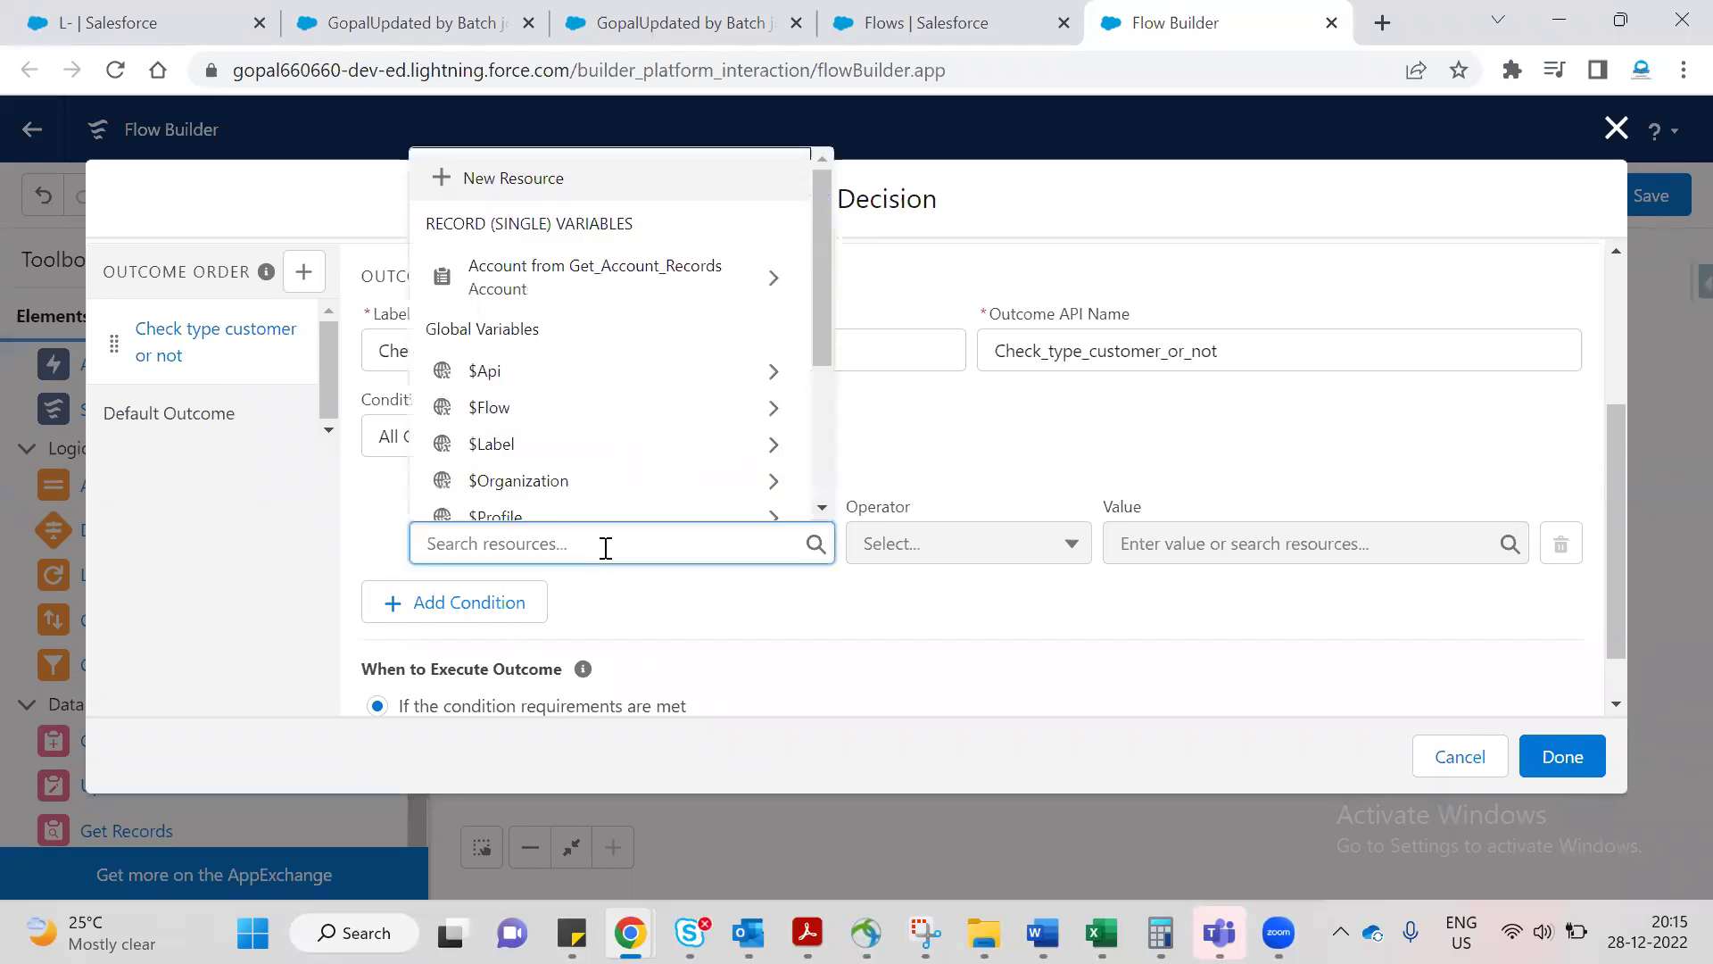
left_click(767, 629)
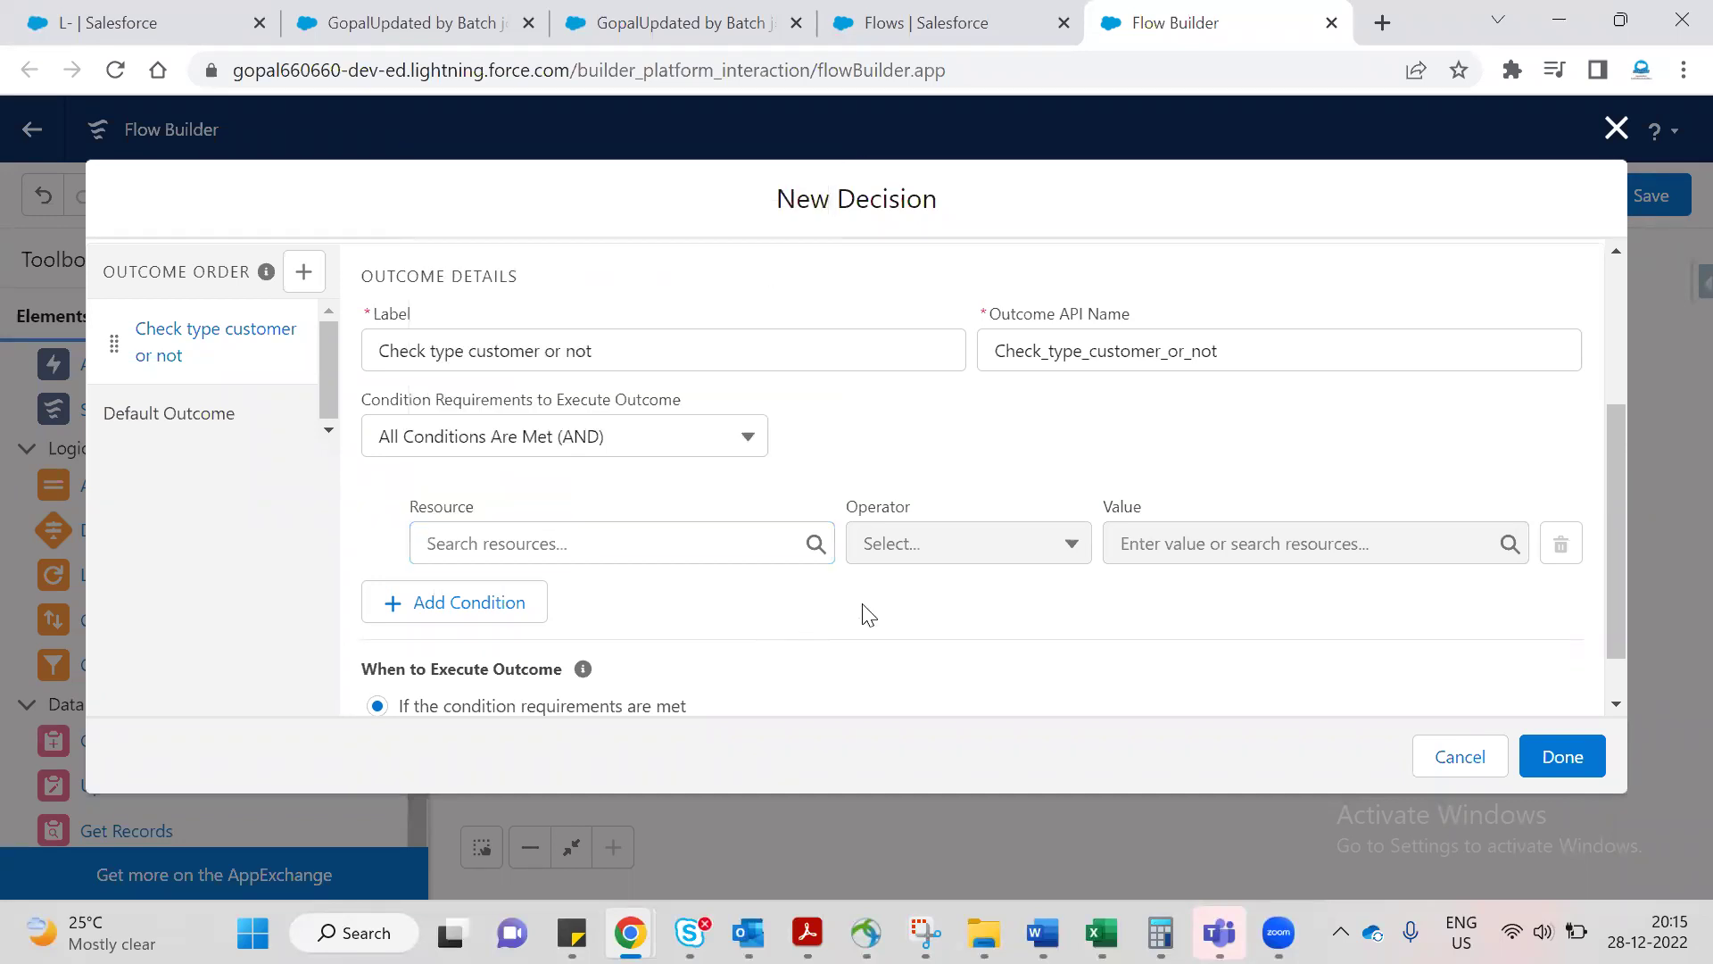
left_click(675, 550)
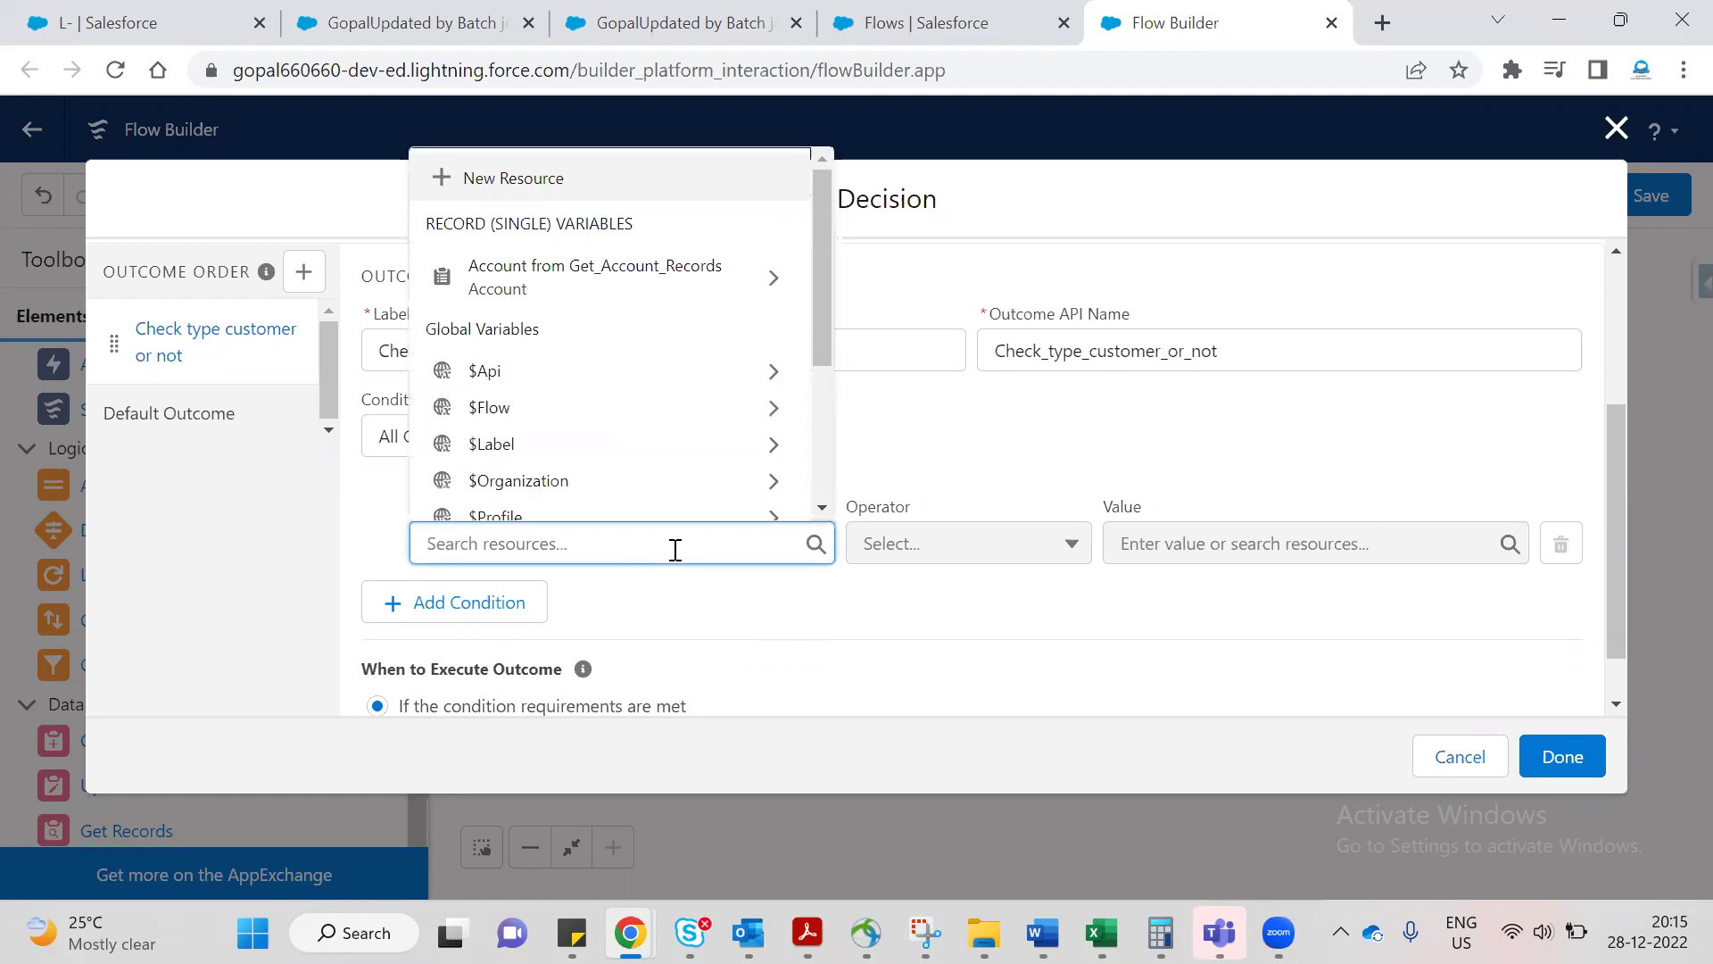
type("ty")
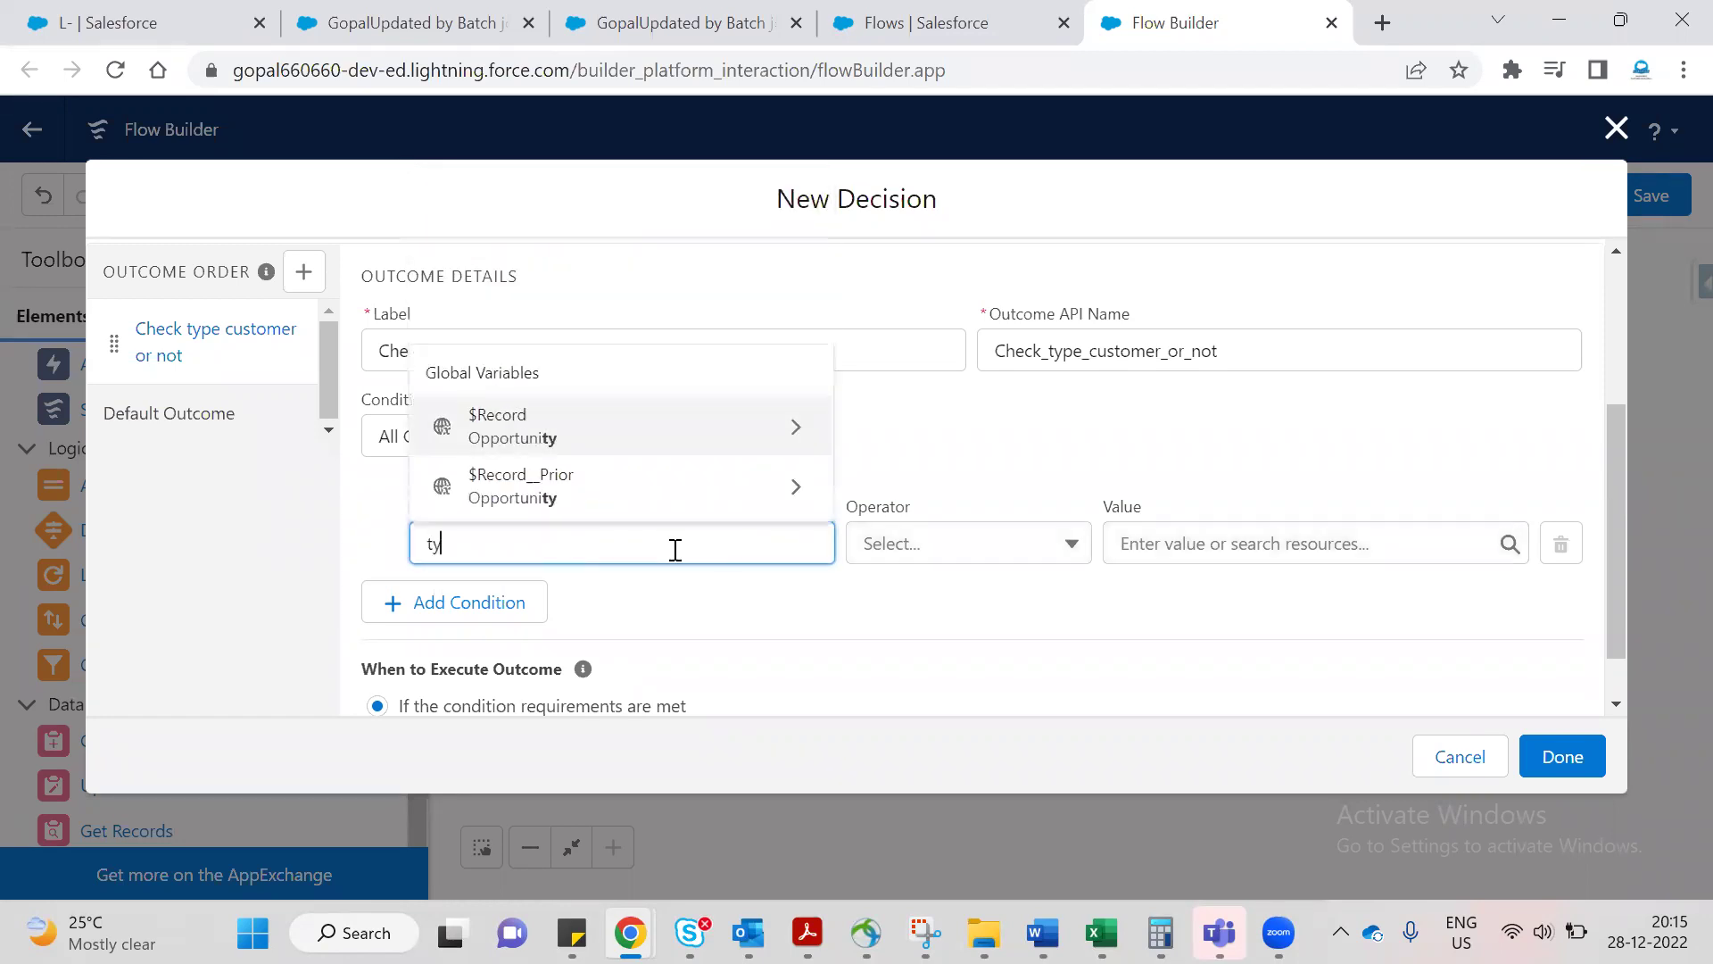
key("BackSpace")
key("BackSpace")
type("id")
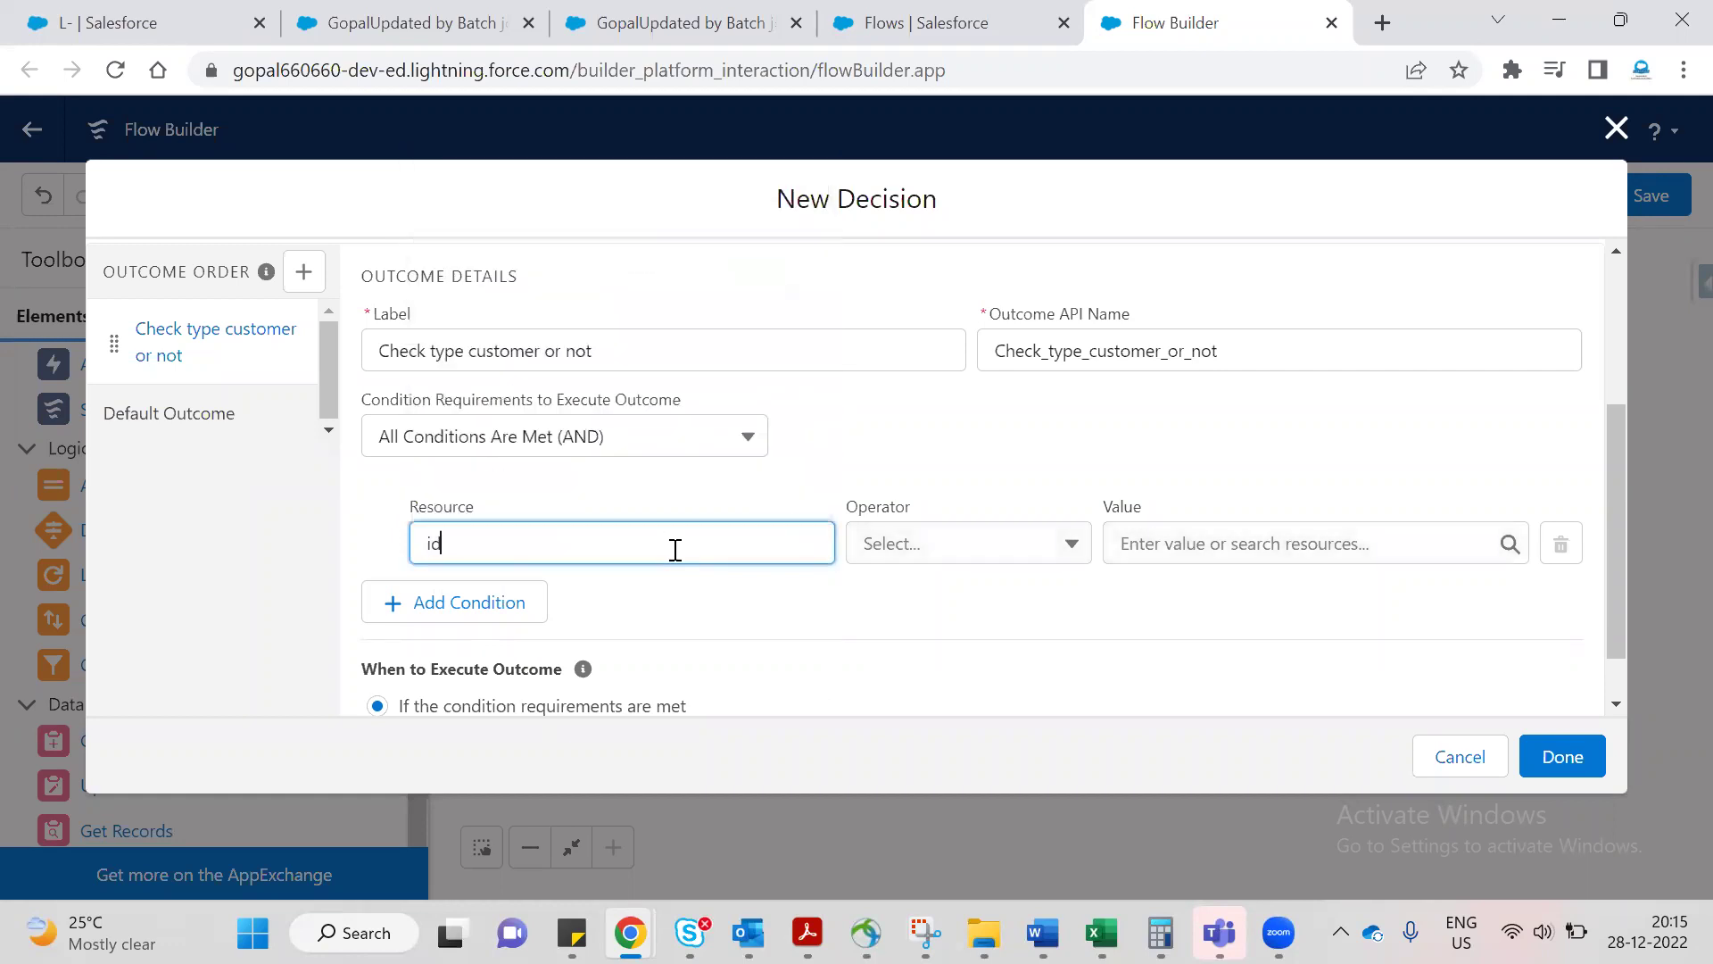
key("Tab")
left_click(594, 540)
key("BackSpace")
key("BackSpace")
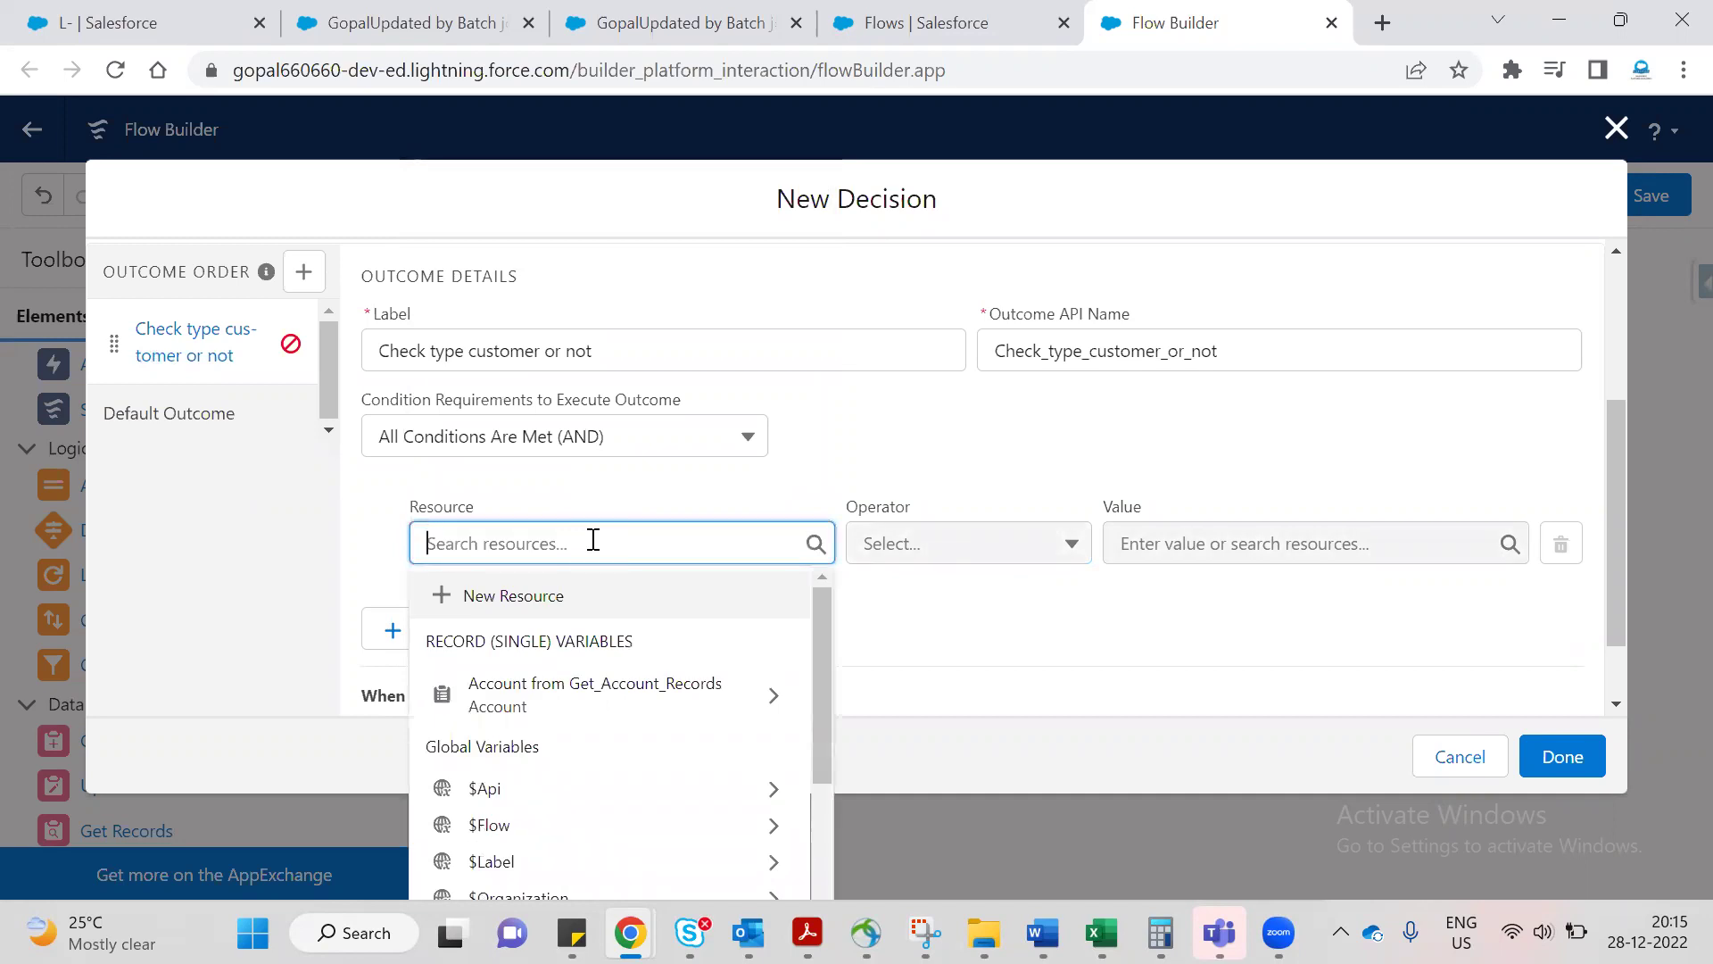
scroll(839, 450, "up", 3)
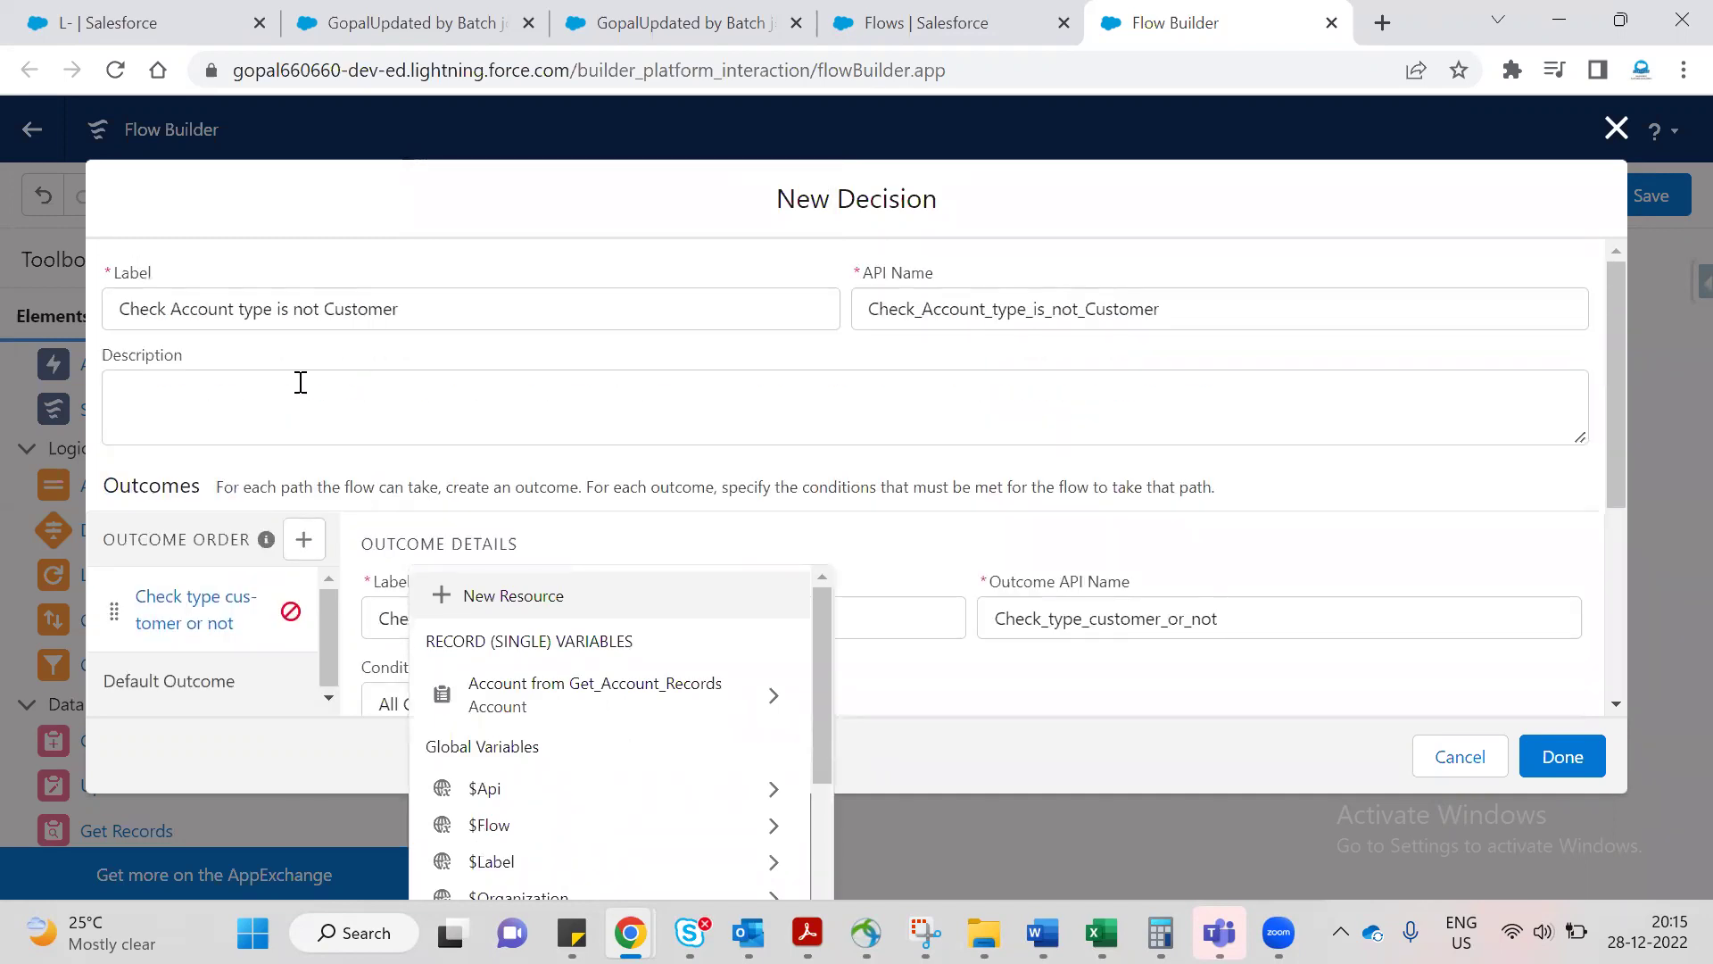
scroll(1044, 415, "down", 3)
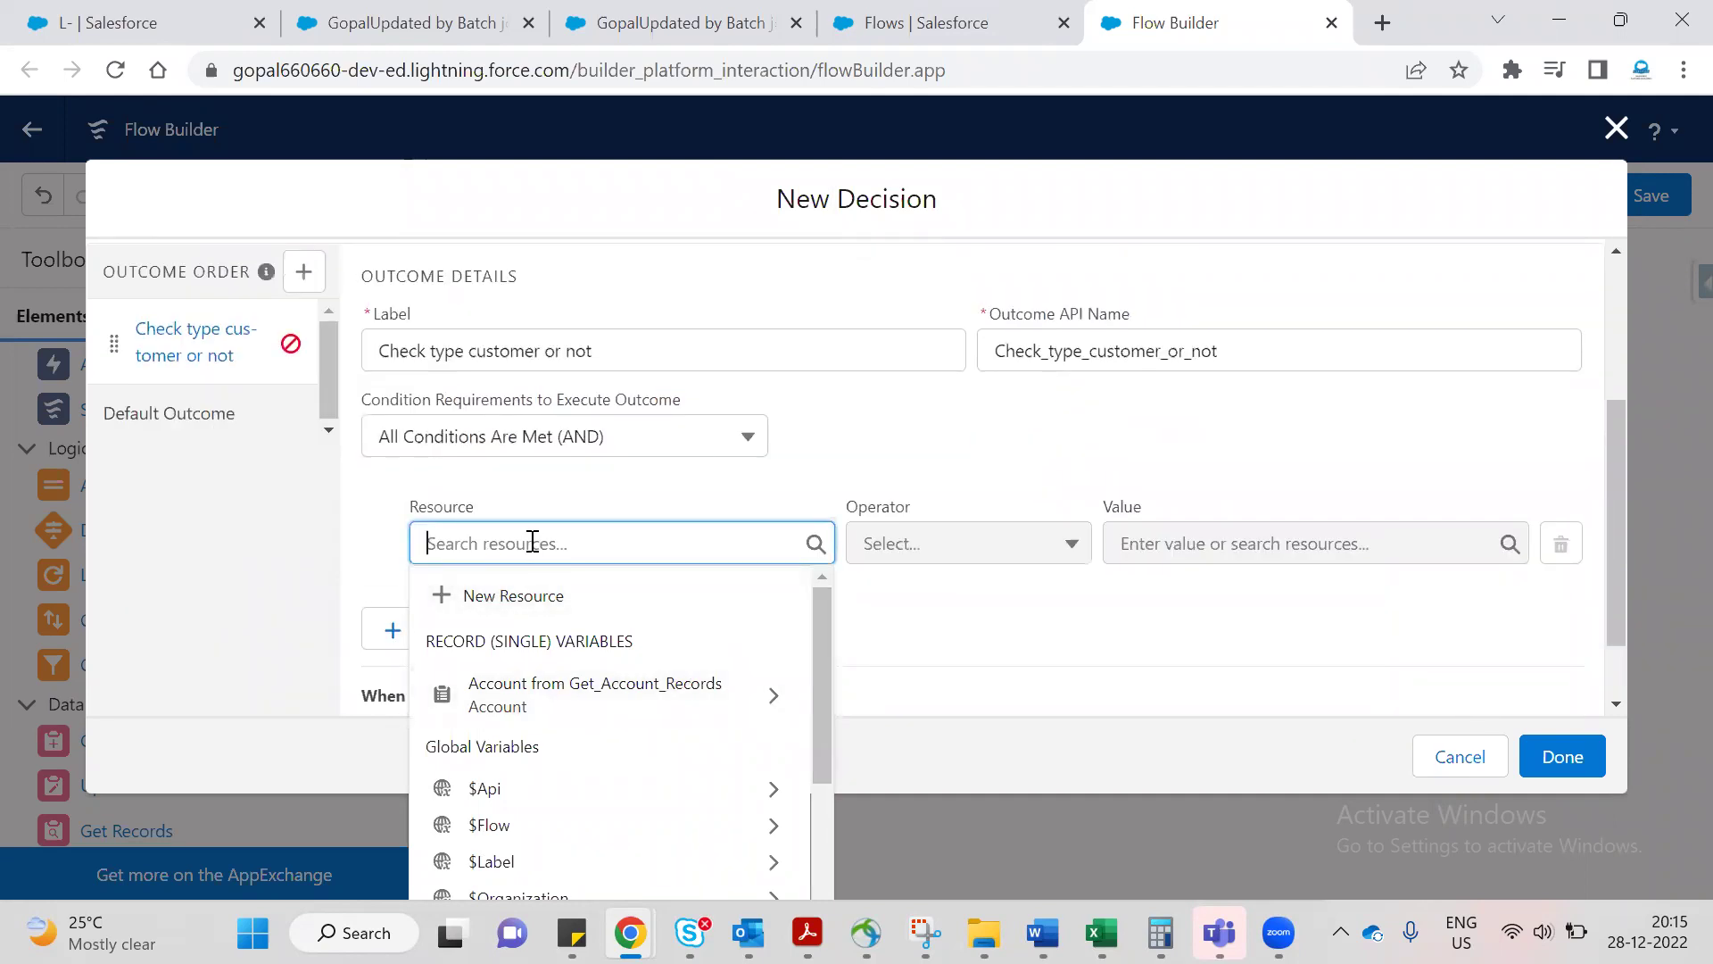
Set the outcome condition's resource to the Type field of the account from Get_Account_Records.
type("acc")
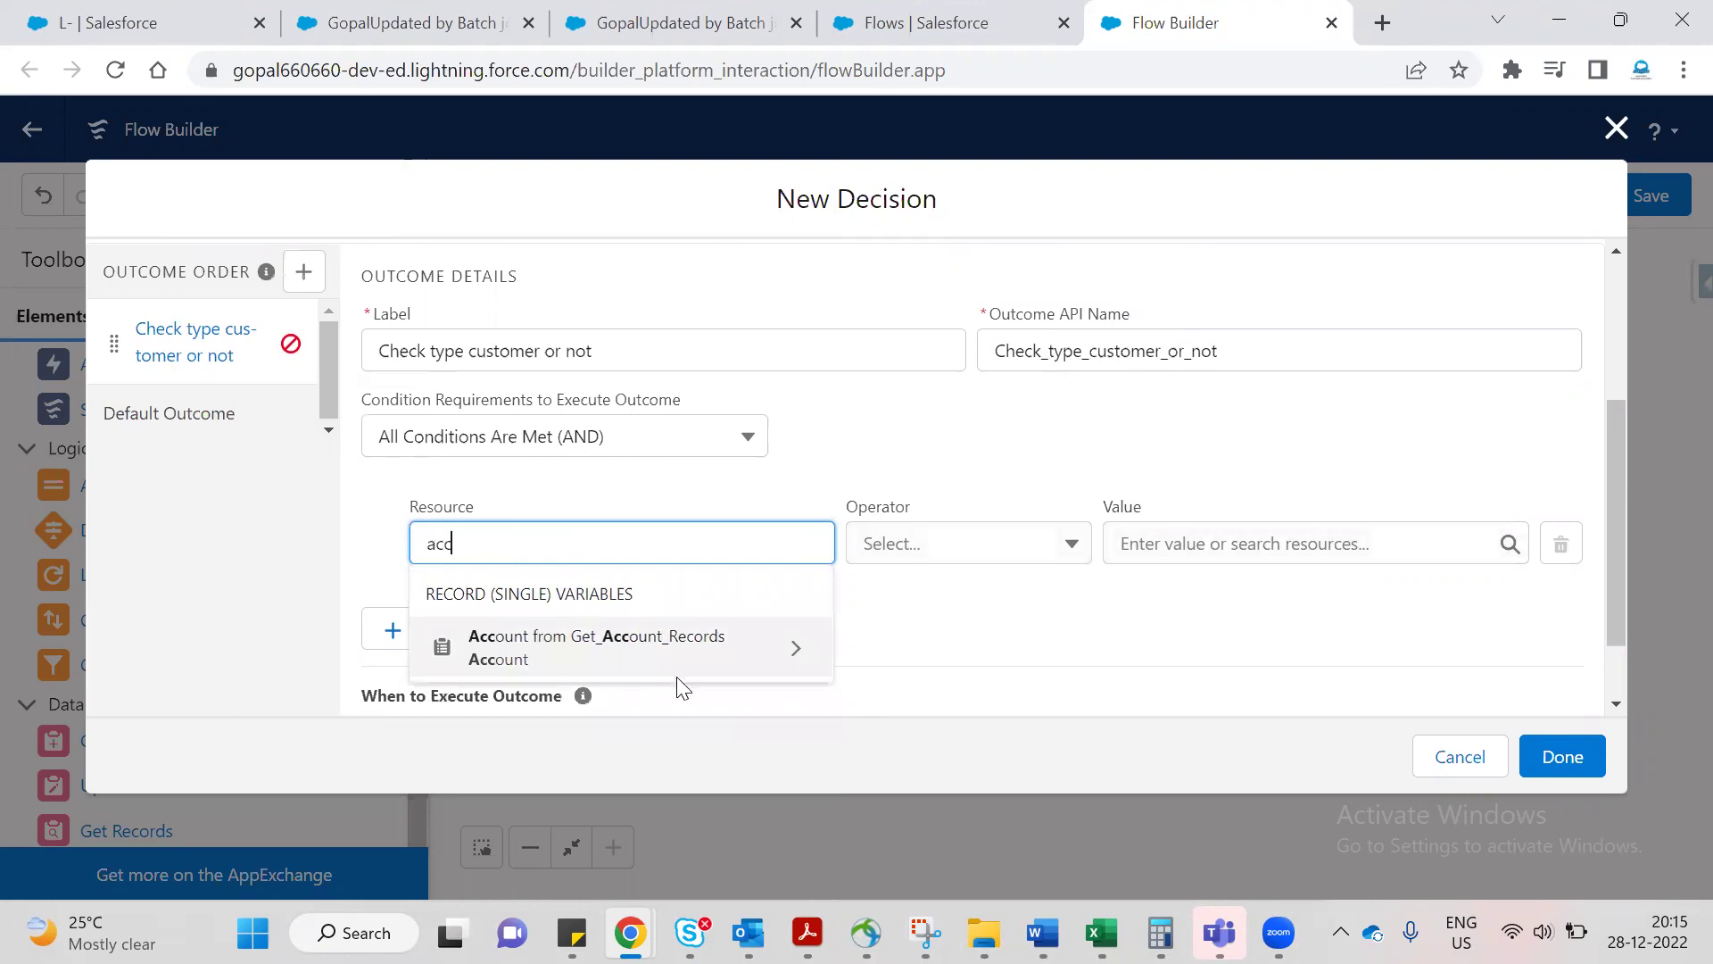
left_click(676, 666)
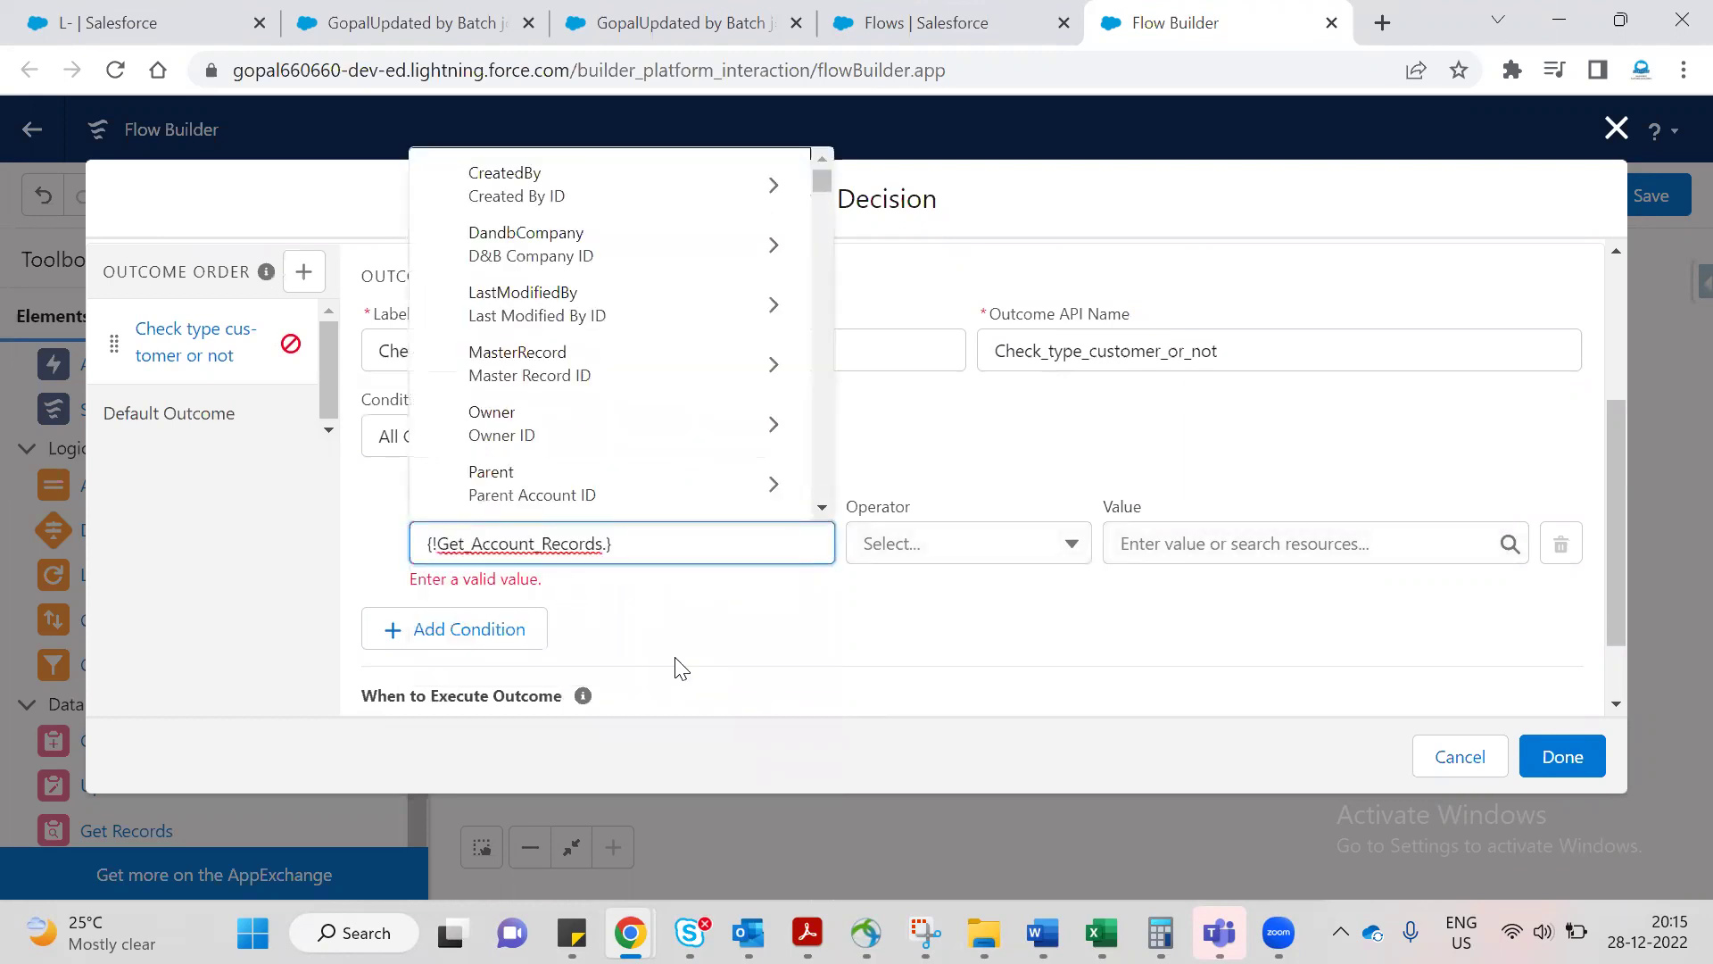
type("type")
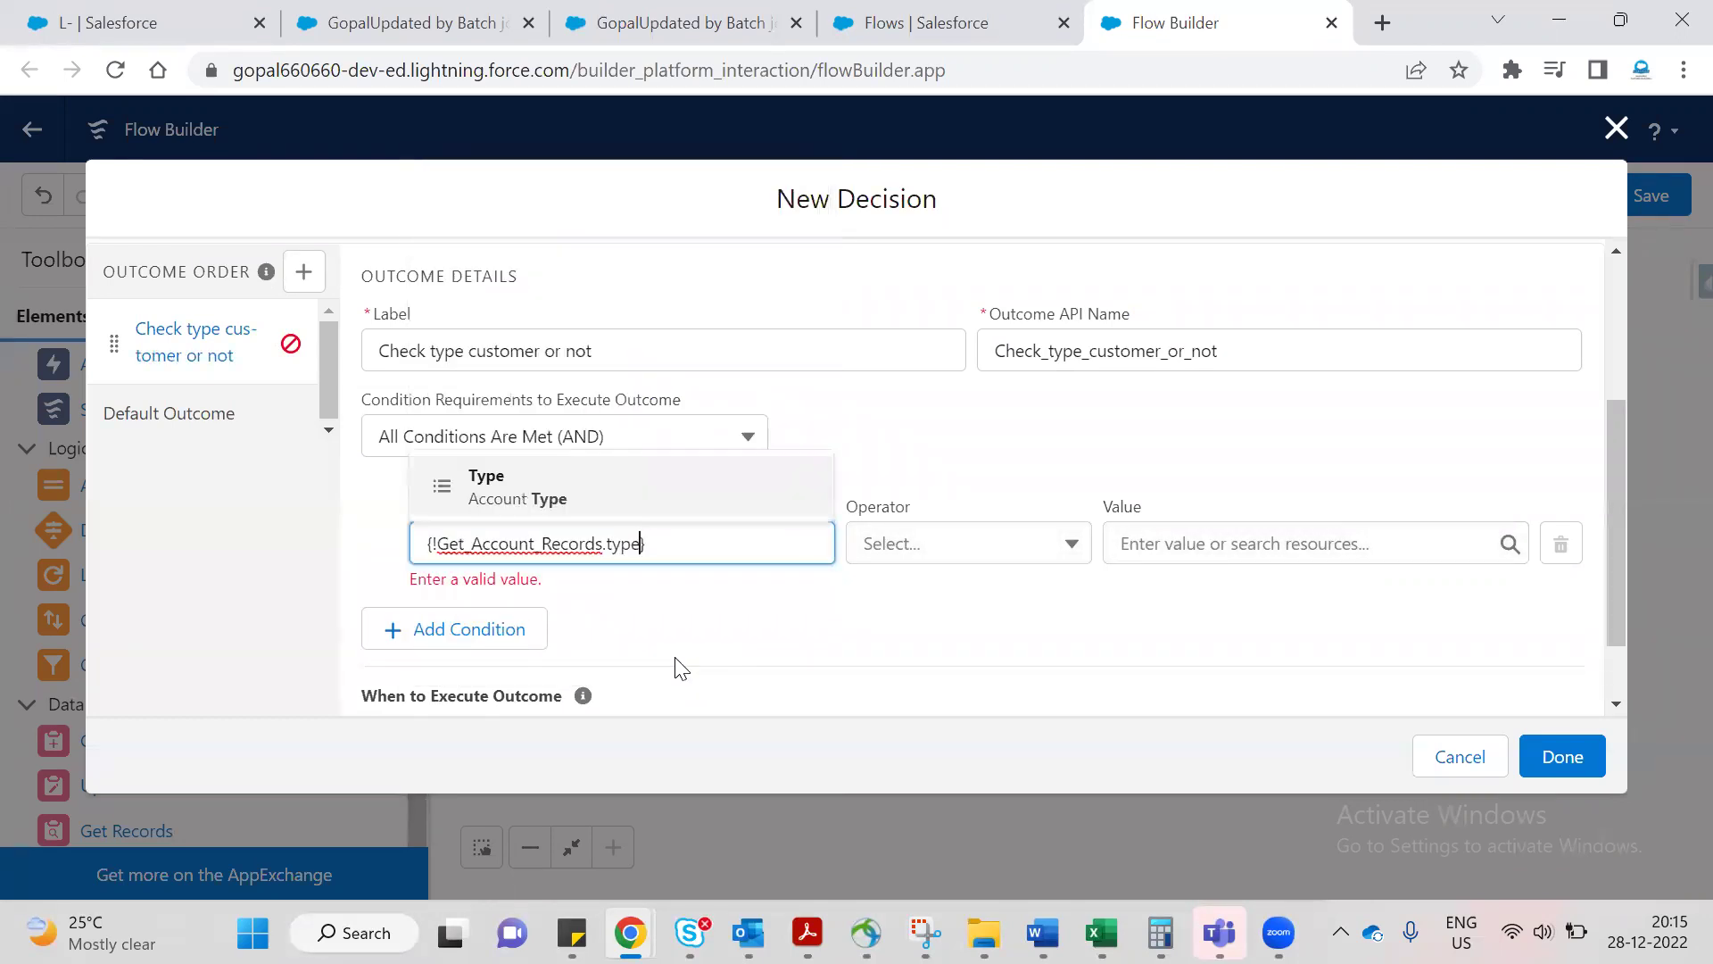
left_click(573, 511)
Complete the outcome condition with Does Not Equal and the value Customer, and finish the Decision element.
left_click(1204, 540)
scroll(1268, 409, "down", 2)
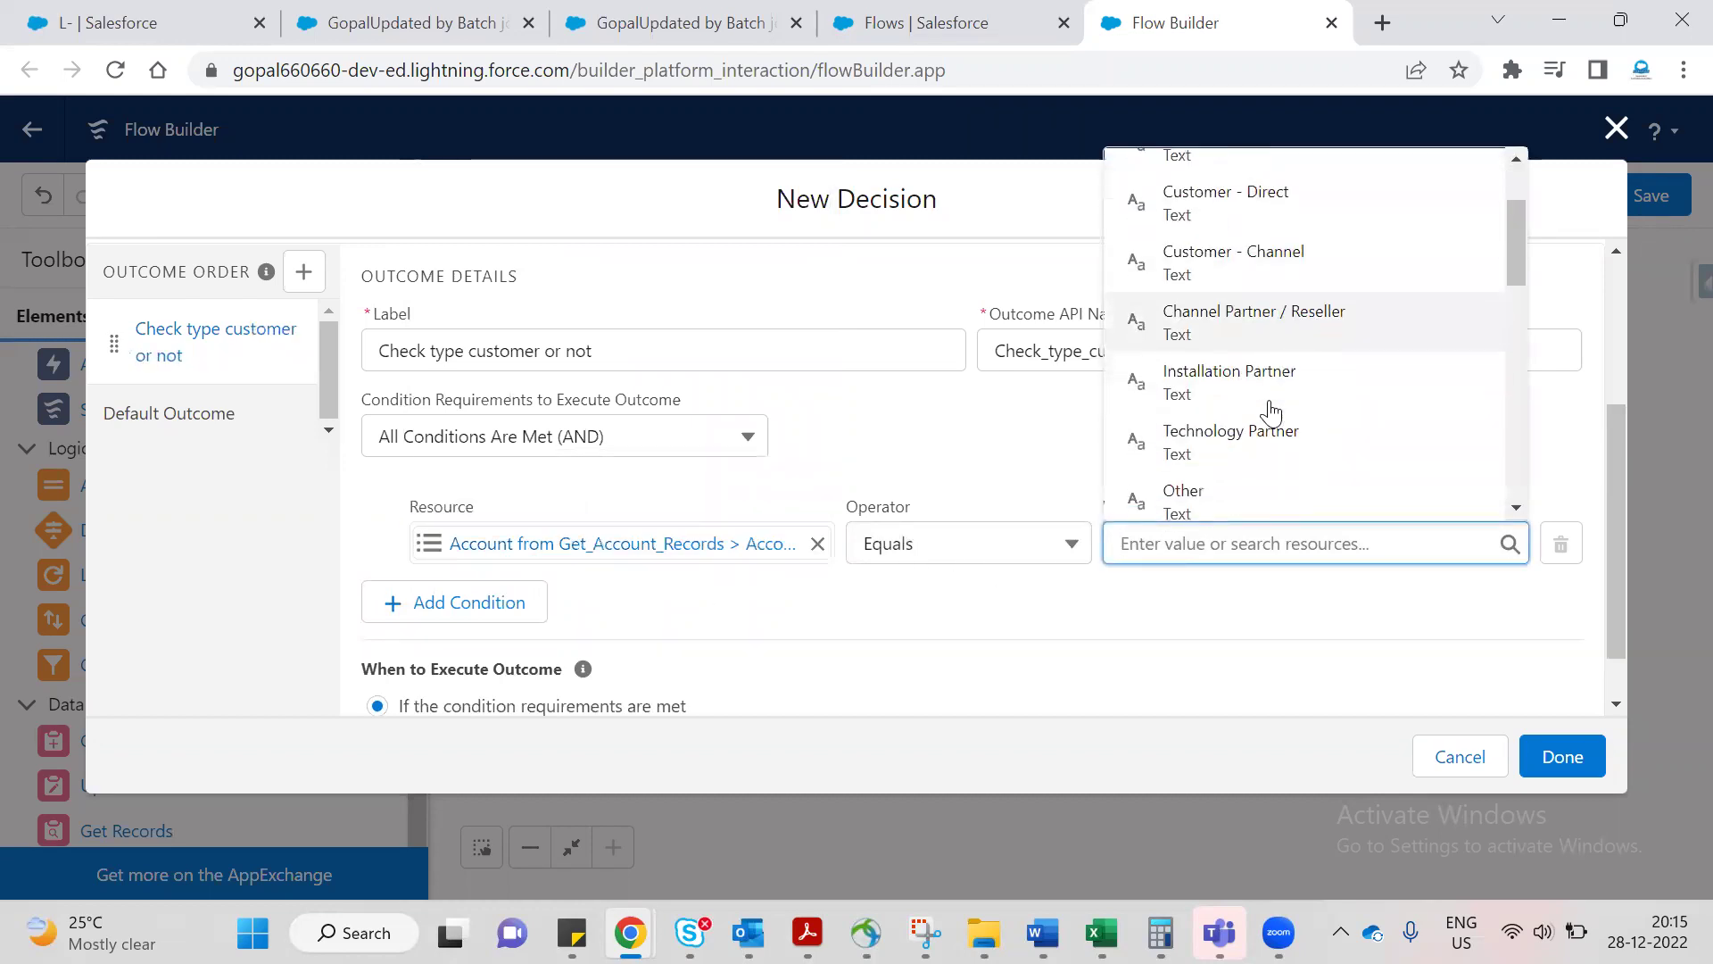
left_click(994, 563)
left_click(943, 551)
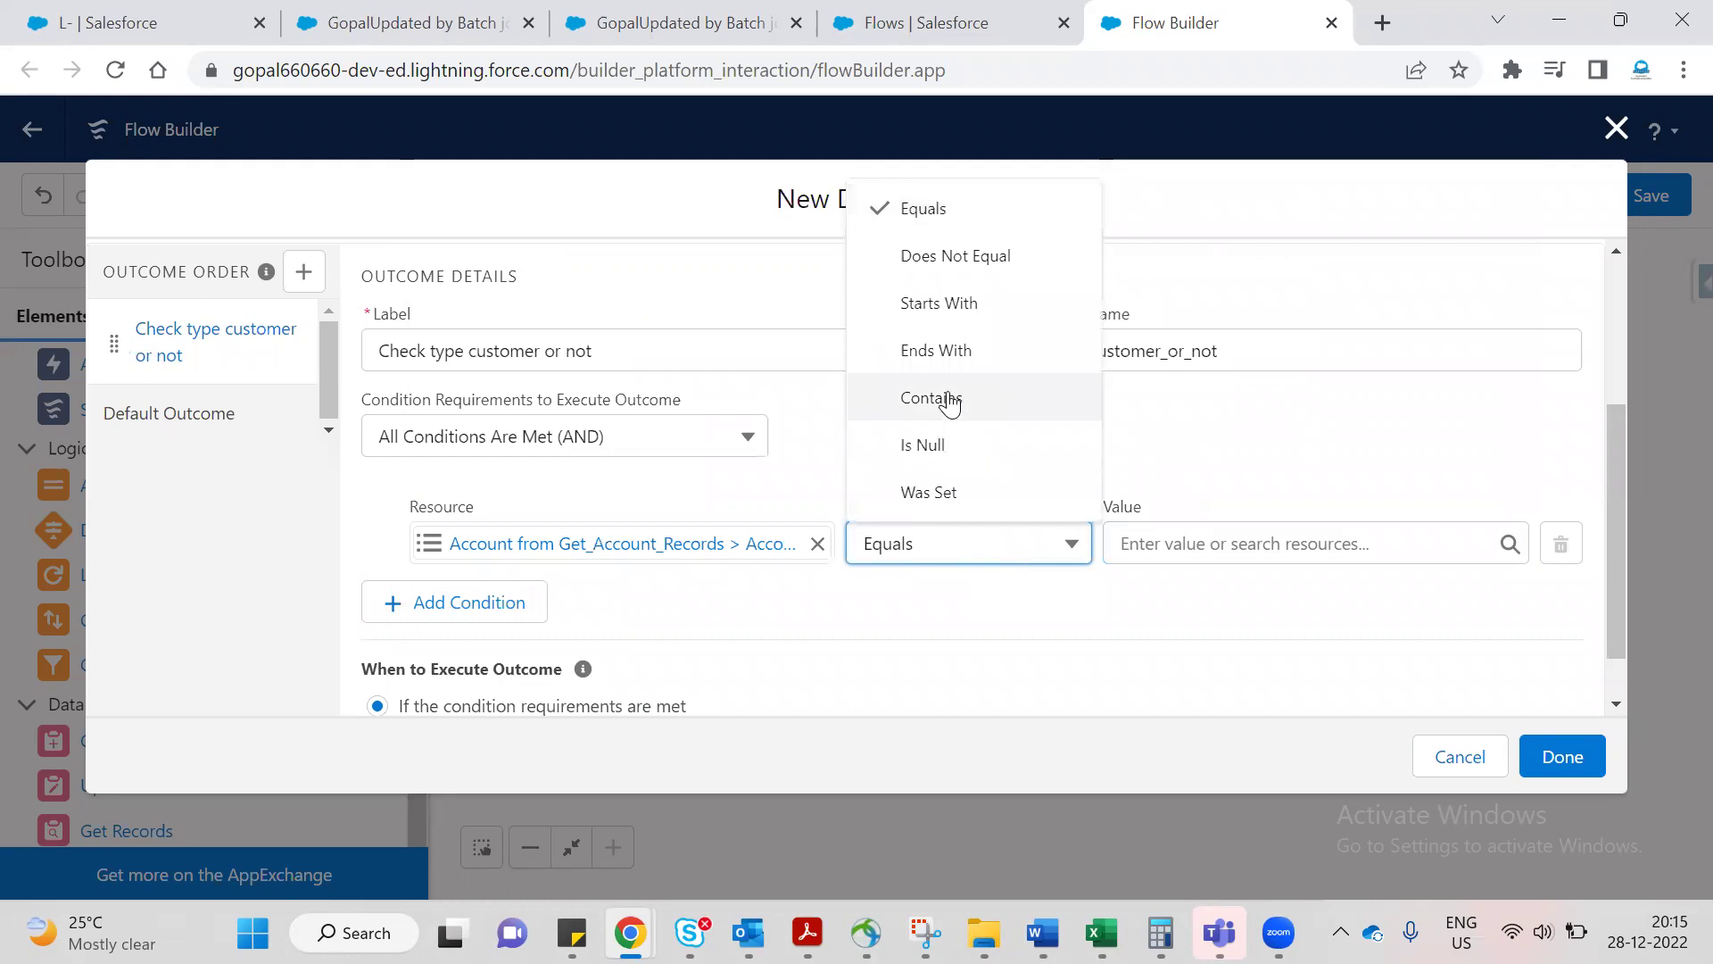
left_click(965, 257)
left_click(1223, 544)
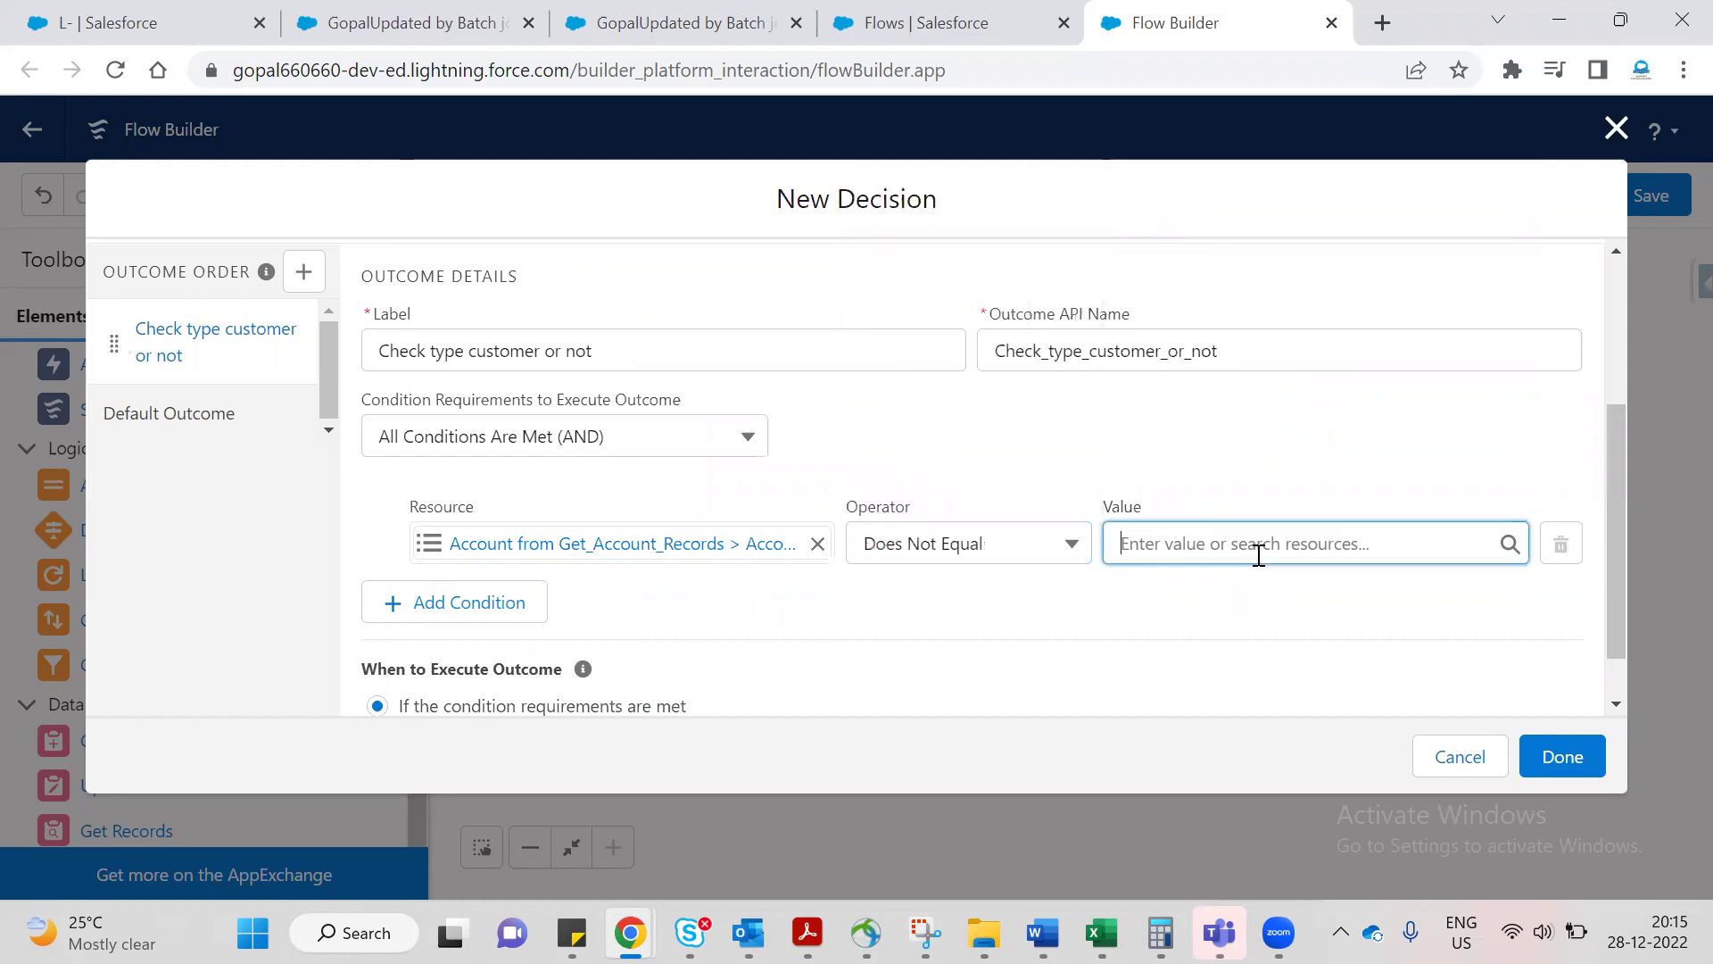
scroll(1323, 393, "down", 3)
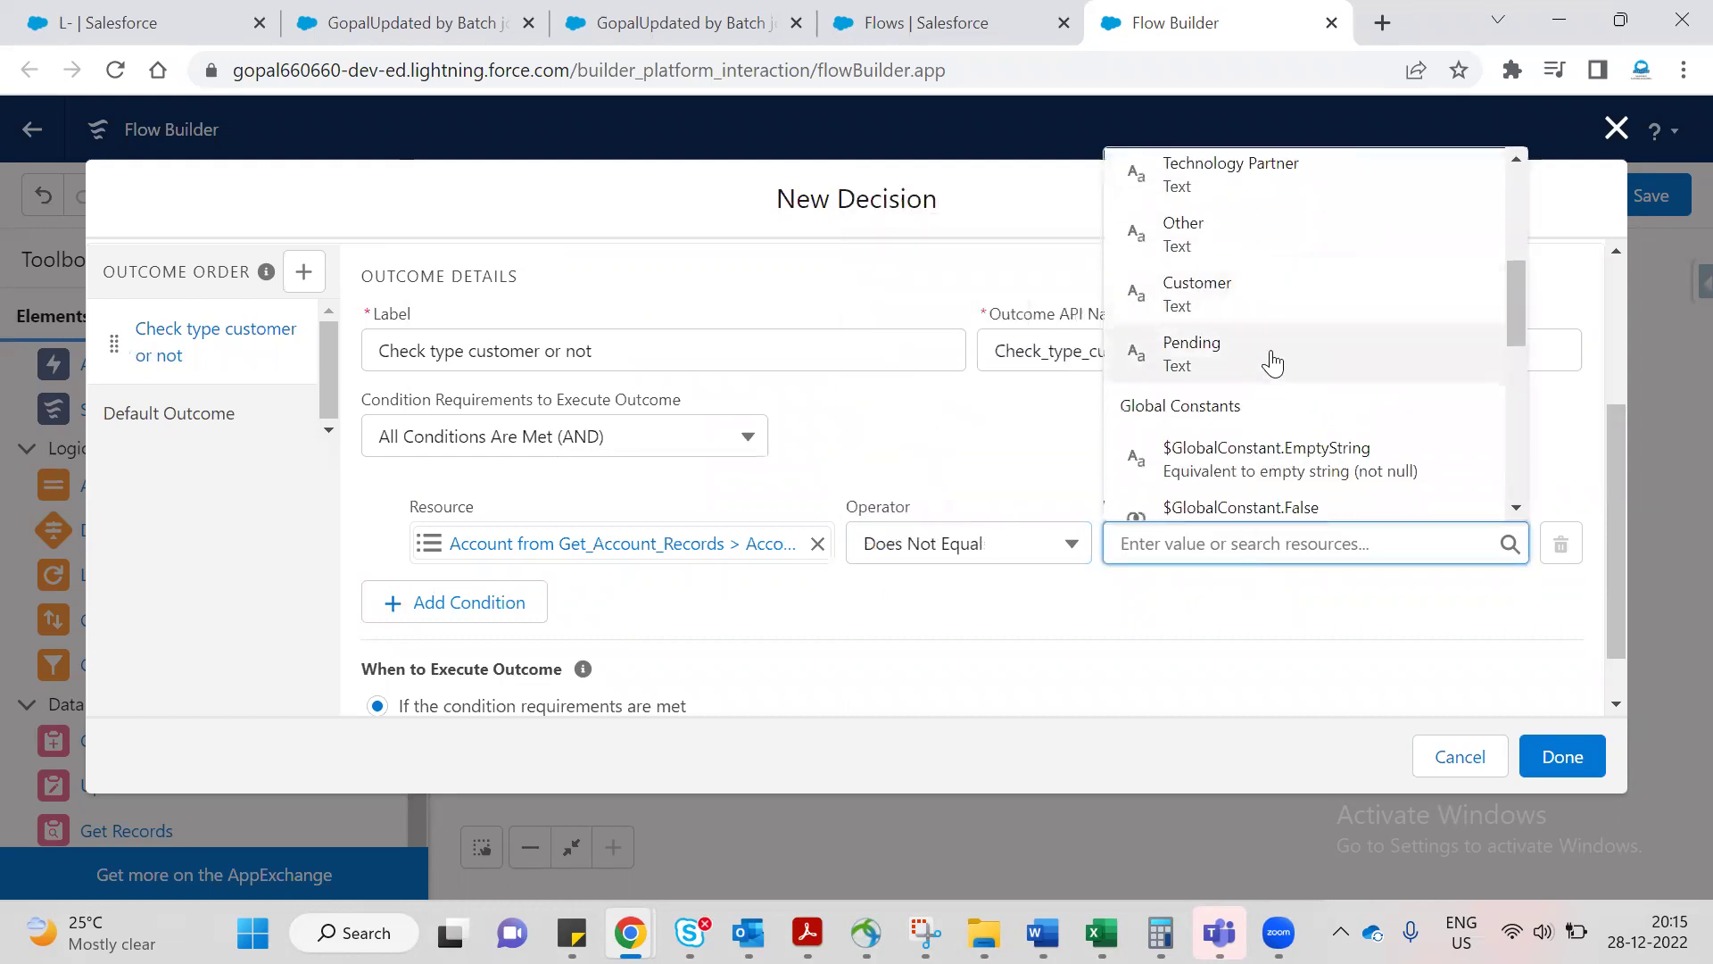
left_click(1233, 293)
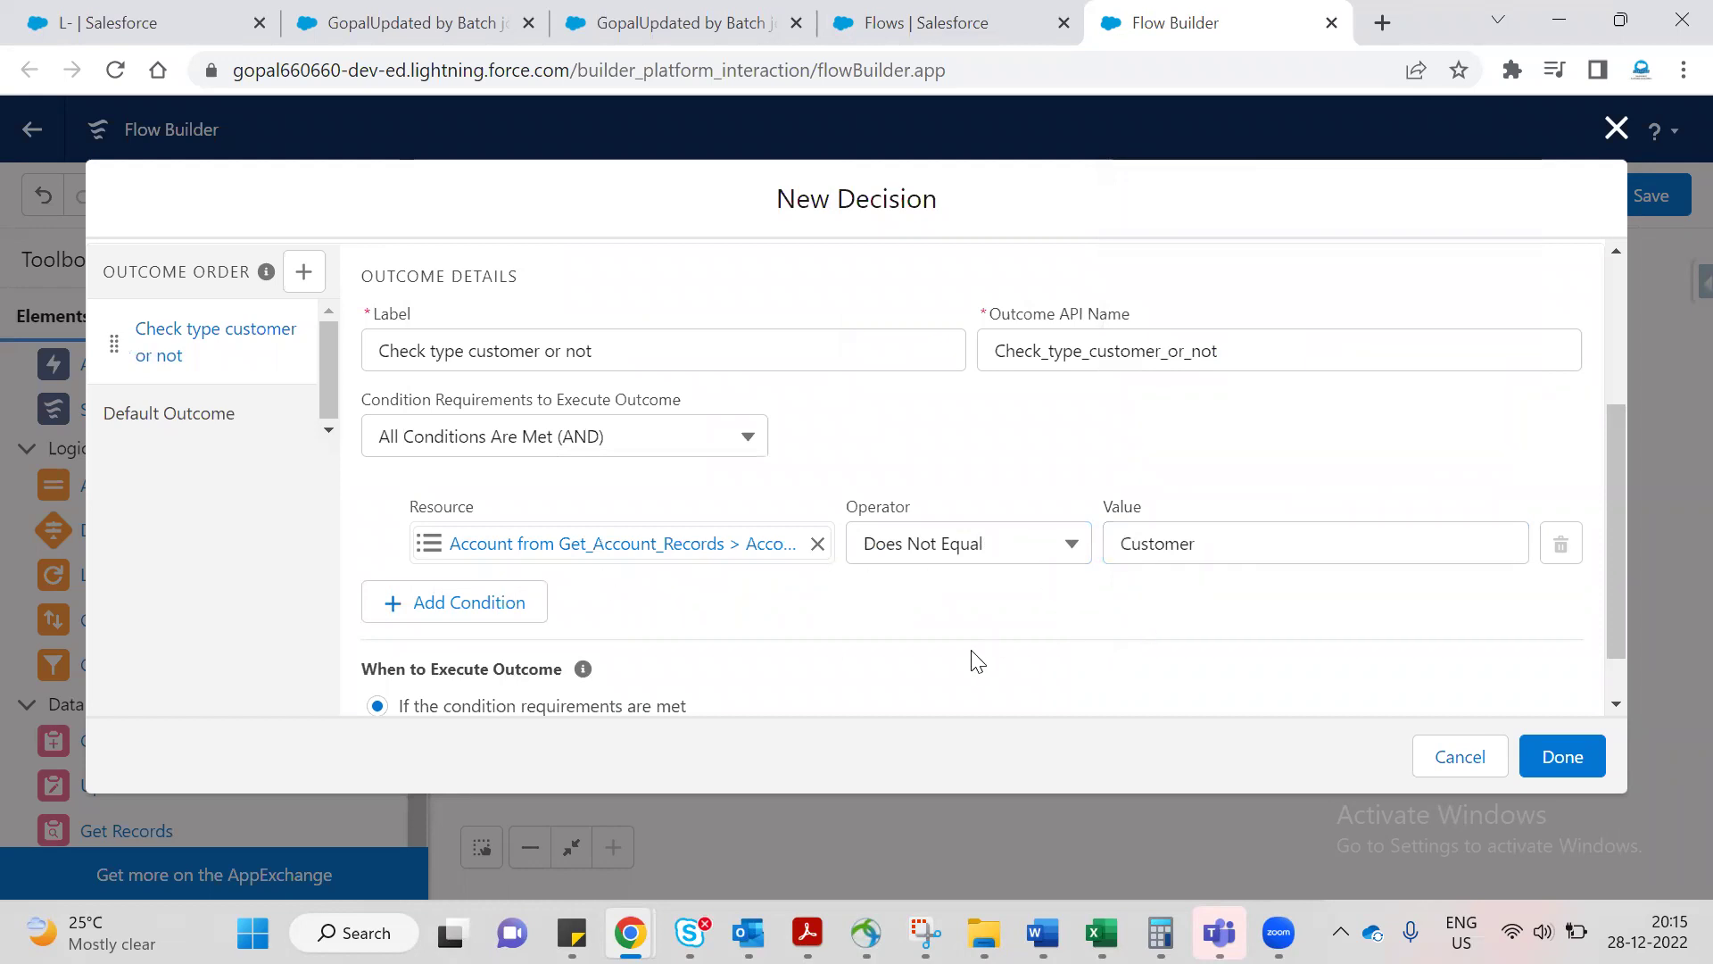
scroll(982, 658, "down", 1)
scroll(1024, 651, "up", 3)
scroll(1099, 622, "down", 3)
left_click(1570, 756)
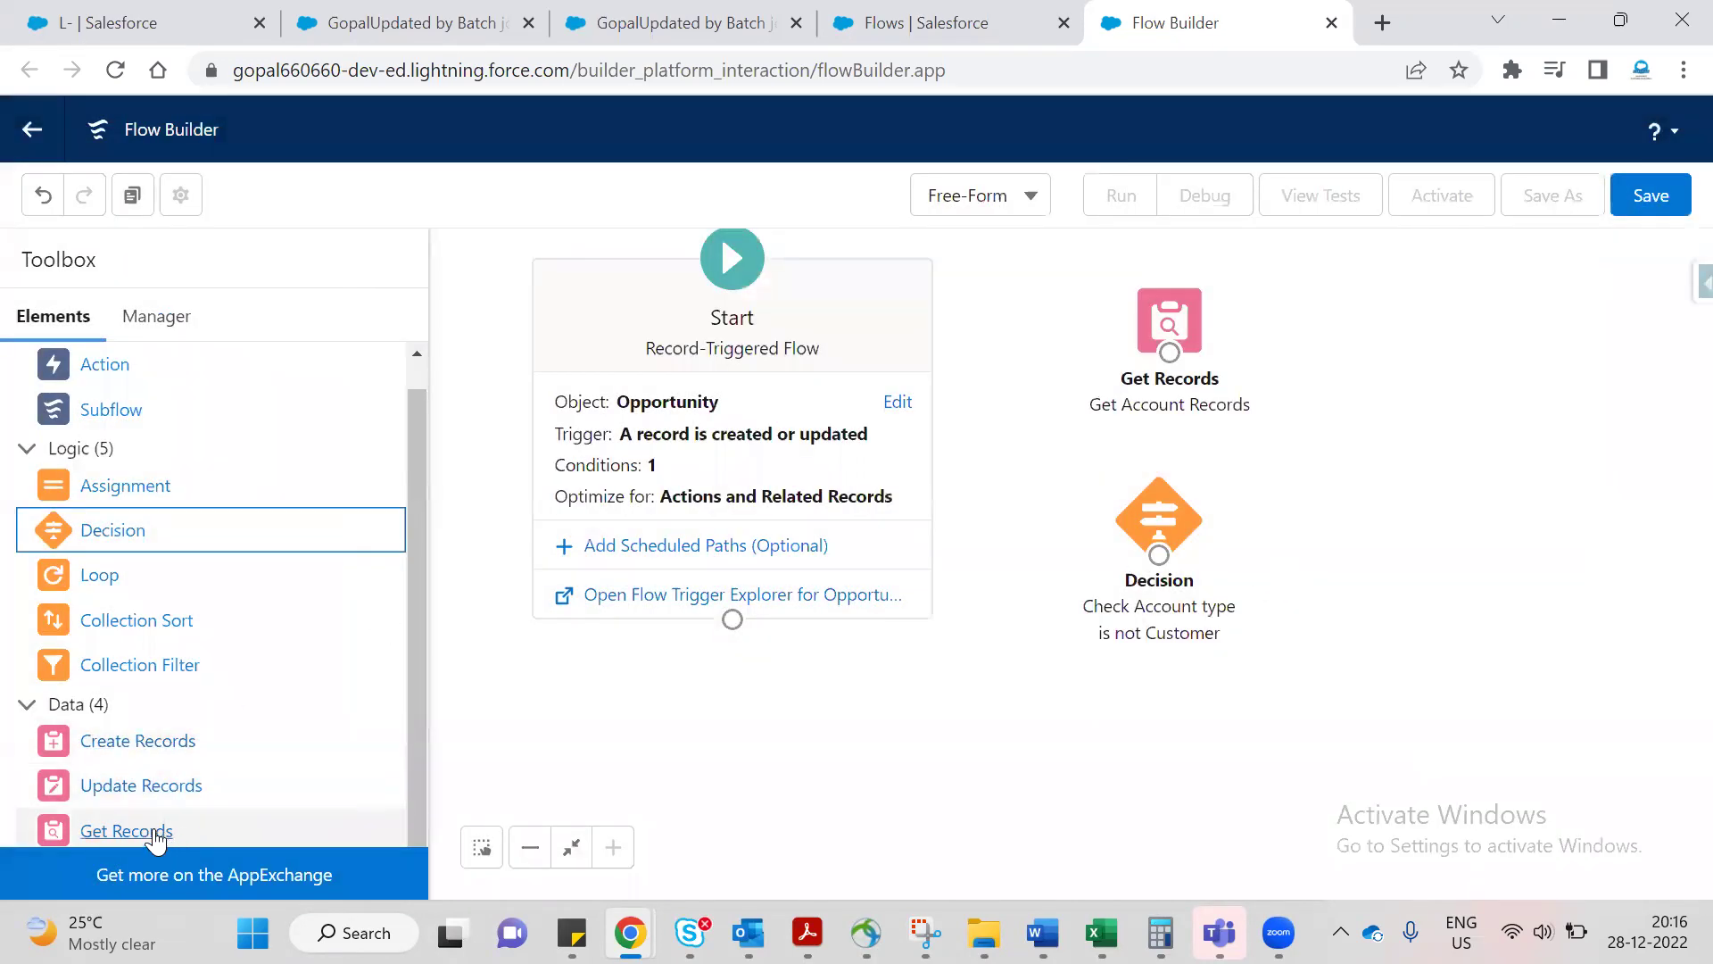
Add an Update Records element to the canvas beside Get Records and label it "Update Account Type to Customer".
left_click(167, 796)
left_click_drag(1507, 418, 1510, 419)
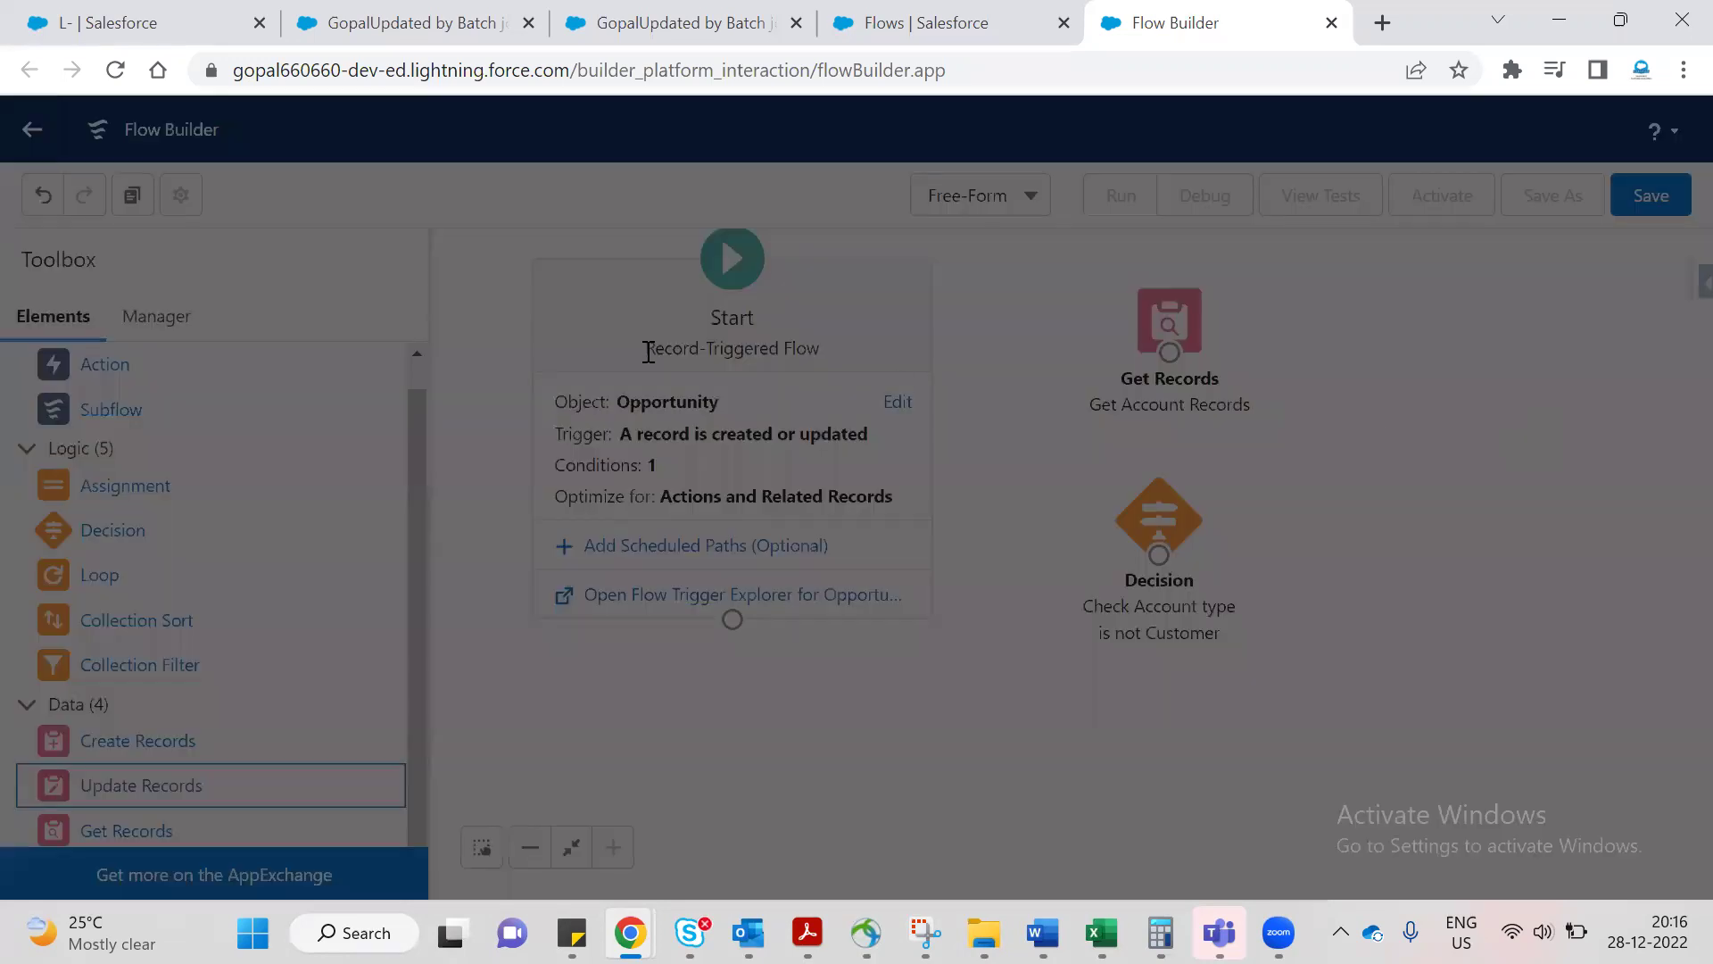
left_click(634, 348)
type("Uodate Scp")
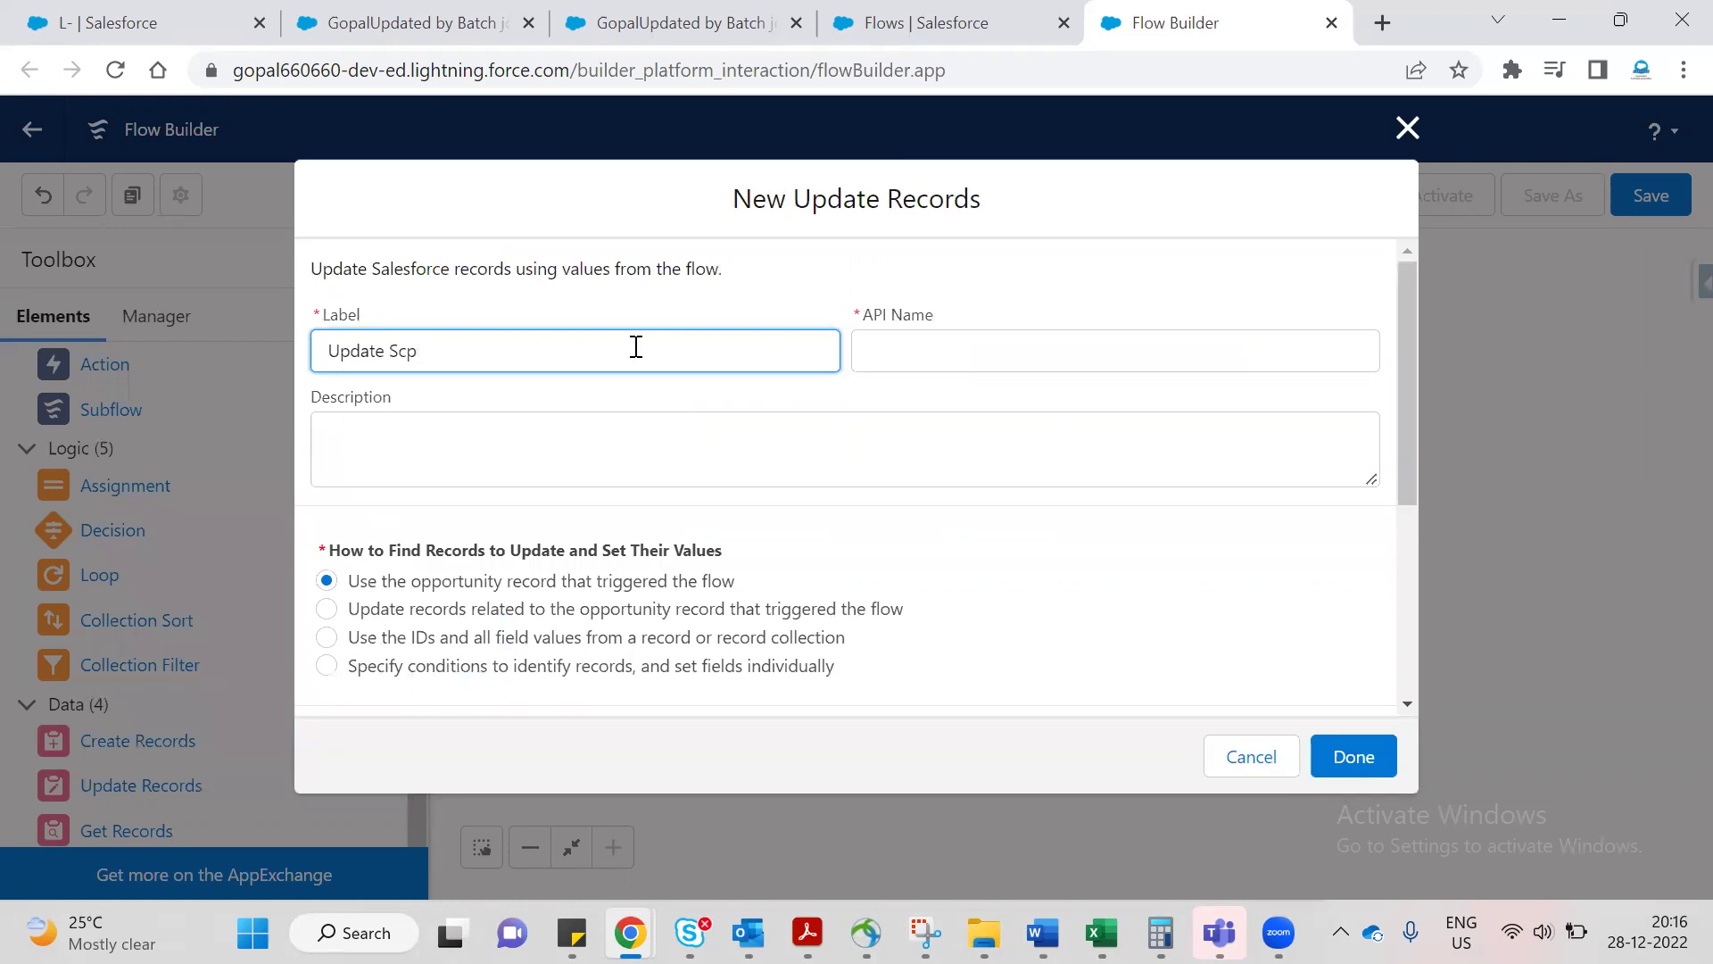
type("Account Type to Custgmoer")
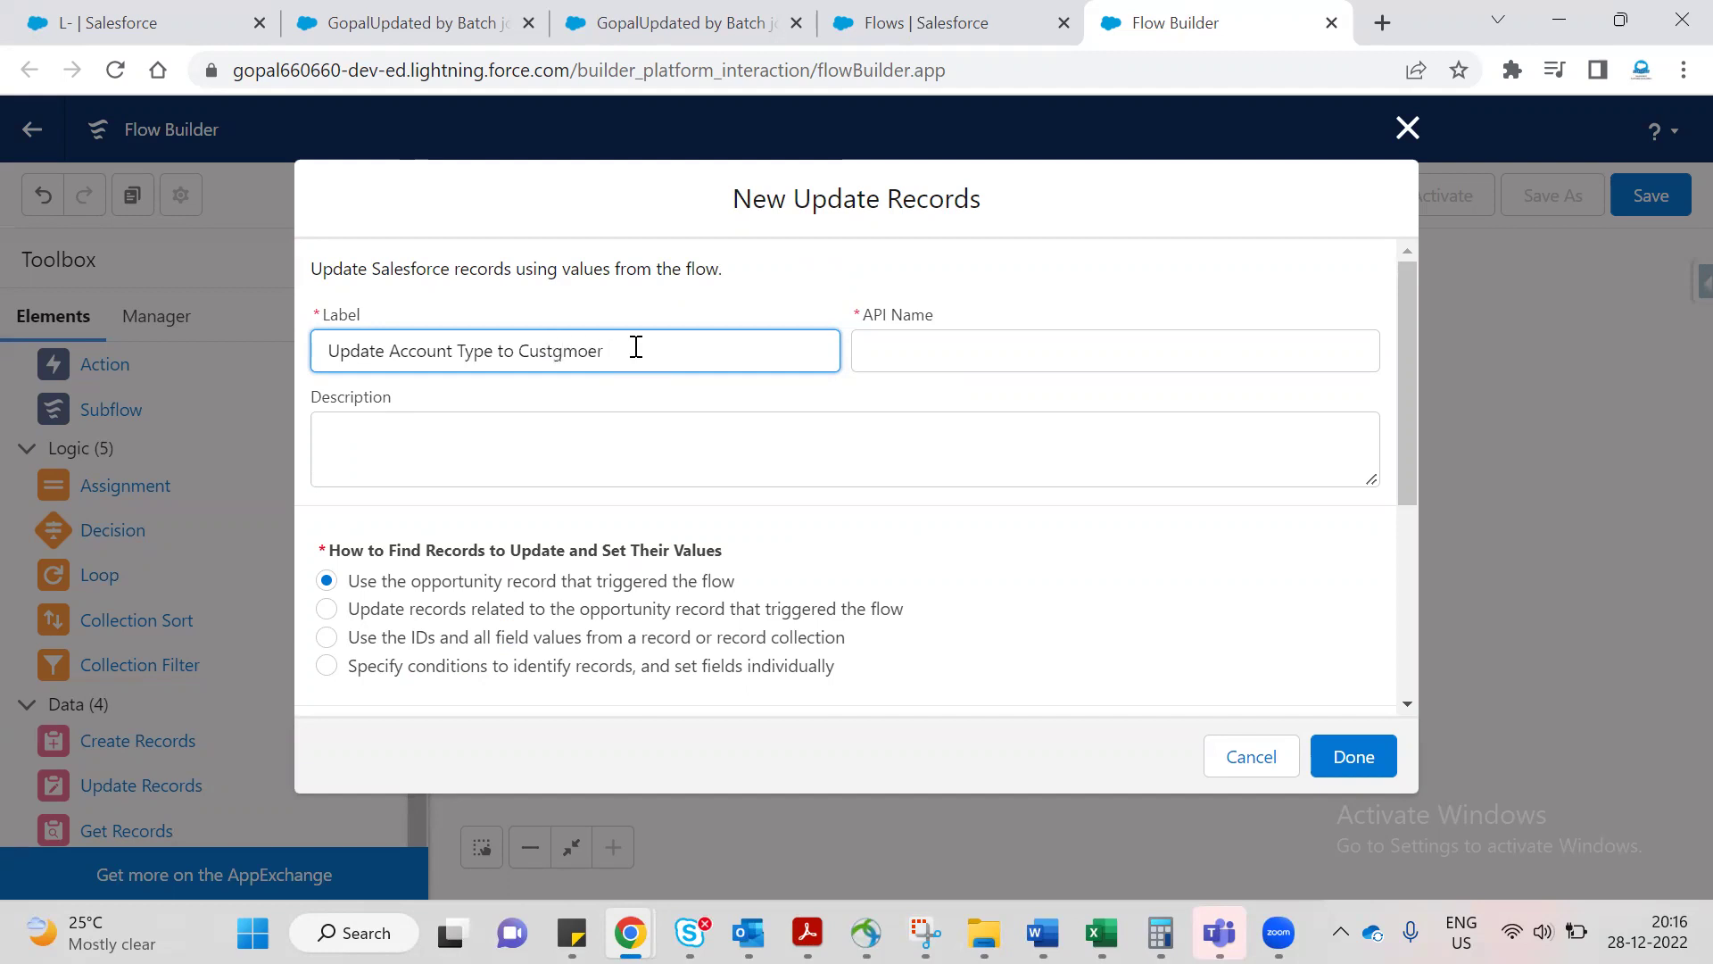
right_click(547, 357)
left_click(642, 386)
left_click(863, 468)
Choose "Specify conditions to identify records, and set fields individually" and set the object to update to Account.
scroll(649, 497, "down", 3)
scroll(707, 542, "up", 2)
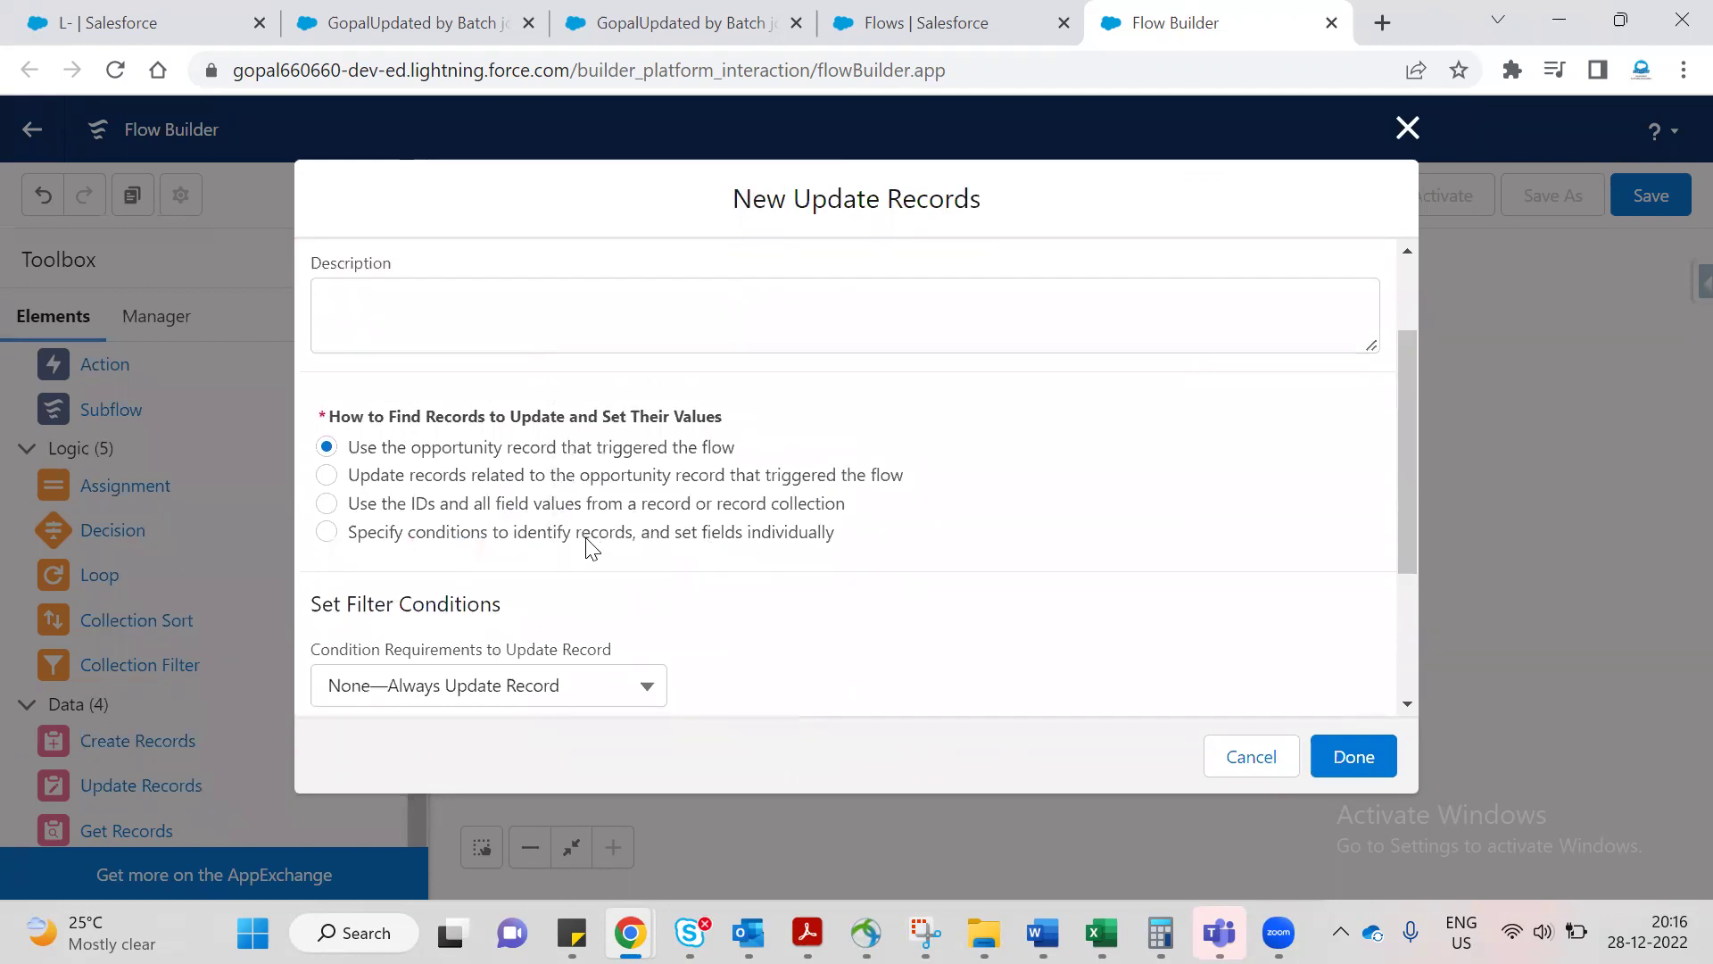
left_click(437, 535)
scroll(981, 535, "down", 1)
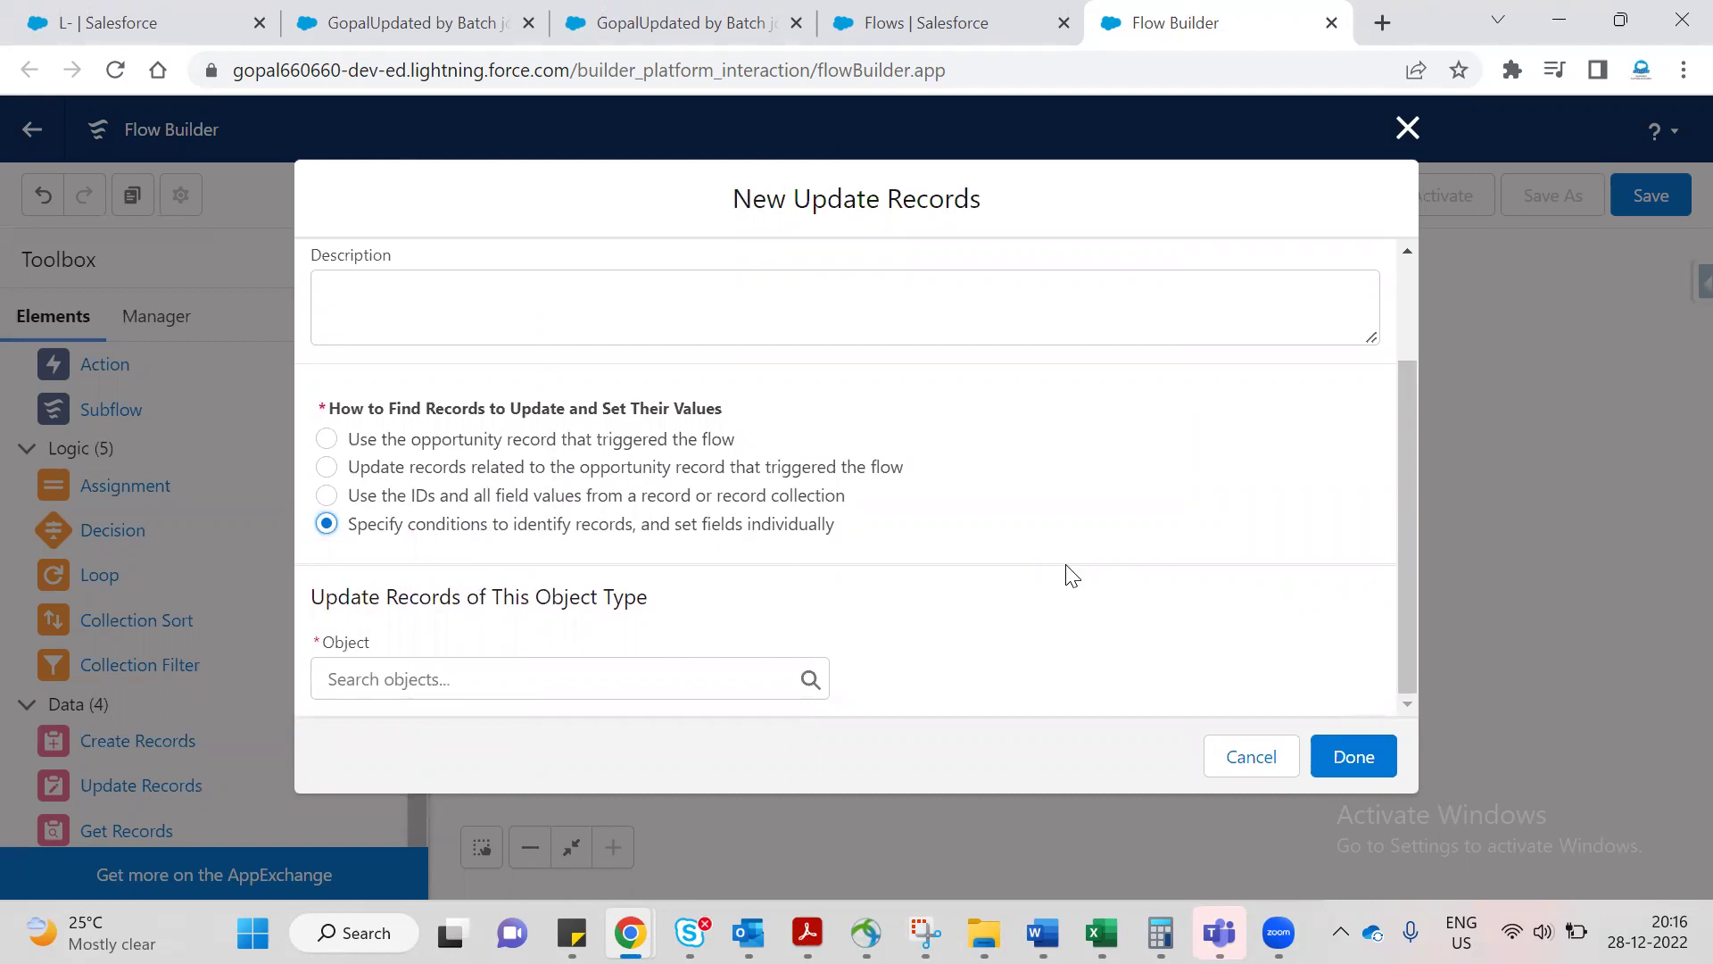
left_click(677, 679)
type("Acc")
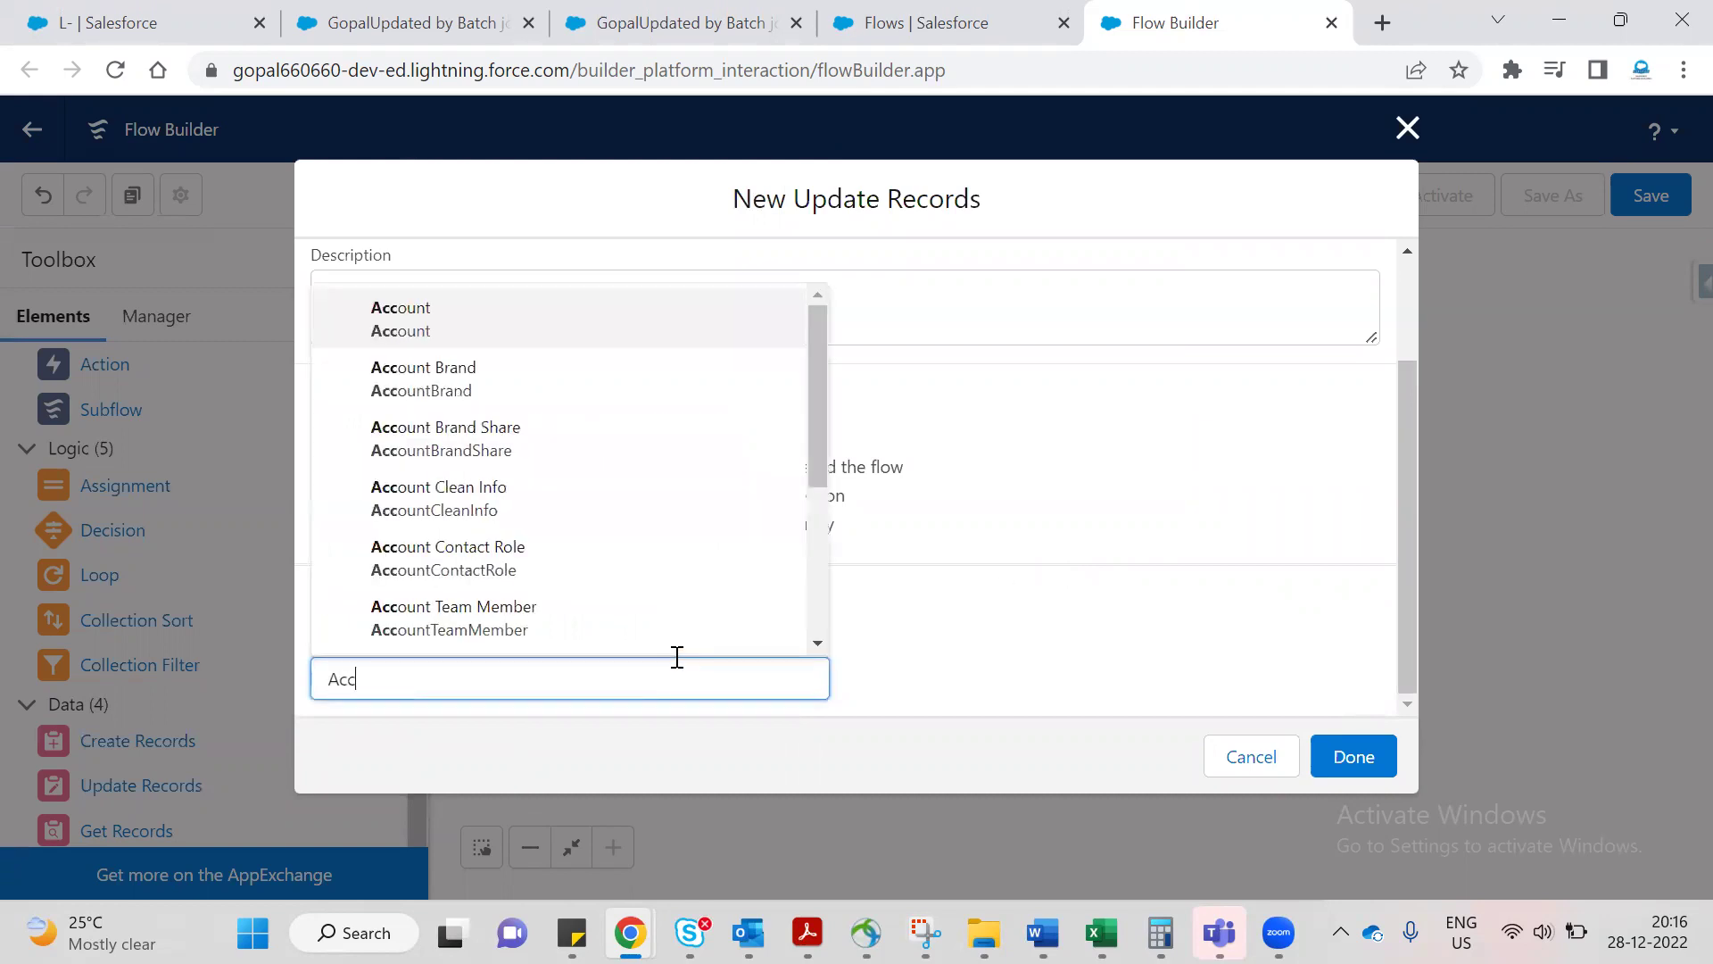
key("BackSpace")
key("BackSpace")
type("Ac")
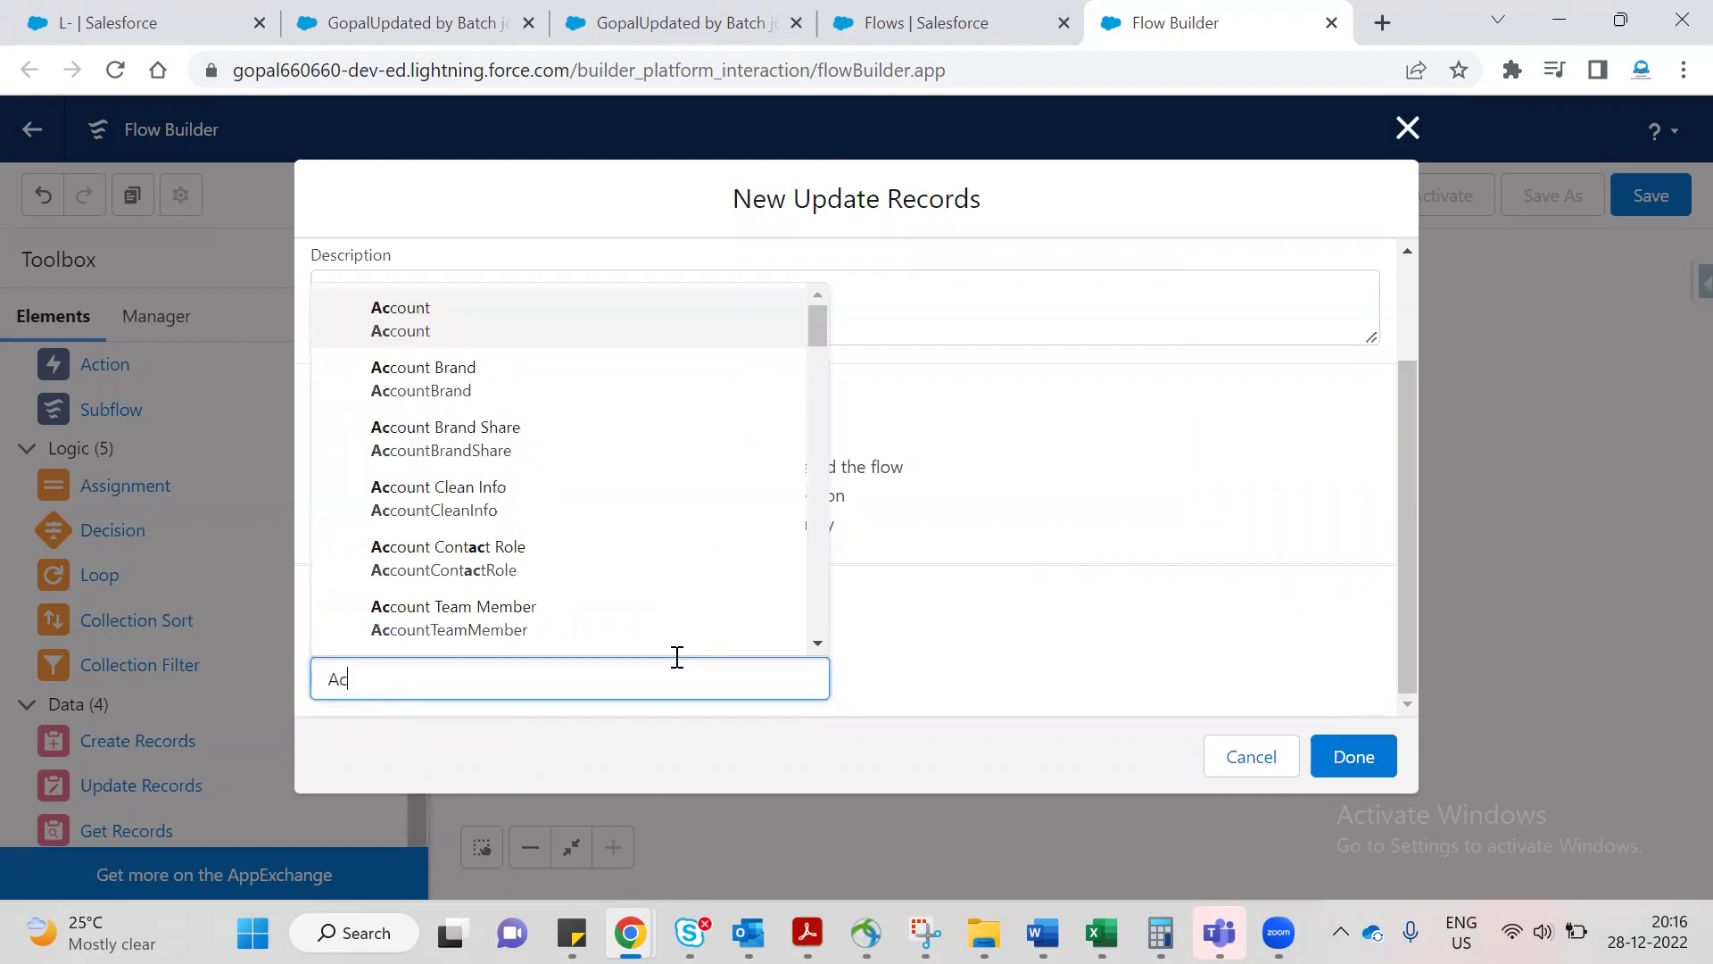
type("count")
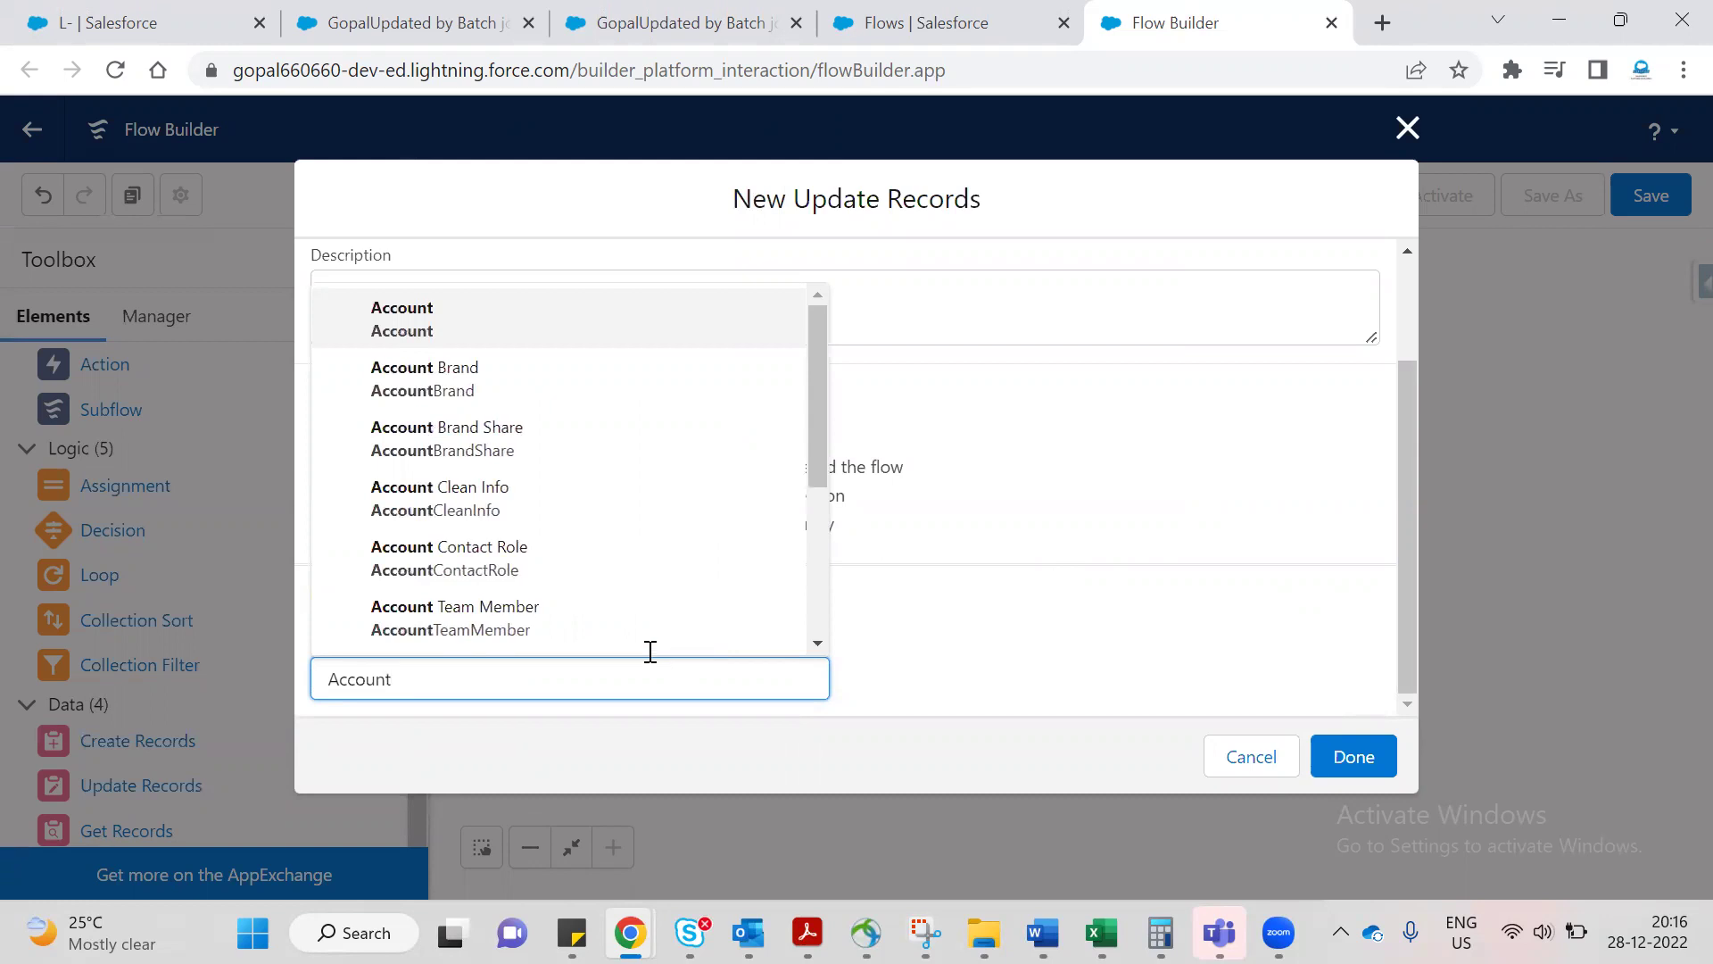
left_click(485, 325)
Set the account filter condition's field to Id with the Equals operator.
scroll(838, 375, "down", 5)
left_click(501, 546)
type("ty")
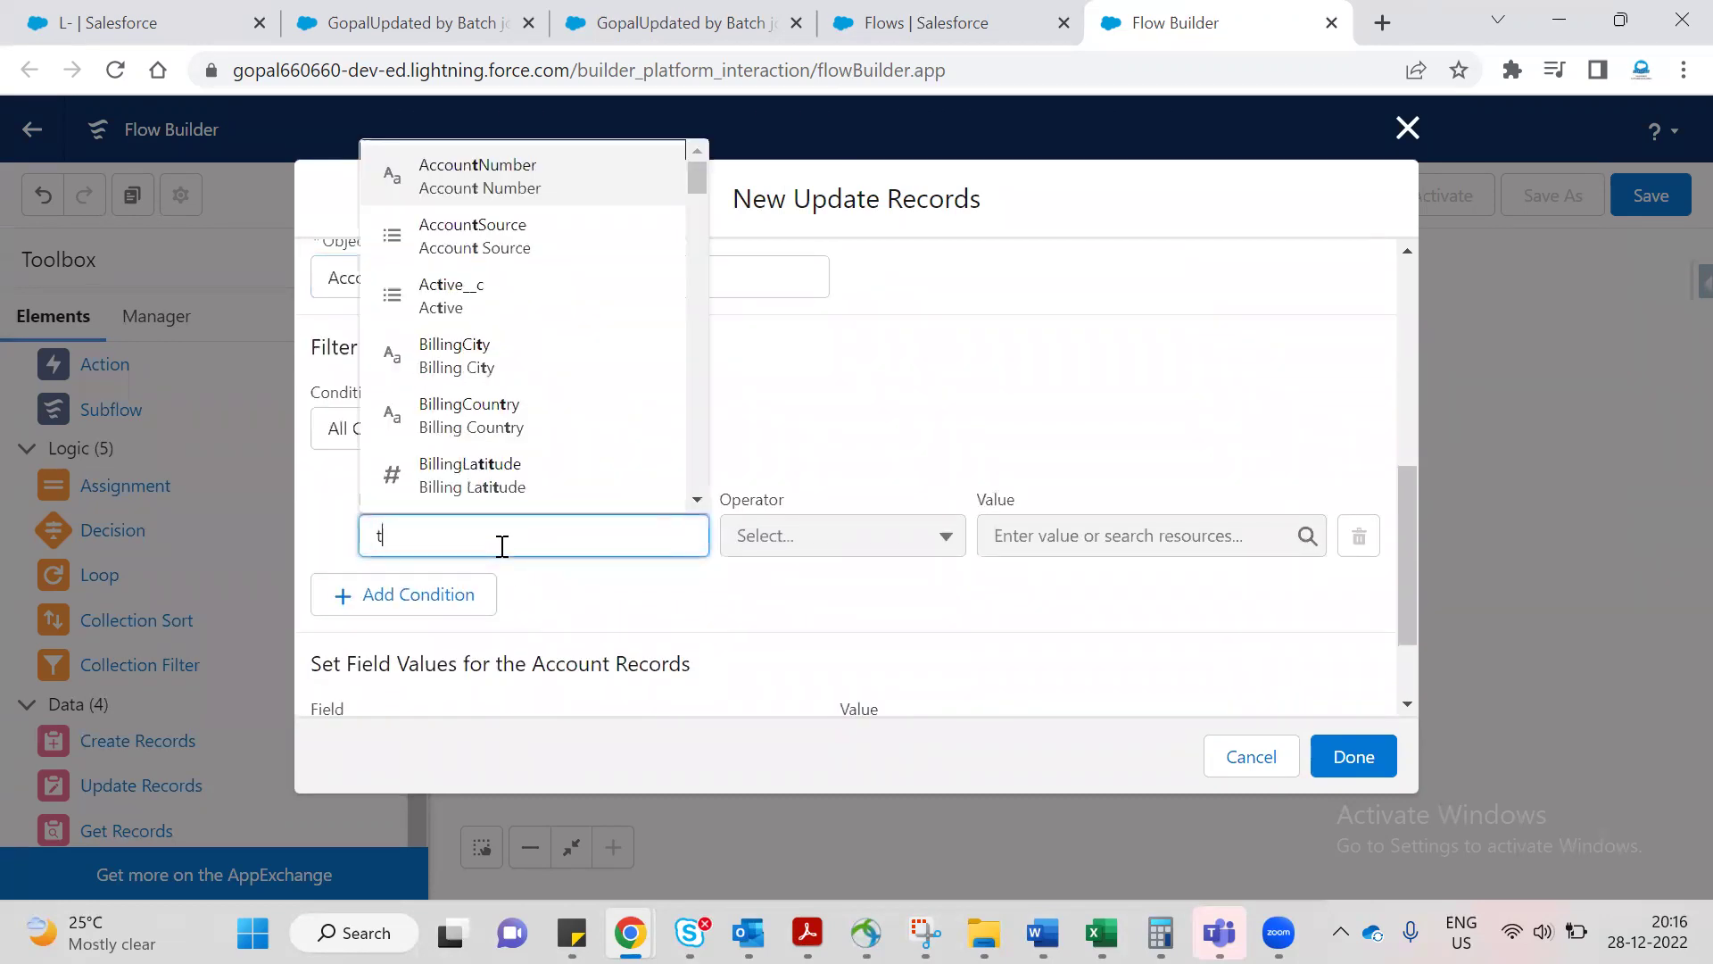
key("BackSpace")
key("BackSpace")
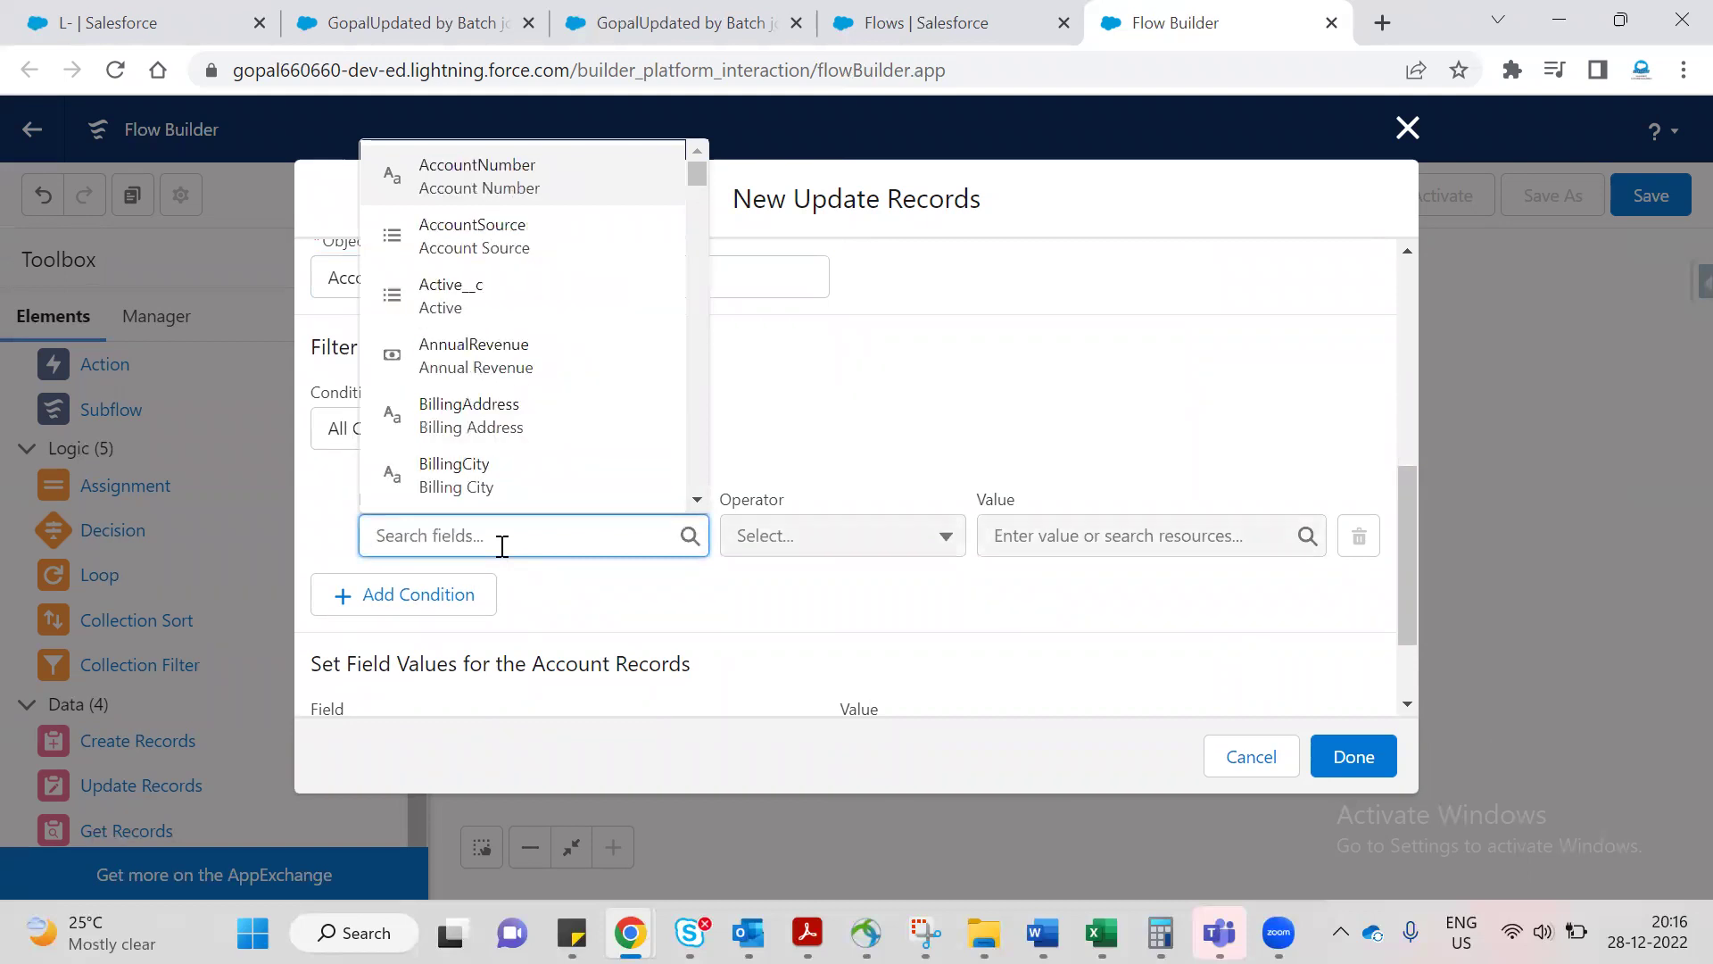
type("id")
left_click(459, 356)
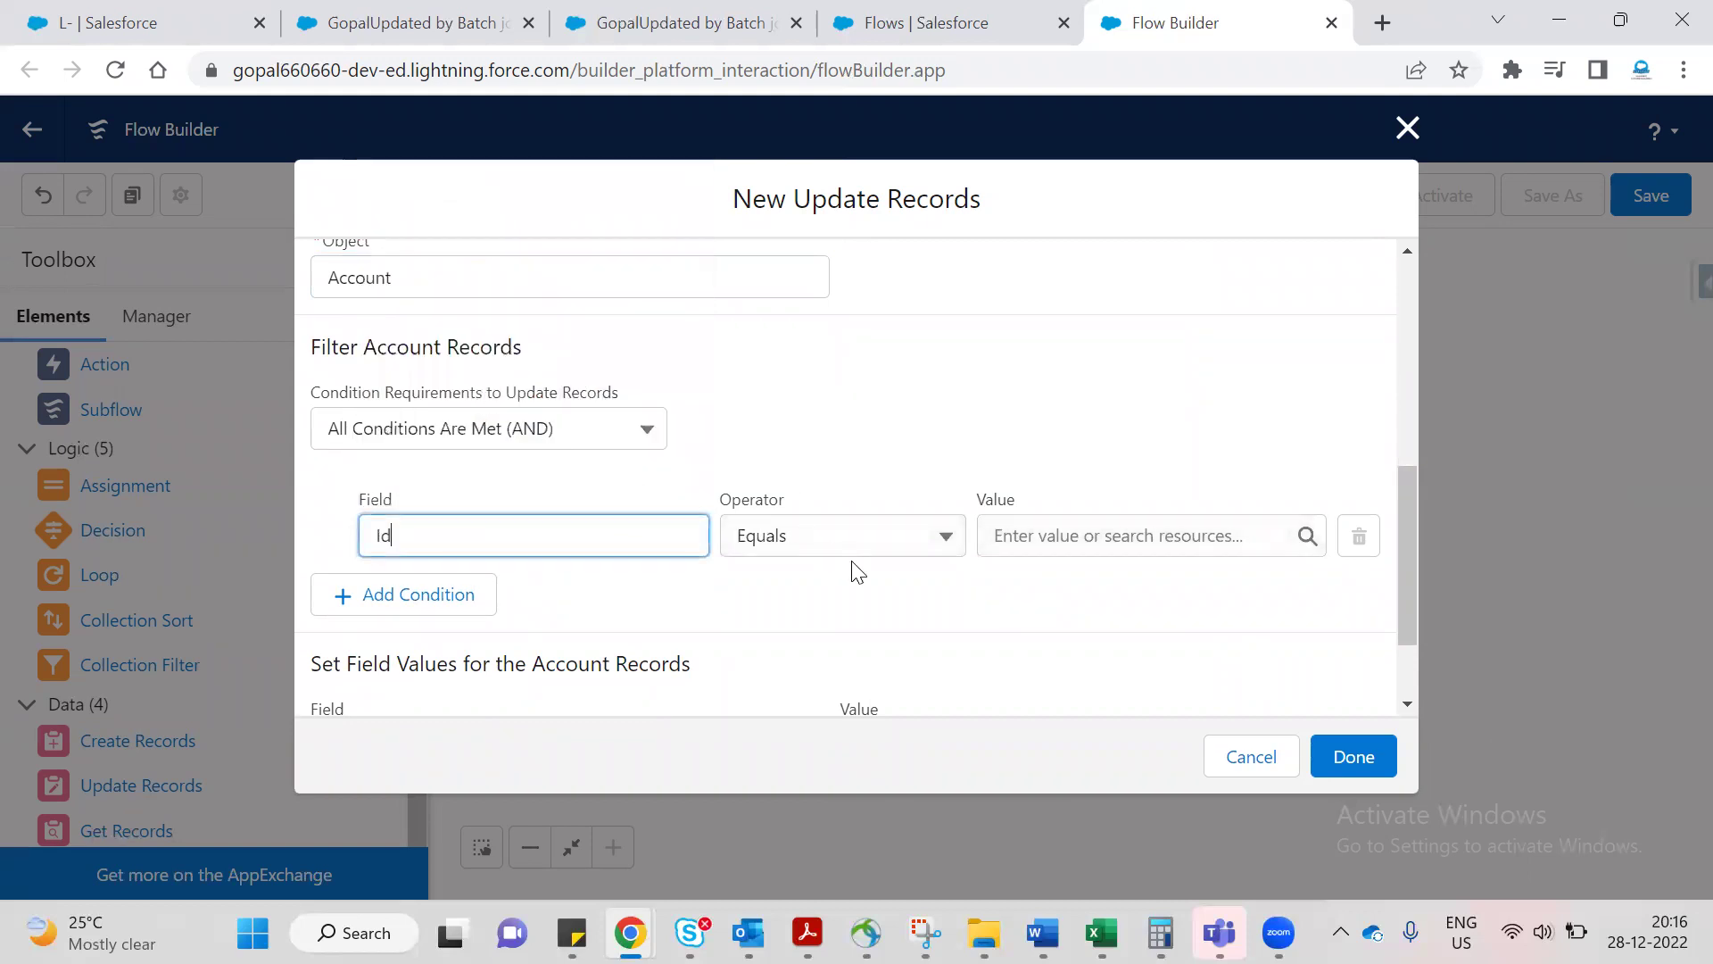
left_click(1011, 522)
type("get")
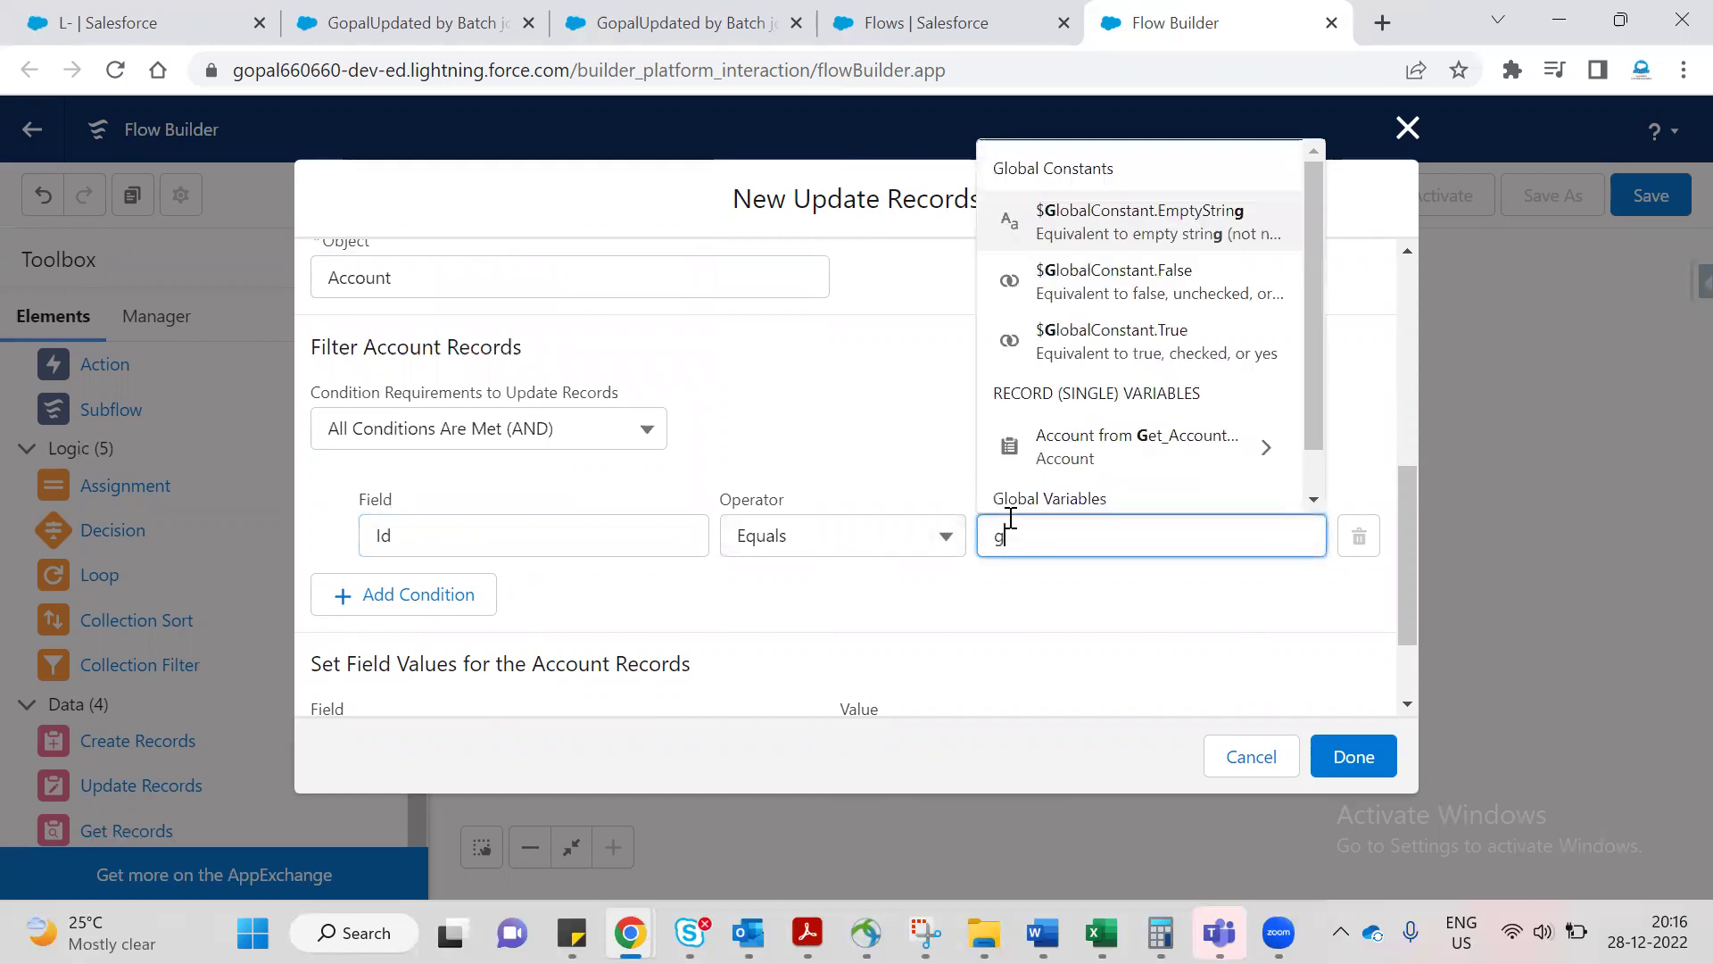
left_click(1110, 471)
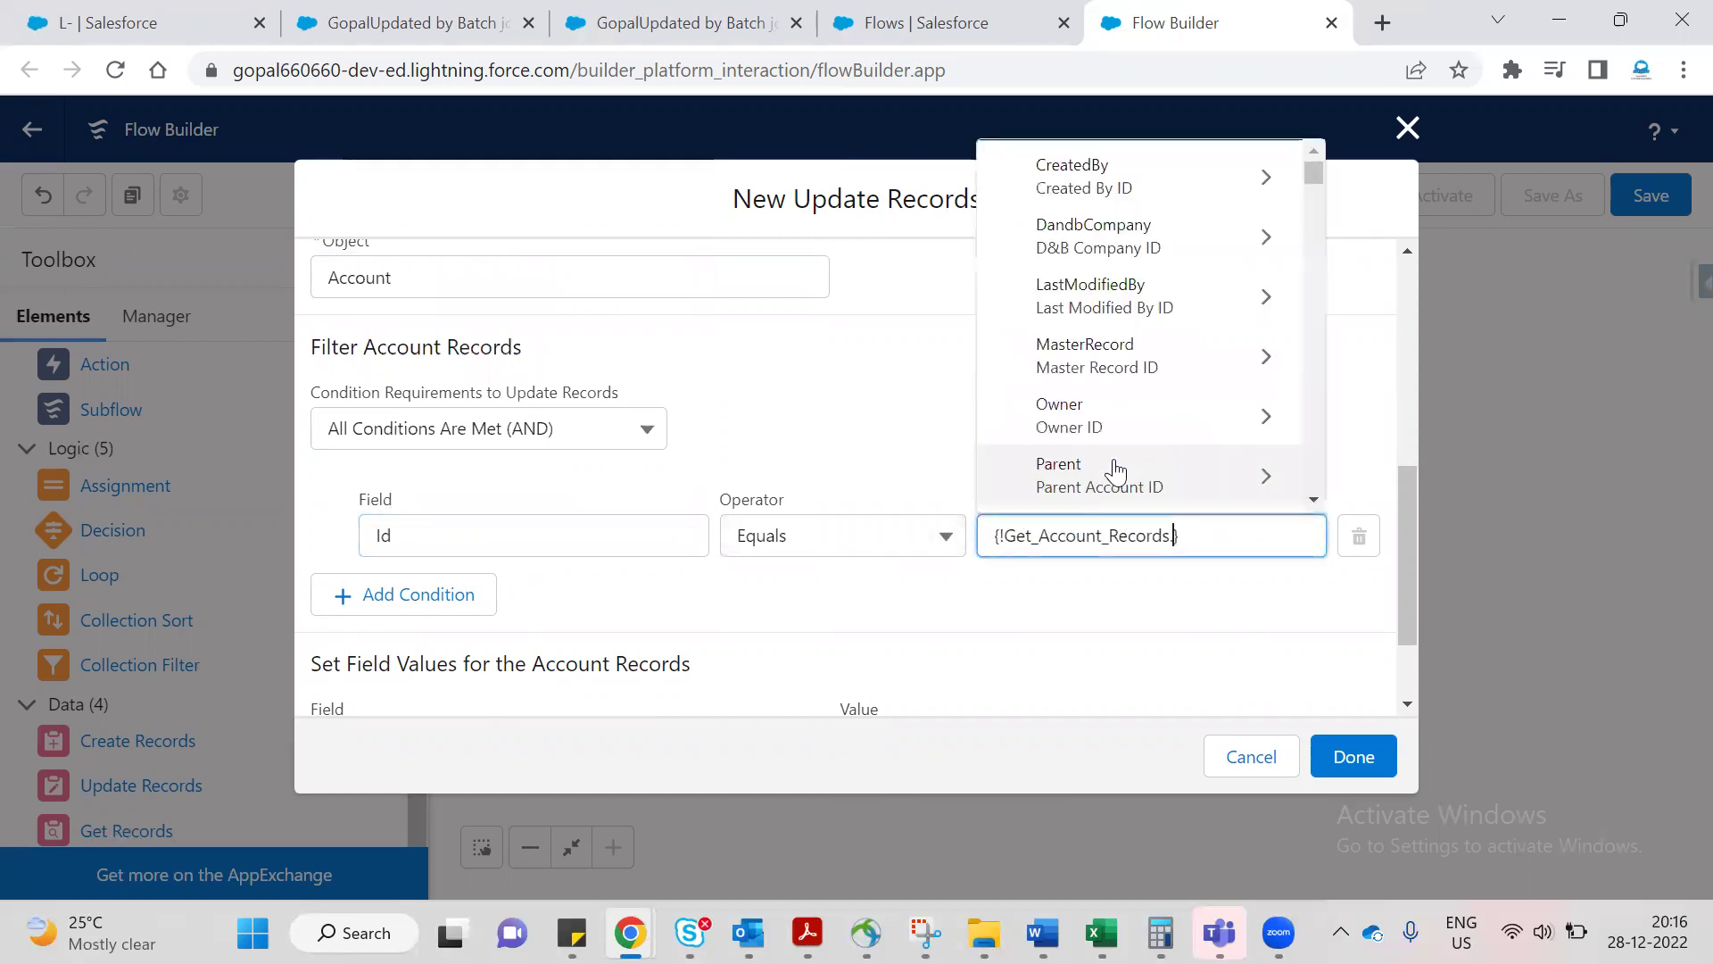
type("record")
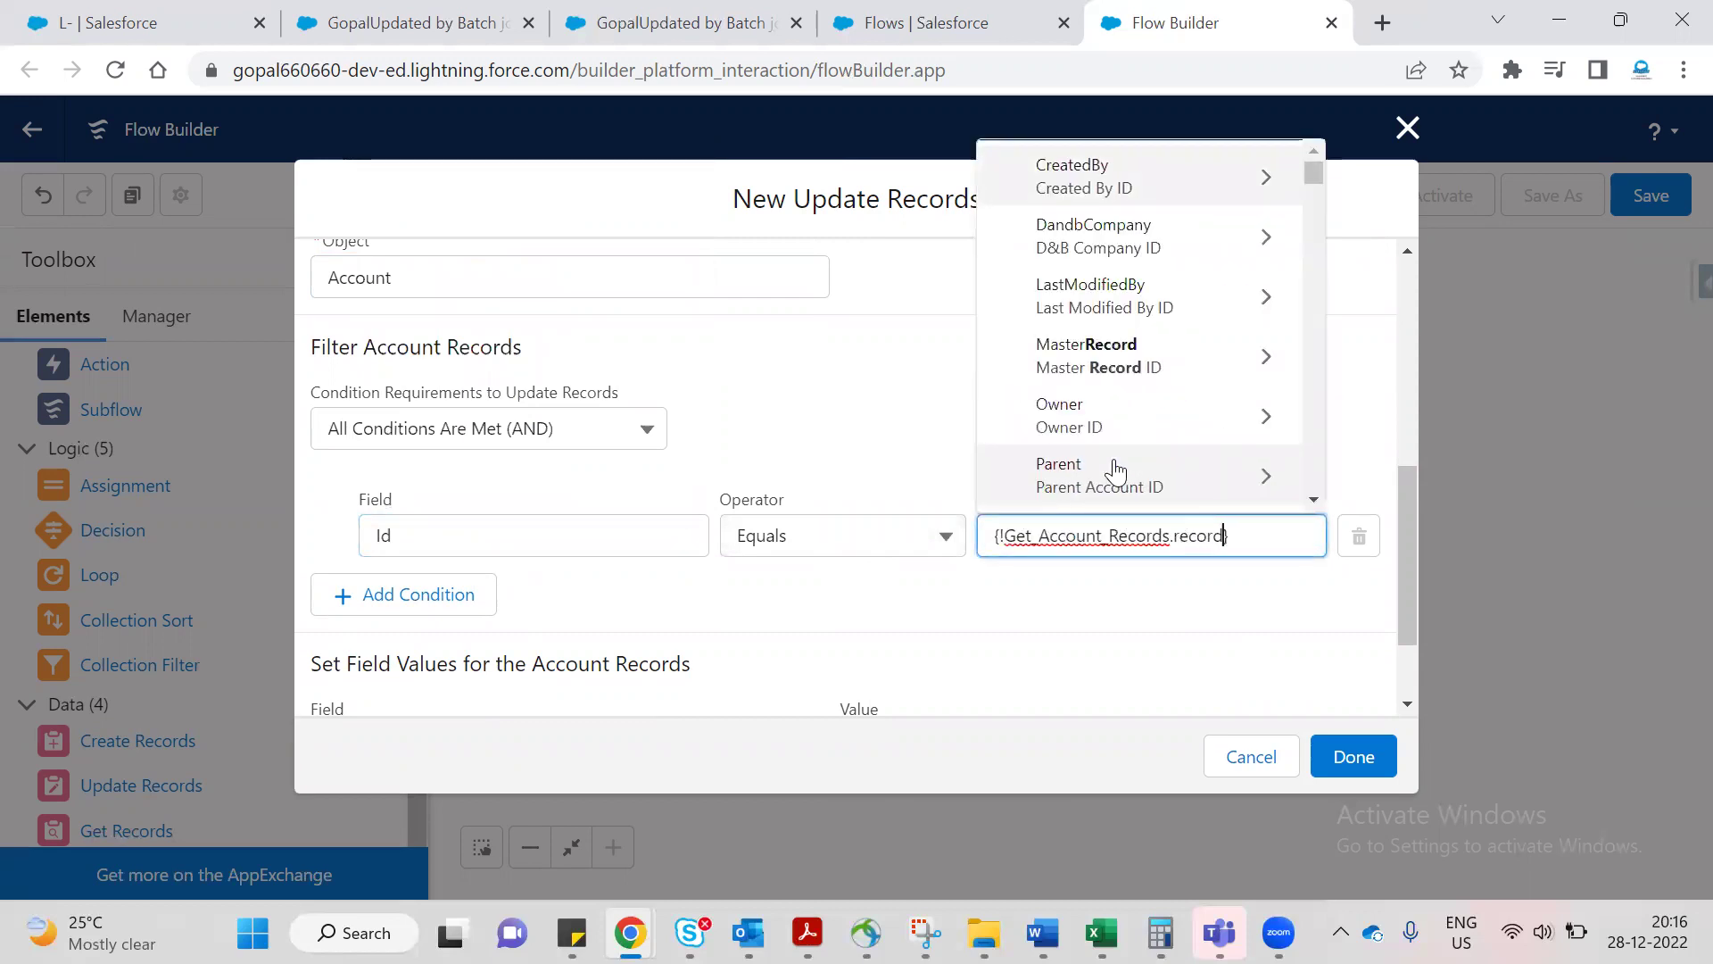
scroll(1126, 415, "down", 3)
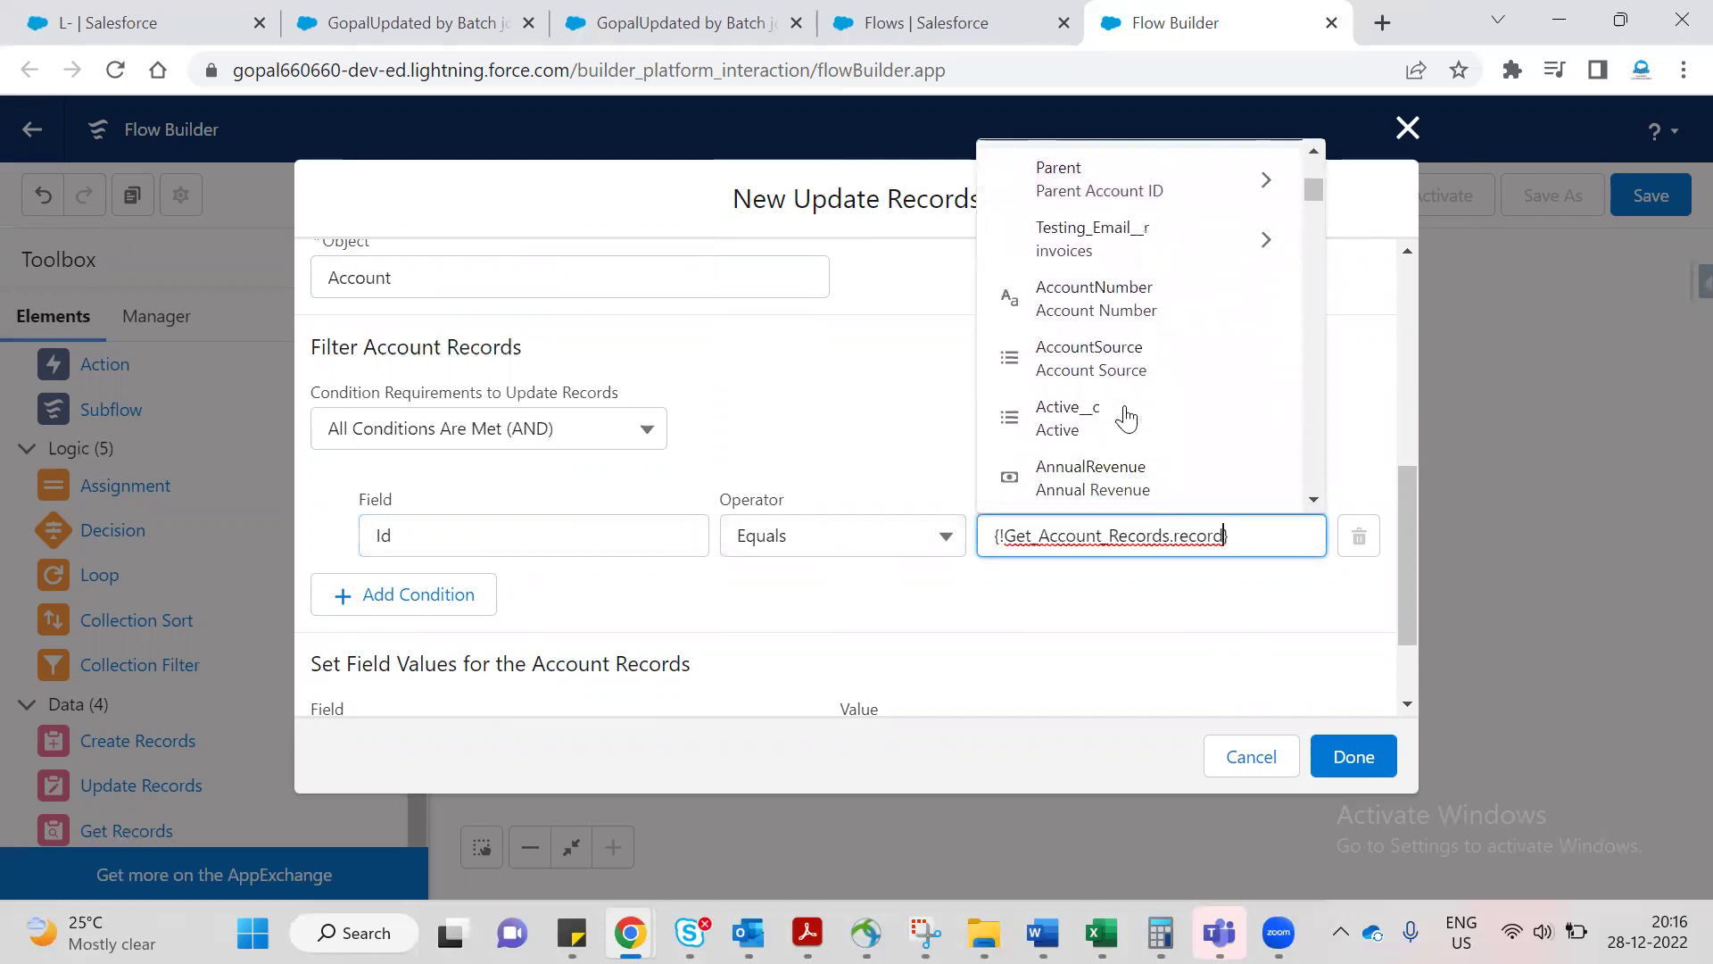
type("id")
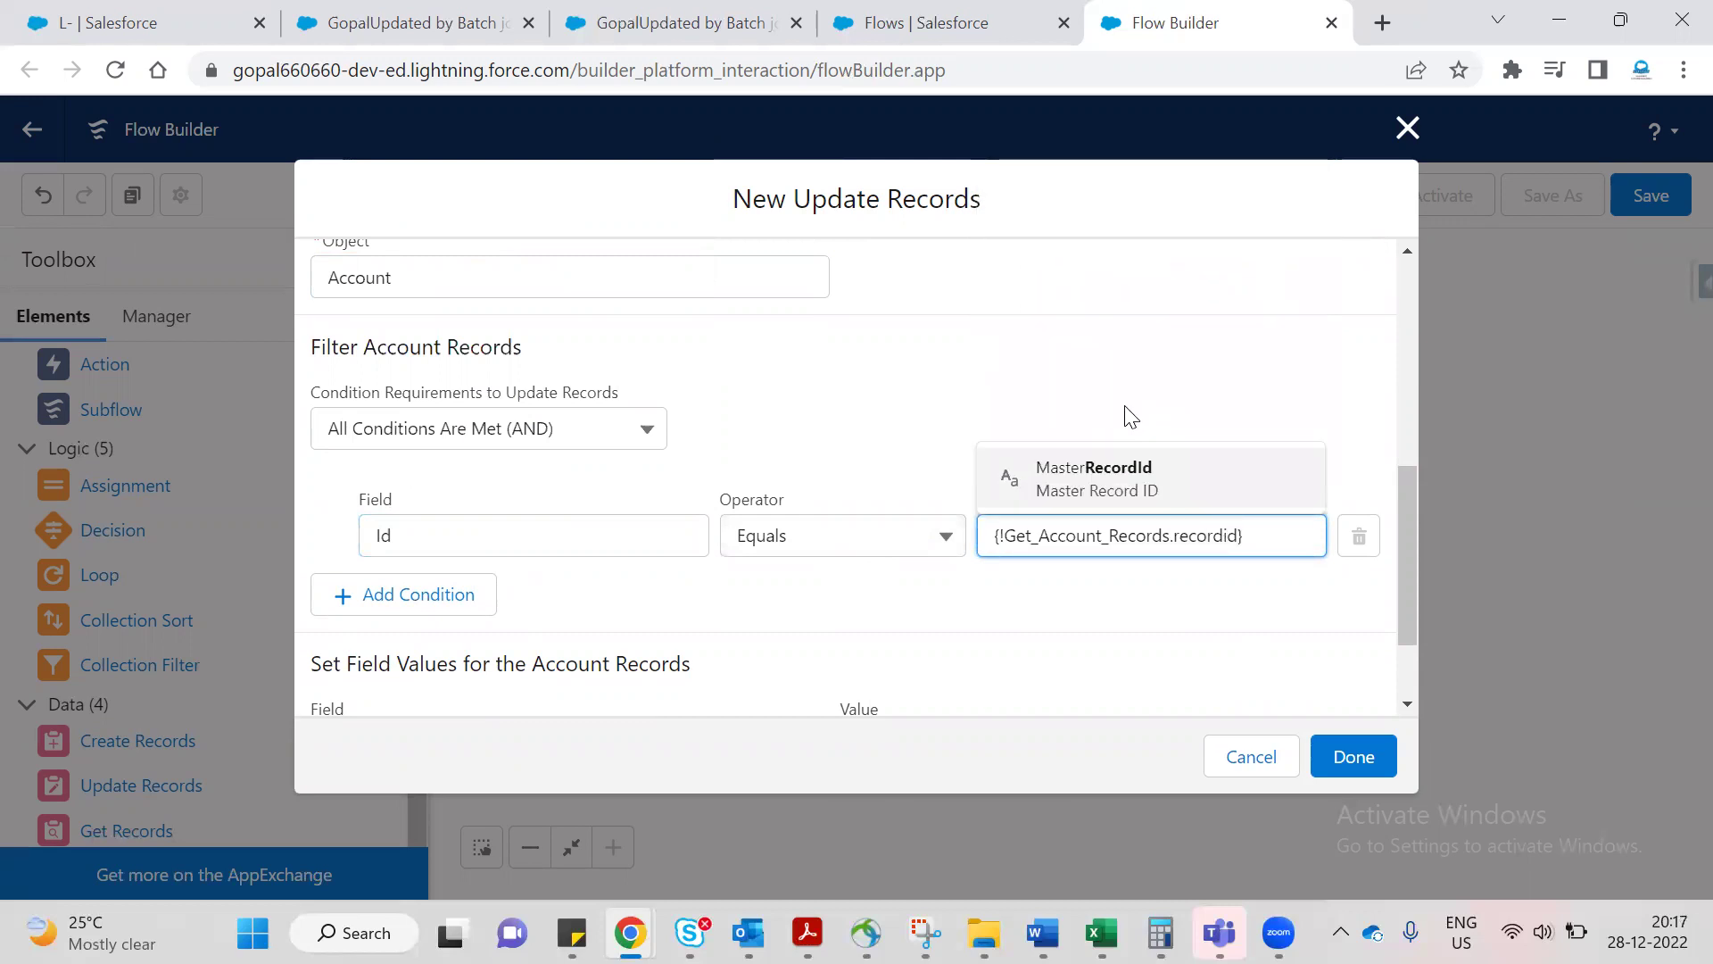
key("BackSpace")
key("BackSpace")
key("BackSpace")
key("BackSpace")
key("BackSpace")
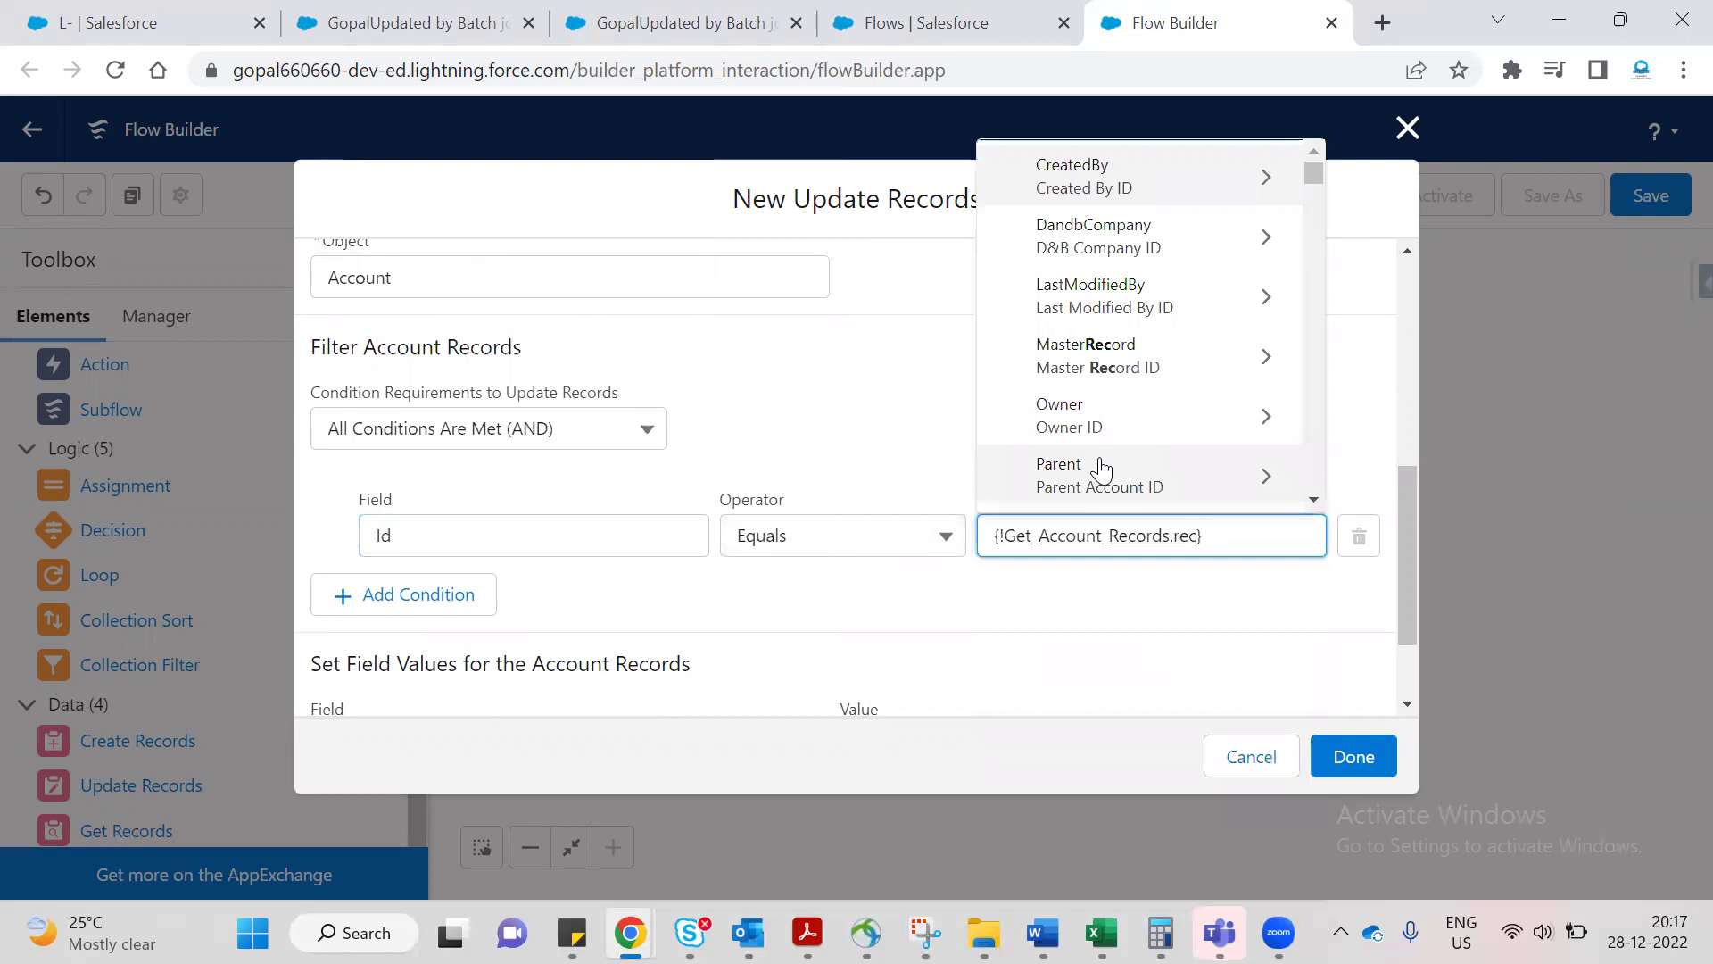
scroll(1120, 433, "down", 8)
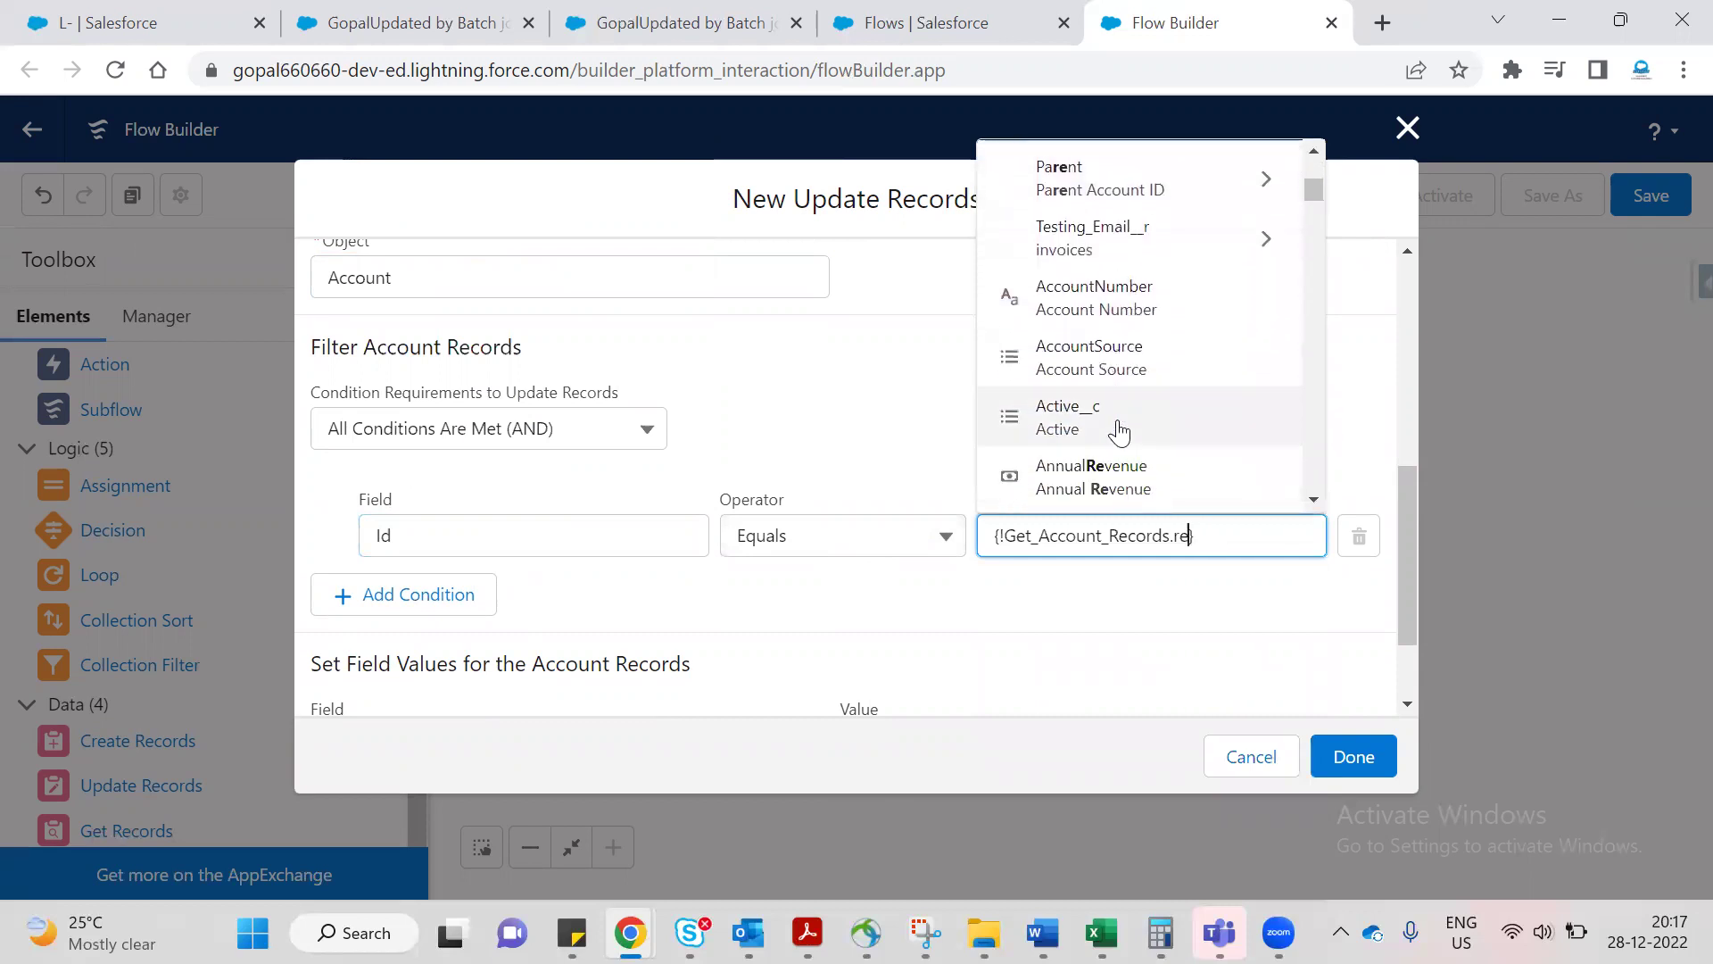
scroll(1120, 433, "down", 2)
scroll(1116, 432, "up", 10)
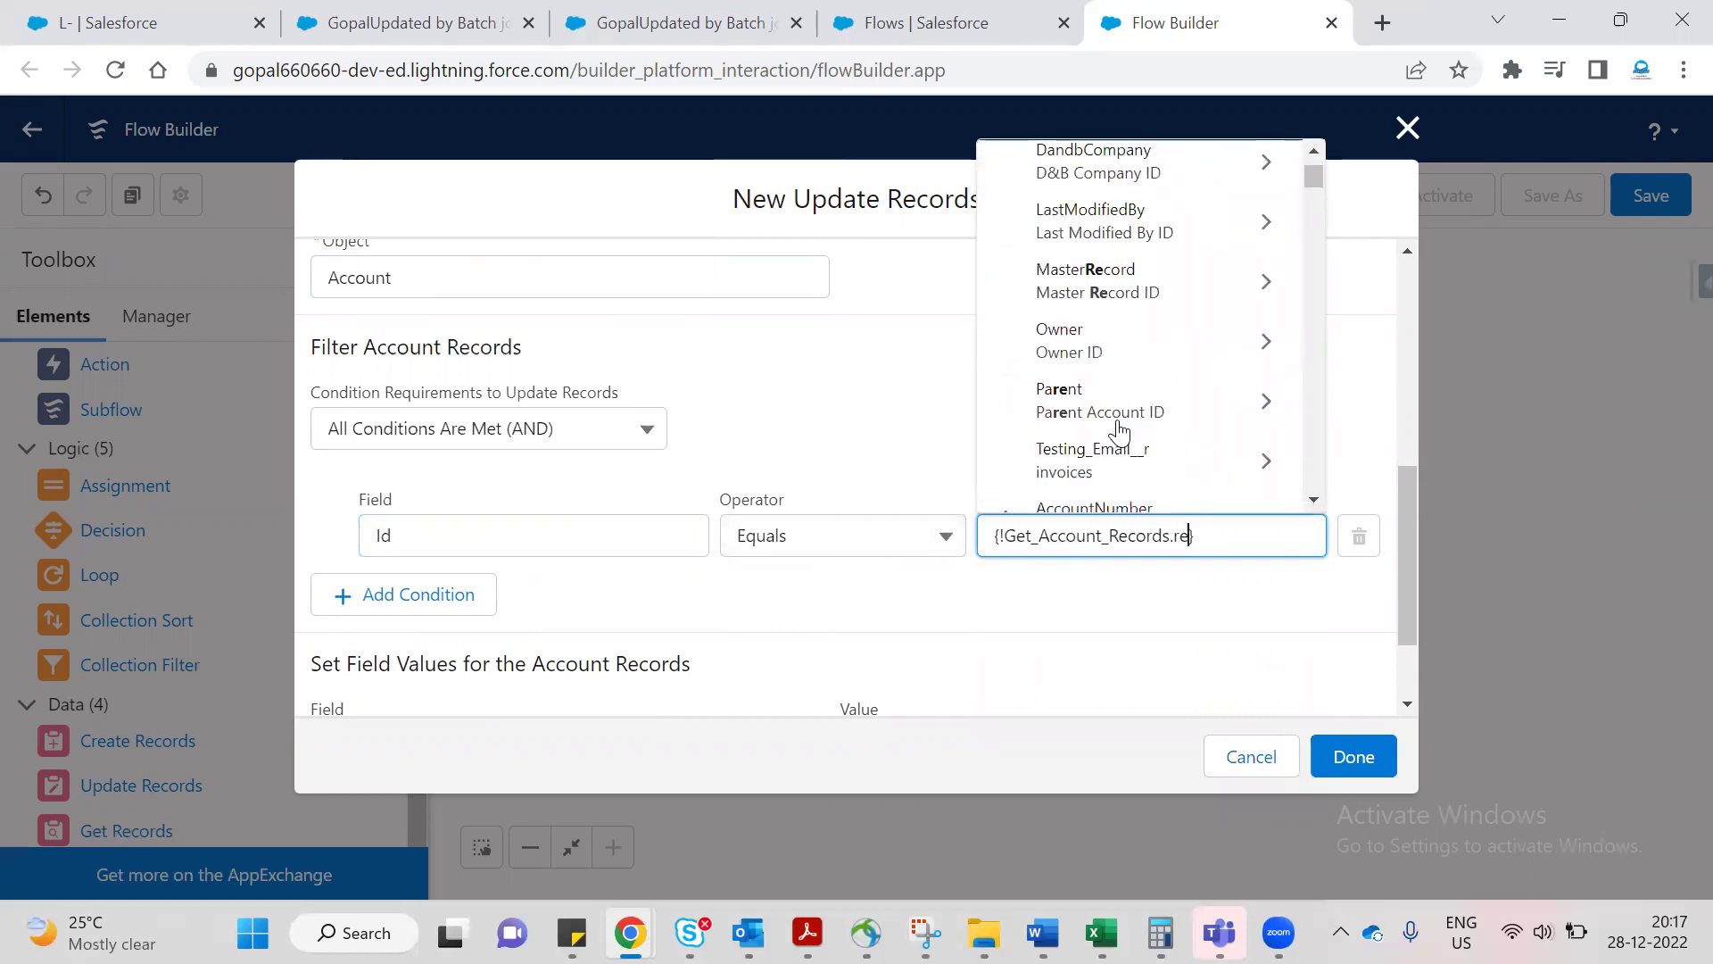
scroll(1114, 282, "down", 1)
scroll(1113, 281, "up", 1)
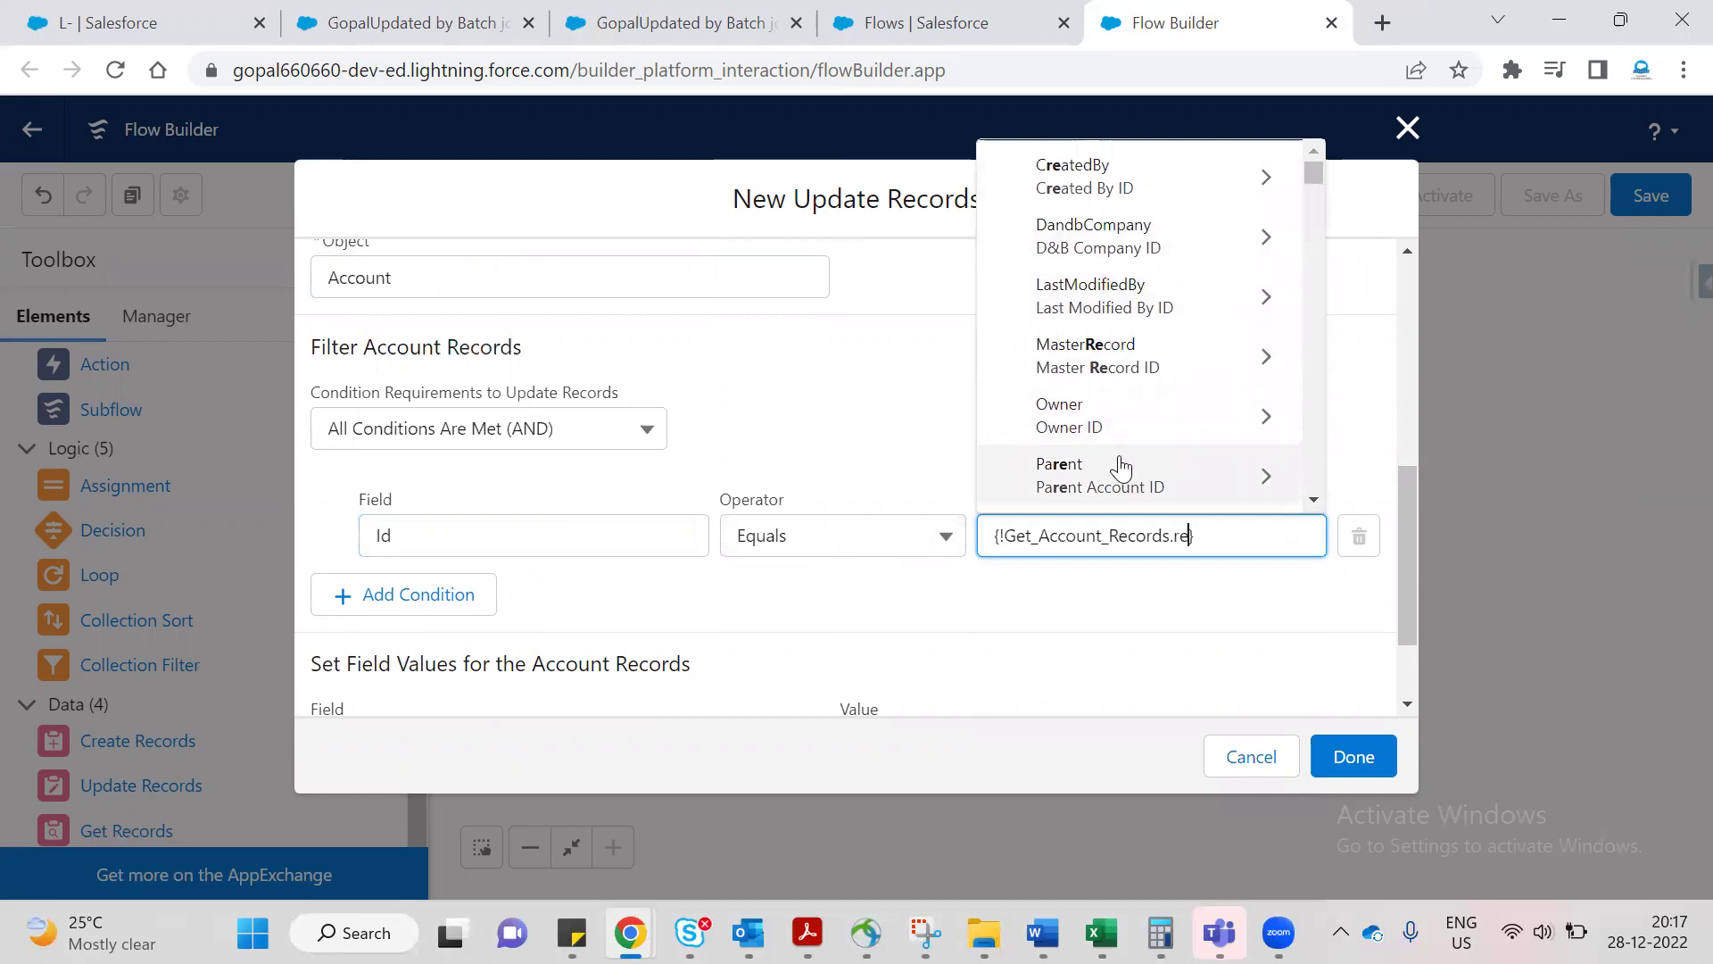
scroll(1129, 443, "down", 2)
scroll(1129, 443, "down", 3)
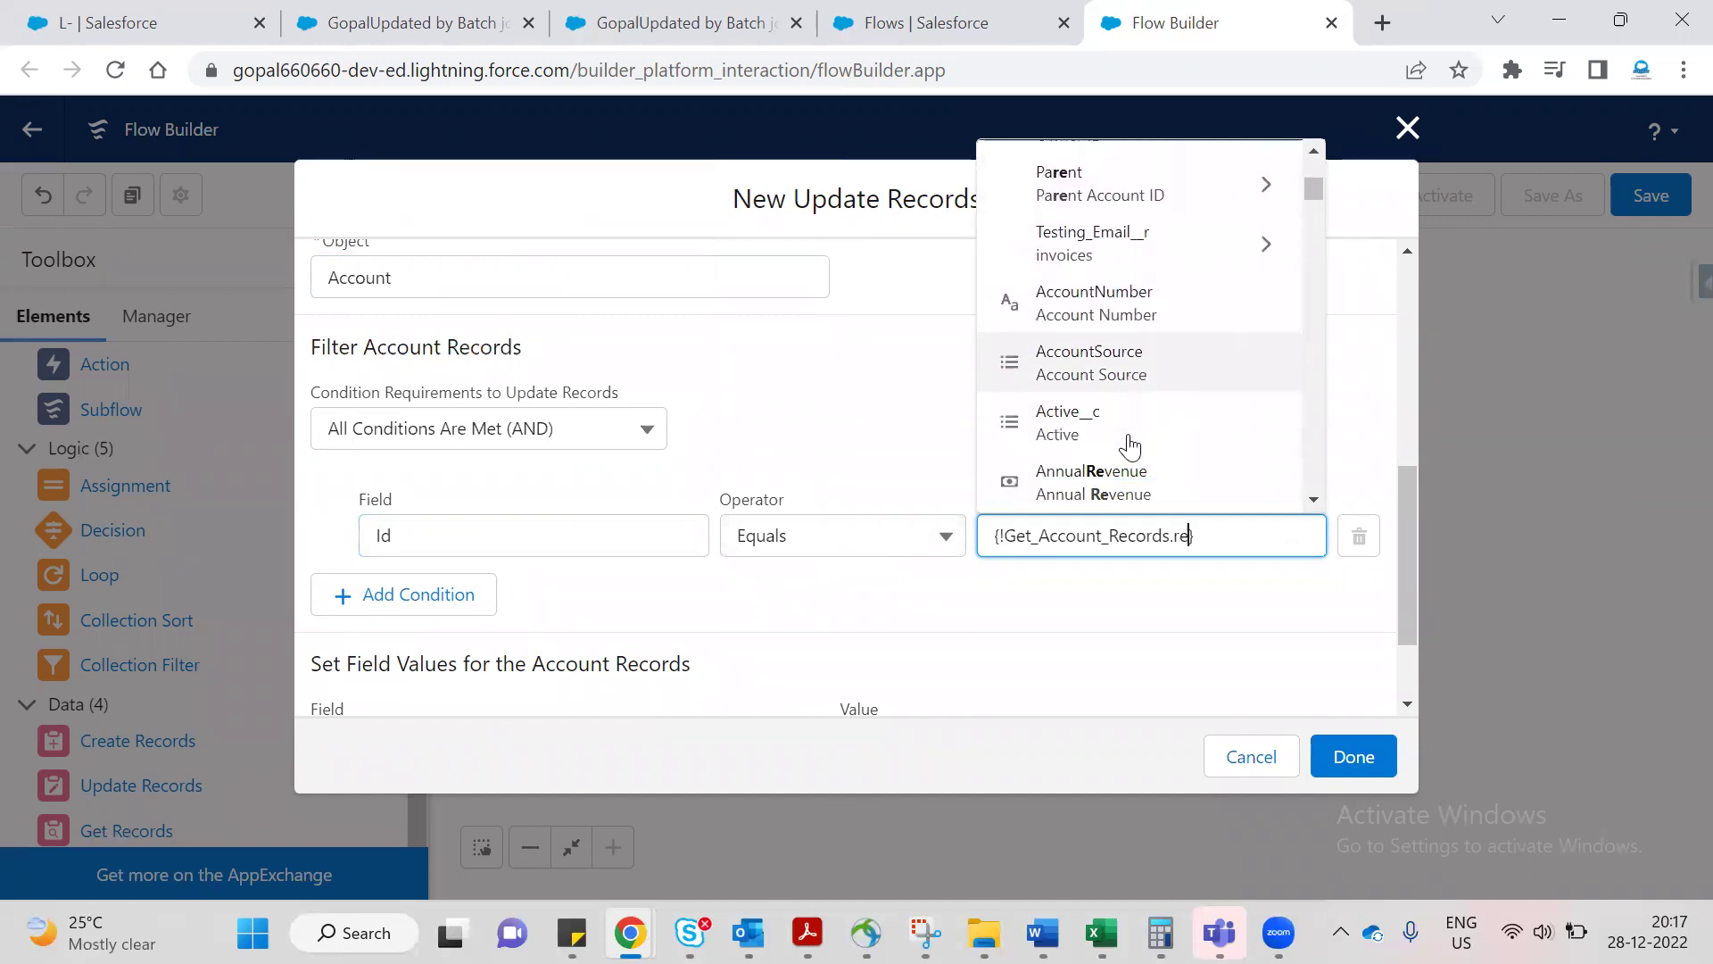
scroll(1124, 442, "down", 1)
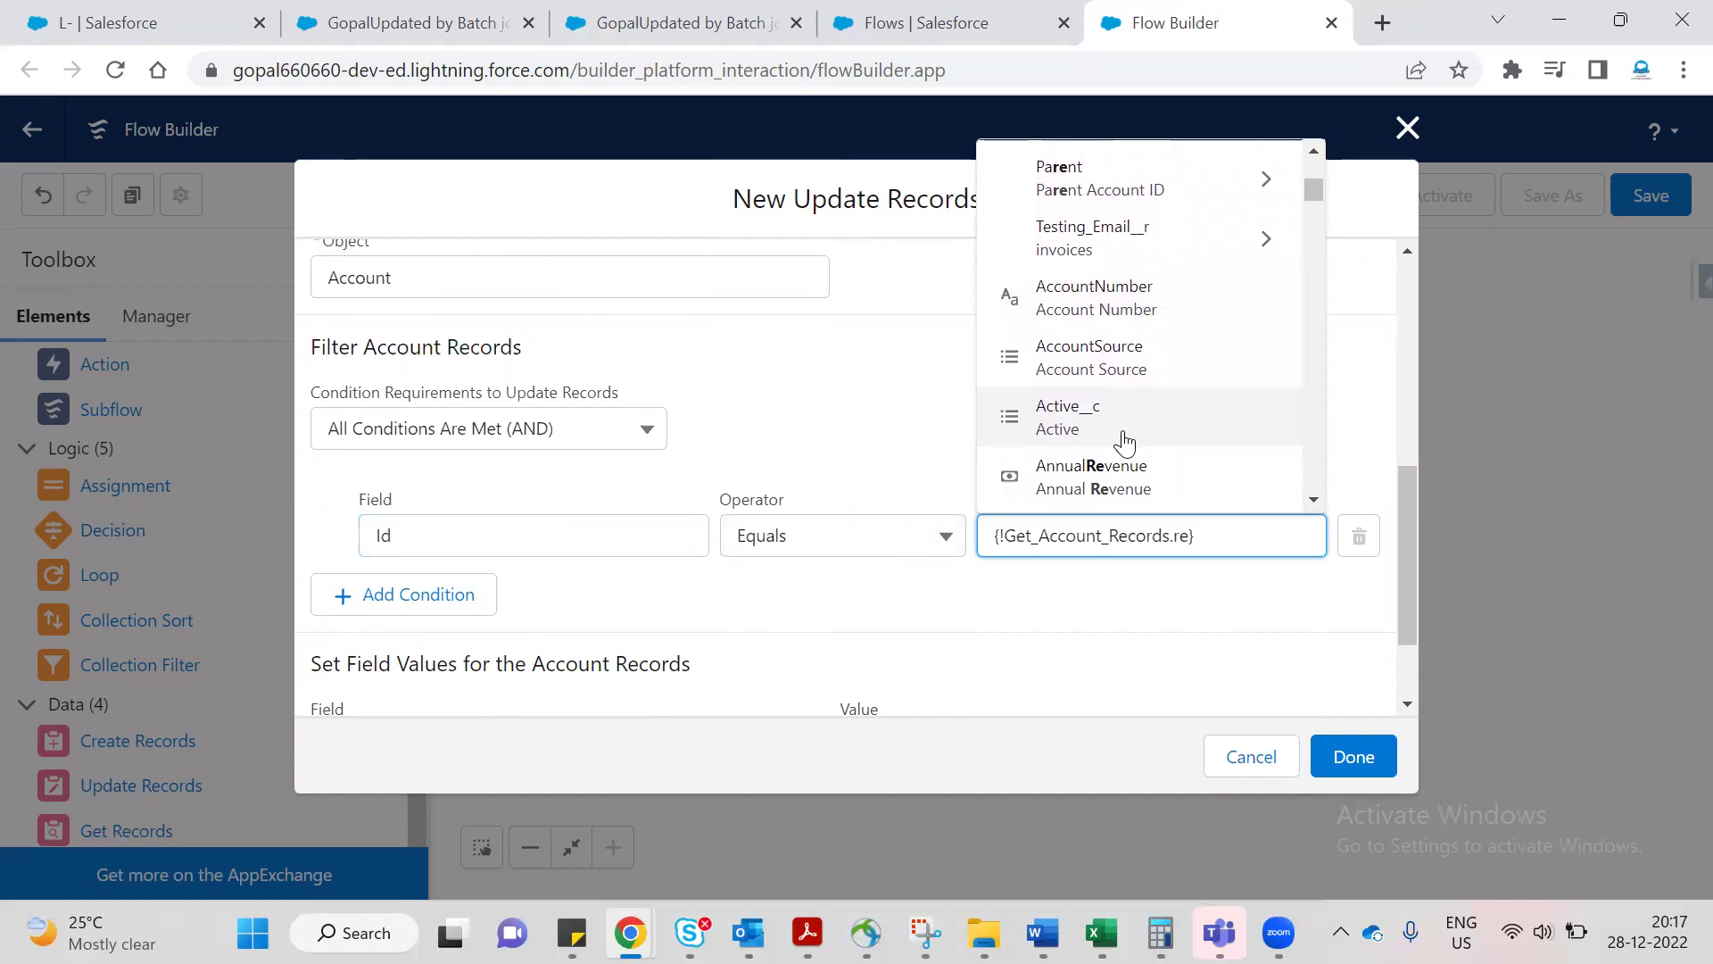
scroll(1125, 442, "down", 3)
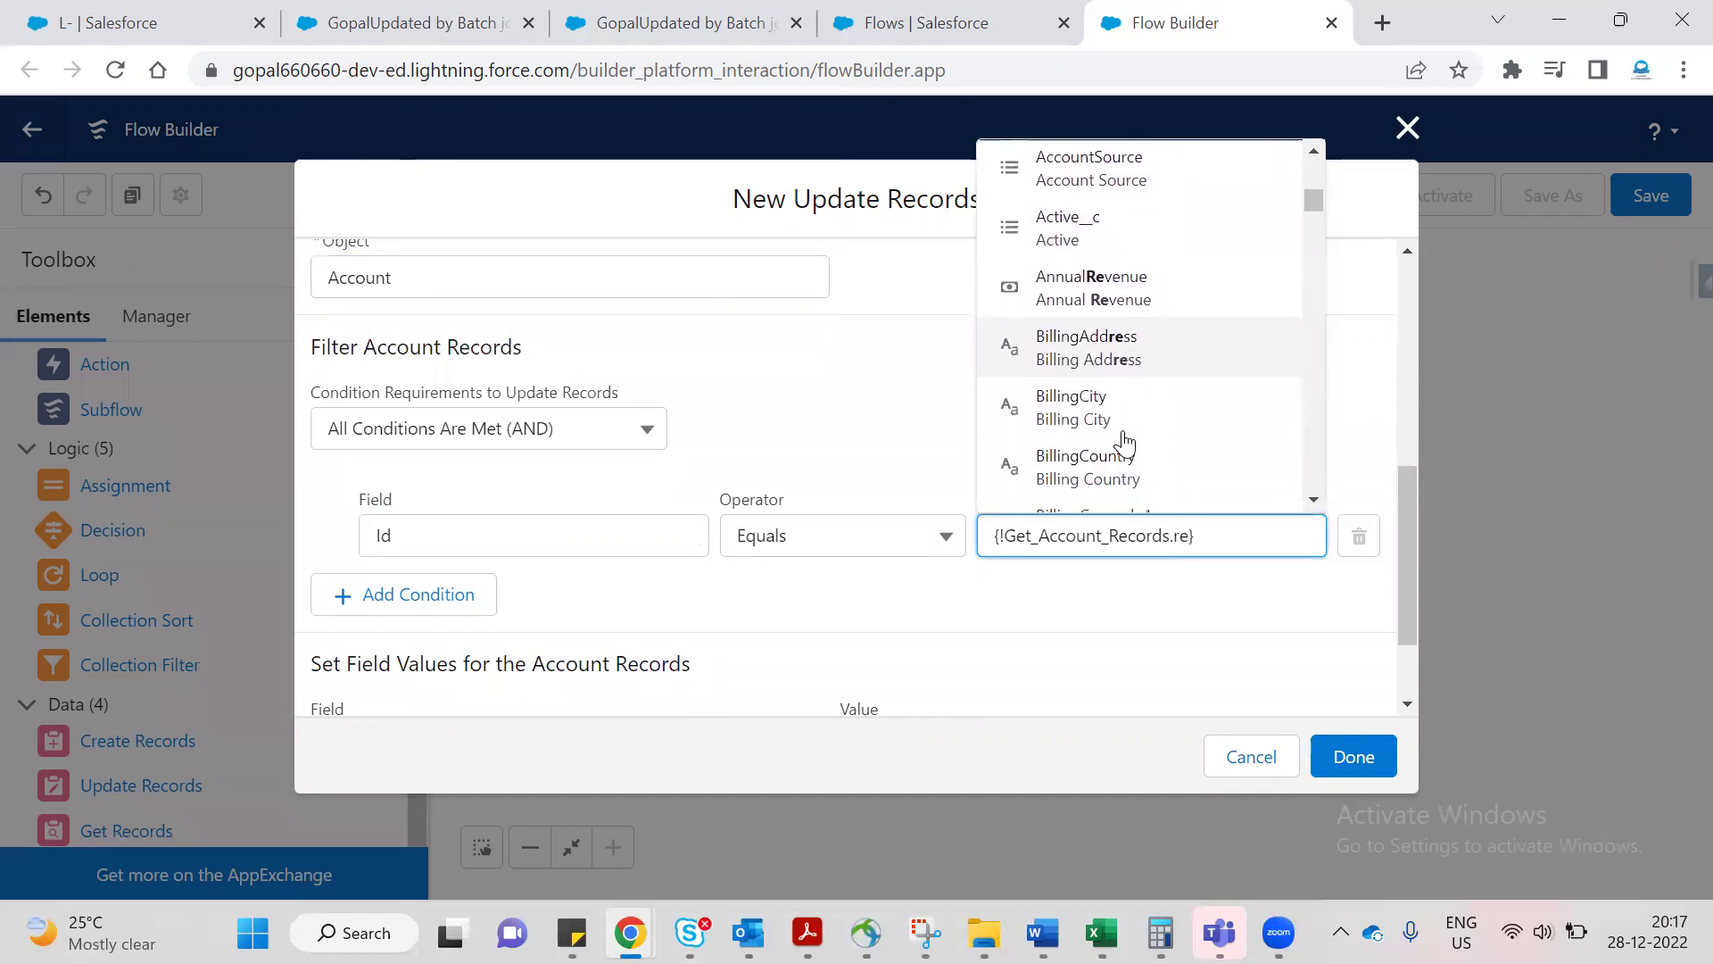
scroll(1124, 437, "down", 3)
key("ctrl+a")
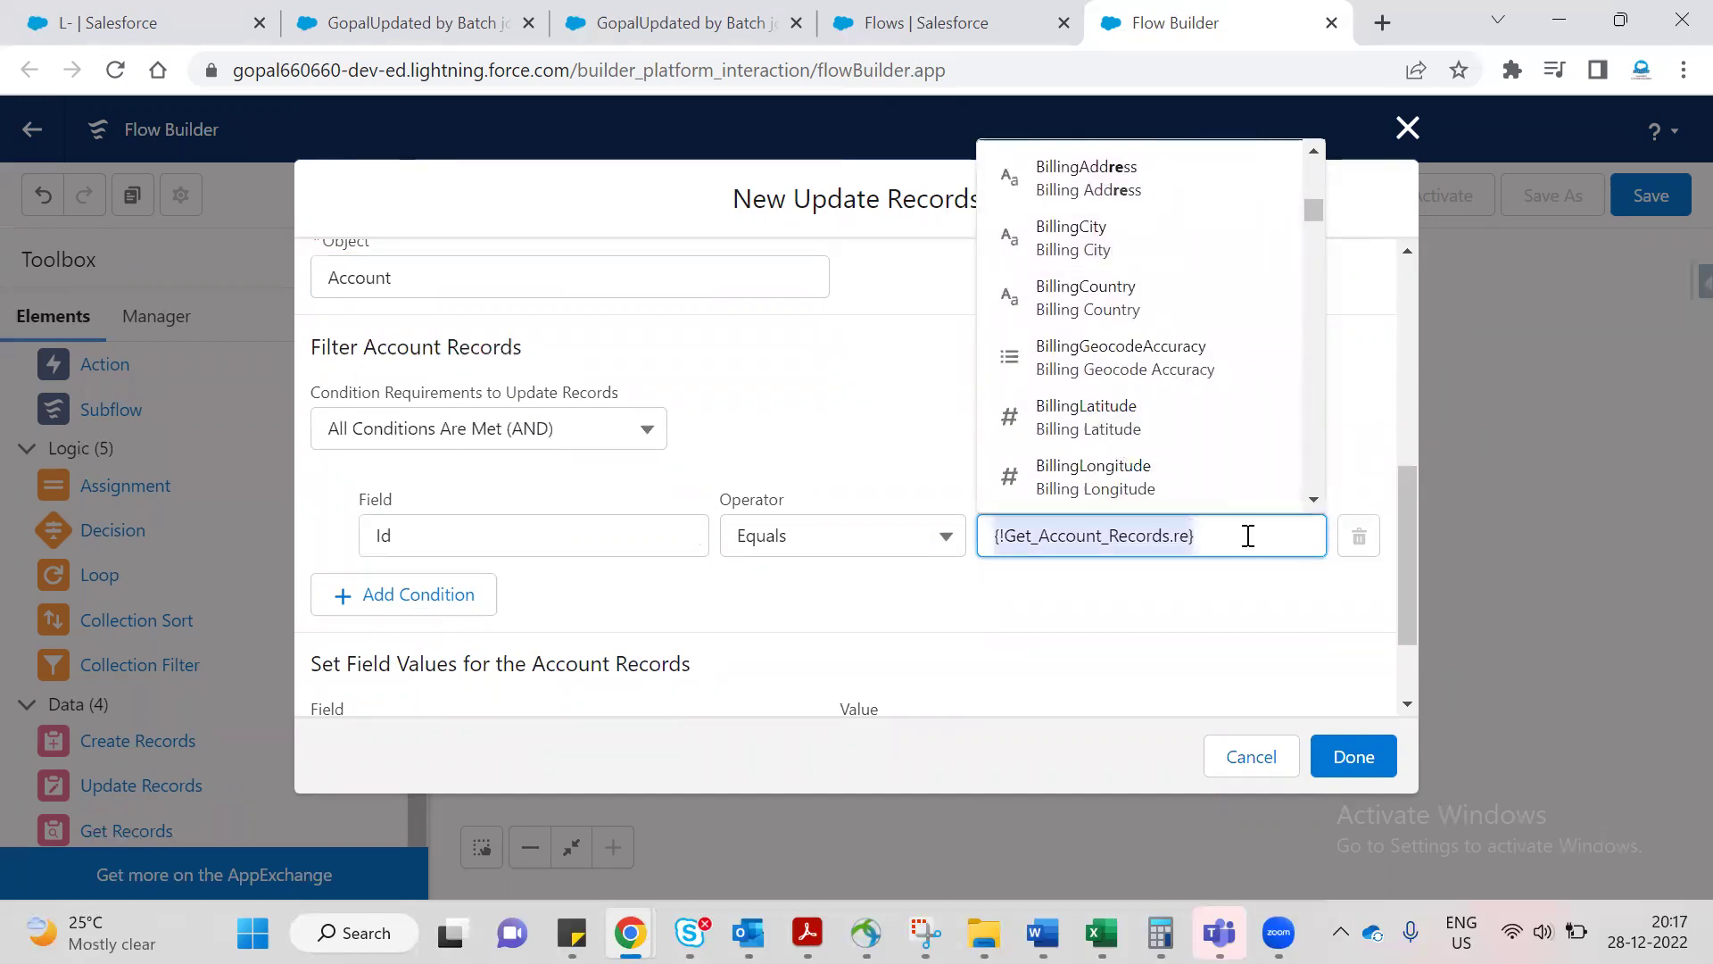
key("BackSpace")
Set the Id filter condition's value to the Id (Account ID) of the account from Get_Account_Records.
type("get")
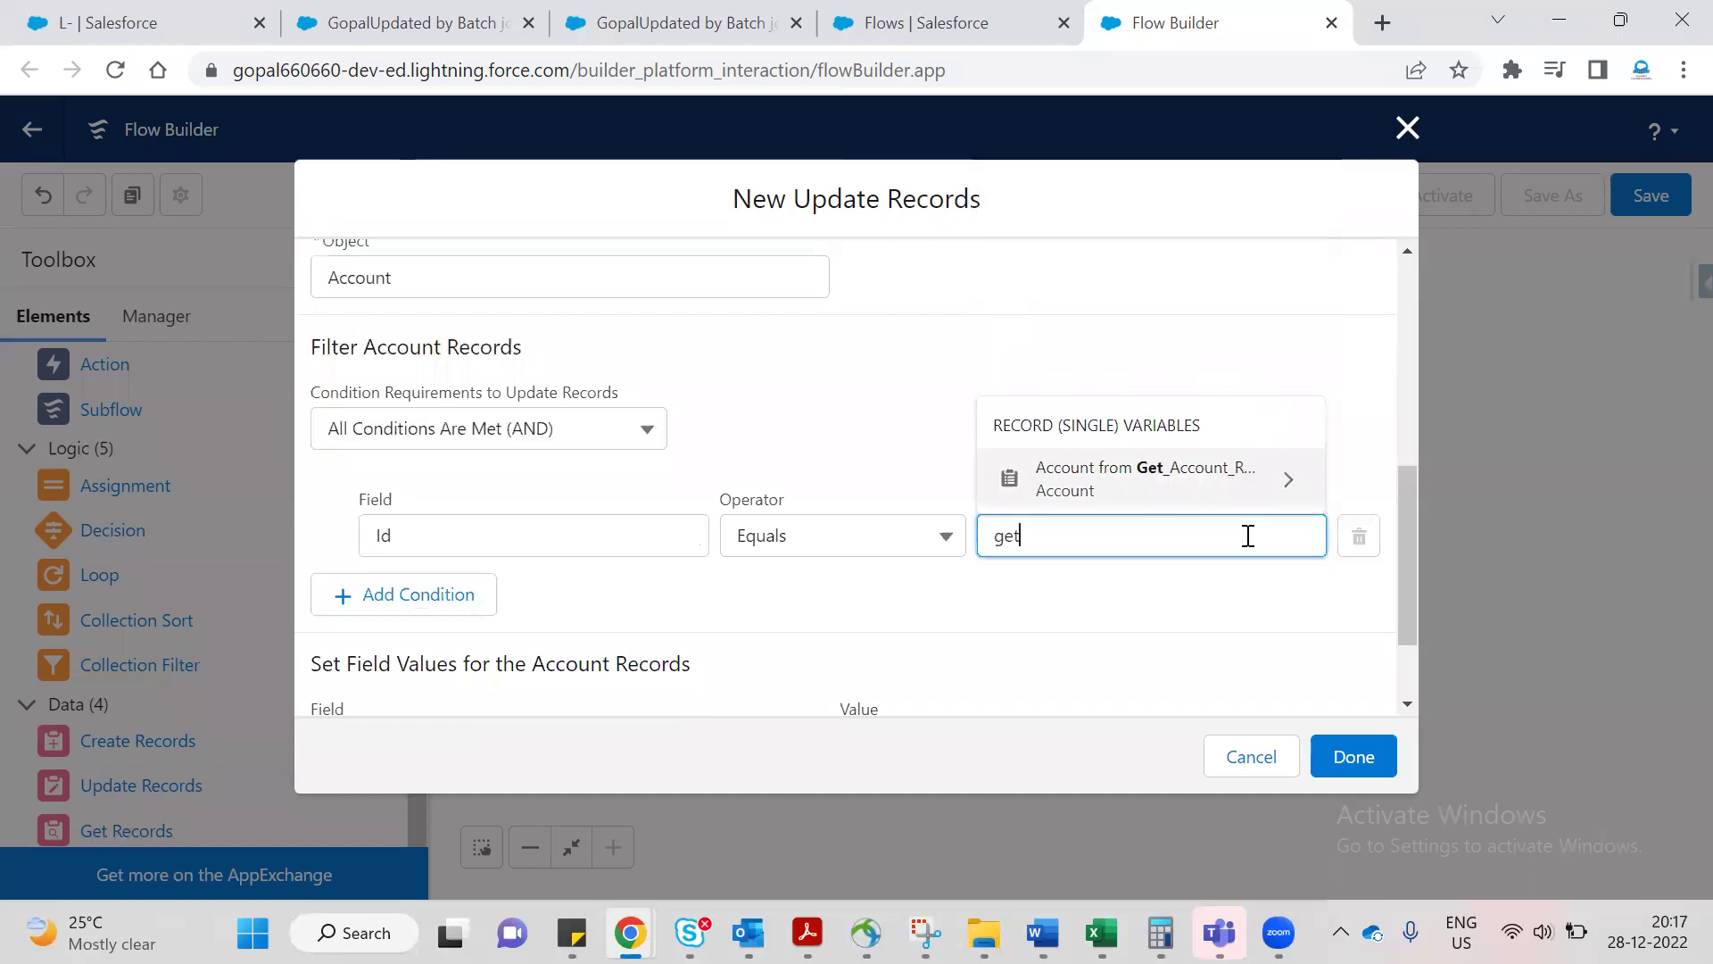
left_click(1163, 482)
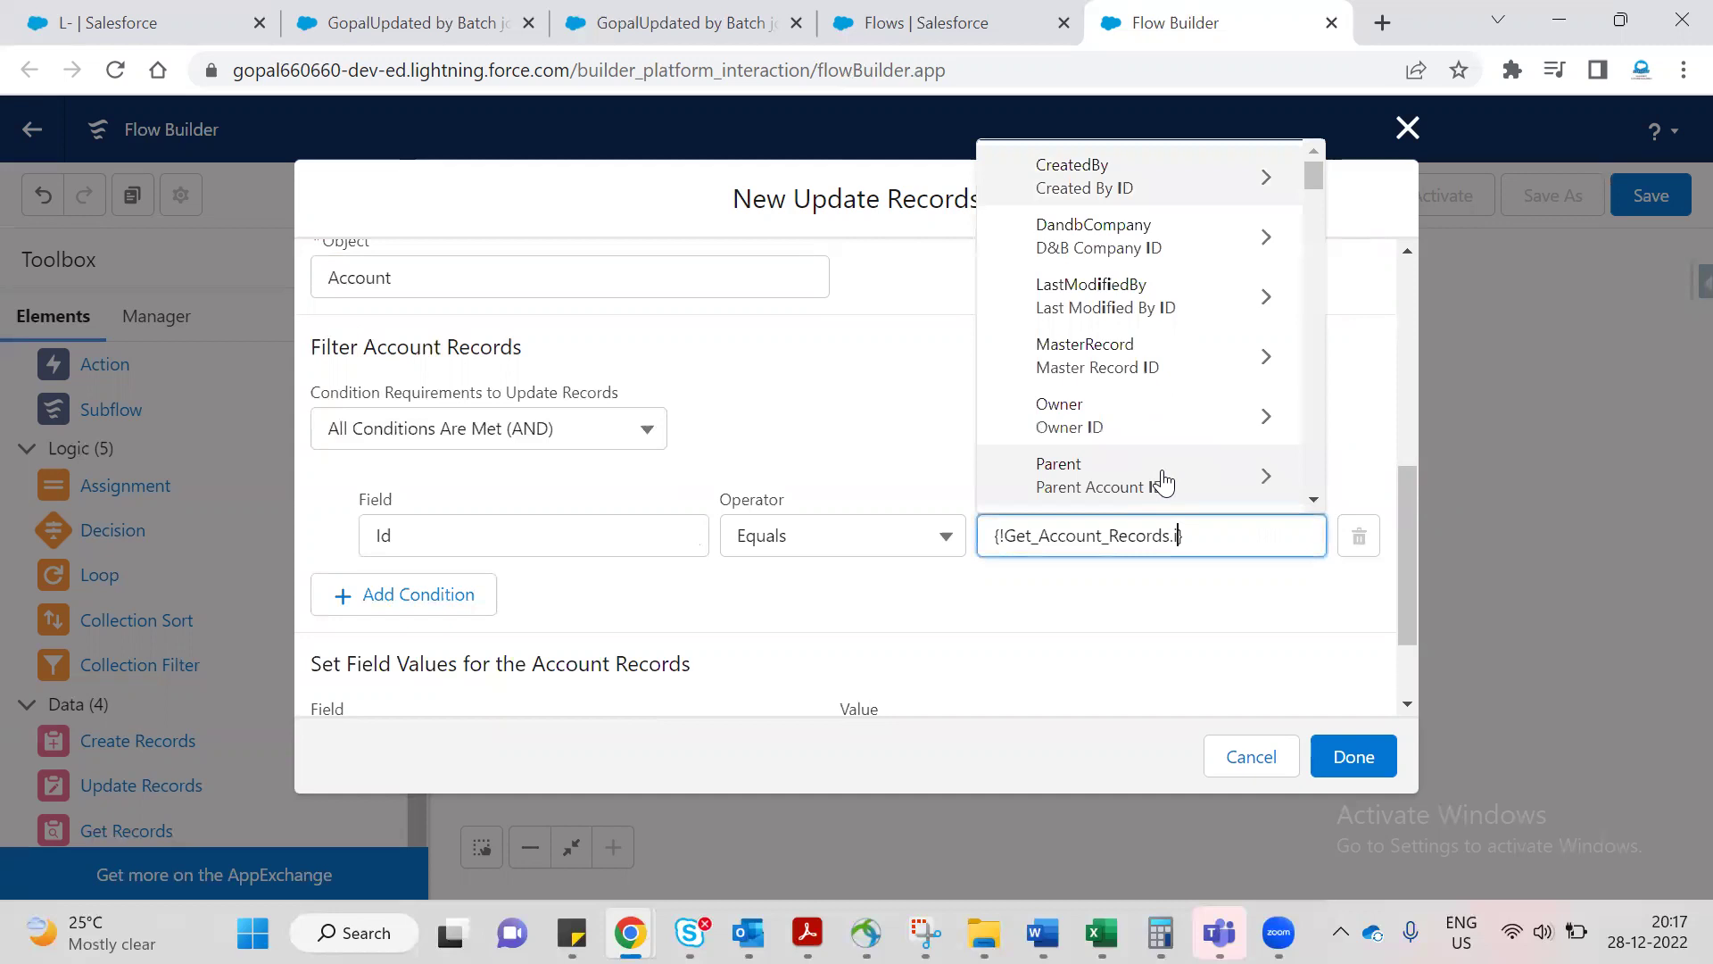
type("id")
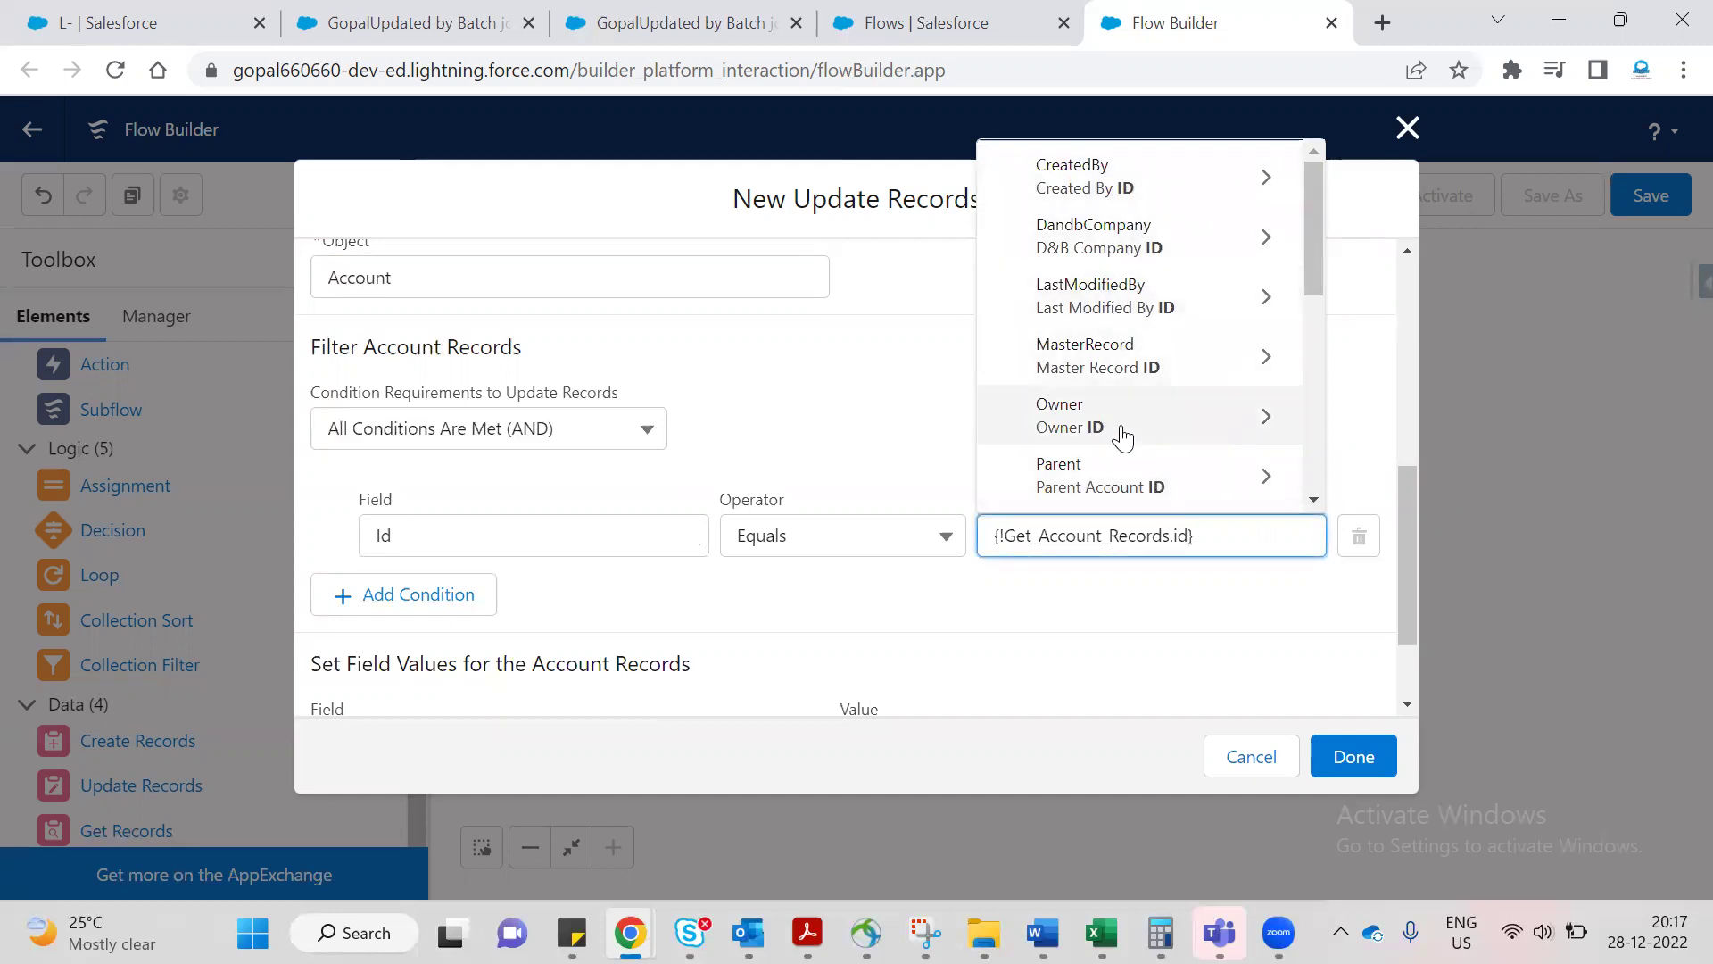
scroll(1121, 436, "down", 3)
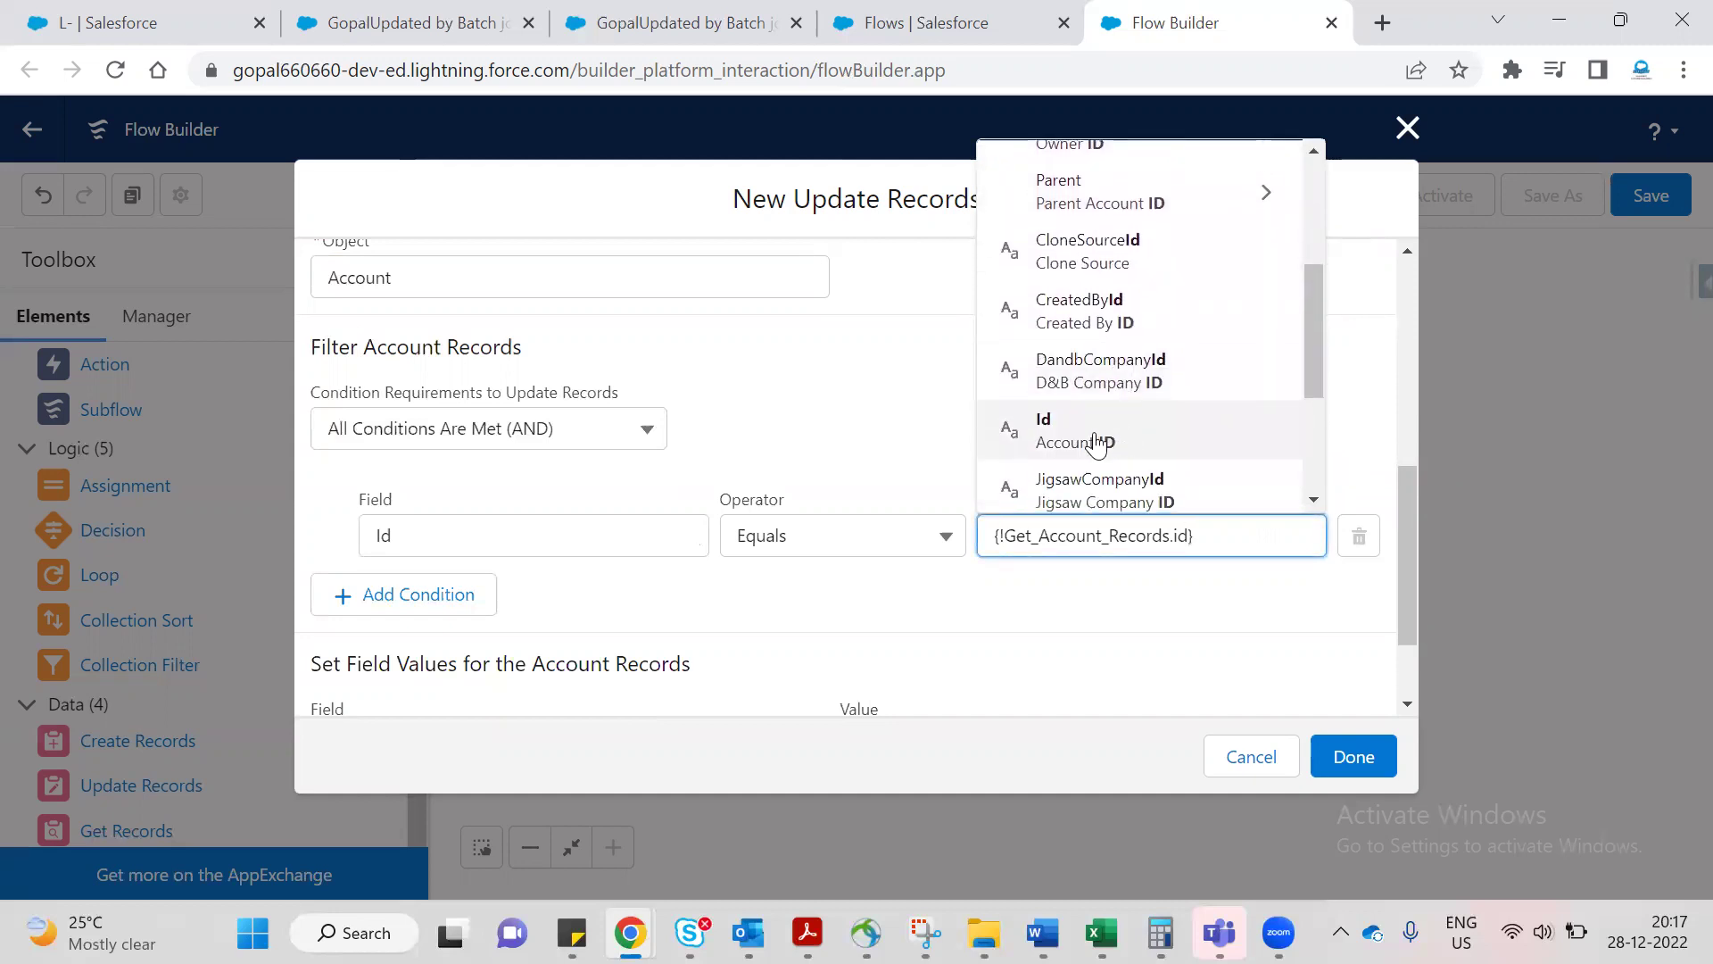
left_click(1097, 446)
left_click(1107, 591)
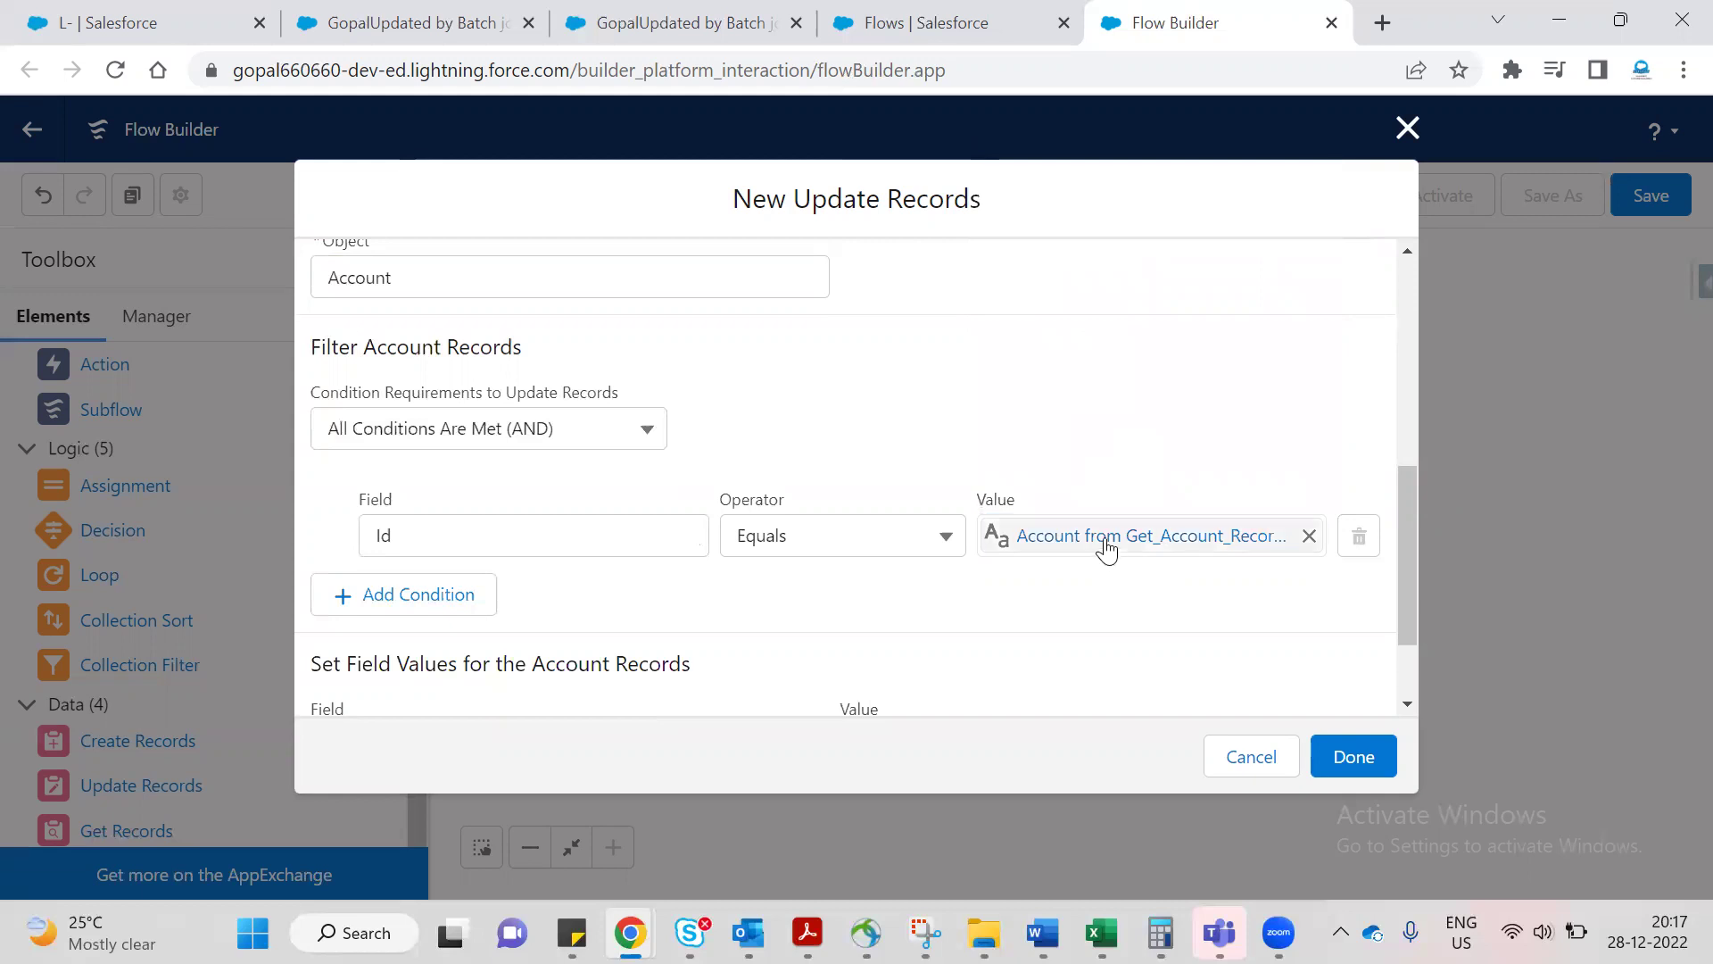
Set the account's Type field value to Customer and finish the Update Records element.
scroll(1025, 607, "down", 3)
left_click(574, 623)
type("type")
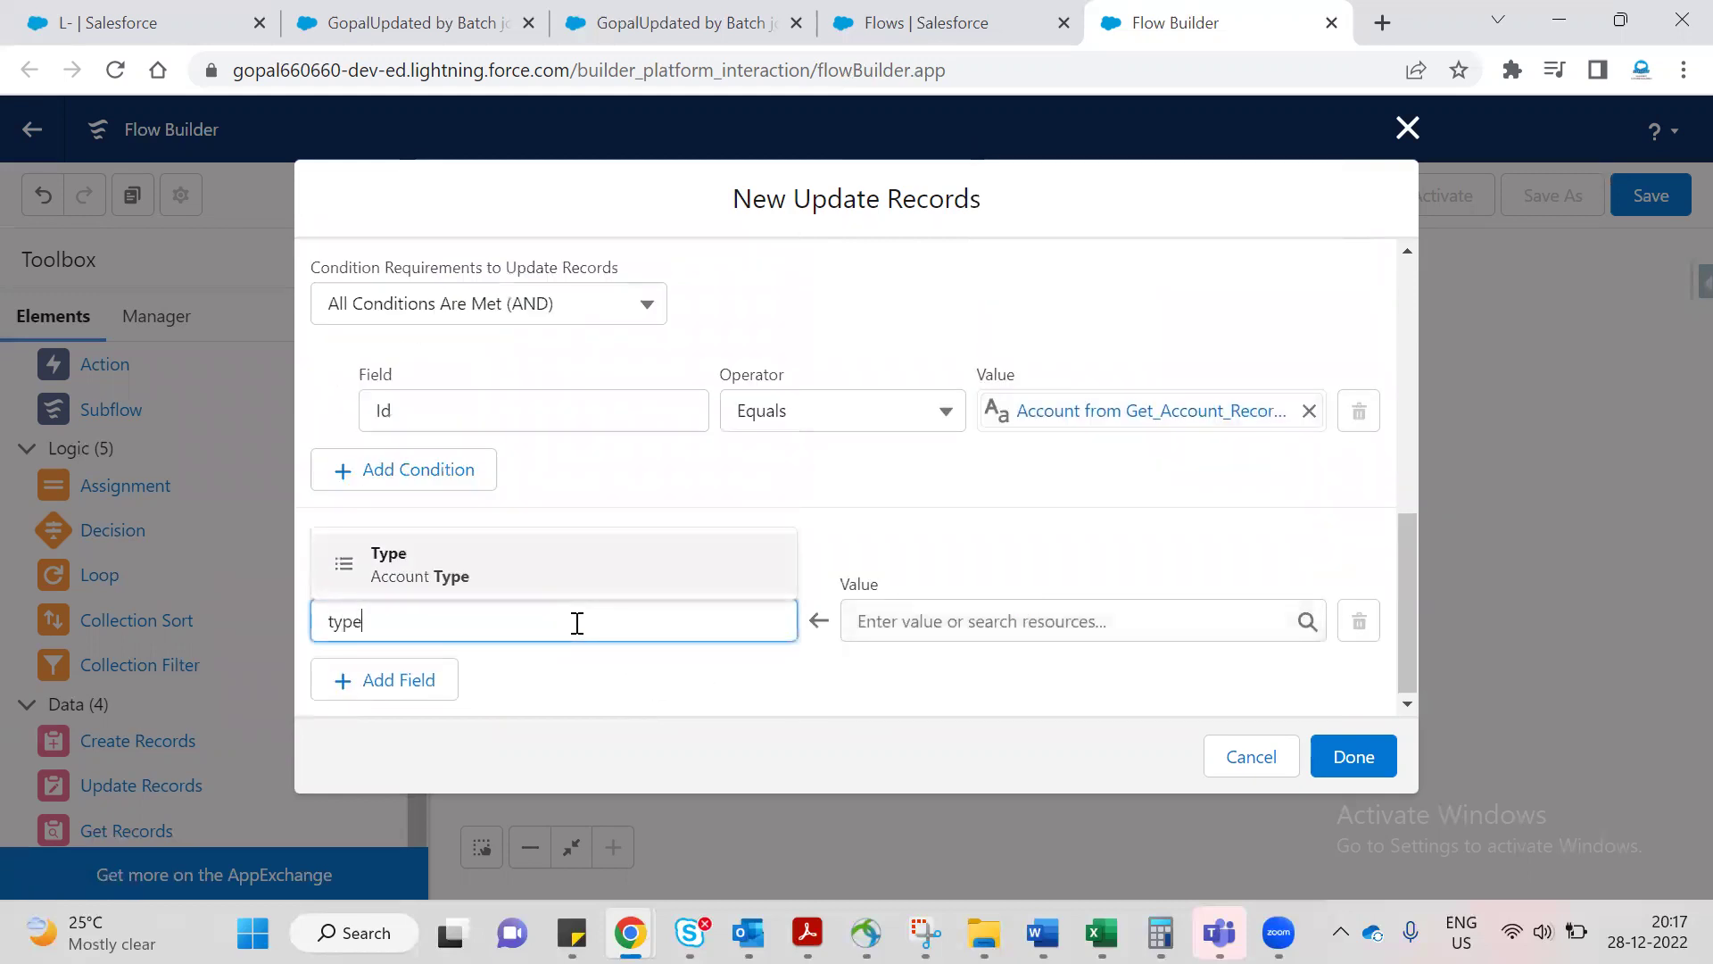
left_click(459, 584)
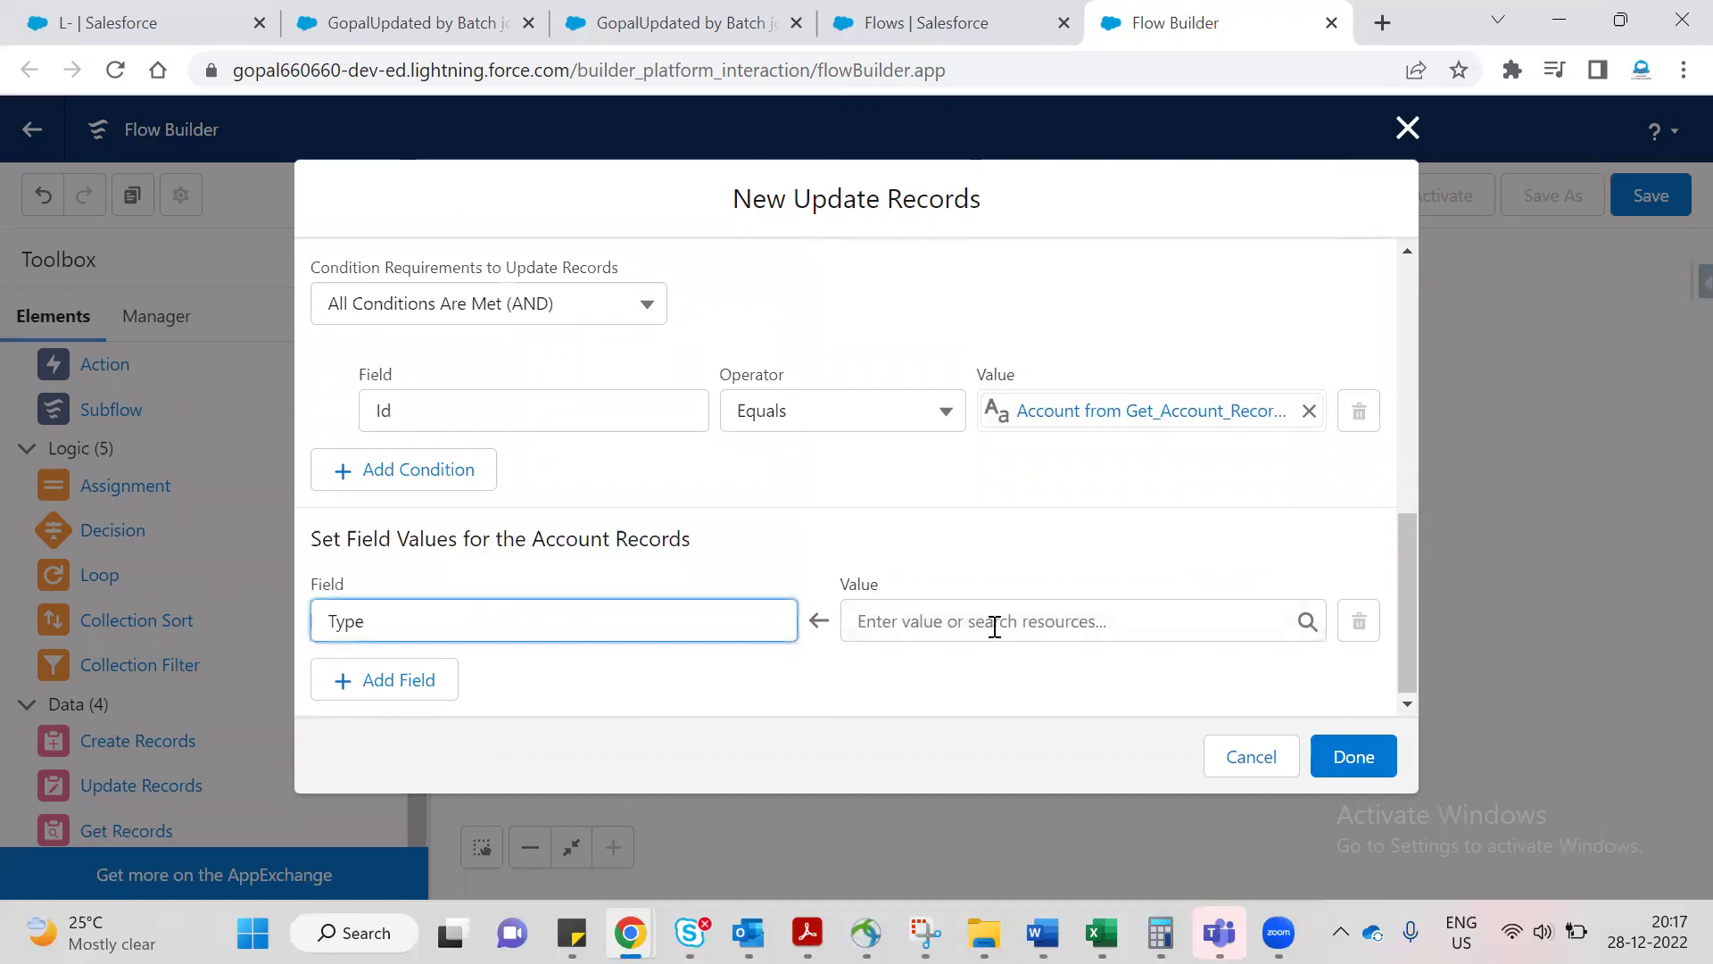
left_click(994, 624)
scroll(1022, 553, "down", 2)
scroll(1022, 553, "down", 3)
left_click(955, 477)
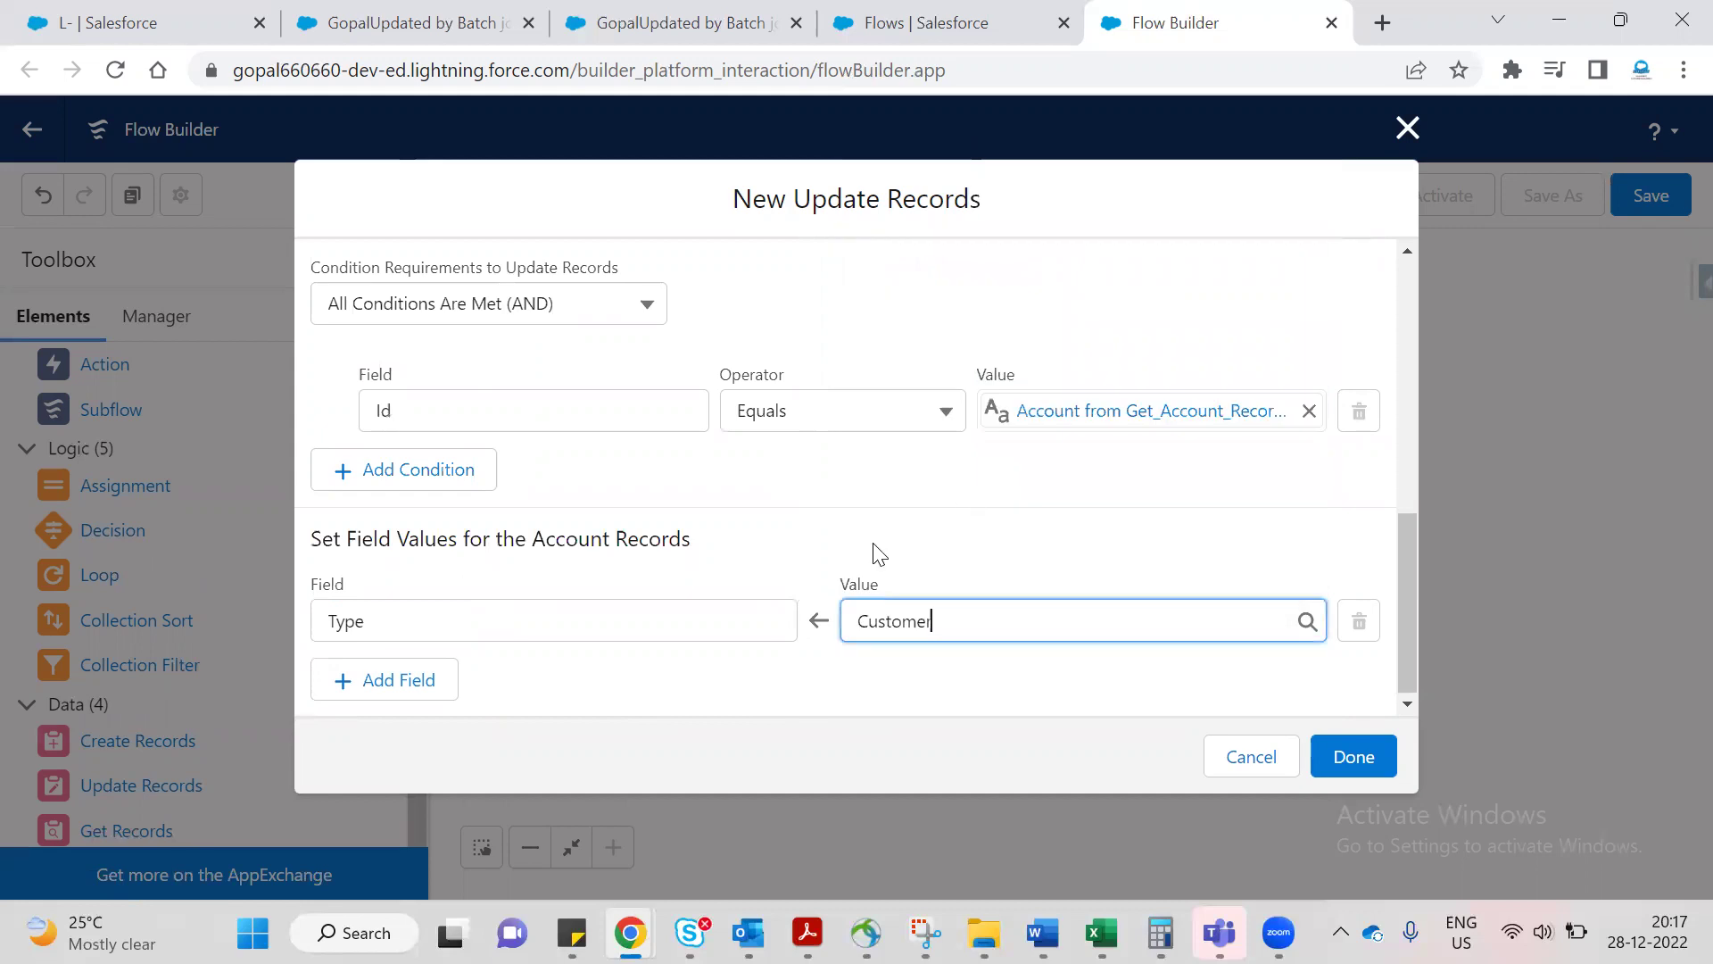
scroll(821, 618, "up", 8)
scroll(986, 539, "down", 8)
left_click(1354, 756)
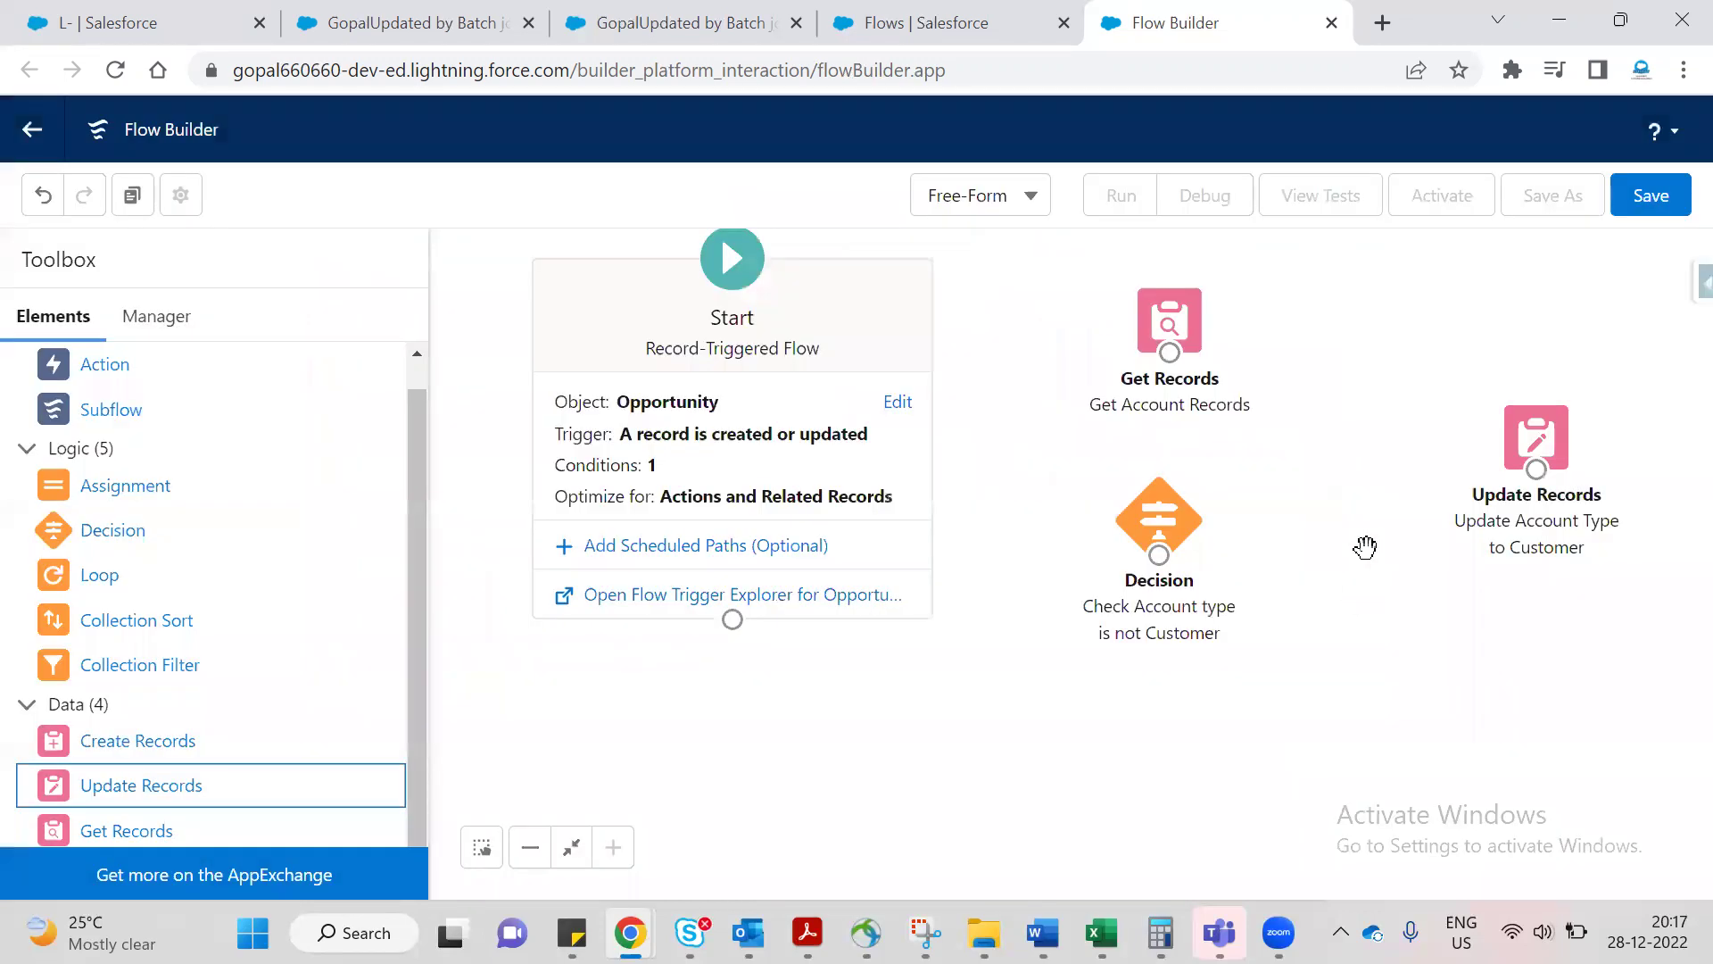
Connect Start to Get Records, Decision and Update Records in sequence, using the "Check type customer or not" outcome for the decision connector.
left_click_drag(732, 619, 1521, 455)
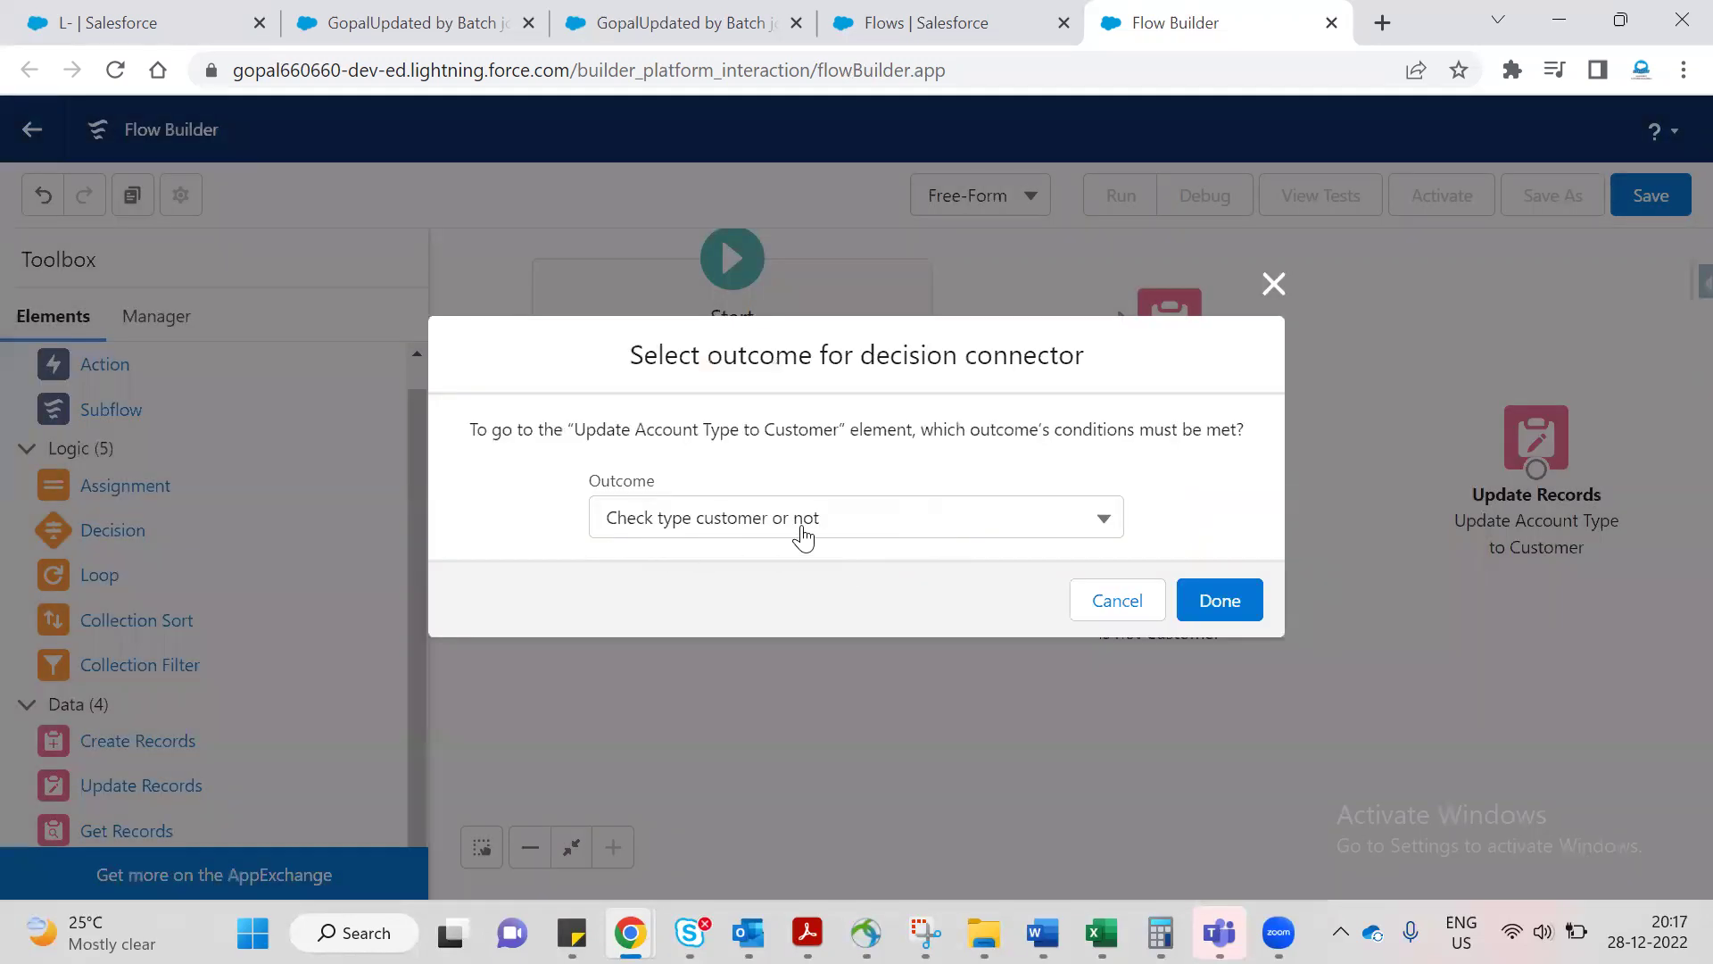
left_click(1226, 609)
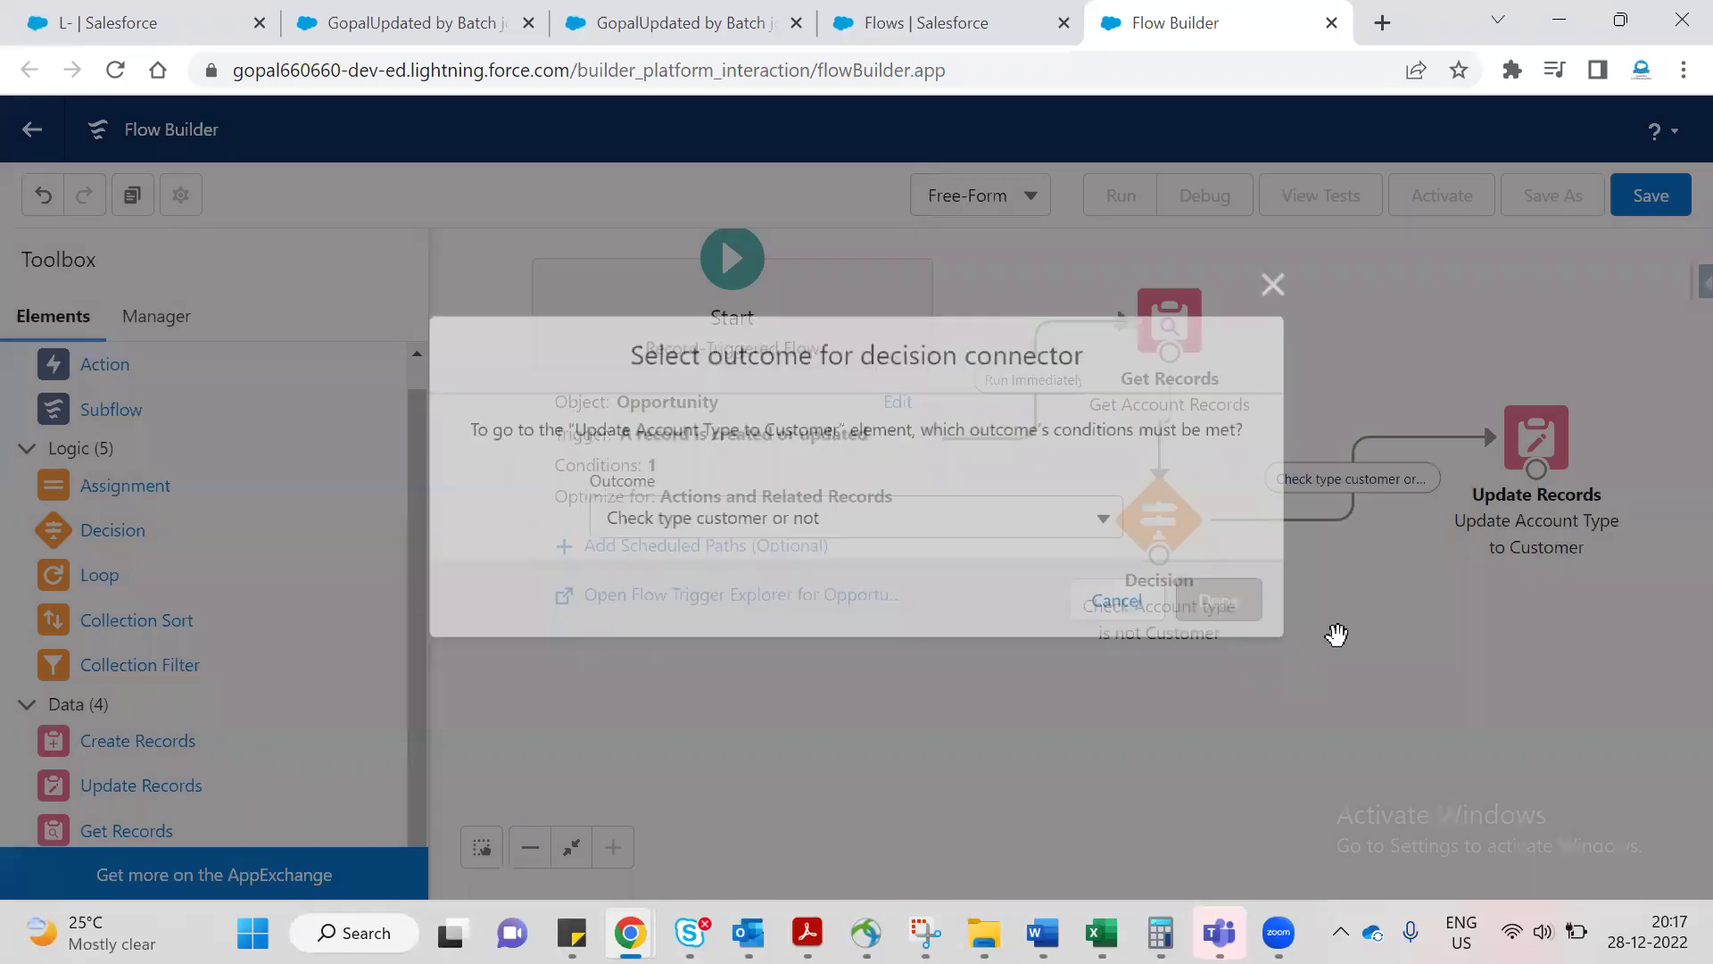
Save the flow with the label "Update Account Type to Customer".
left_click(1641, 205)
left_click(631, 407)
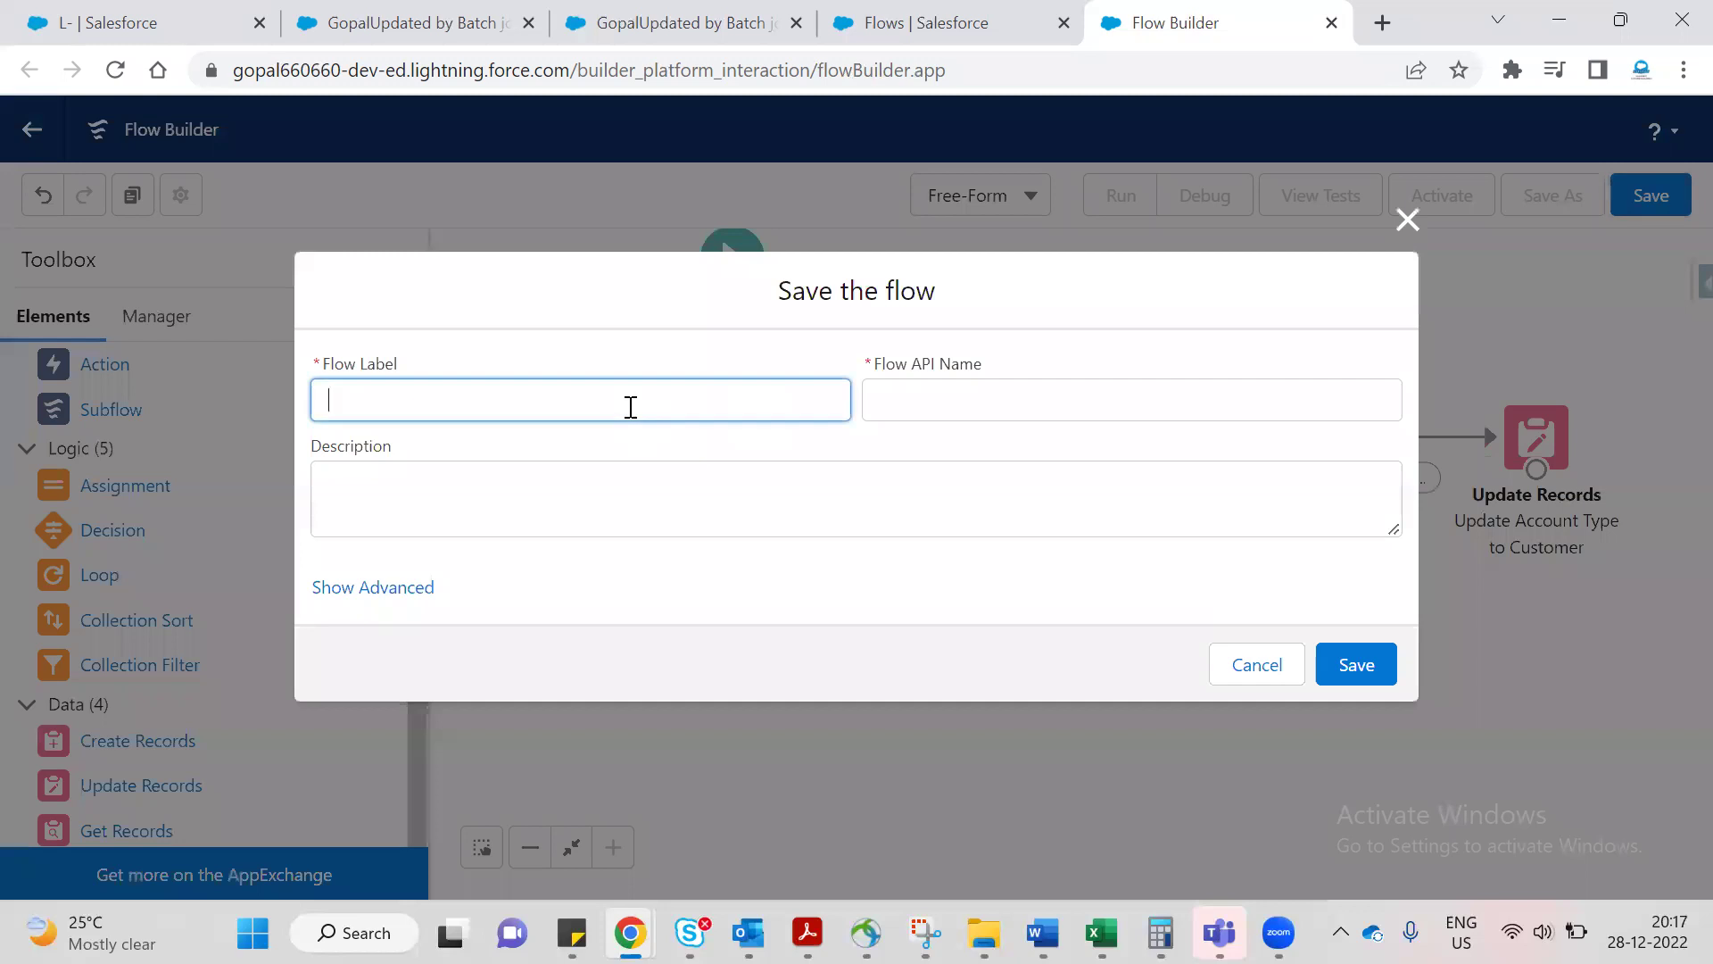
type("Uodate Account Type to Customer")
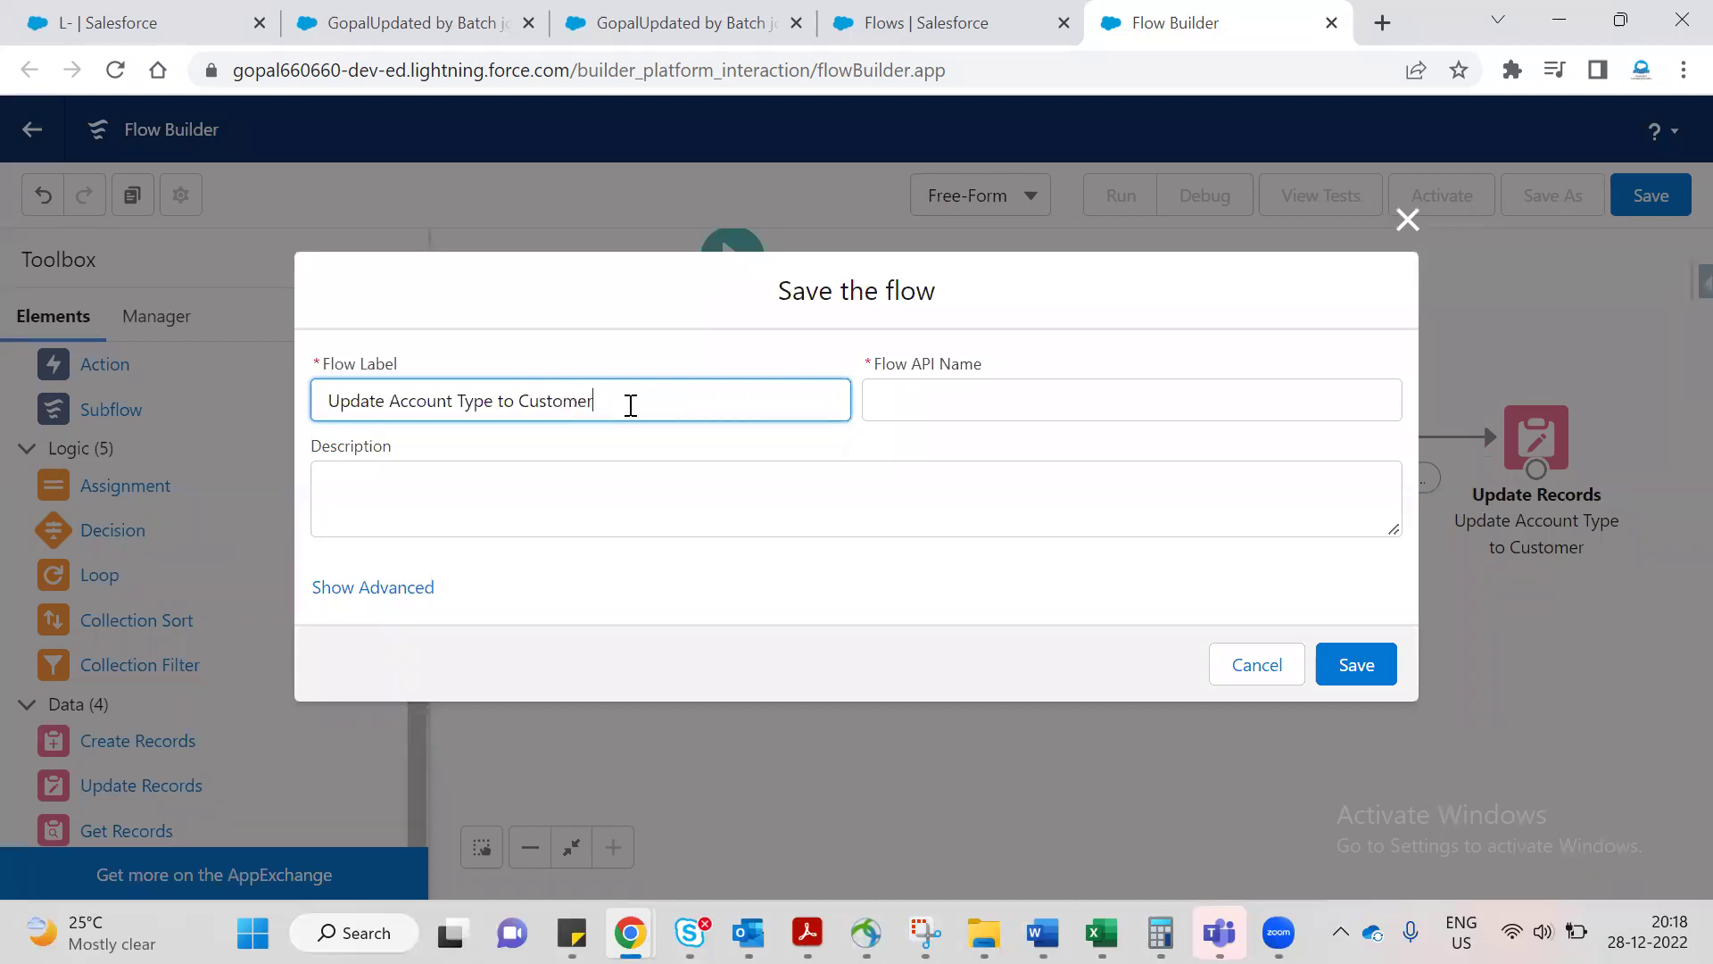
left_click(845, 463)
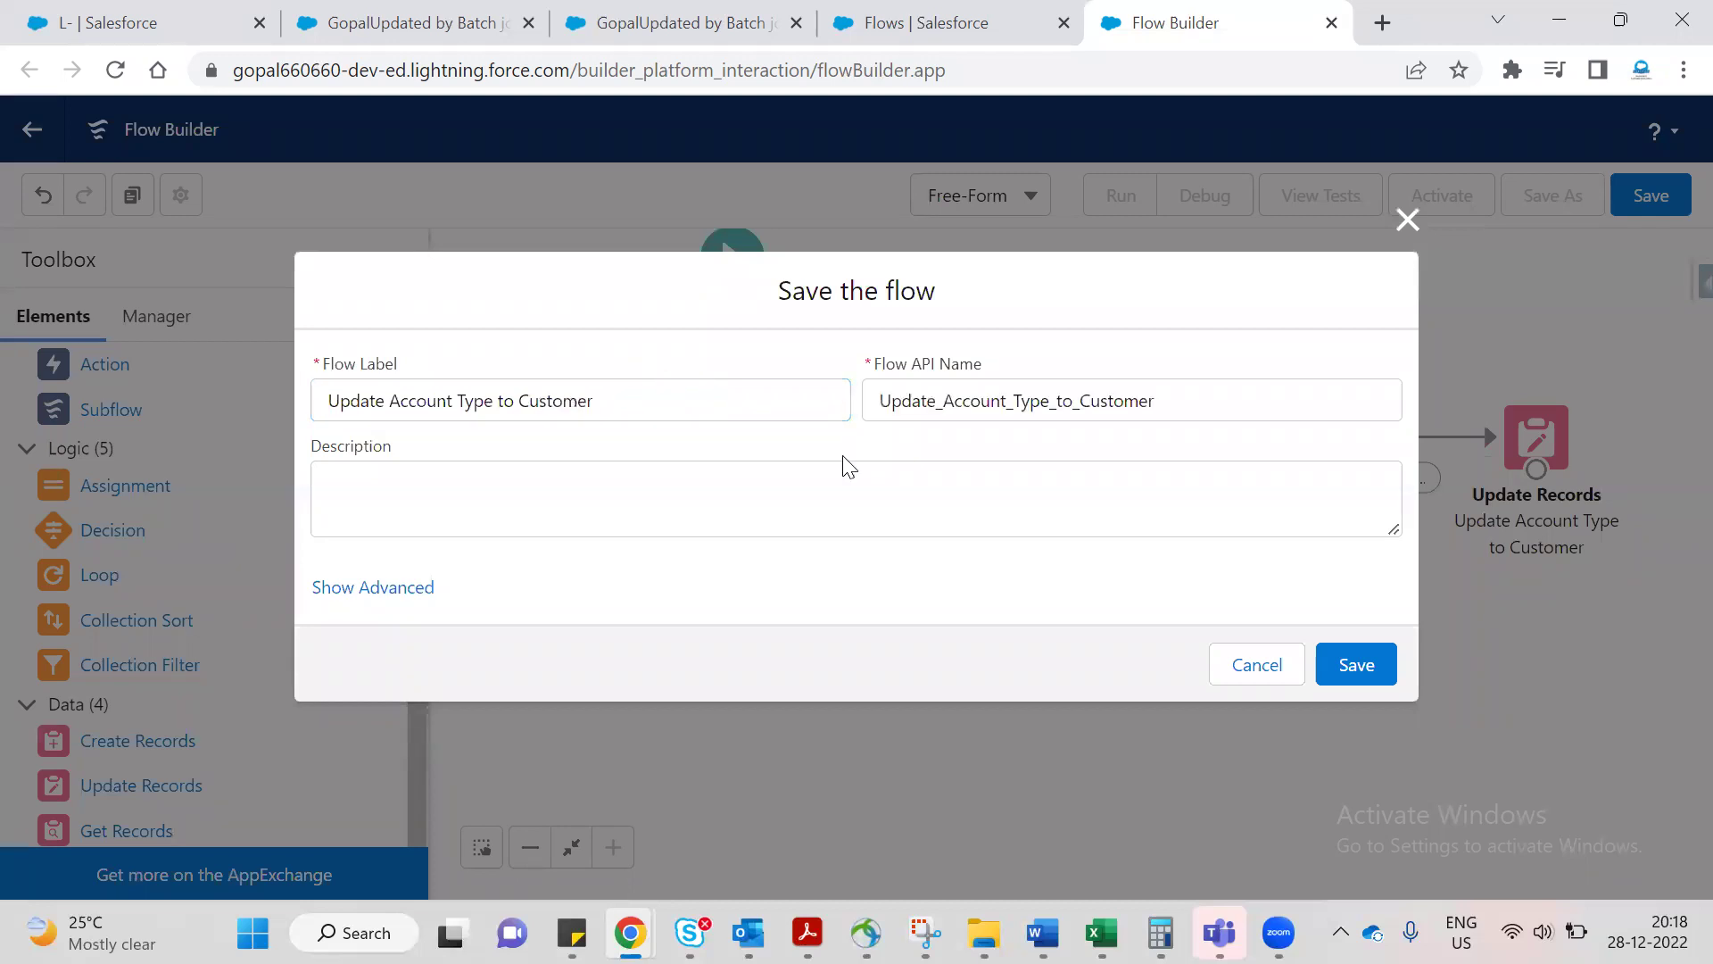
left_click(1353, 666)
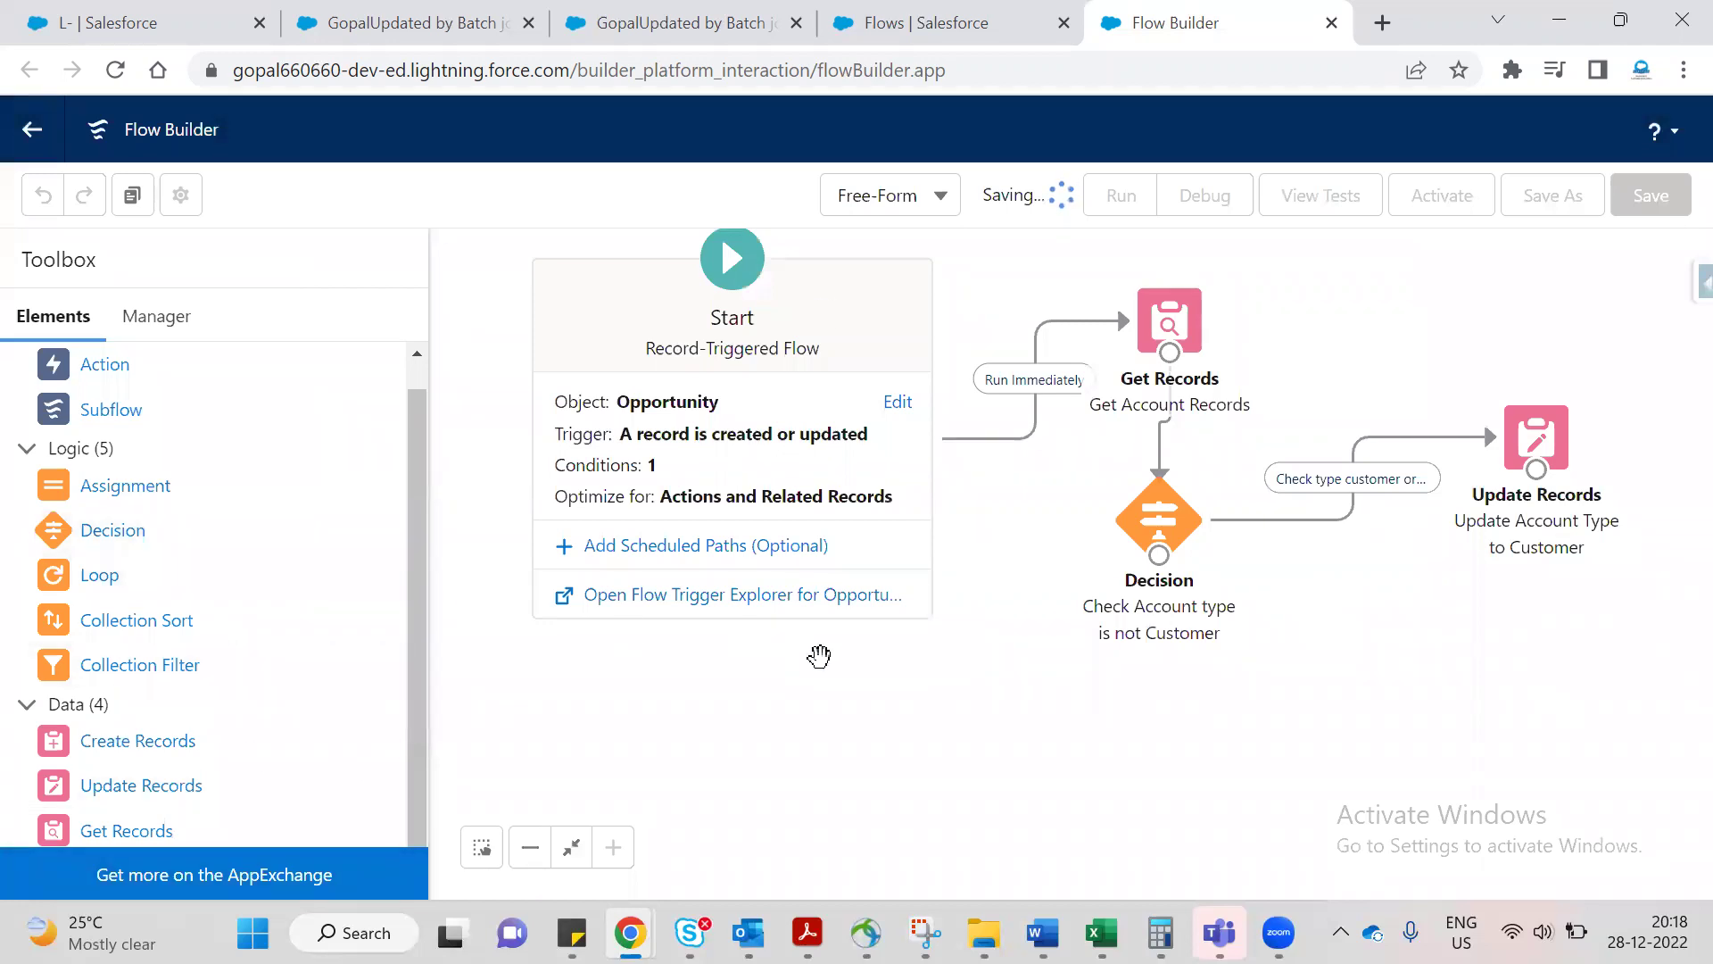
Review the issues reported for the saved flow and close the issue list.
scroll(967, 433, "down", 1)
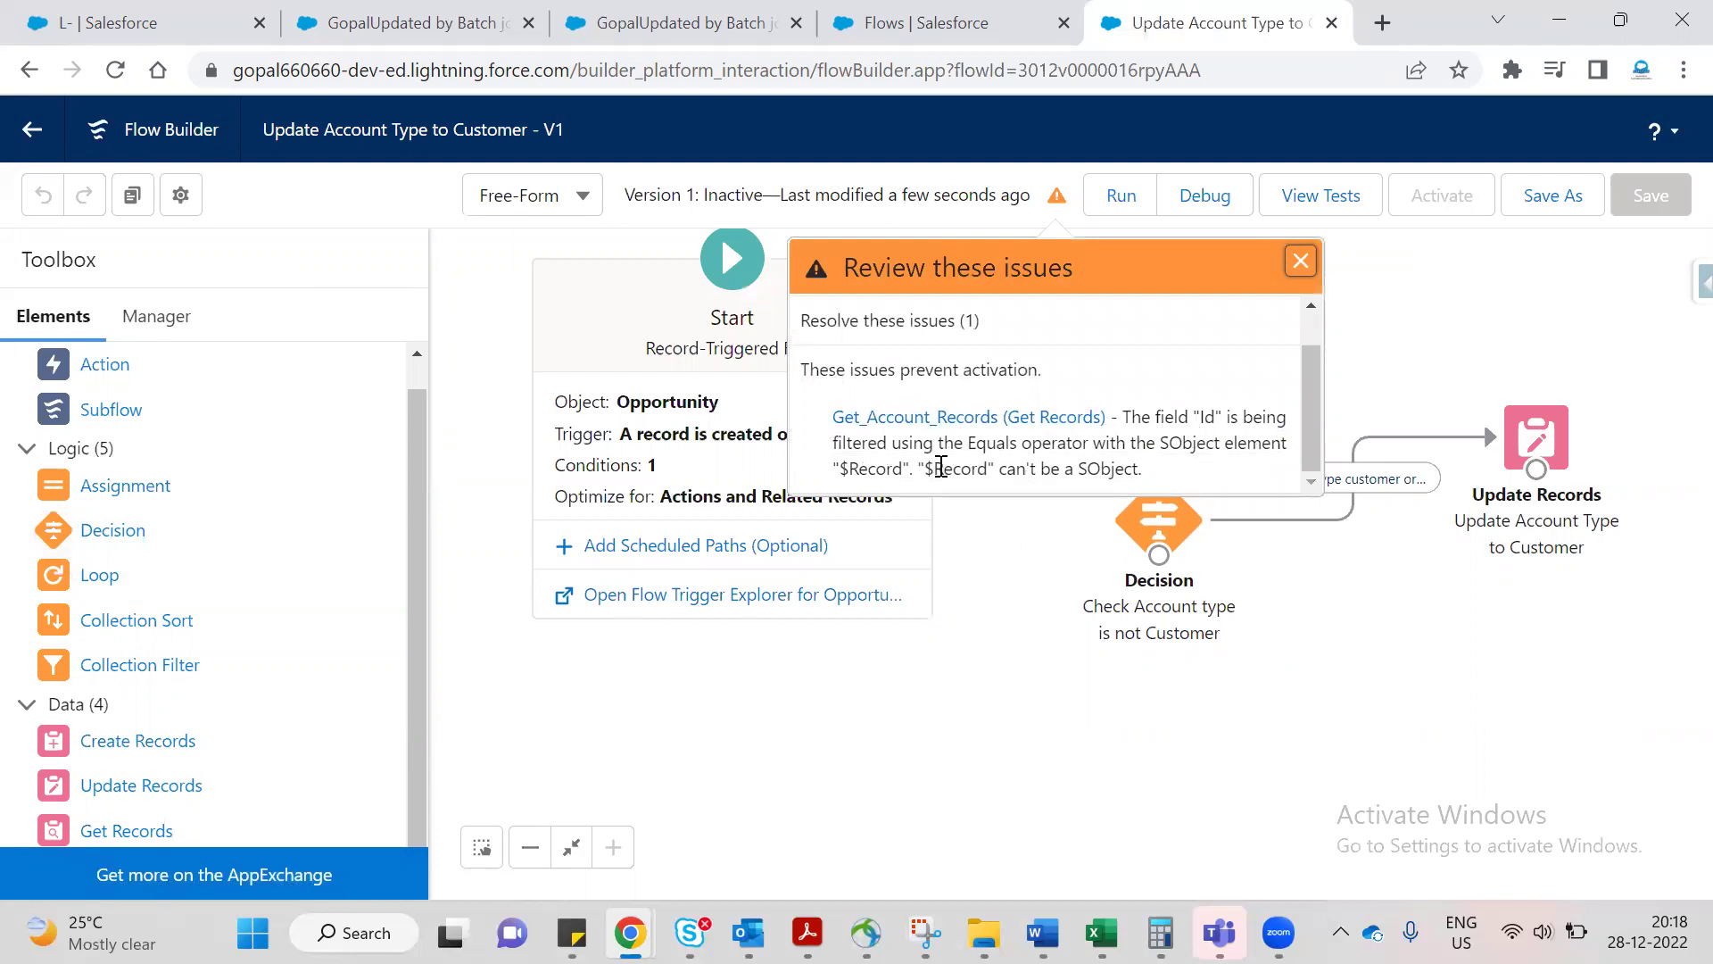
left_click(1300, 261)
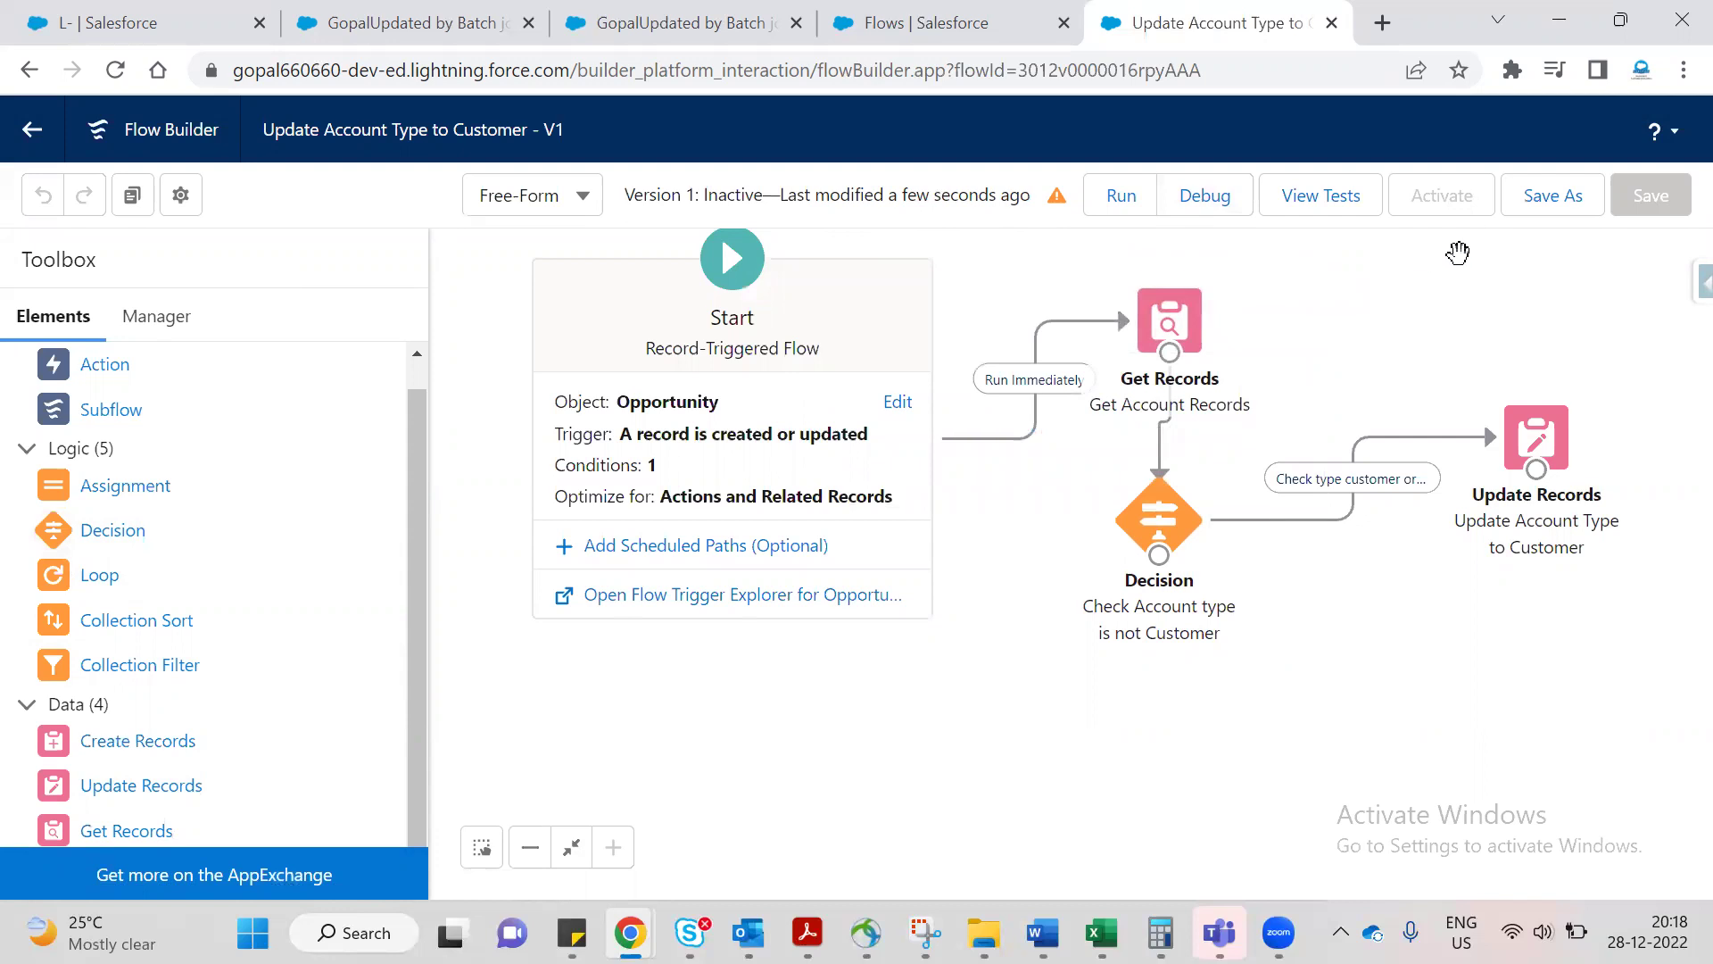
left_click(1057, 195)
scroll(959, 419, "down", 1)
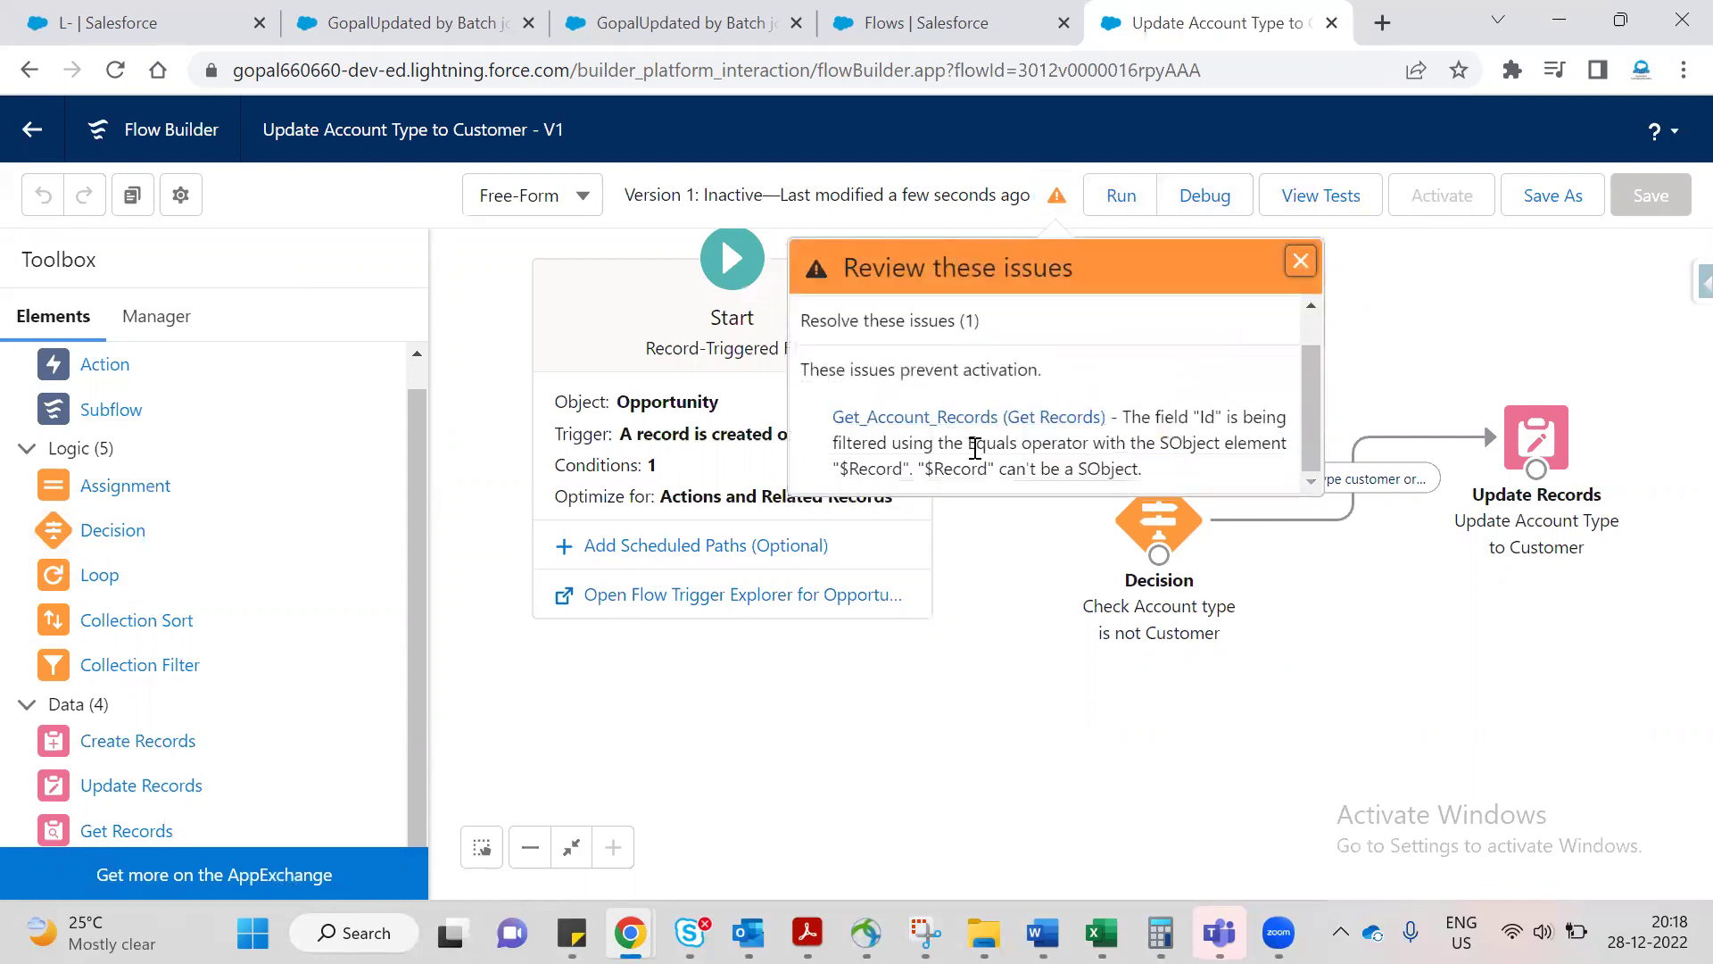
left_click(1299, 263)
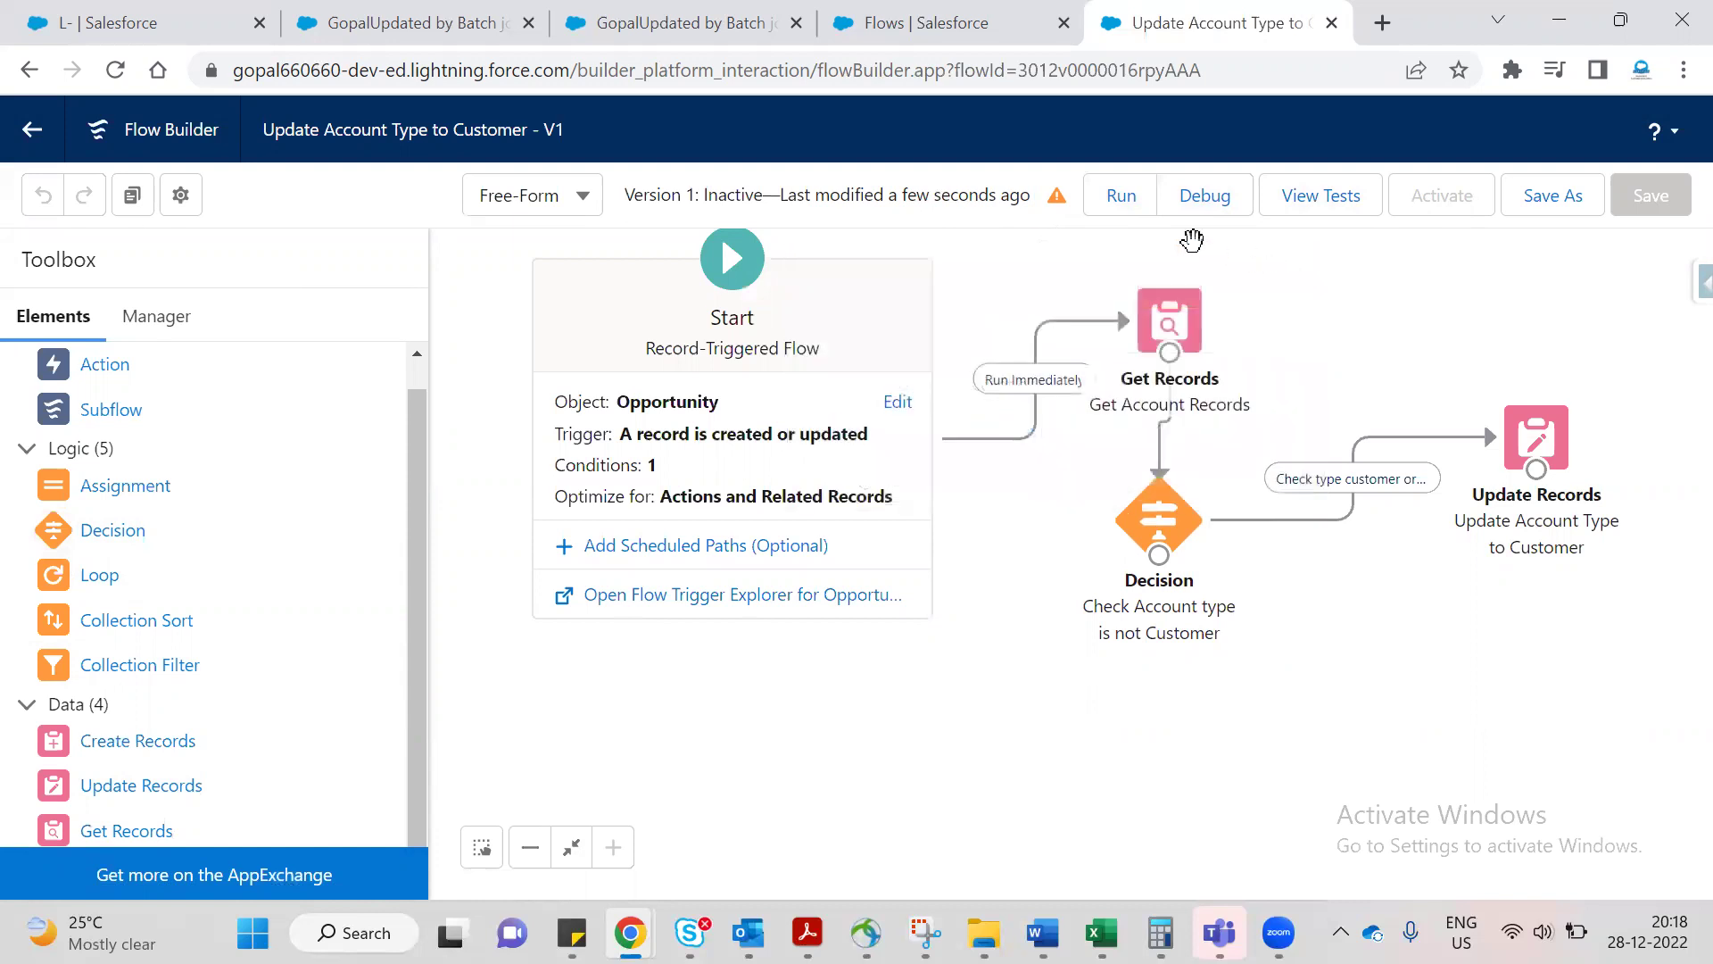
Switch the flow canvas from Free-Form to Auto-Layout and view the decision branches.
left_click(583, 198)
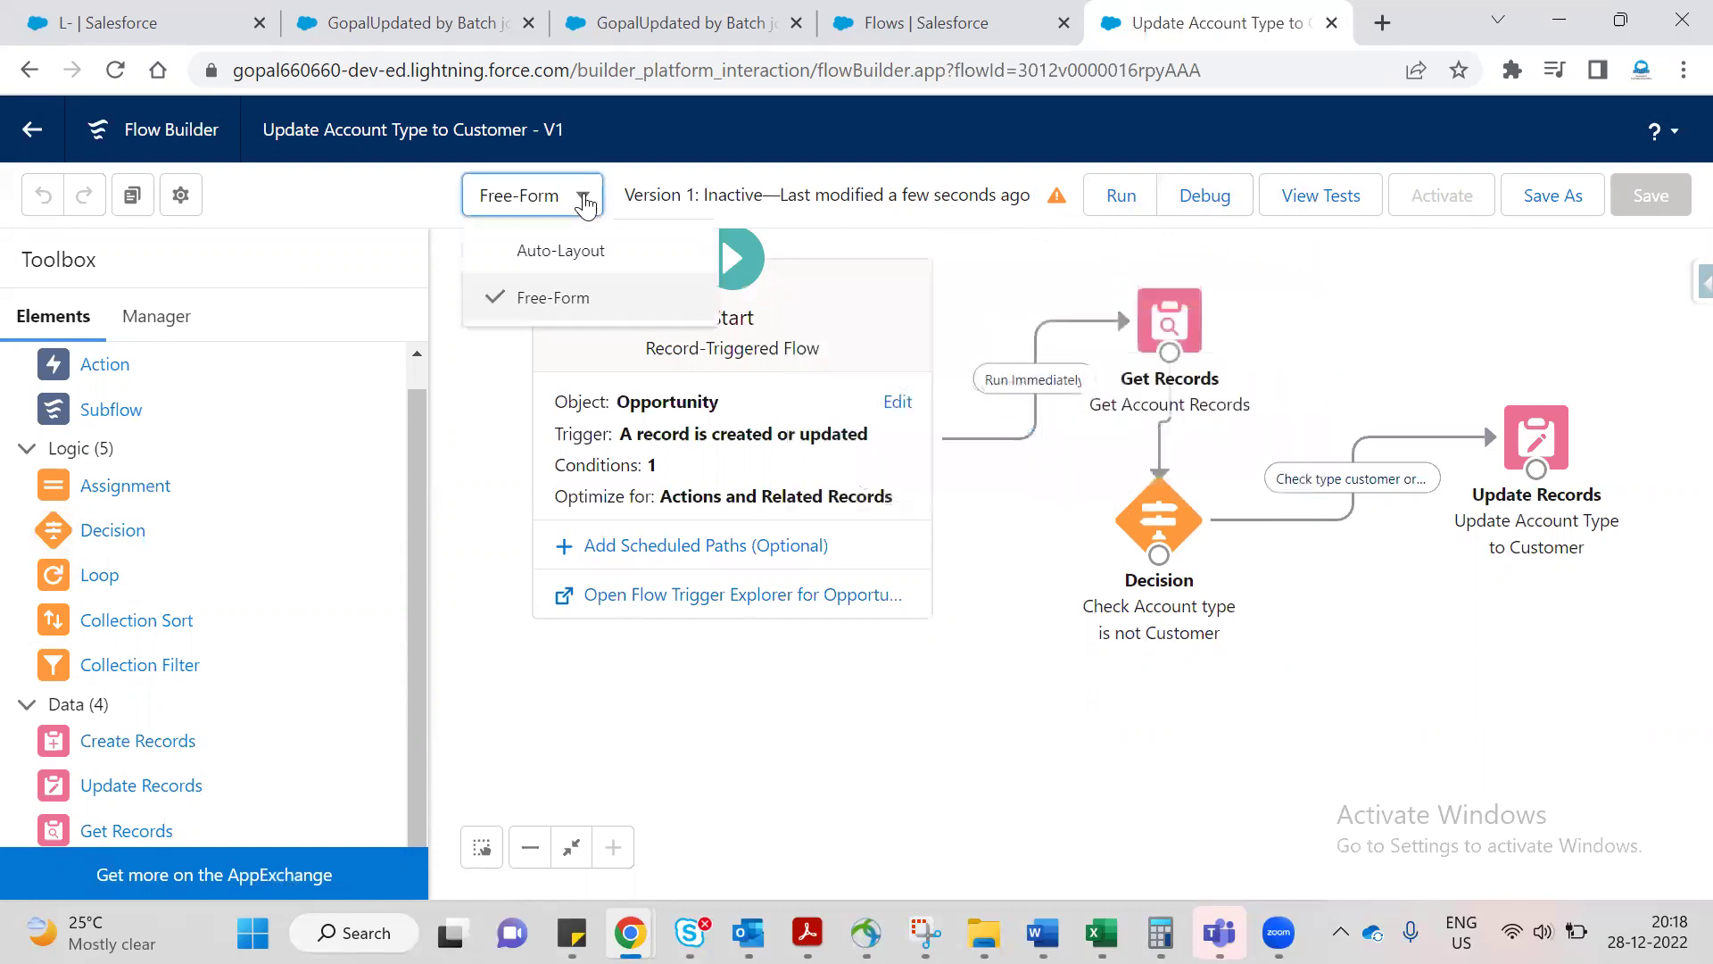
left_click(585, 253)
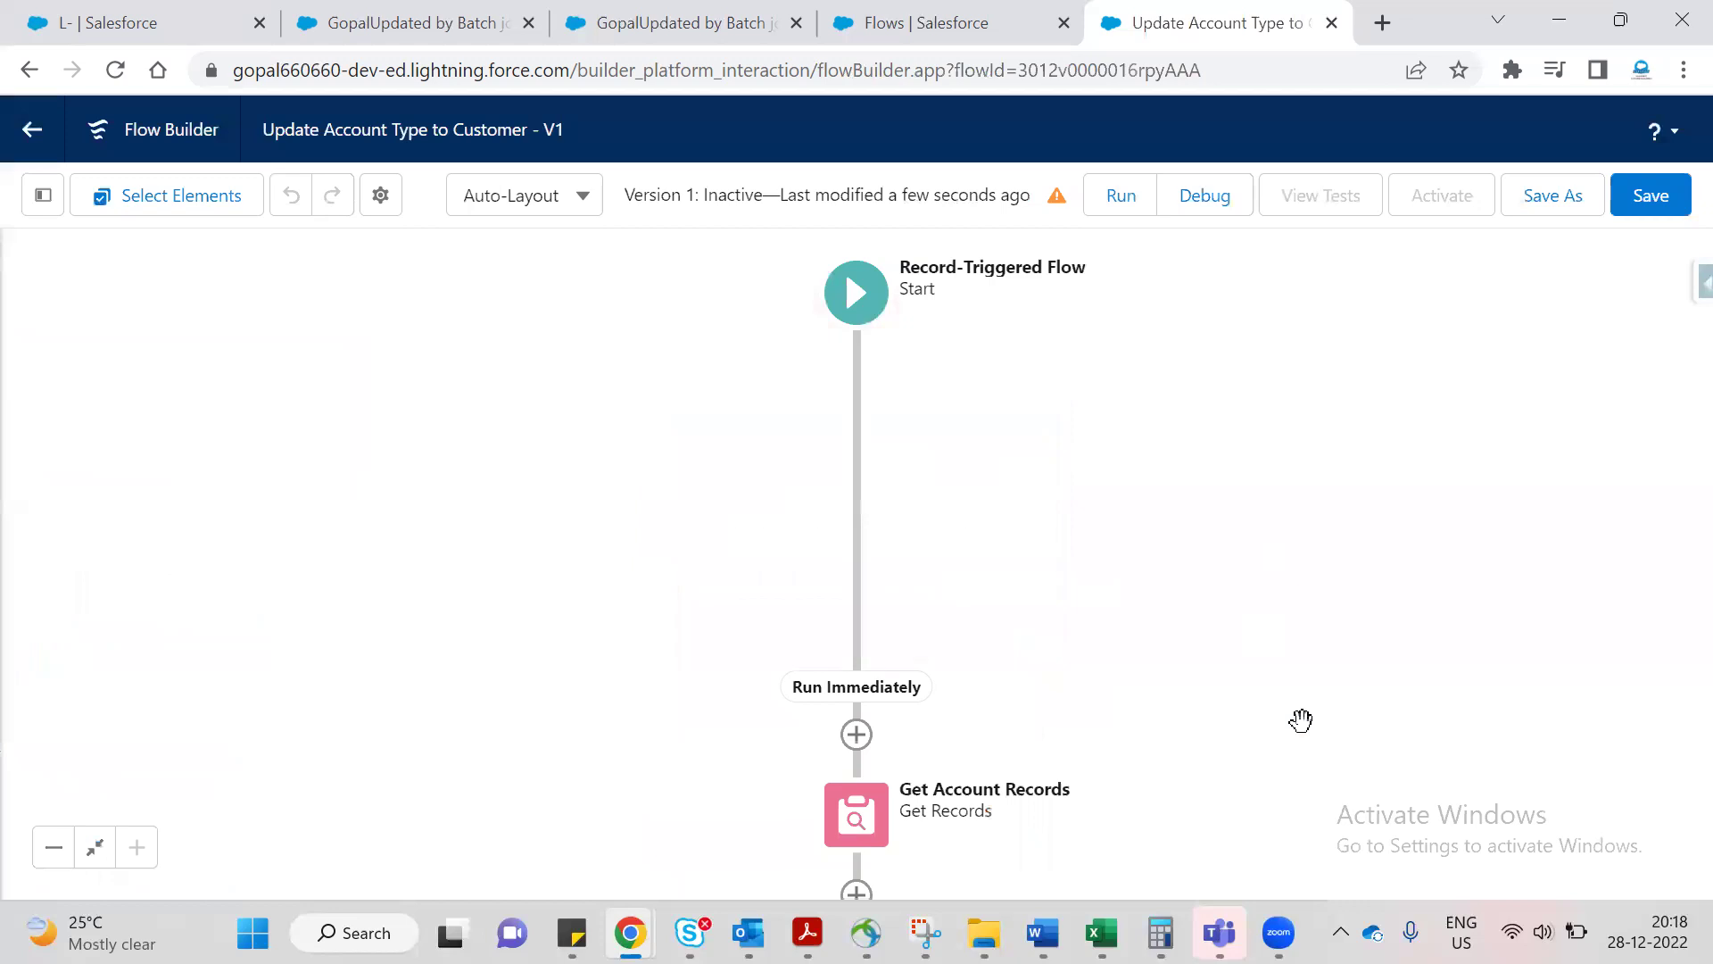
left_click_drag(1308, 715, 1313, 478)
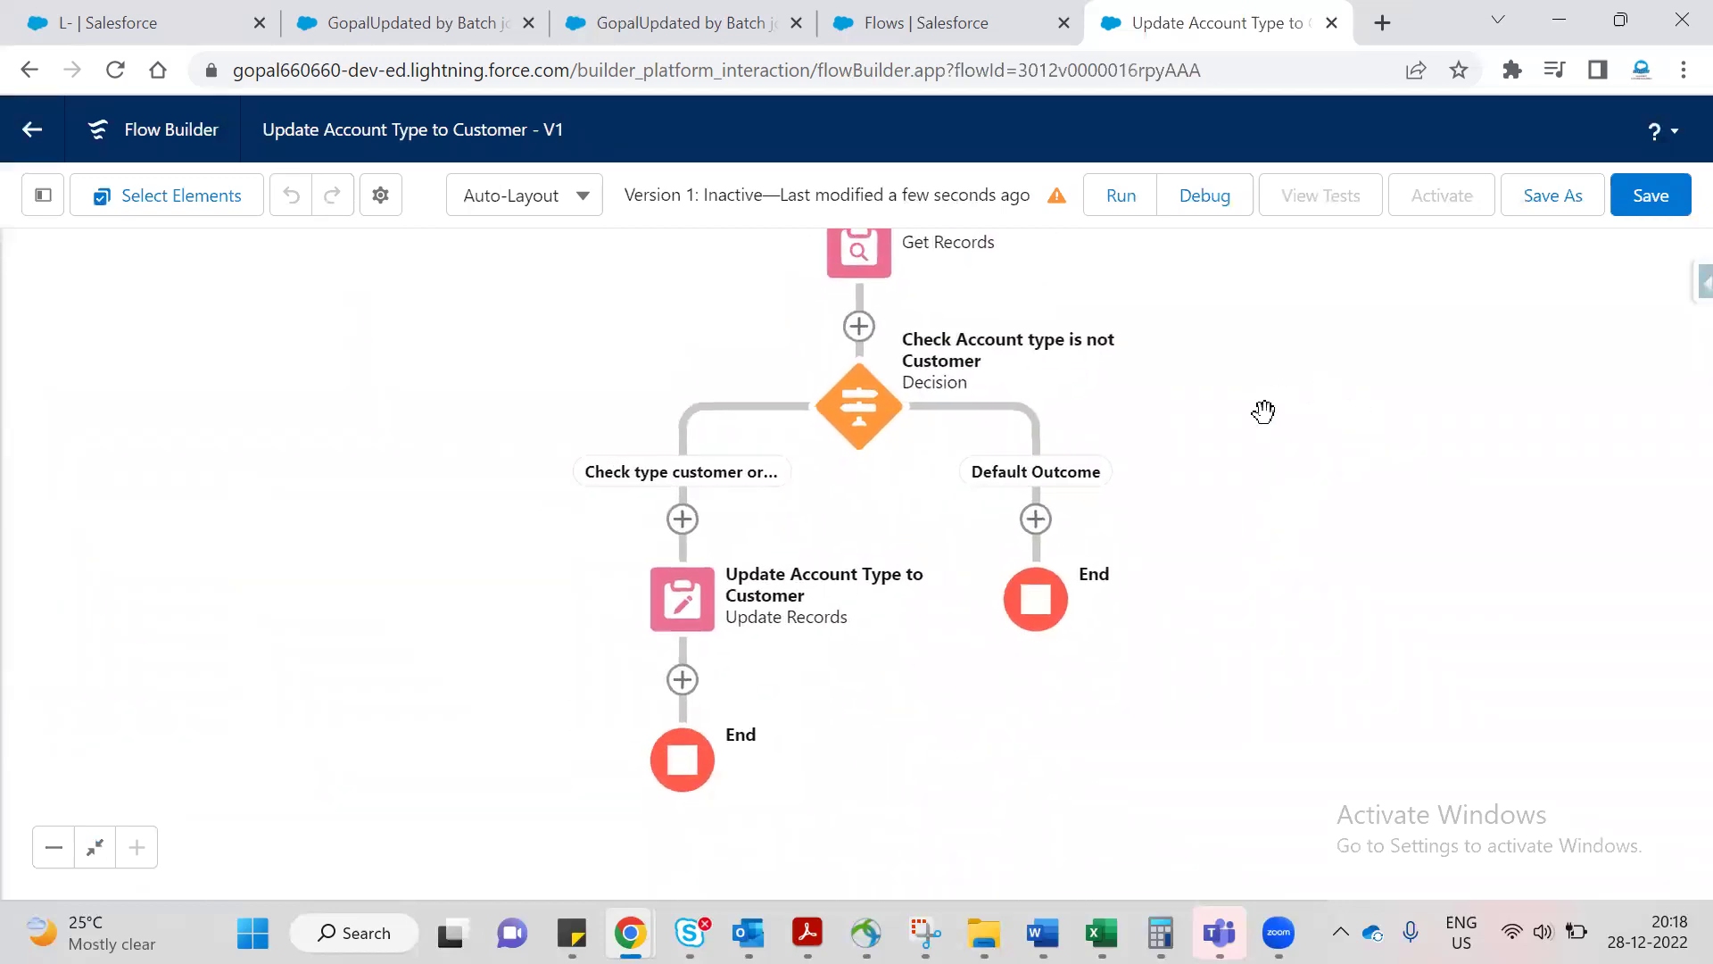
Read the issue that prevents the flow's activation and close the issue list.
left_click(1057, 195)
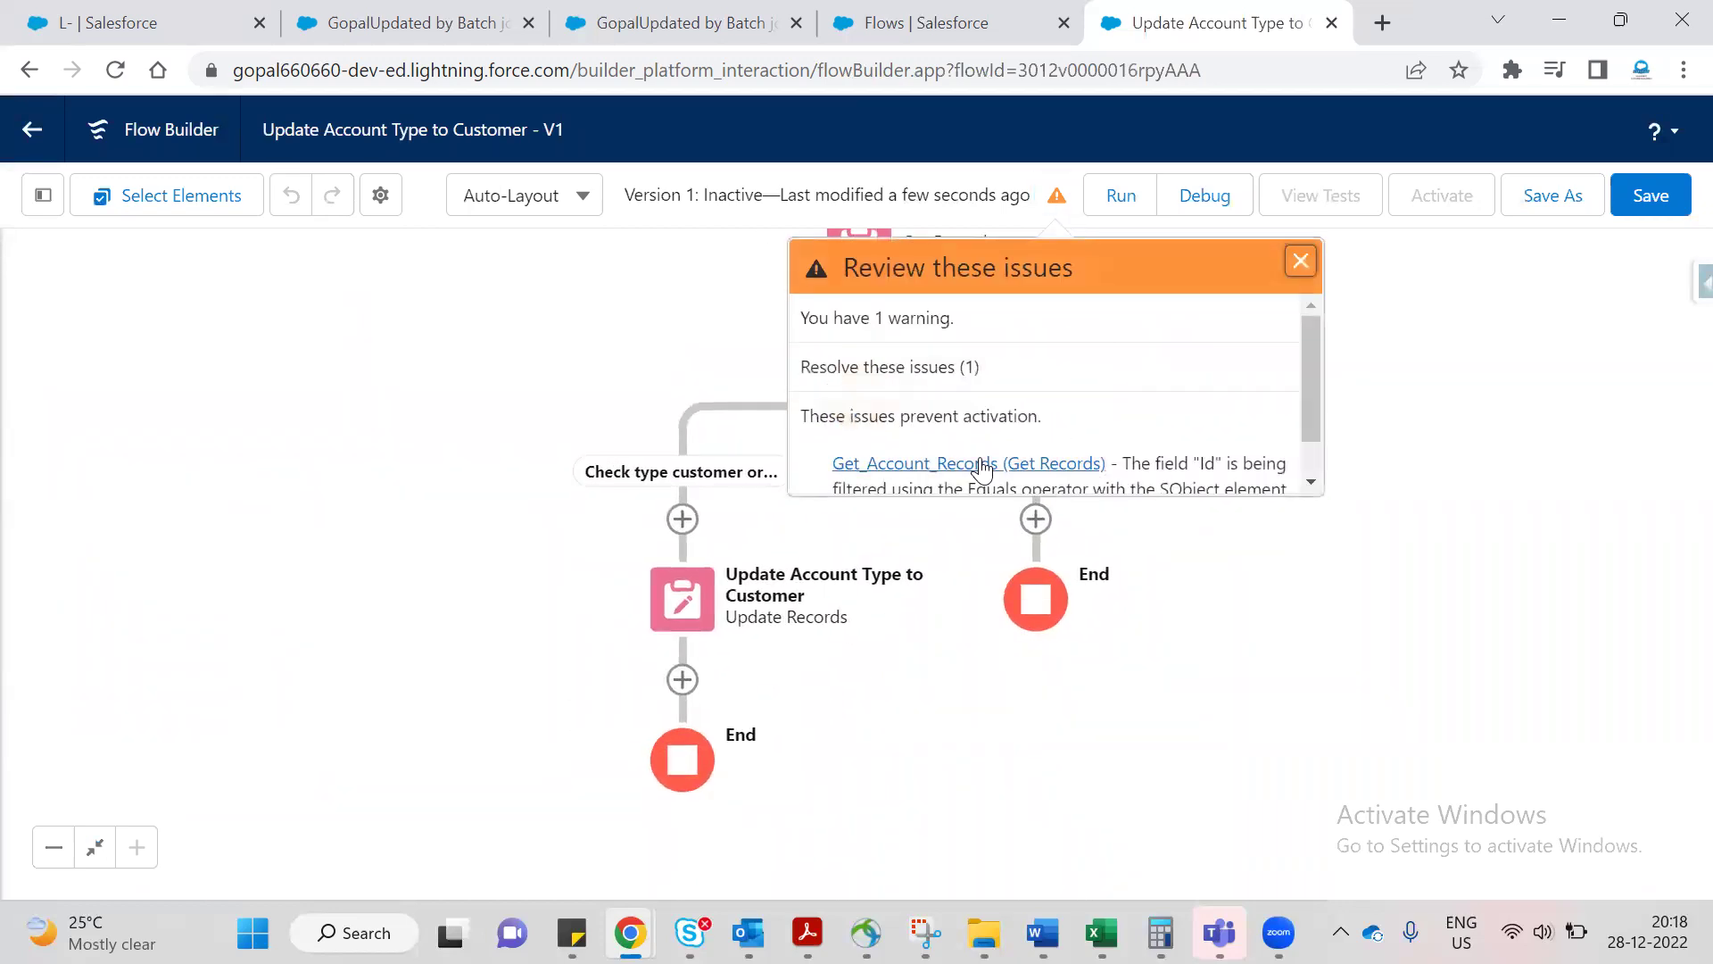
scroll(1160, 457, "down", 1)
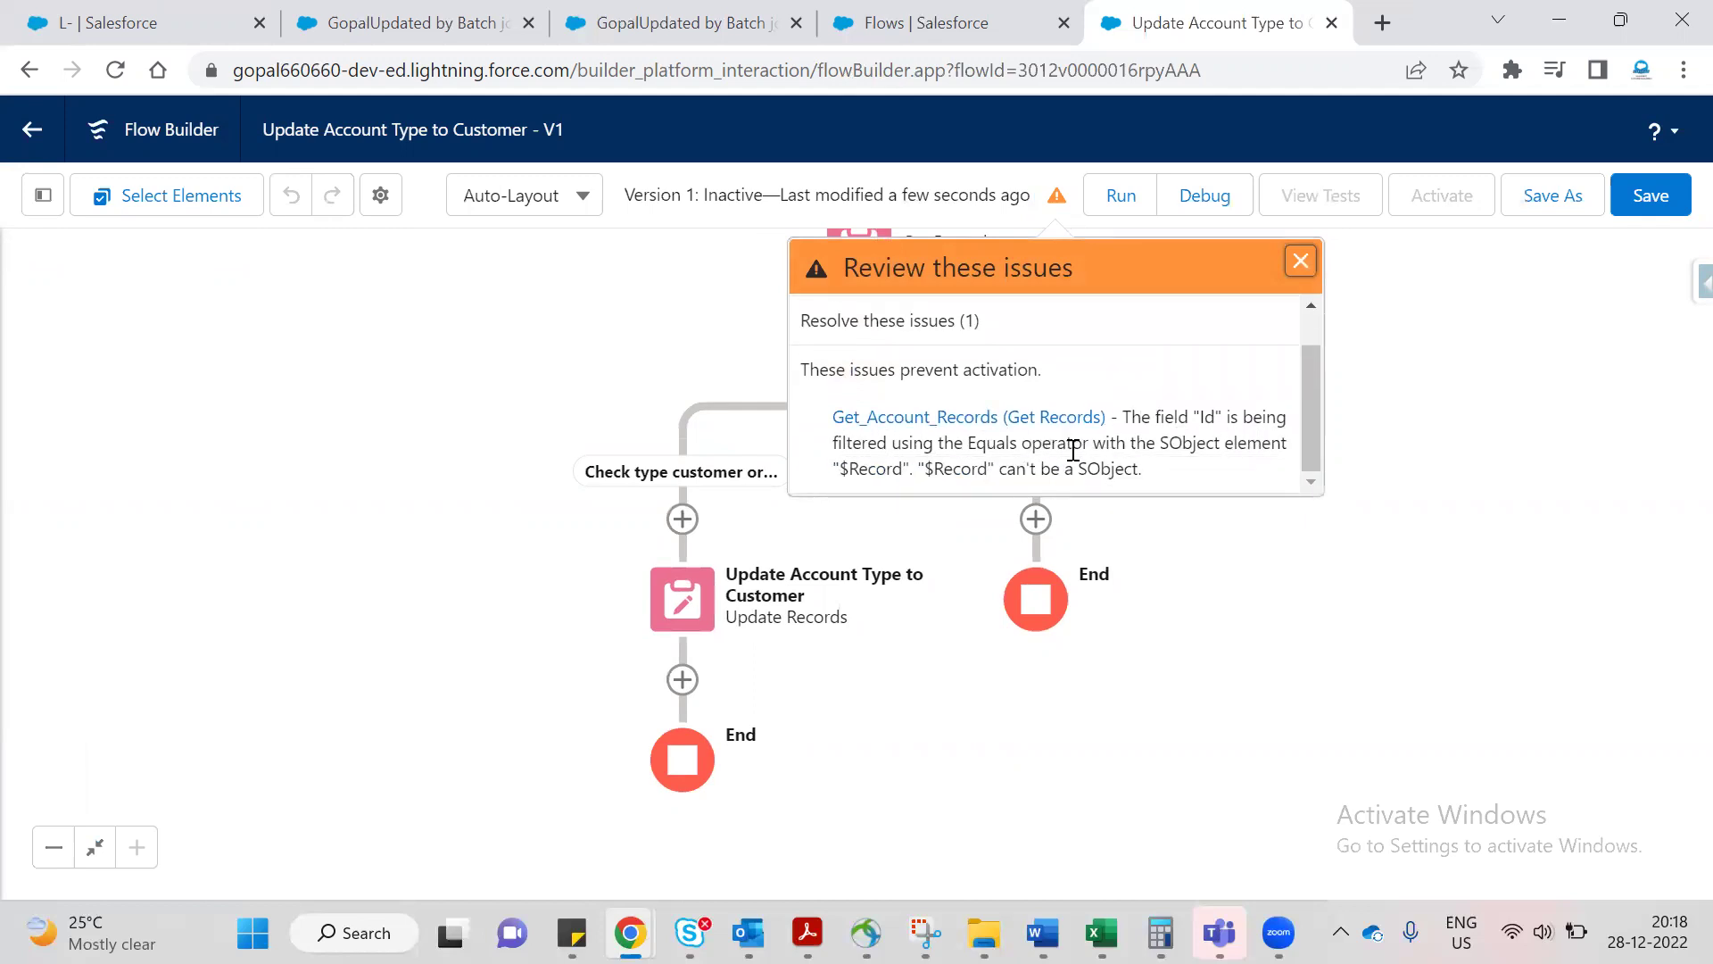
left_click(1300, 261)
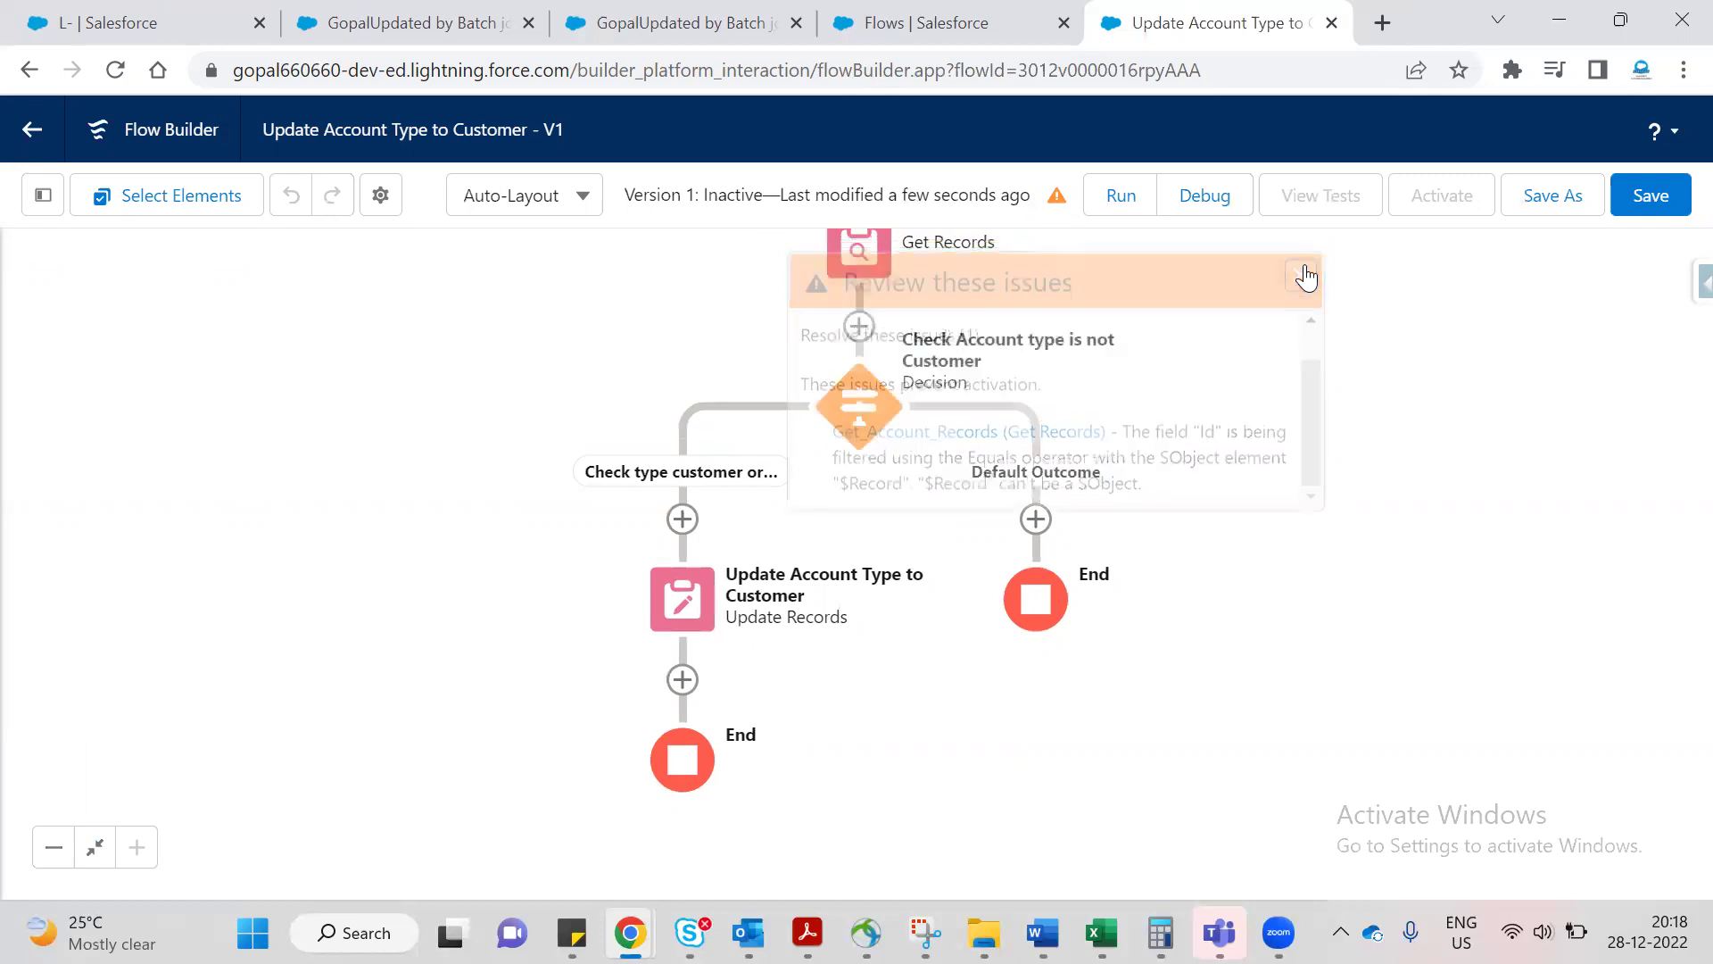
Check the Account filter condition of the Update Records element, reselecting Id as its field and inspecting the comparison value.
left_click(677, 598)
left_click(669, 581)
scroll(669, 581, "down", 5)
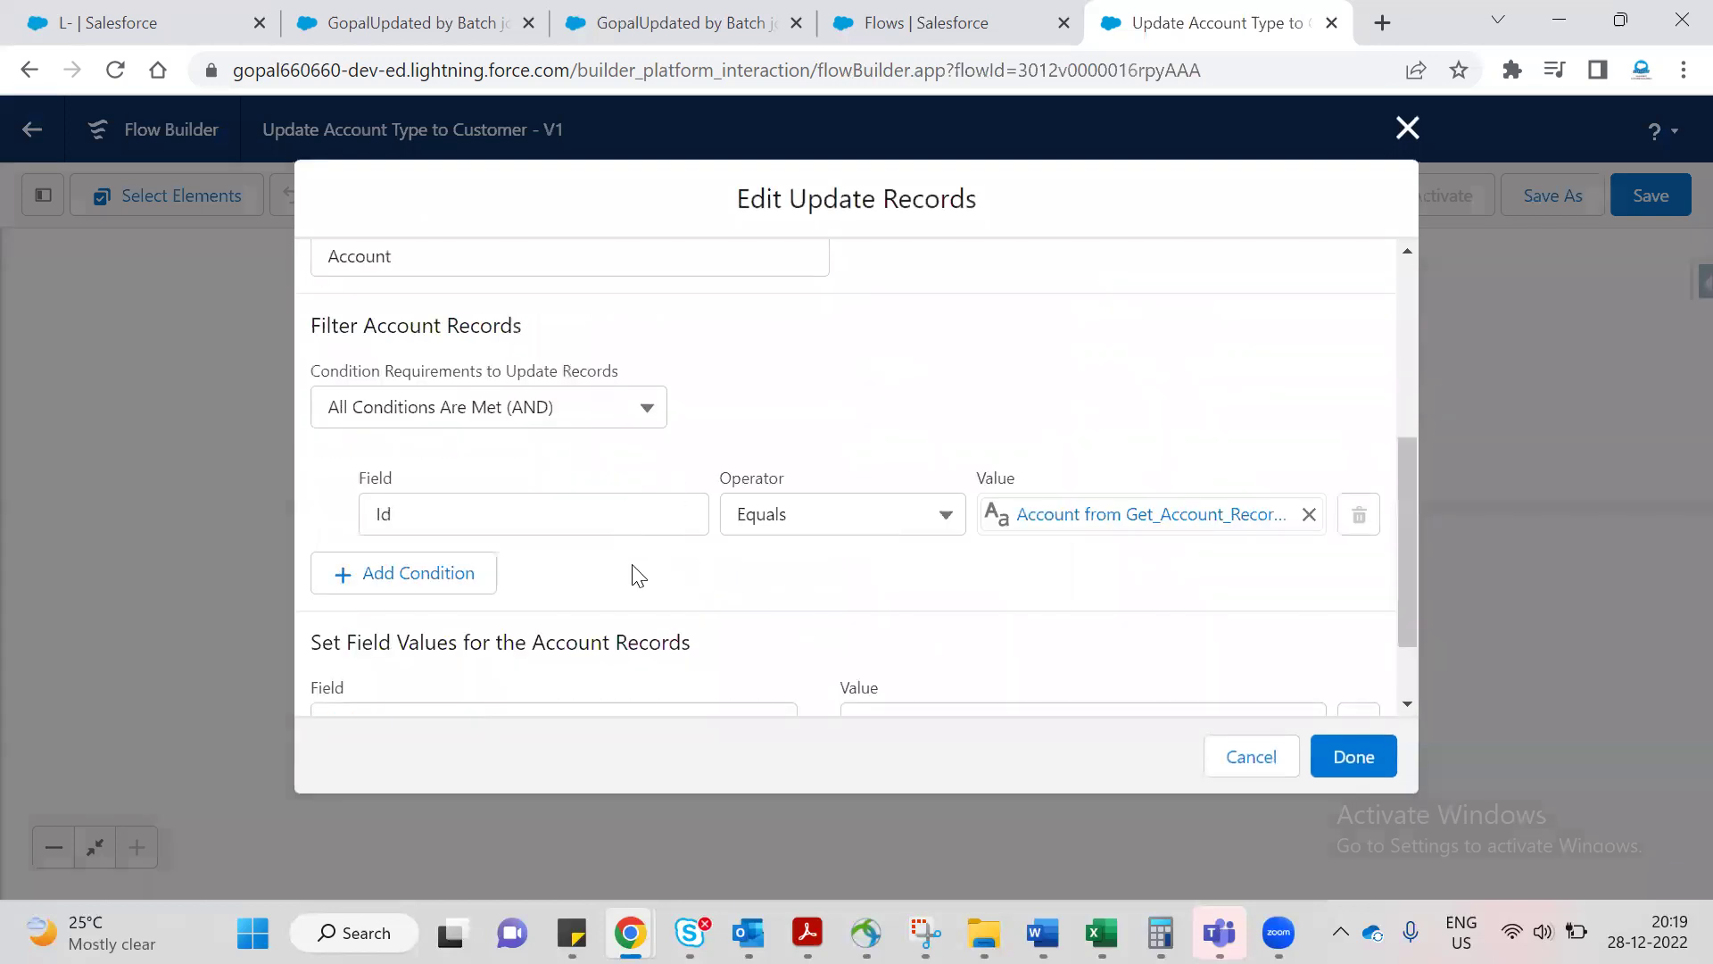
left_click(636, 523)
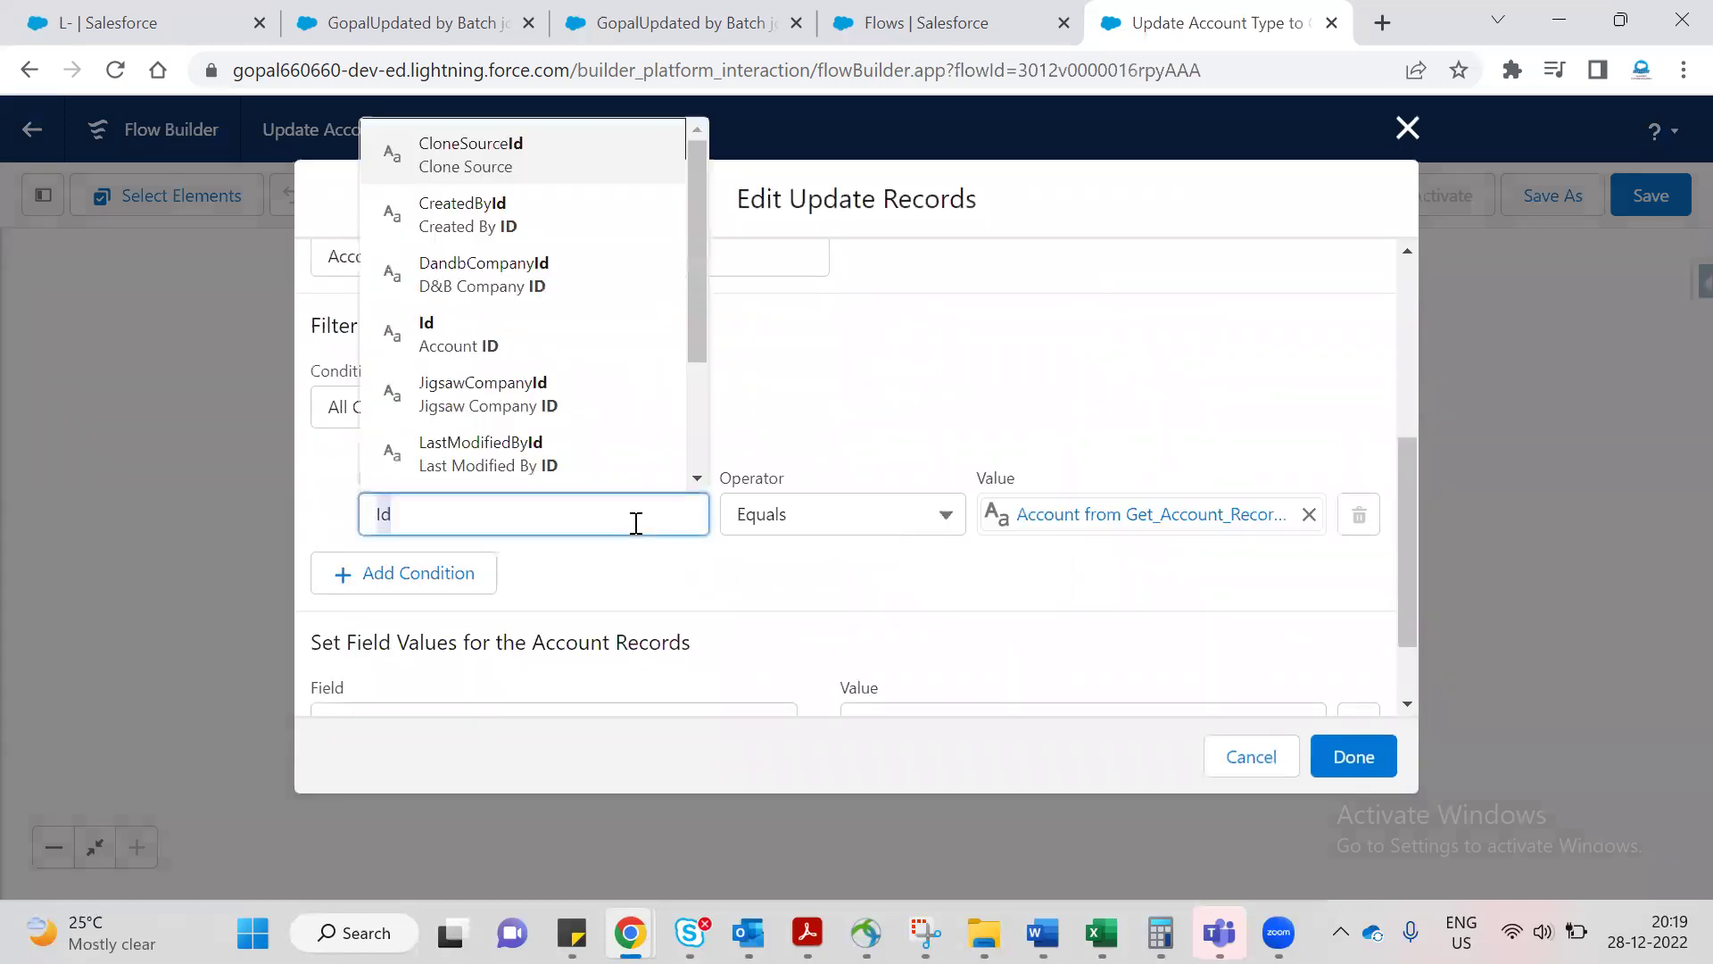
key("BackSpace")
type("Accoiunt")
key("BackSpace")
key("BackSpace")
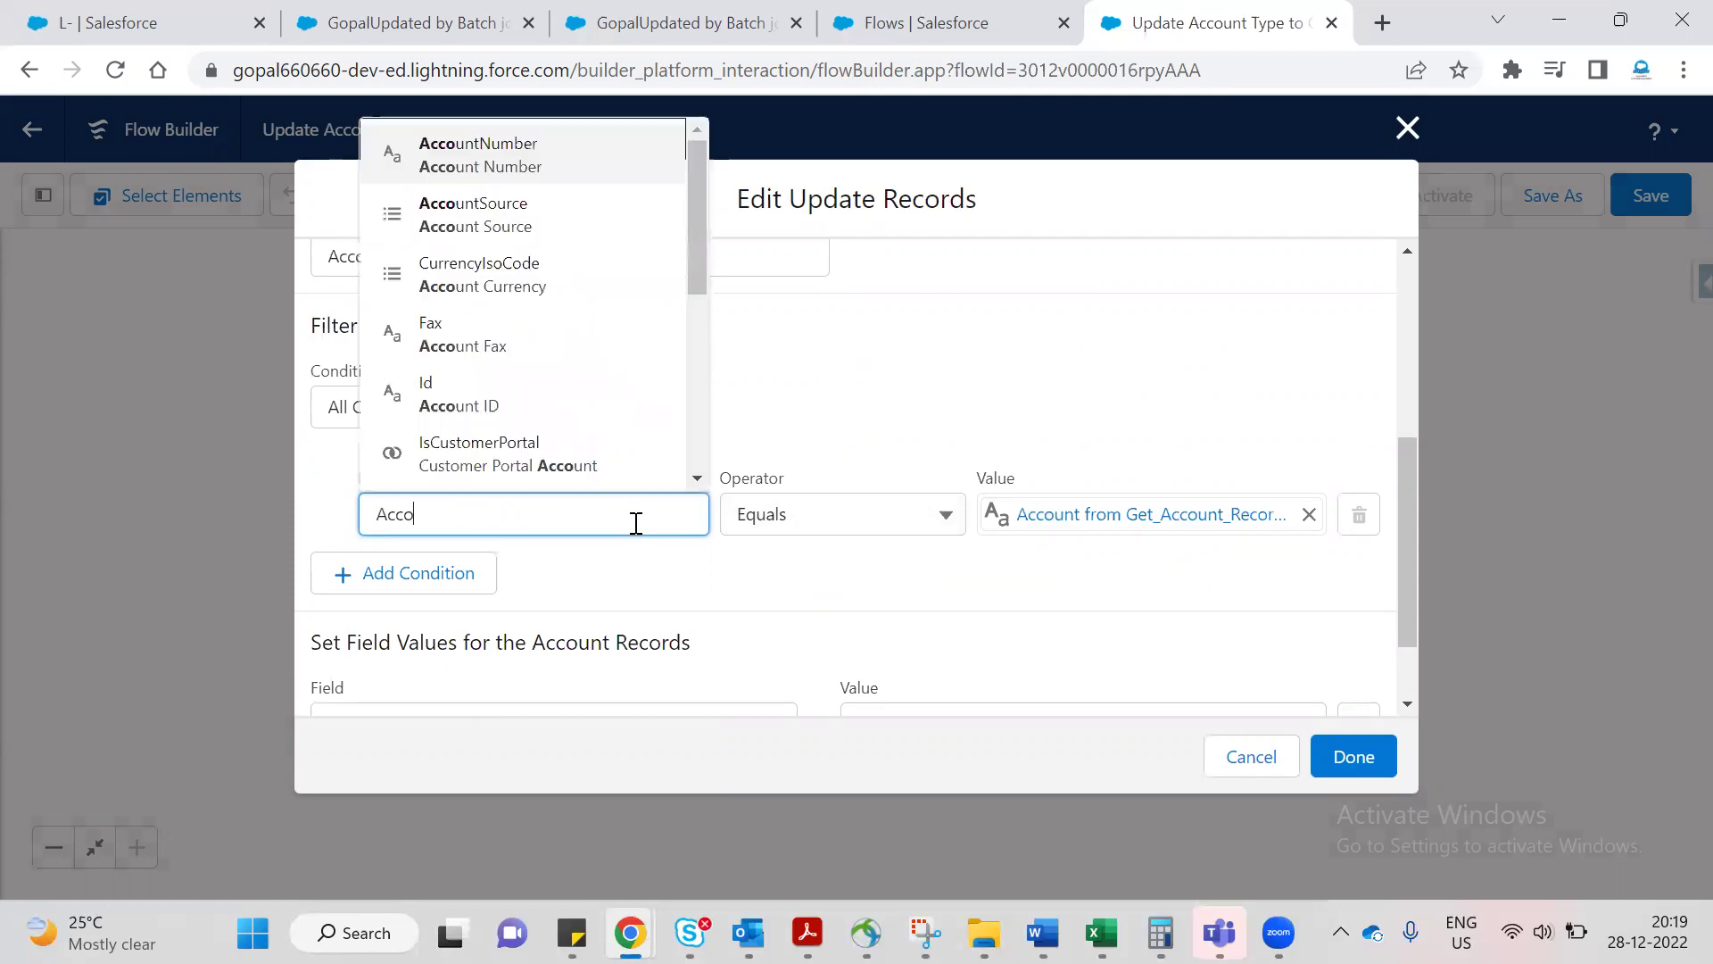
left_click(522, 403)
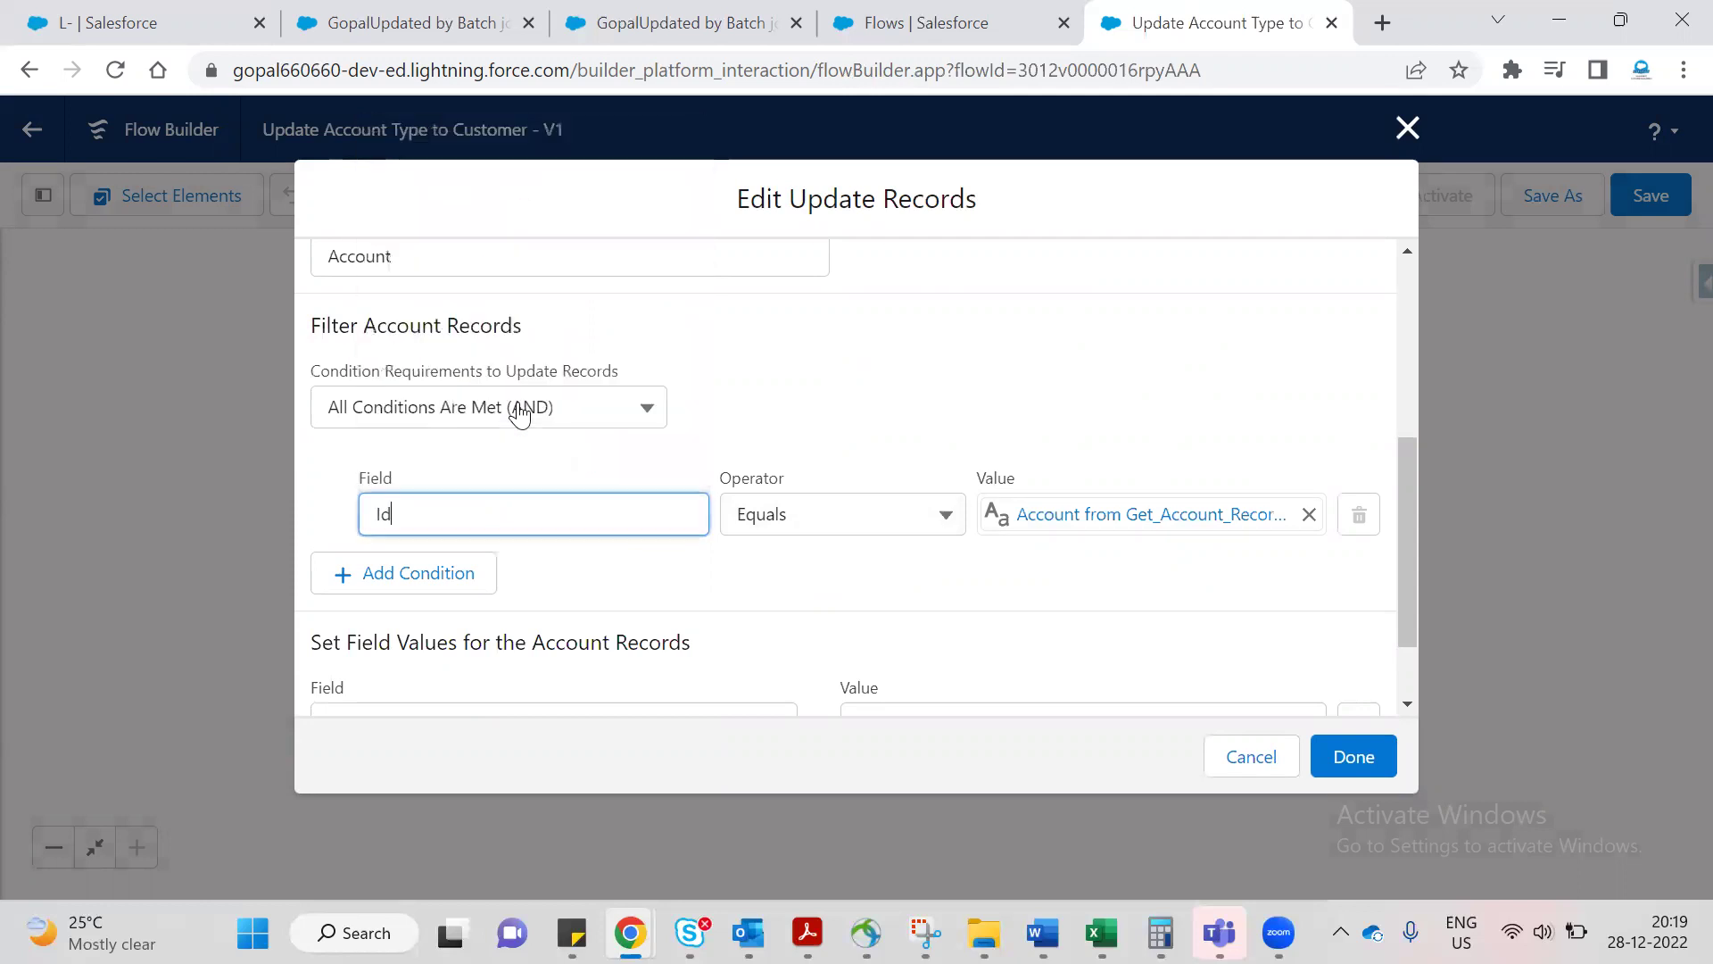
left_click(1053, 510)
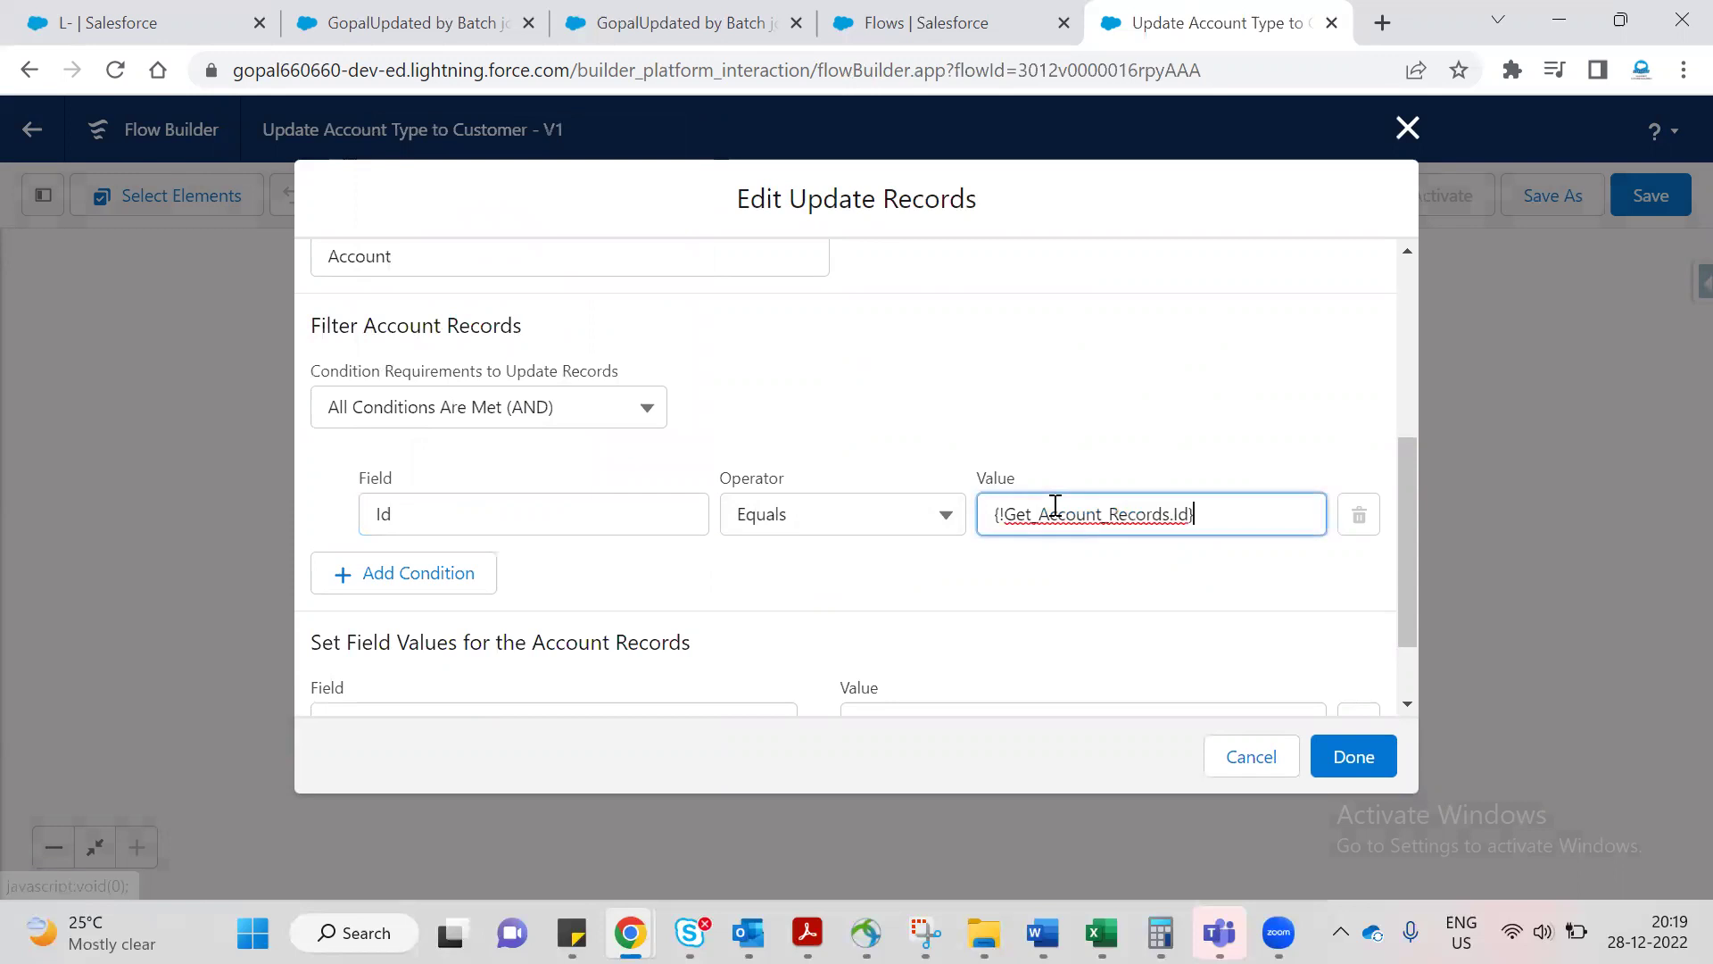
left_click(953, 592)
scroll(822, 585, "up", 3)
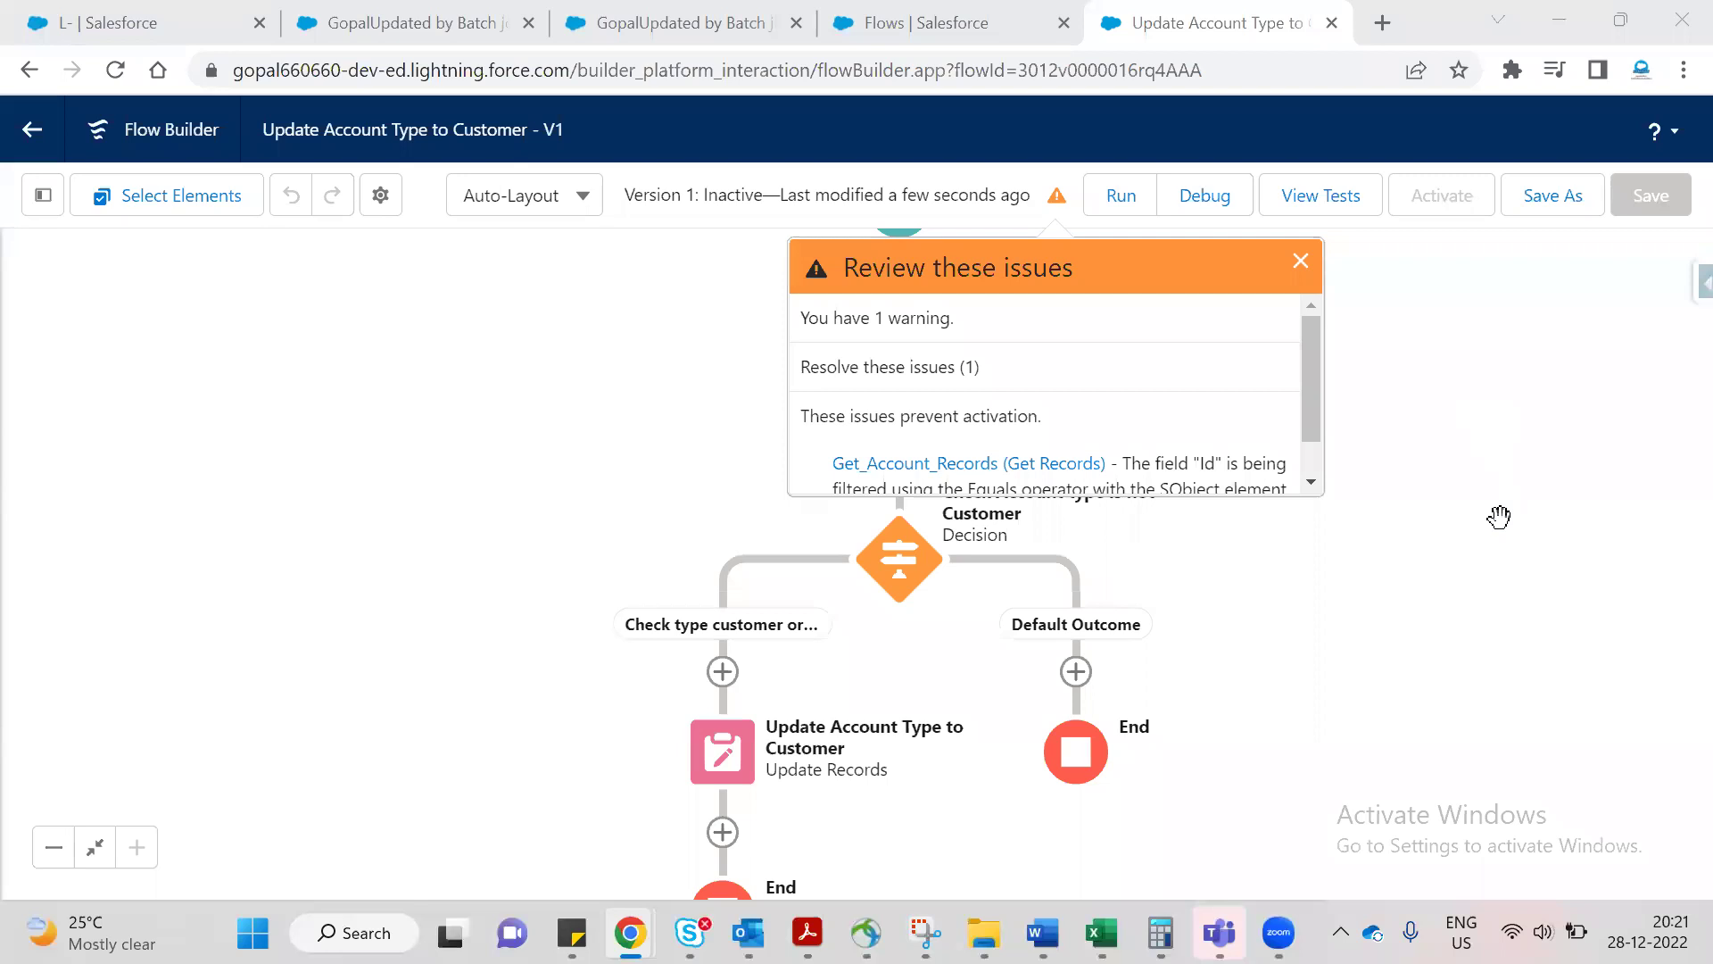
Open the Get Account Records element from the issue list and set its Id filter value to {!$Record.AccountId}.
scroll(1182, 395, "down", 1)
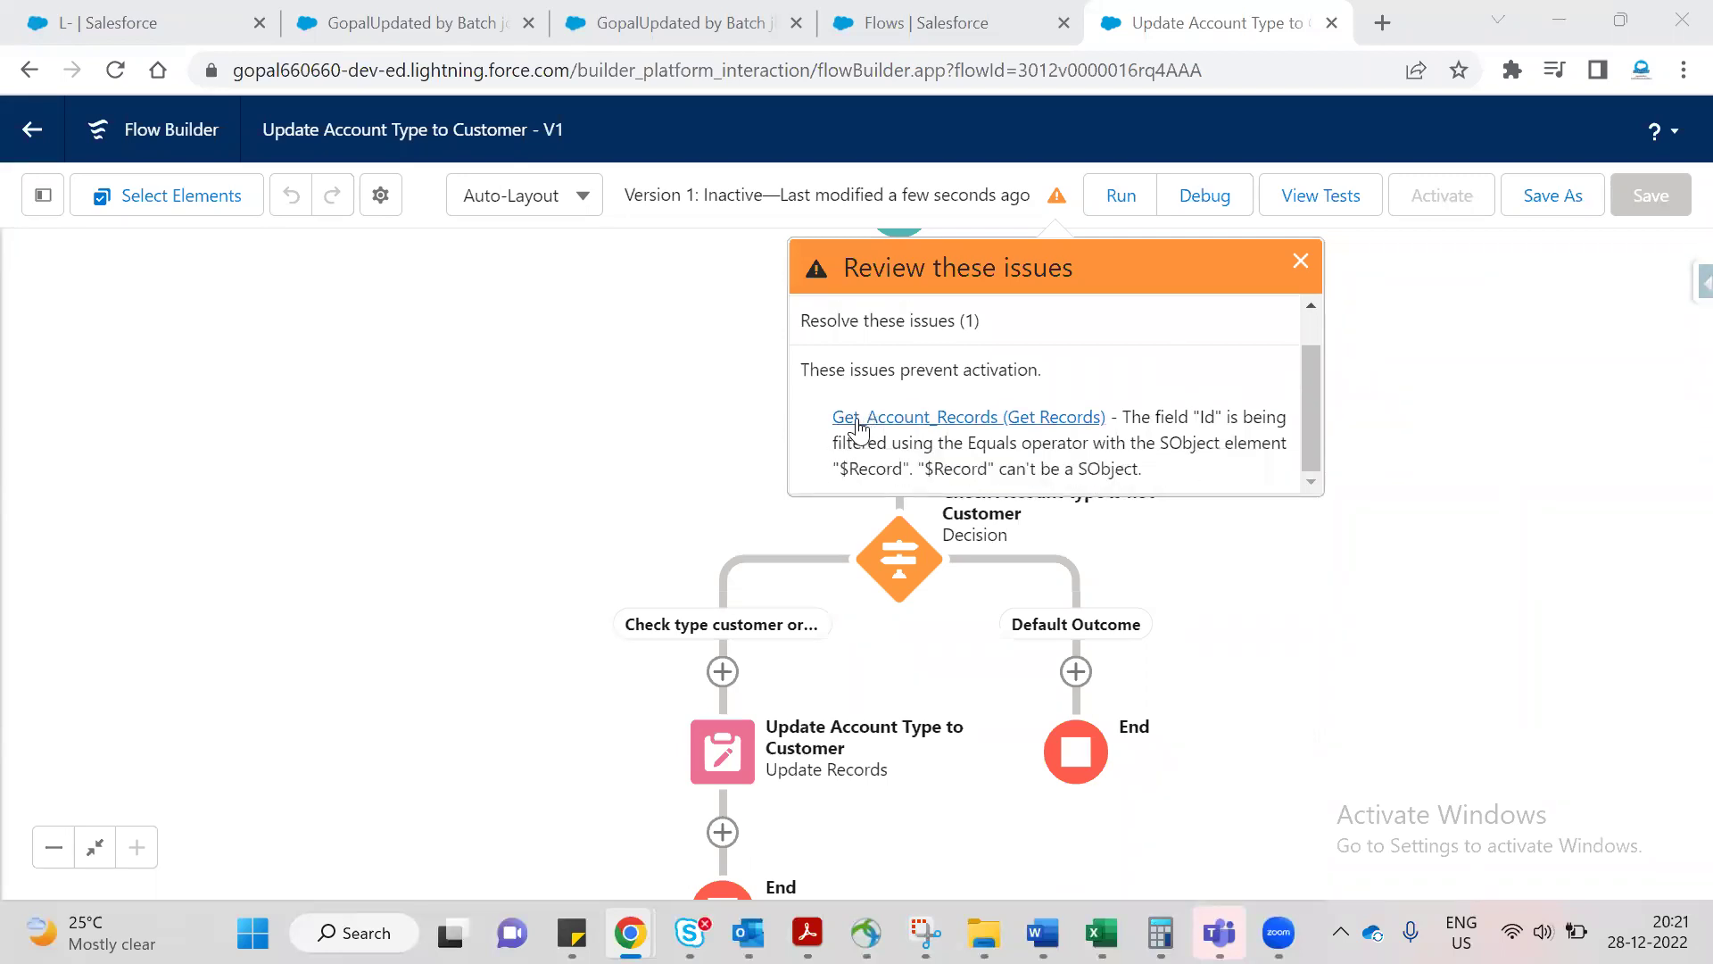
left_click(1053, 419)
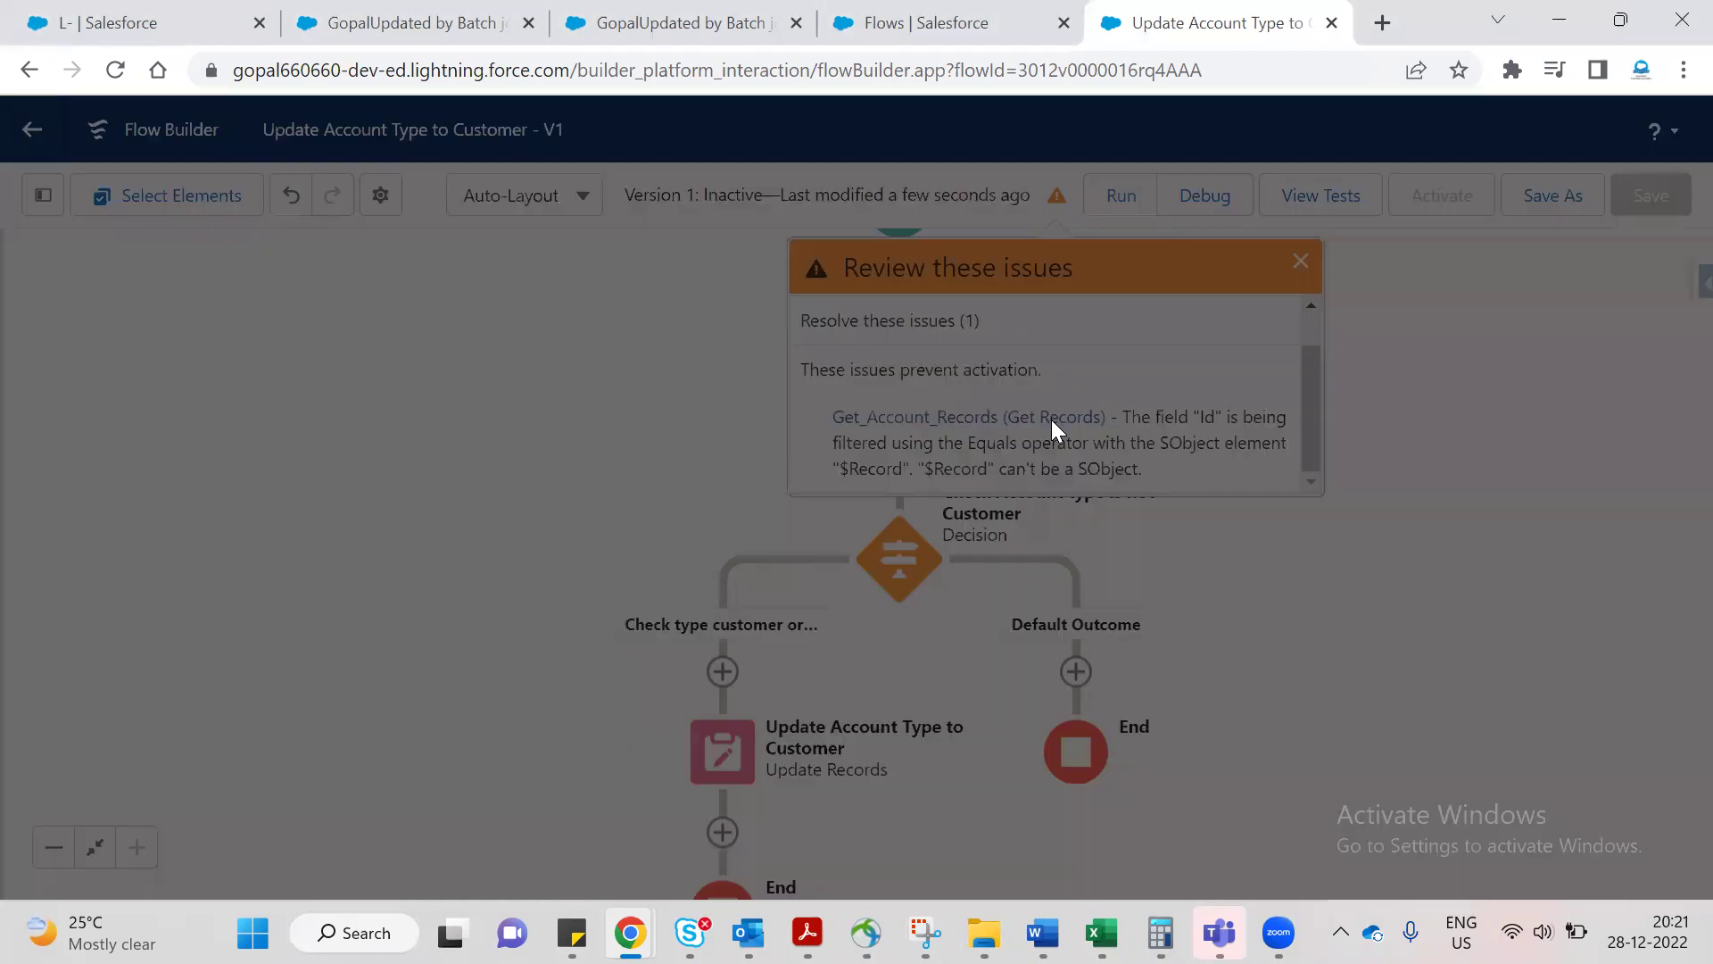
scroll(1021, 382, "down", 5)
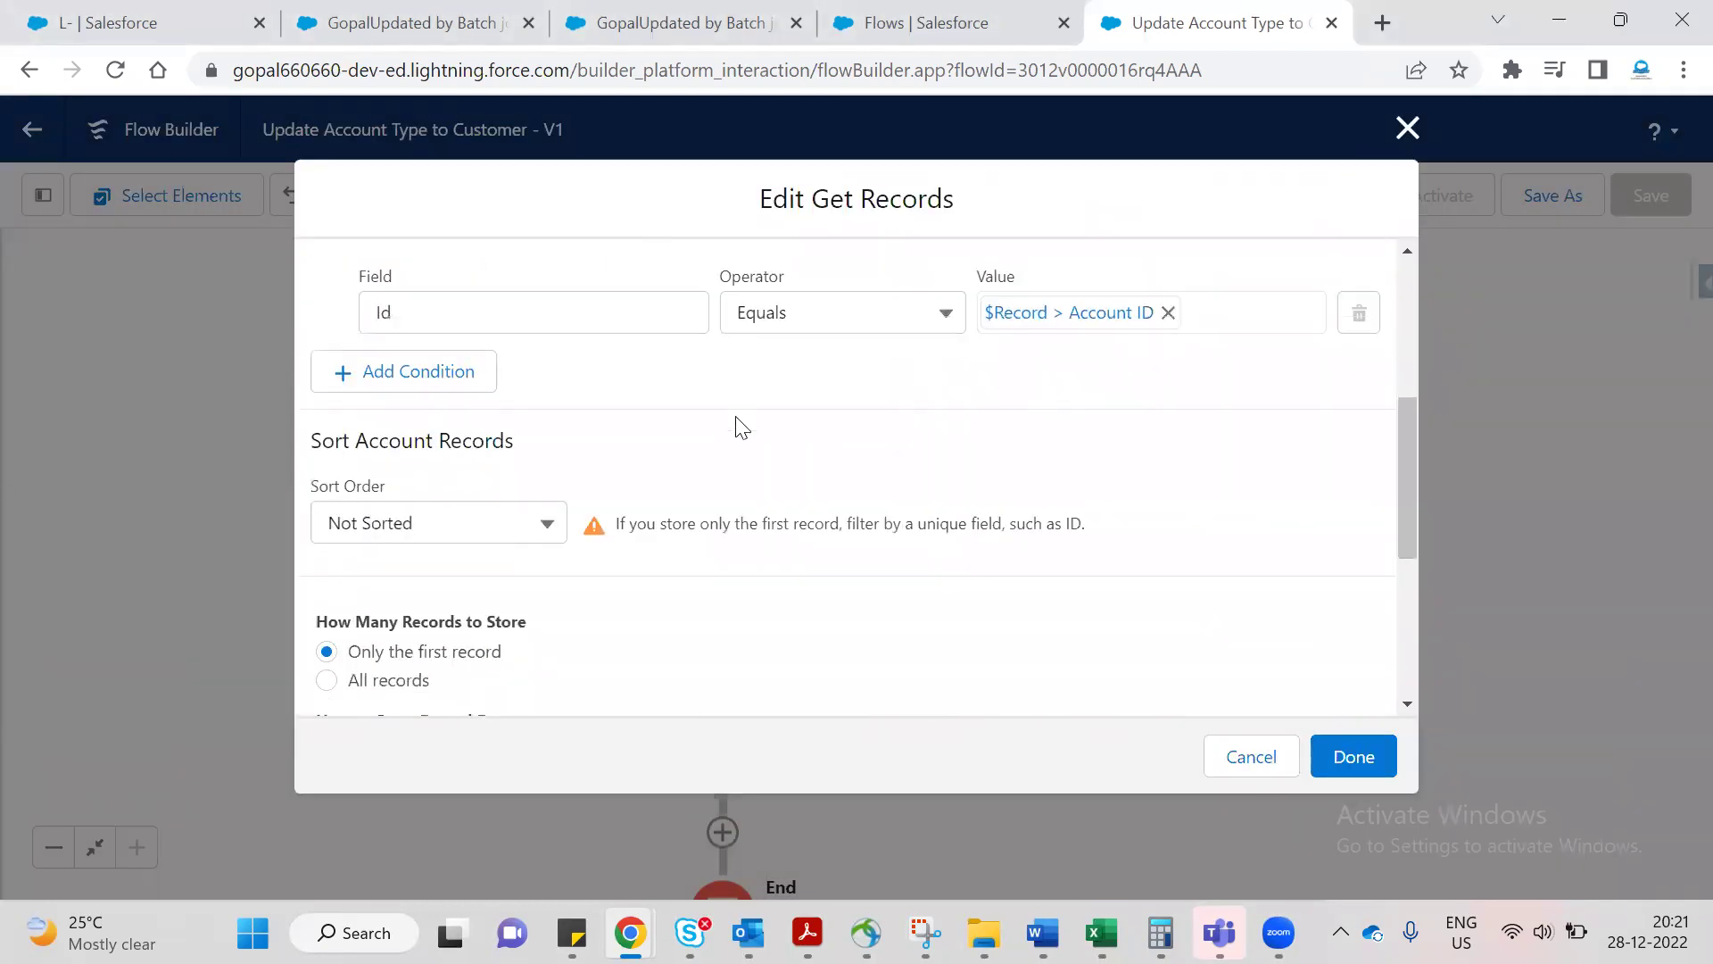
scroll(713, 446, "up", 2)
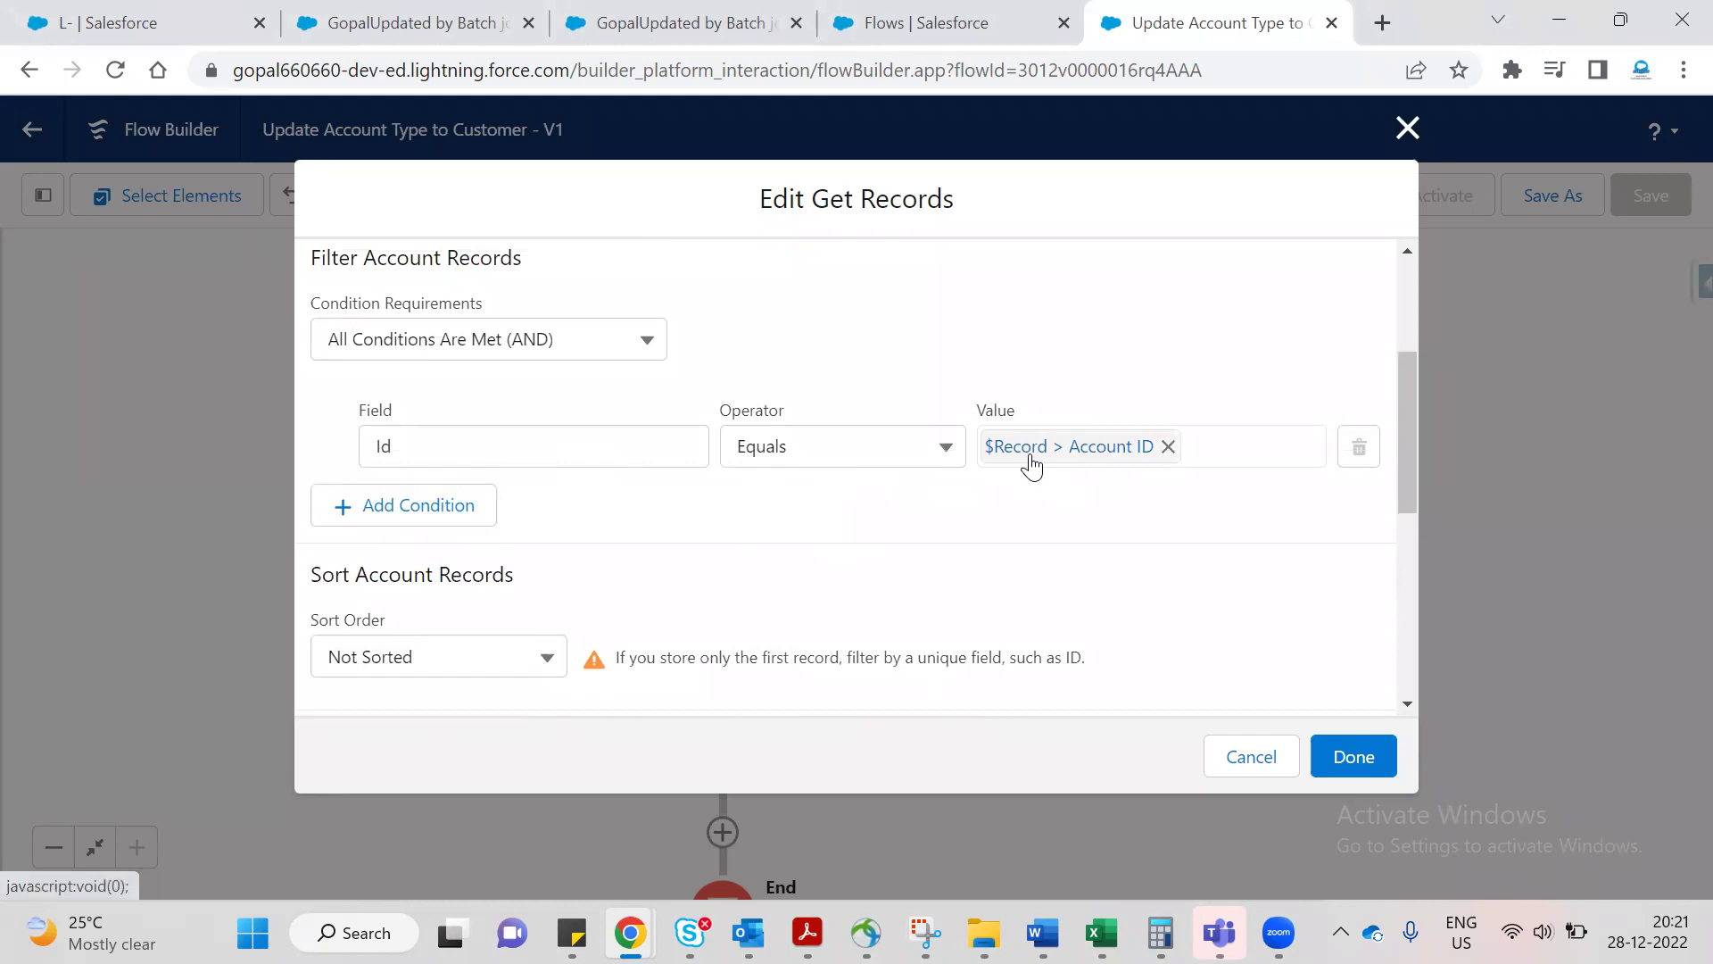
scroll(1097, 508, "down", 1)
scroll(1070, 551, "up", 2)
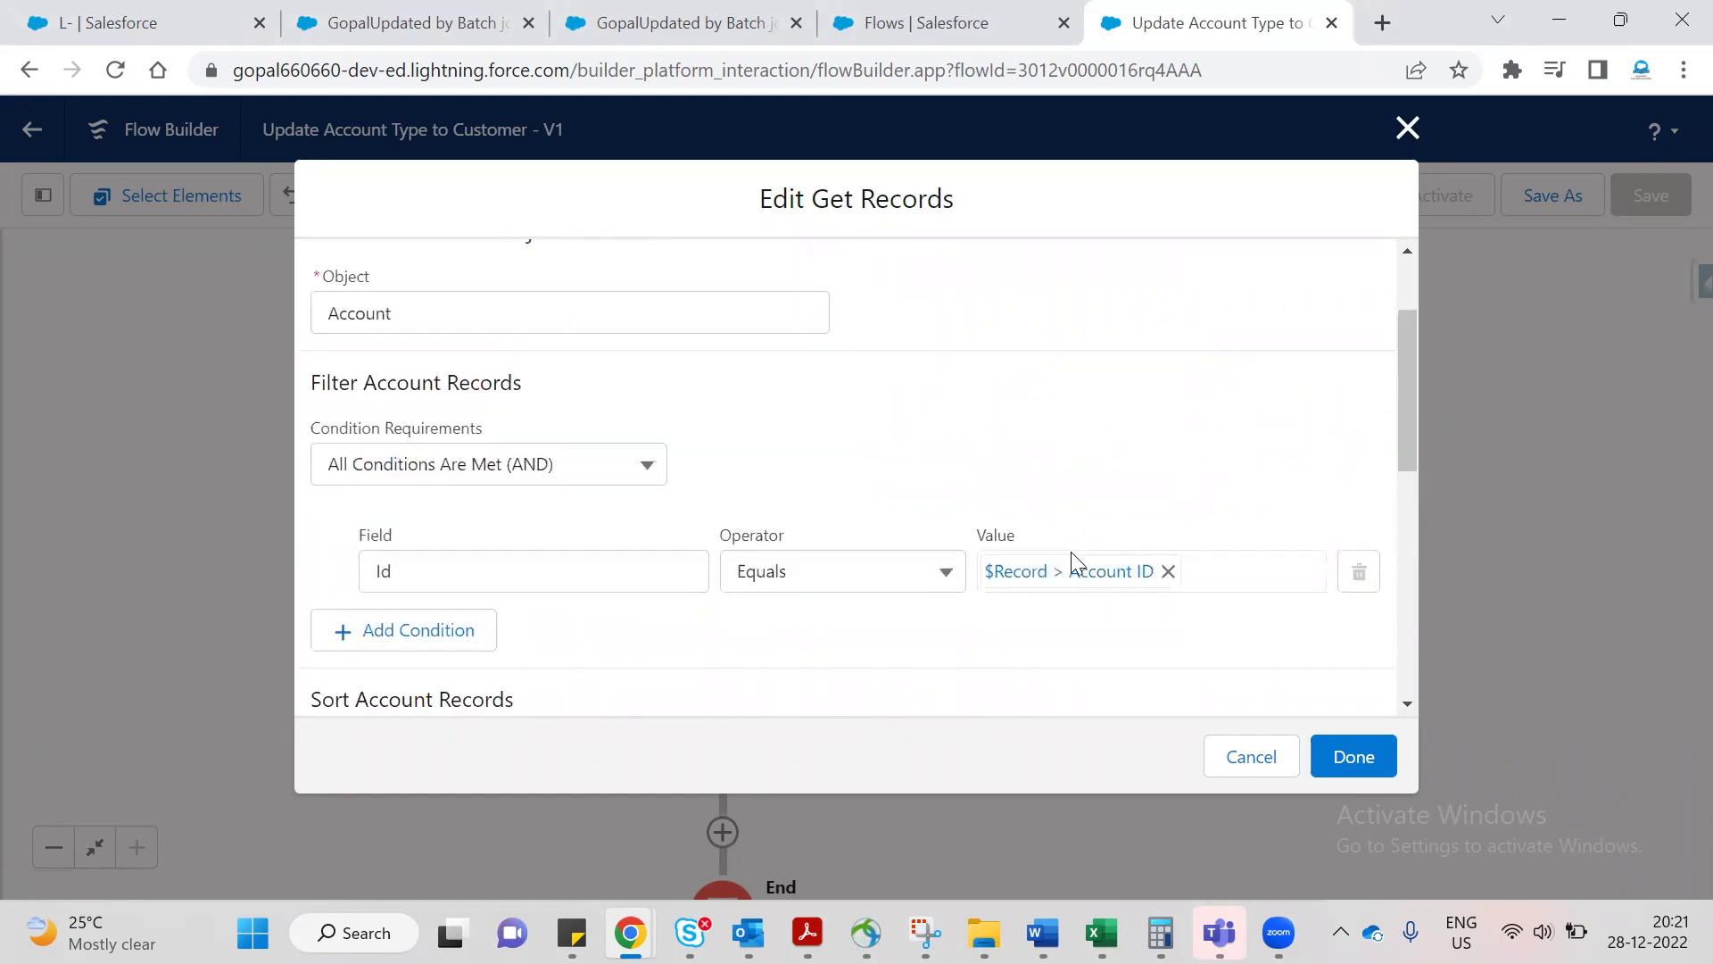
scroll(1071, 552, "down", 5)
scroll(899, 569, "up", 4)
left_click(1075, 323)
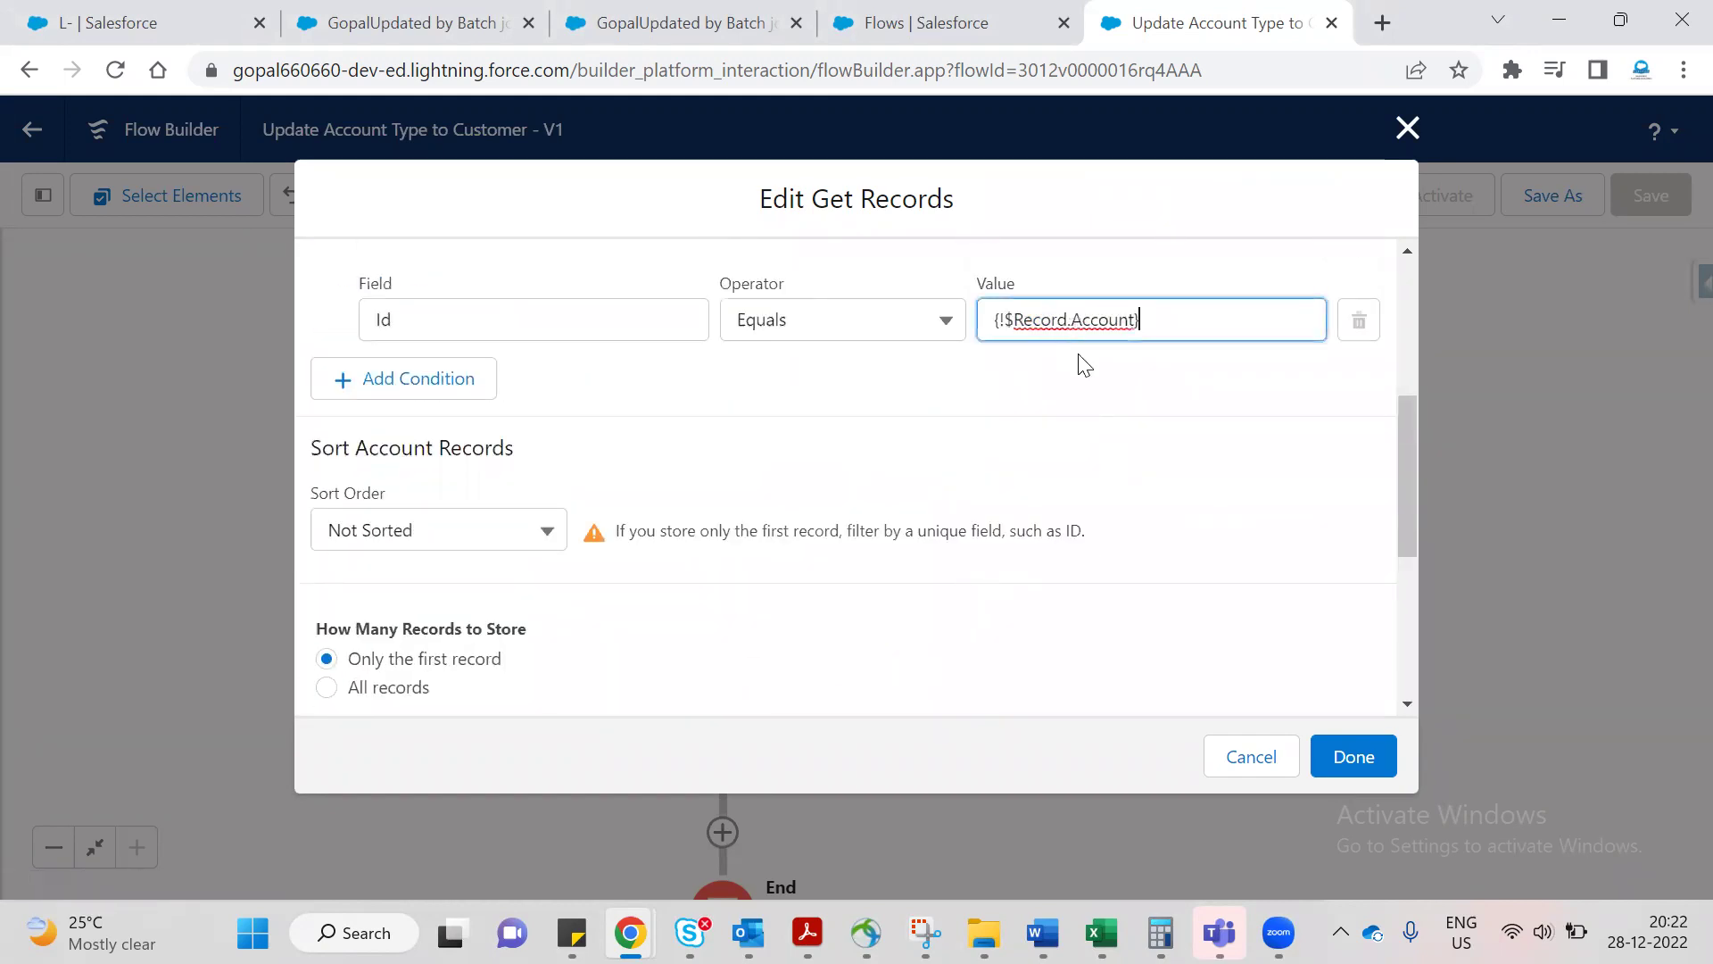
double_click(1112, 321)
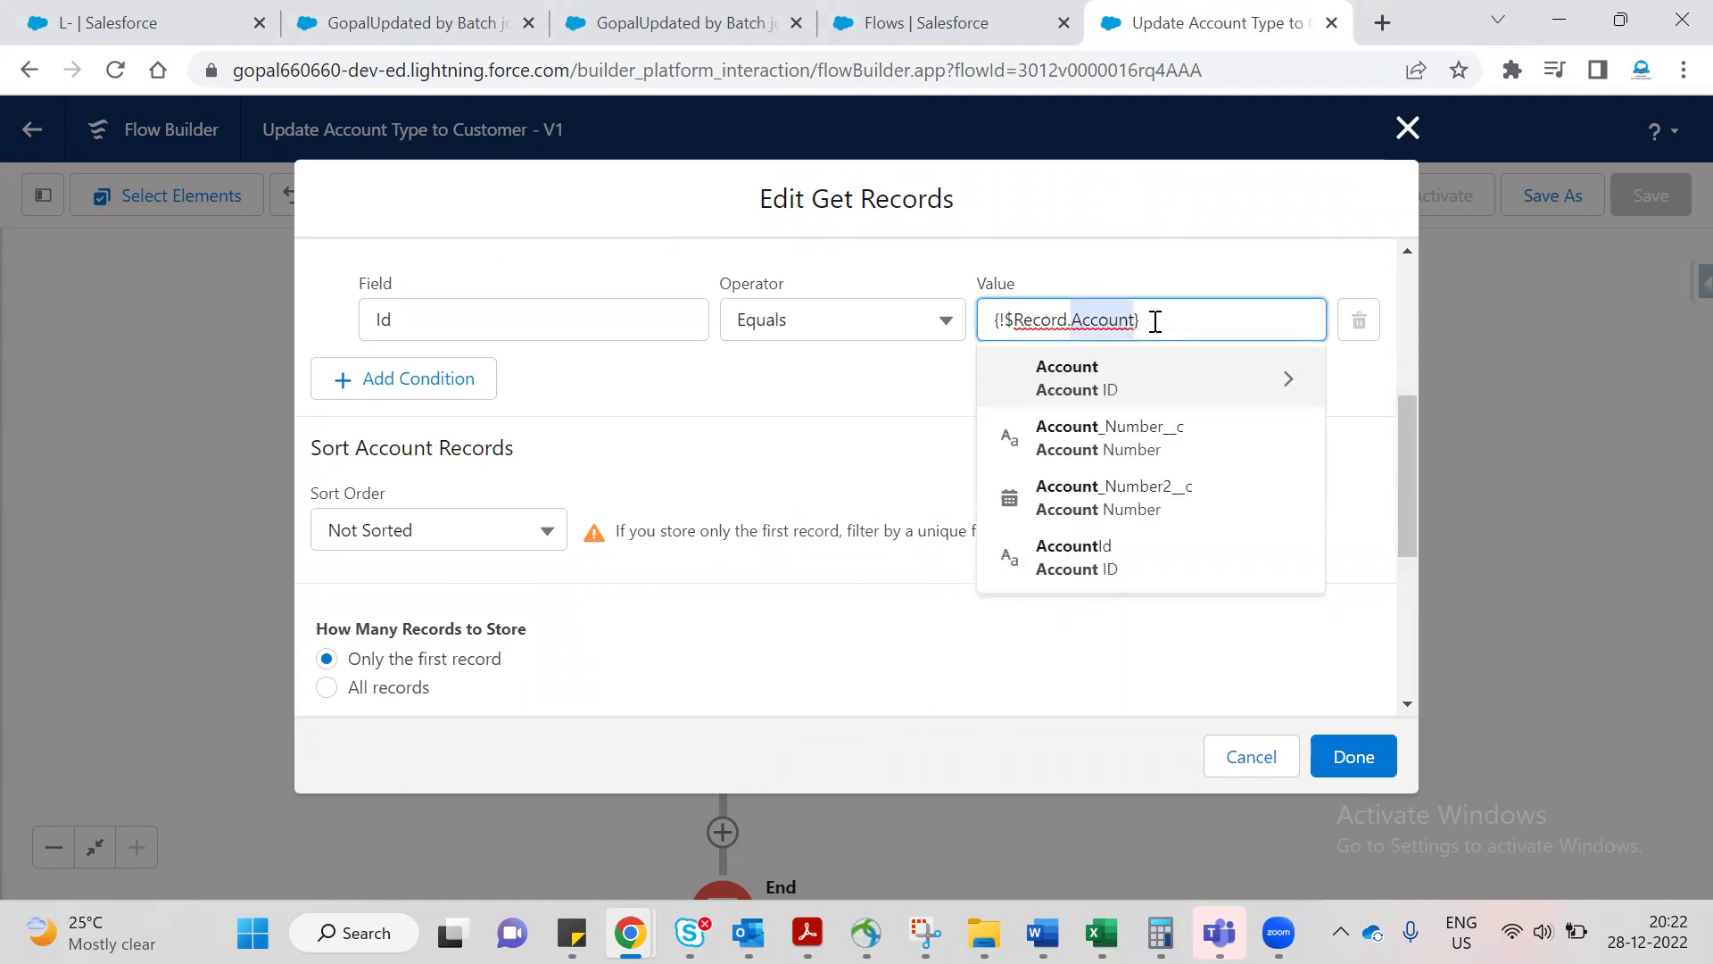
left_click(1122, 565)
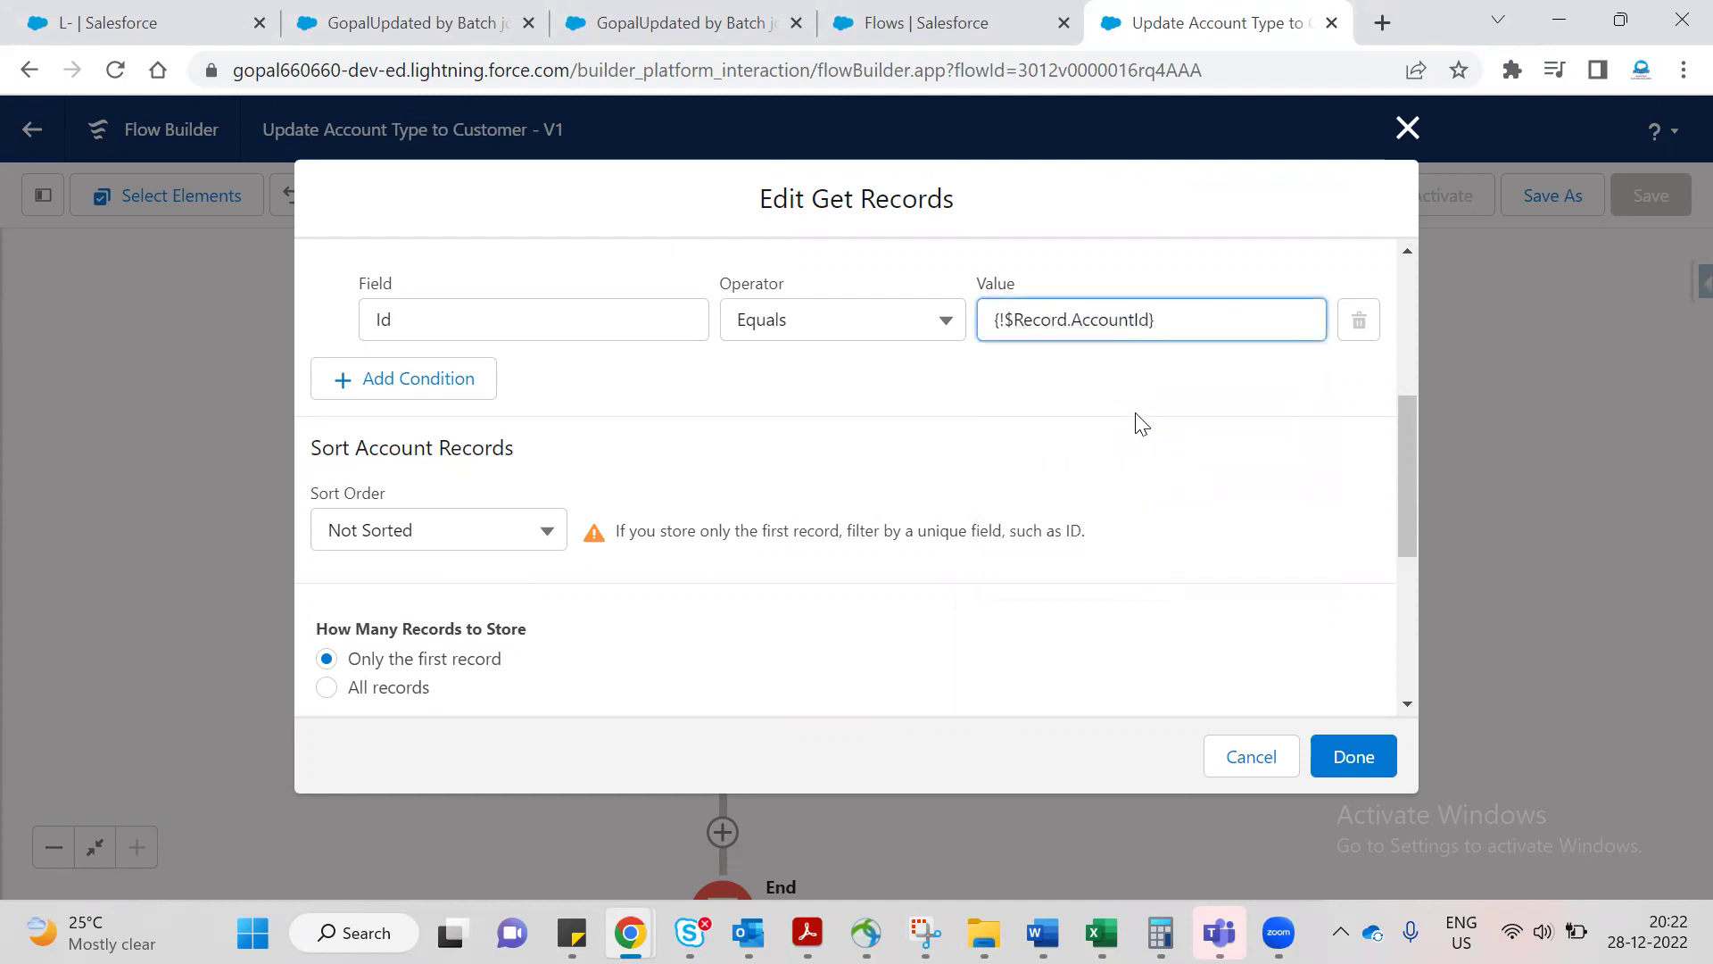
scroll(1071, 446, "up", 3)
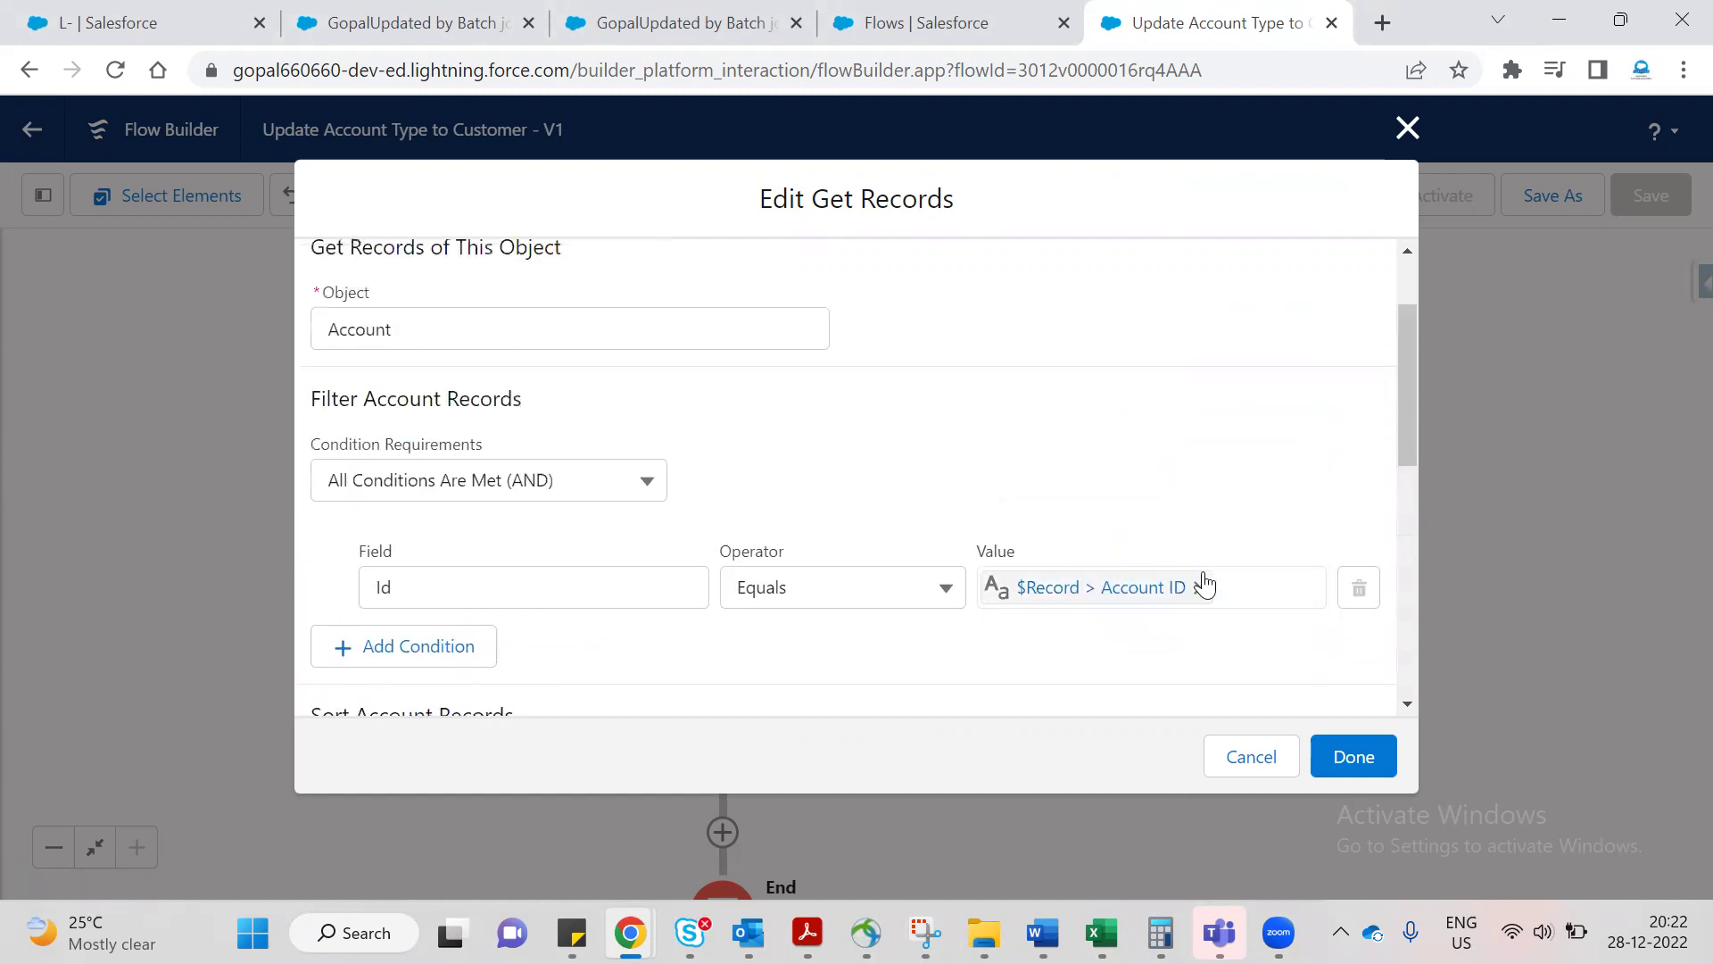
scroll(1115, 481, "up", 2)
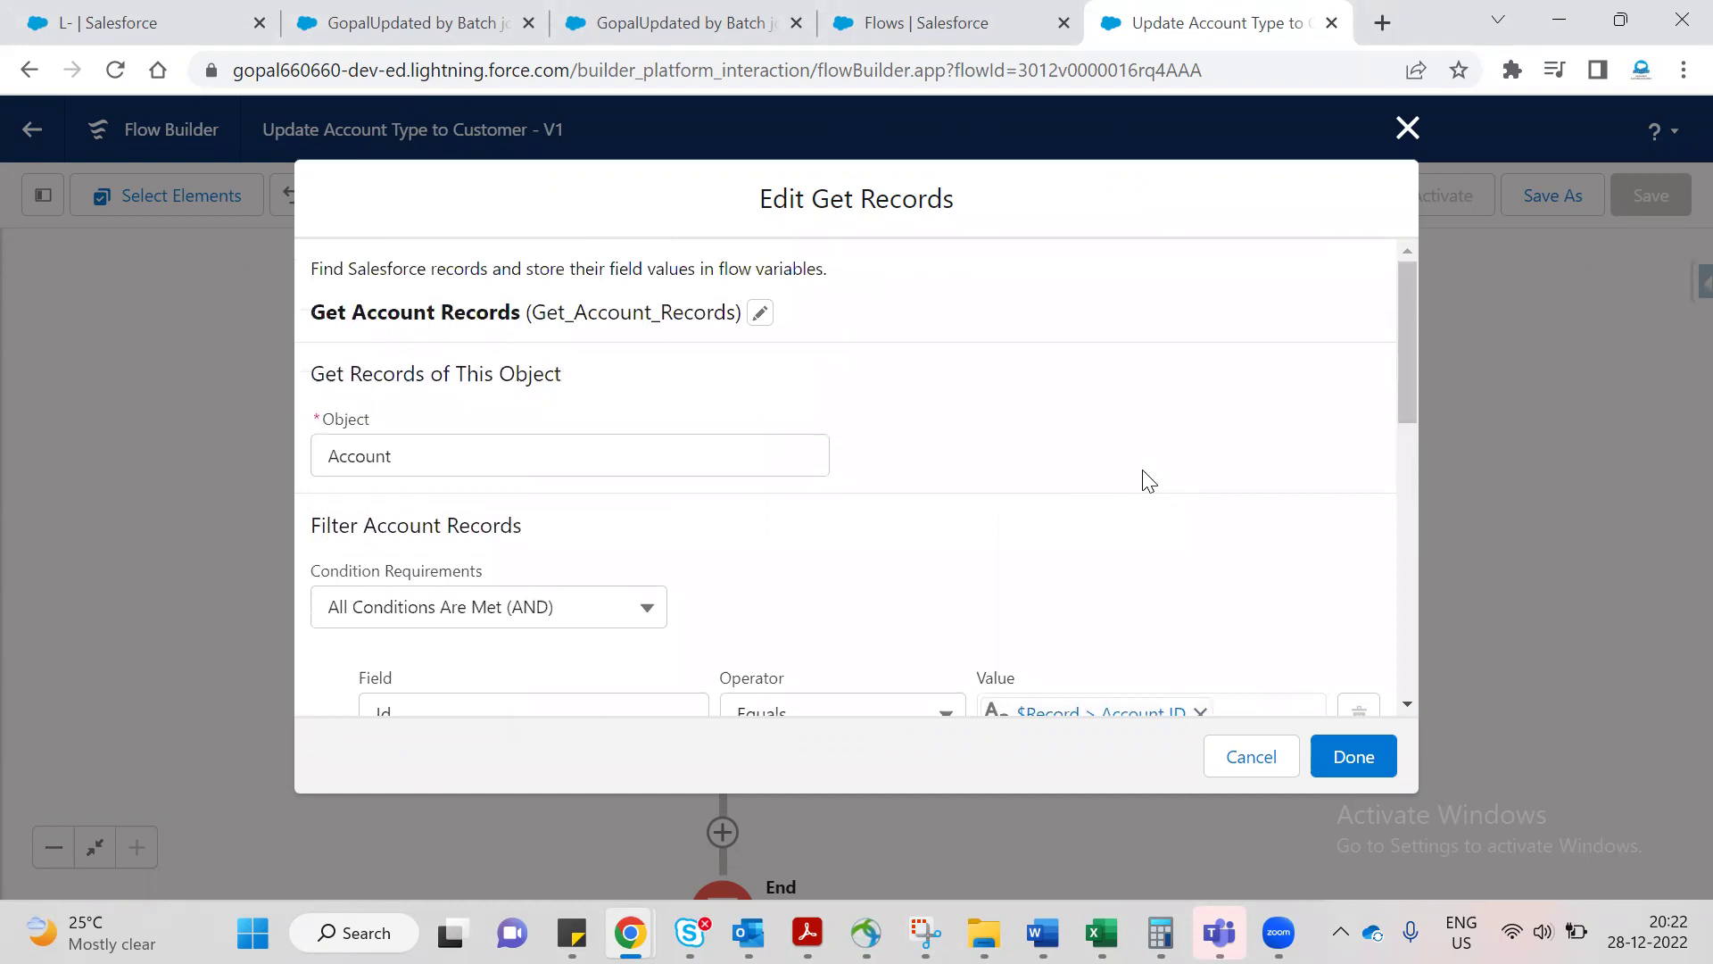
left_click(1349, 758)
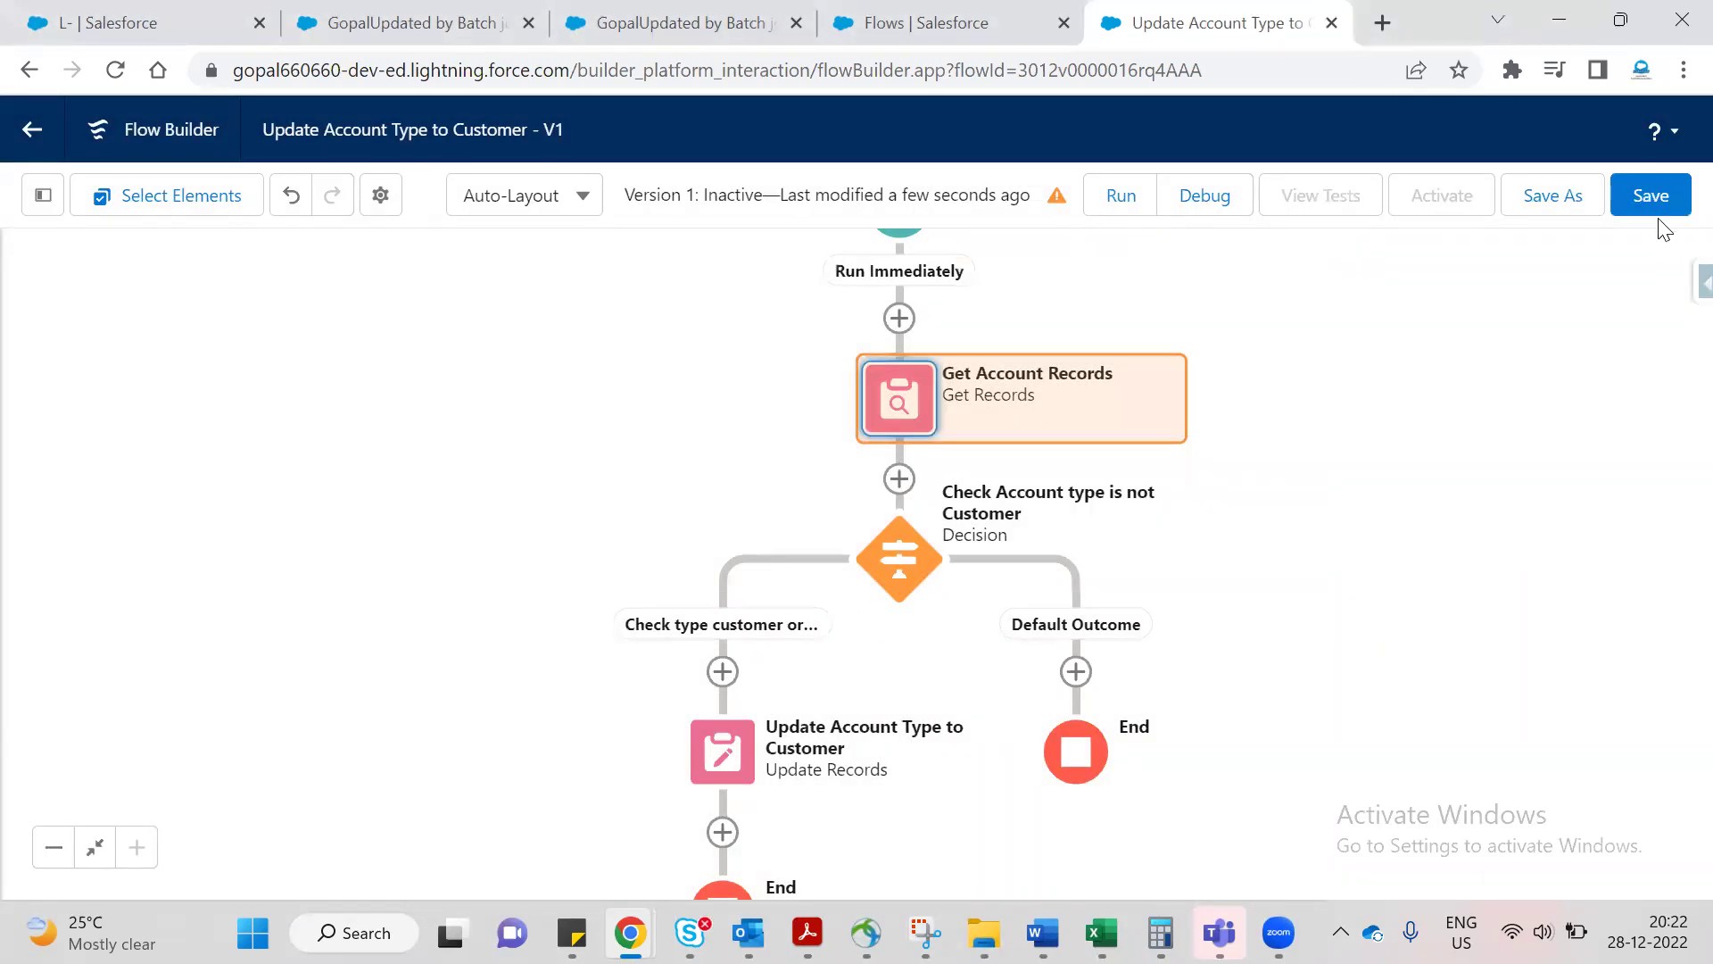
Save the corrected flow and look over its elements on the canvas.
left_click(1653, 207)
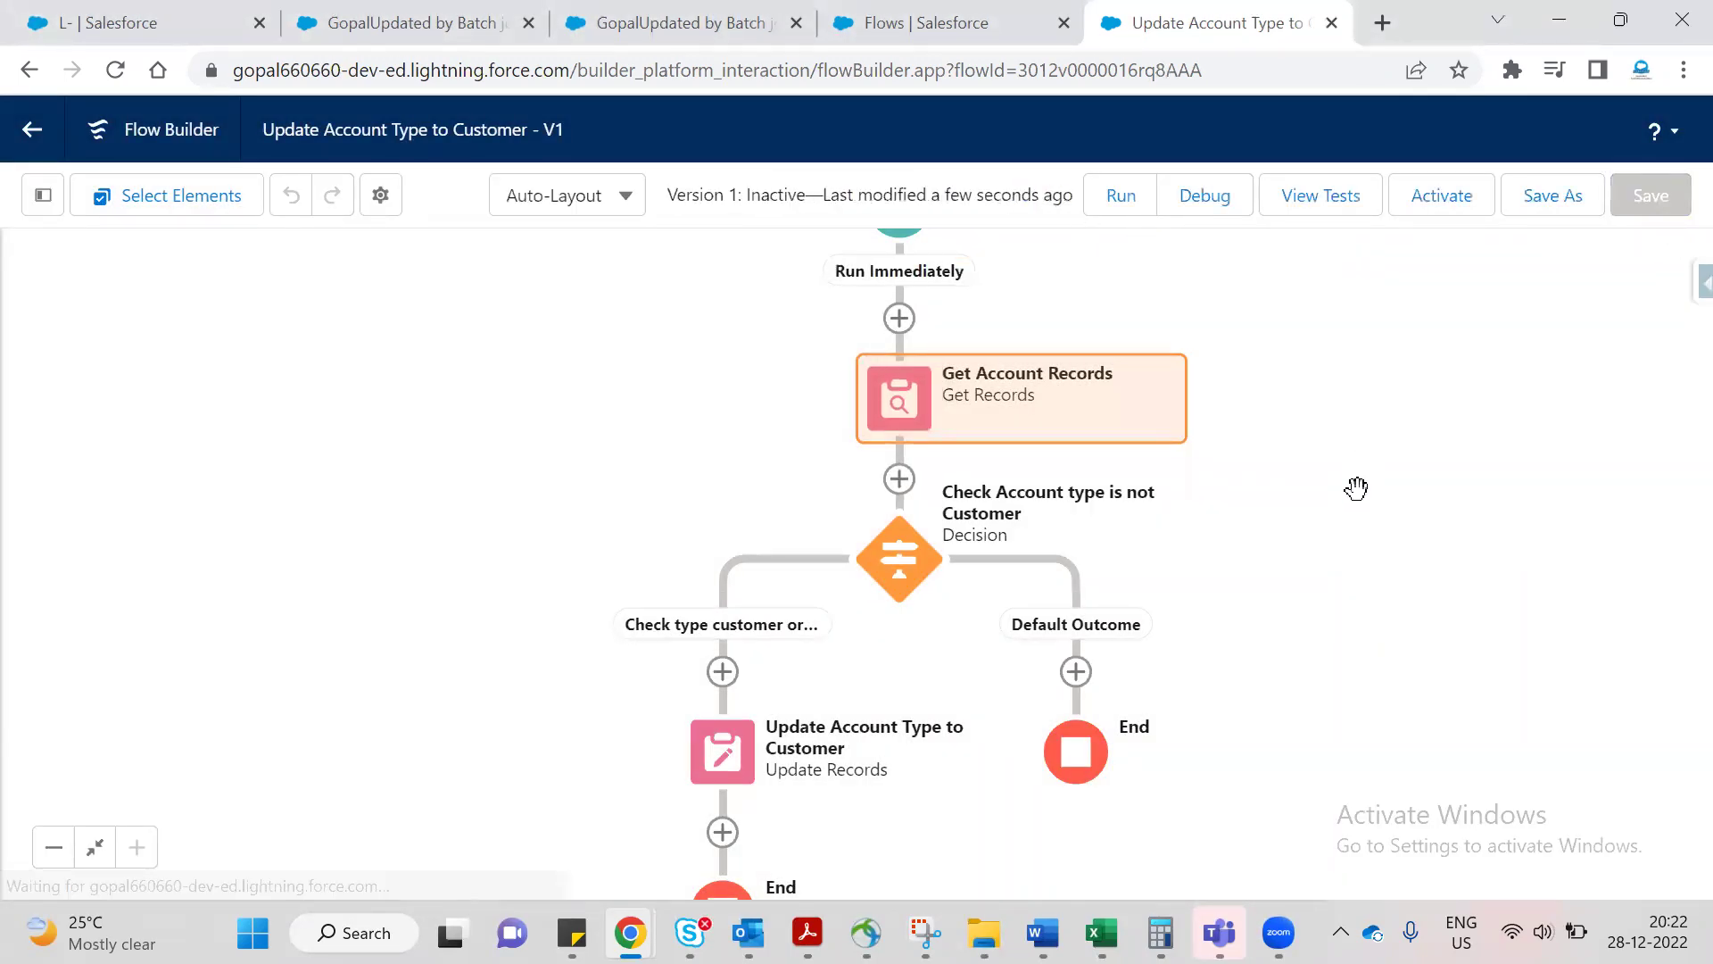
left_click(1366, 357)
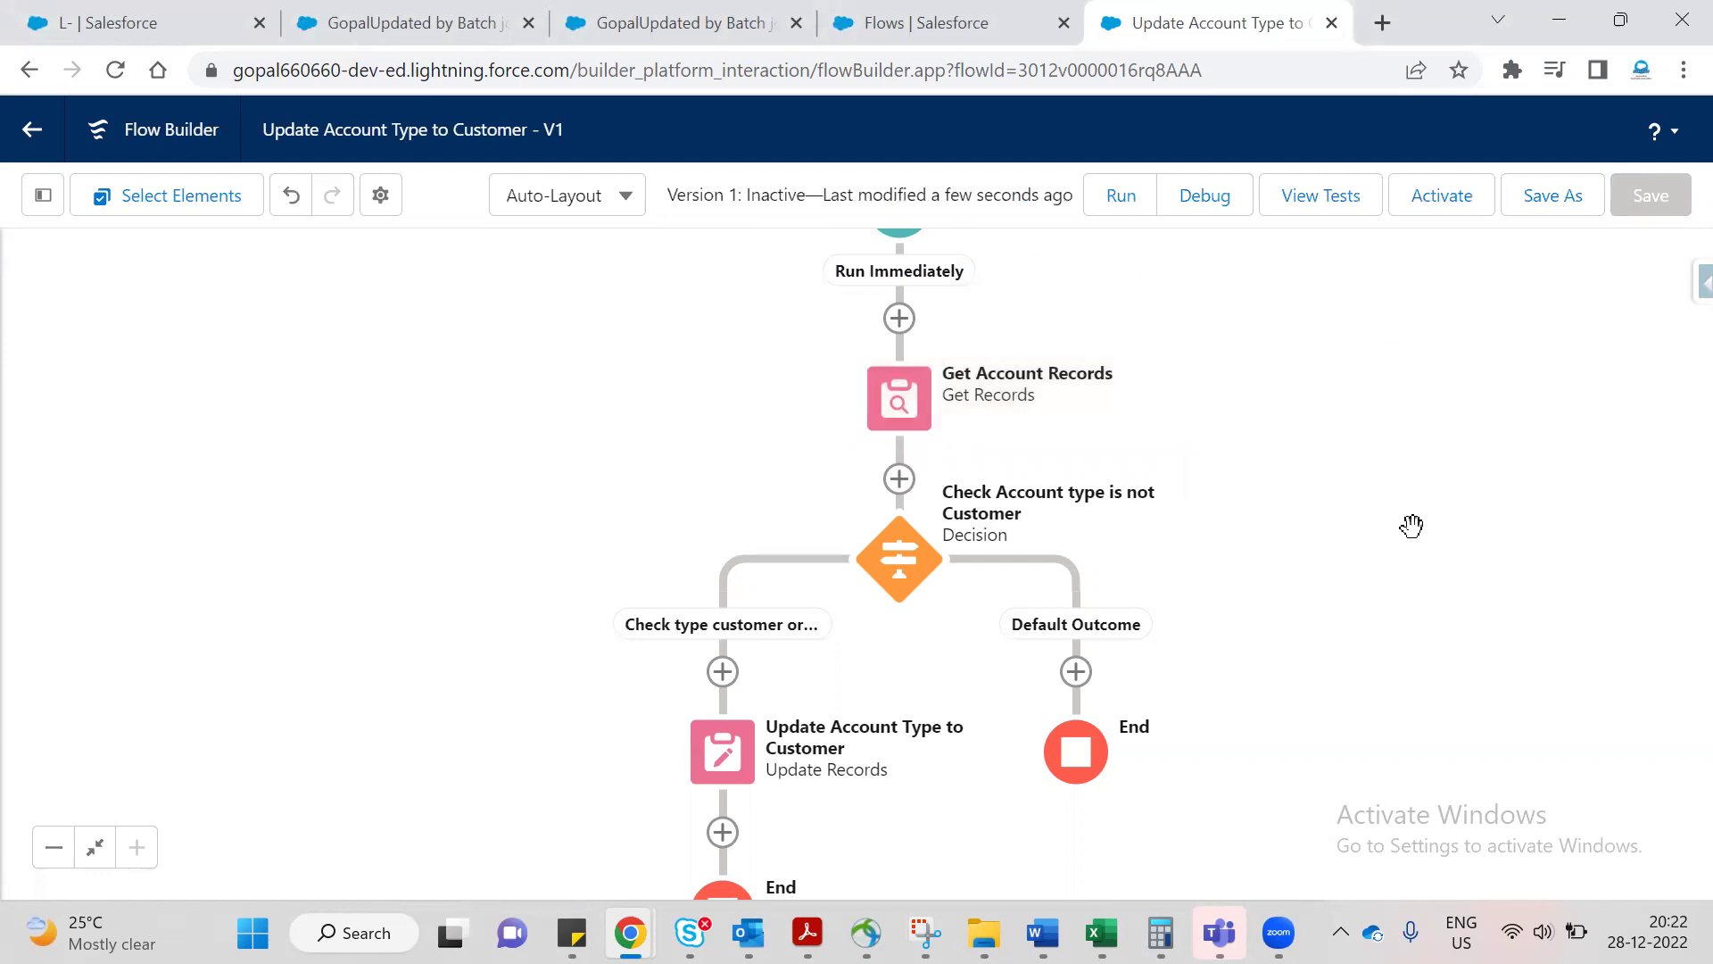
scroll(1254, 562, "down", 2)
scroll(1245, 652, "up", 2)
scroll(1232, 739, "down", 1)
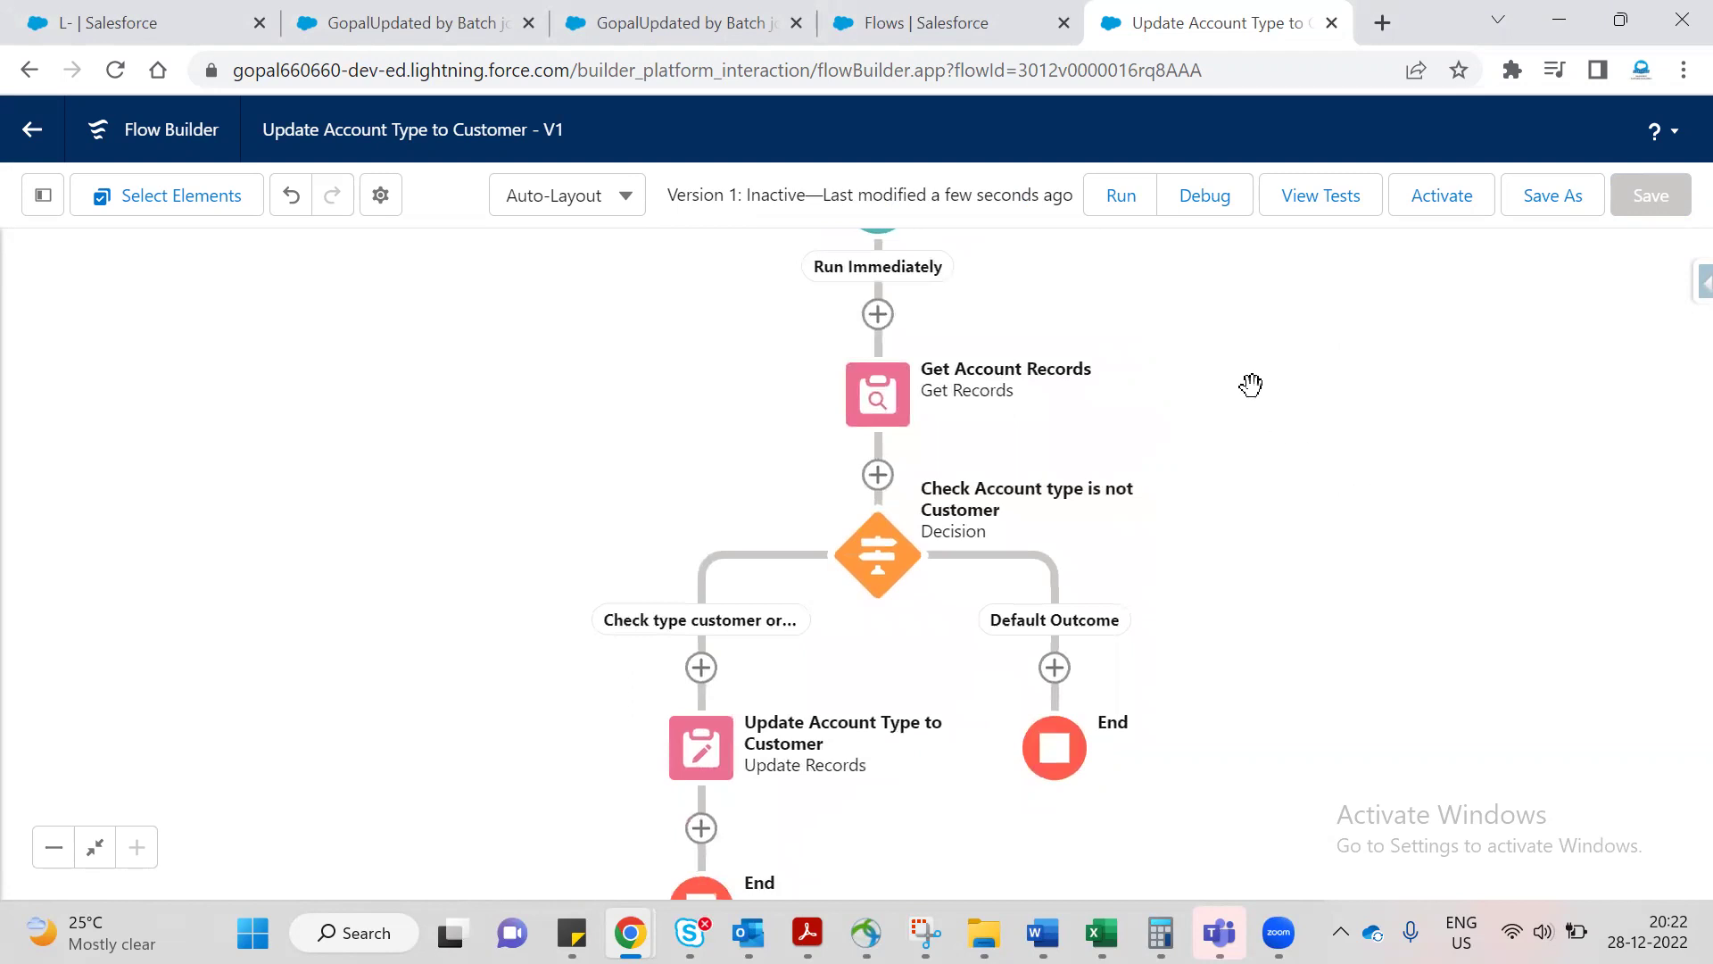
Set up a debug run of the flow on the Run Immediately path as if the record is Updated.
left_click(1206, 203)
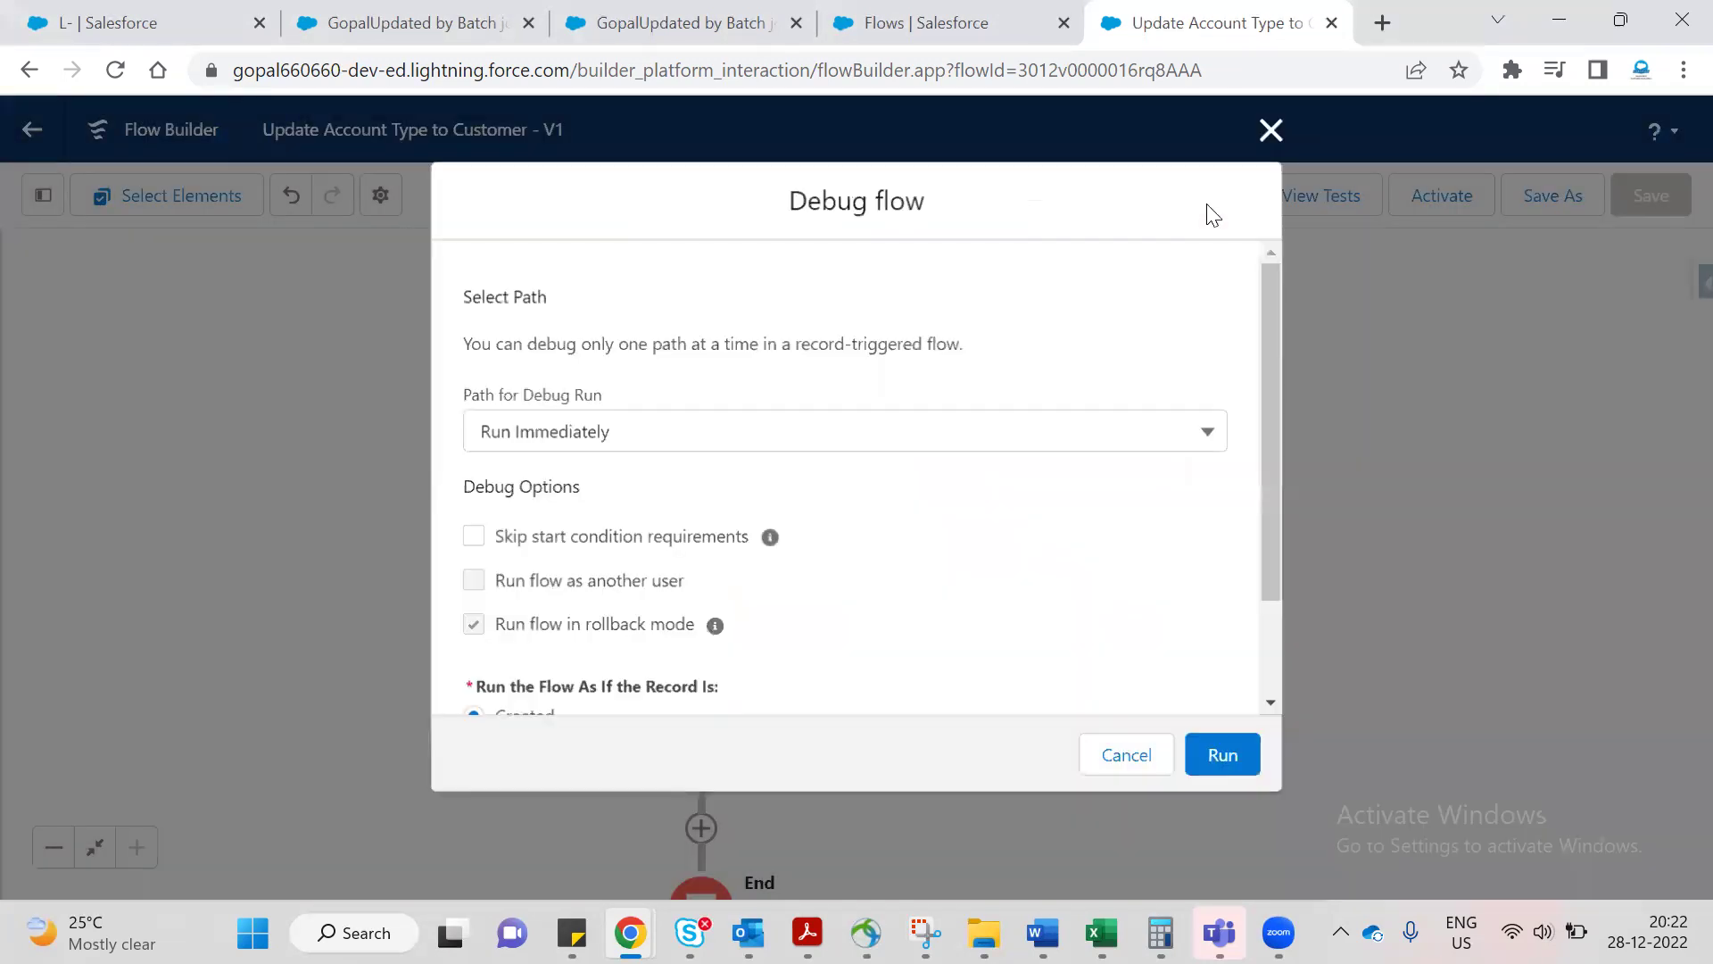
scroll(982, 504, "down", 2)
scroll(967, 523, "down", 2)
left_click(540, 422)
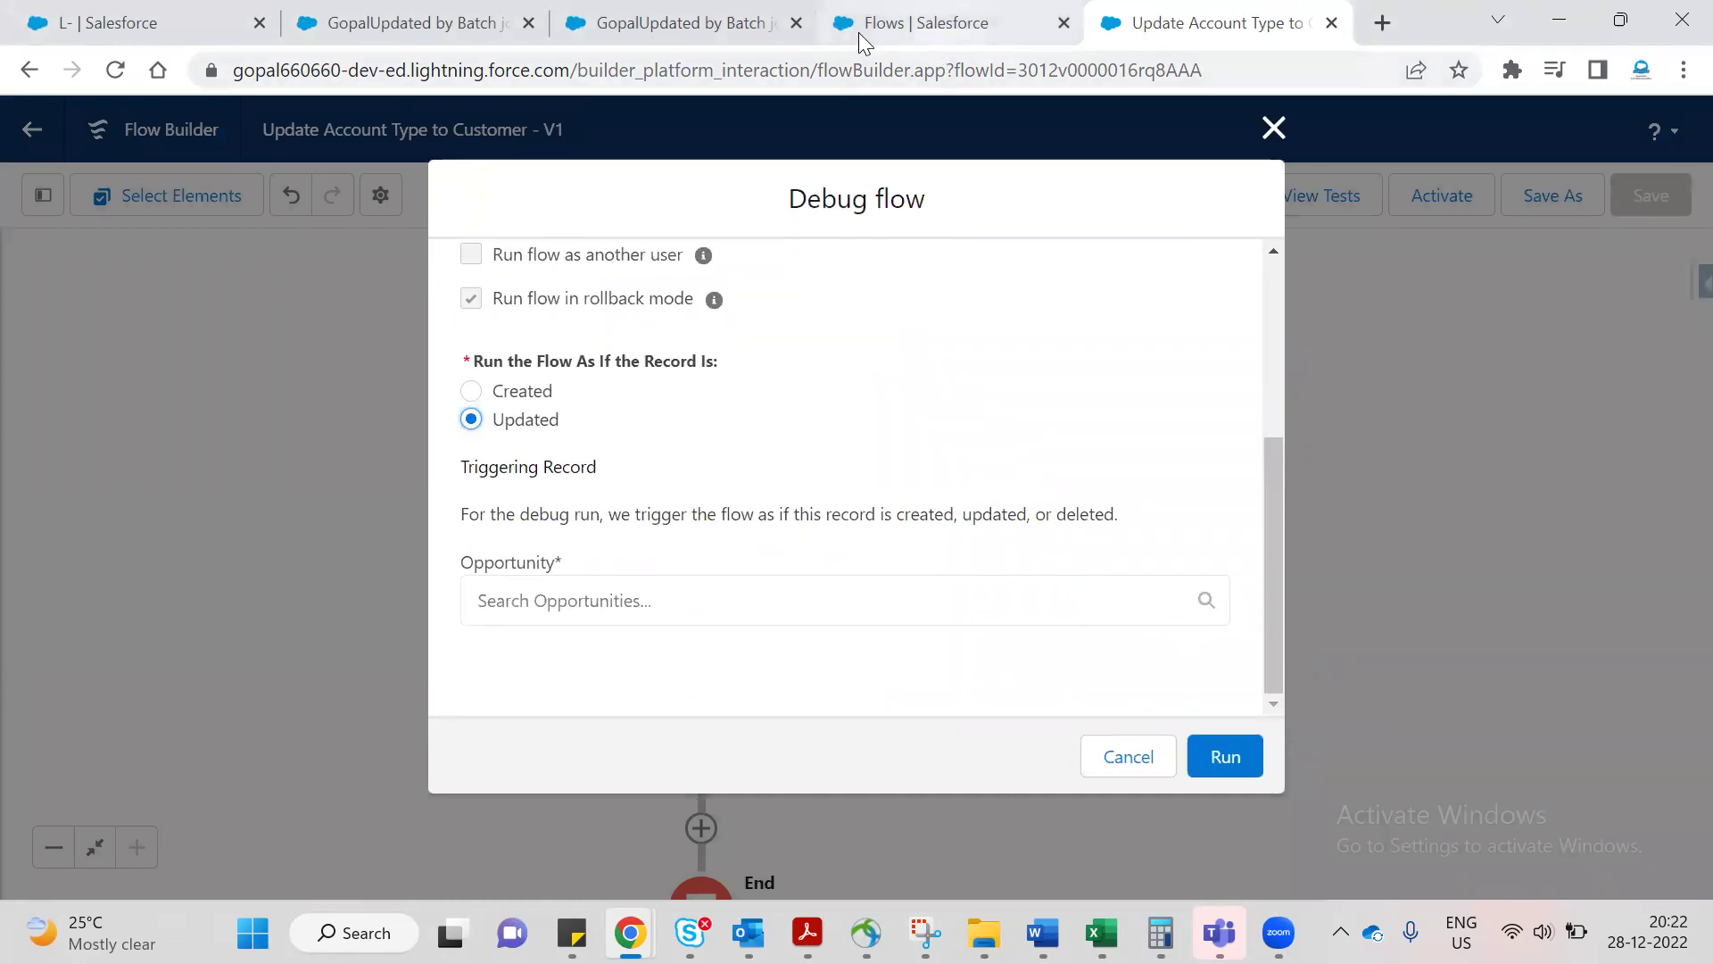
Switch to the open account record pages and look through the account's related lists and detail fields.
left_click(634, 23)
left_click(366, 25)
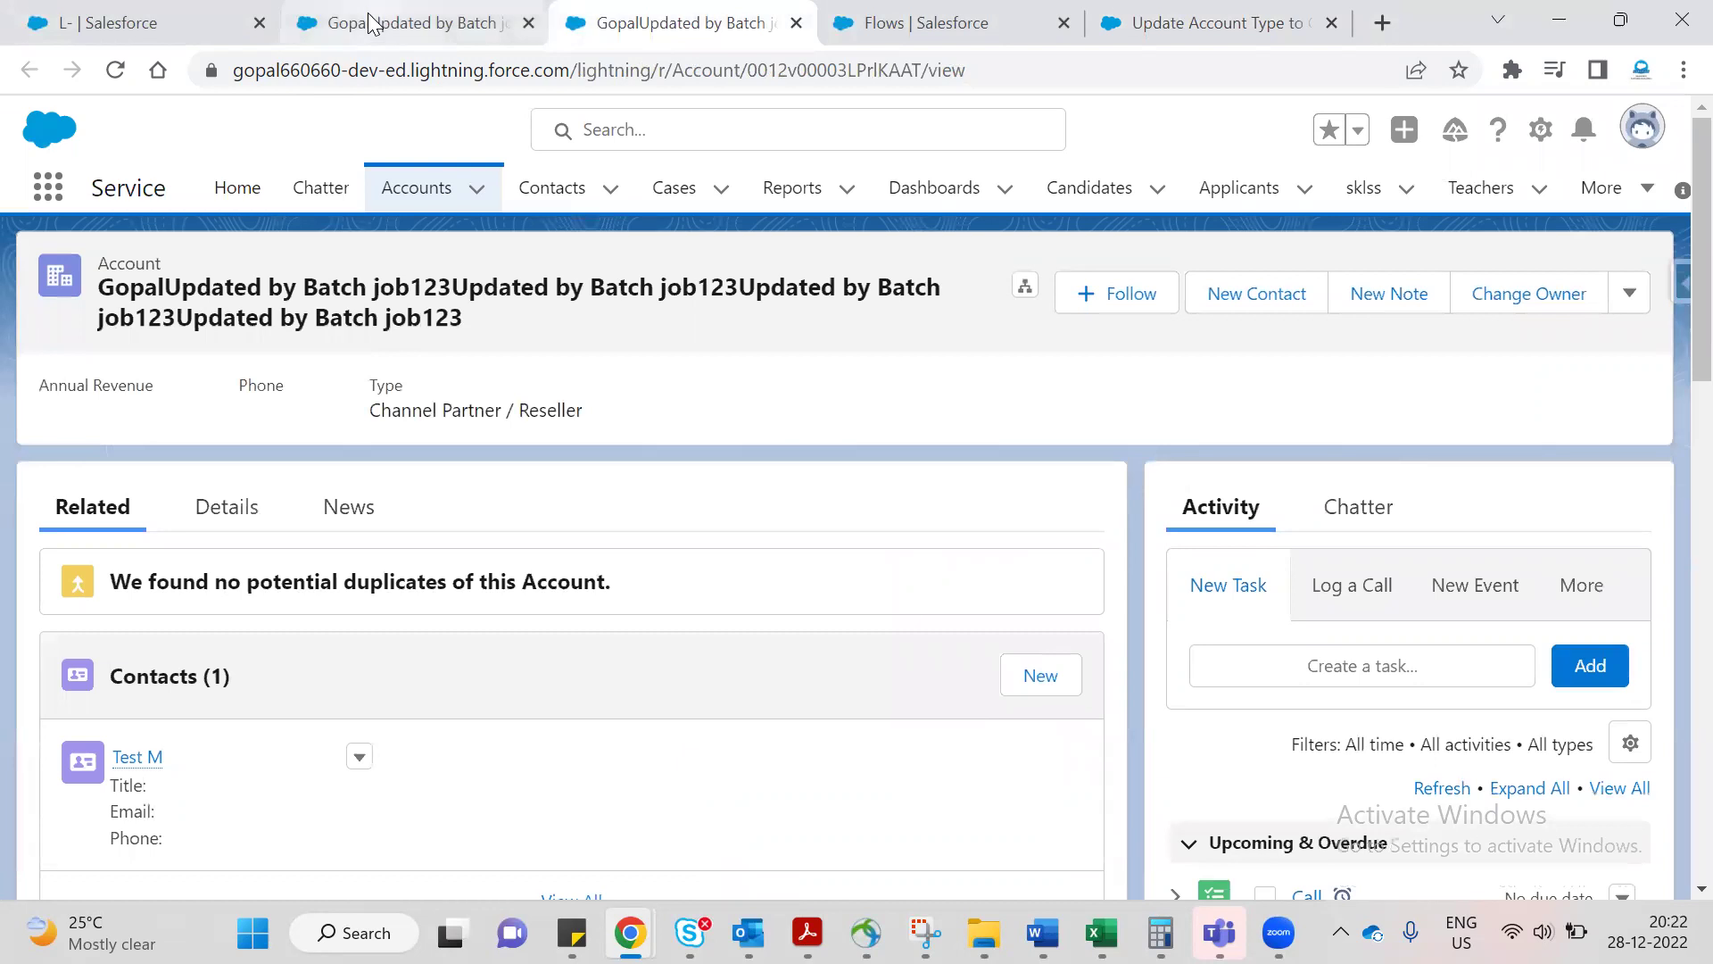
left_click(721, 25)
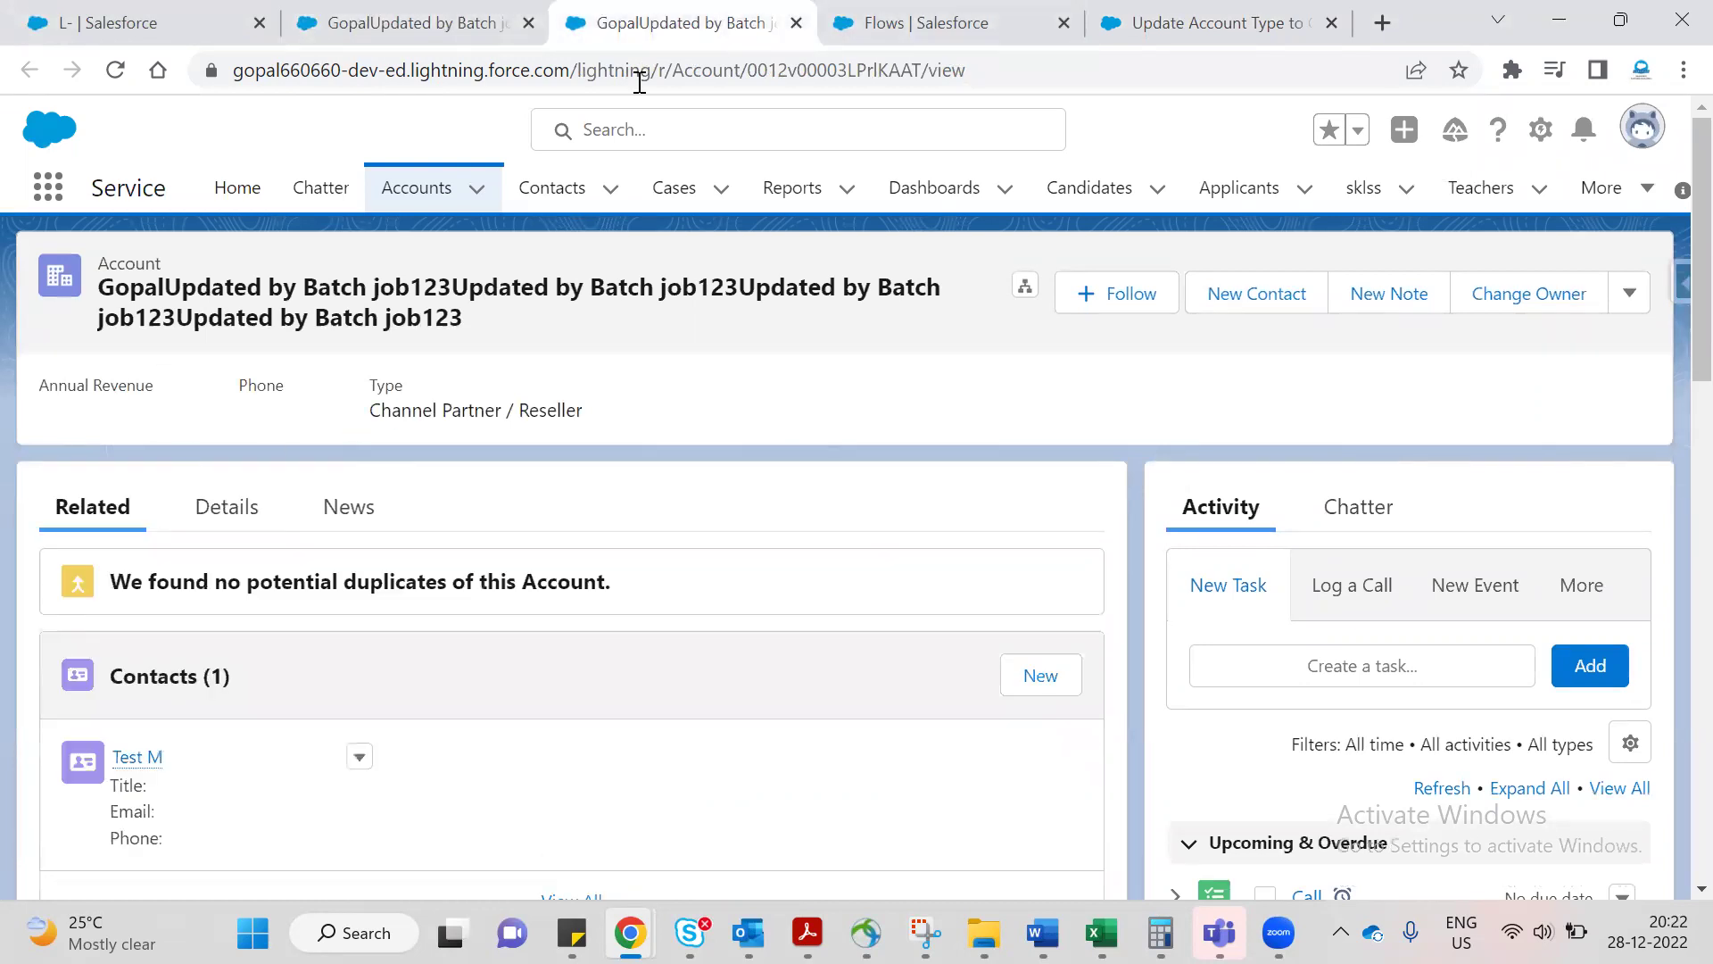
scroll(326, 413, "down", 3)
scroll(727, 428, "up", 3)
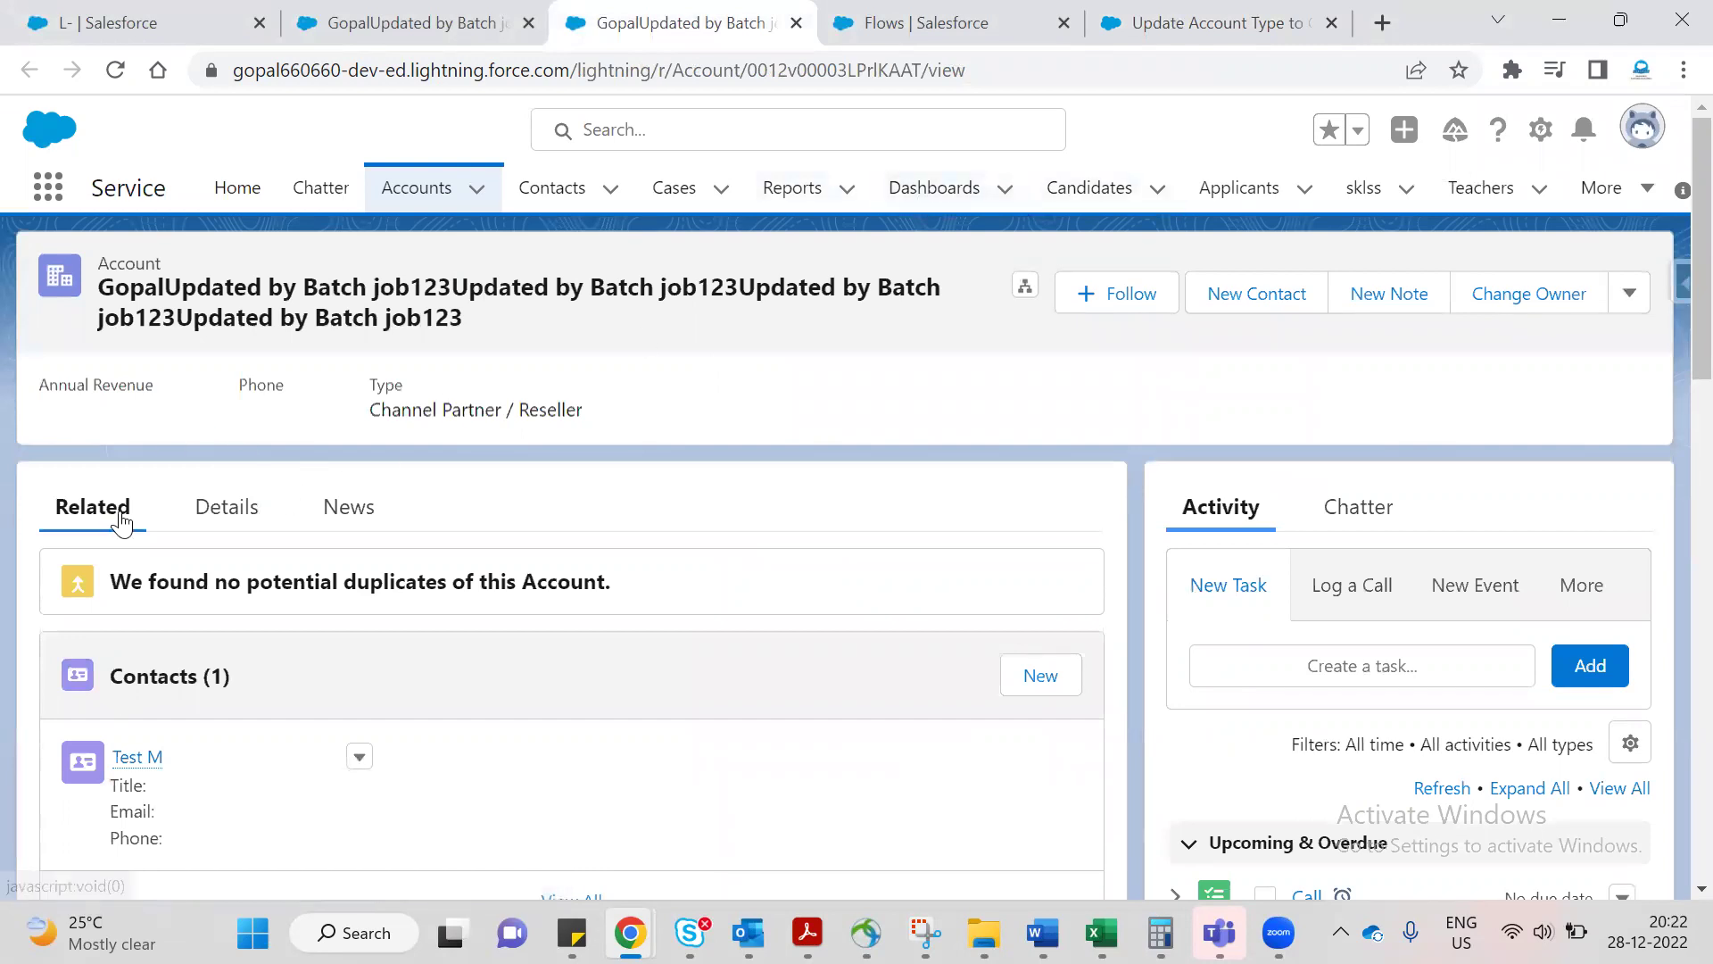
left_click(208, 516)
scroll(260, 601, "down", 5)
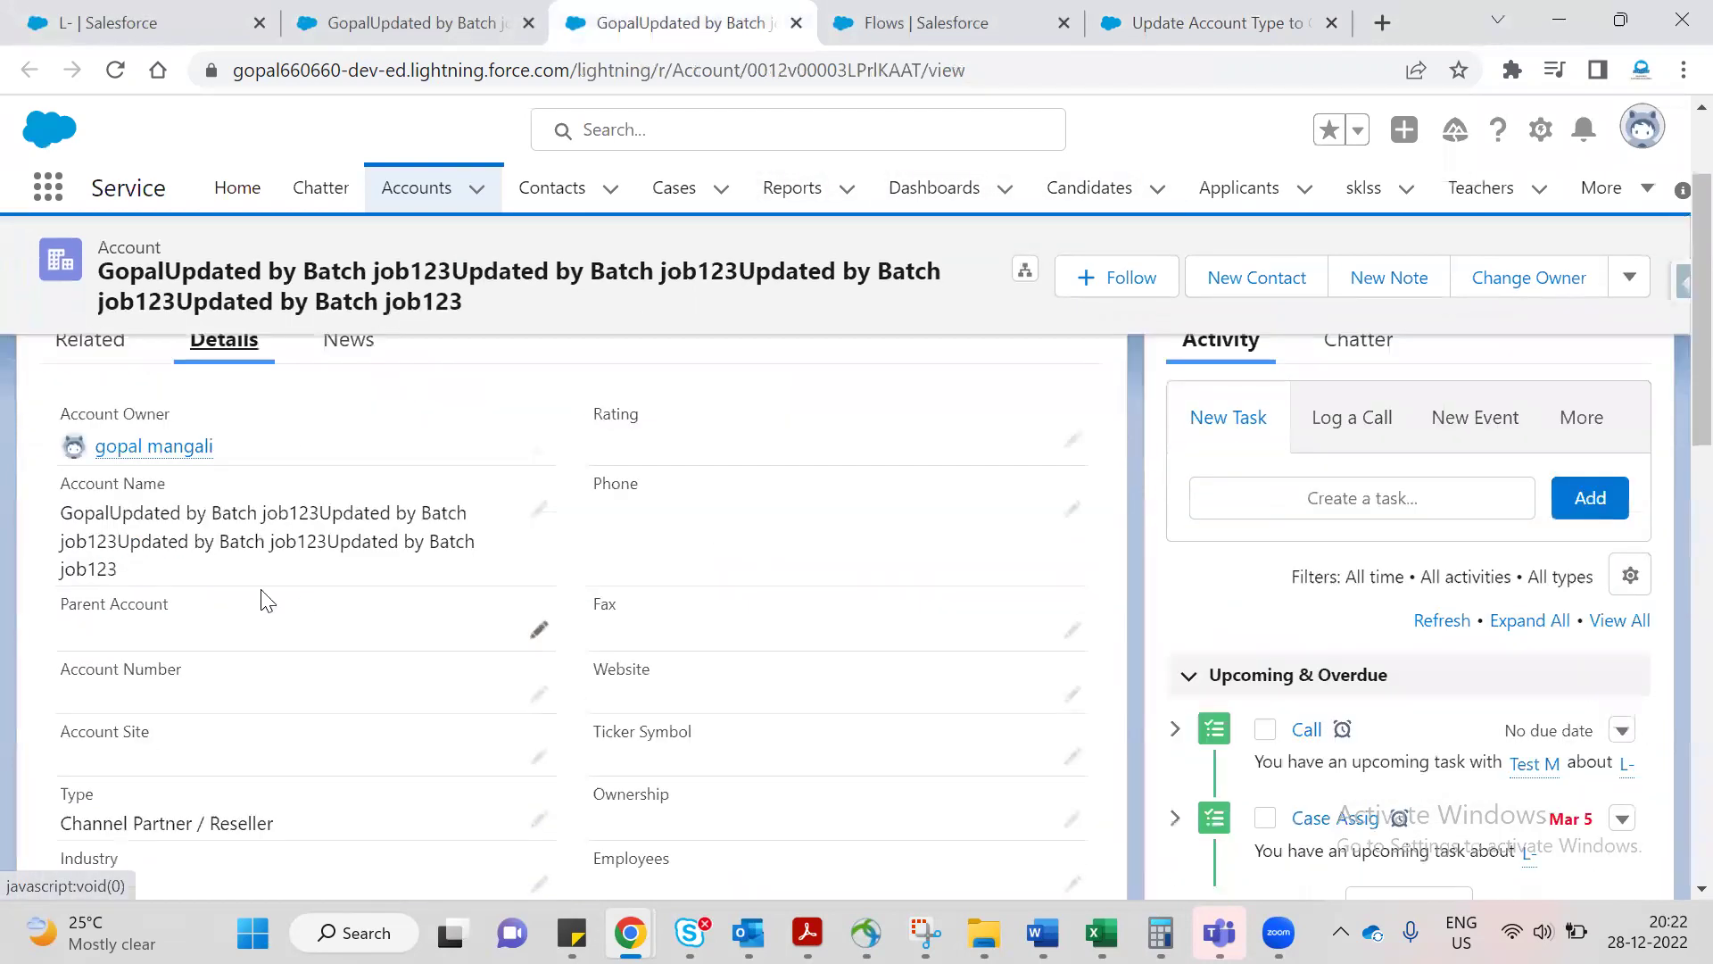
scroll(288, 603, "down", 6)
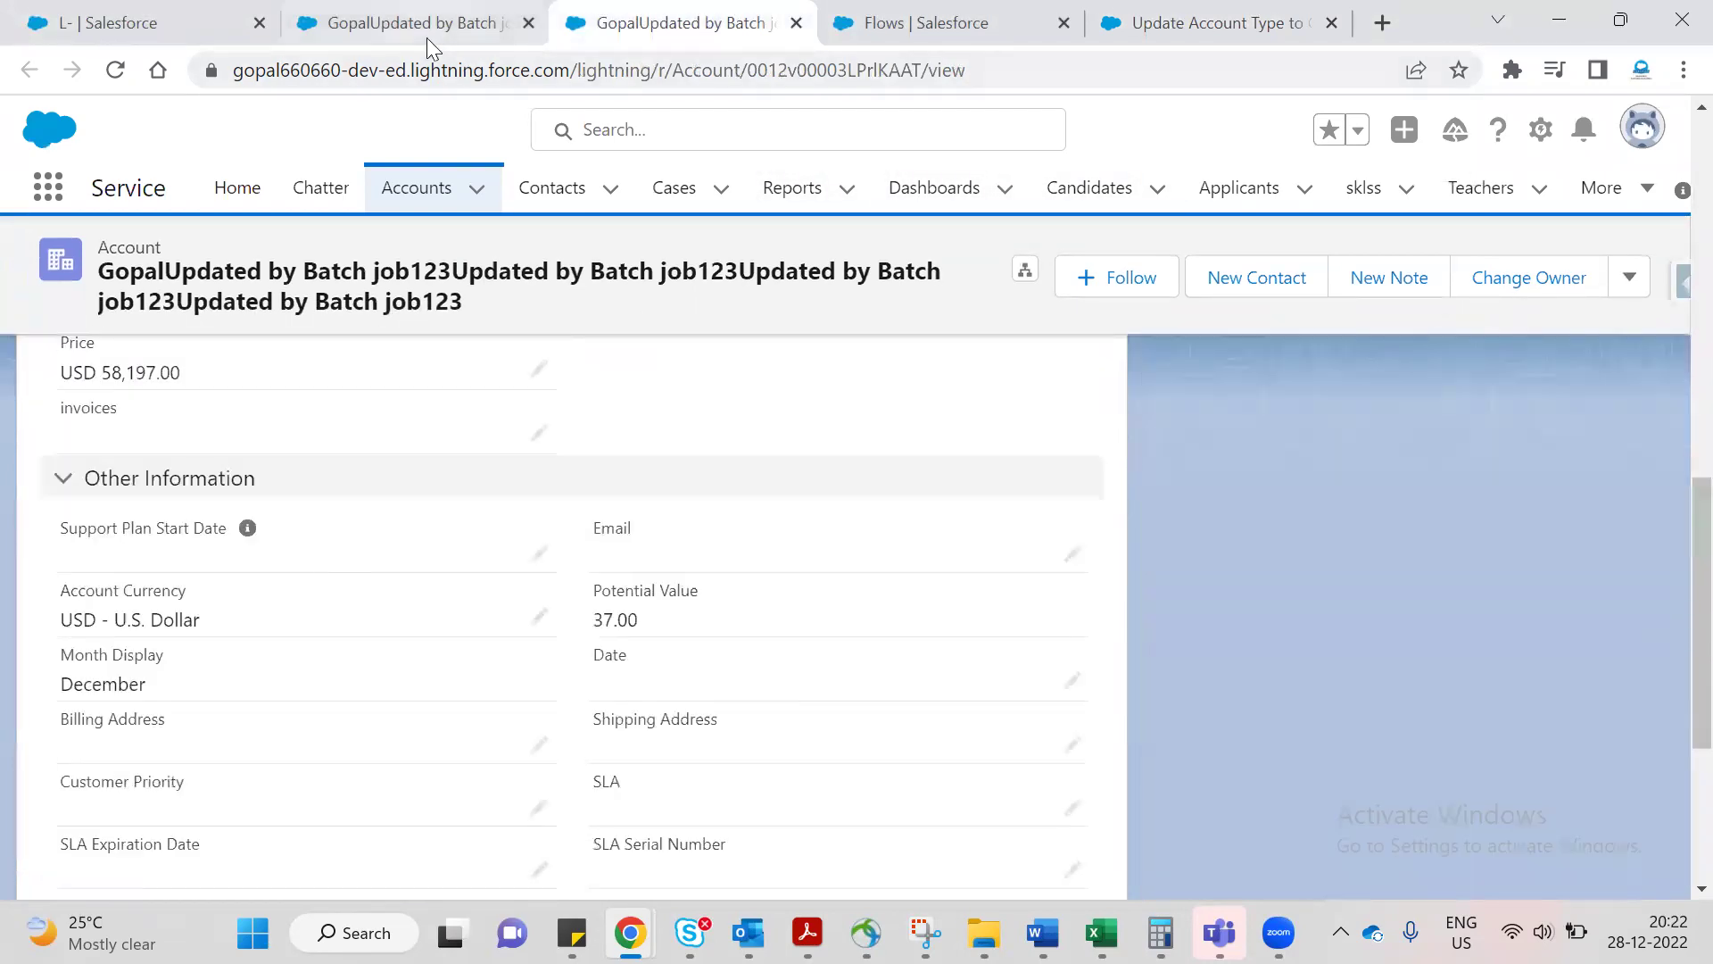
left_click(427, 36)
scroll(286, 580, "down", 2)
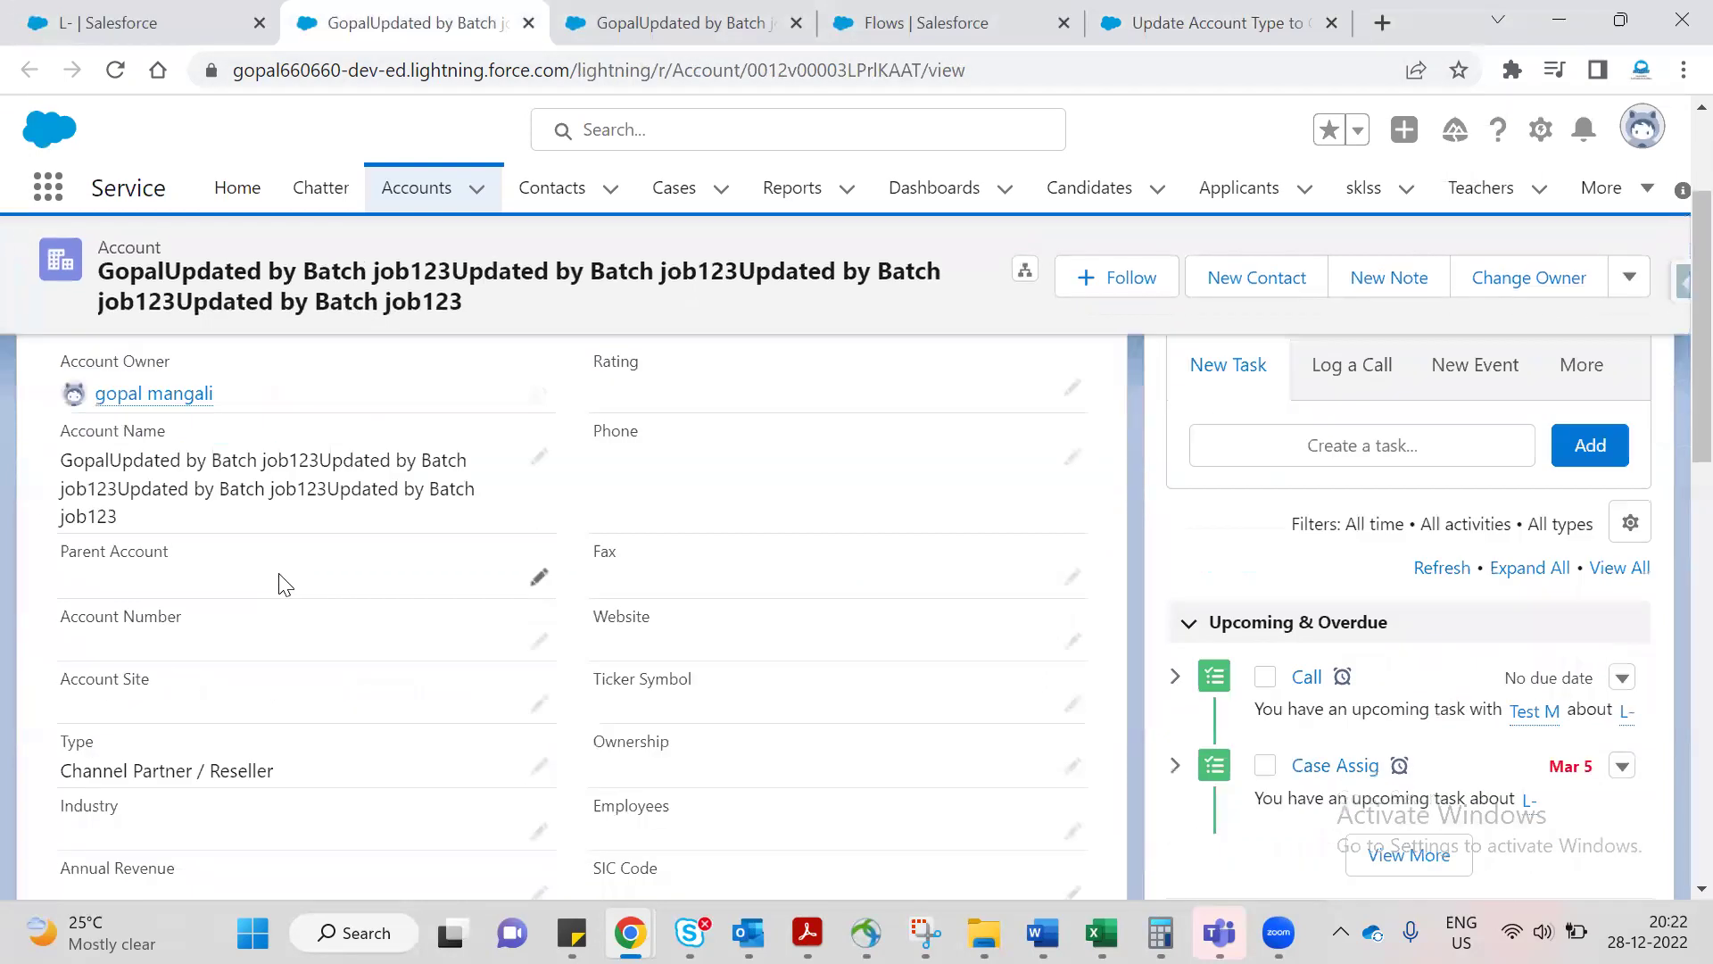
scroll(312, 606, "down", 3)
scroll(366, 647, "up", 5)
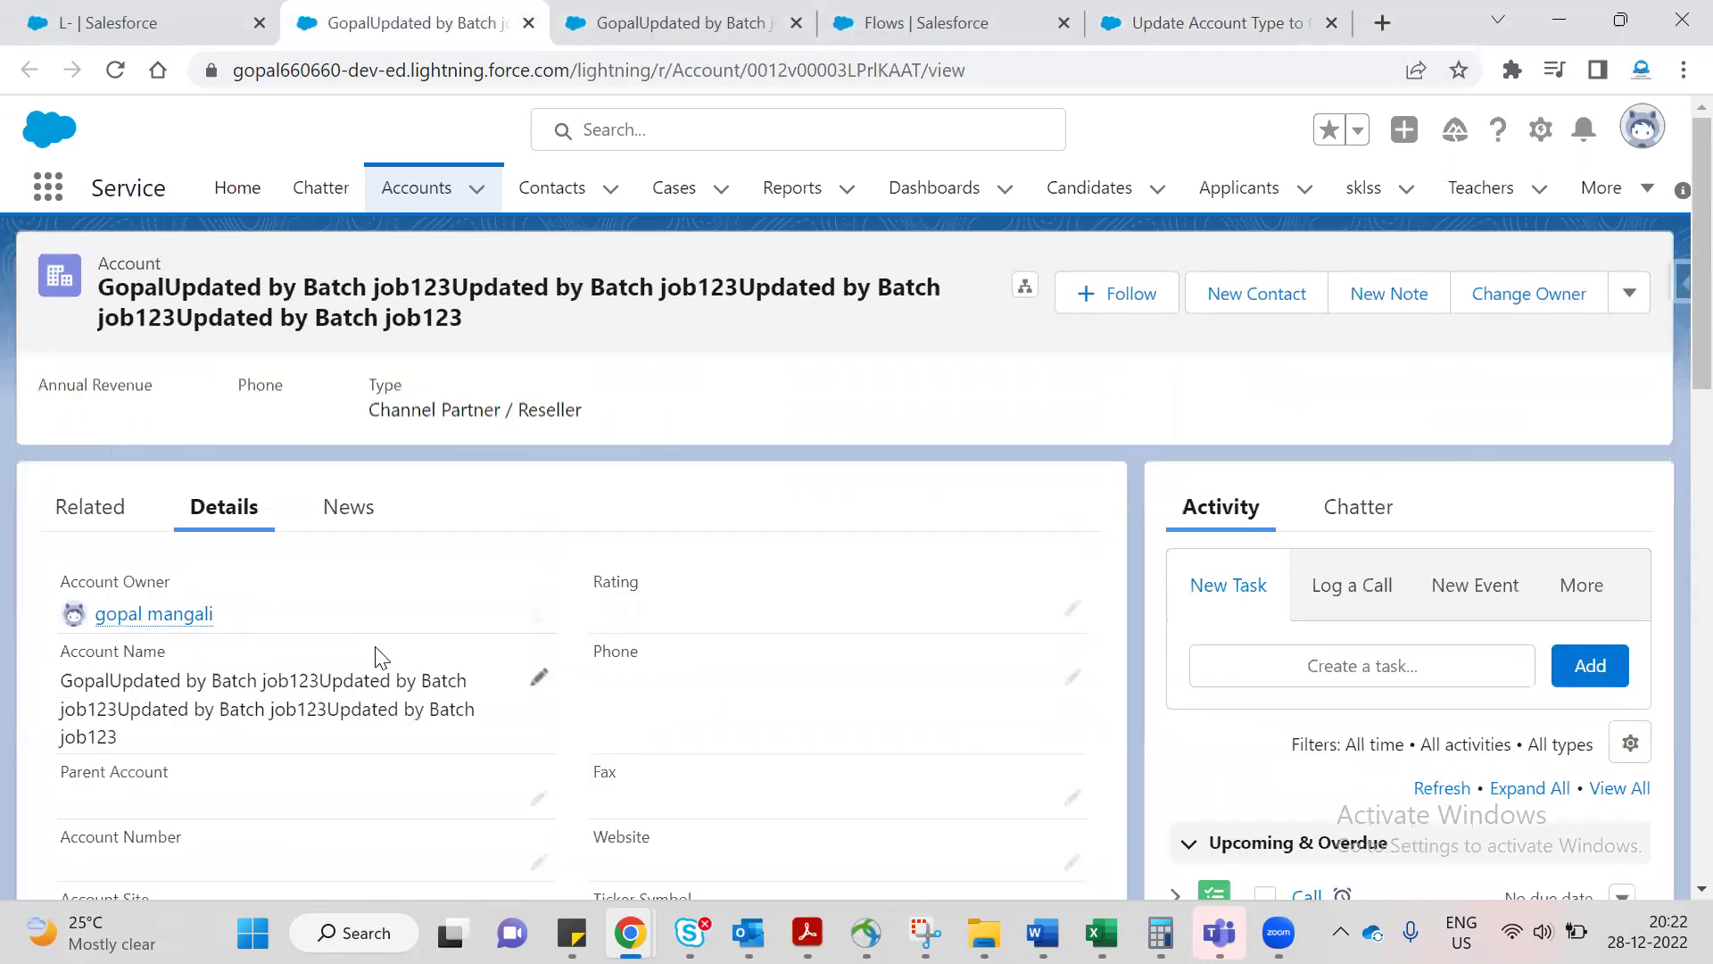
Find Opportunities in the app launcher, open the L- opportunity's details and change its closed stage to Prospecting.
left_click(1646, 188)
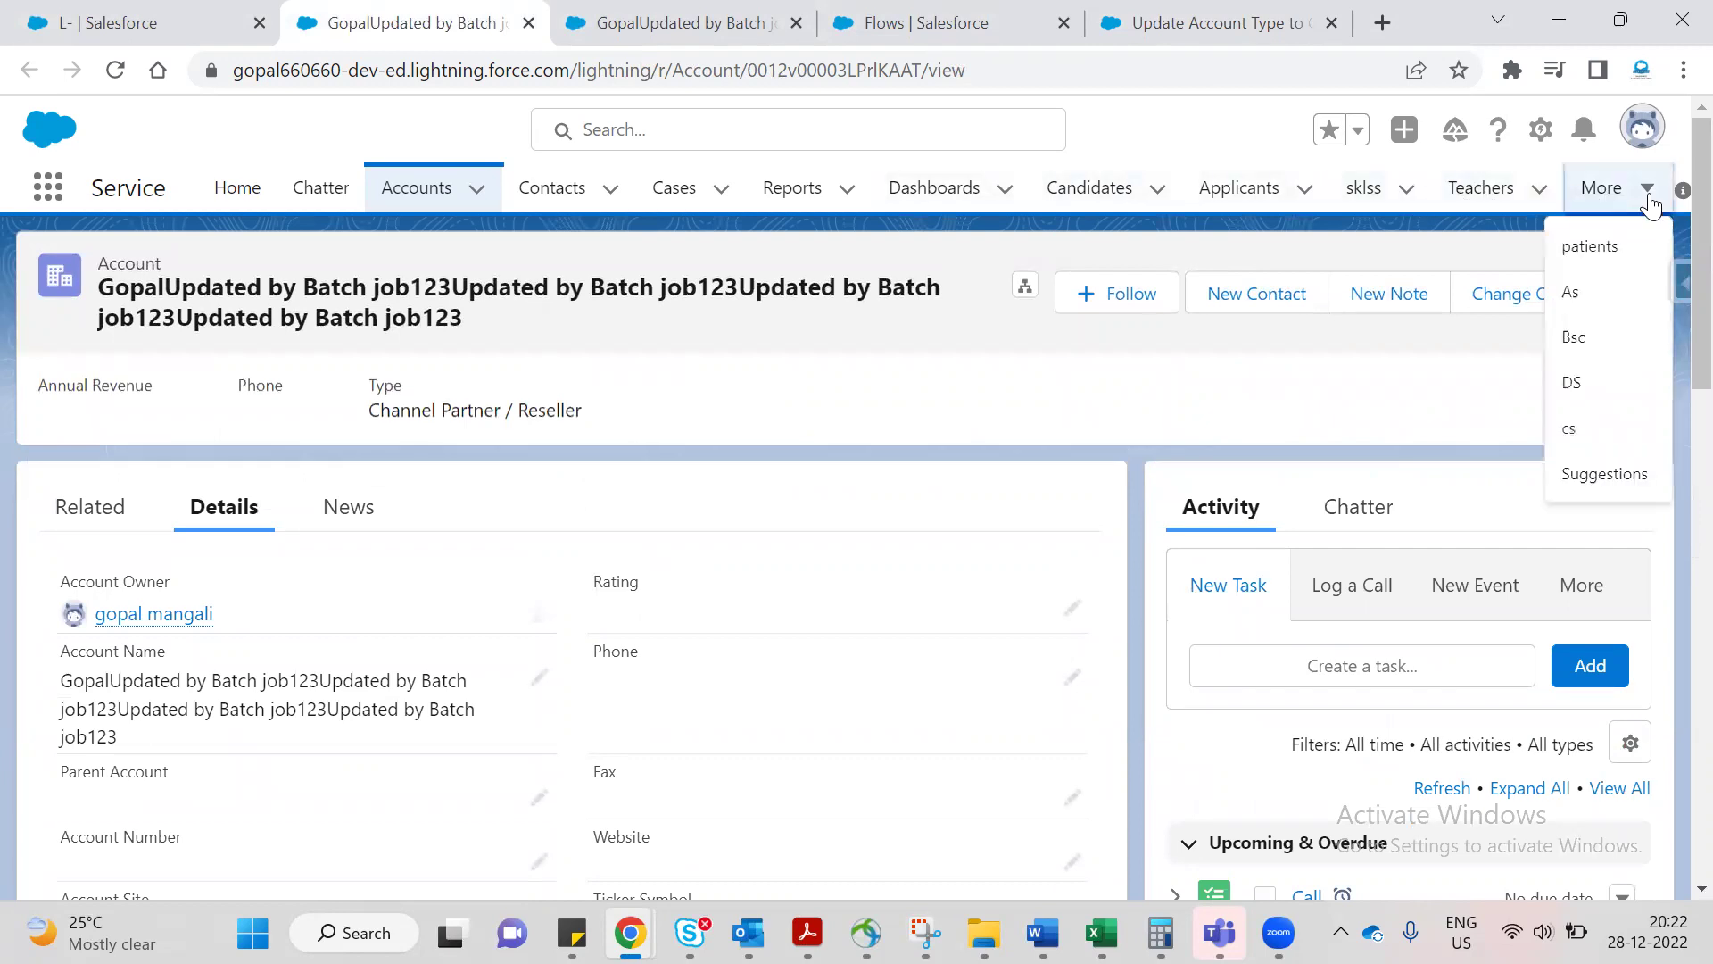
left_click(51, 191)
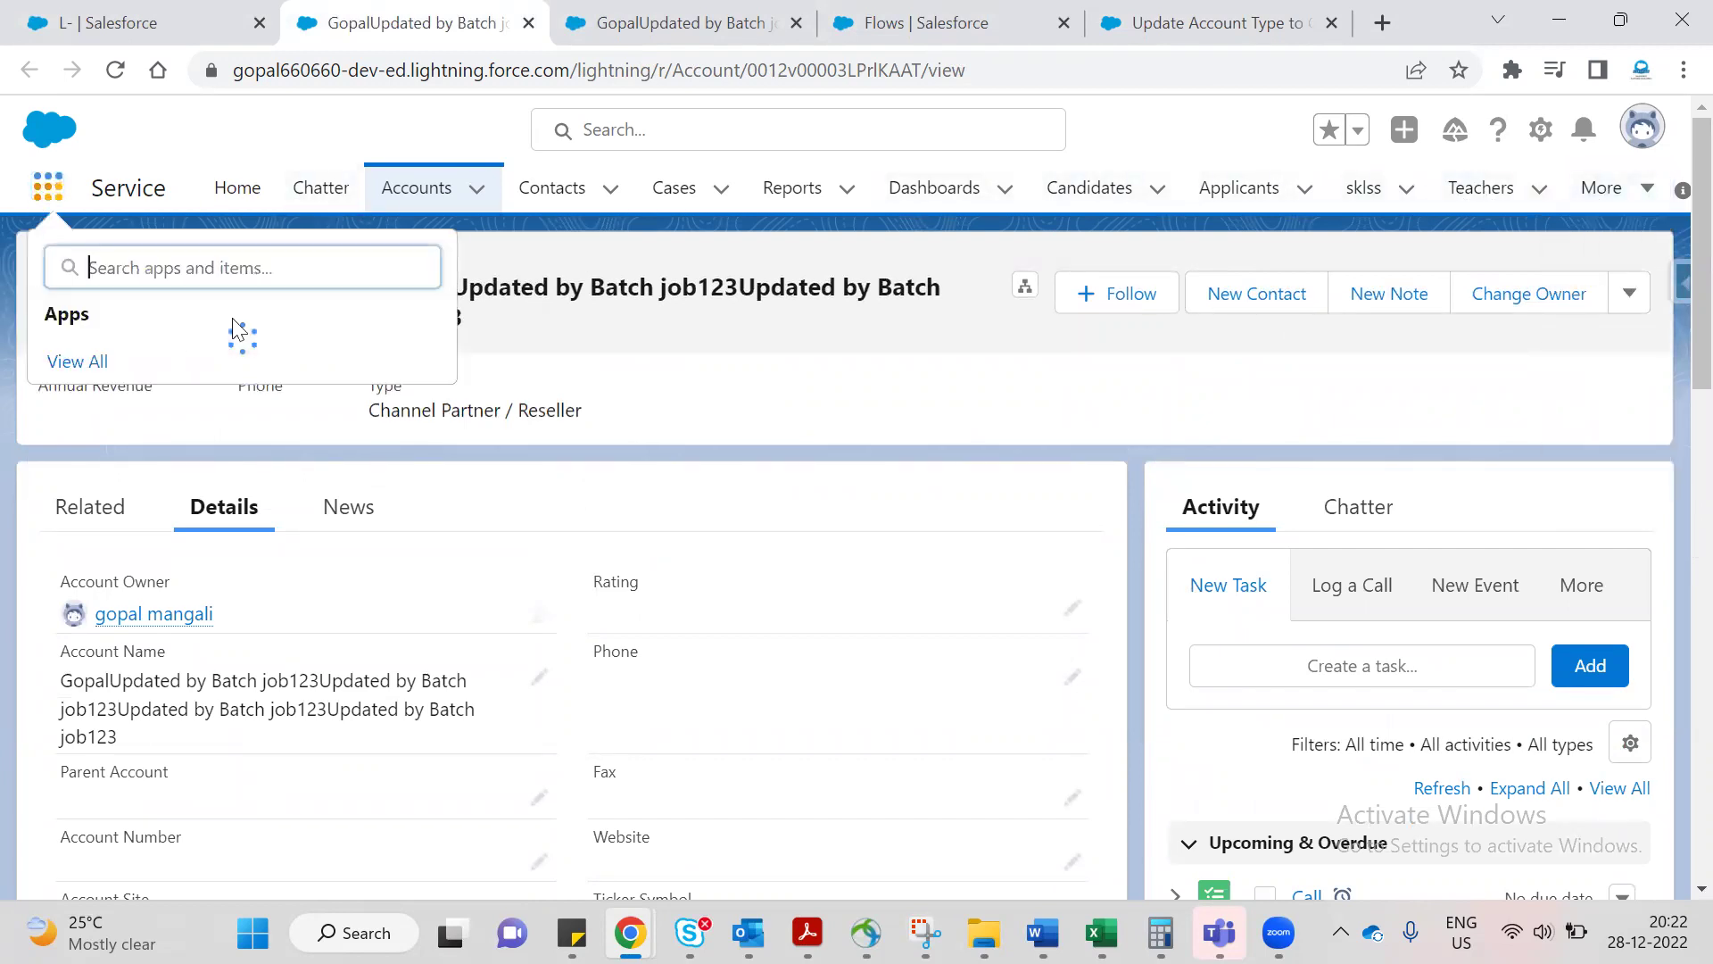
type("opp")
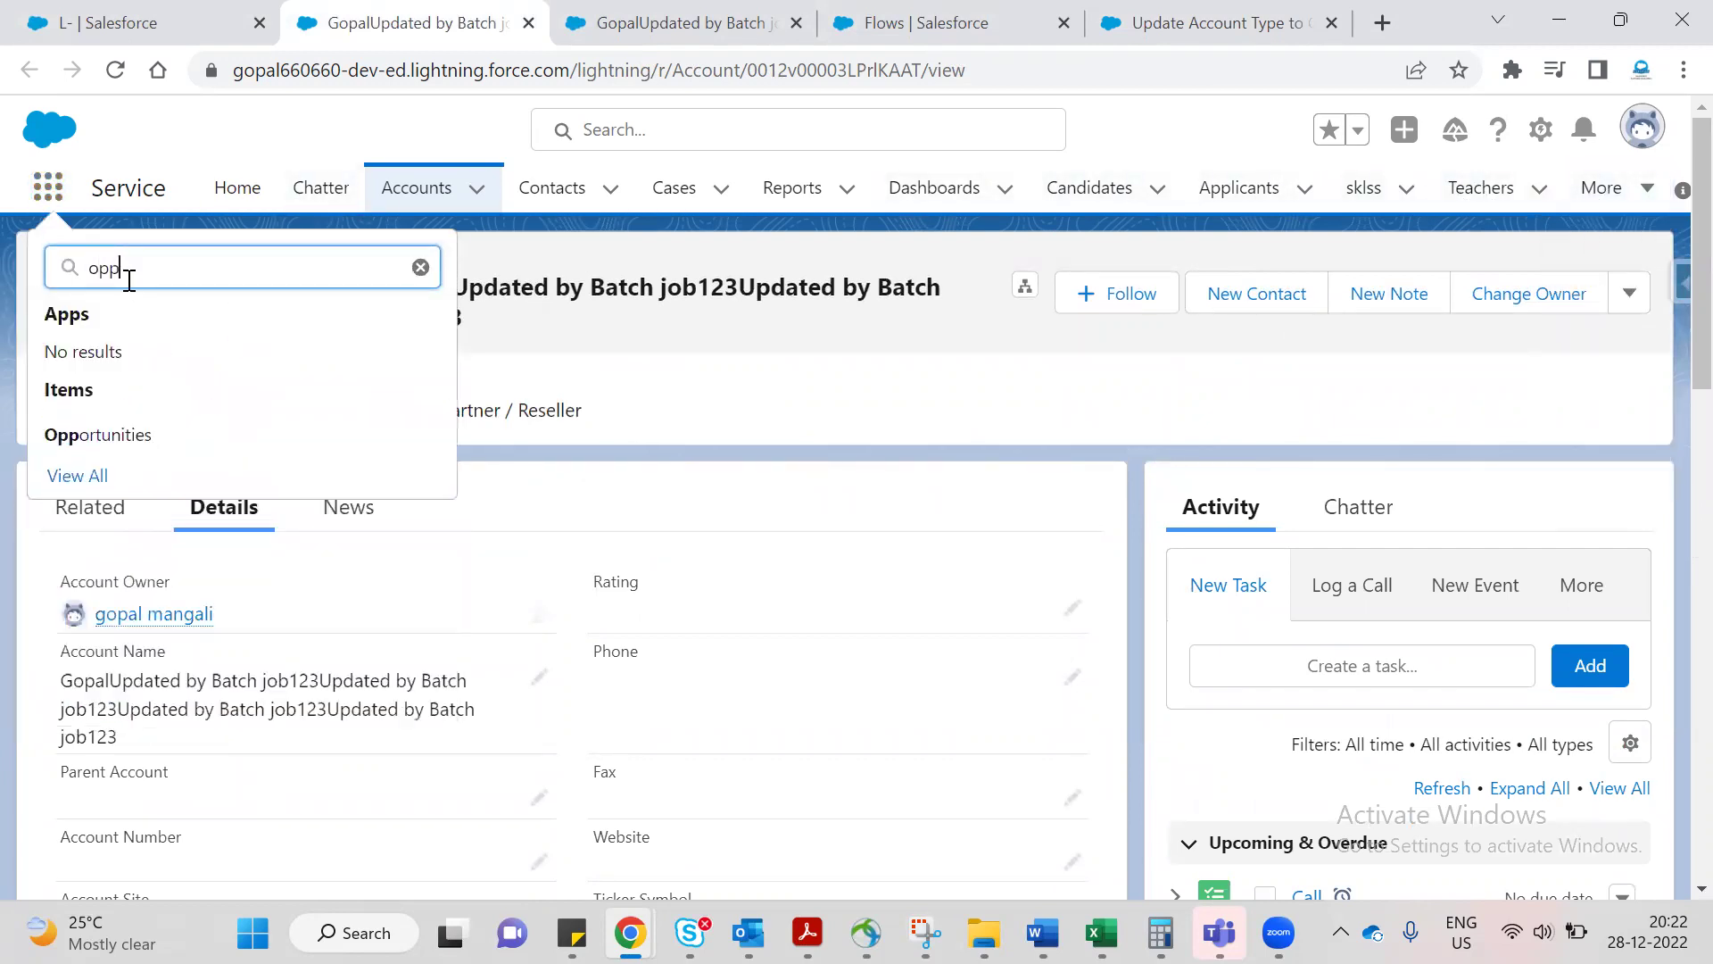
left_click(114, 438)
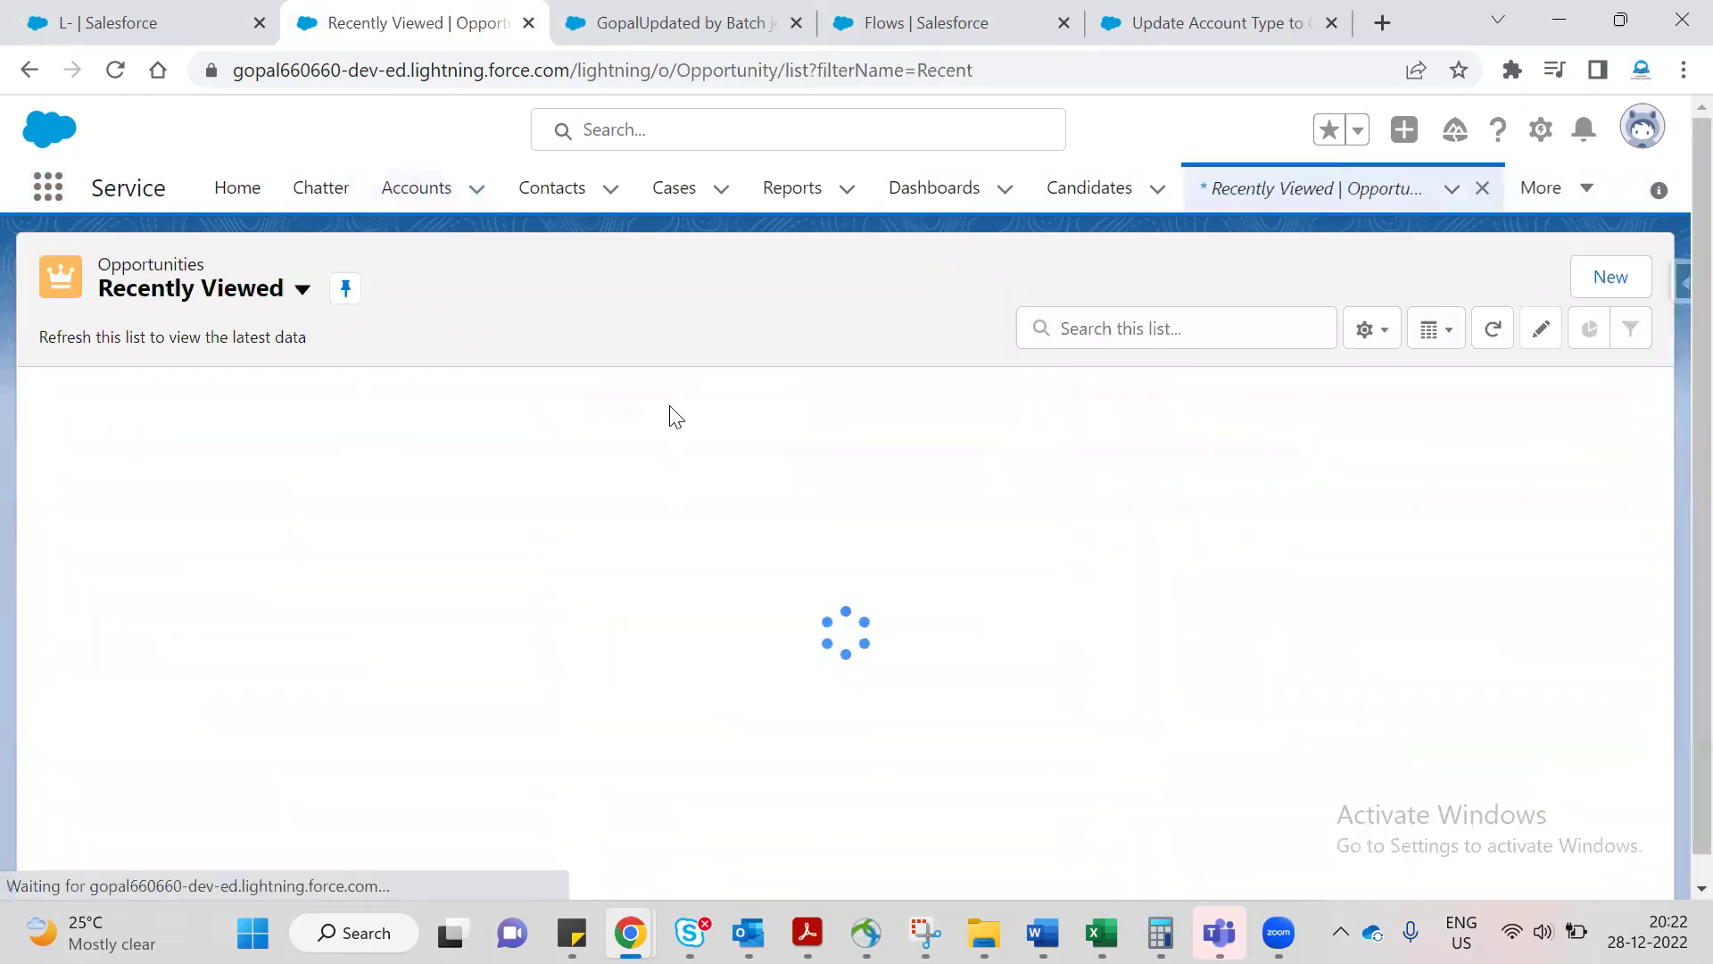
left_click(116, 432)
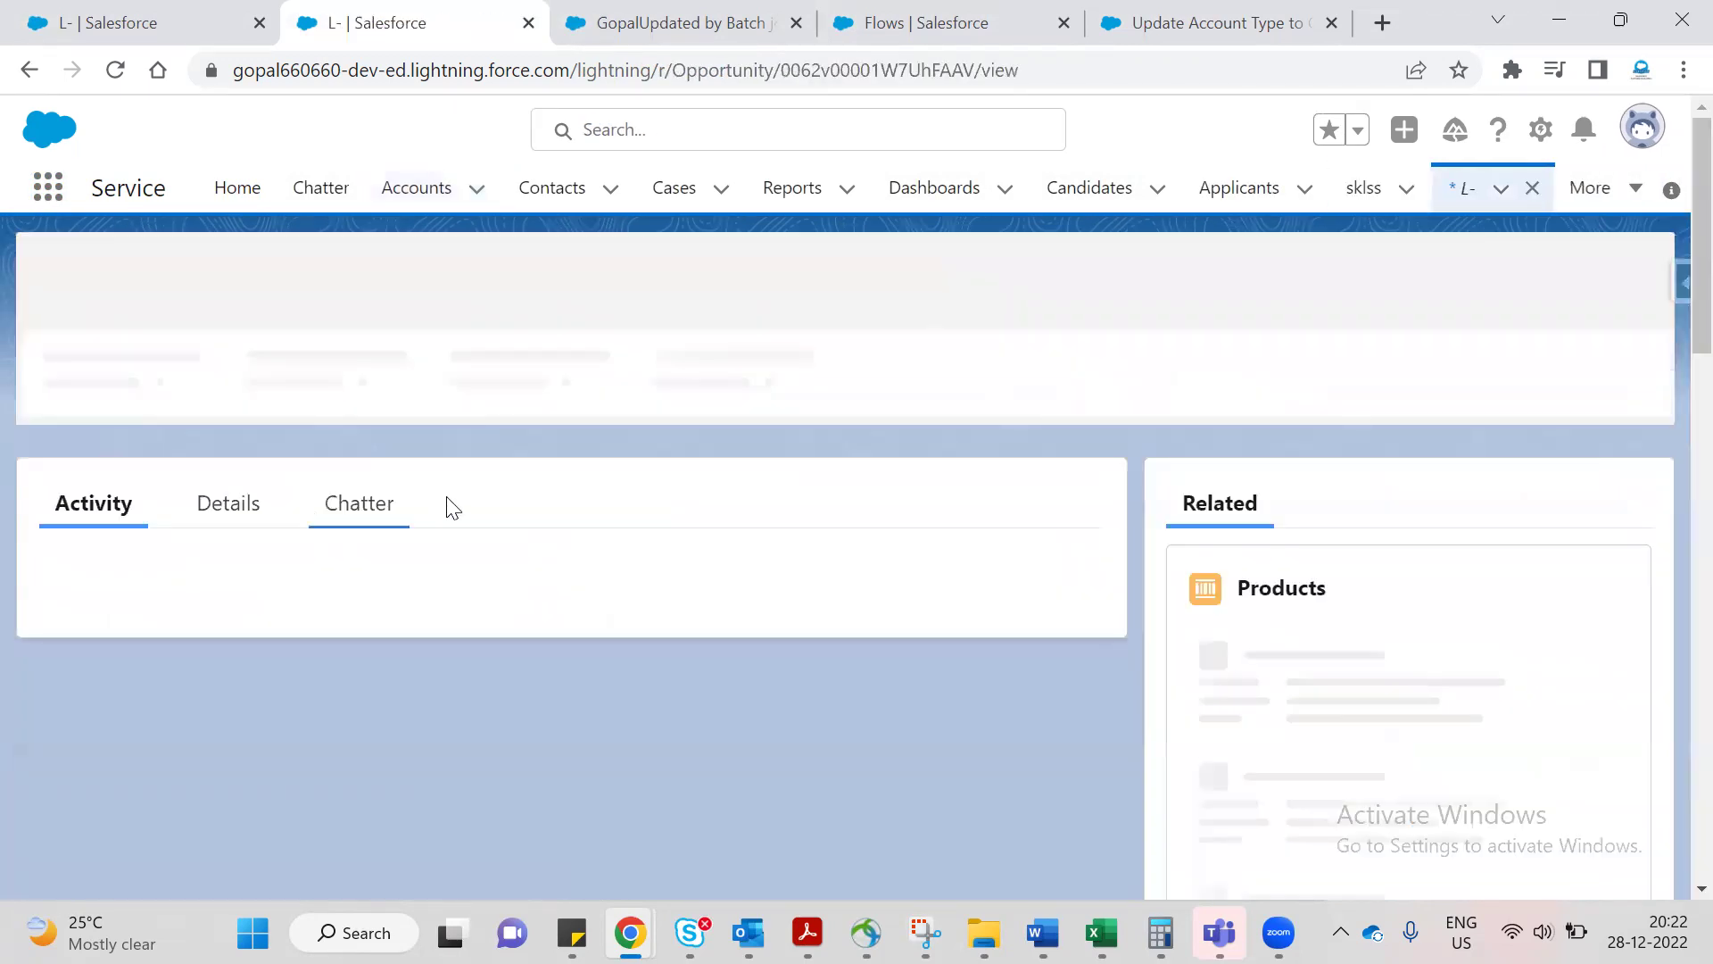
left_click(230, 576)
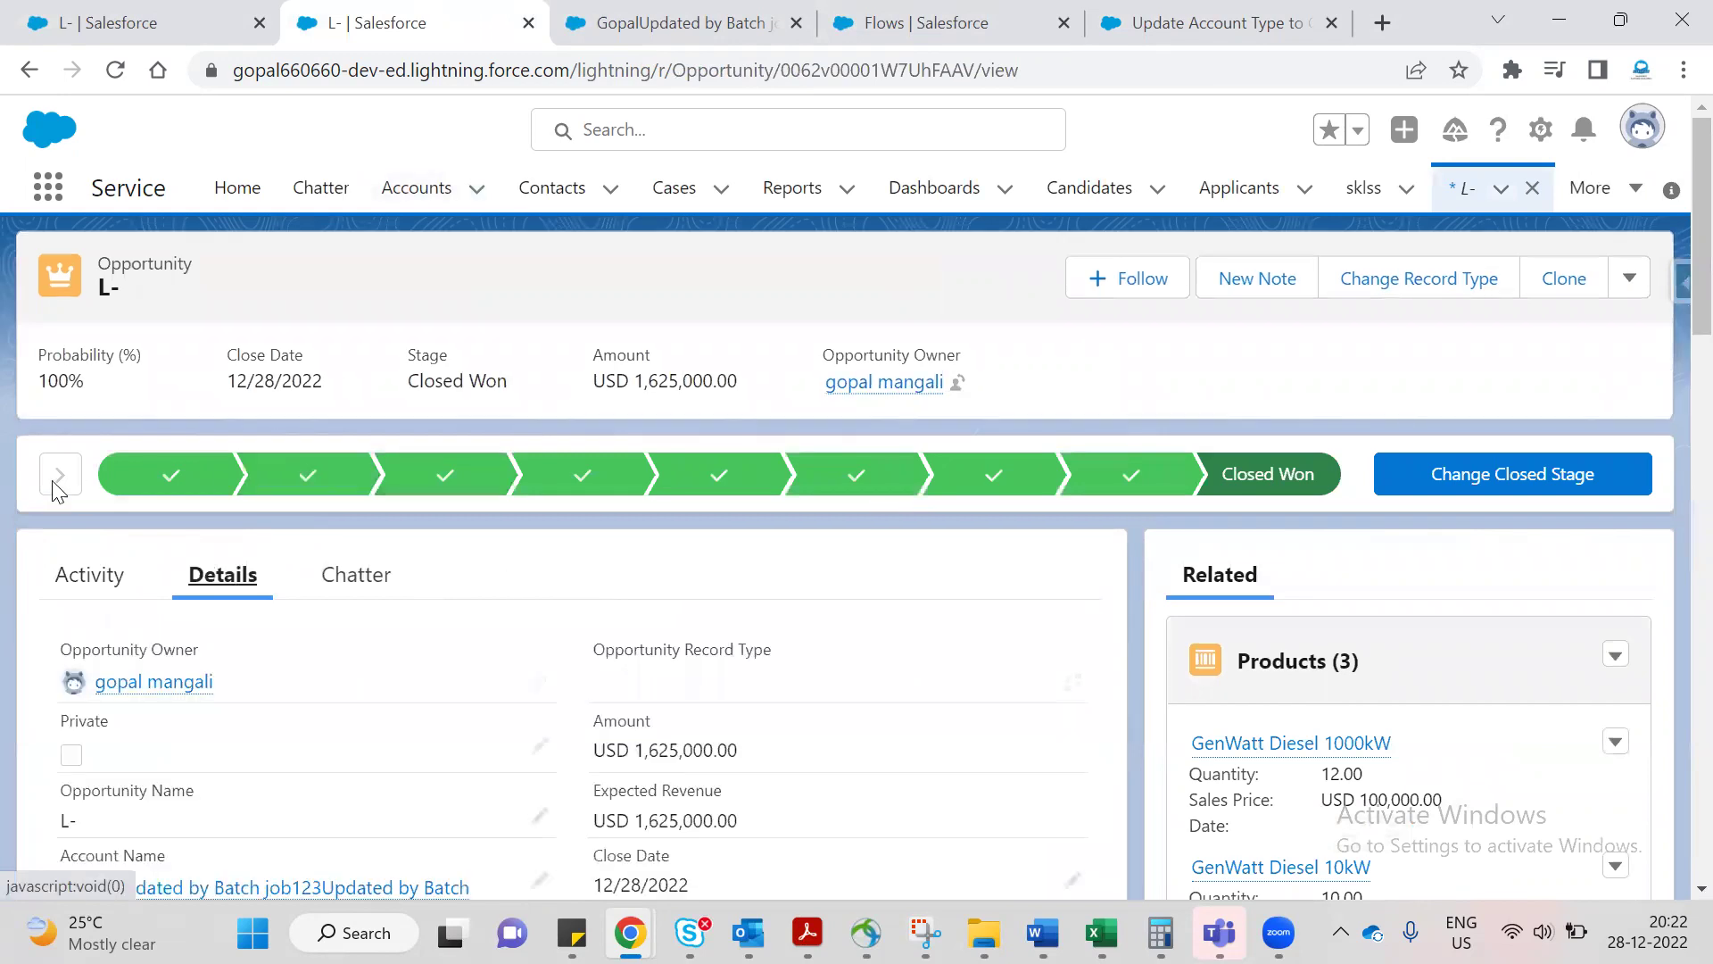
left_click(1517, 473)
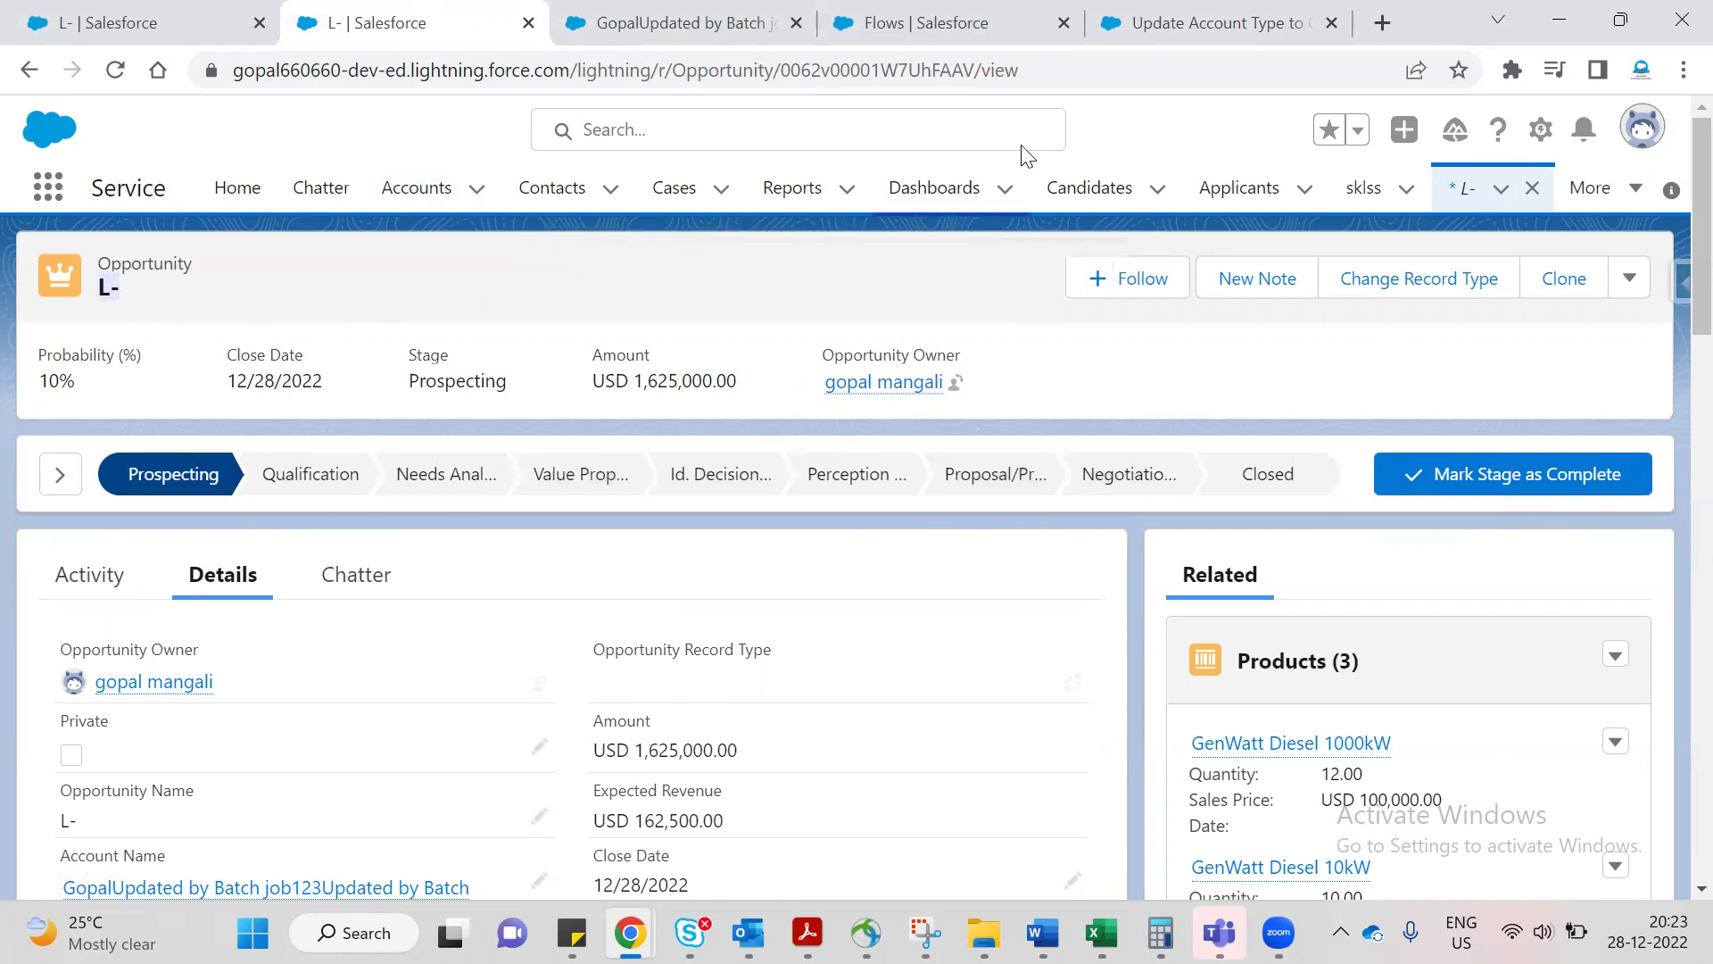
Return to the flow's debug setup and choose the L- opportunity as the triggering record.
left_click(1162, 21)
left_click(615, 601)
type("L-")
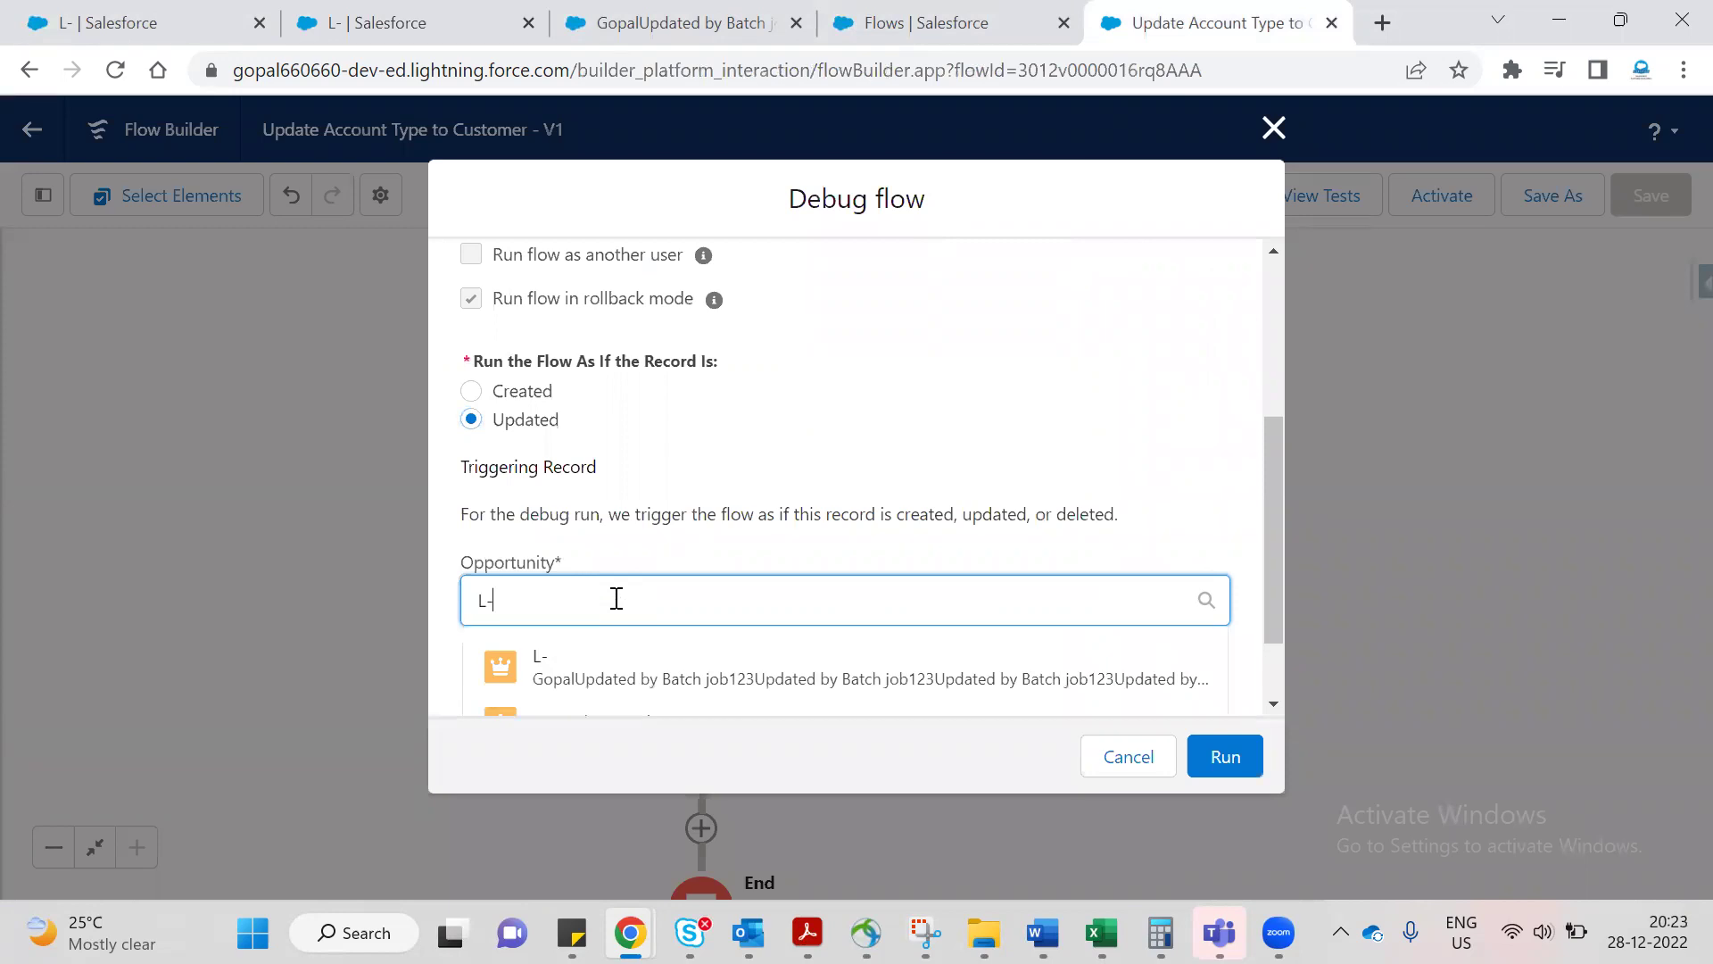
scroll(644, 709, "down", 1)
left_click(645, 707)
Set the triggering record's Stage to Closed Won in the debug setup and run the debug.
scroll(860, 497, "down", 6)
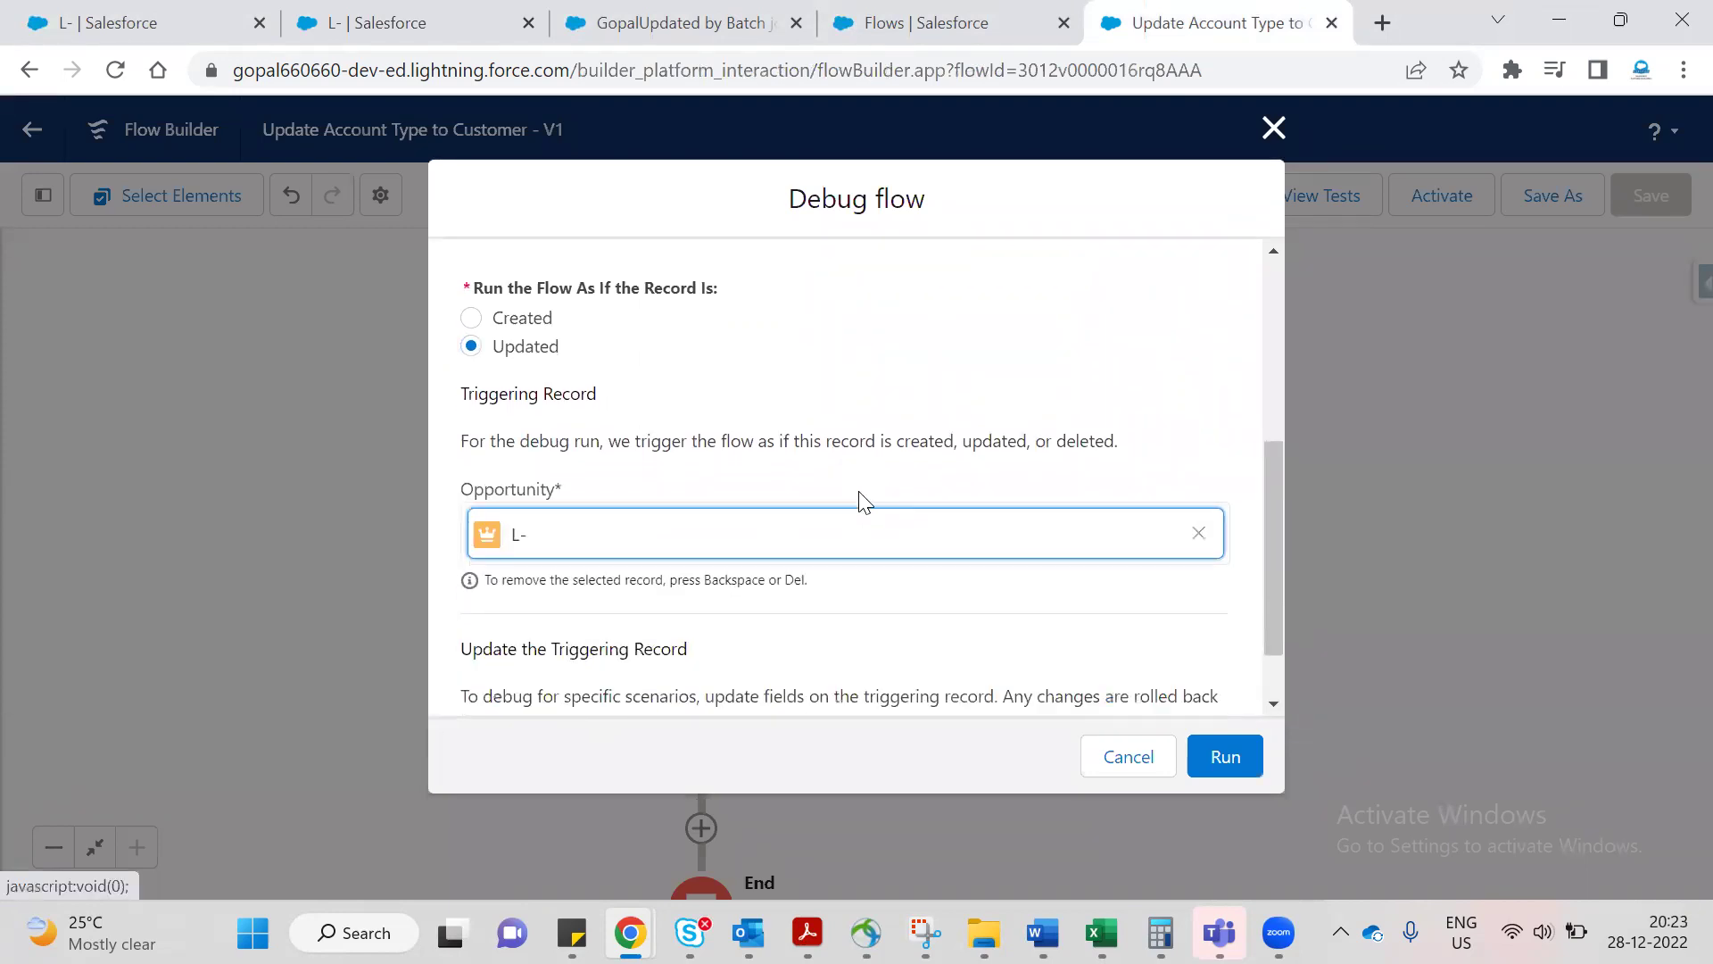
scroll(978, 506, "down", 6)
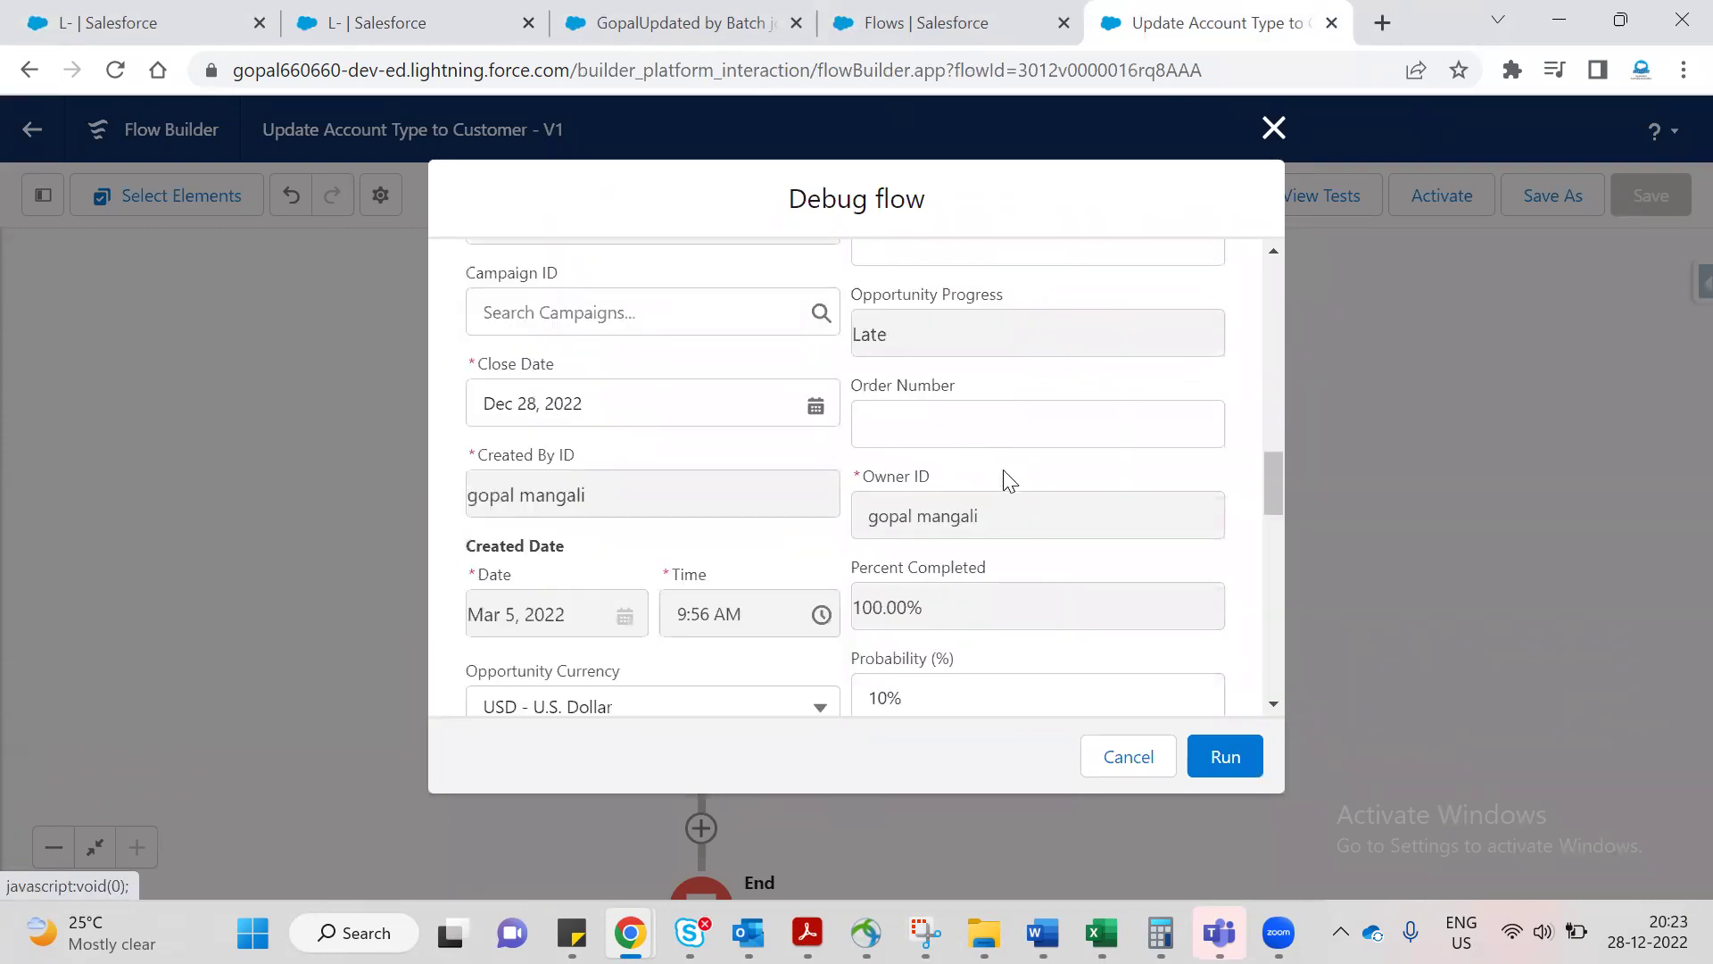
key("ctrl+f")
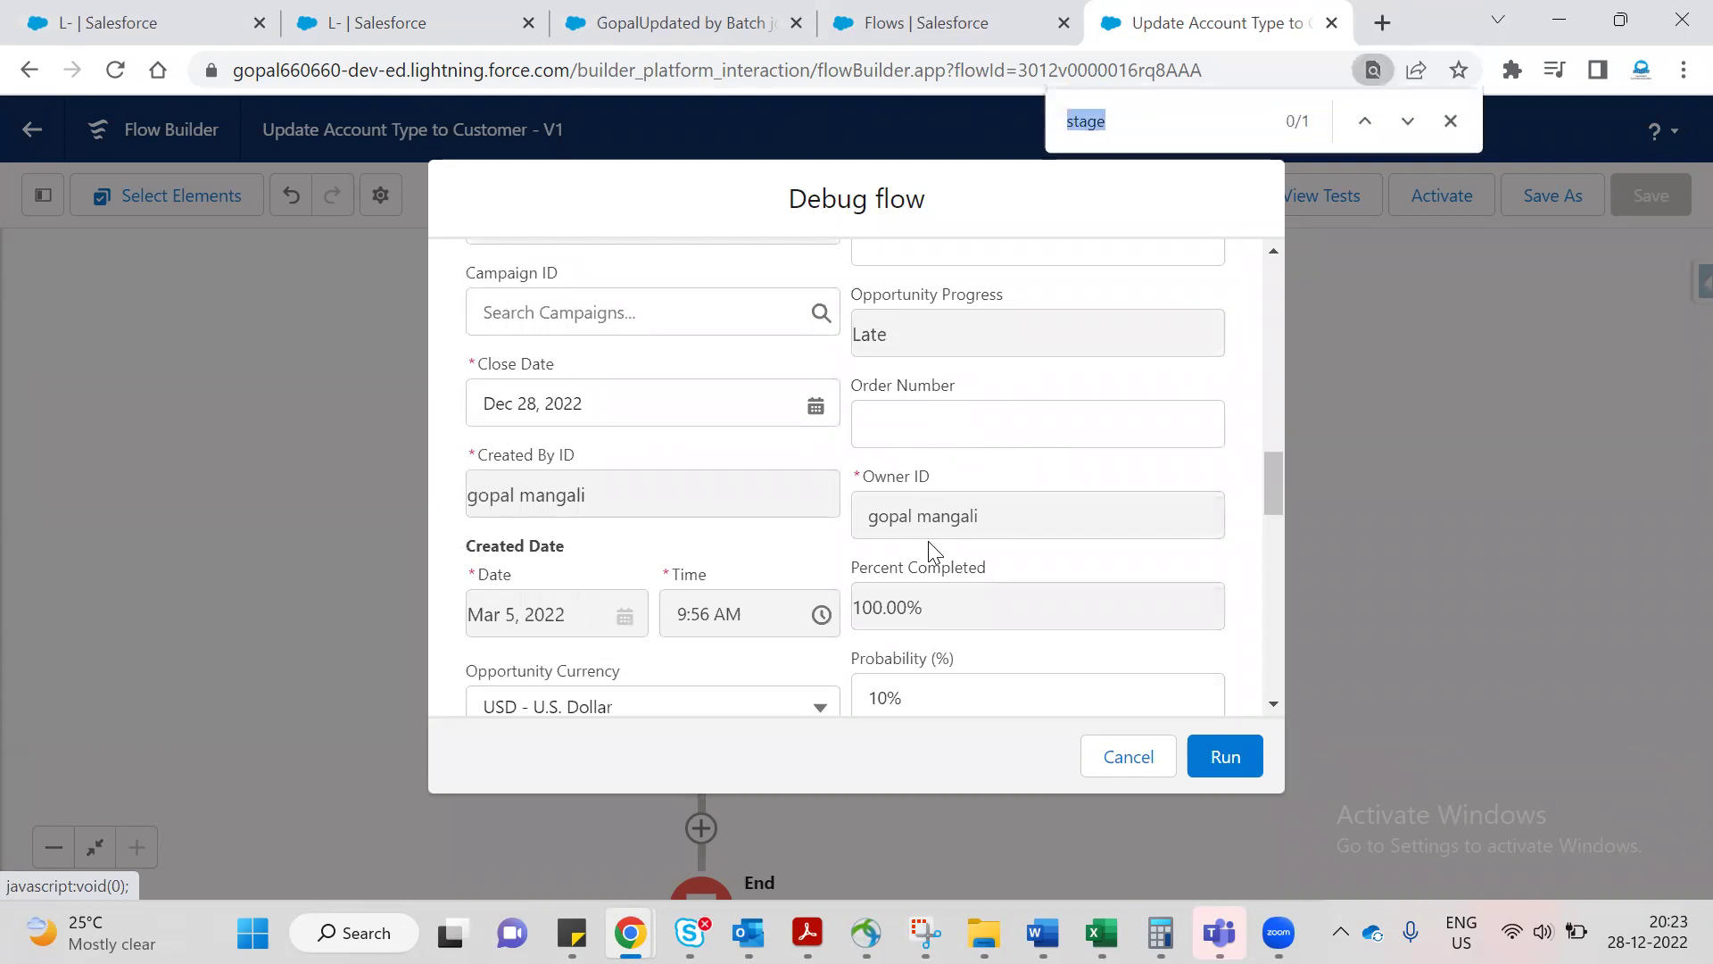
key("Return")
left_click(964, 528)
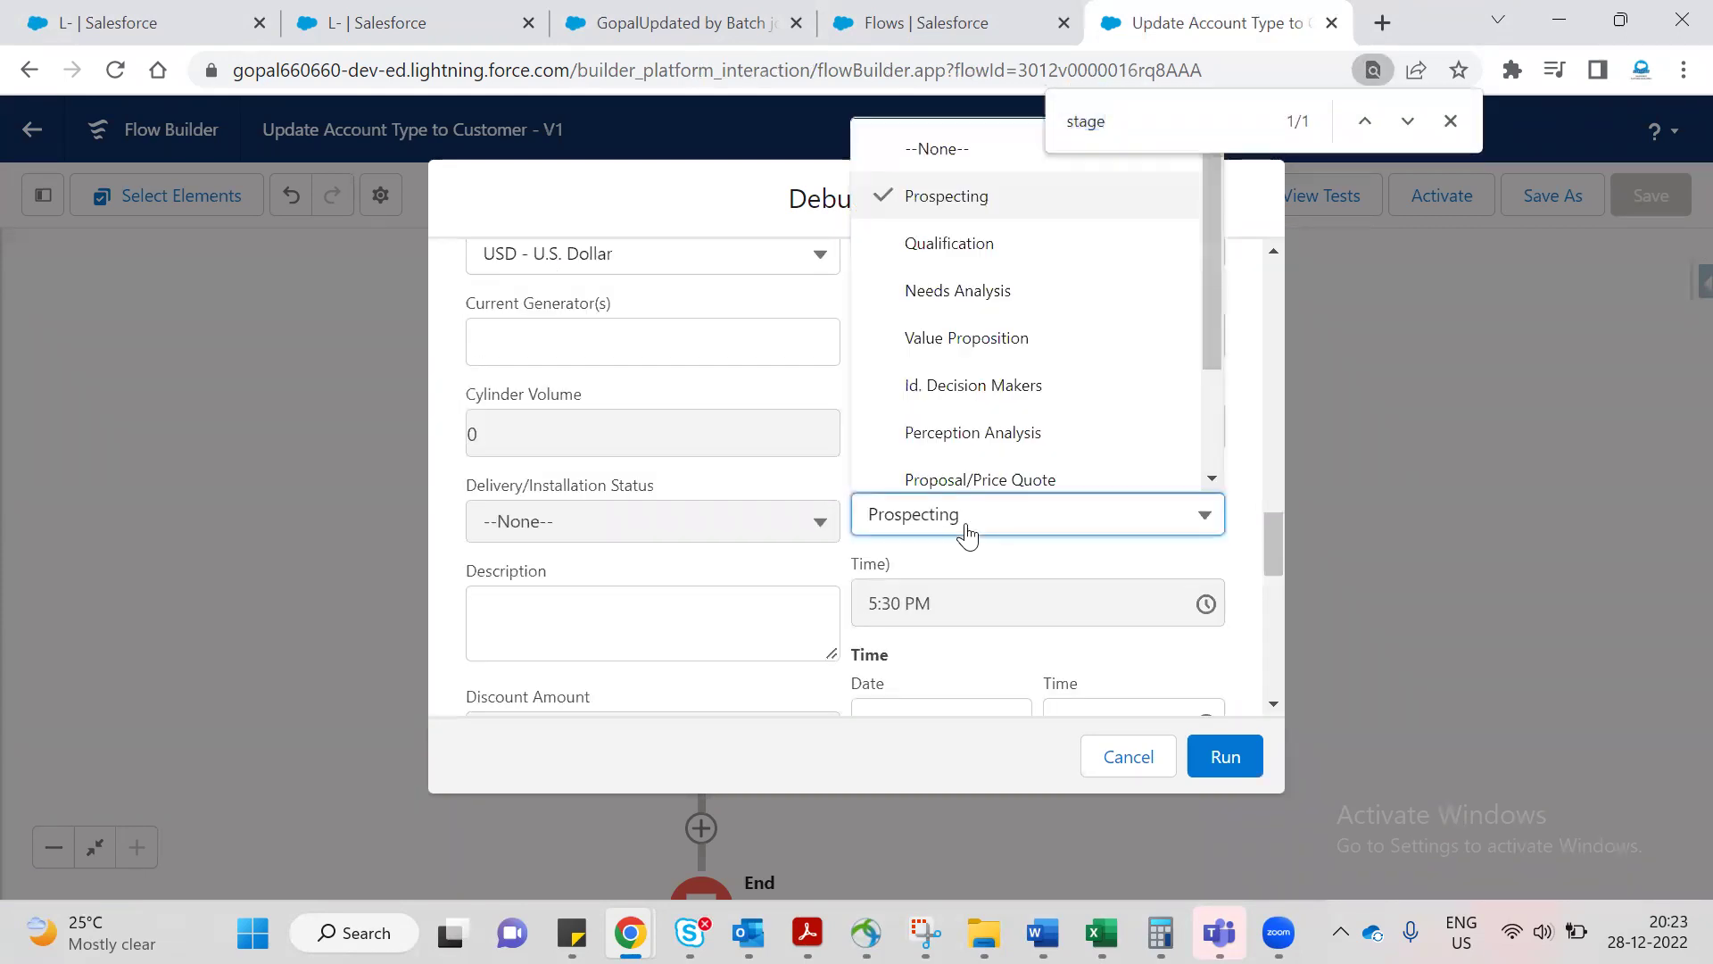
scroll(967, 404, "down", 2)
left_click(975, 415)
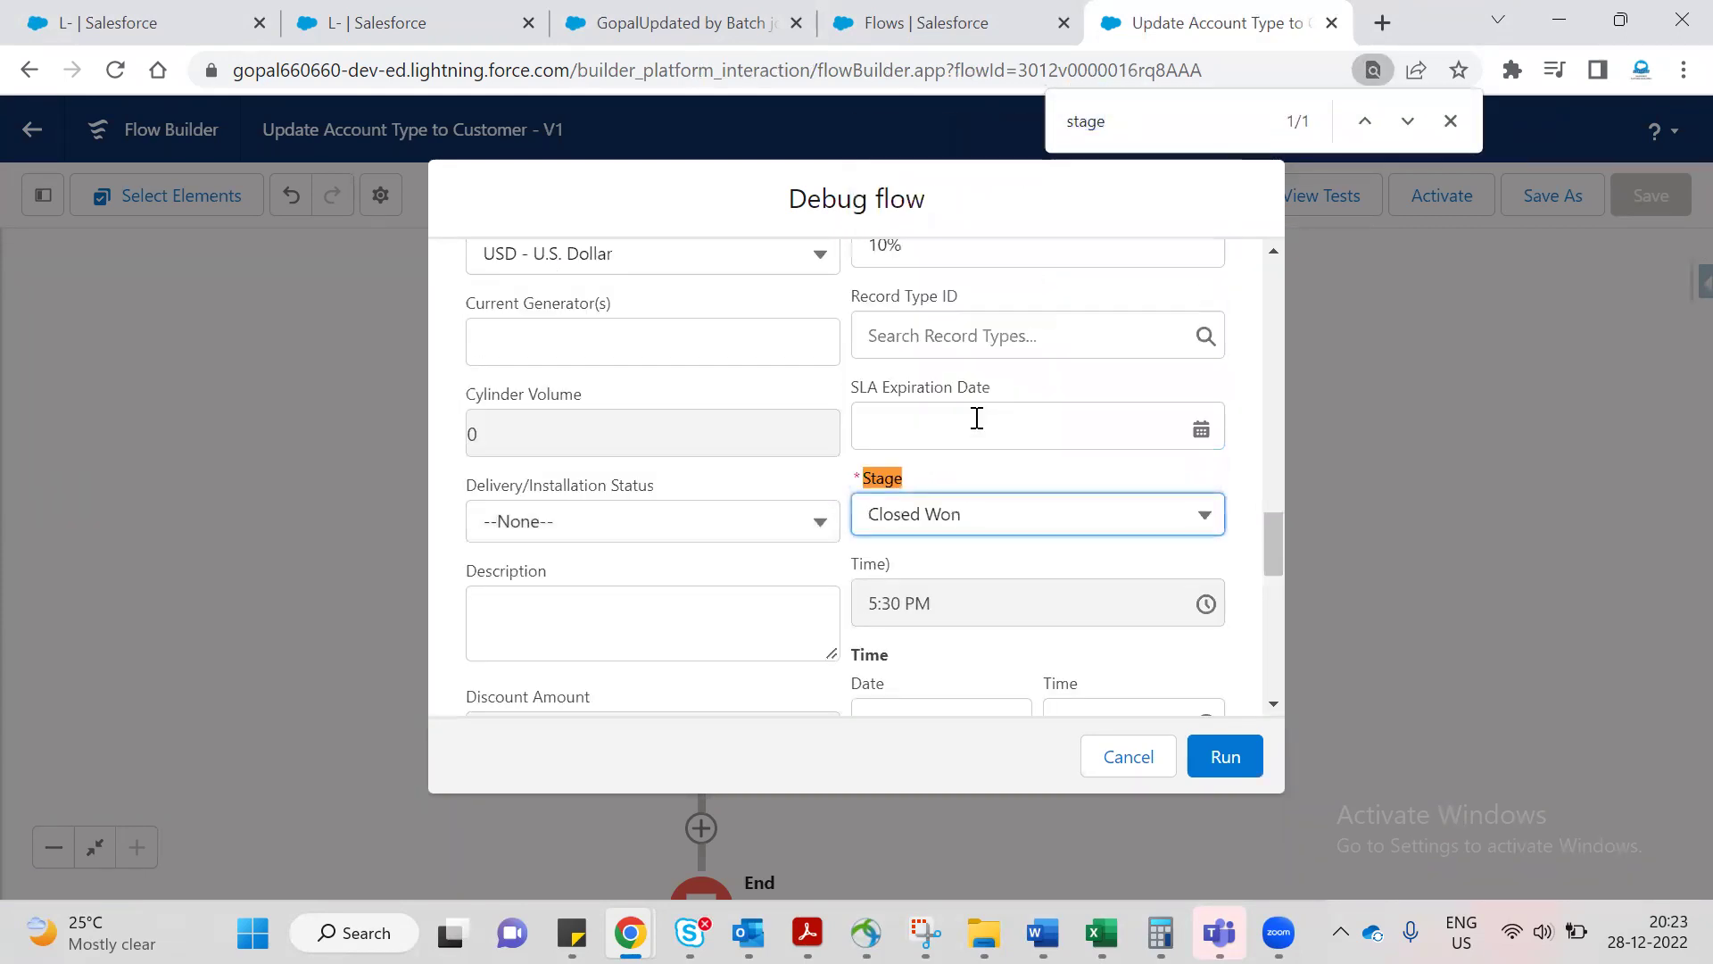
left_click(1234, 766)
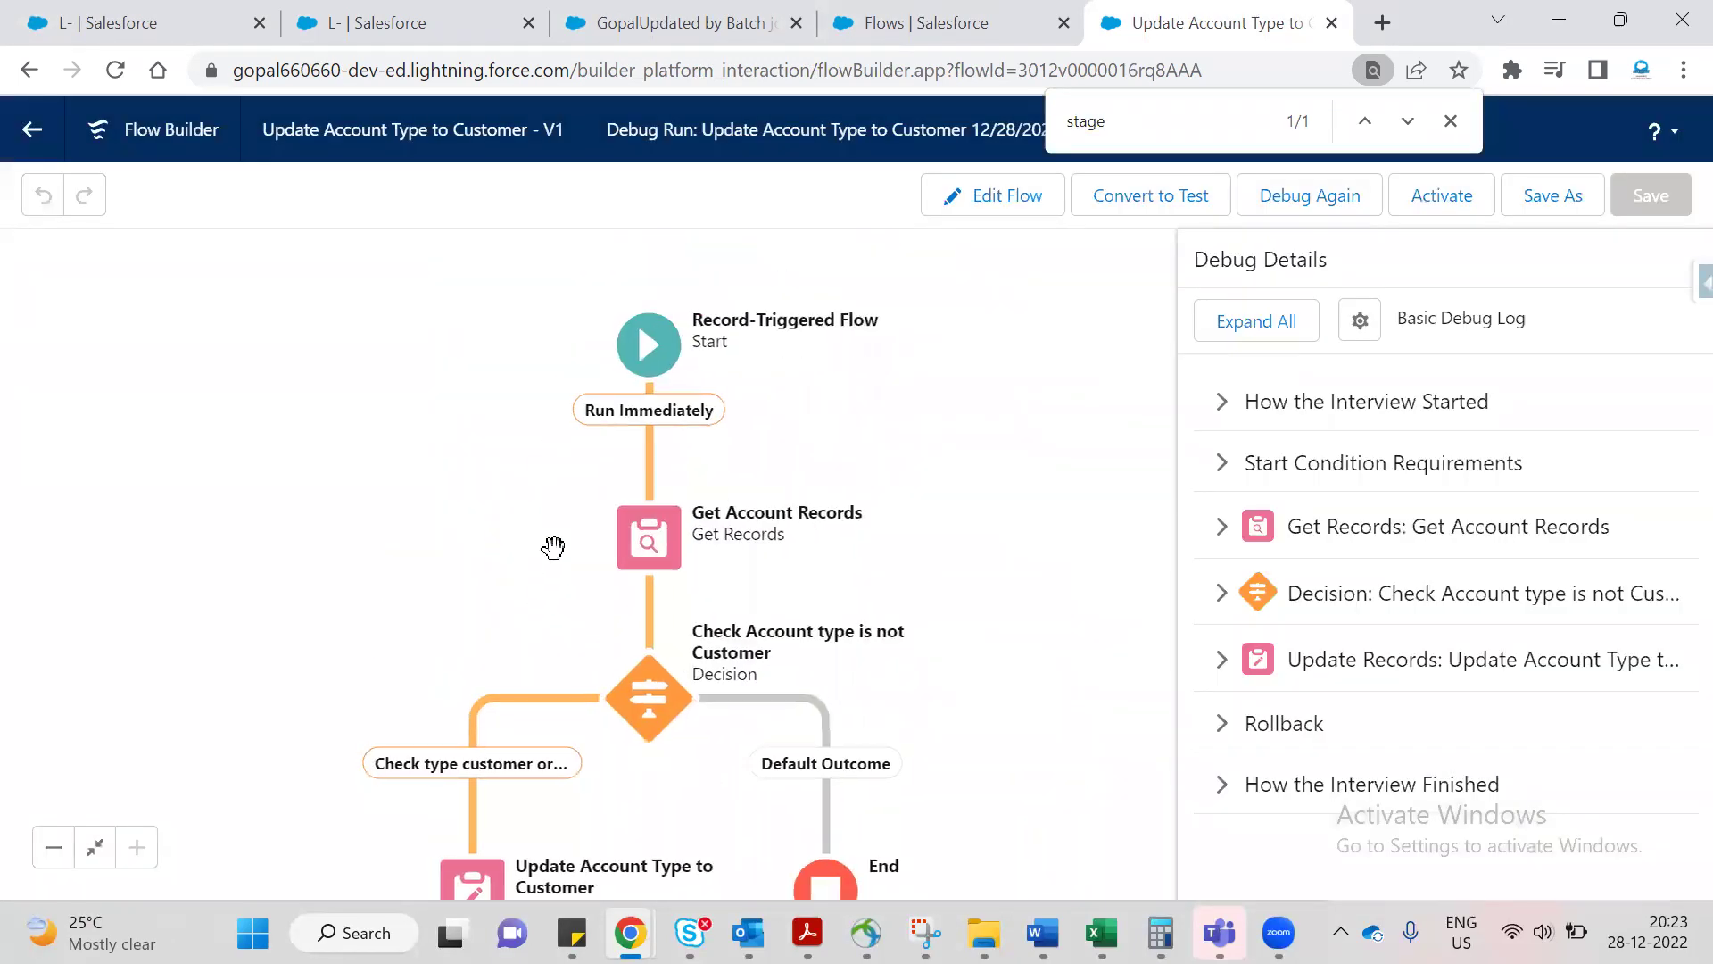
Examine the path the debug run took through the flow's elements and close the page search.
left_click_drag(525, 544, 530, 399)
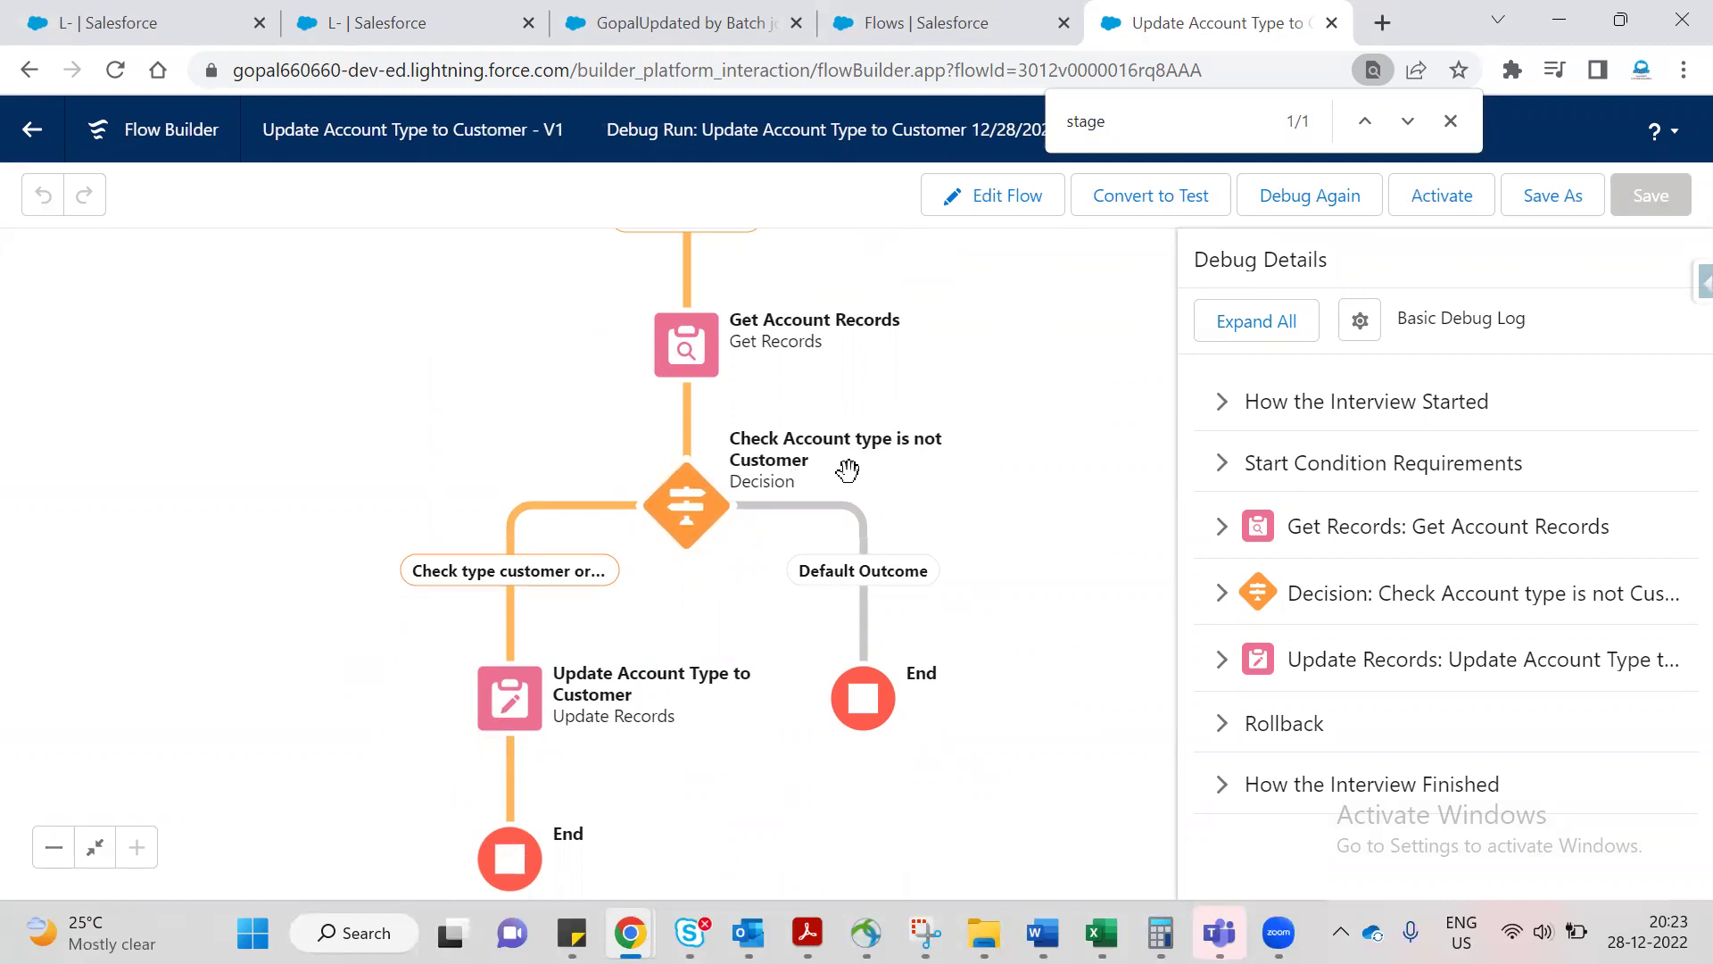
left_click_drag(525, 427, 541, 323)
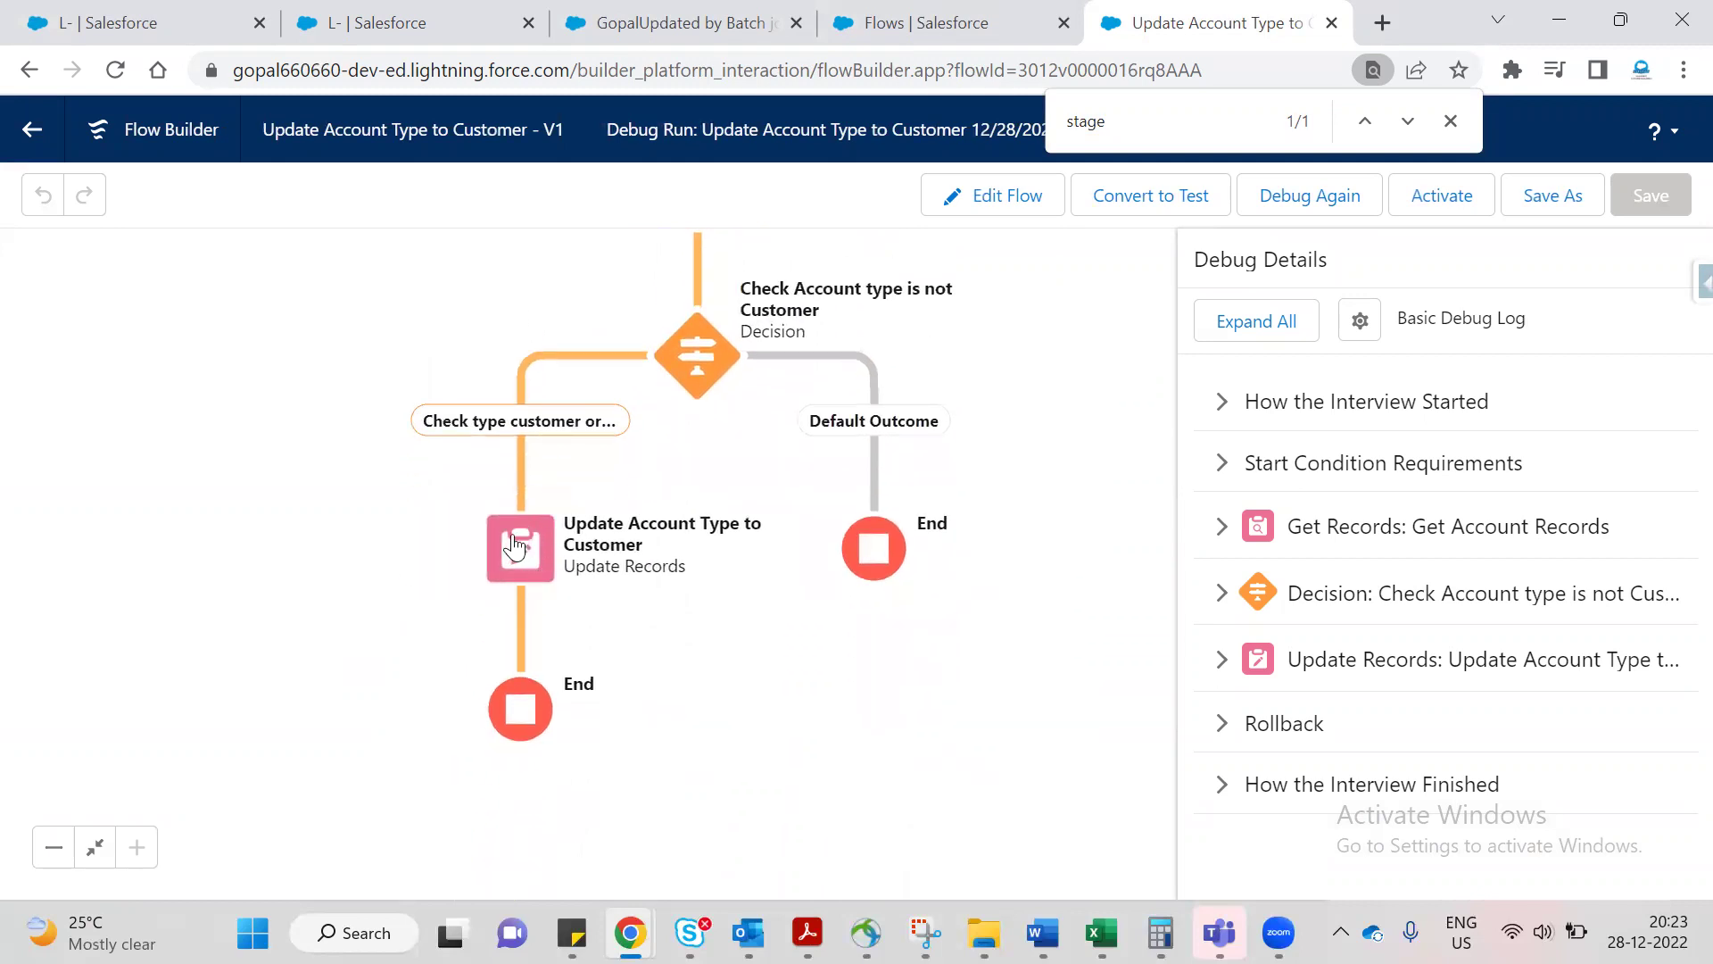
left_click_drag(475, 304, 600, 410)
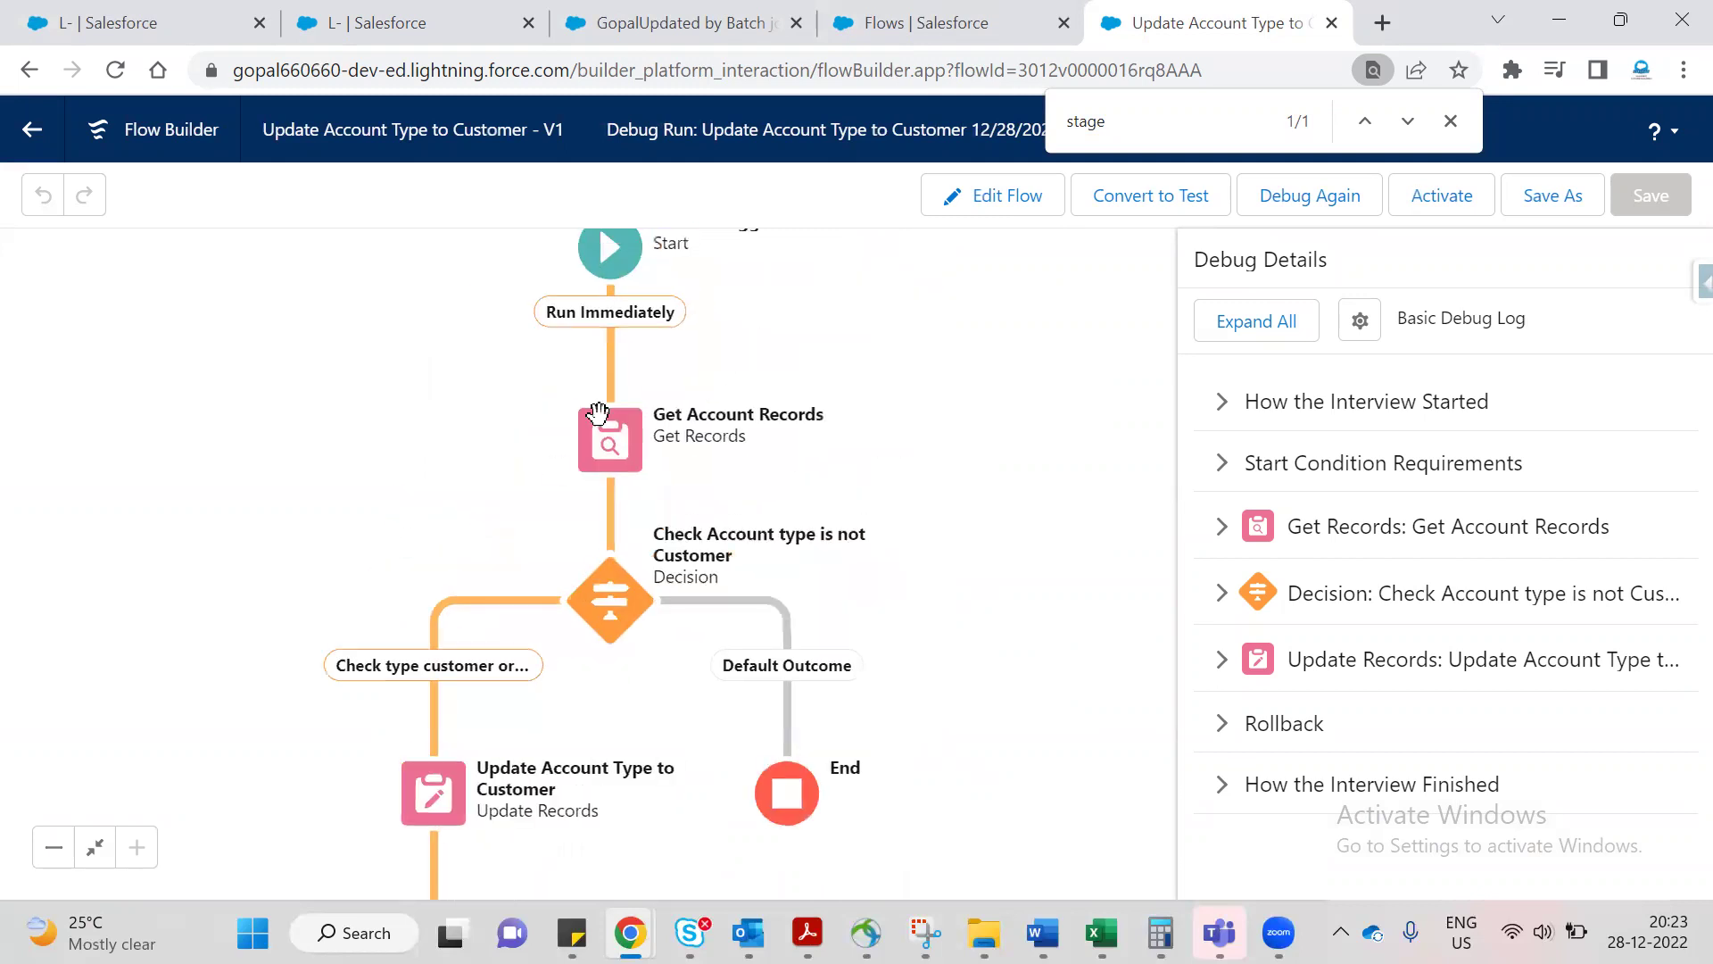
left_click_drag(508, 478, 600, 539)
scroll(267, 643, "down", 1)
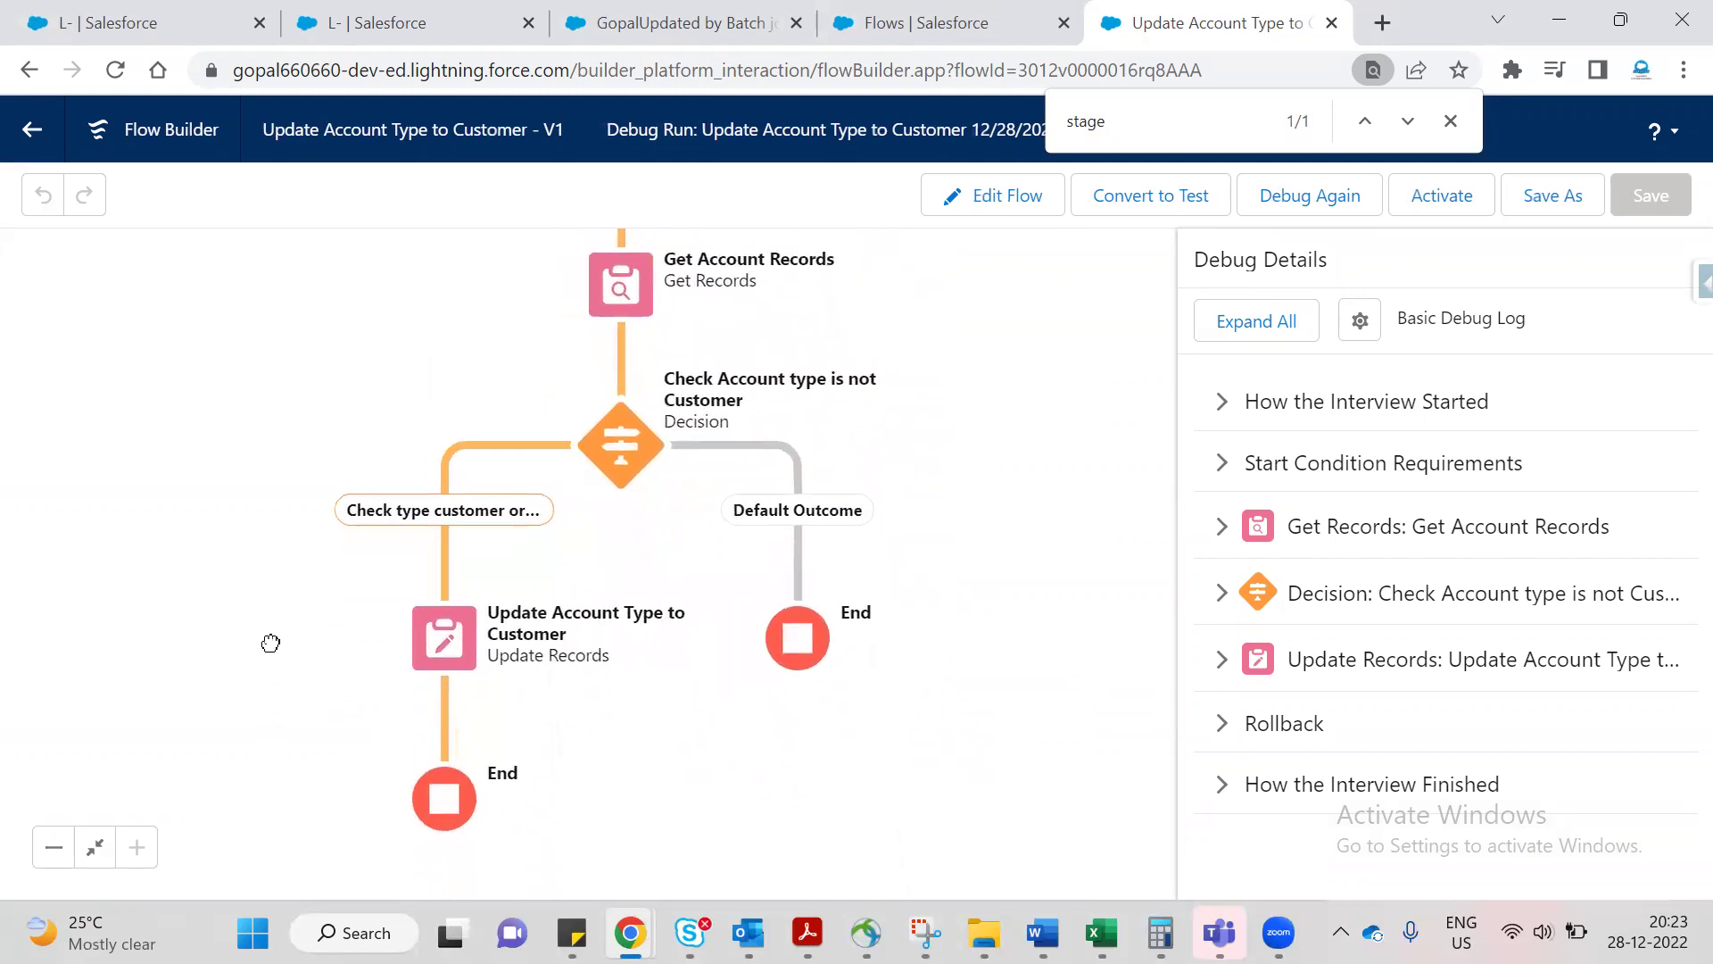
scroll(268, 642, "up", 1)
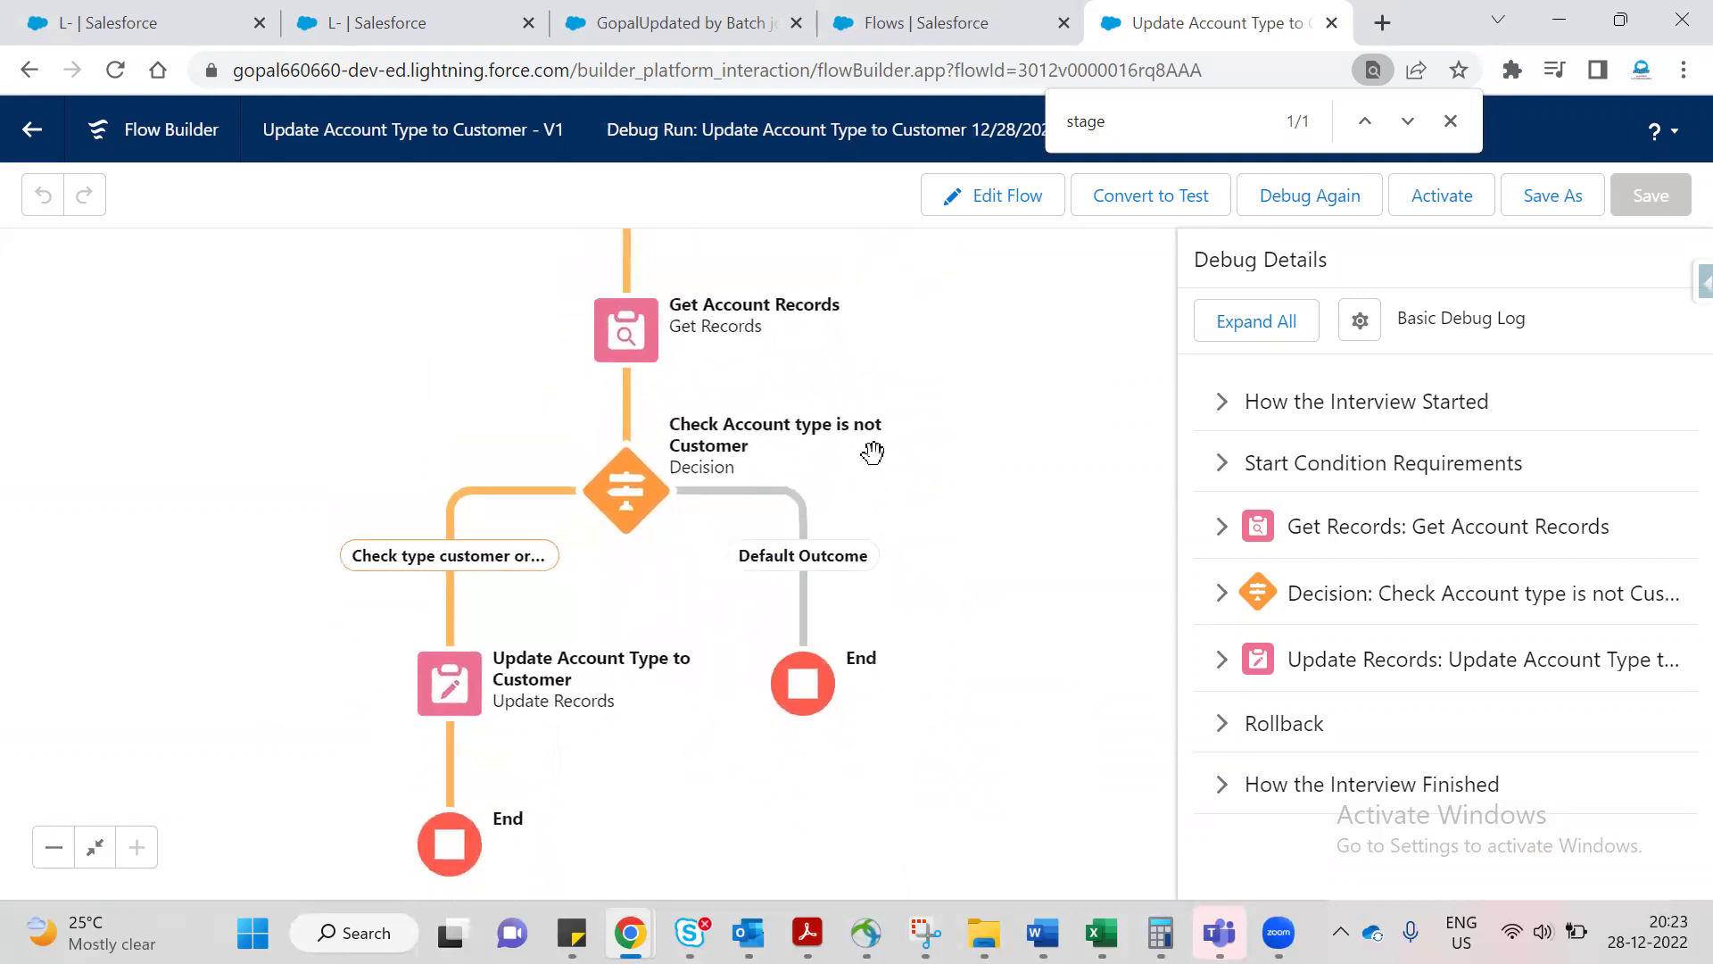
left_click(1450, 121)
Debug the flow again with the triggering record's Stage left at Prospecting.
left_click(1310, 195)
scroll(892, 558, "down", 10)
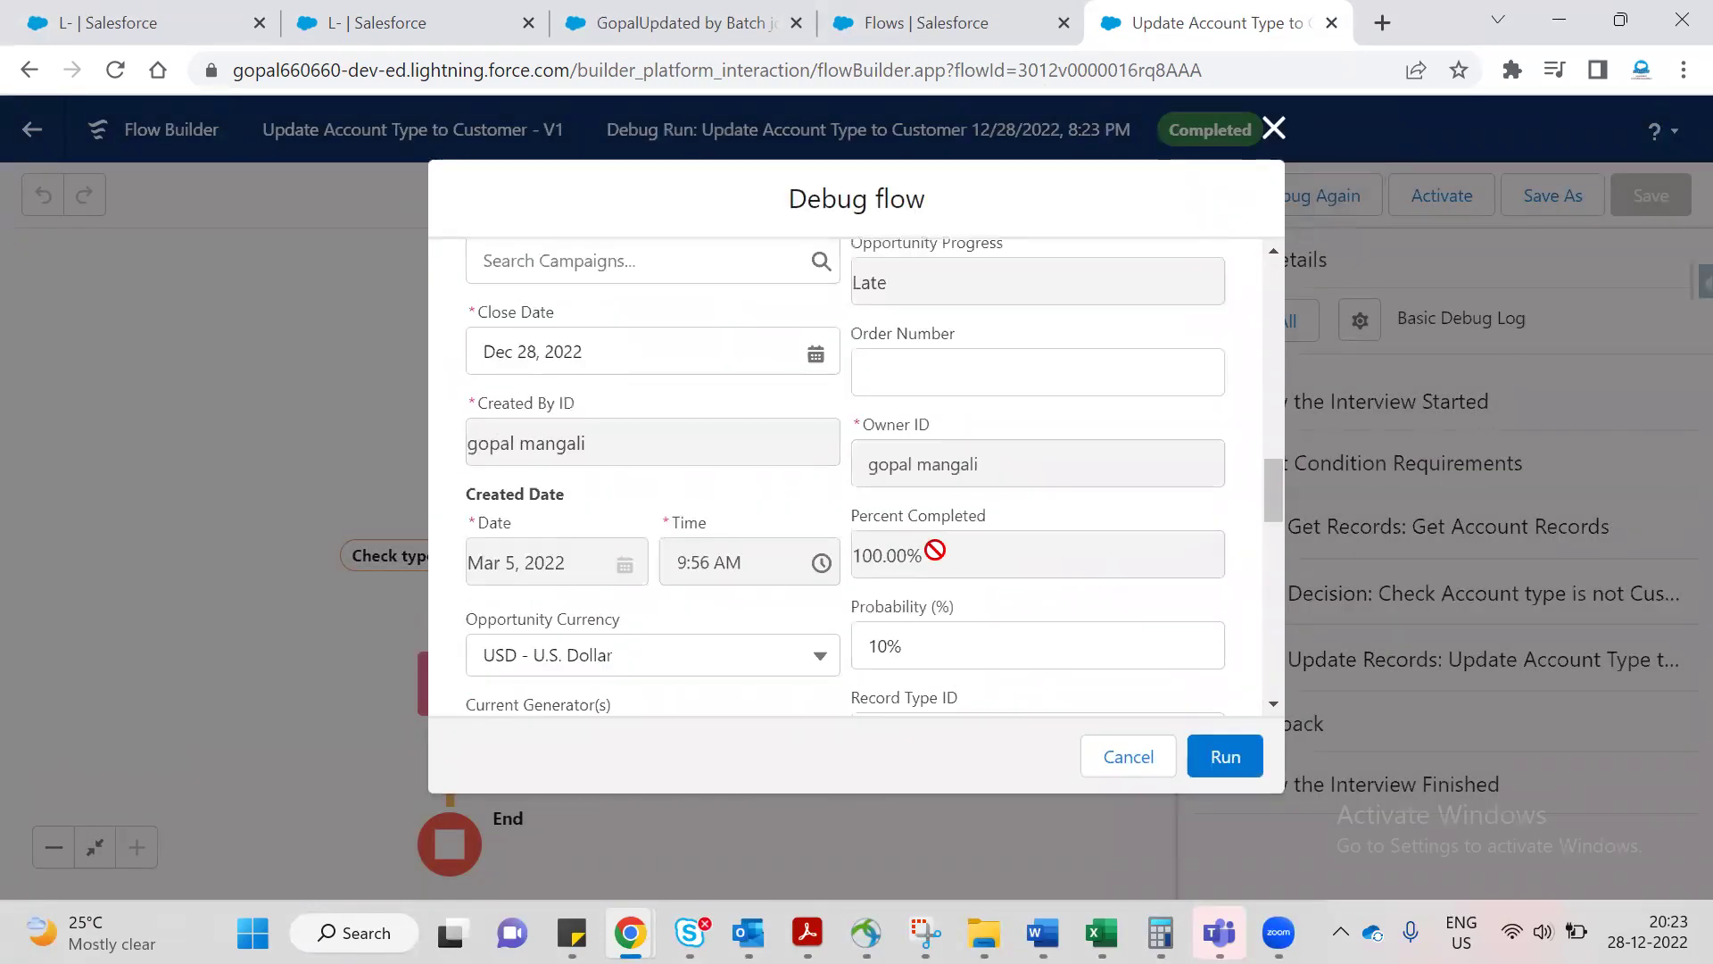
left_click(1077, 393)
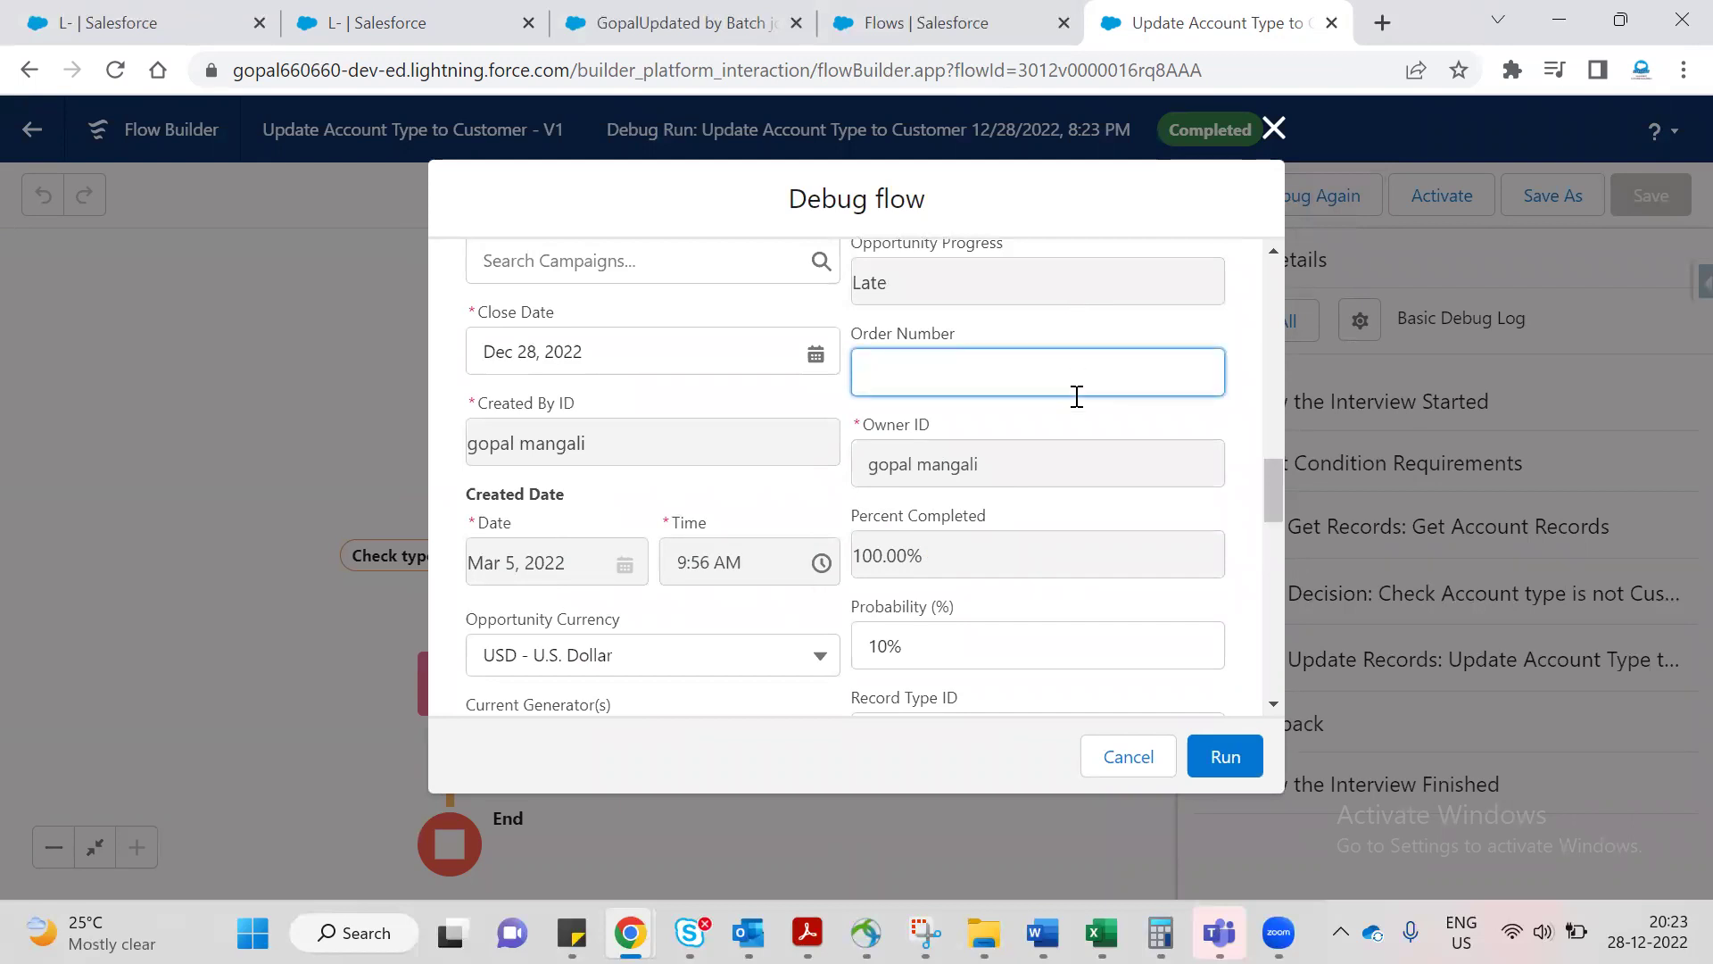
key("ctrl+f")
key("Return")
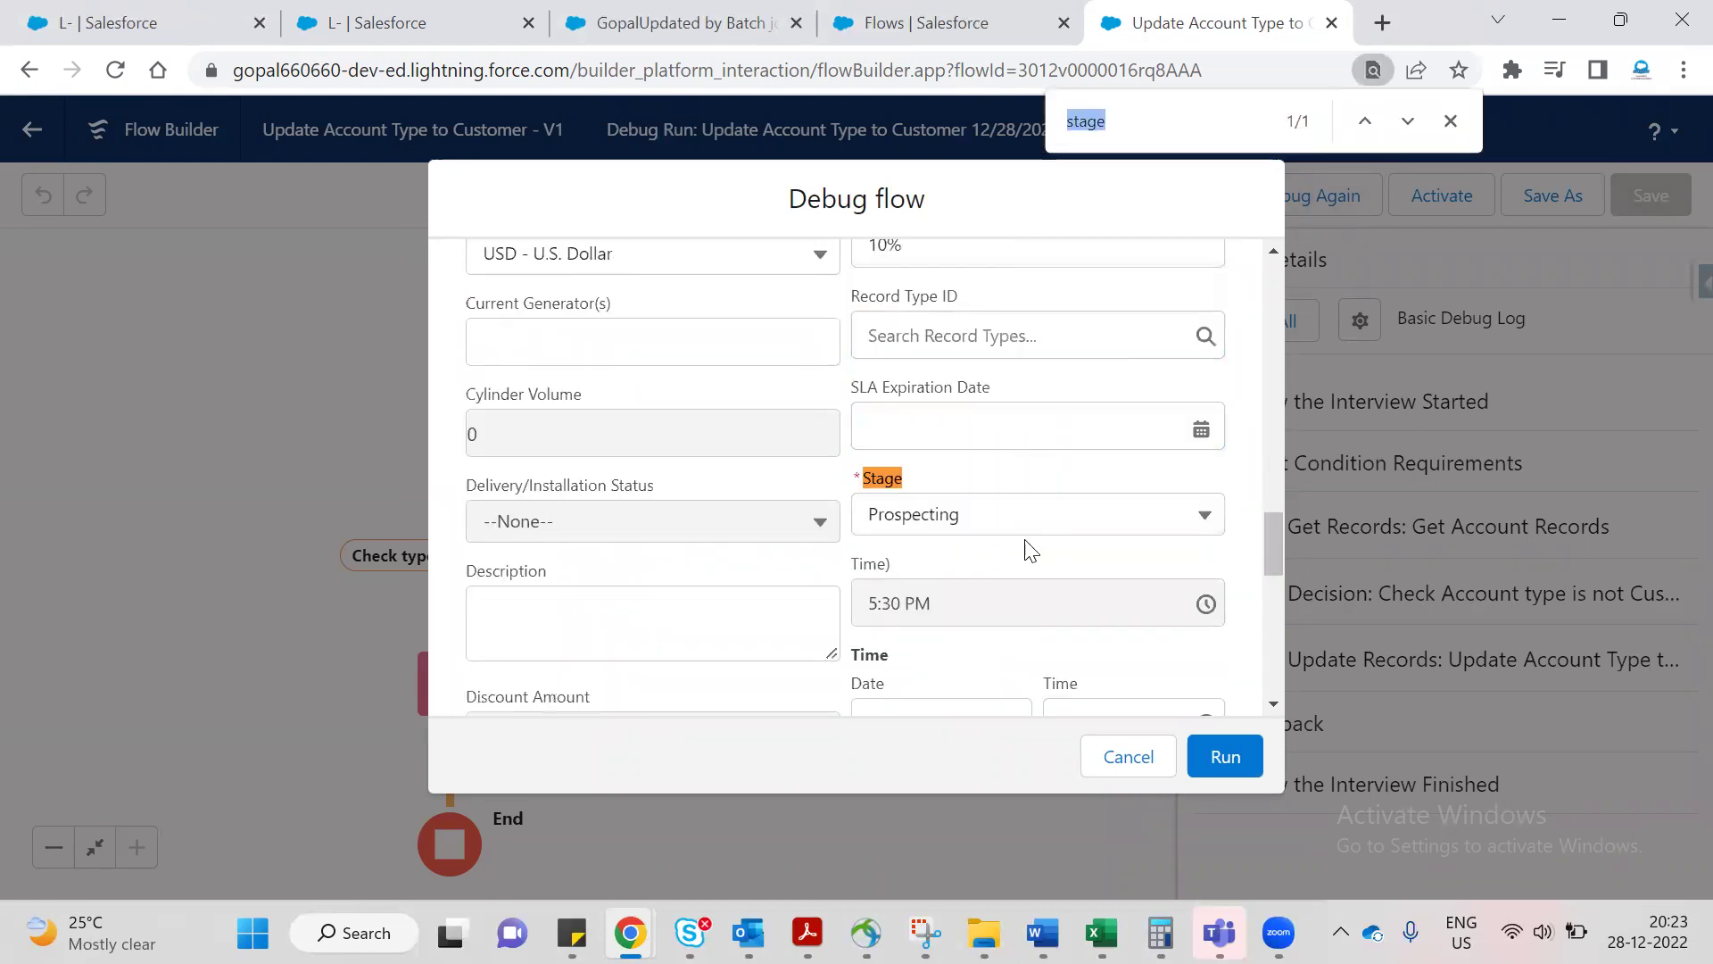
left_click(1017, 523)
left_click(1015, 527)
left_click(1215, 750)
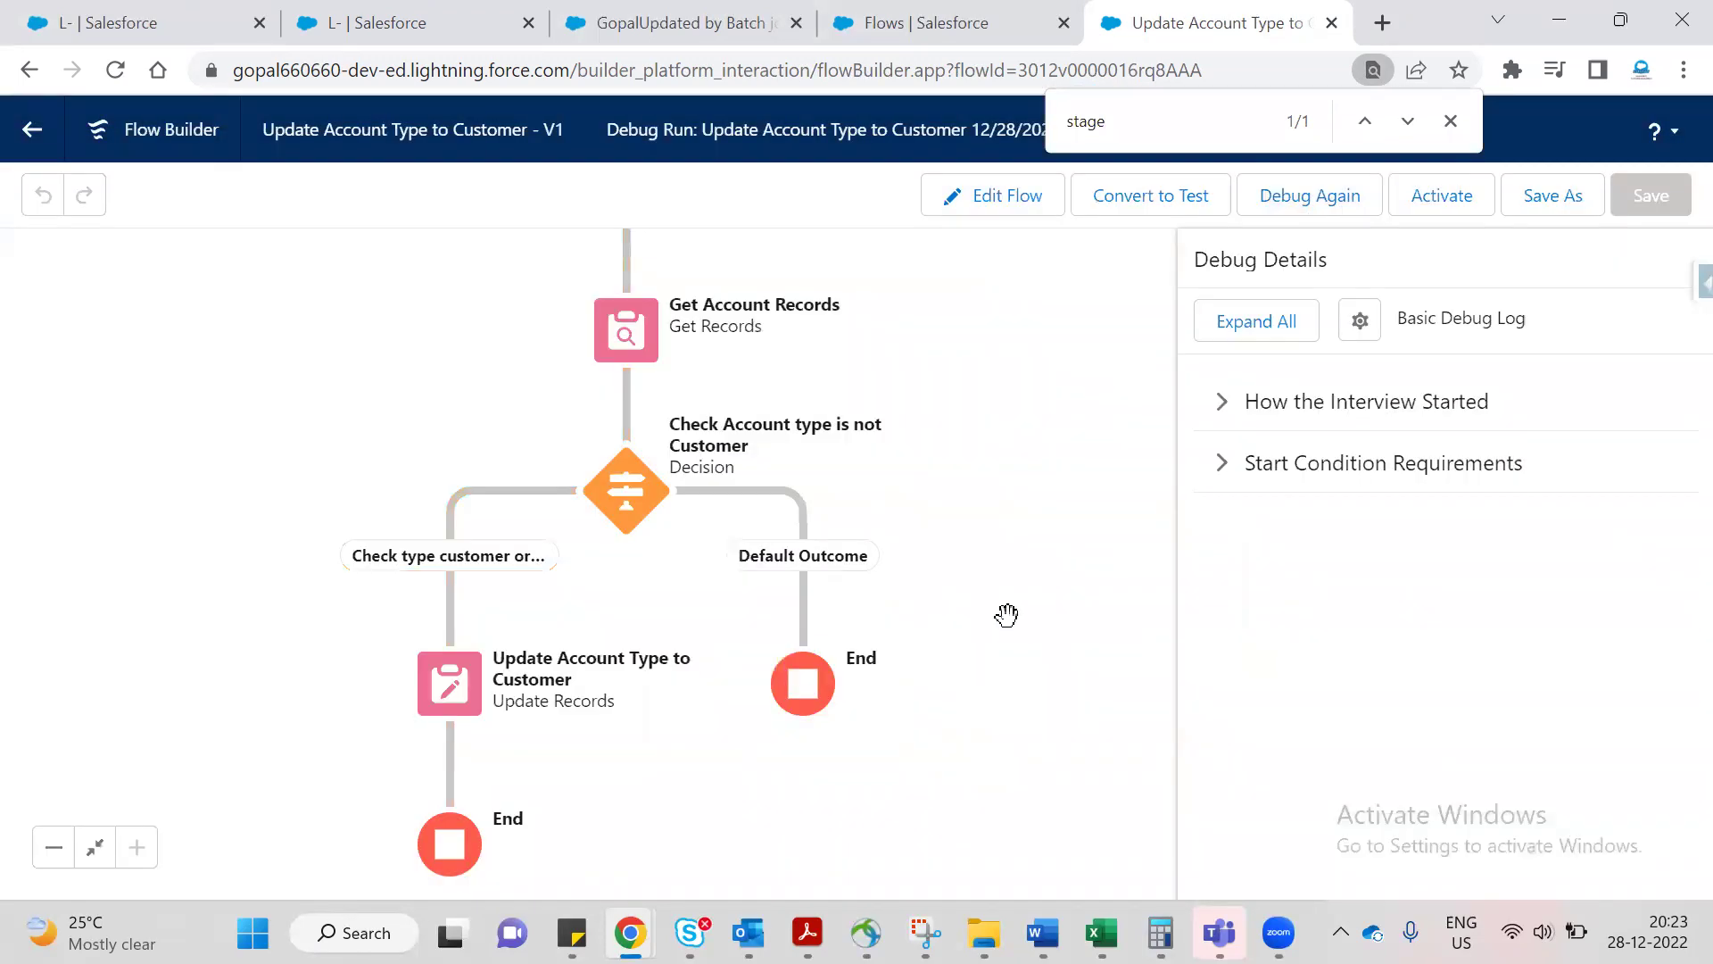
Look over the debug run's canvas, return to editing the flow and activate version 1.
left_click_drag(1007, 615, 1068, 470)
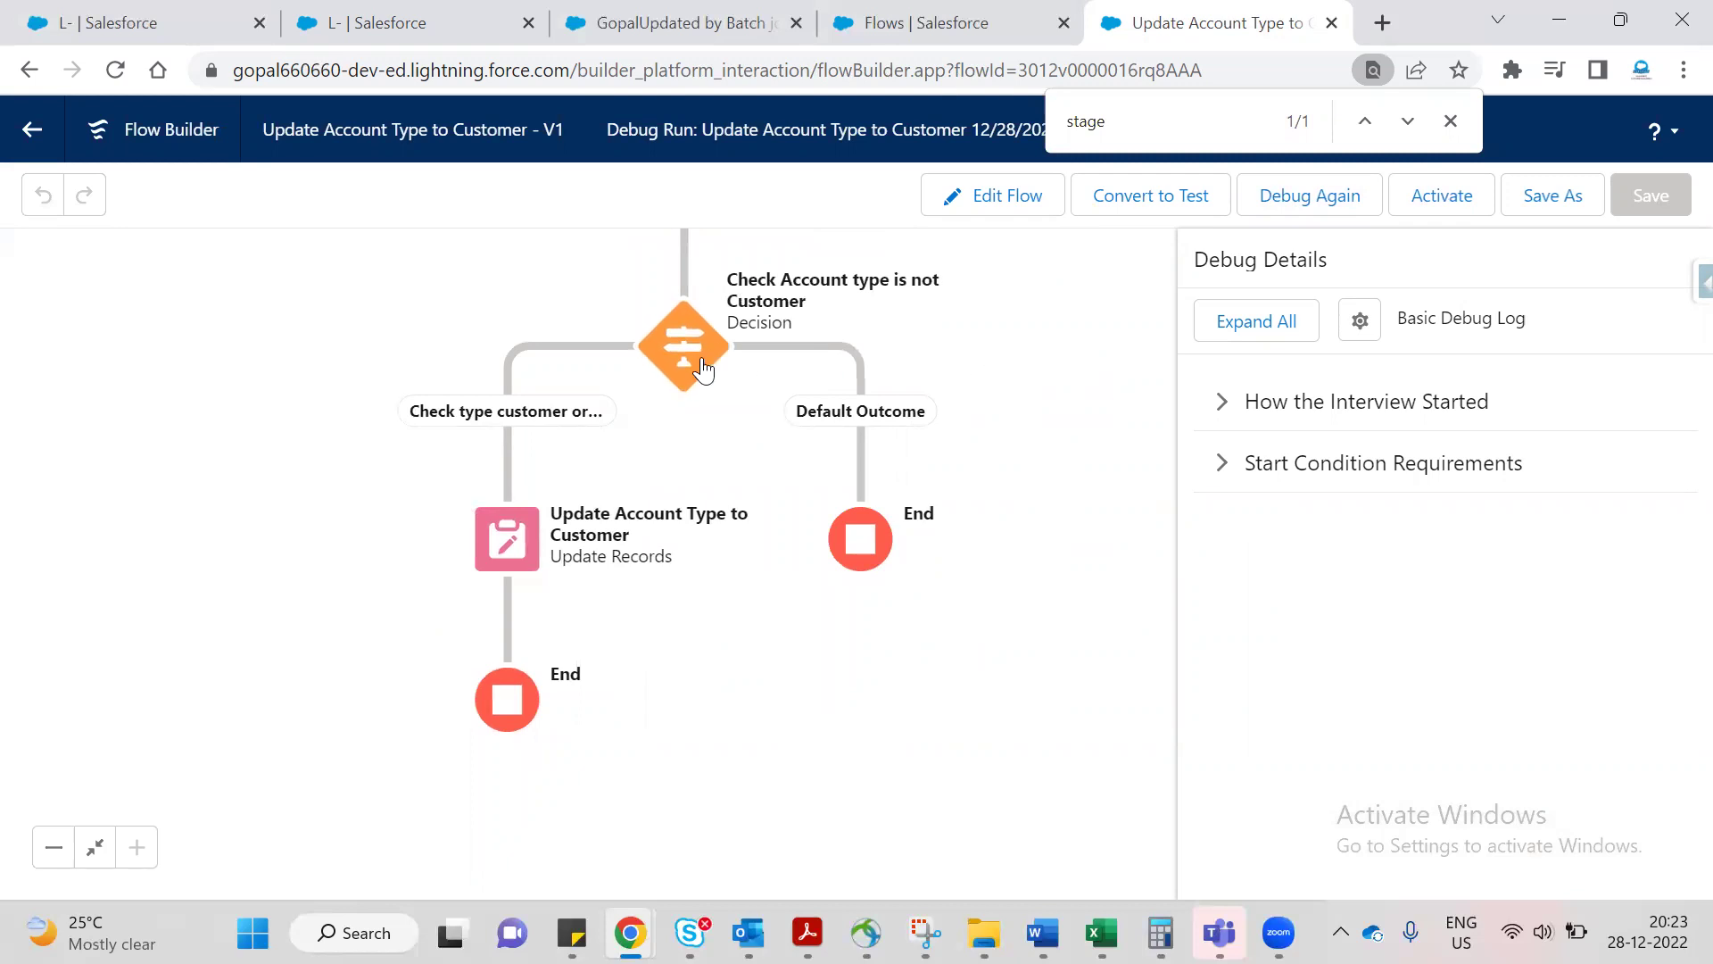
left_click_drag(1039, 469, 1047, 654)
left_click_drag(1128, 477, 1091, 579)
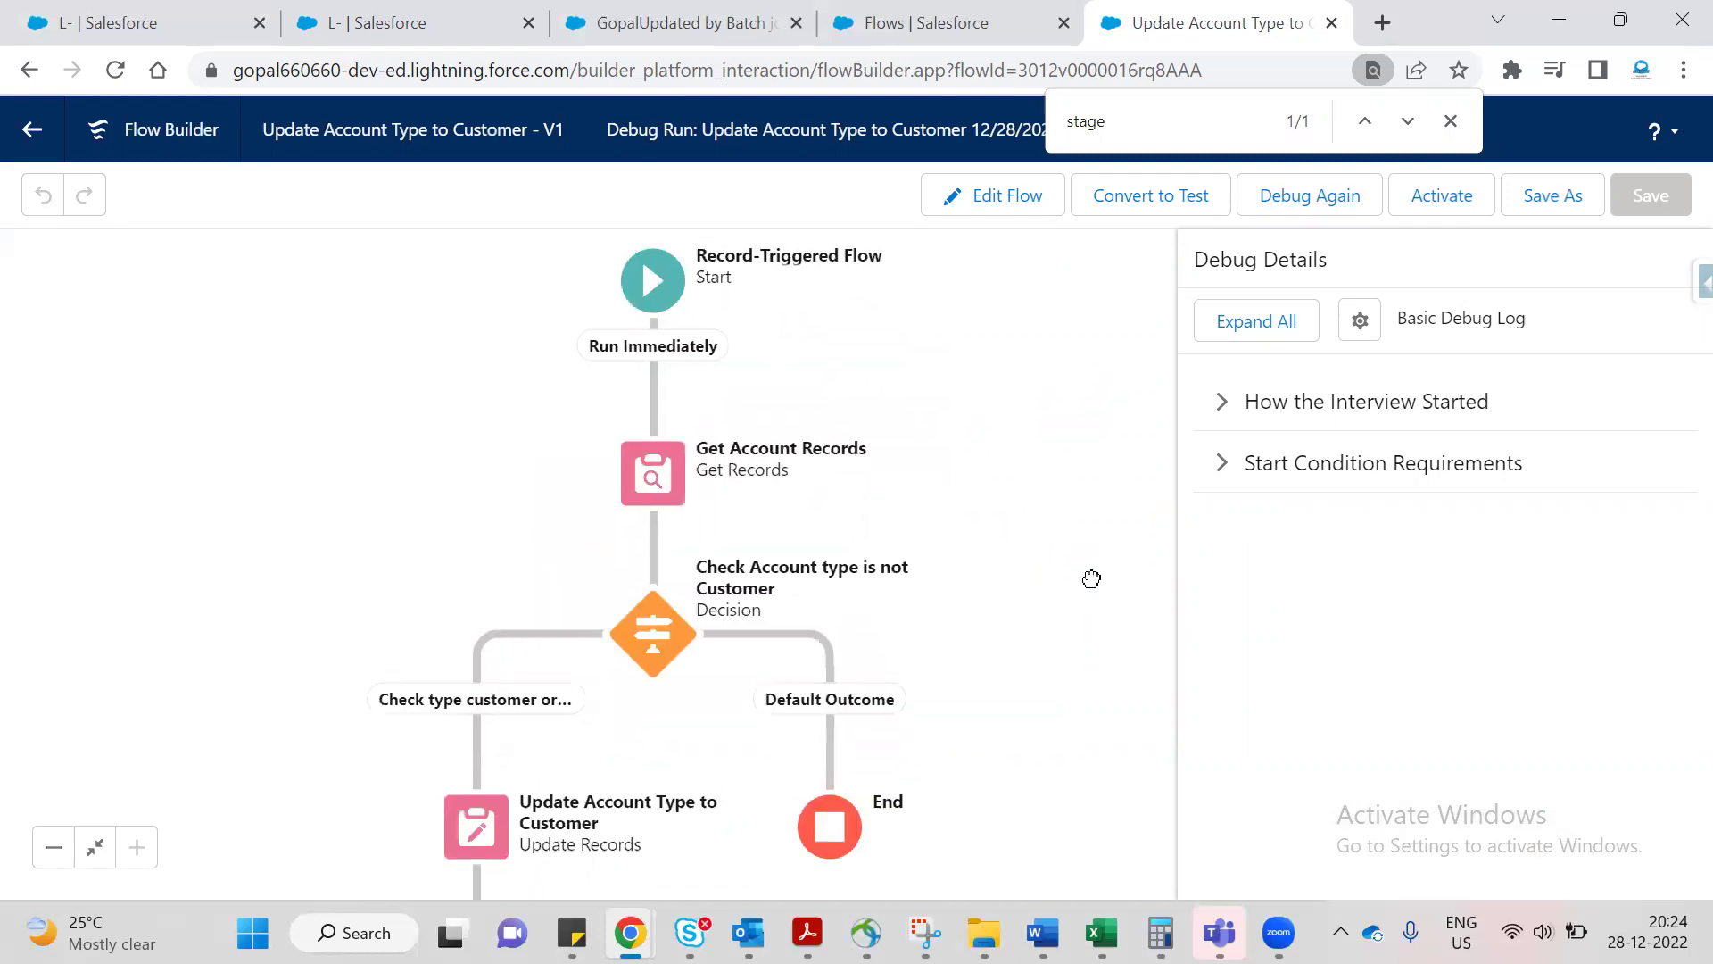
left_click(1450, 121)
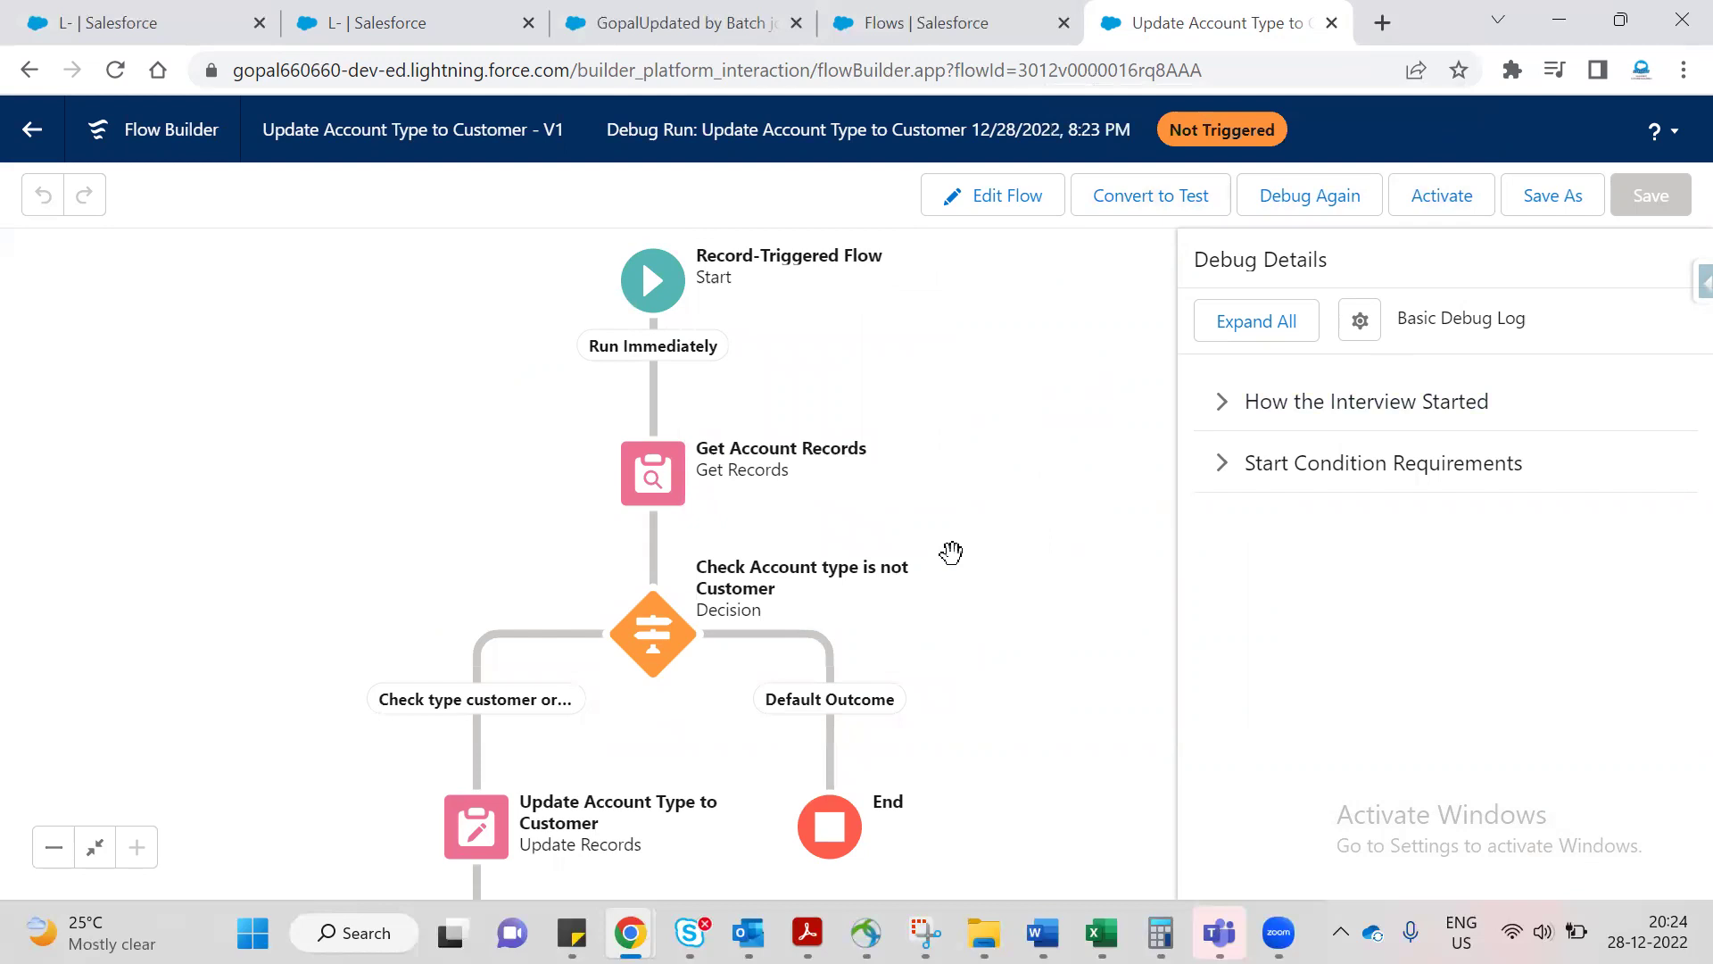
left_click_drag(949, 554, 994, 517)
left_click(1013, 198)
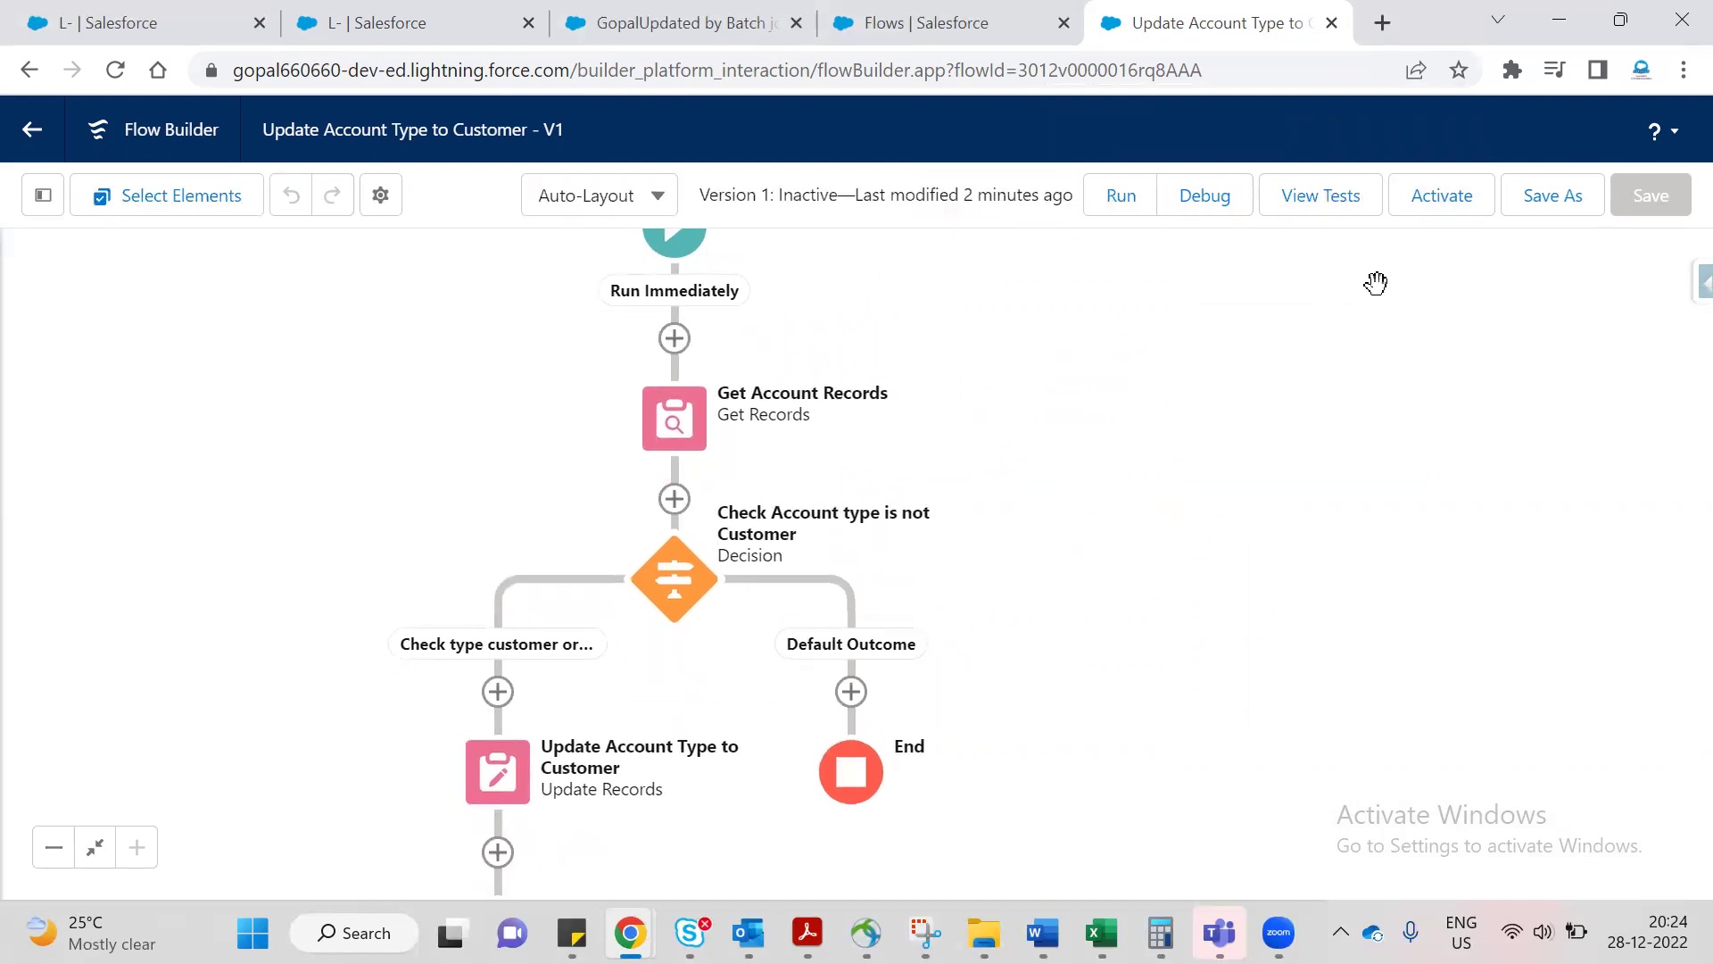
left_click(1440, 198)
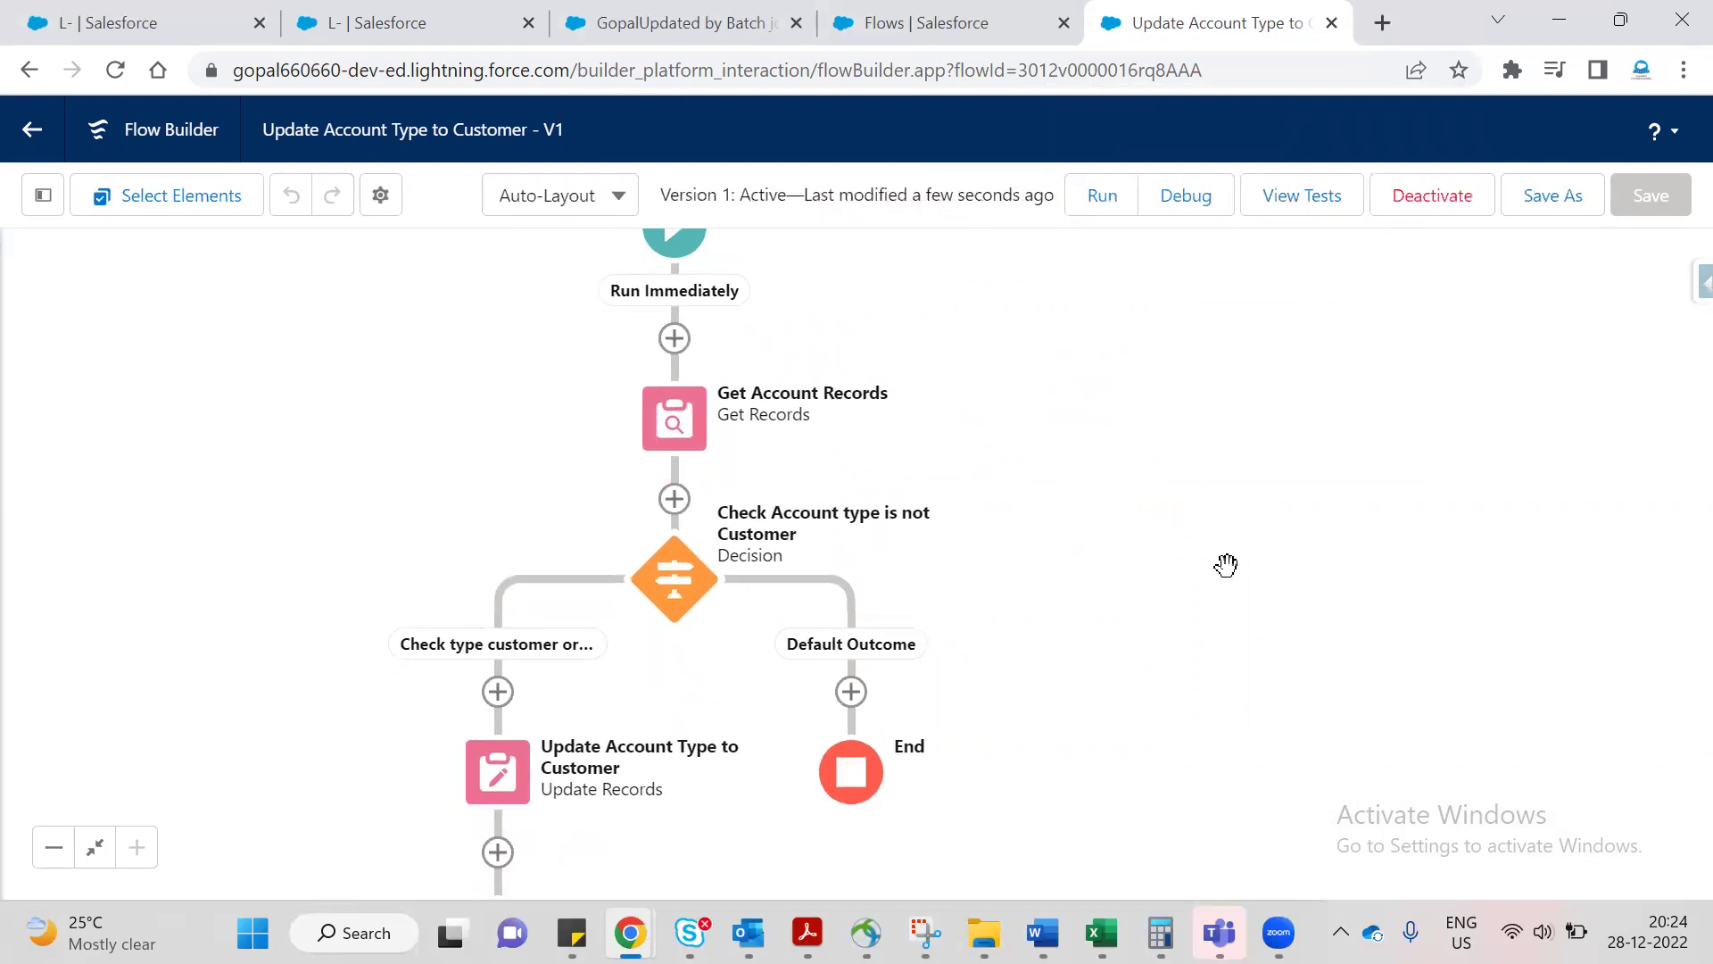
Close the old account page and reopen the account in a new tab from the L- opportunity's Account Name.
left_click(678, 23)
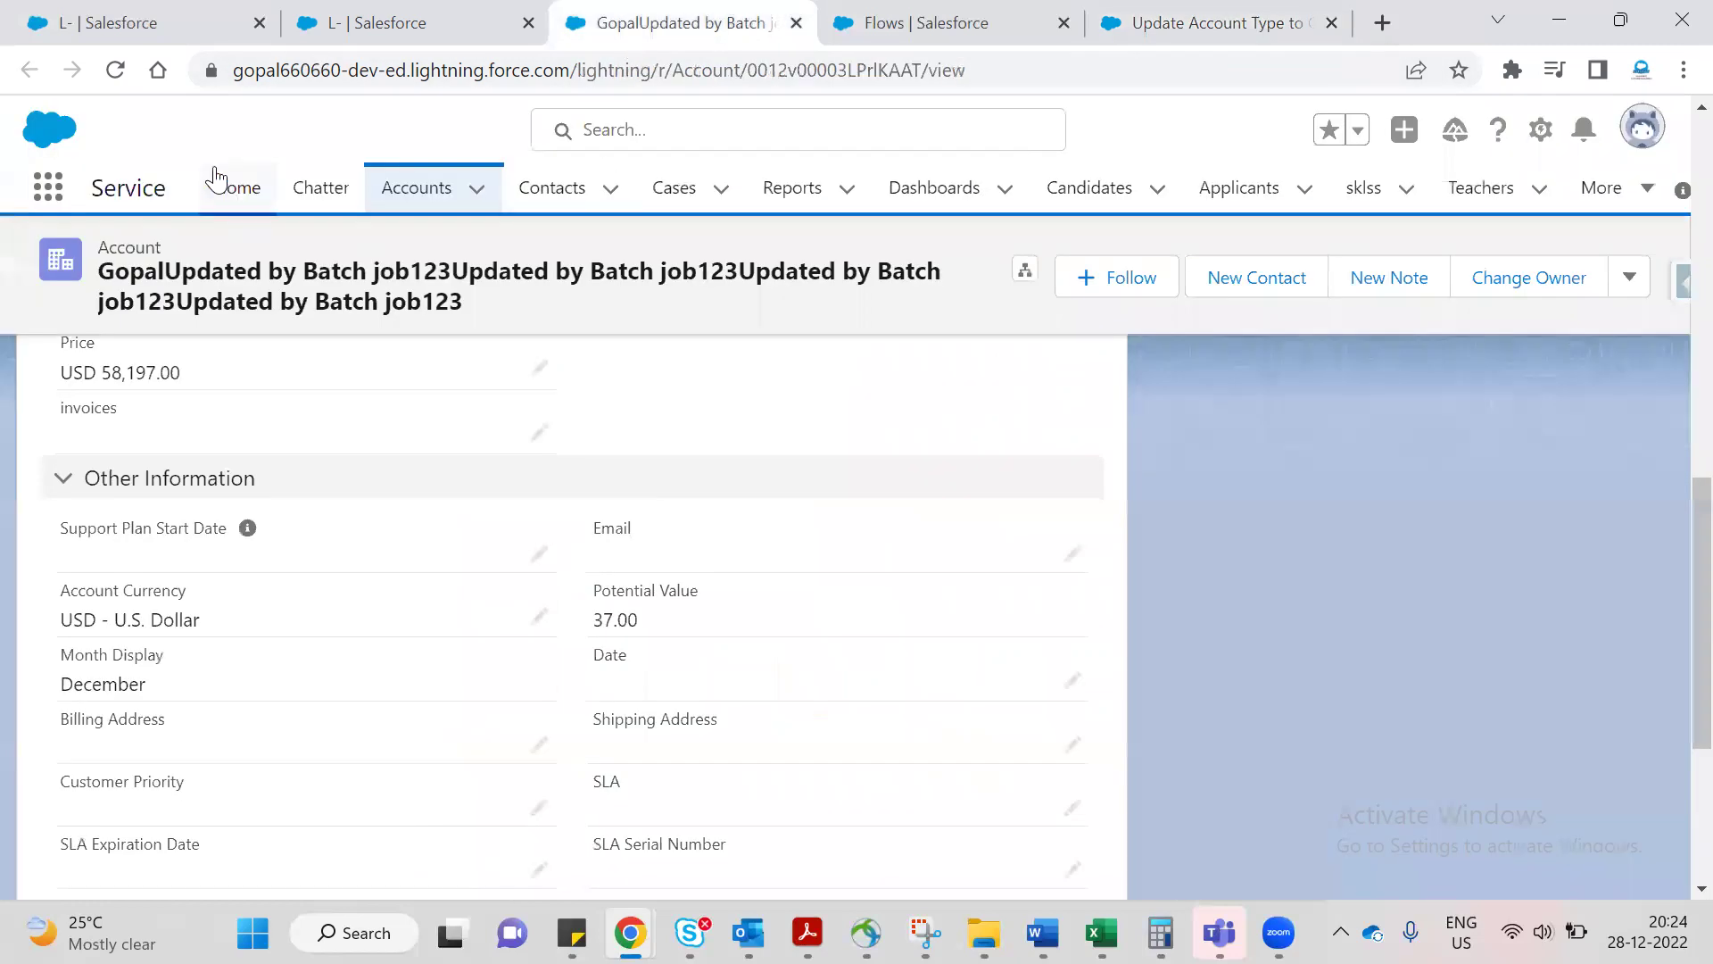
left_click(339, 26)
left_click(682, 22)
middle_click(692, 27)
left_click(411, 23)
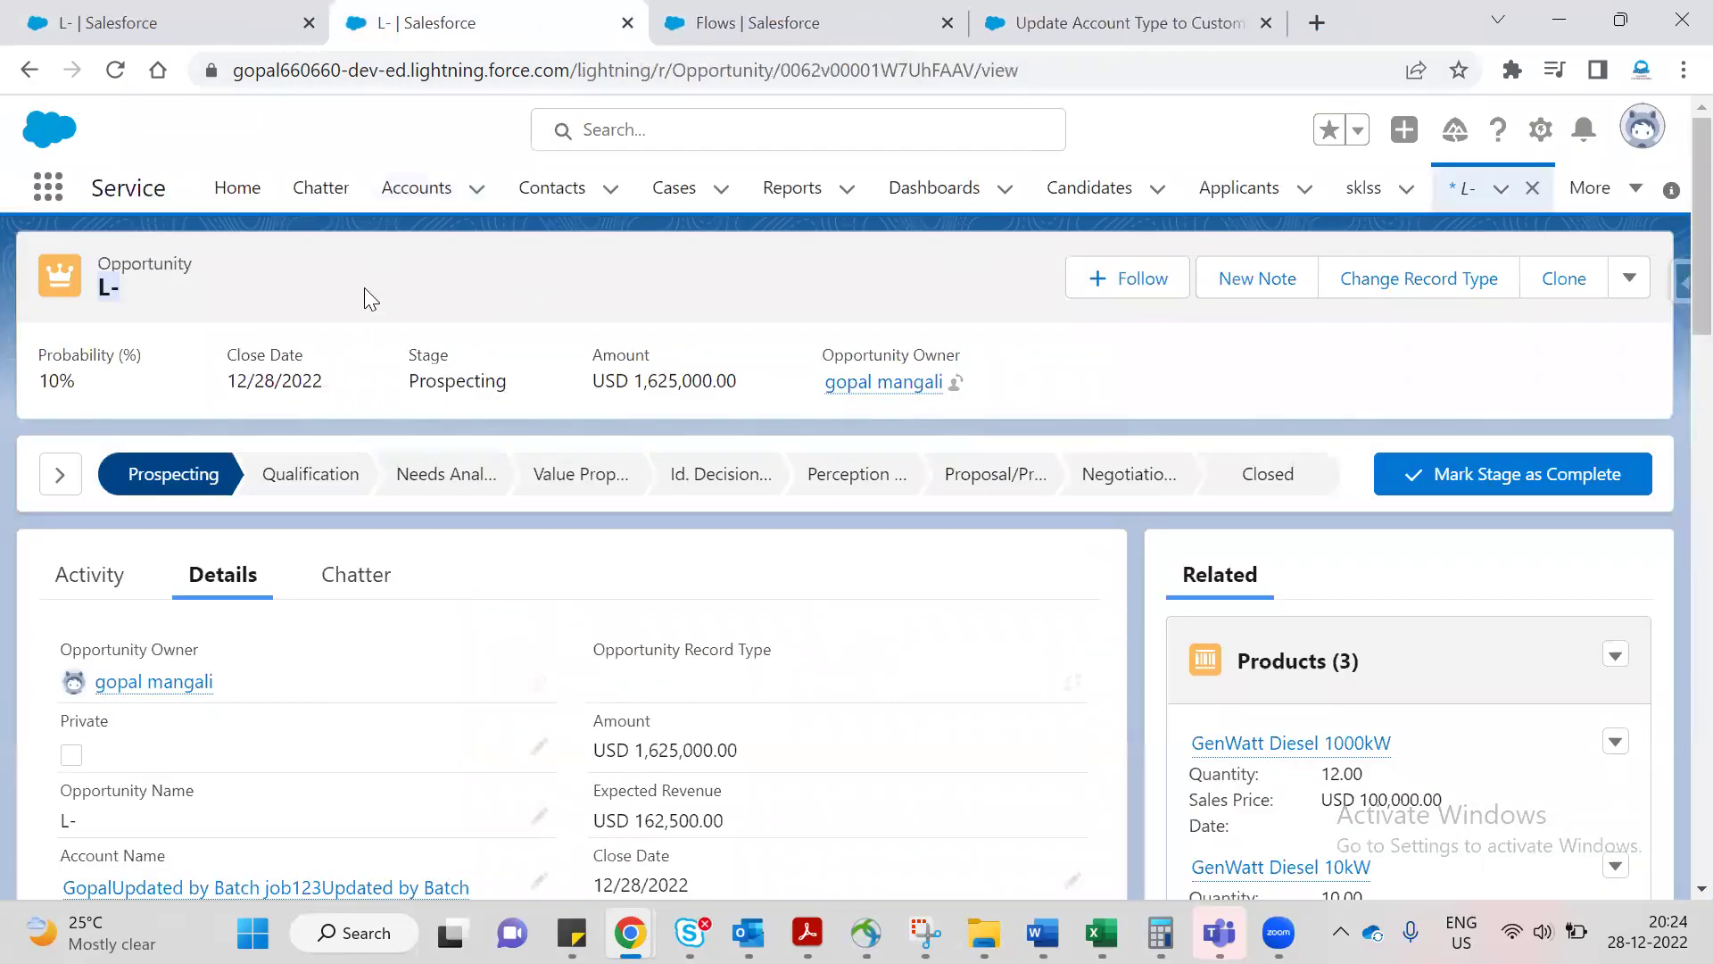
scroll(452, 382, "down", 3)
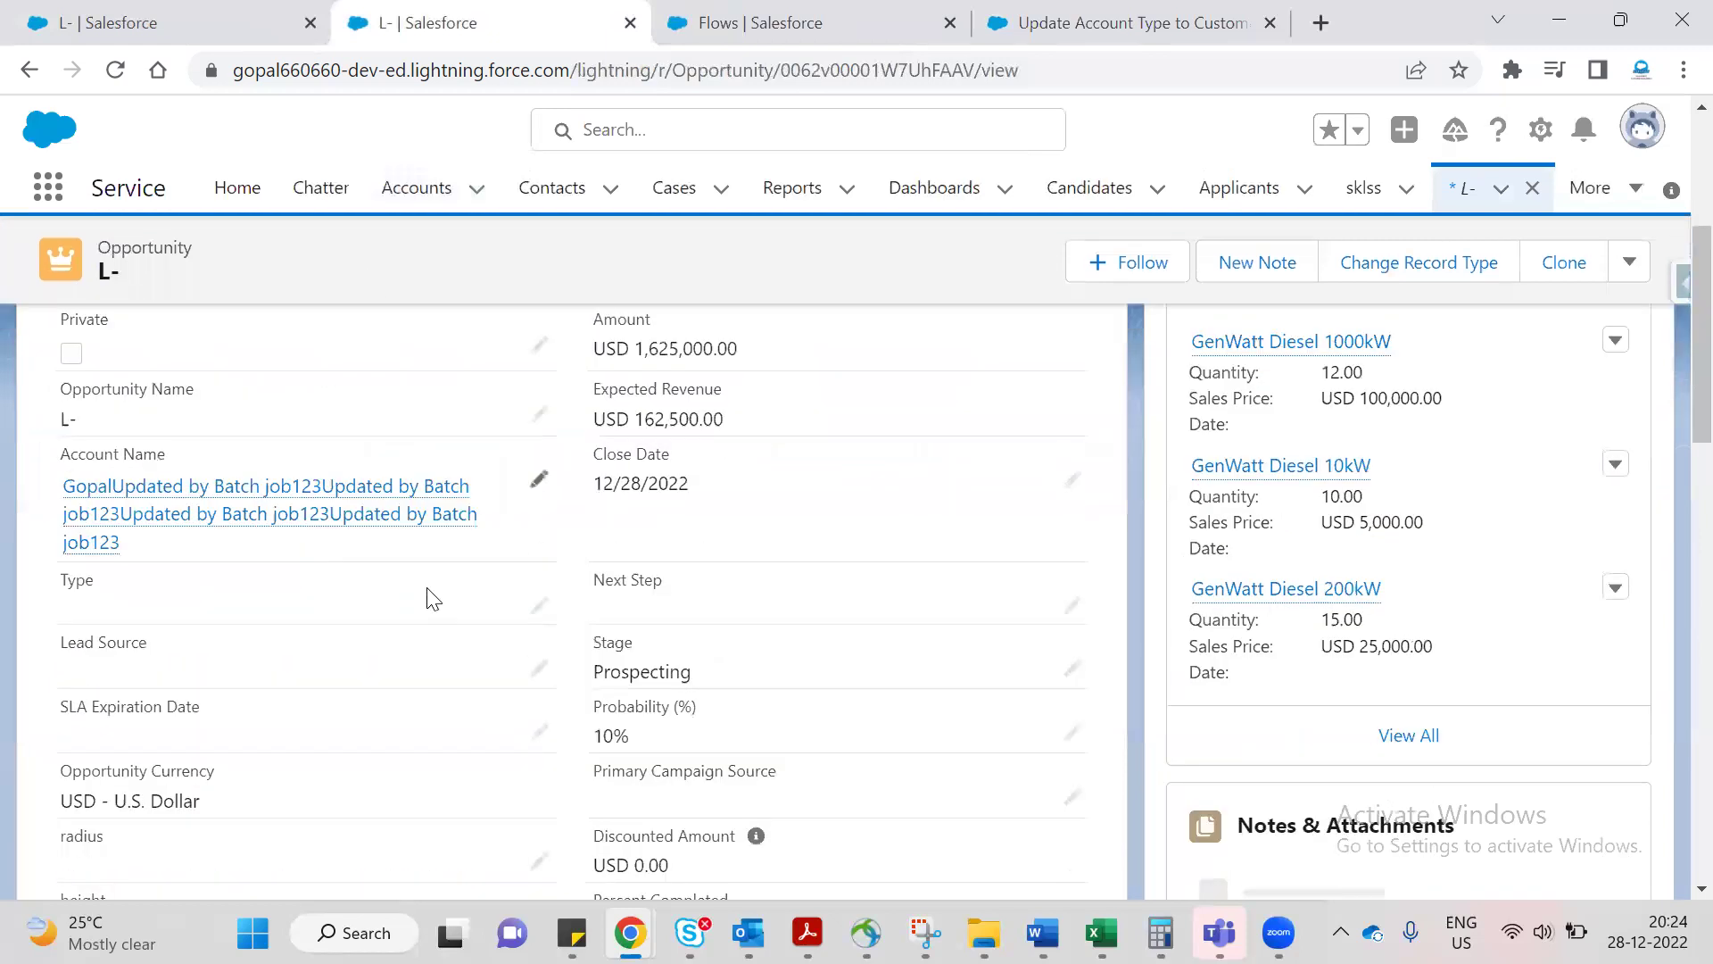
middle_click(303, 513)
left_click(630, 27)
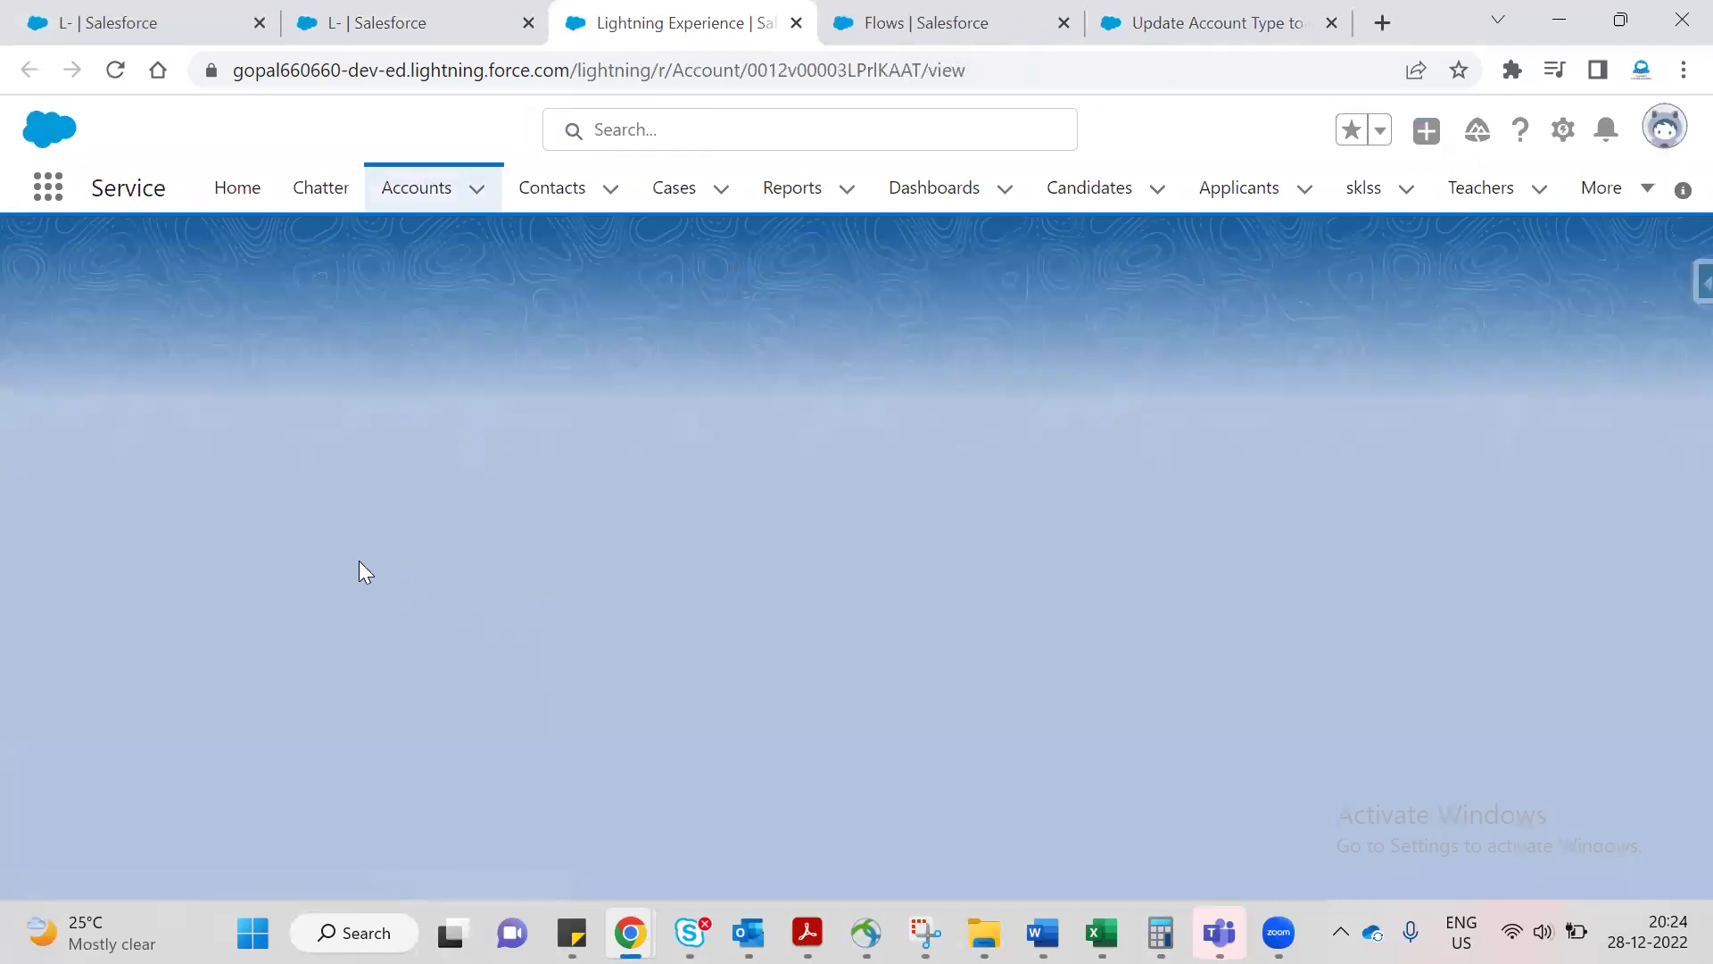
Check the Type field in the account's details and reload the account page.
scroll(459, 598, "down", 5)
scroll(331, 595, "up", 5)
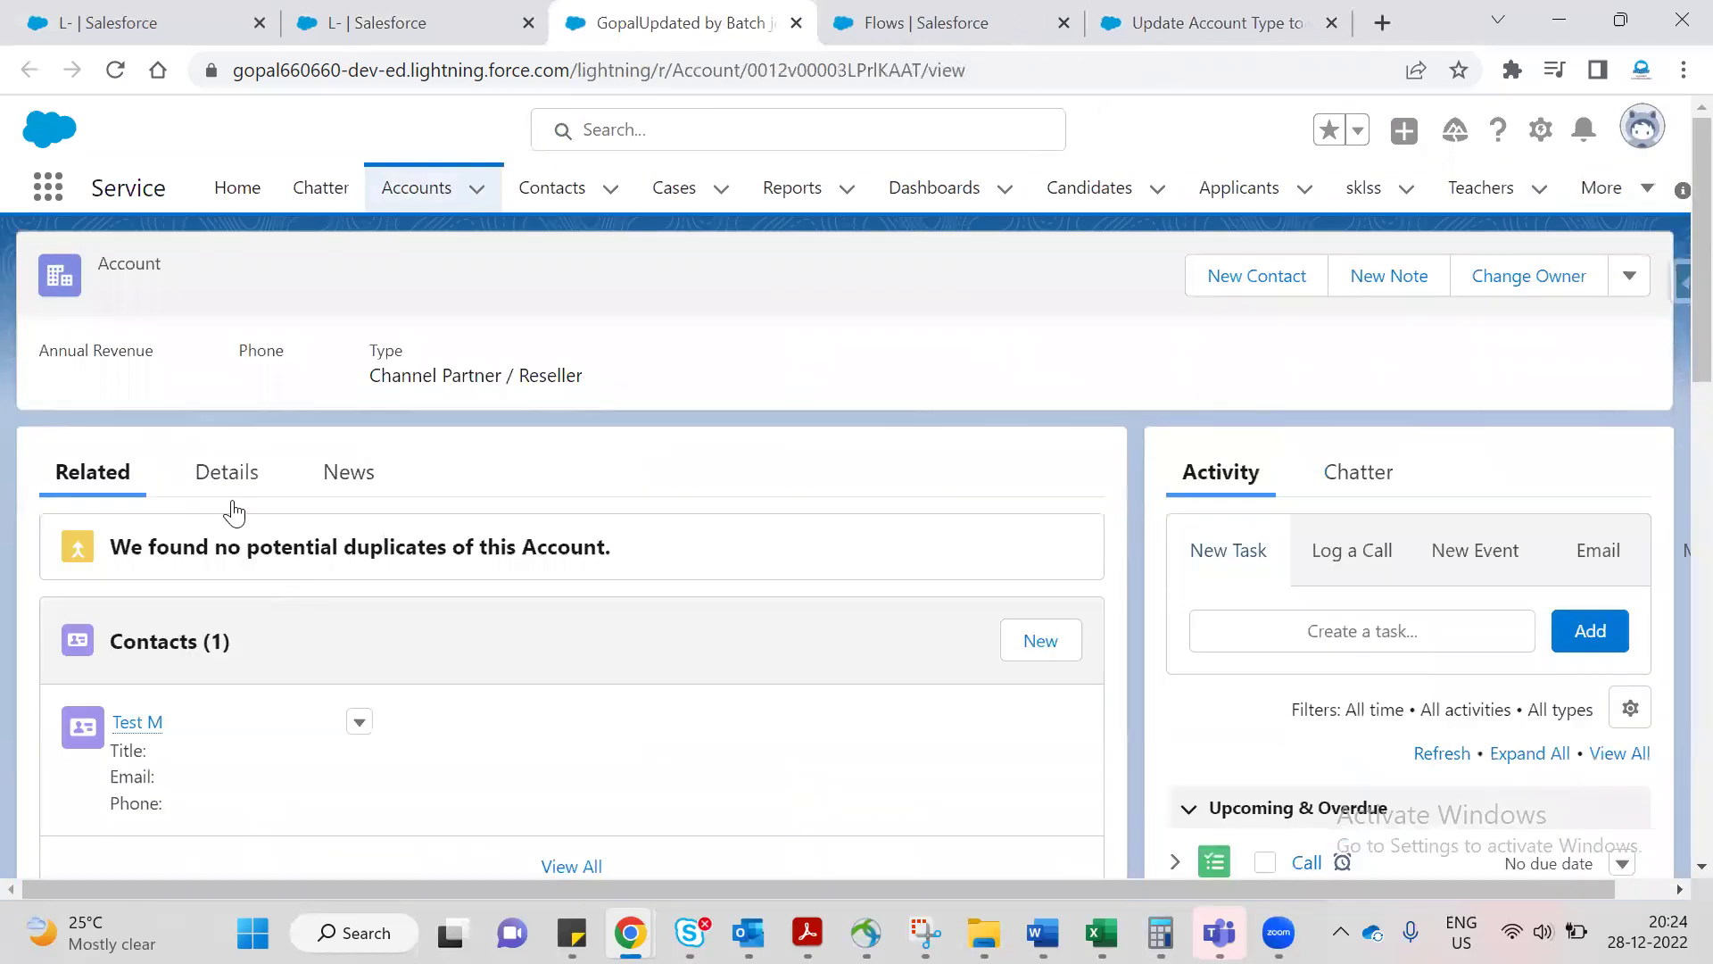
left_click(228, 482)
scroll(207, 635, "down", 3)
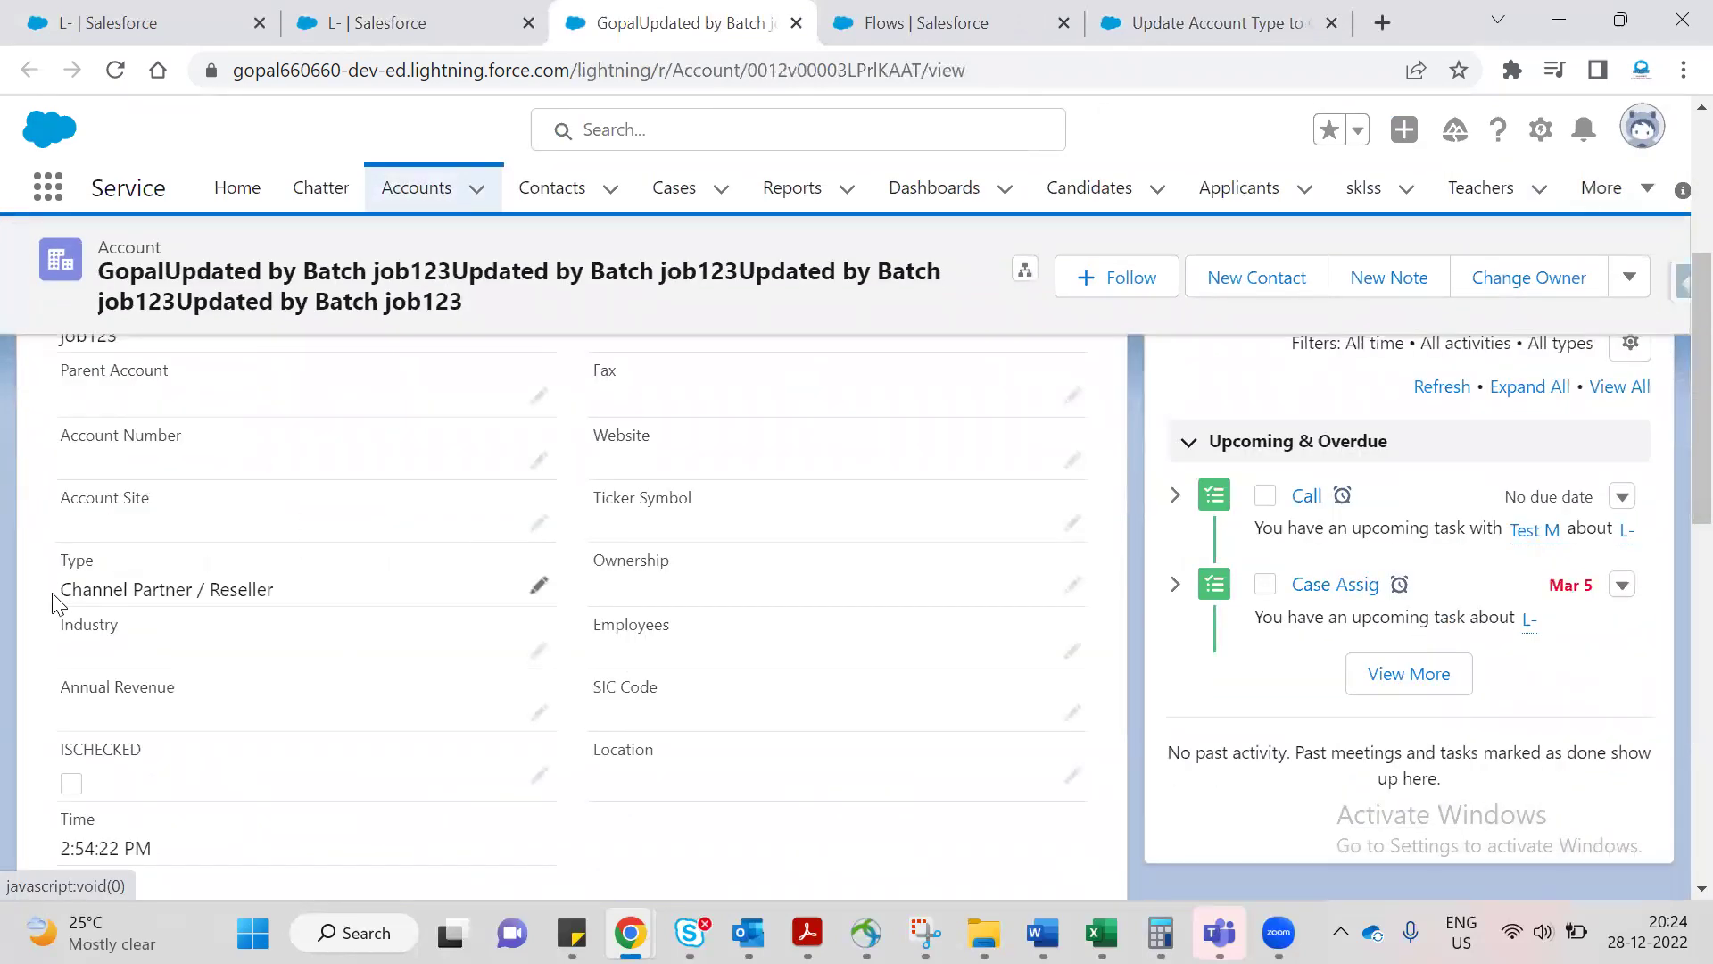
left_click_drag(54, 596, 276, 593)
left_click(114, 71)
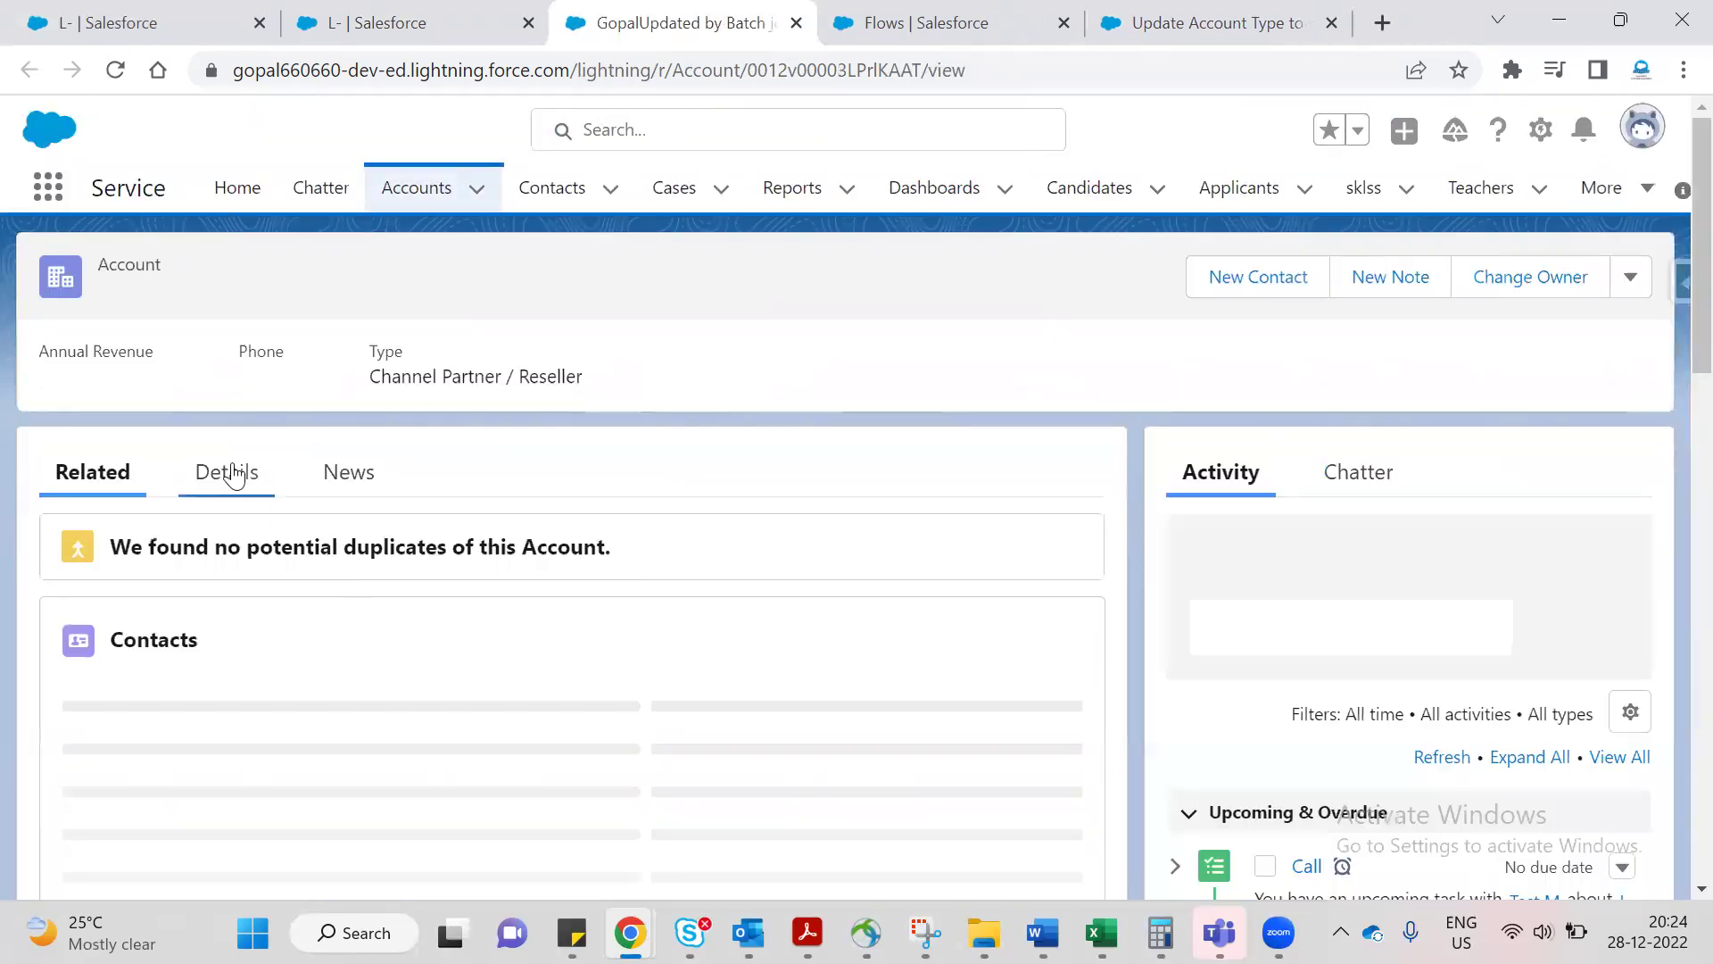
Examine the Type field in the account's details.
left_click(235, 475)
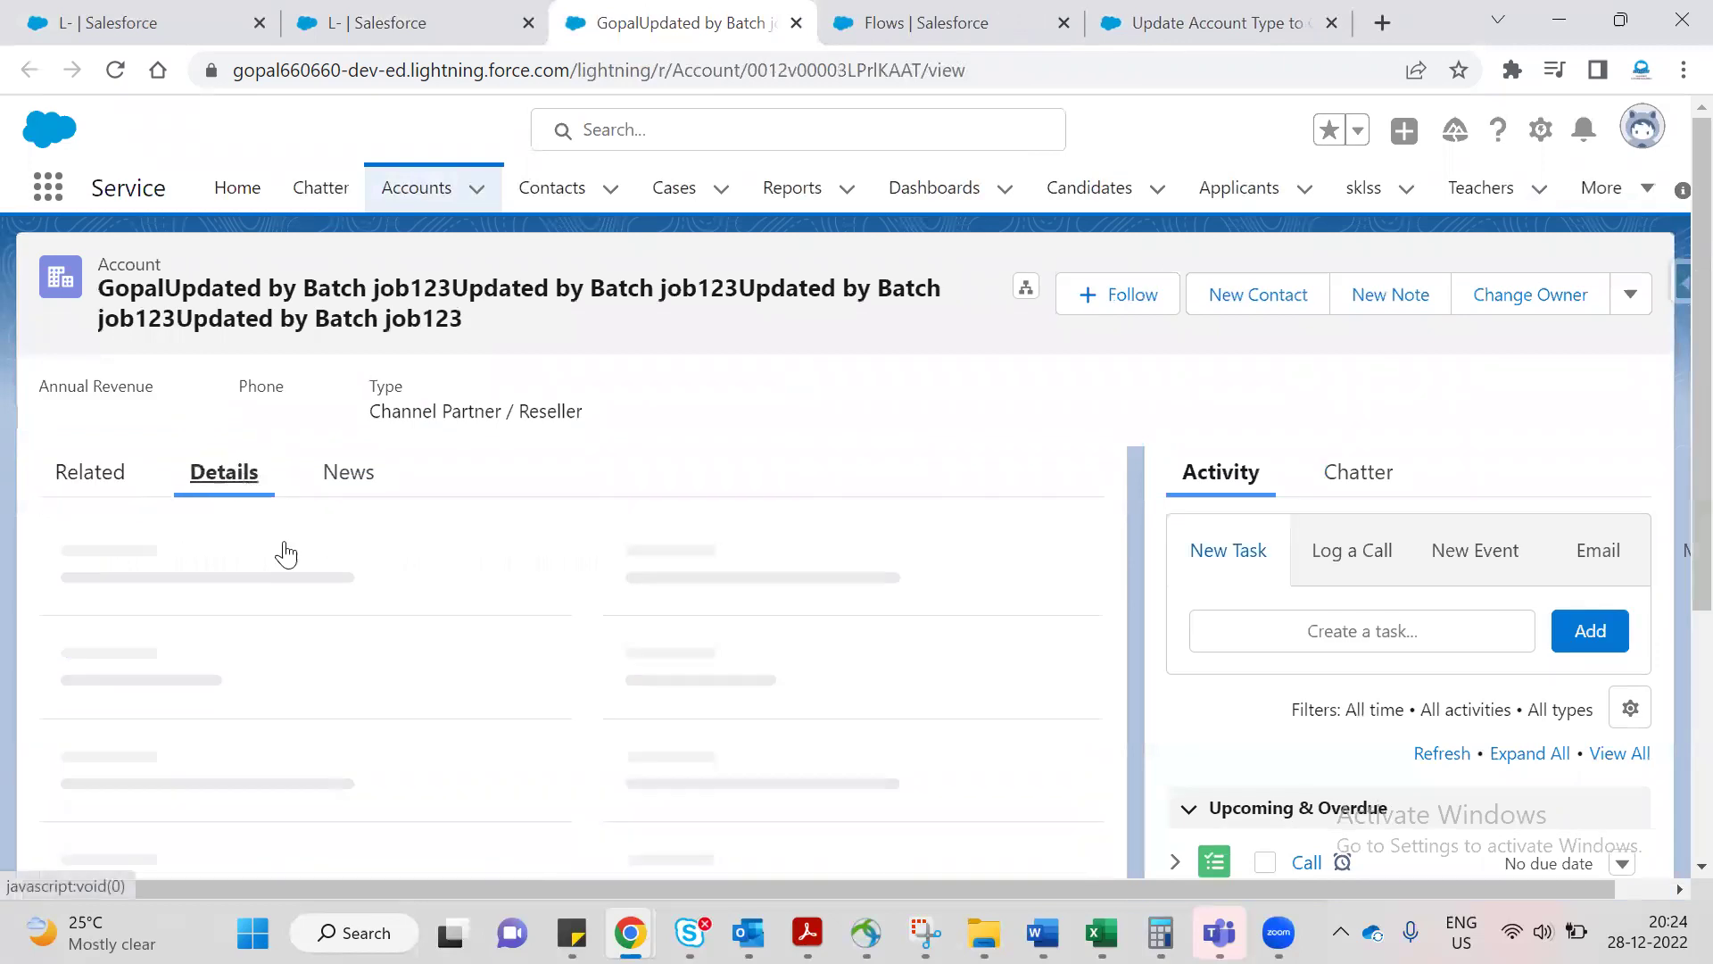
scroll(573, 574, "down", 5)
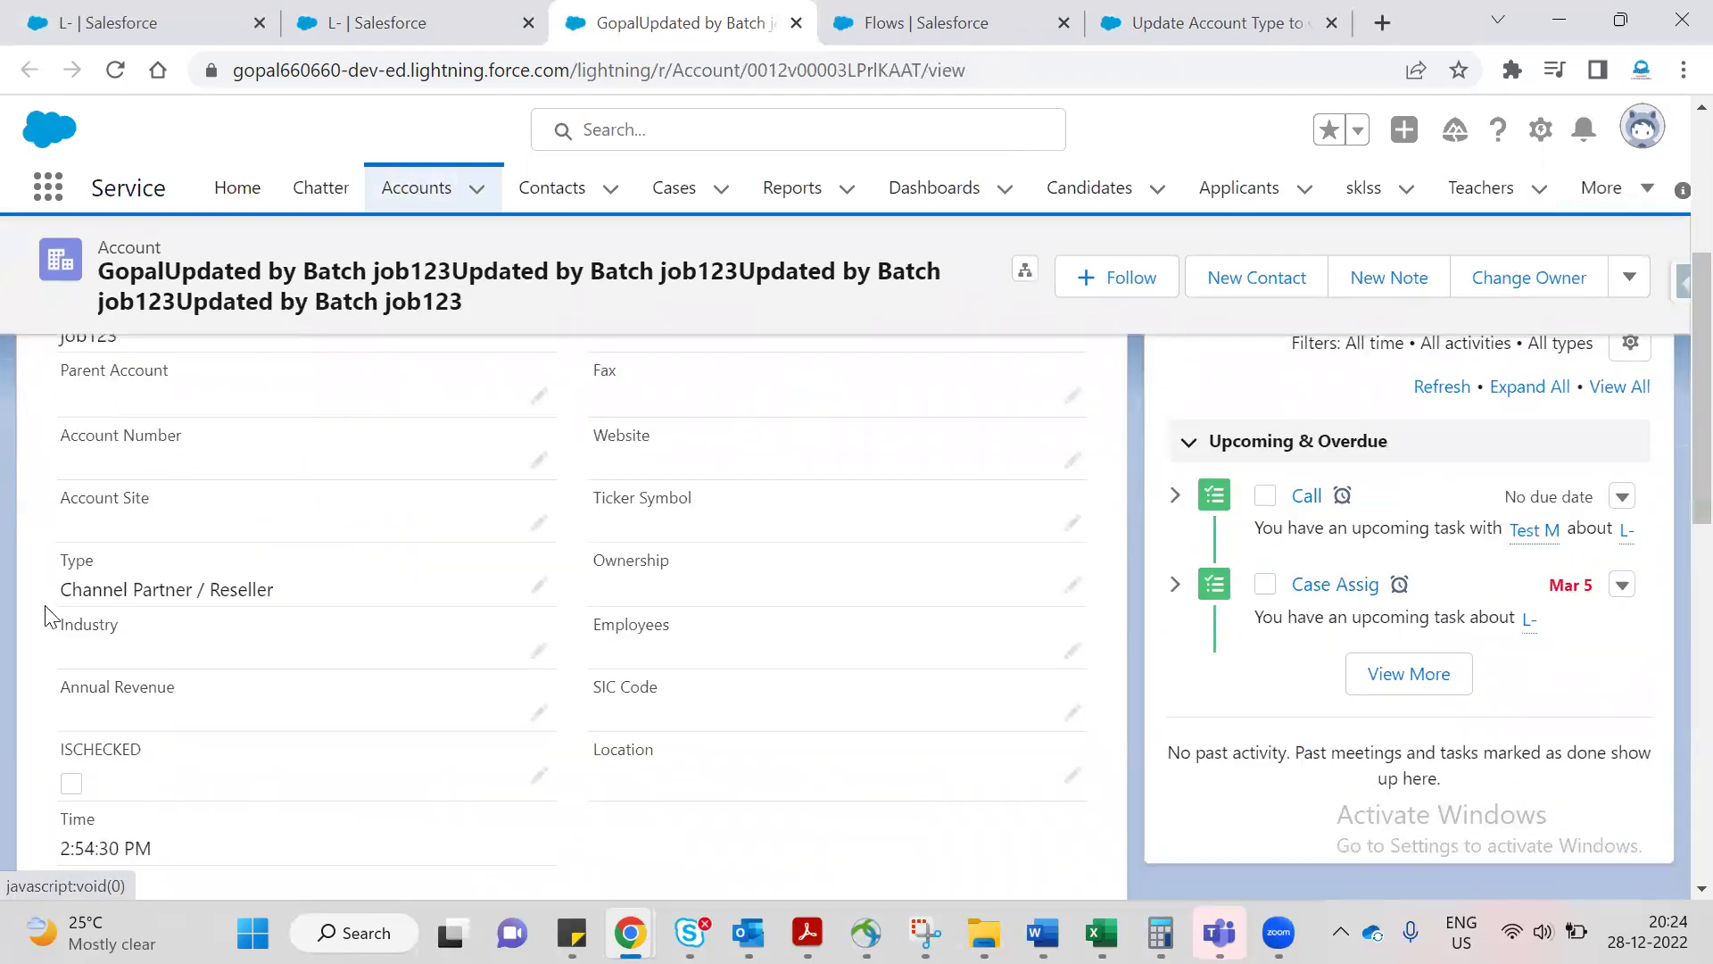
left_click_drag(44, 609, 316, 597)
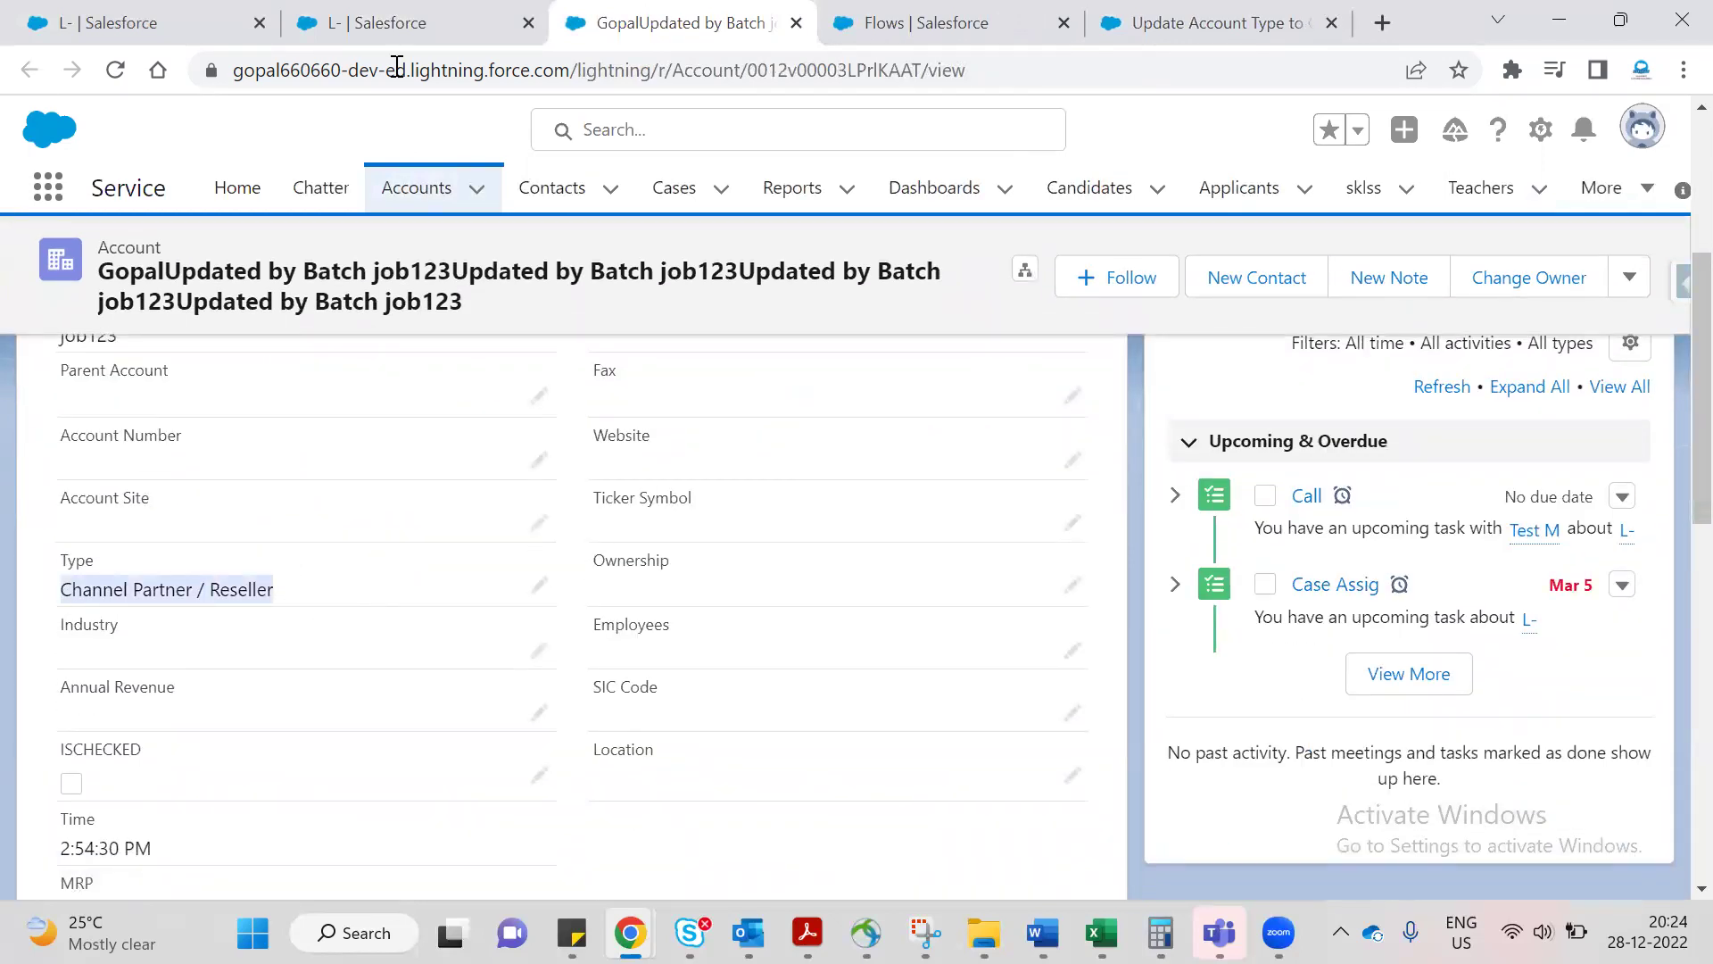
Reload the L- opportunity, preview its linked account from the details and compare it with the account page's Type.
key("ctrl+shift+Tab")
scroll(393, 456, "up", 5)
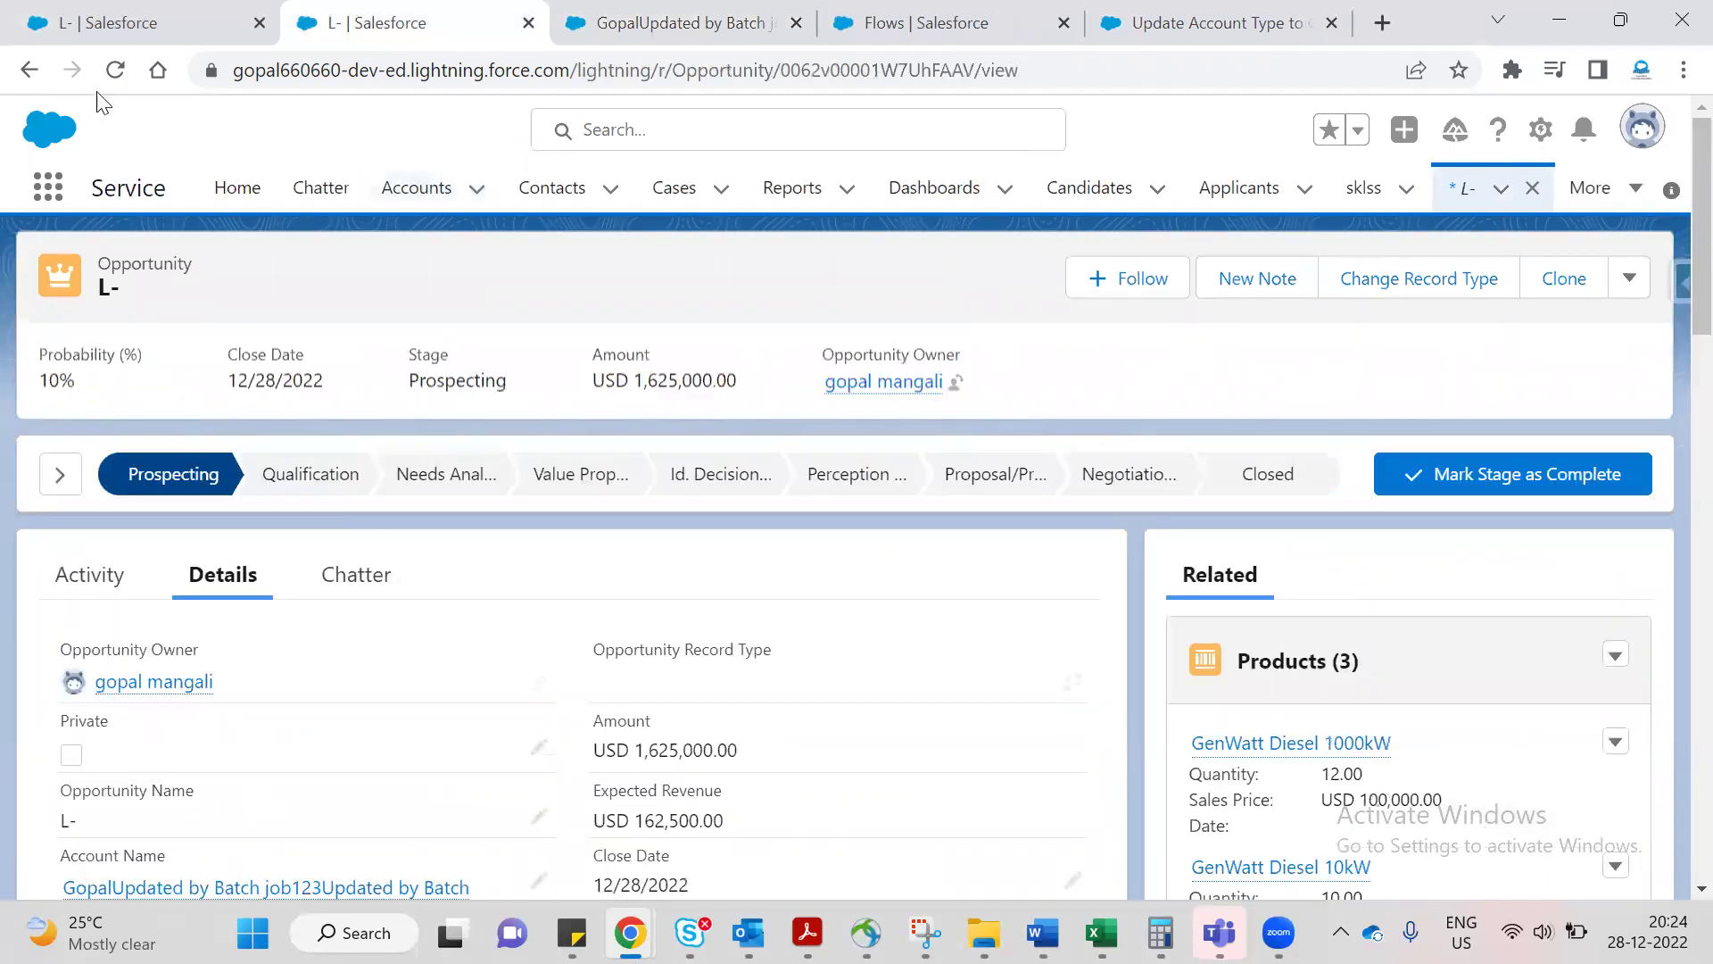
left_click(115, 70)
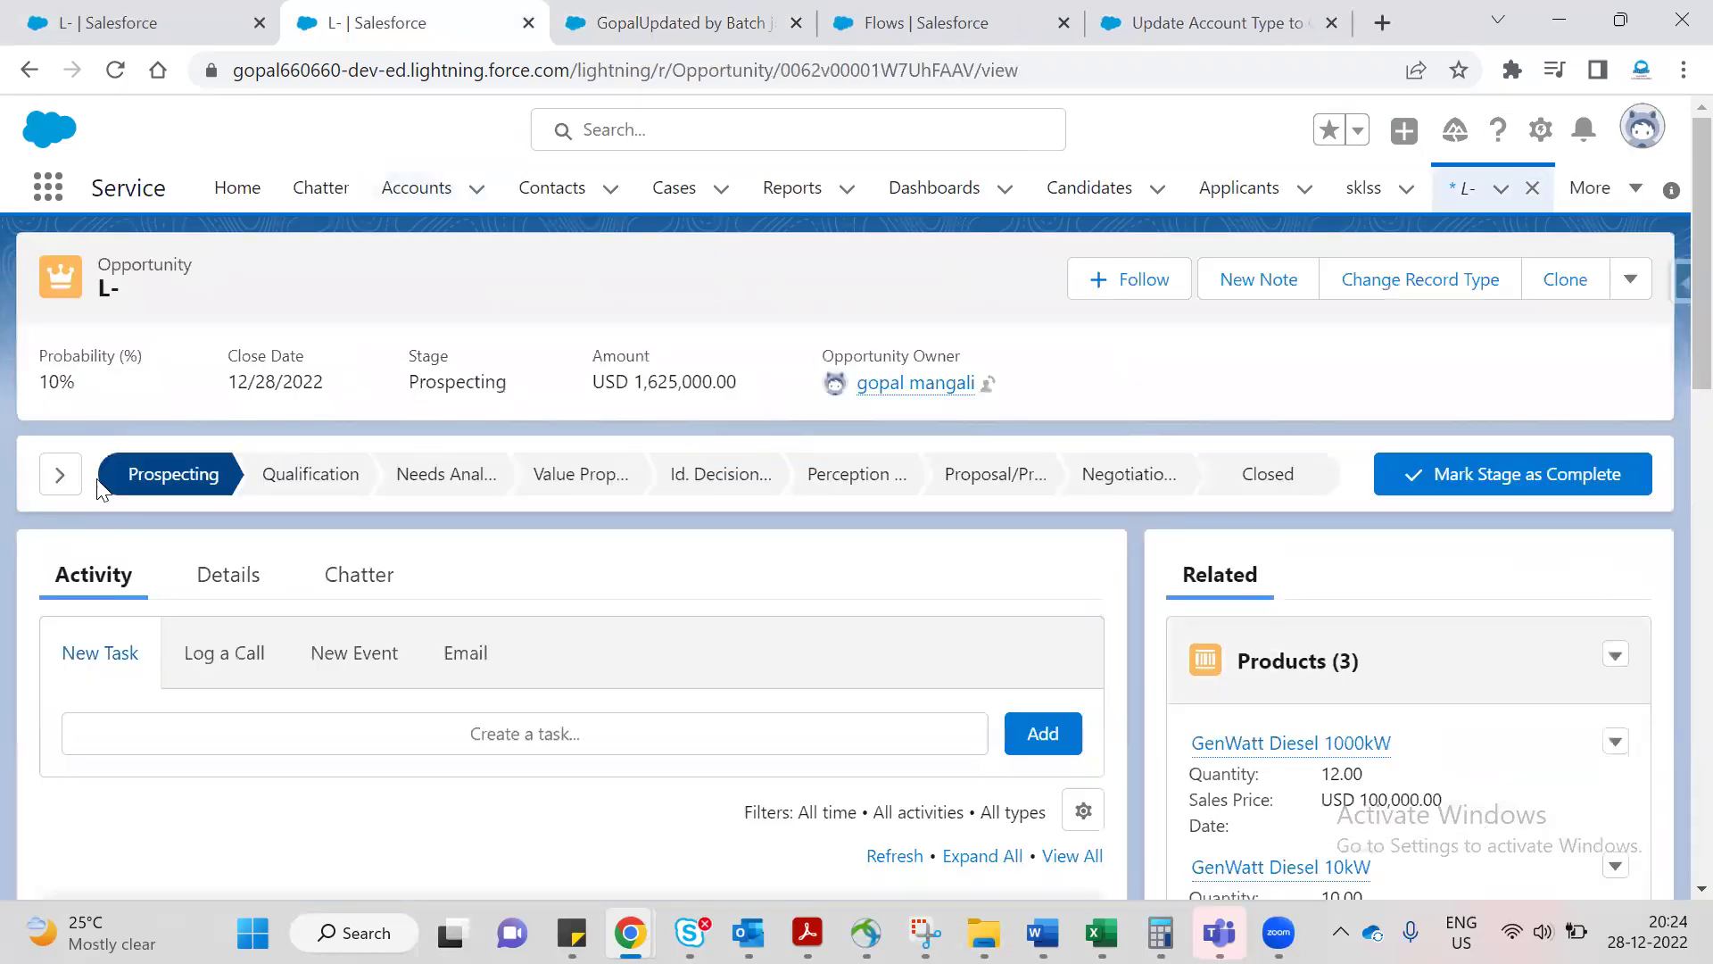
left_click(229, 580)
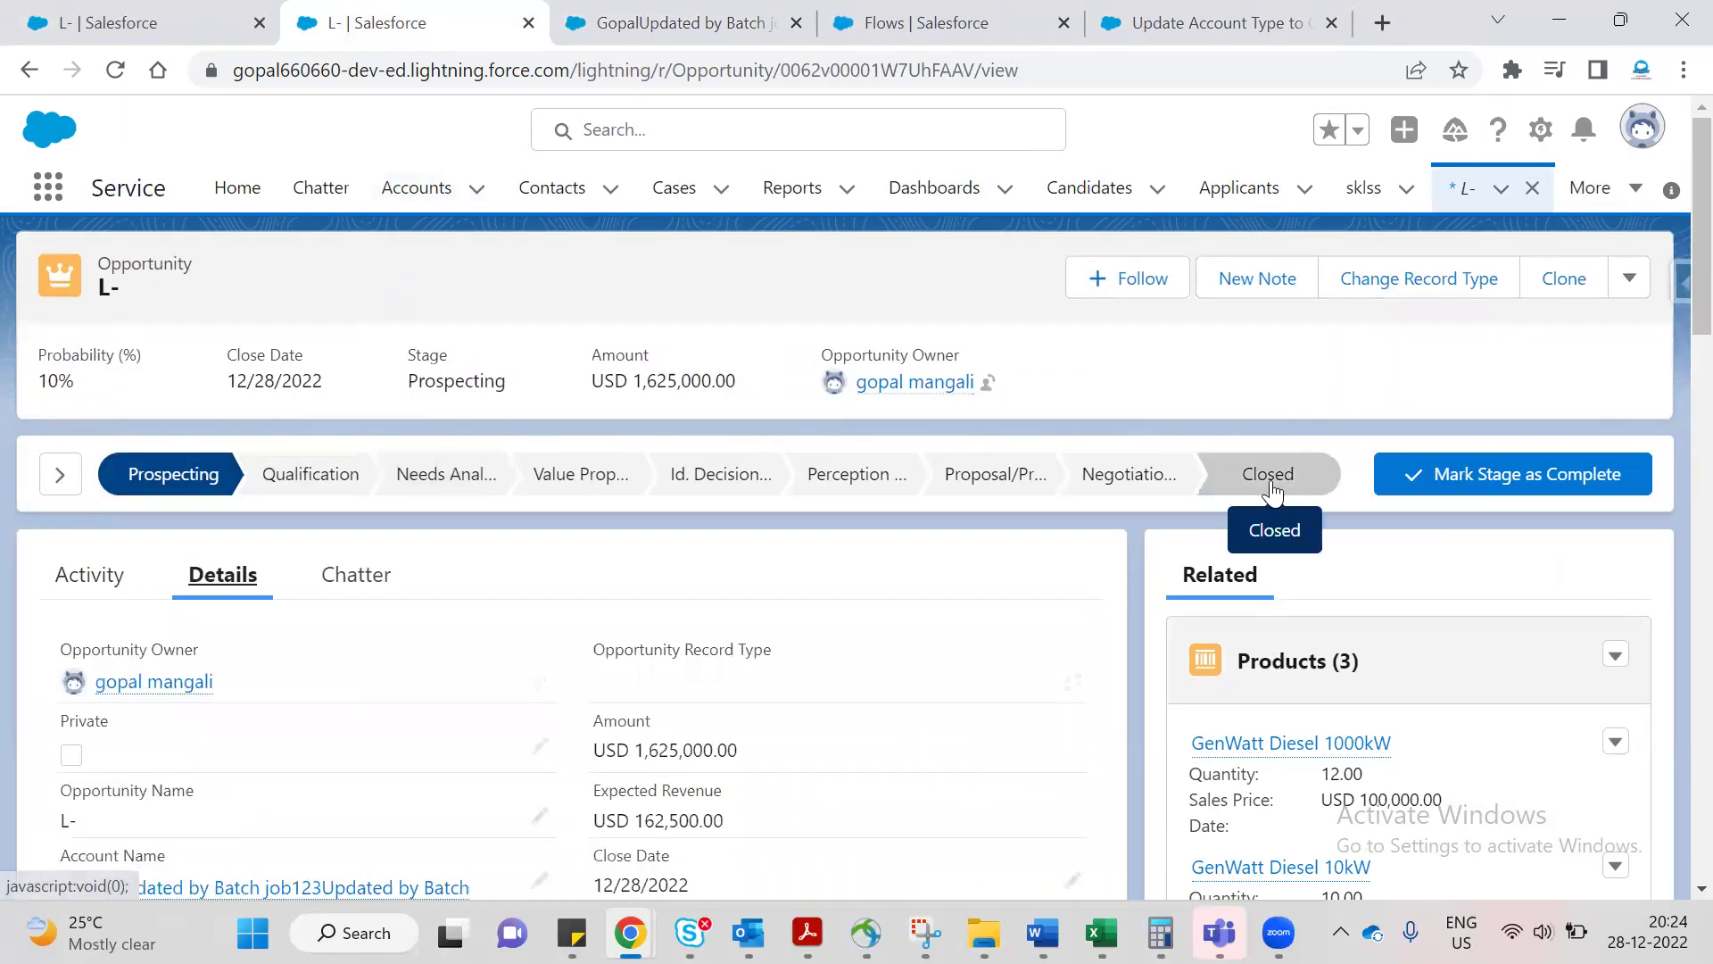
scroll(719, 600, "down", 5)
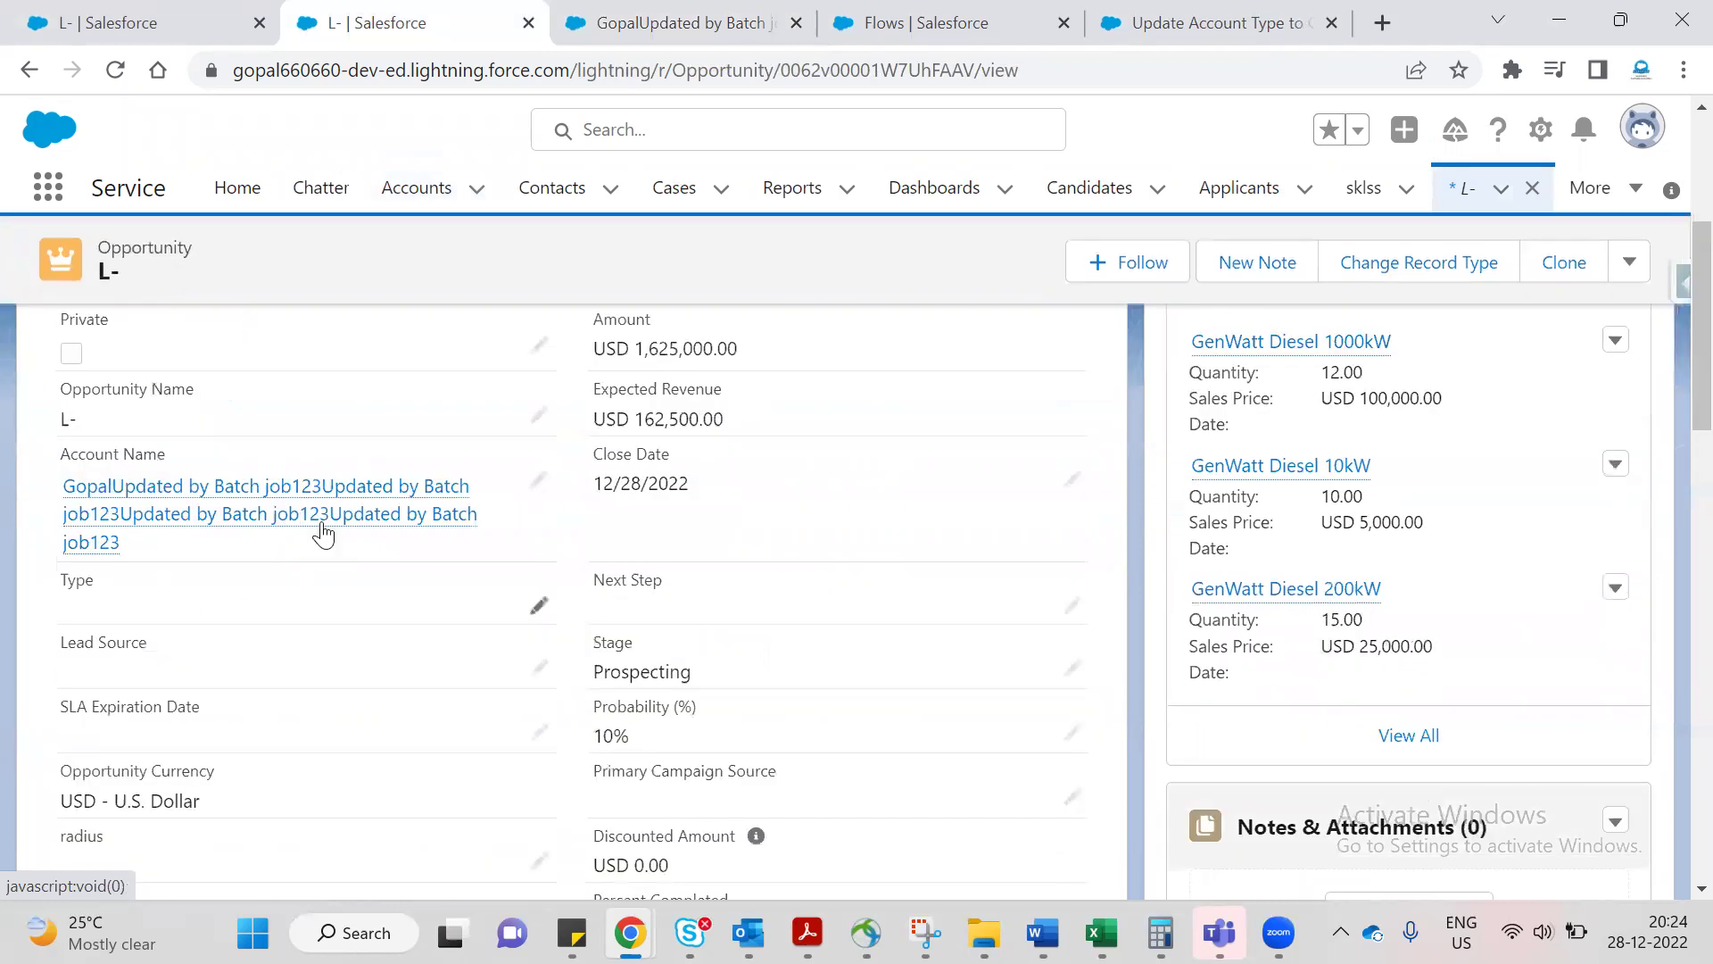
mouse_move(271, 526)
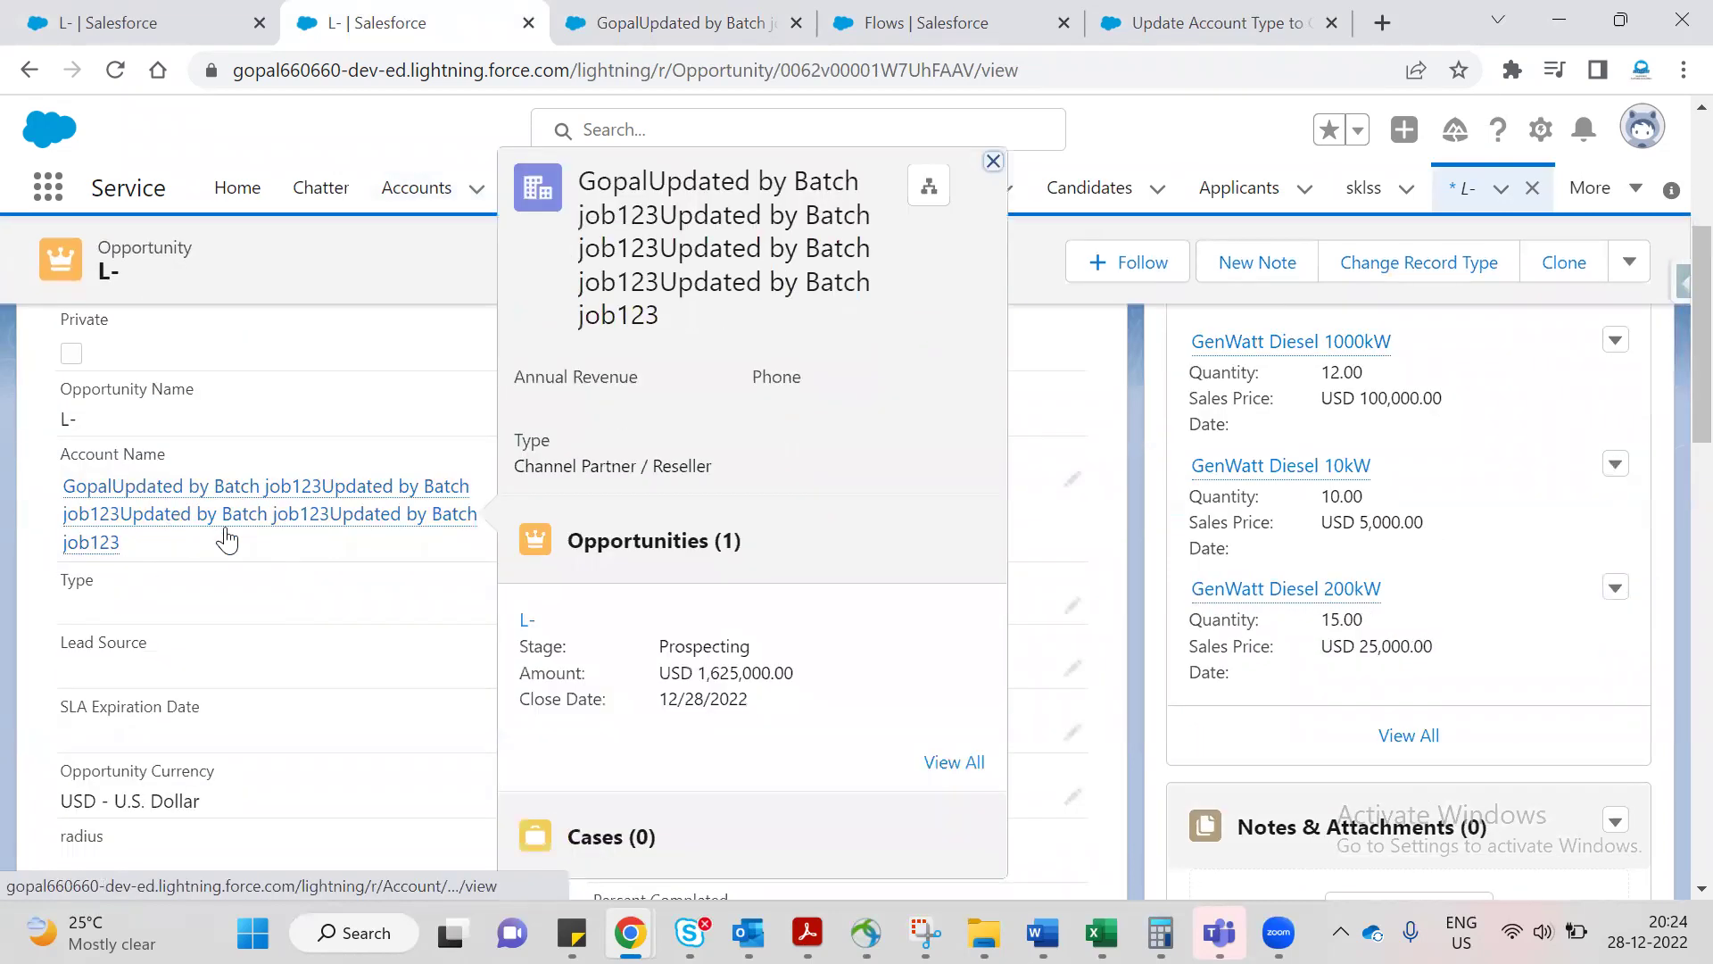
left_click(637, 29)
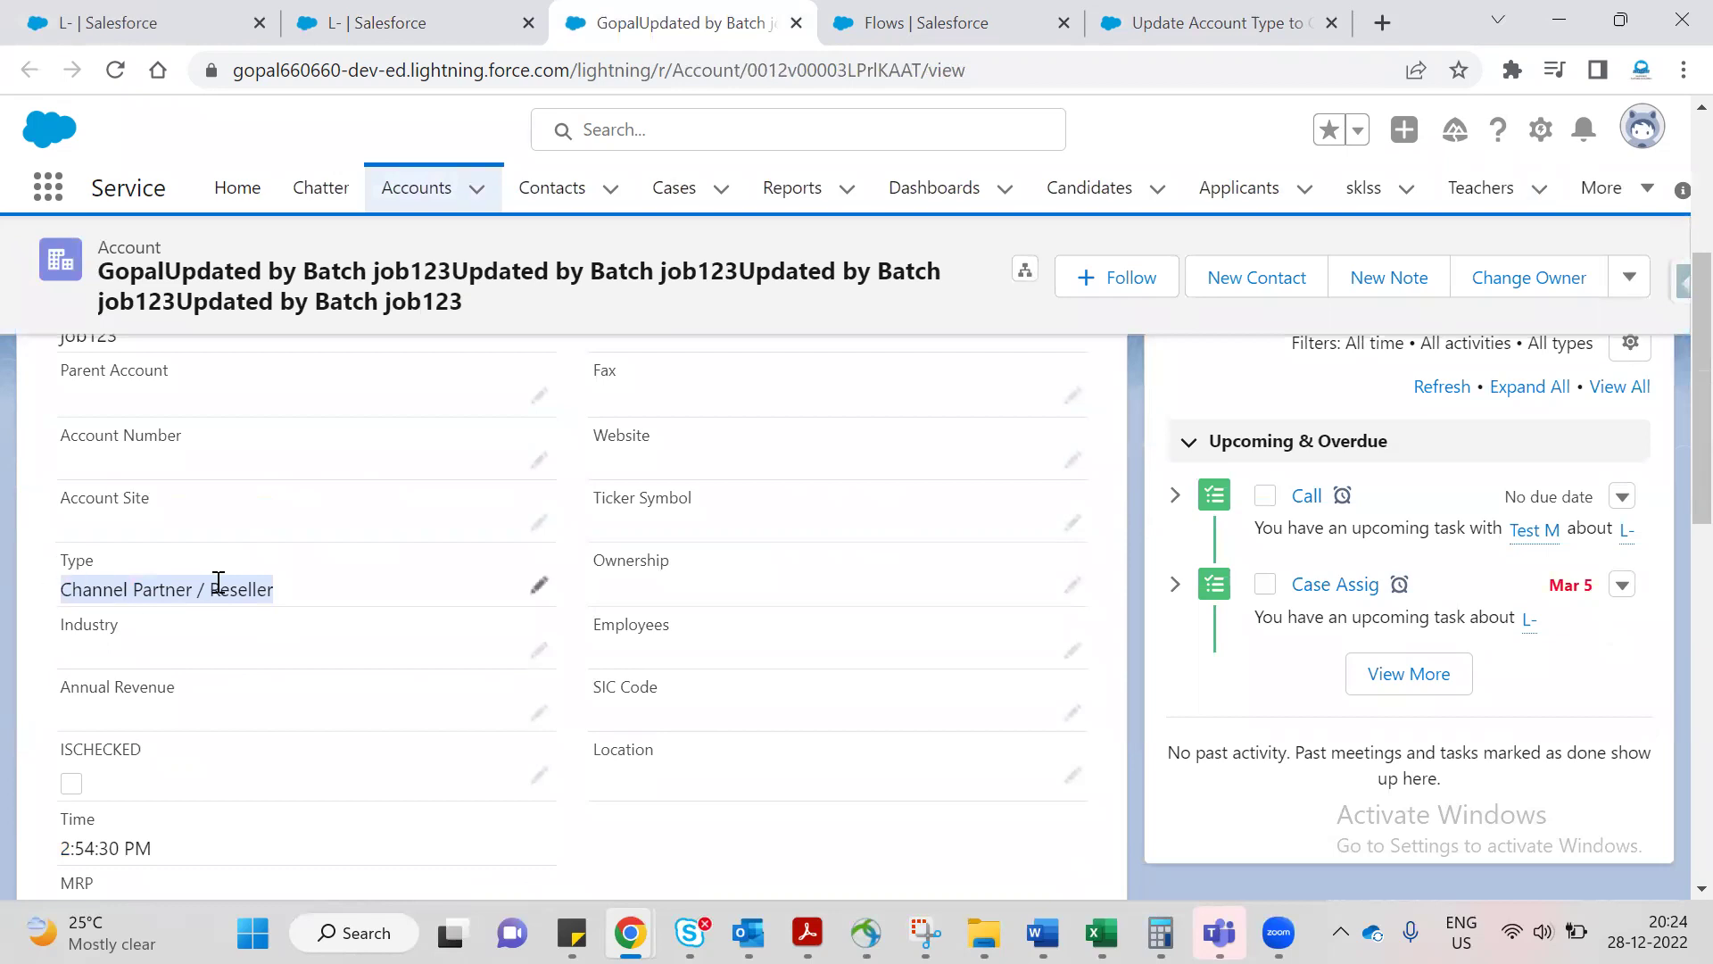
Close the L- opportunity as Closed Won, leaving Delivery/Installation Status at --None--.
left_click(433, 30)
scroll(1126, 643, "up", 5)
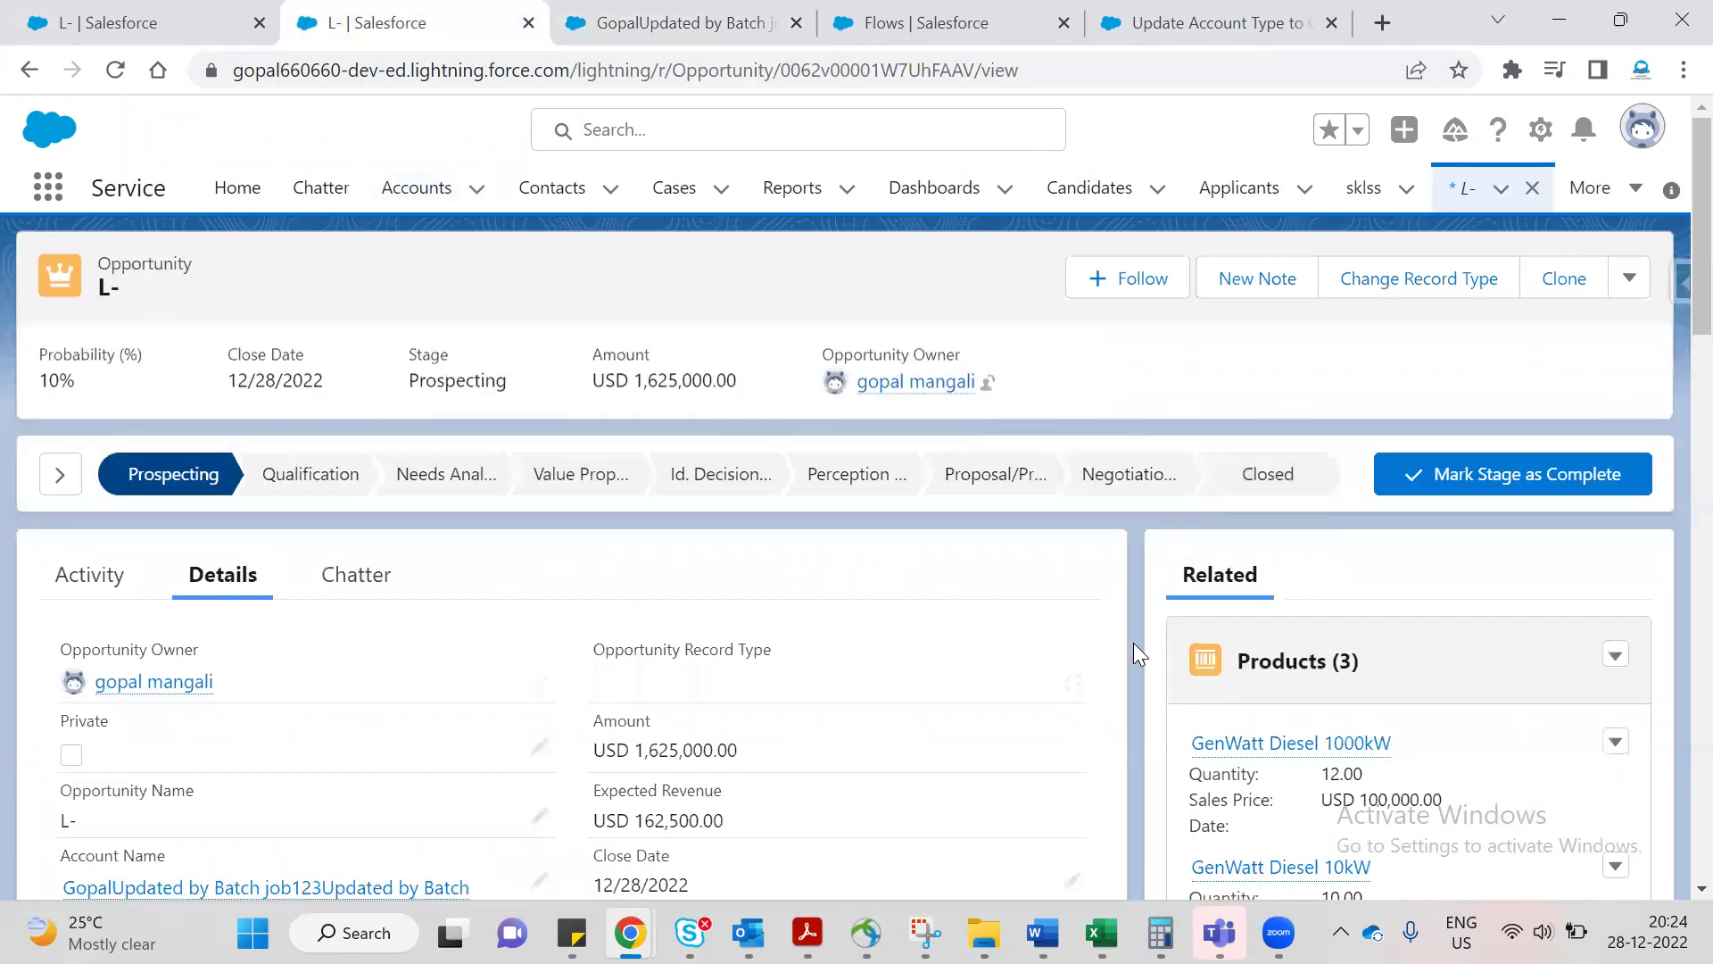
left_click(1242, 490)
left_click(1531, 494)
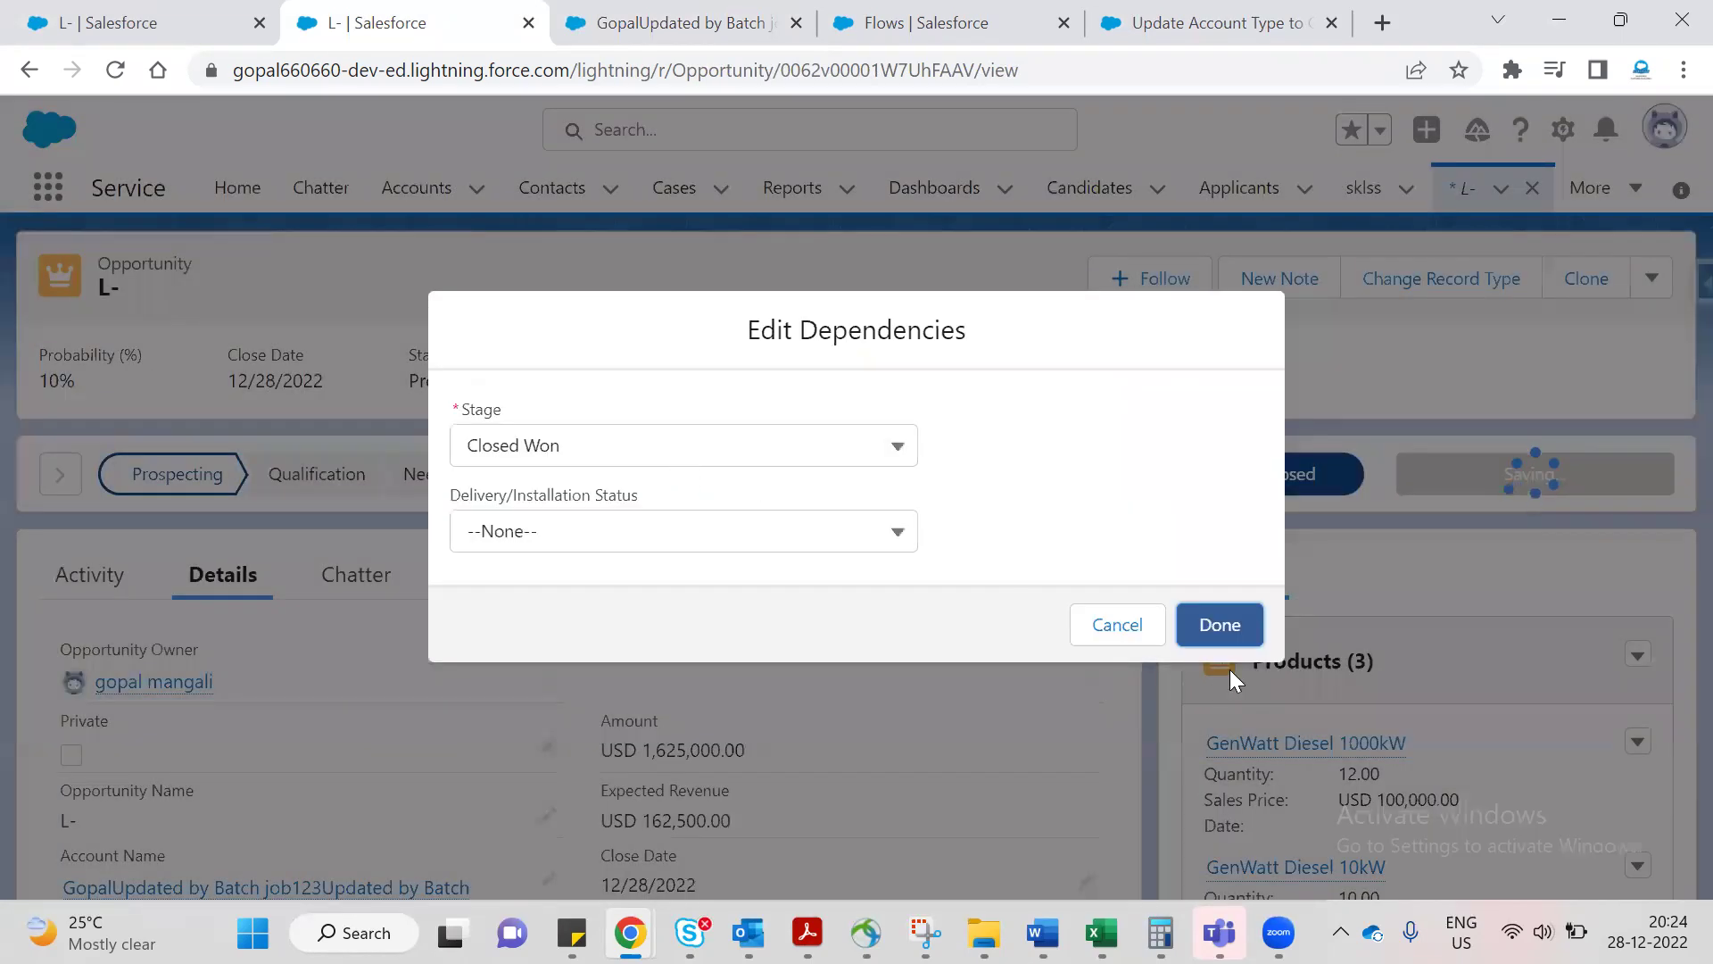
left_click(1224, 634)
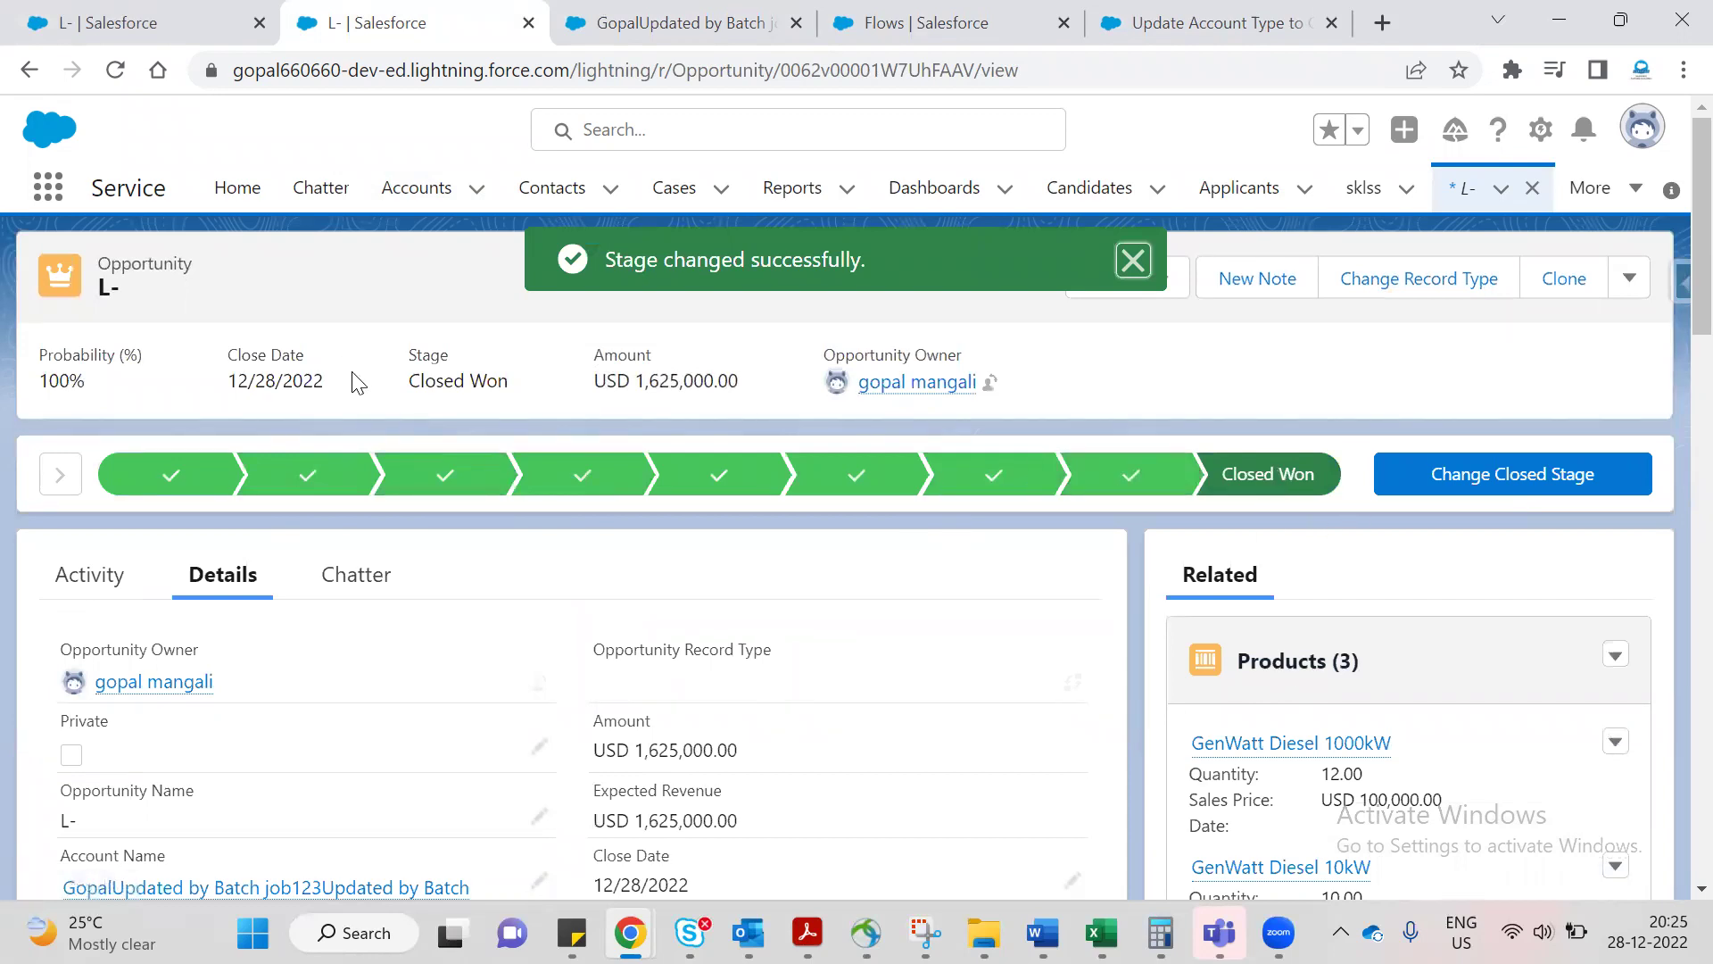
Preview the linked account from the opportunity, reload the account page and examine the Type field in its details.
scroll(355, 382, "down", 3)
mouse_move(222, 497)
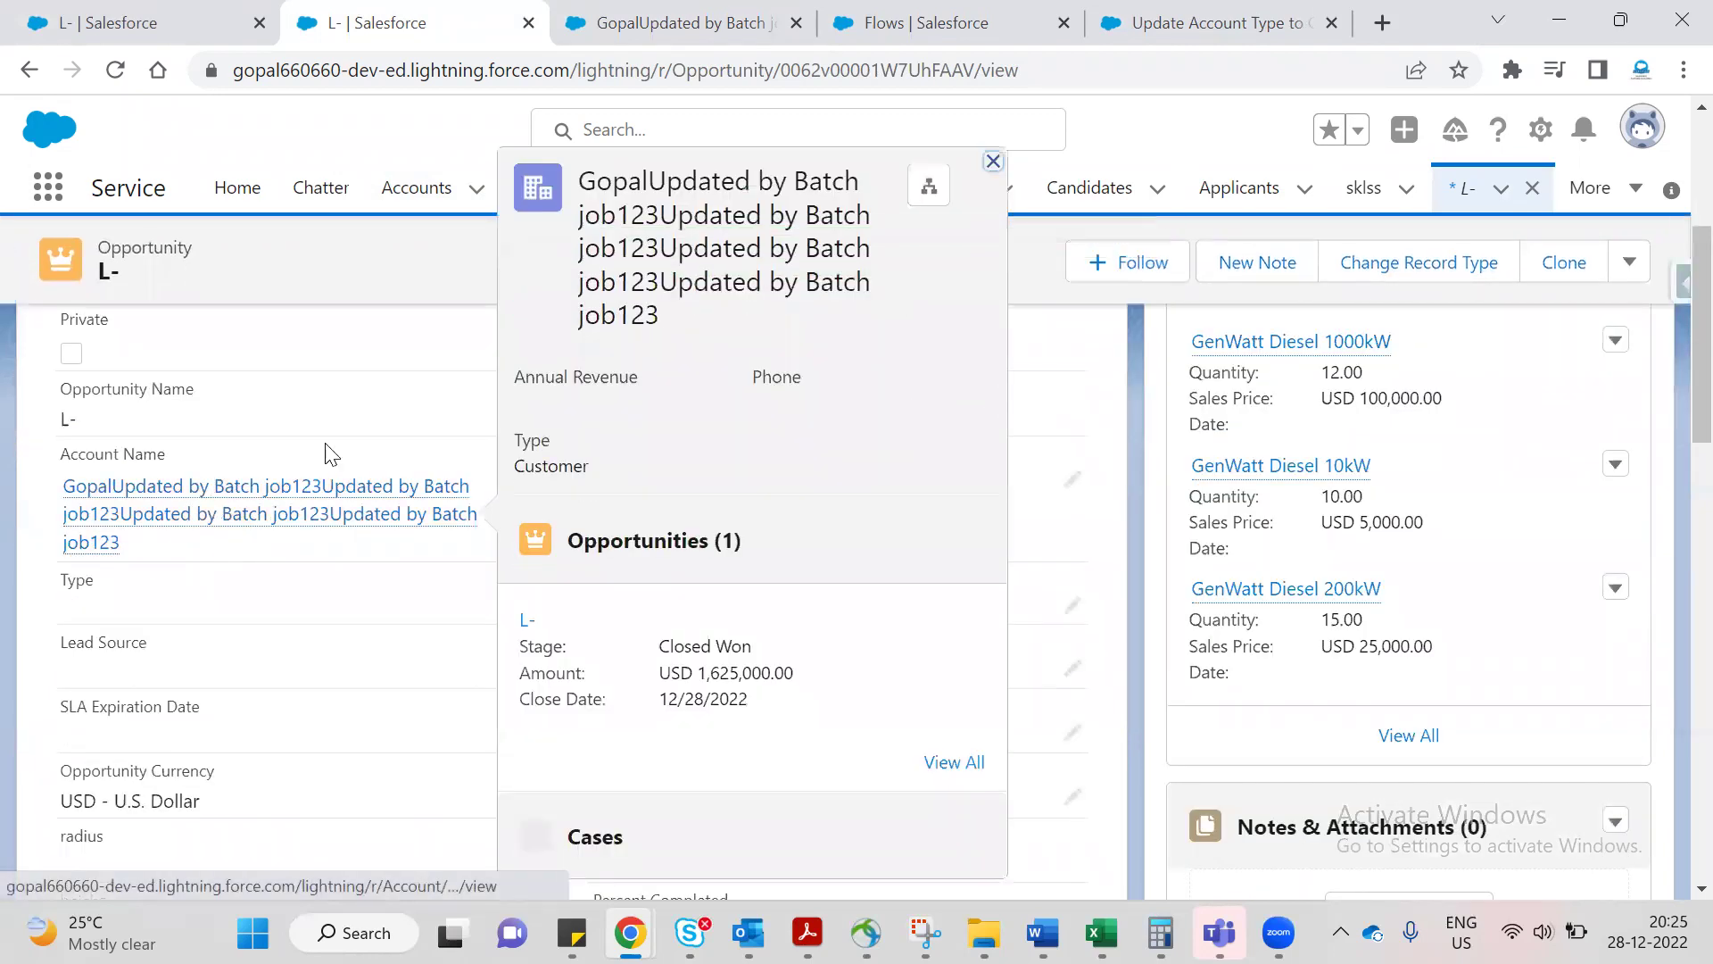
left_click(606, 32)
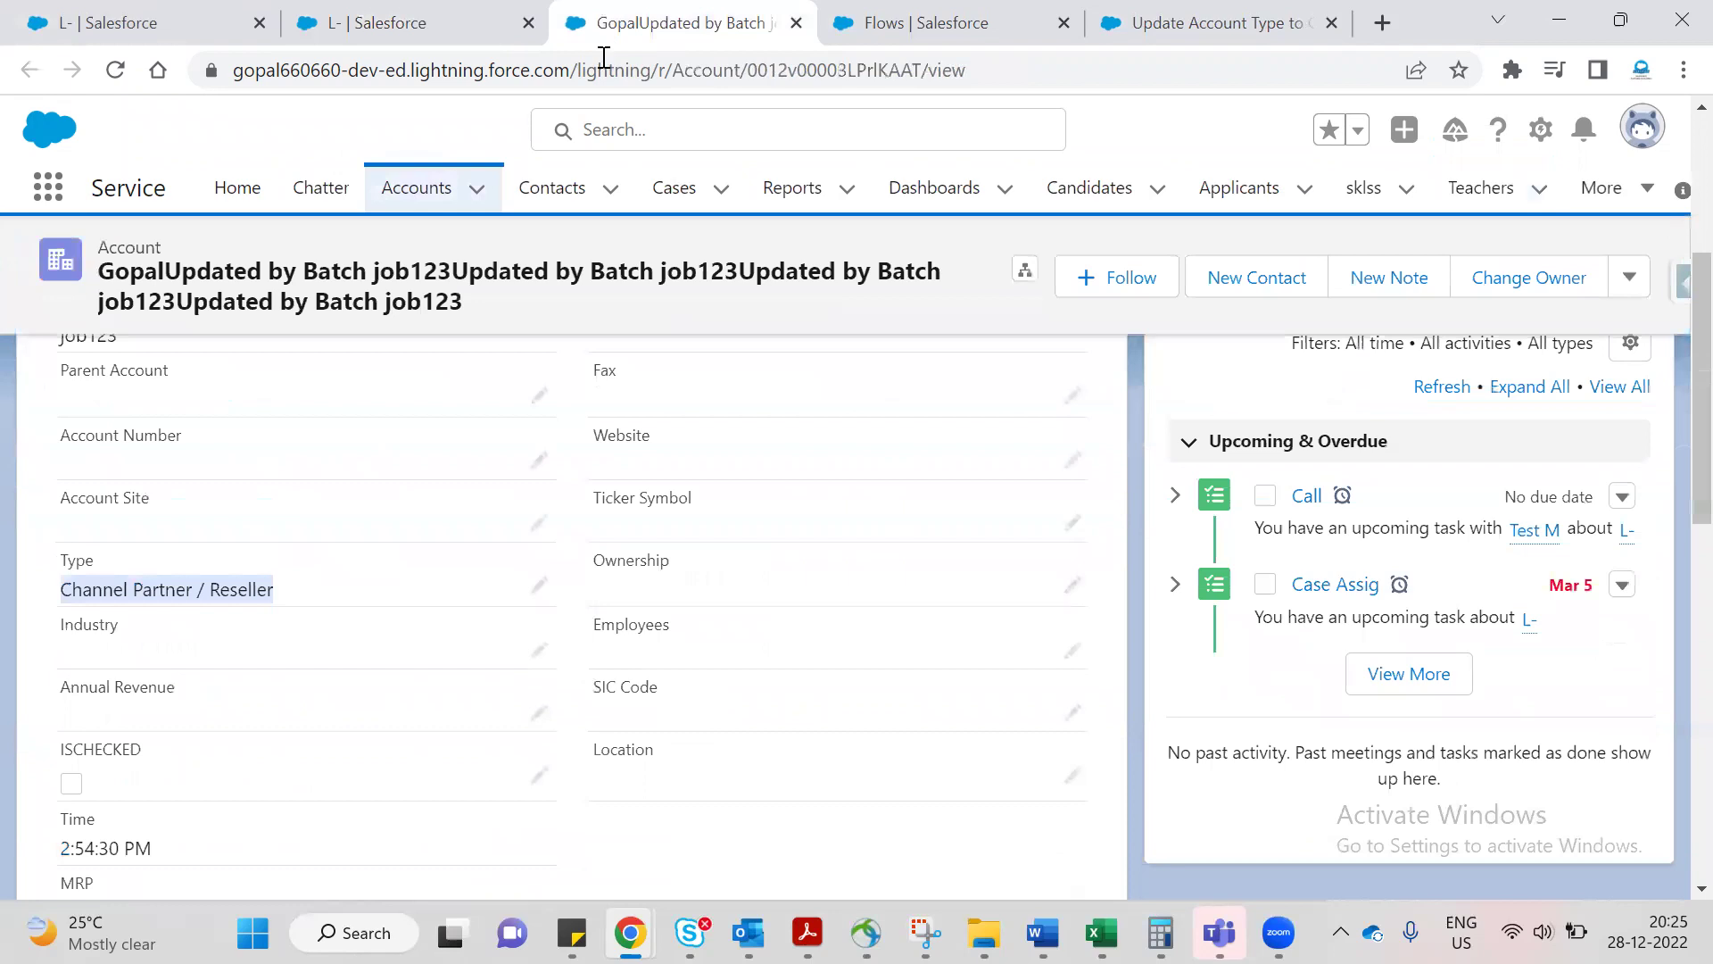
left_click(108, 76)
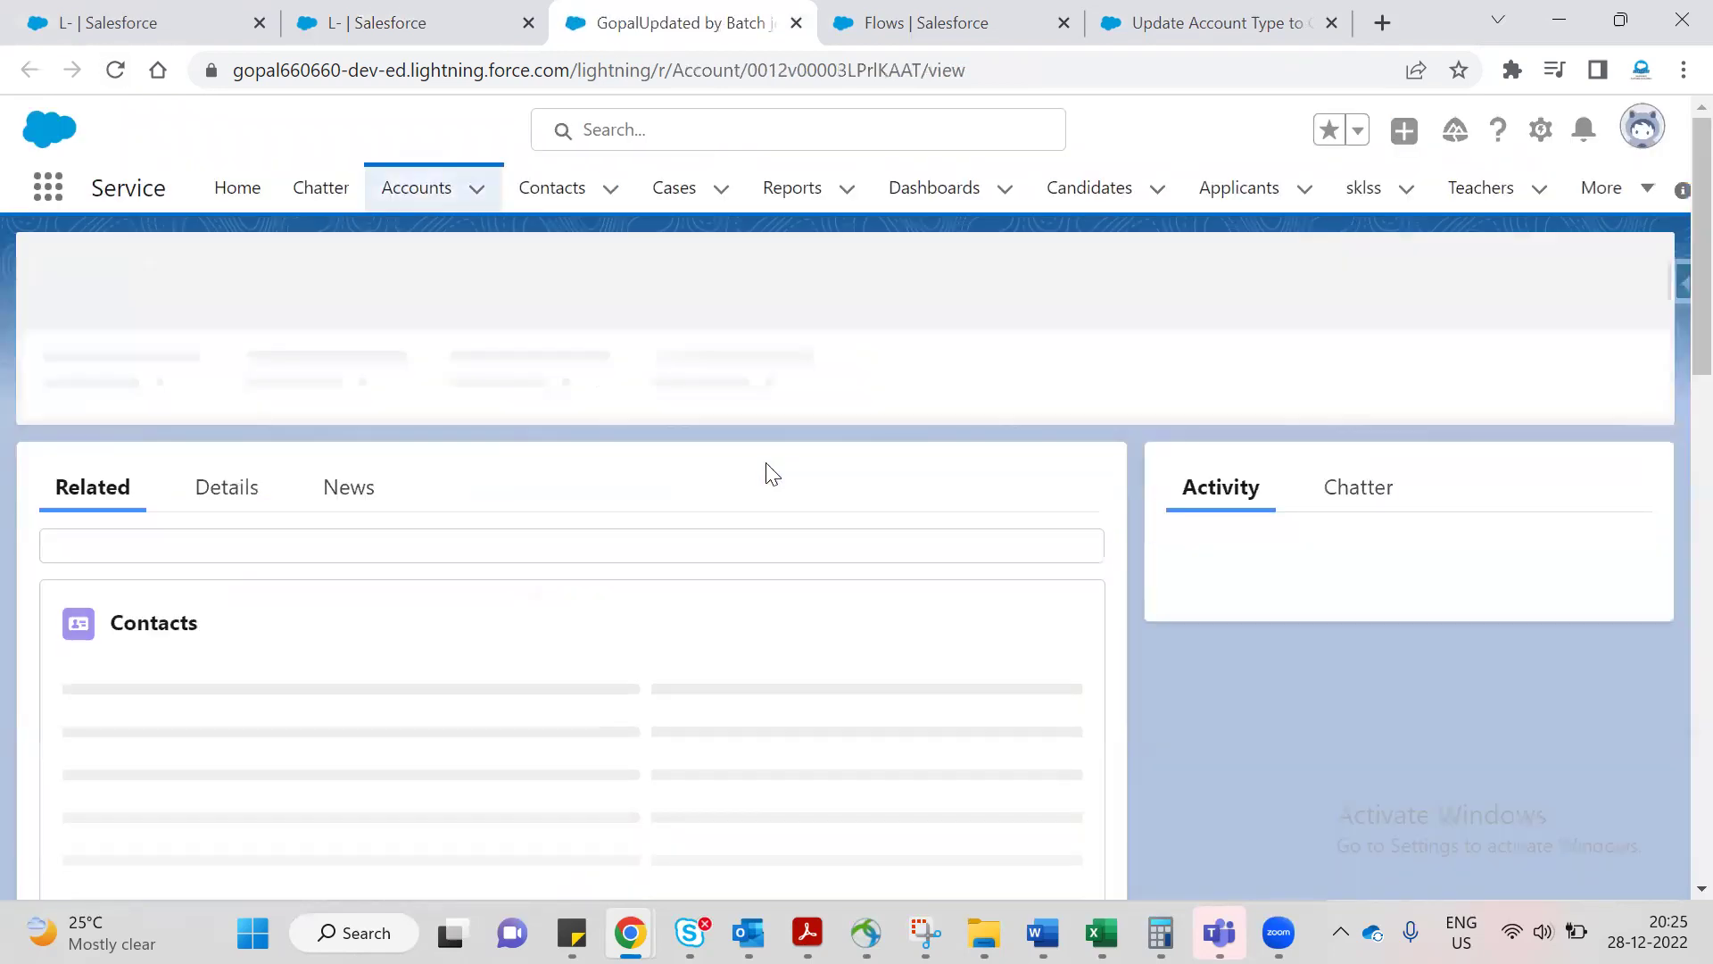
left_click(225, 489)
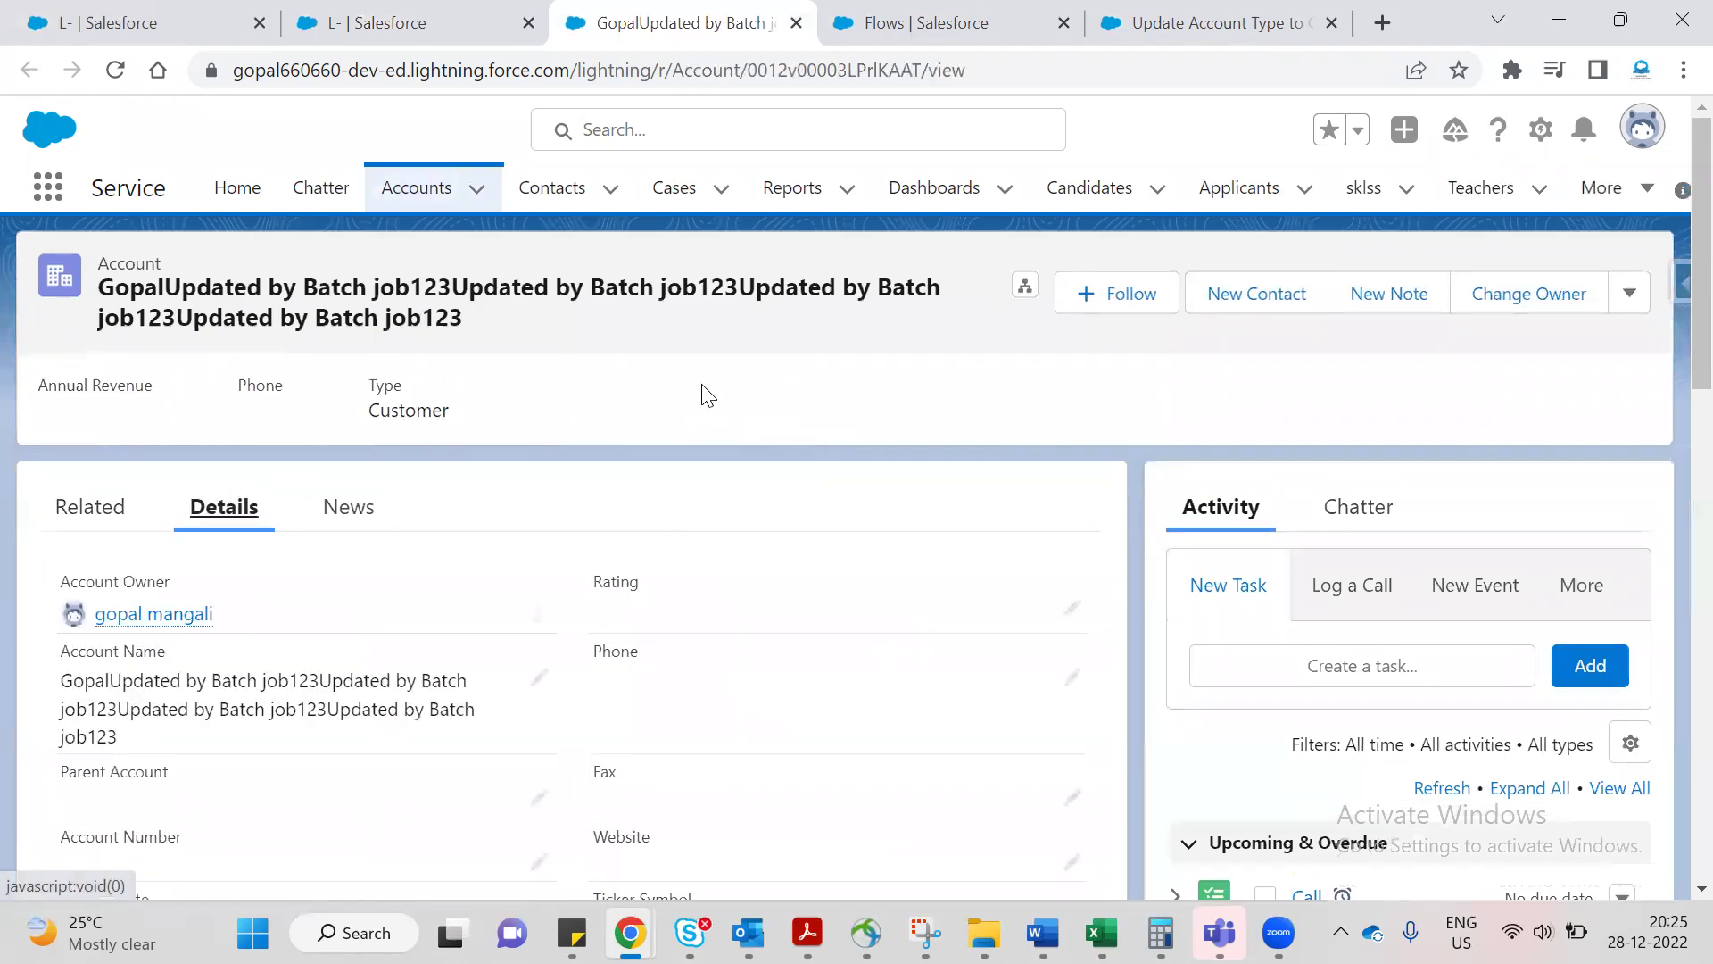
scroll(700, 410, "down", 6)
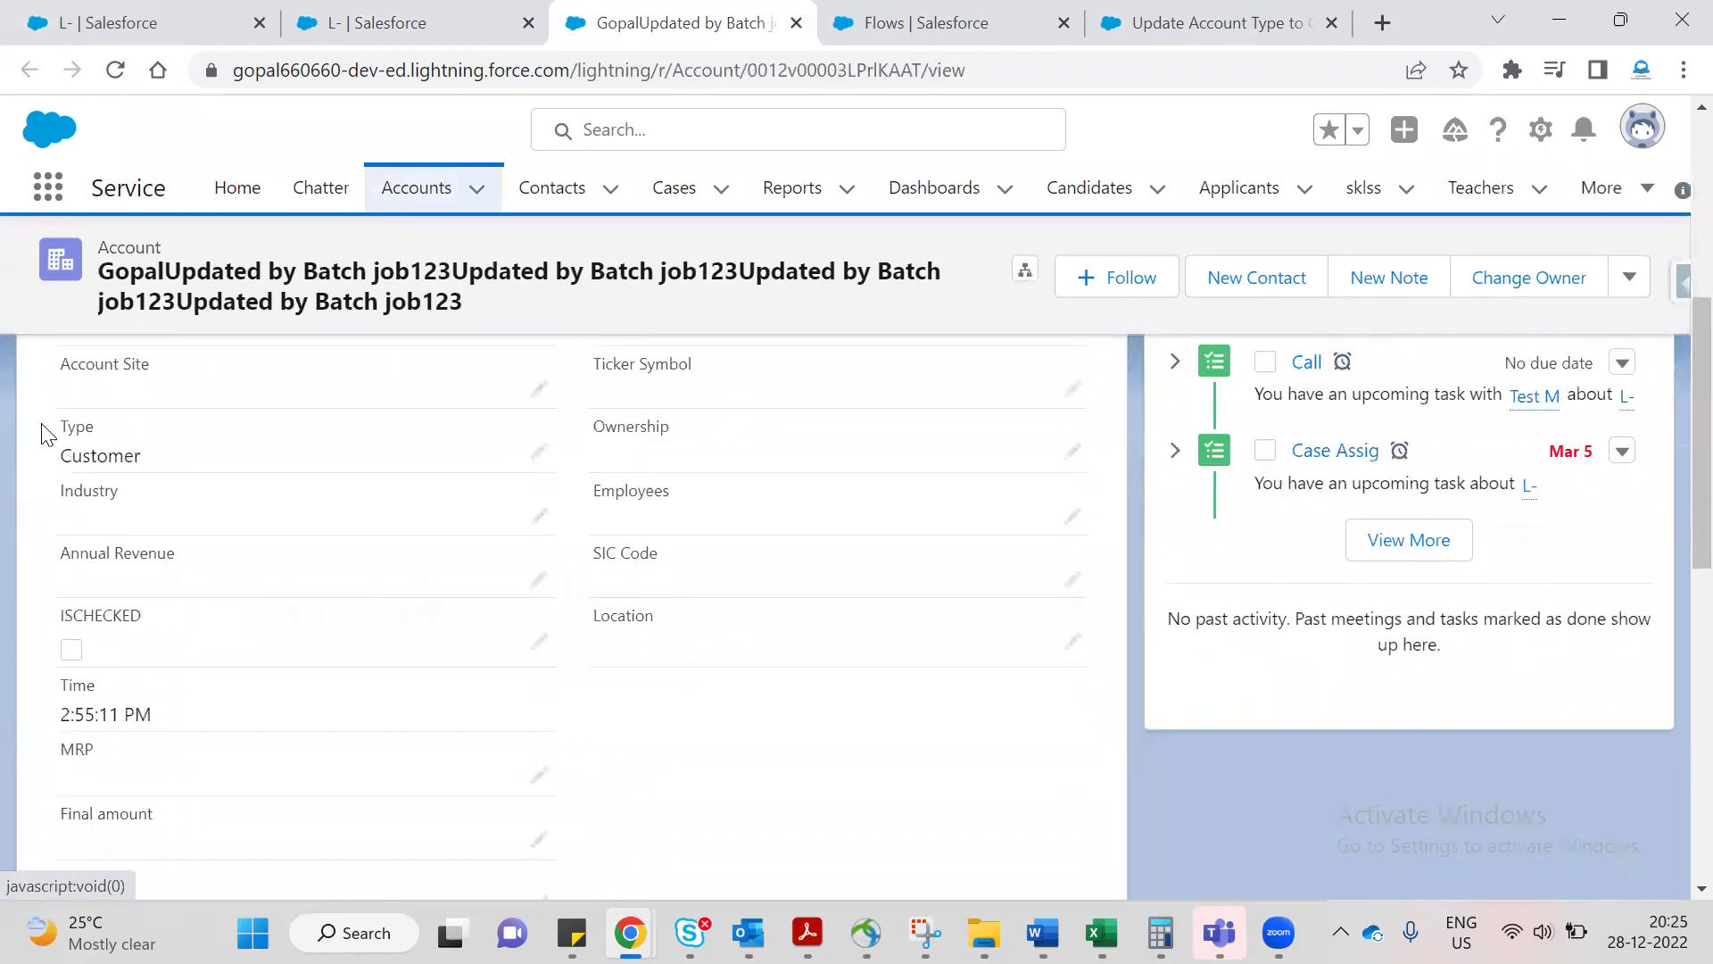
left_click_drag(30, 453, 160, 461)
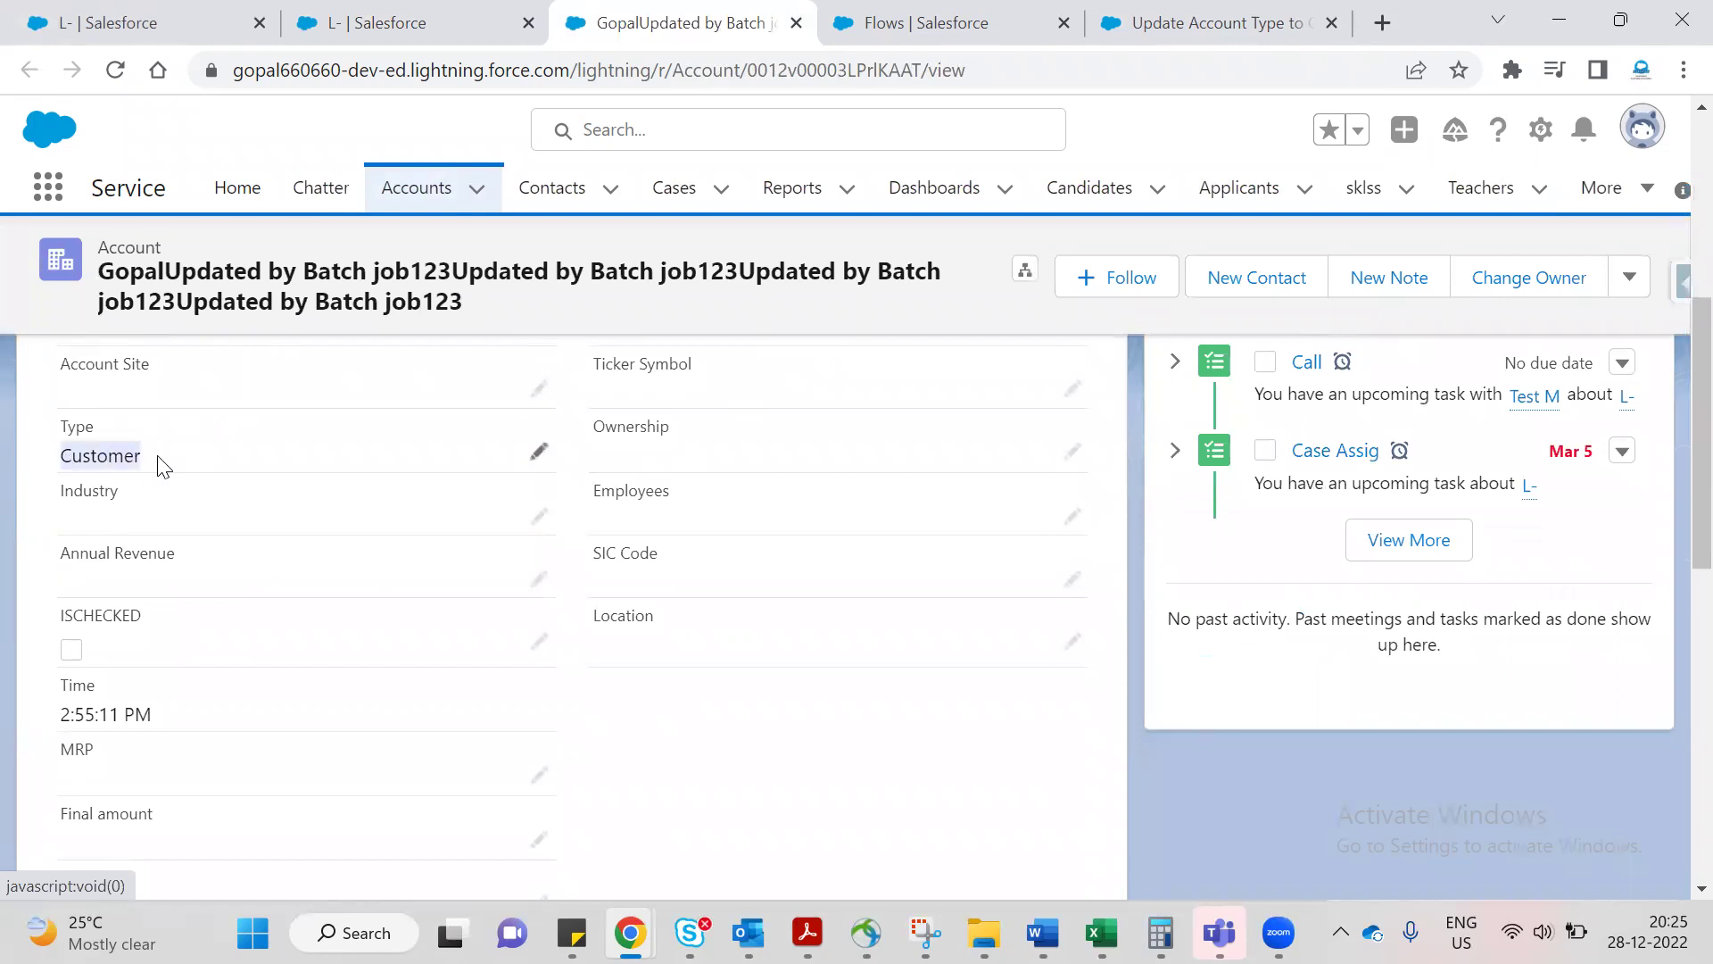
left_click_drag(56, 460, 173, 465)
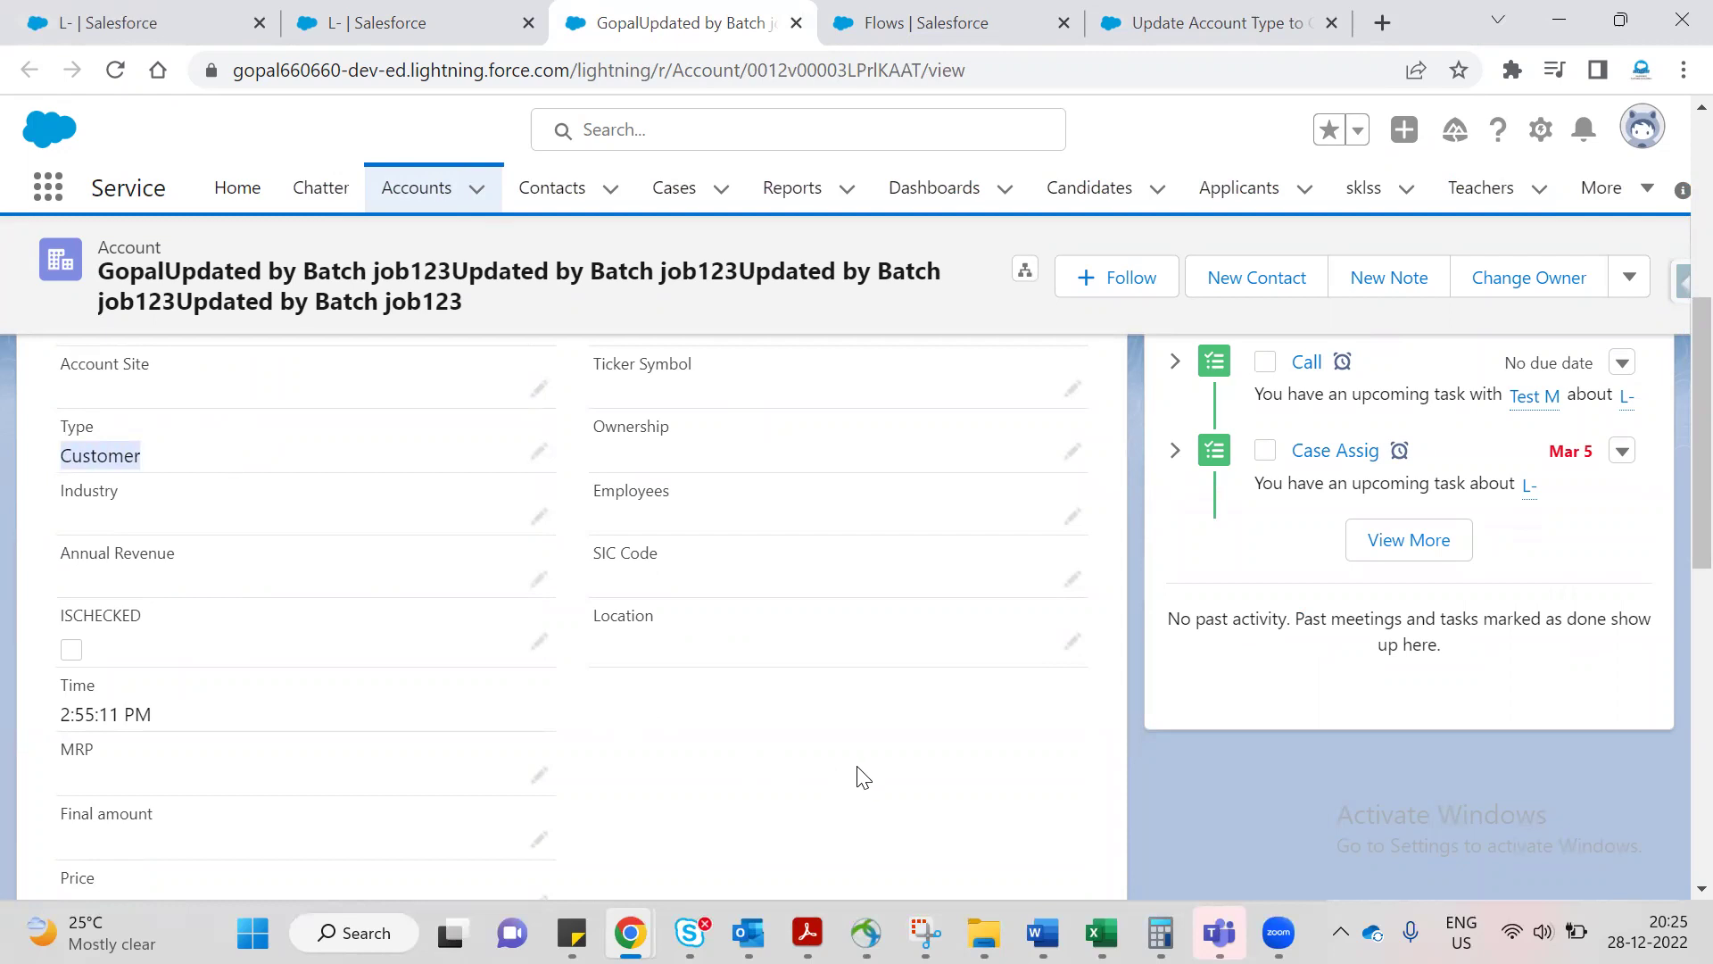
Switch to Requirement.docx in Word and read Condition 2 about not updating the type field.
mouse_move(1042, 932)
left_click(960, 838)
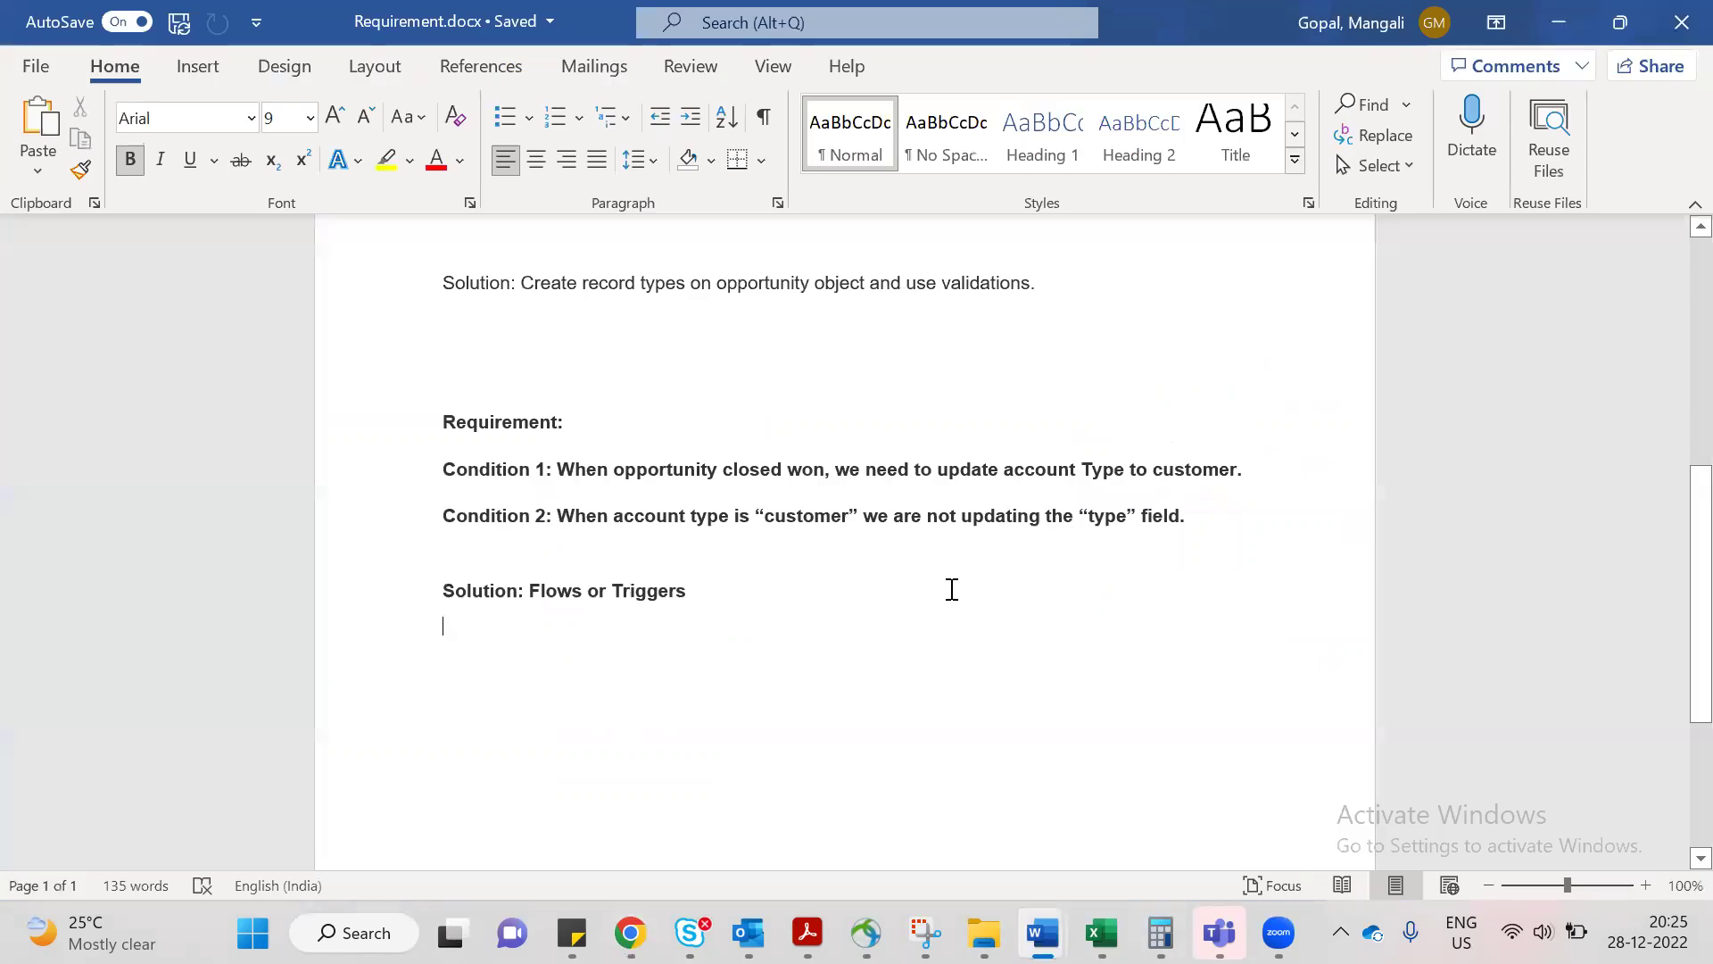
left_click_drag(1250, 473, 912, 516)
left_click(807, 562)
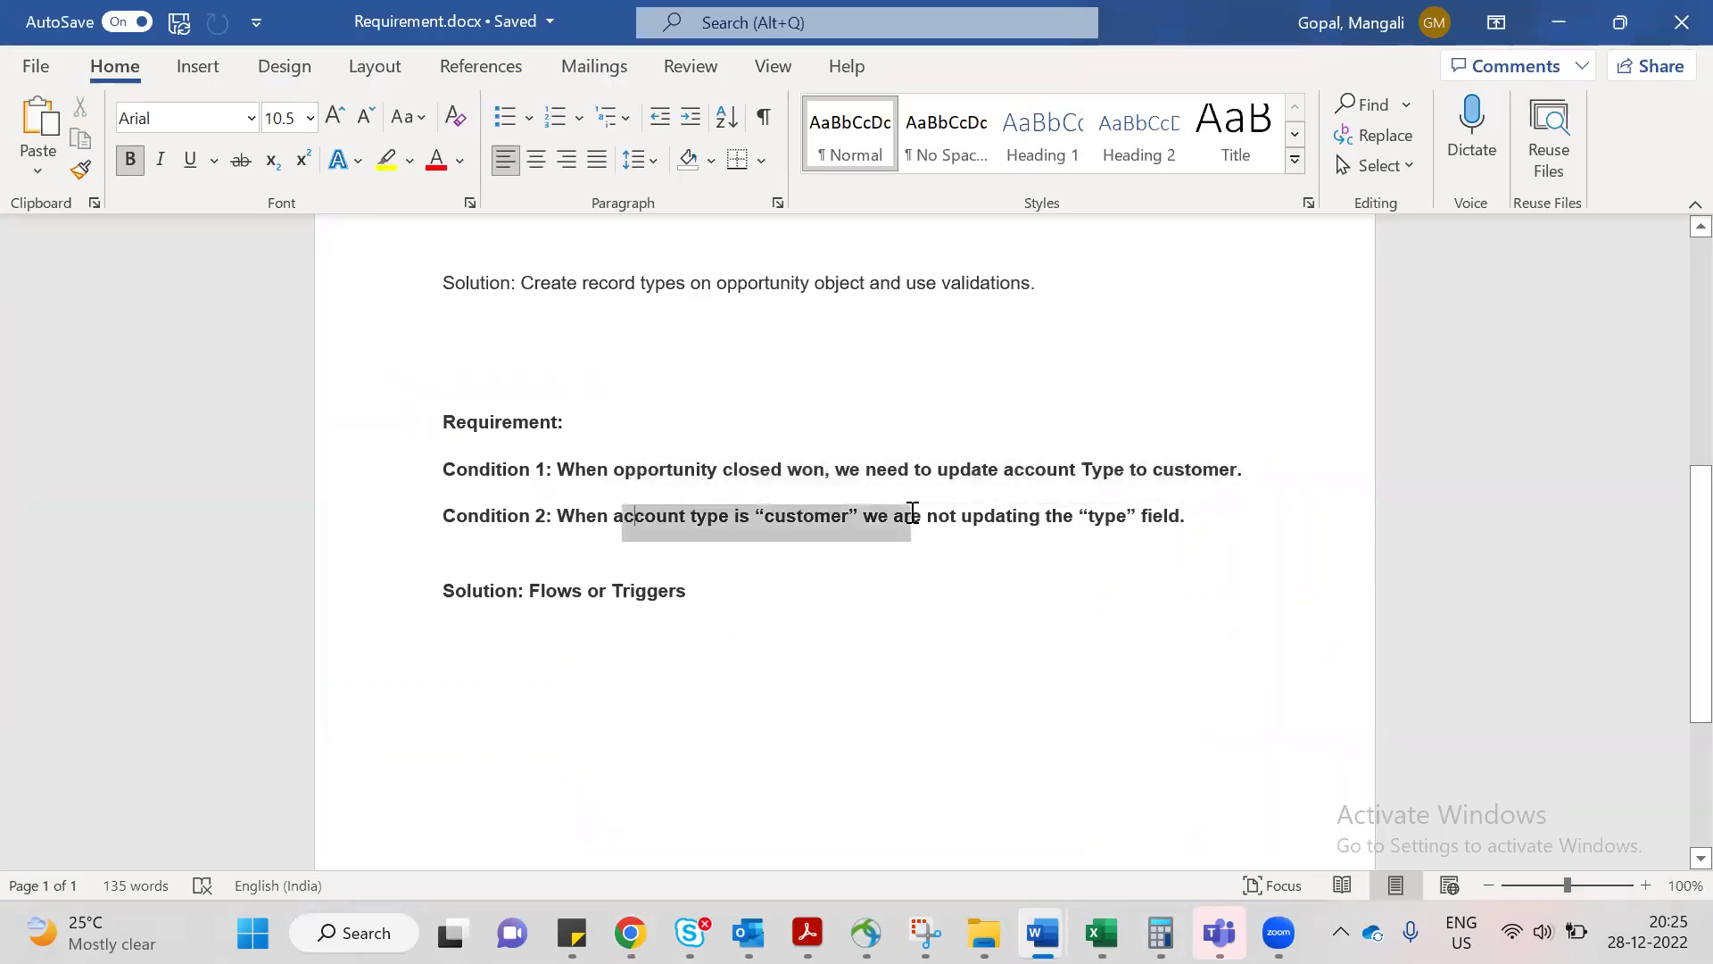
left_click(780, 520)
left_click_drag(743, 517, 1133, 522)
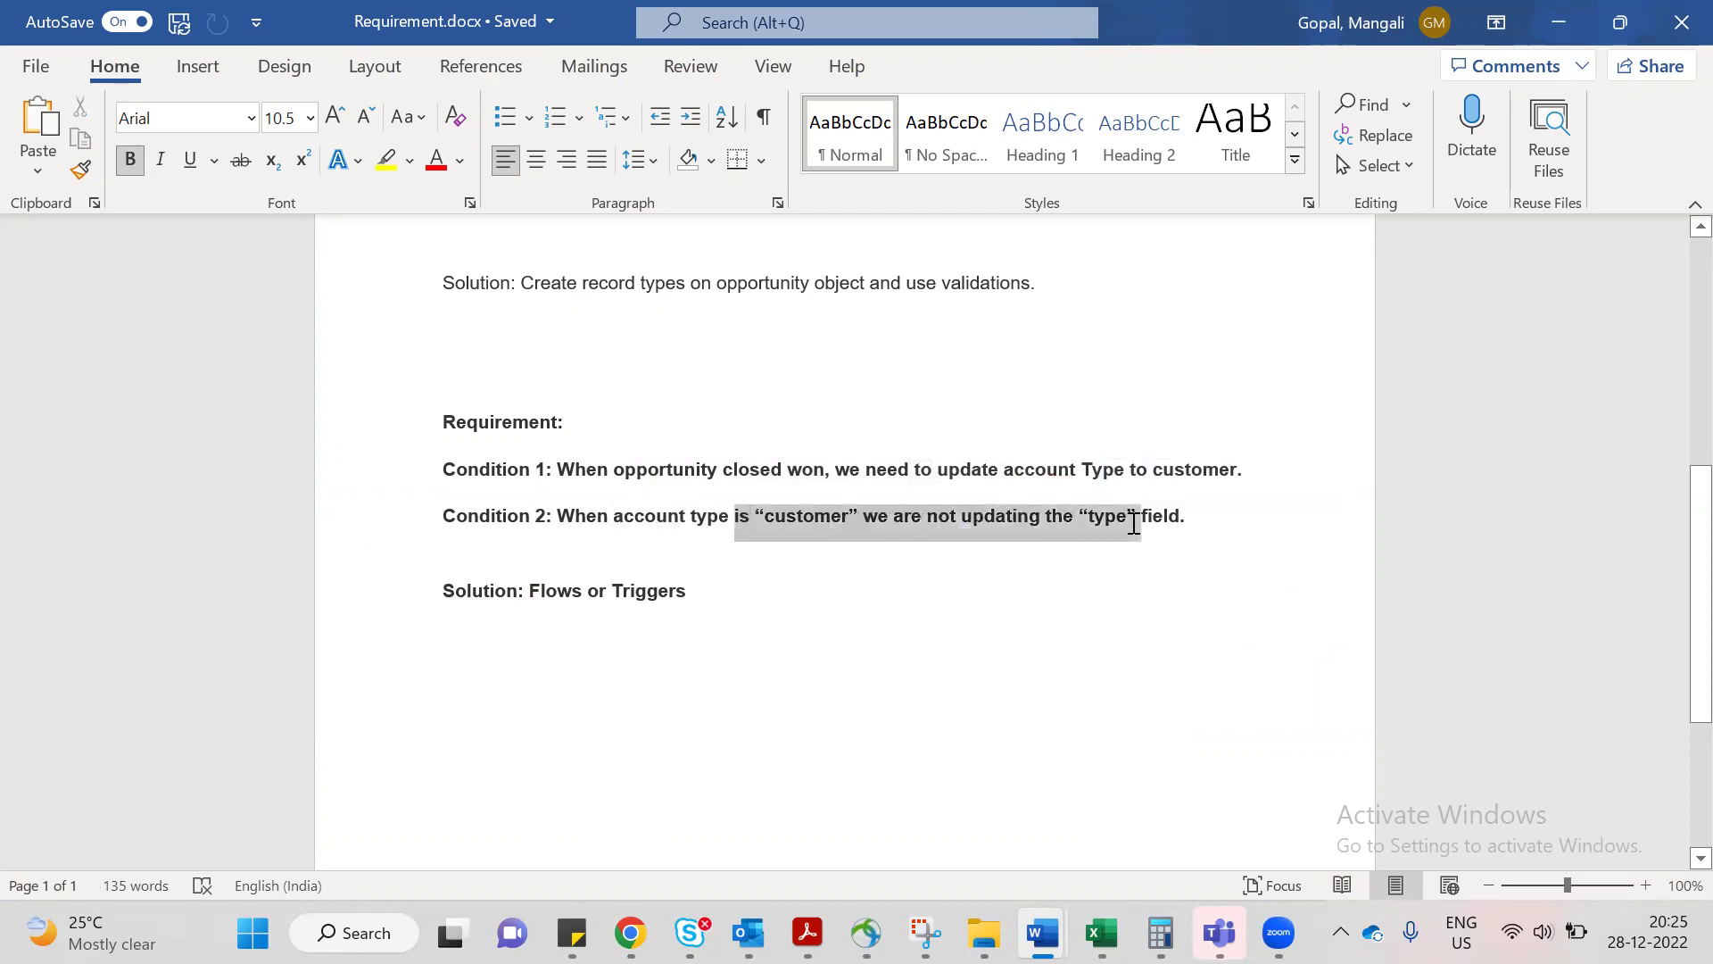
left_click(1018, 588)
Return to the account in Chrome, open its Type for editing and save the record with Customer kept.
key("alt+Tab")
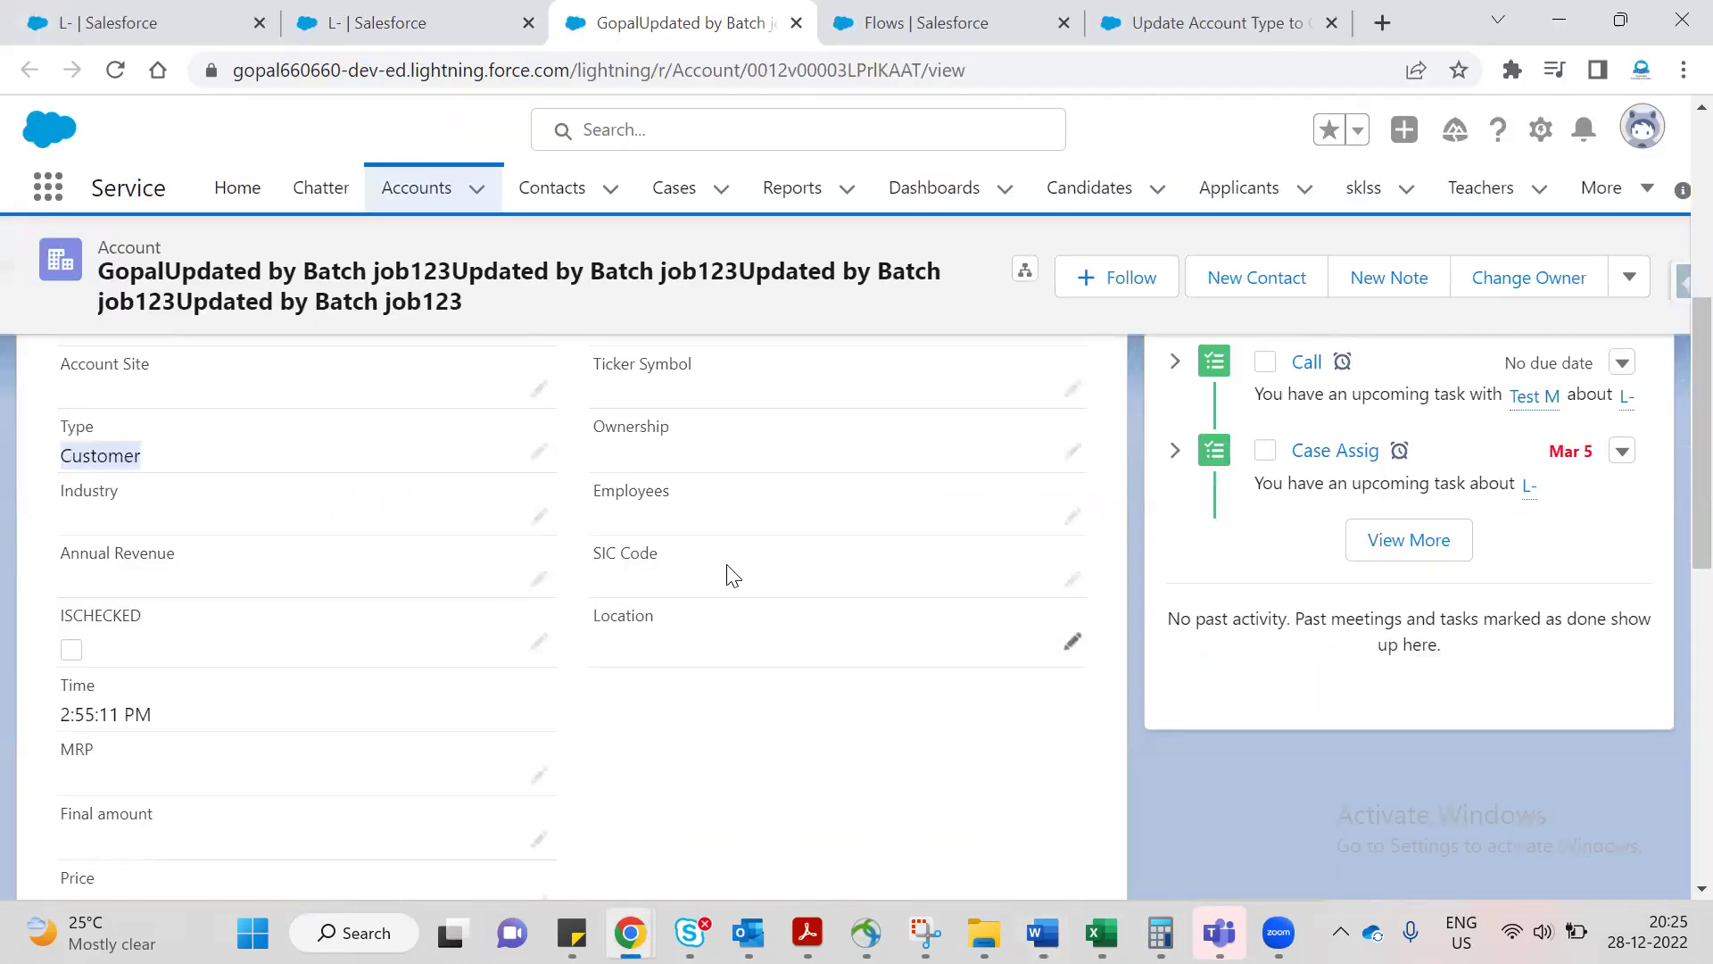
left_click(540, 453)
left_click(207, 533)
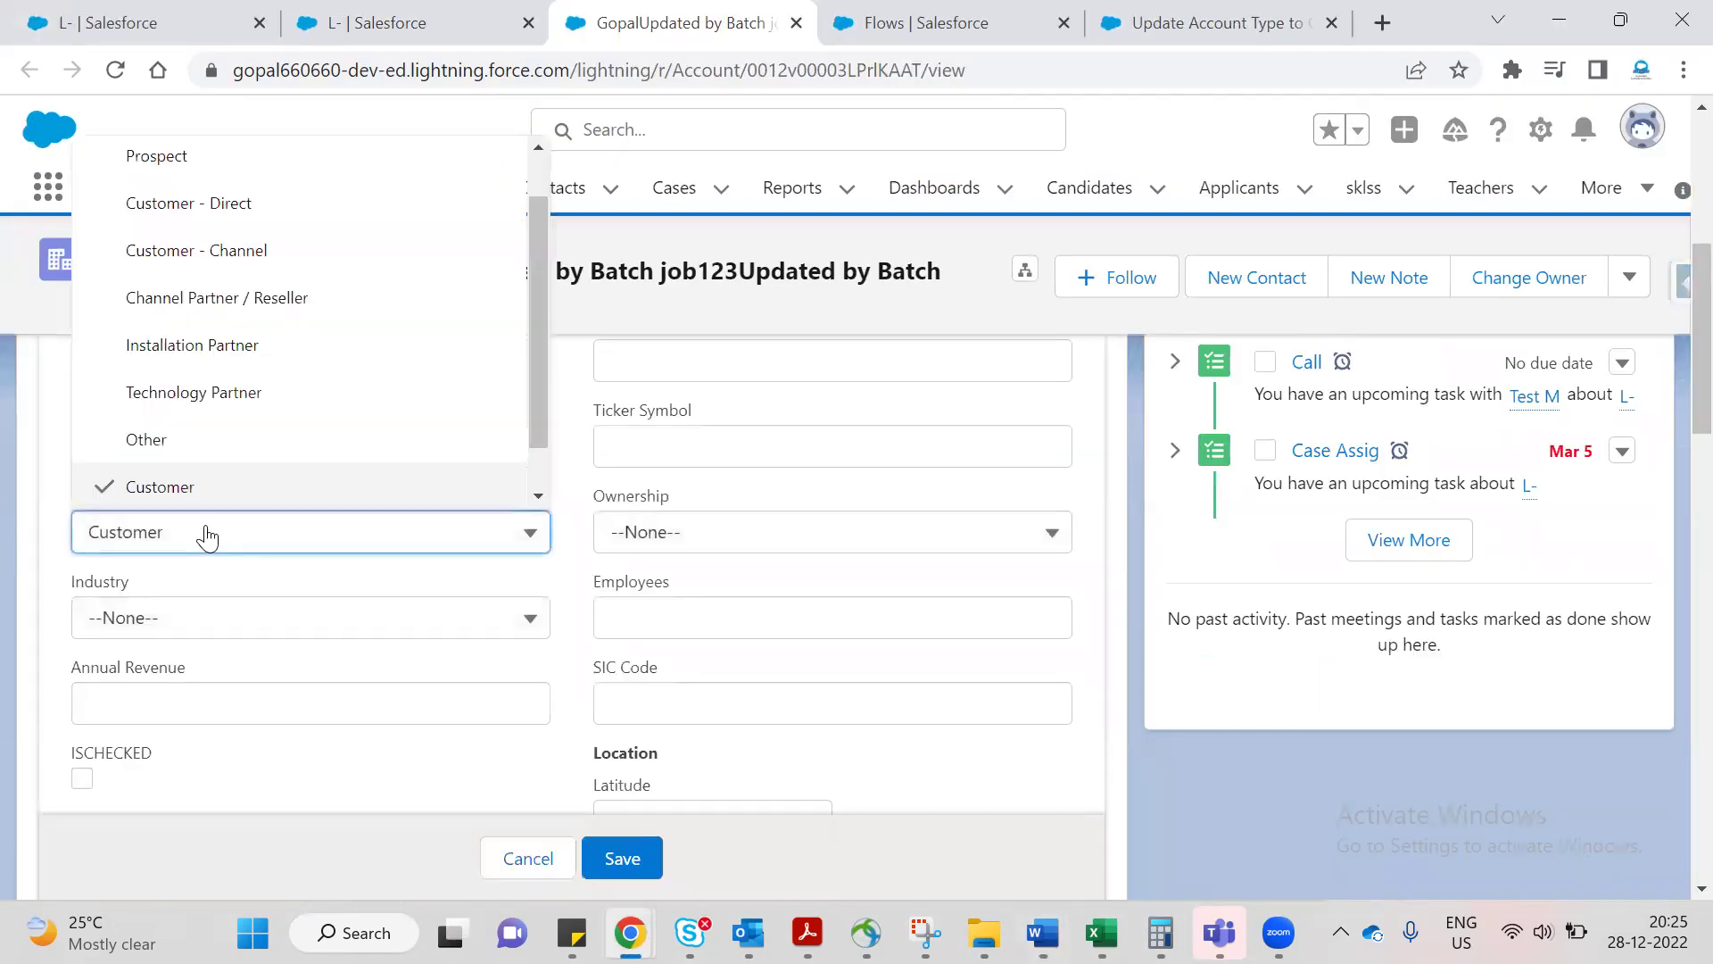
left_click(628, 855)
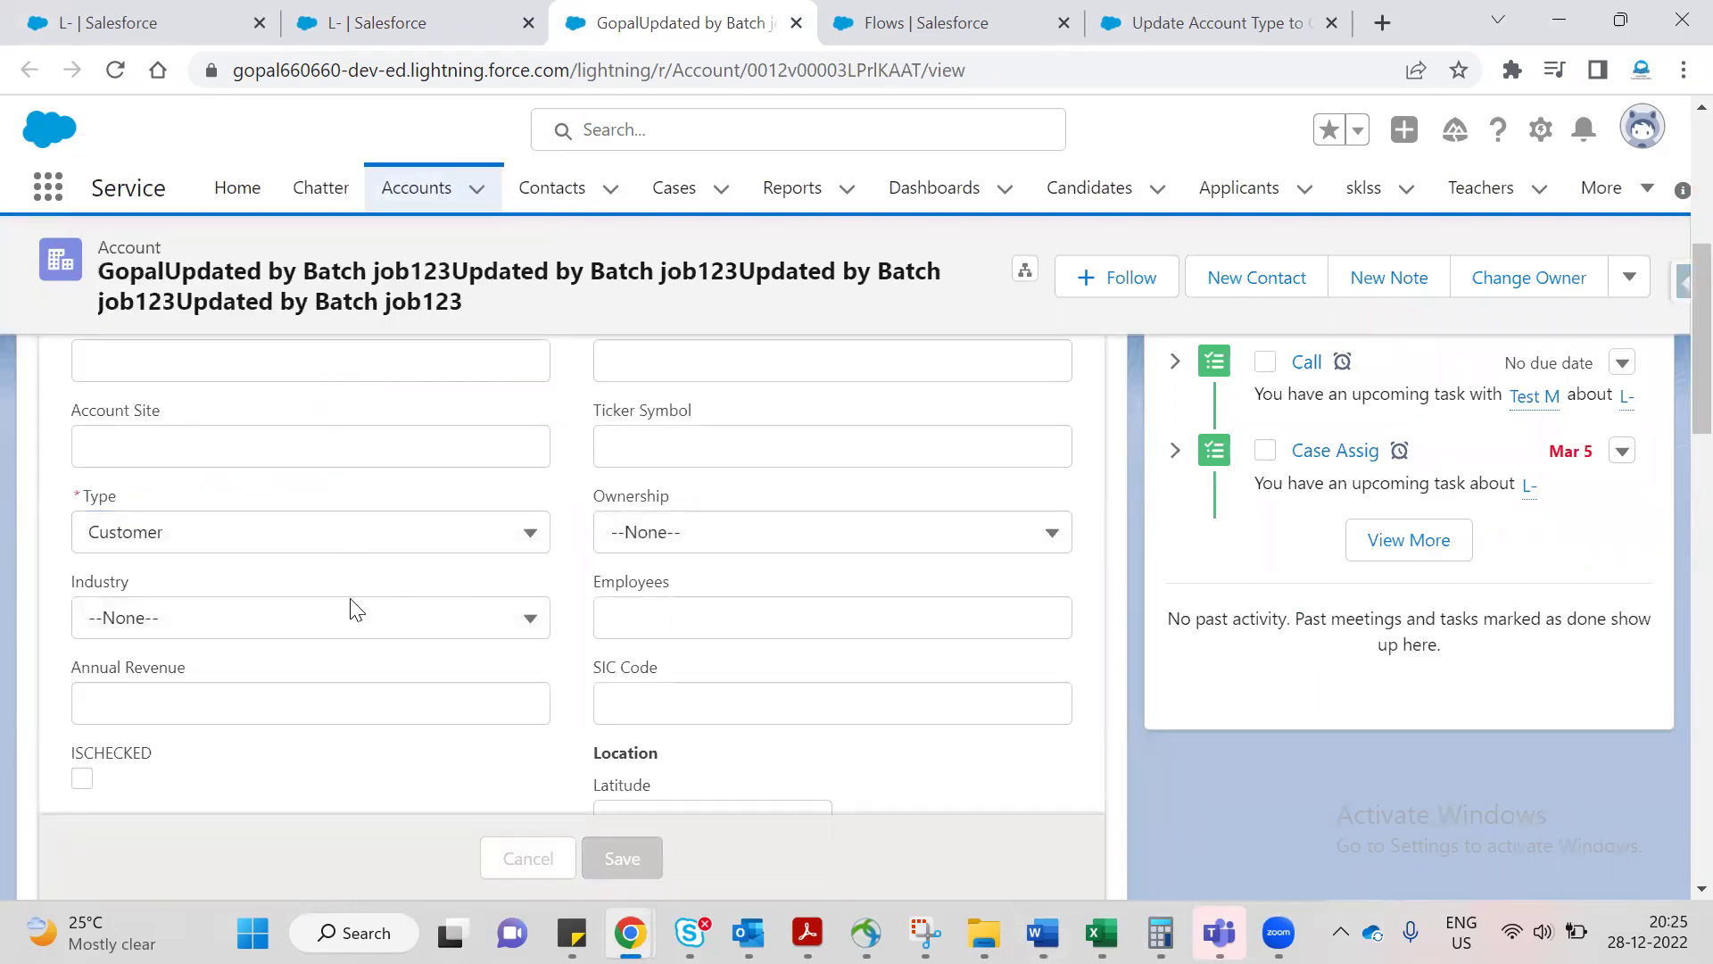
Set the L- opportunity's stage back to Prospecting and reload the record.
left_click(446, 36)
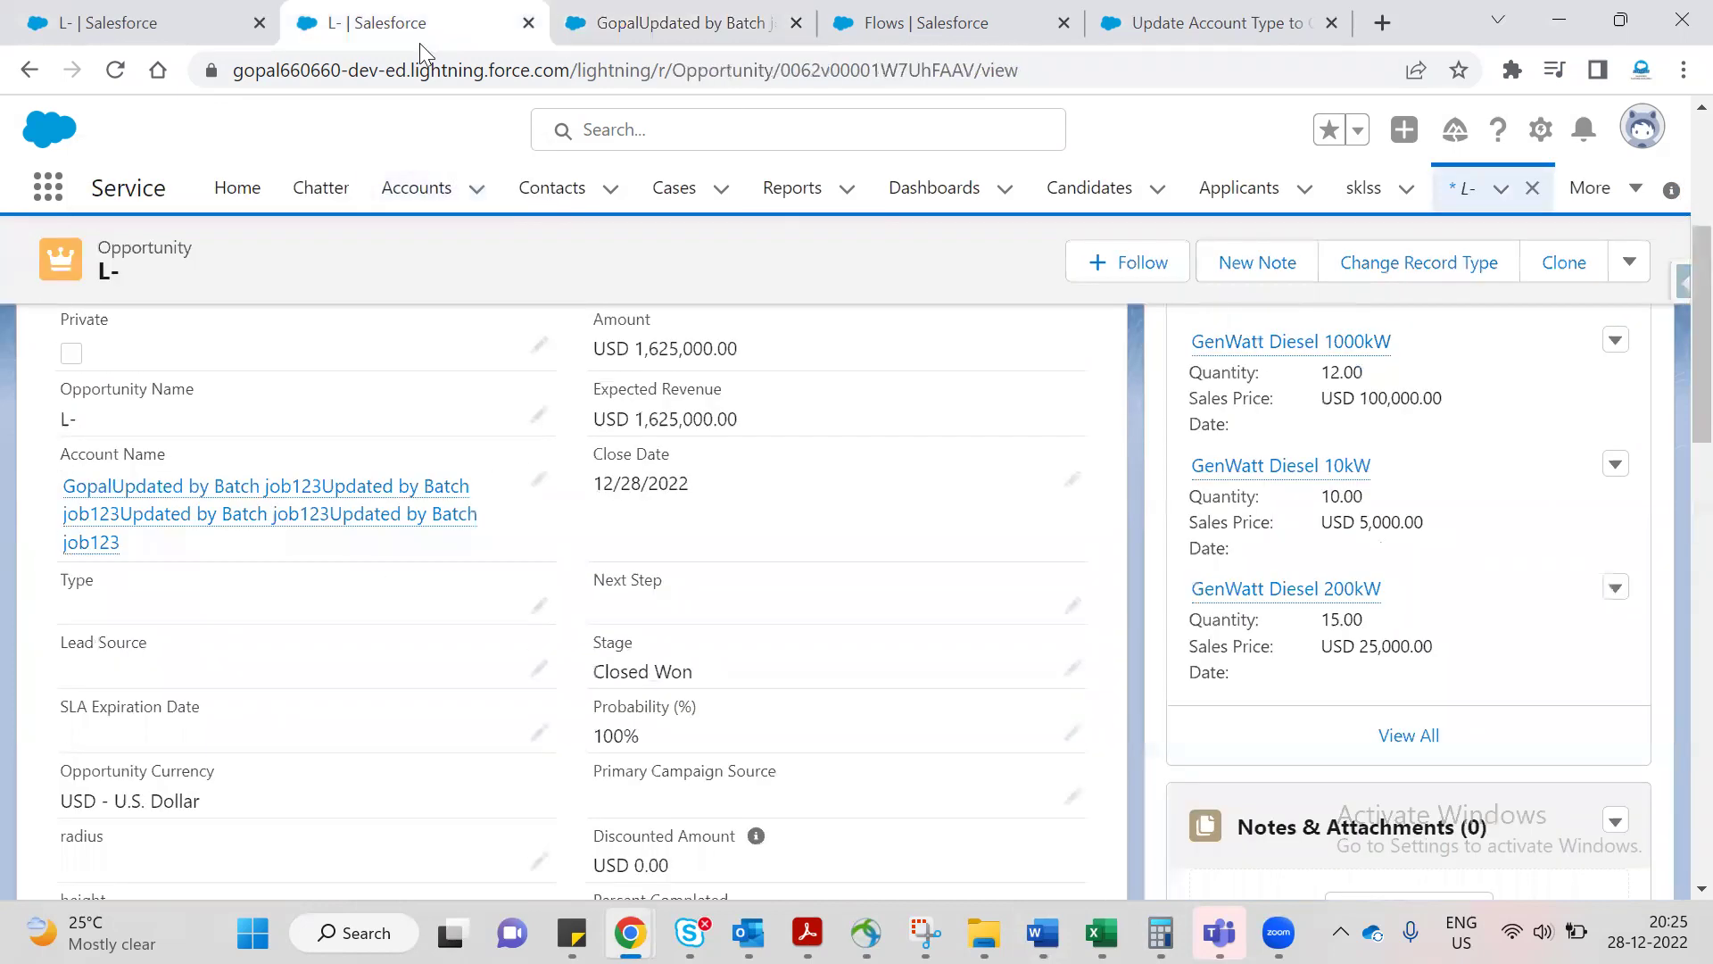
left_click(122, 69)
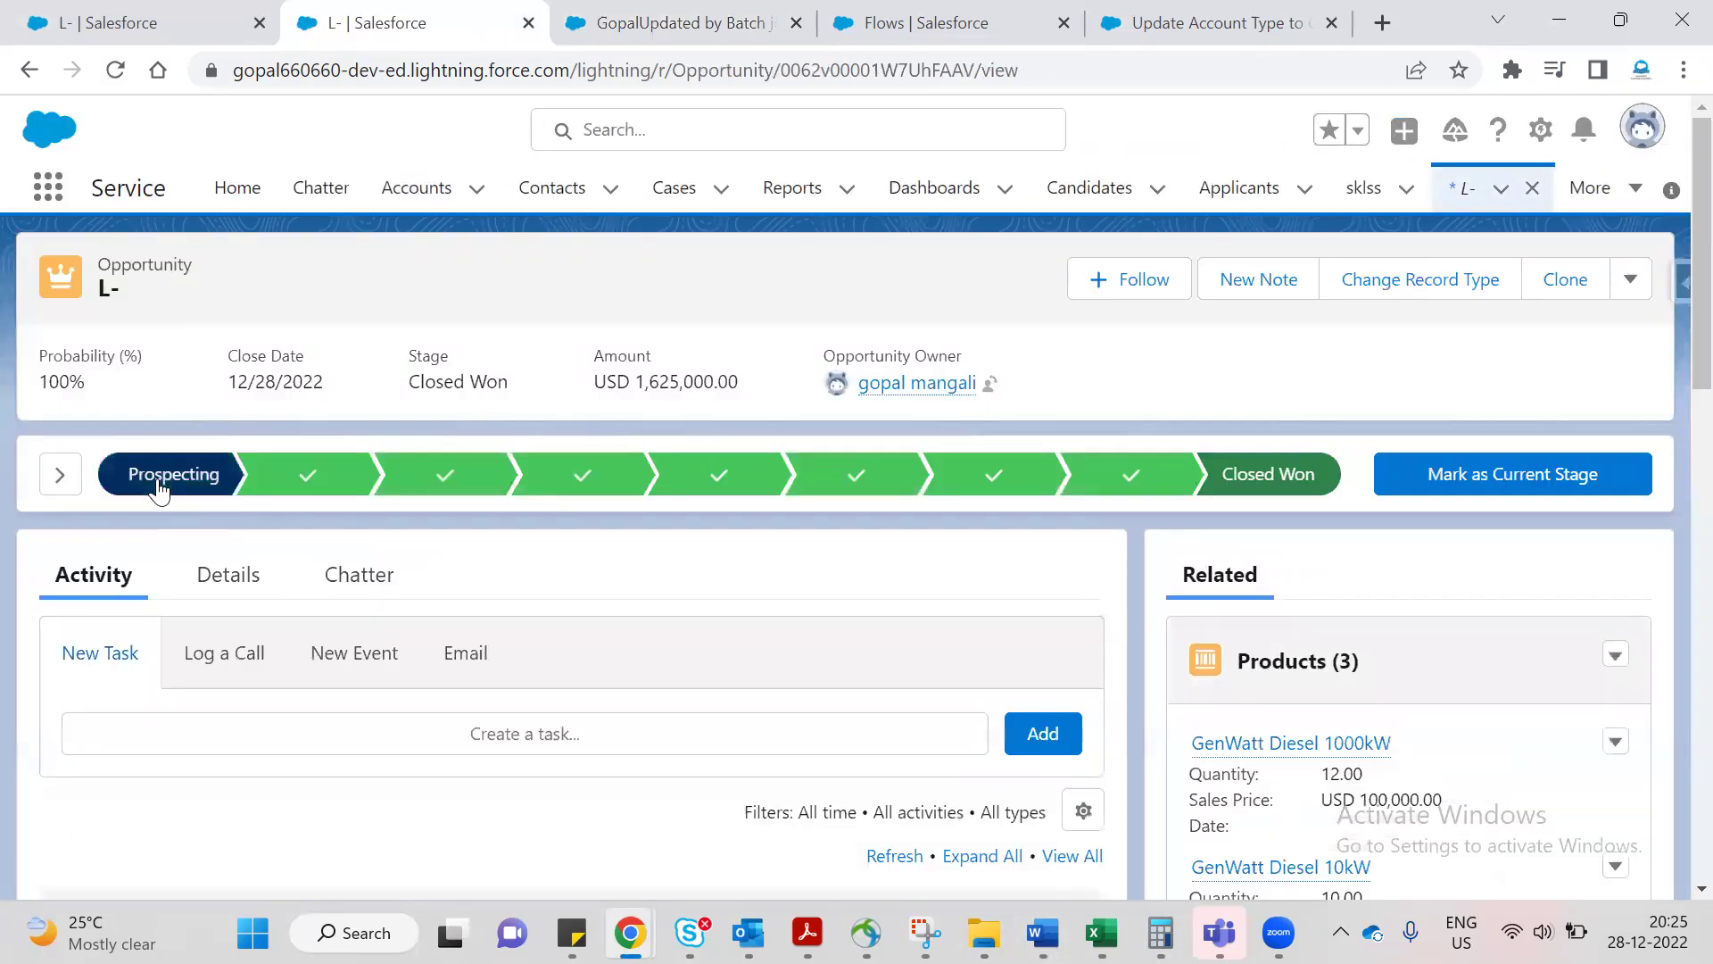
left_click(1516, 478)
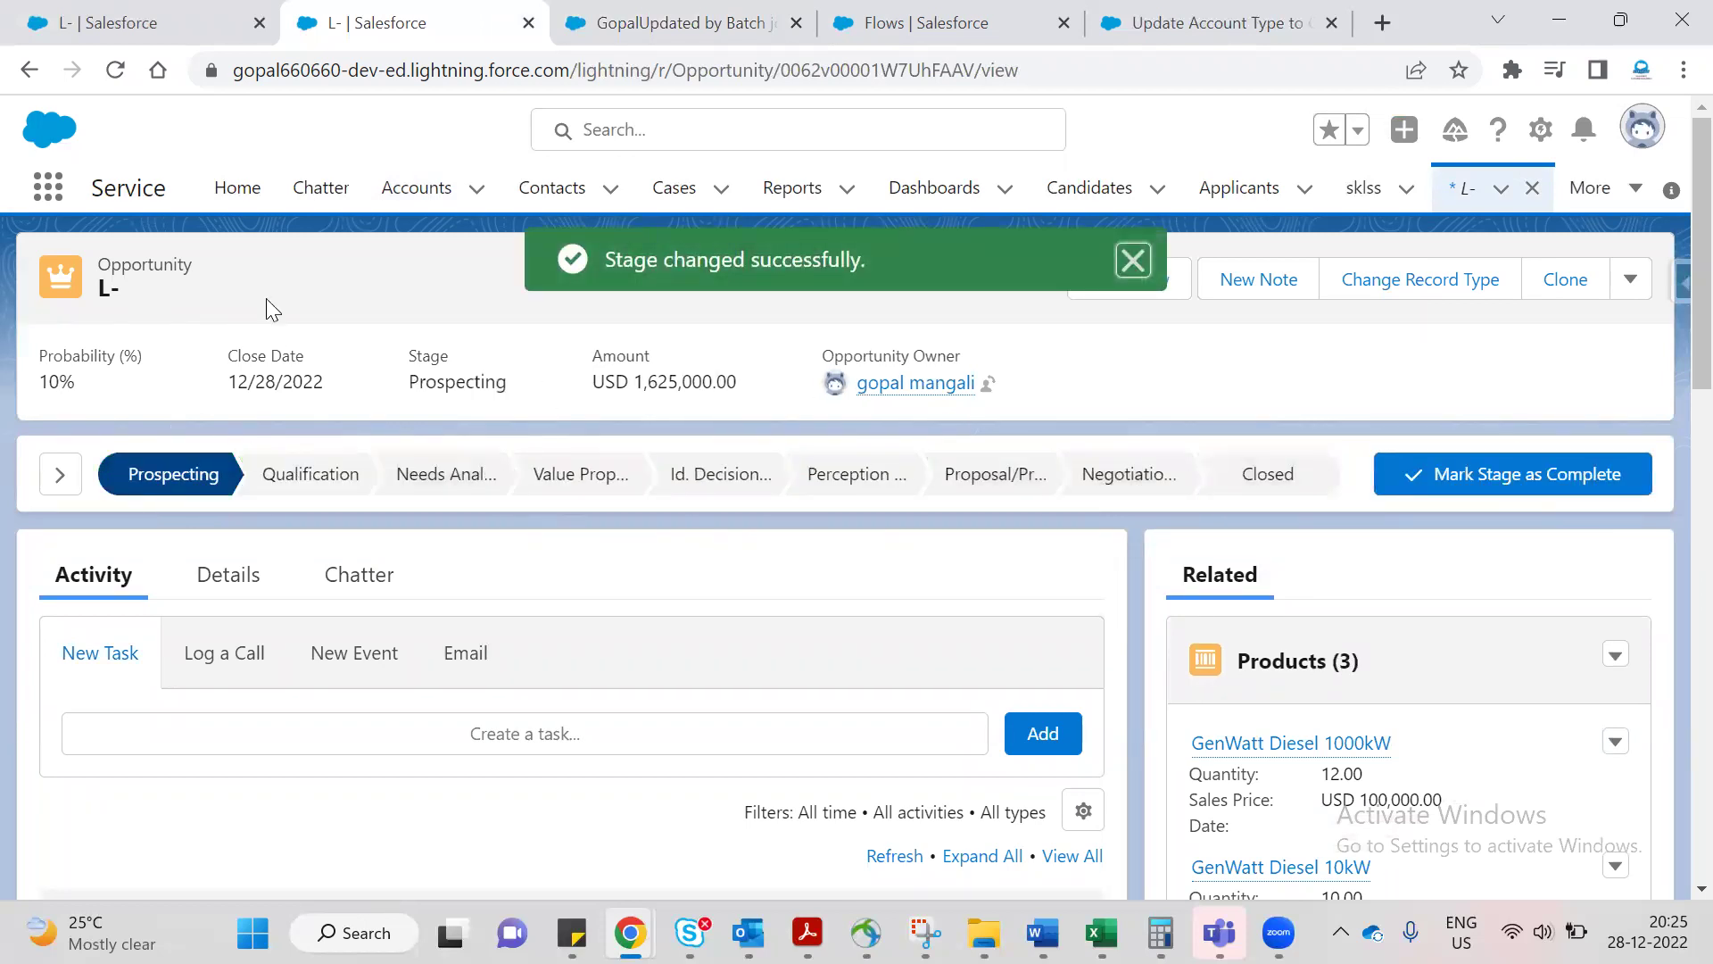
left_click(229, 573)
left_click(115, 69)
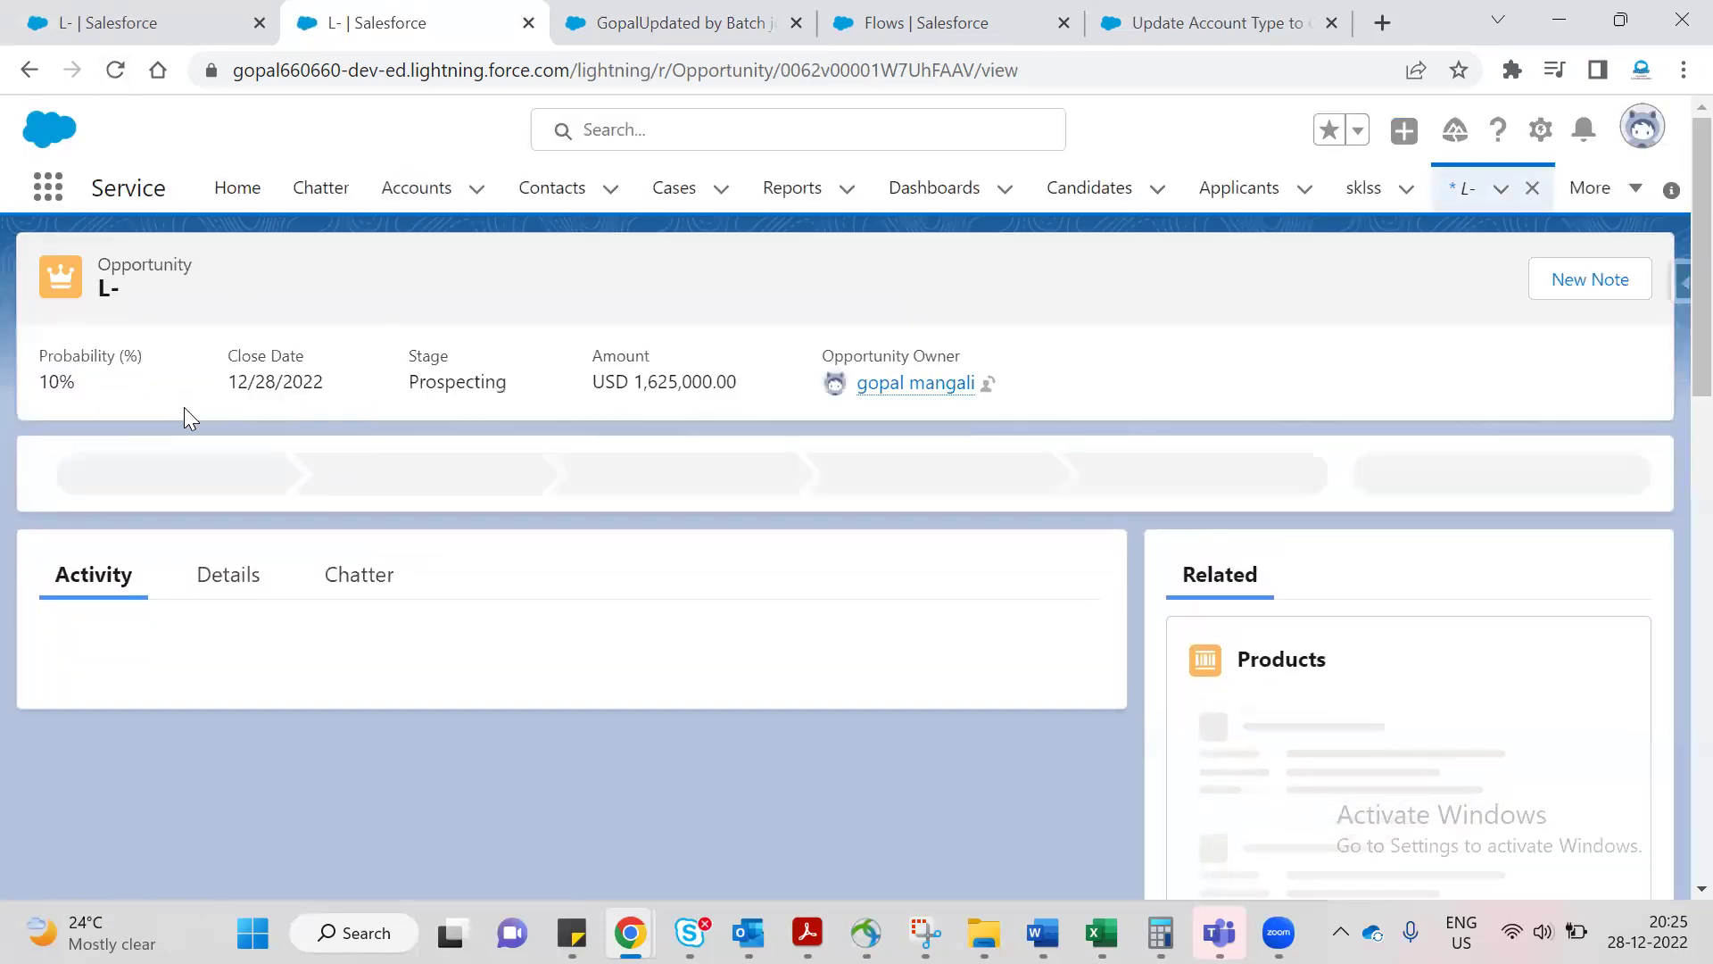
Reload the account page and check the Type field in its details after the opportunity's stage reset.
left_click(647, 23)
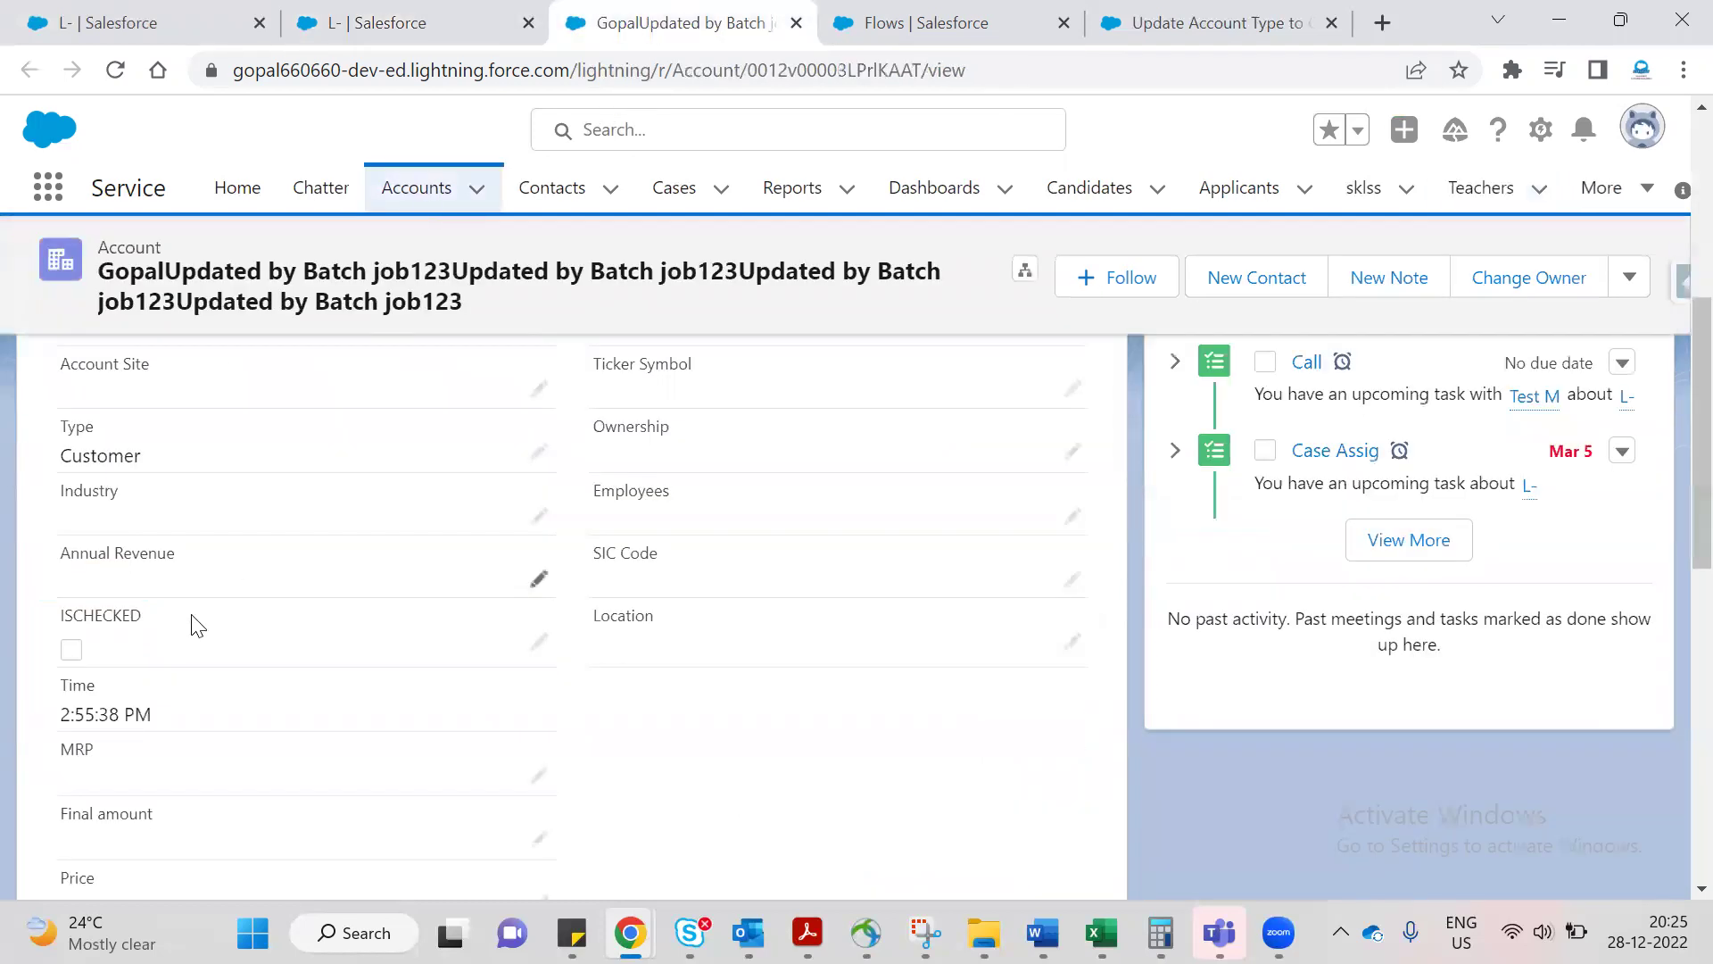
scroll(273, 712, "down", 1)
scroll(168, 524, "down", 4)
scroll(168, 524, "up", 6)
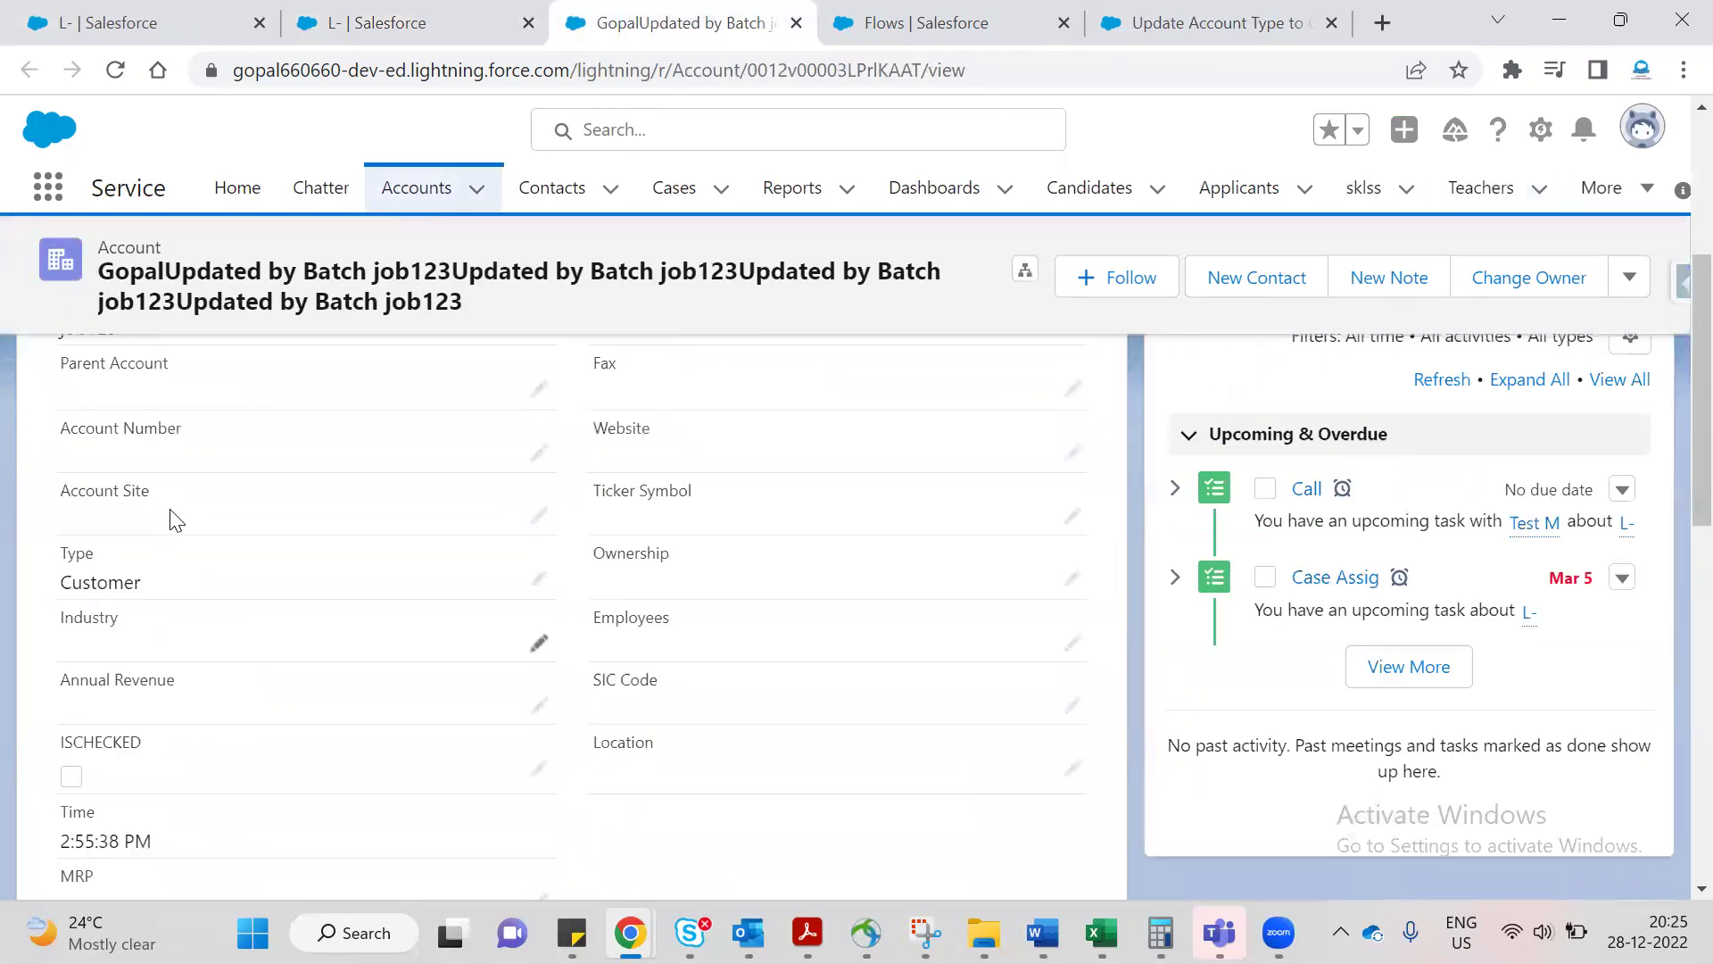
left_click(112, 69)
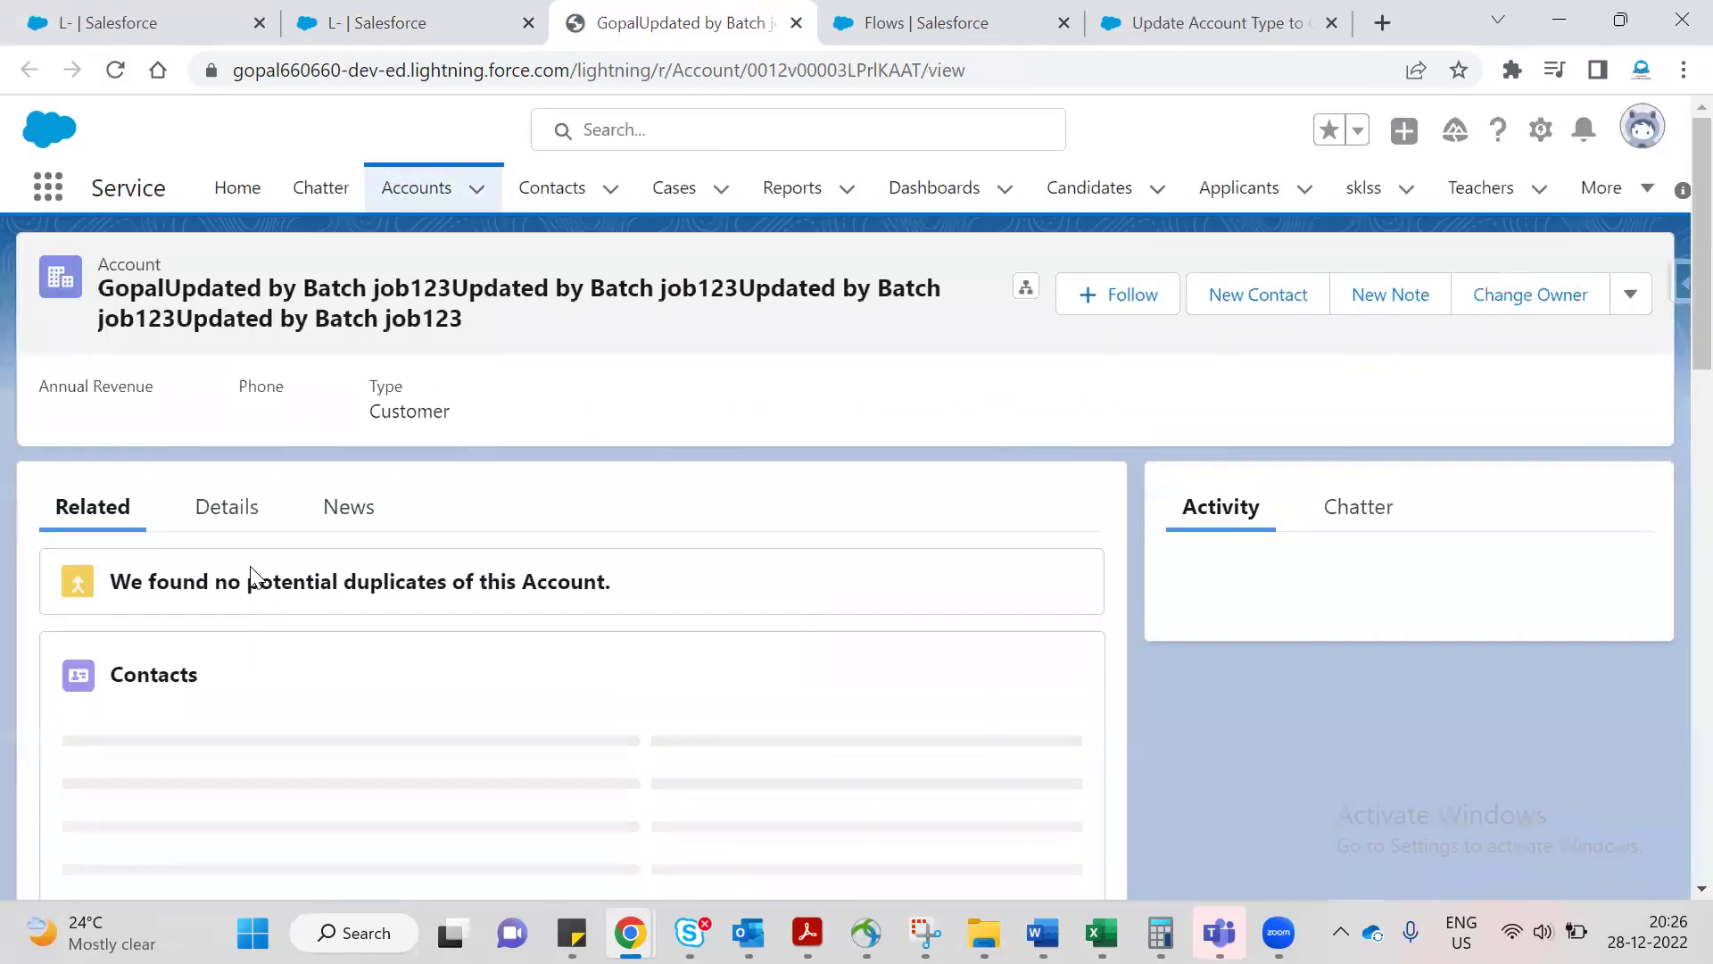
left_click(245, 521)
scroll(478, 597, "down", 3)
scroll(481, 601, "up", 2)
scroll(382, 600, "down", 2)
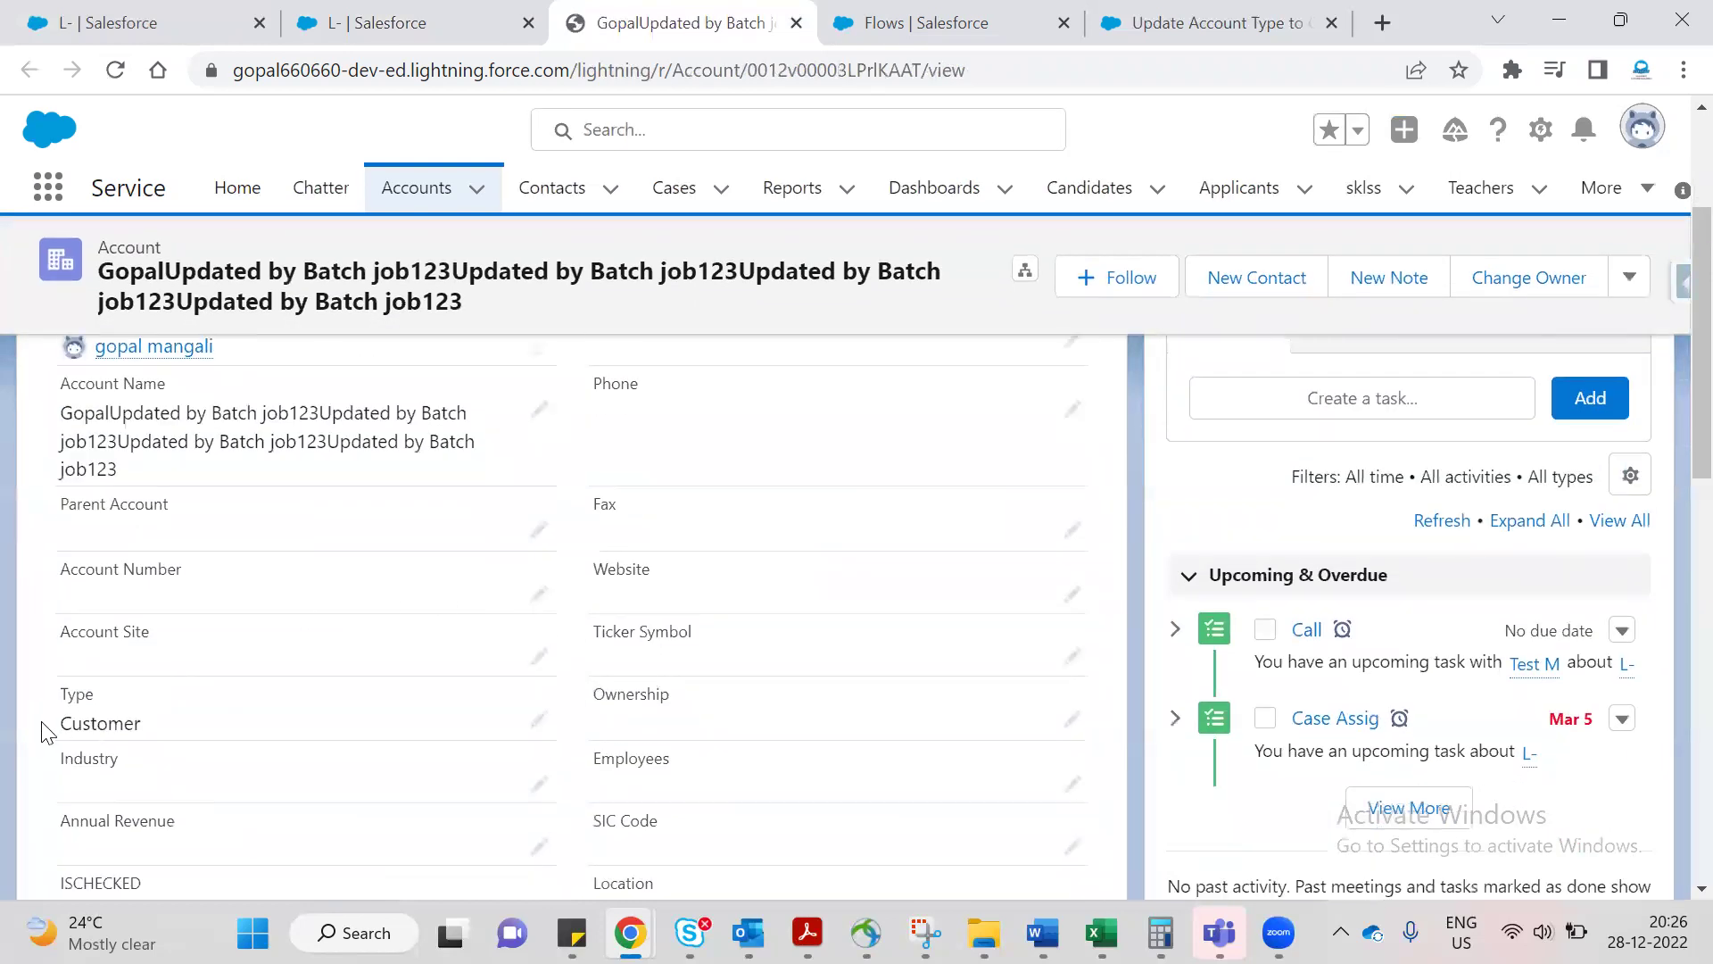
Set the L- opportunity's stage to Closed Won again, with Delivery/Installation Status left at --None--.
left_click(410, 23)
left_click(1271, 474)
left_click(1530, 484)
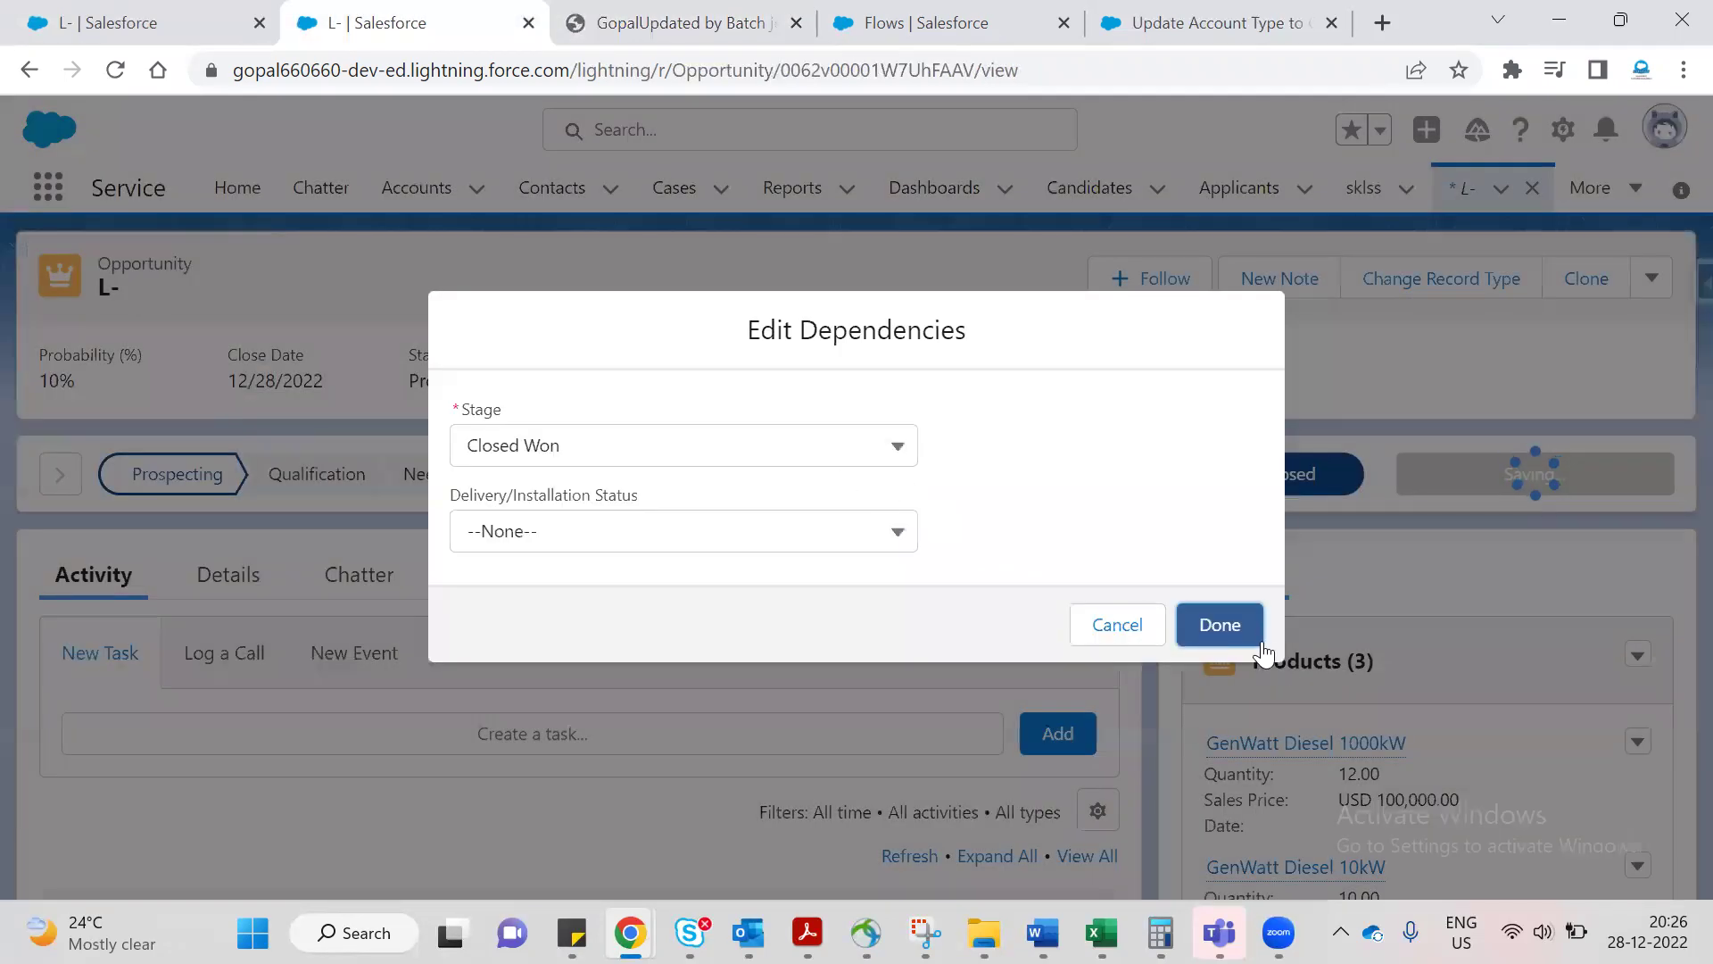
left_click(1250, 630)
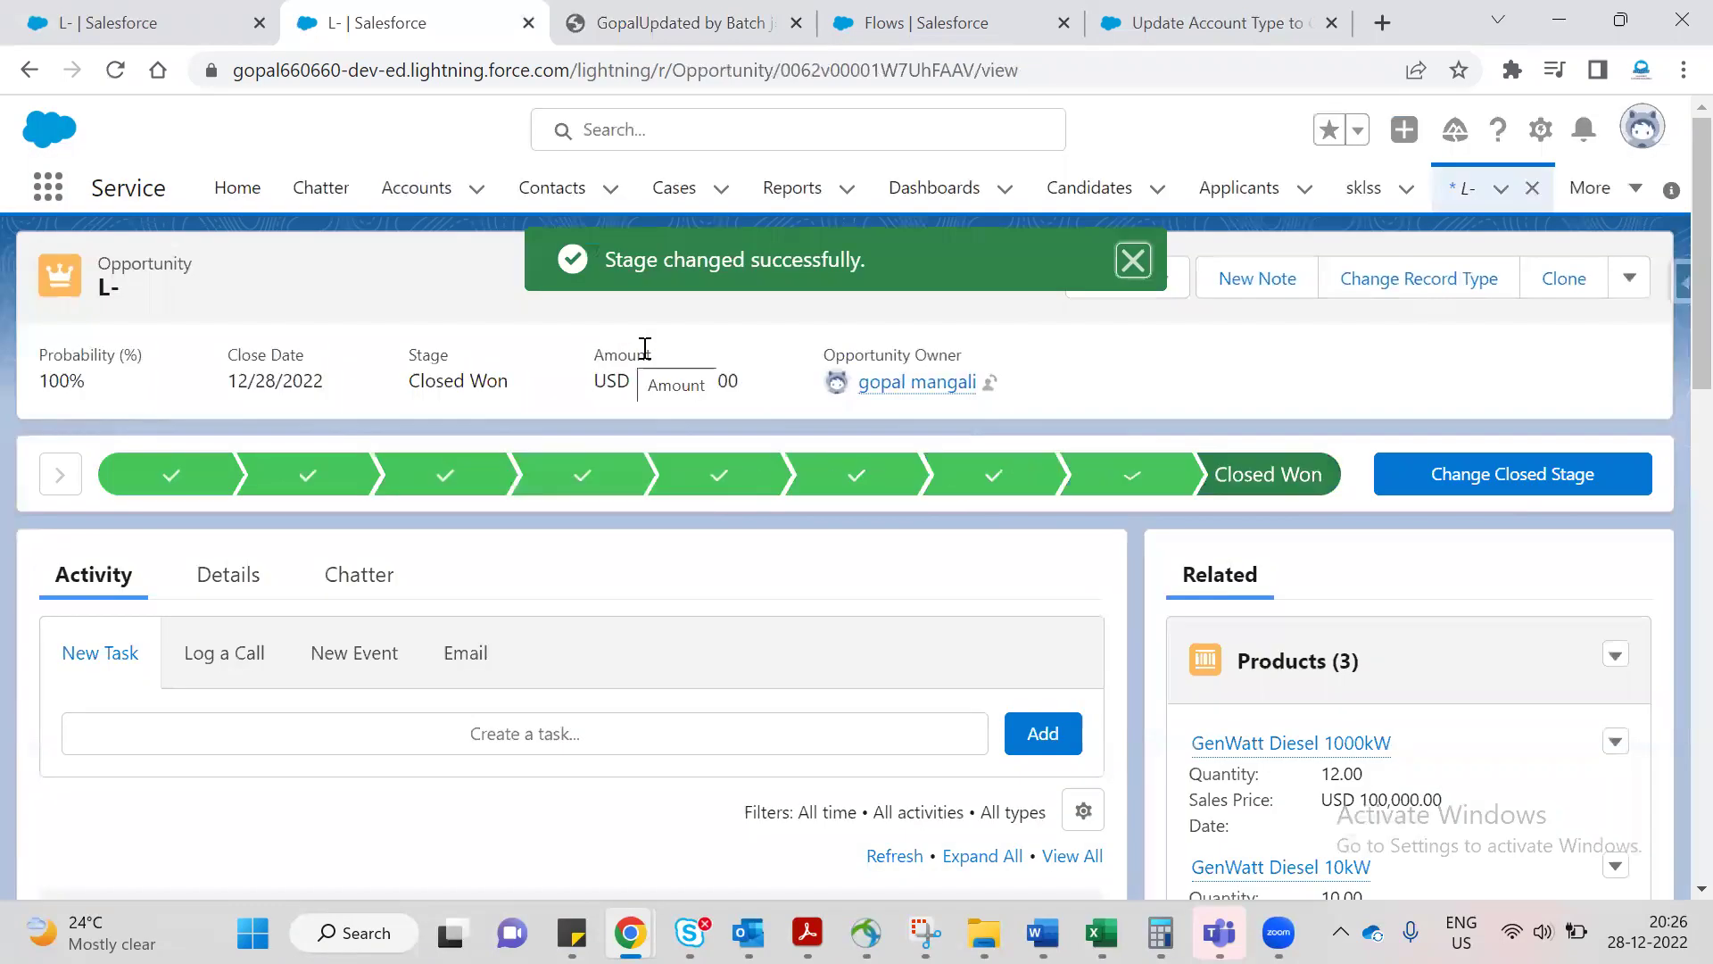
Reload the account record and check the Type field in its details after the opportunity is closed won again.
left_click(675, 27)
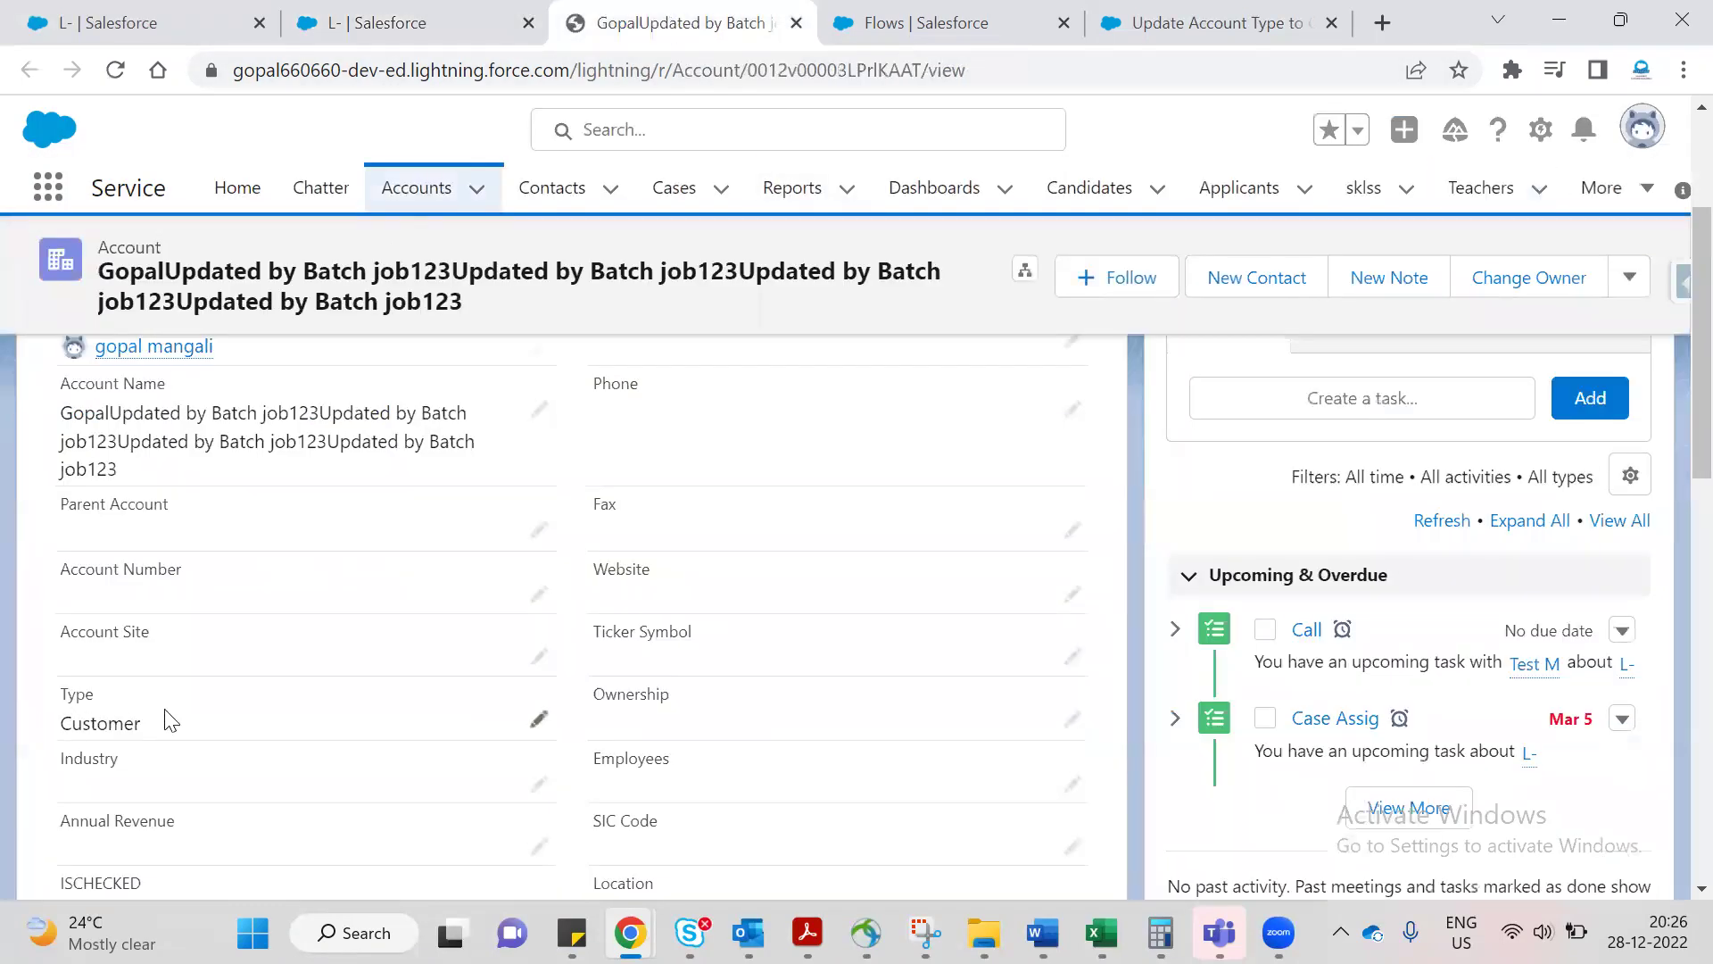
left_click(117, 74)
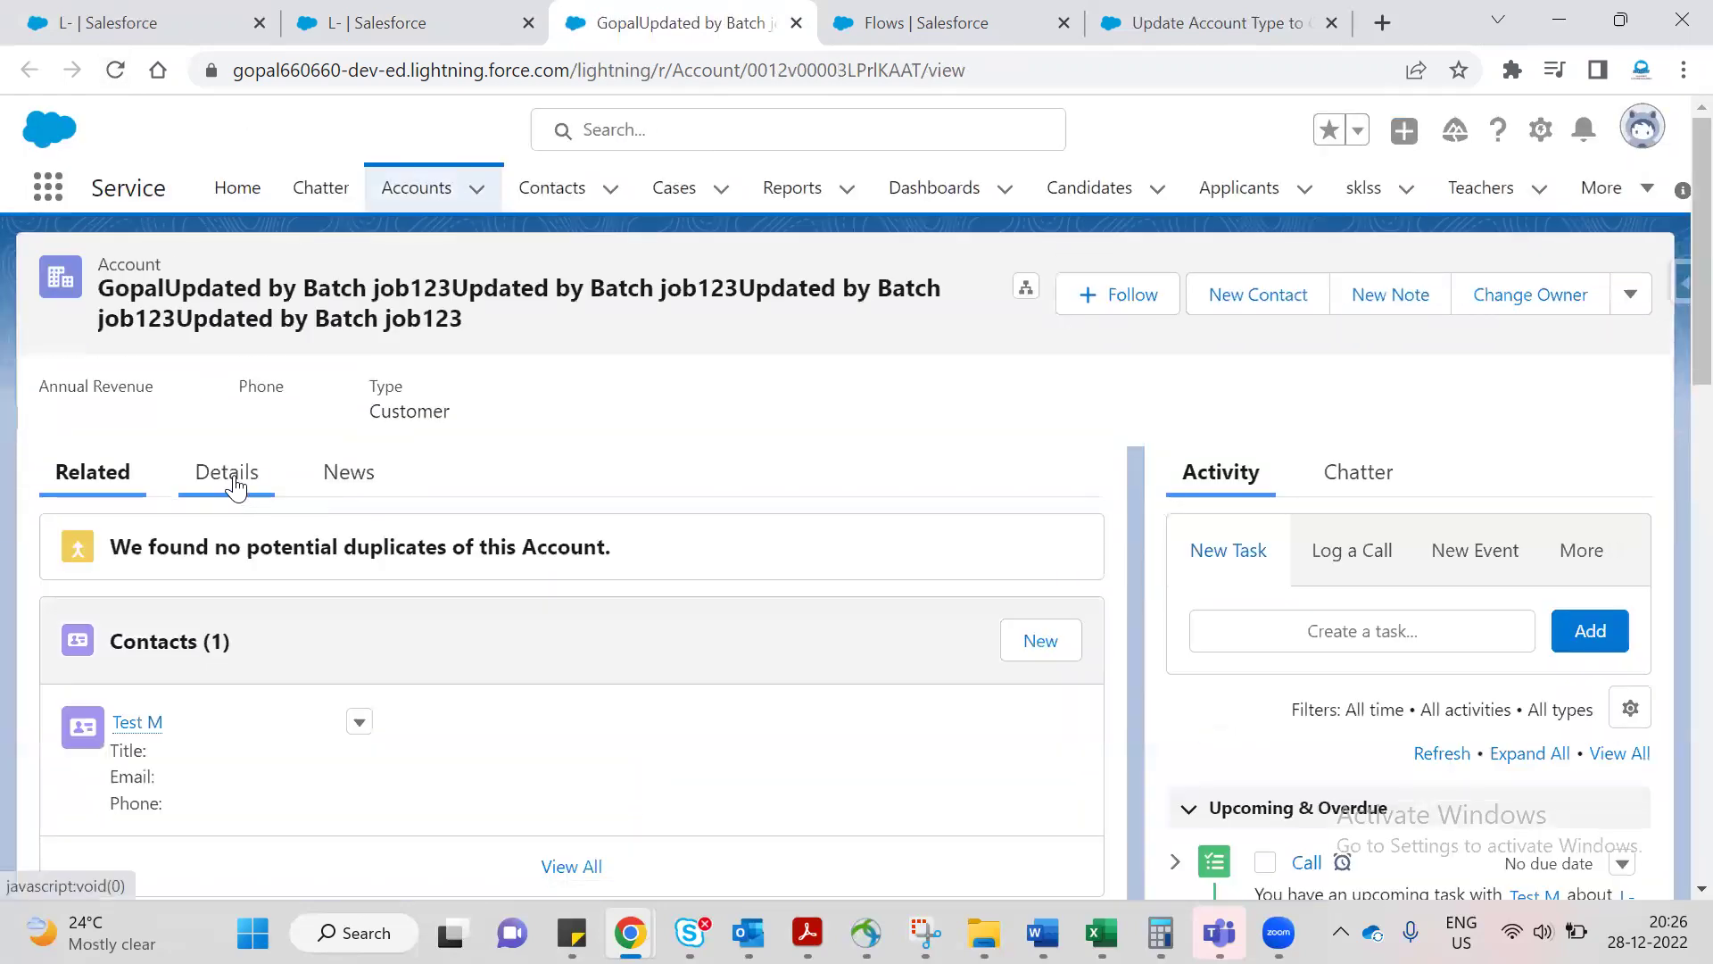
left_click(230, 474)
scroll(600, 546, "down", 3)
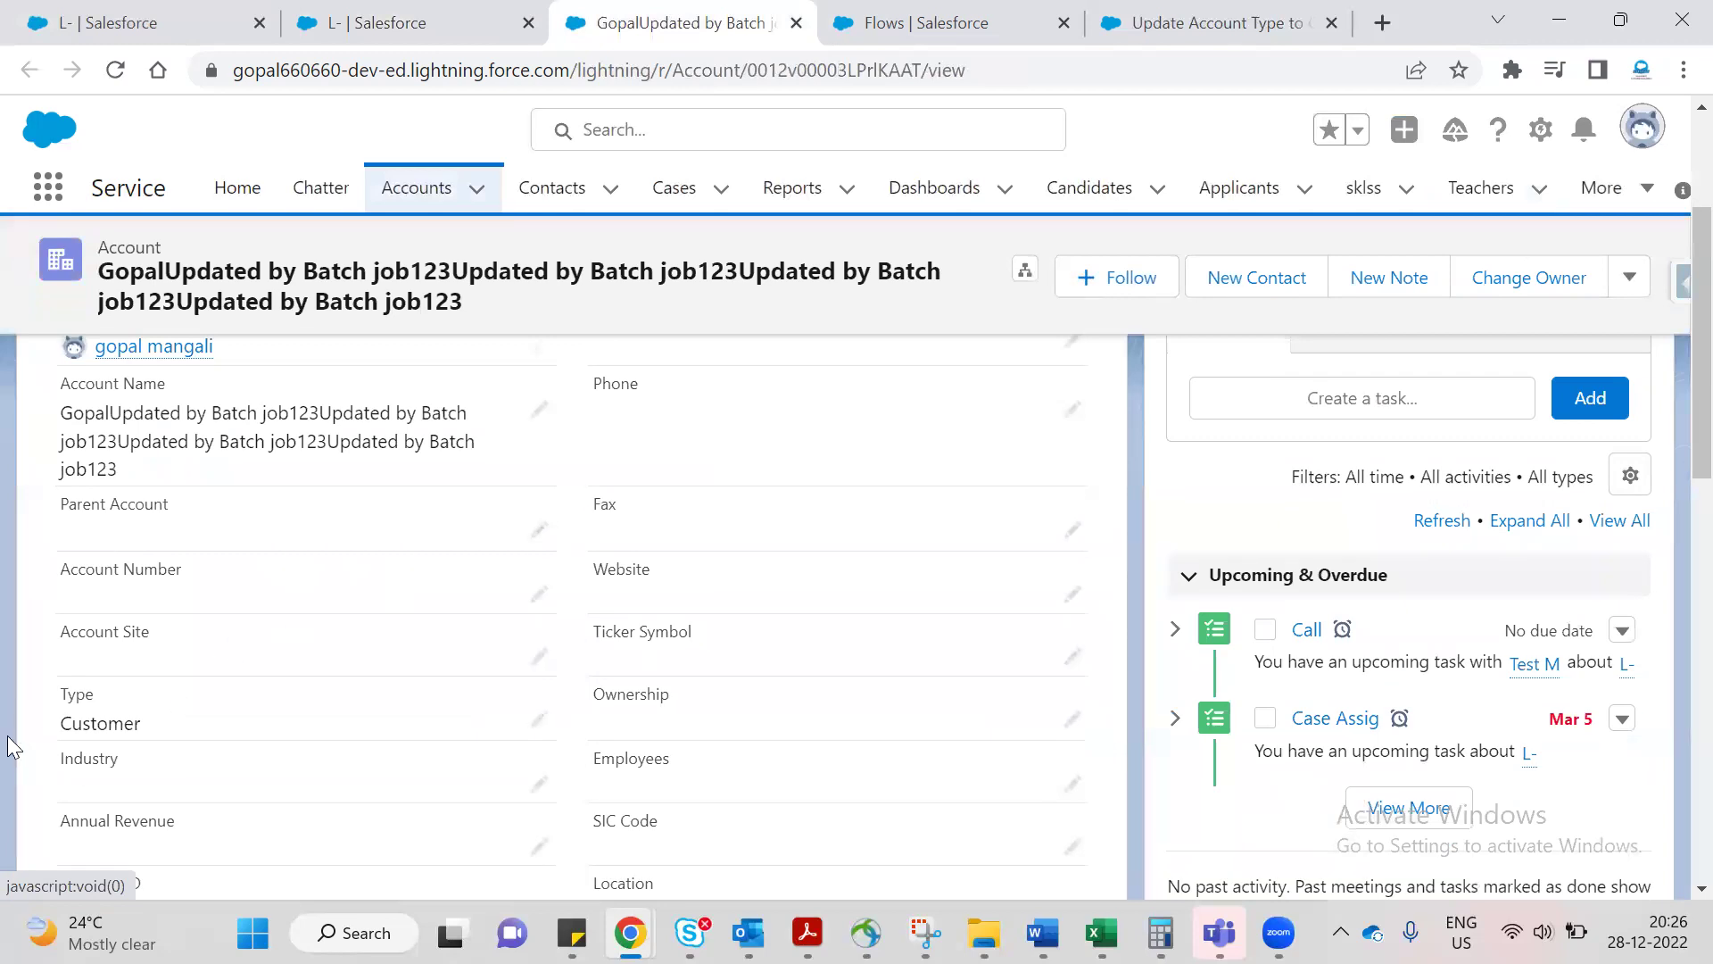
key("ctrl+a")
left_click_drag(51, 734, 177, 734)
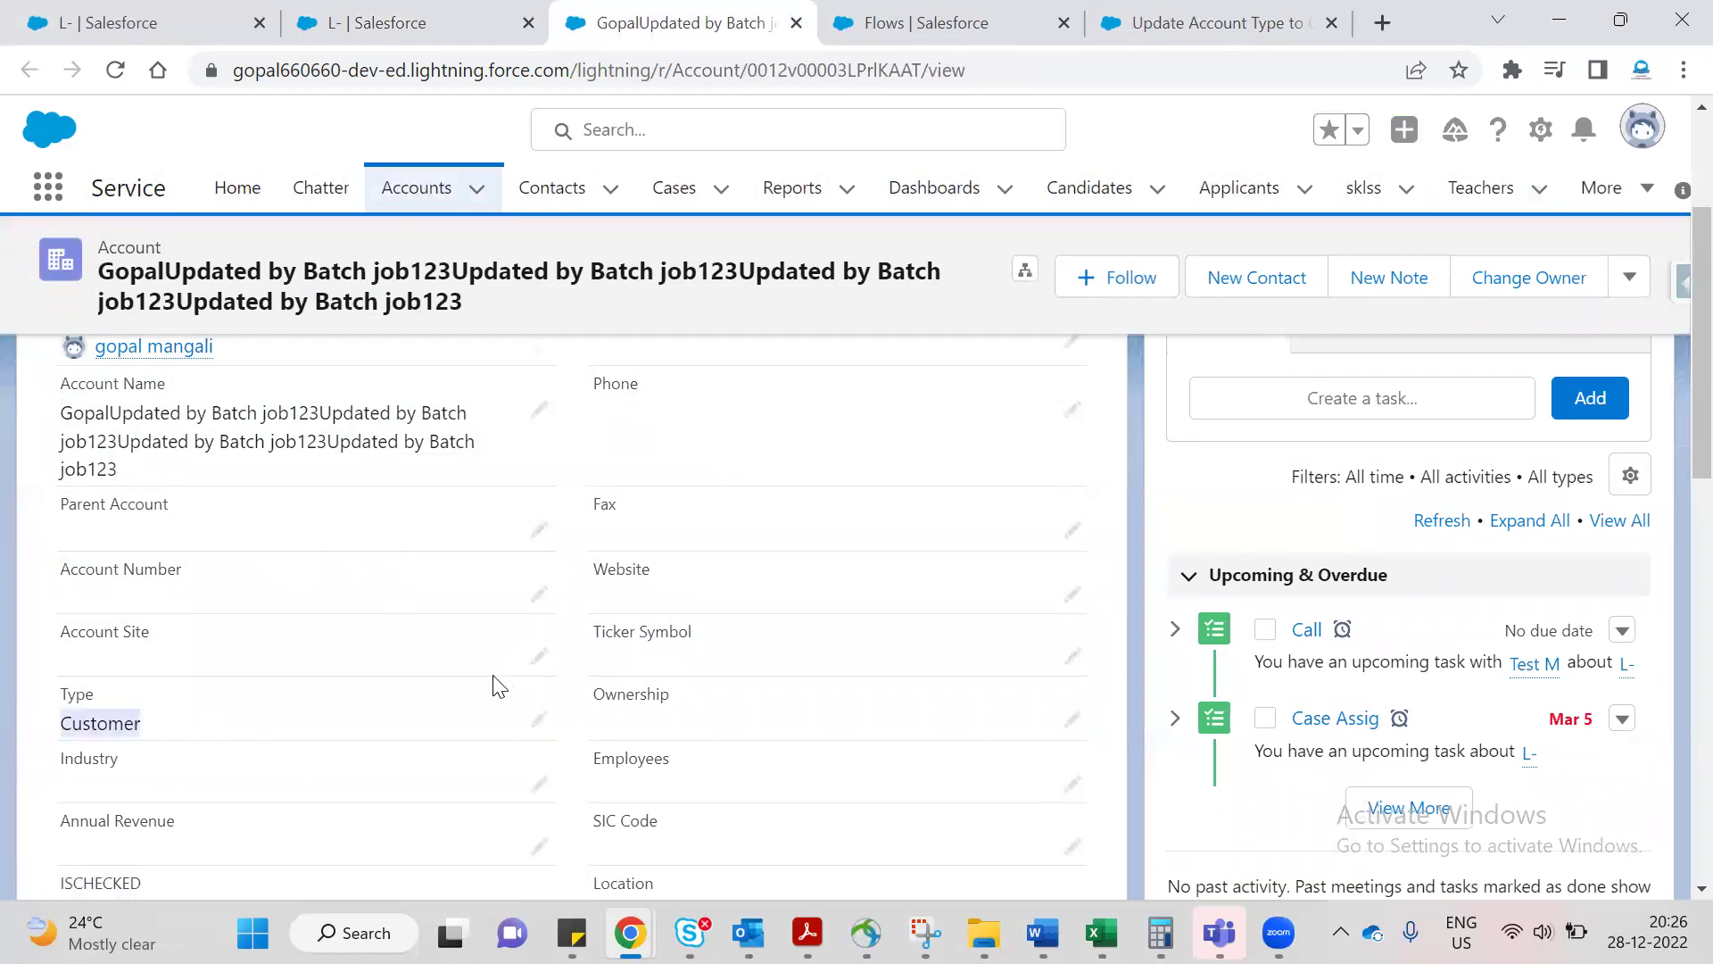
scroll(905, 481, "up", 3)
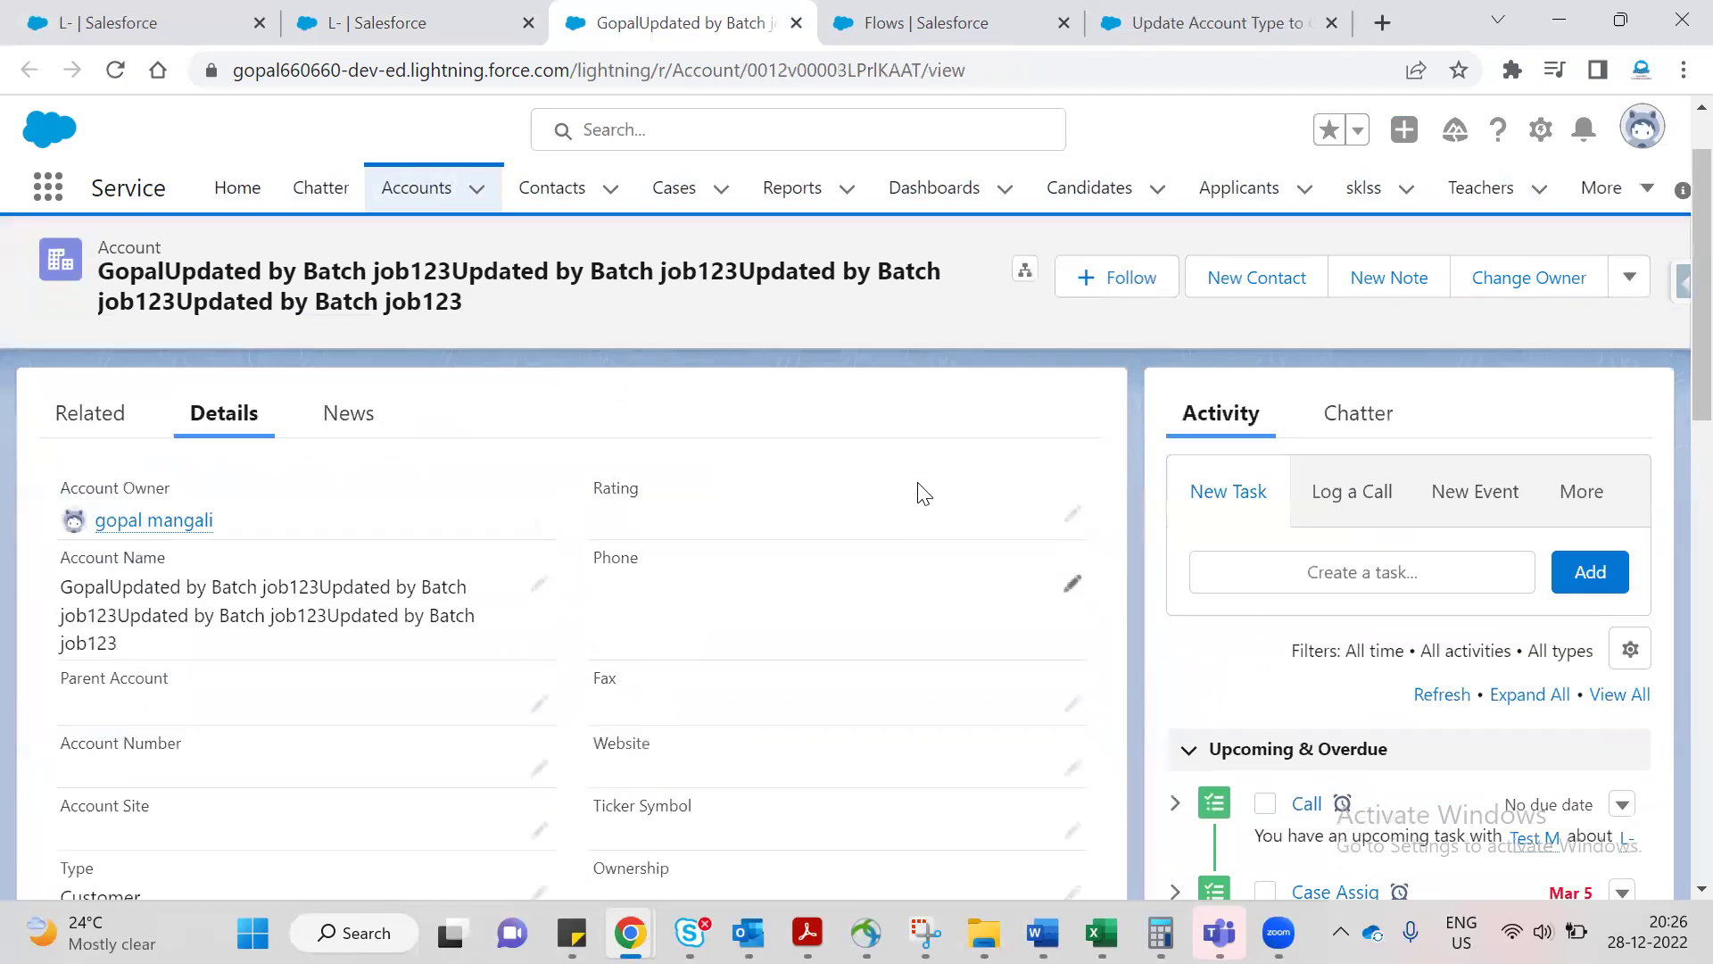
Switch to Requirement.docx in Word and review the requirement with Condition 1 and Condition 2.
mouse_move(984, 932)
mouse_move(1042, 932)
left_click(880, 807)
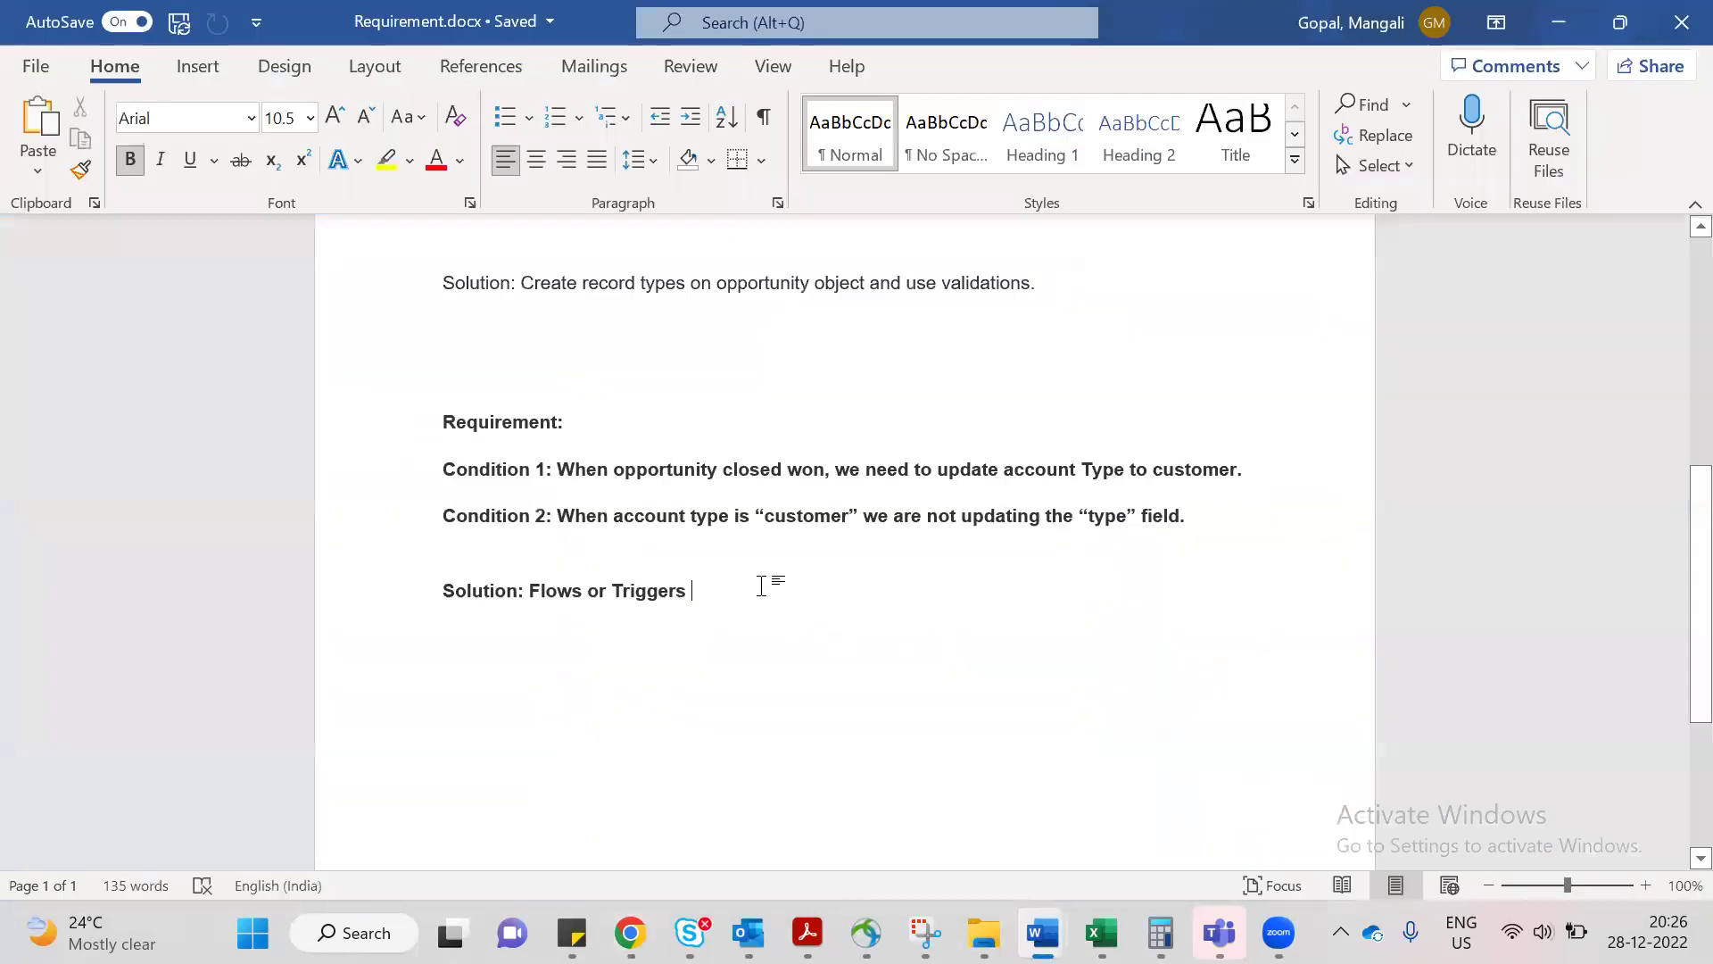
left_click_drag(1195, 518, 428, 420)
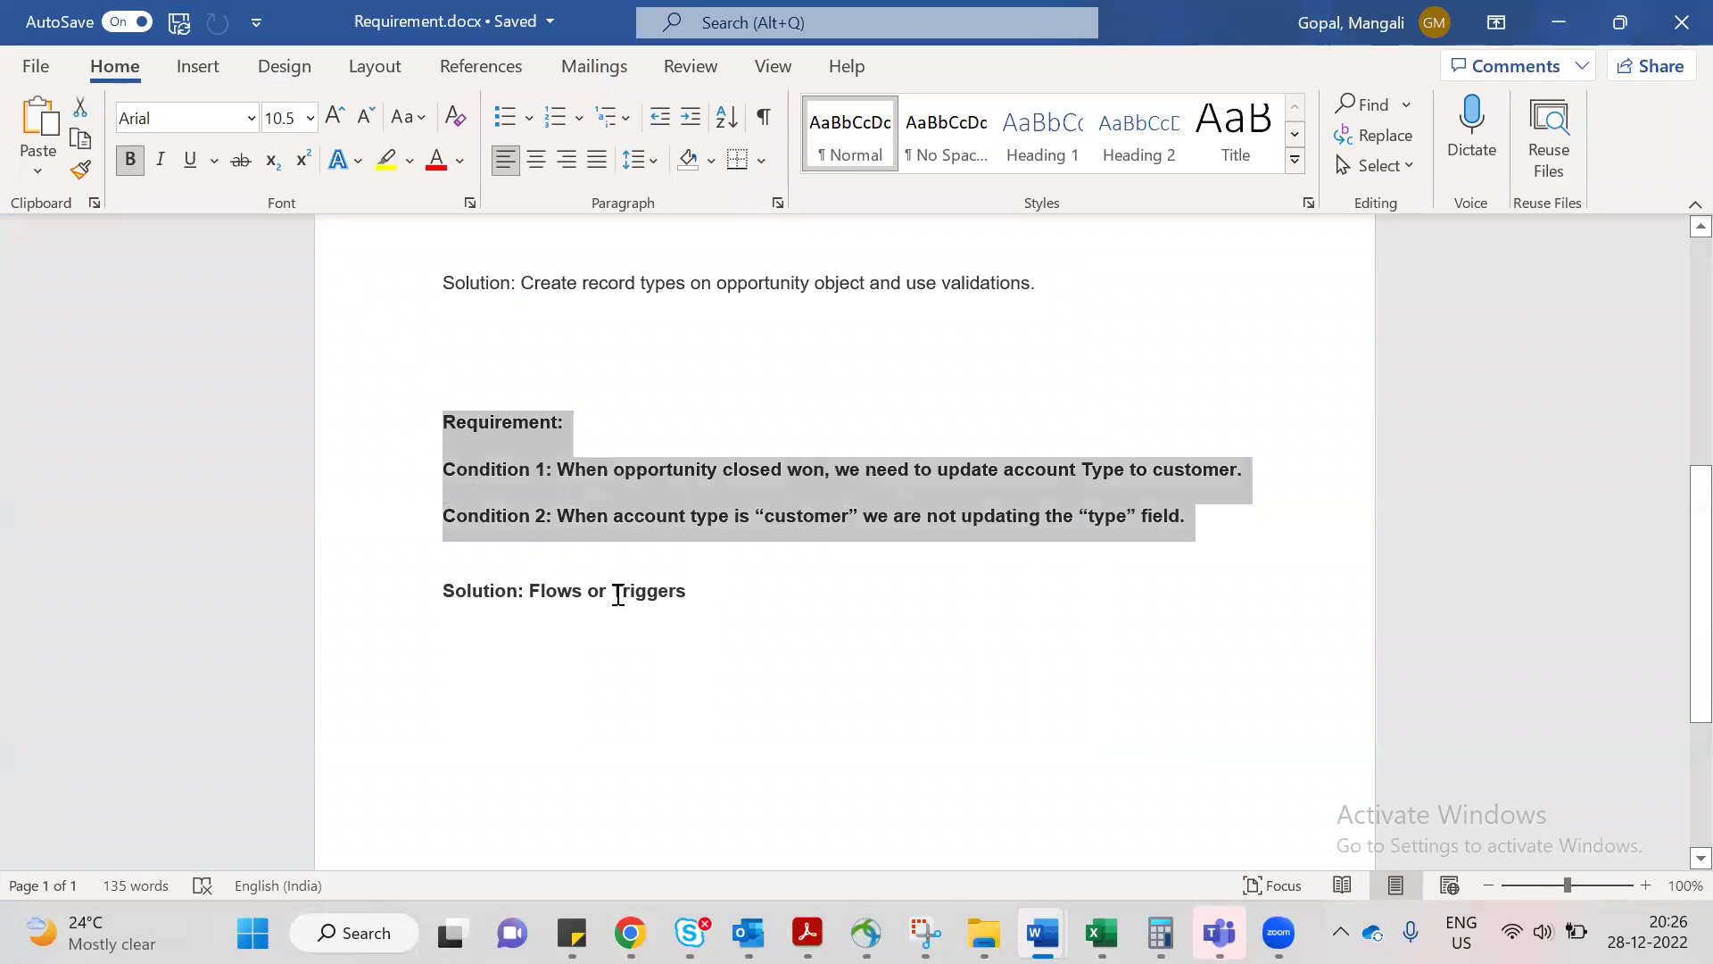
Review the "Solution: Flows or Triggers" line below the conditions, highlighting the Flows and Triggers options.
left_click(681, 592)
left_click_drag(691, 592, 455, 581)
left_click(527, 654)
double_click(558, 592)
left_click(632, 662)
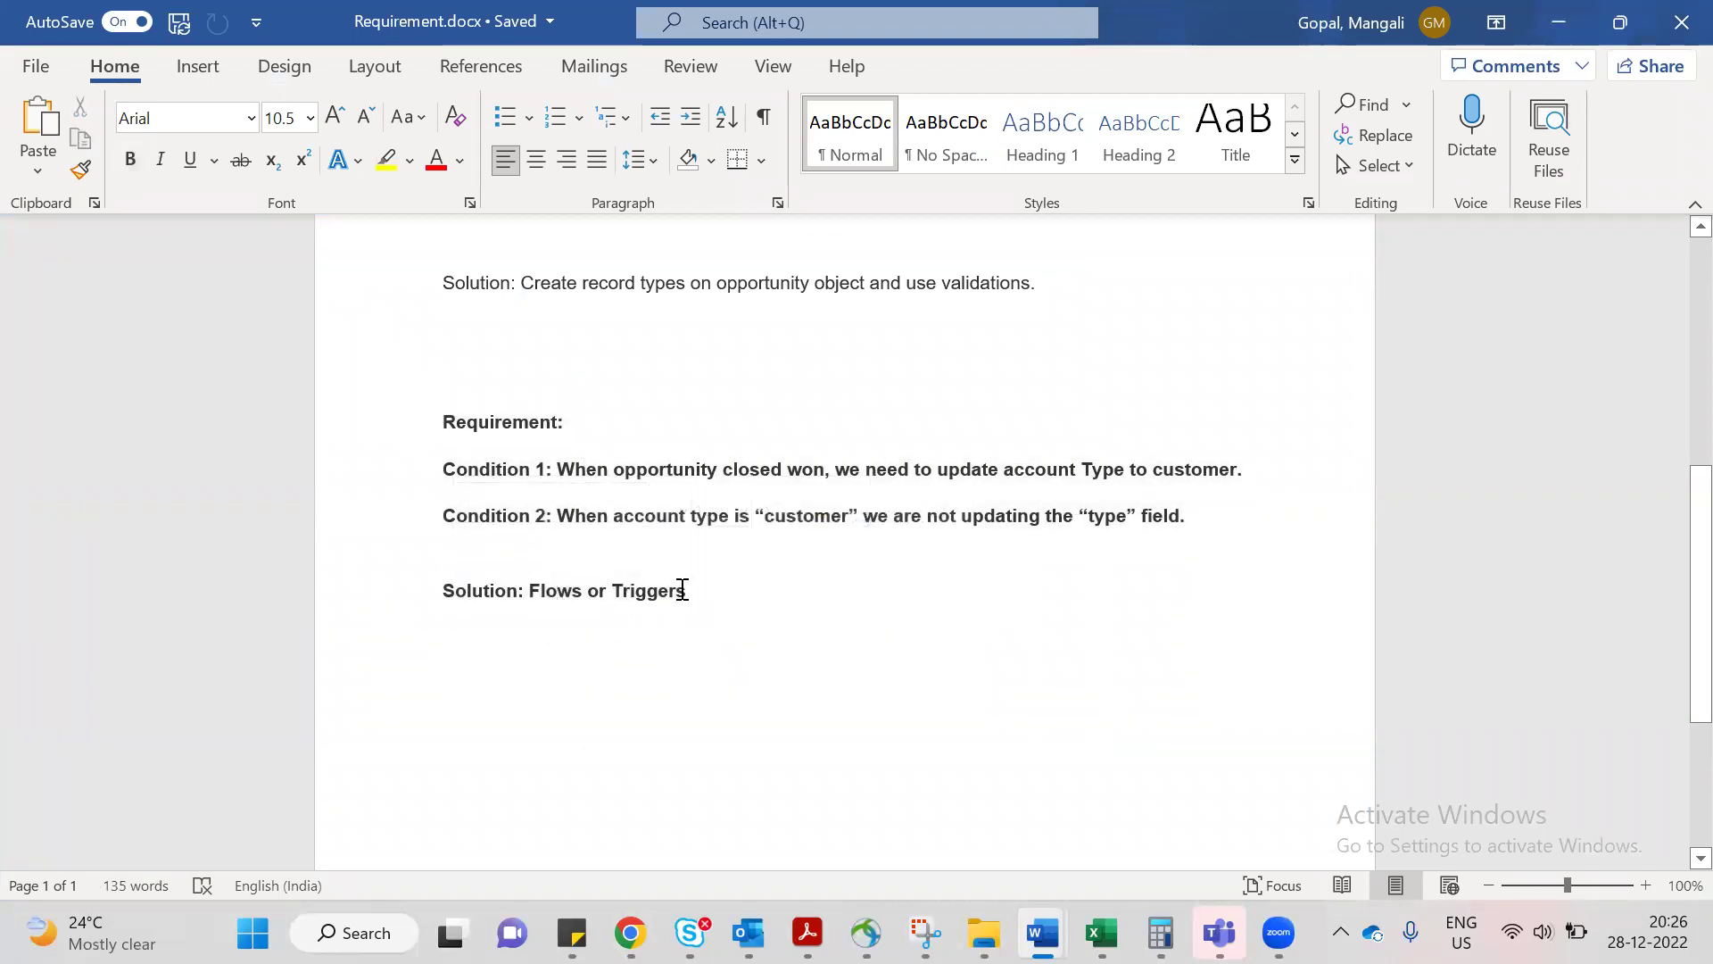
double_click(683, 591)
left_click(740, 708)
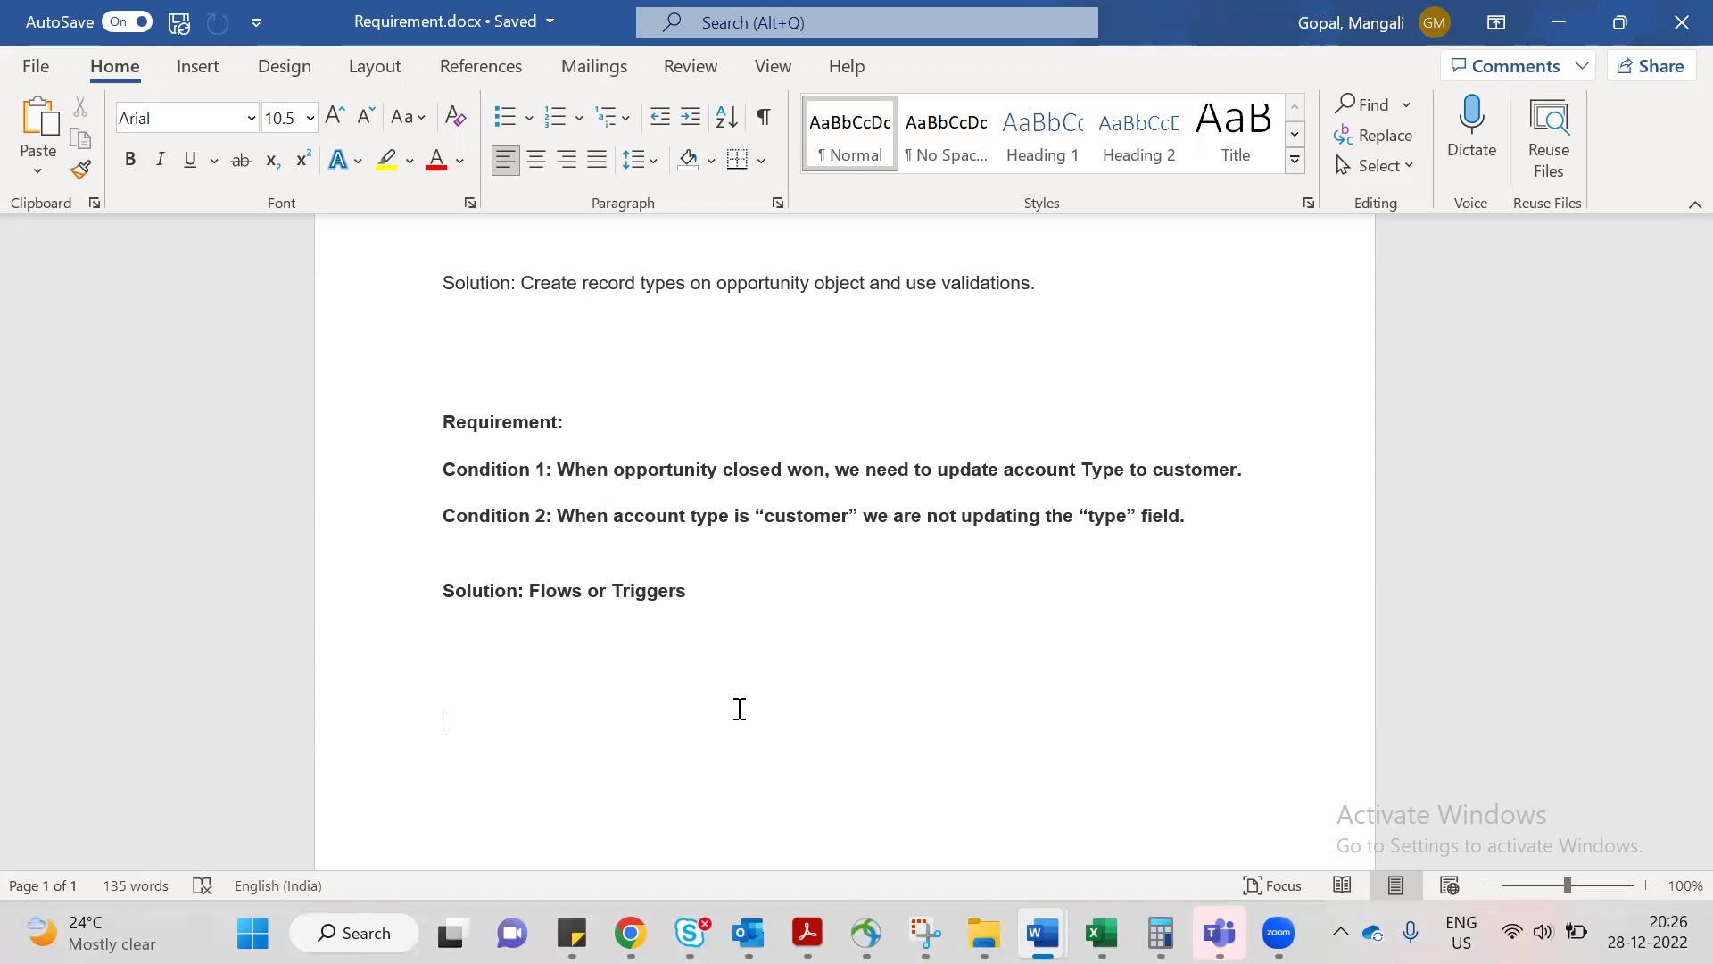
double_click(566, 591)
left_click(599, 694)
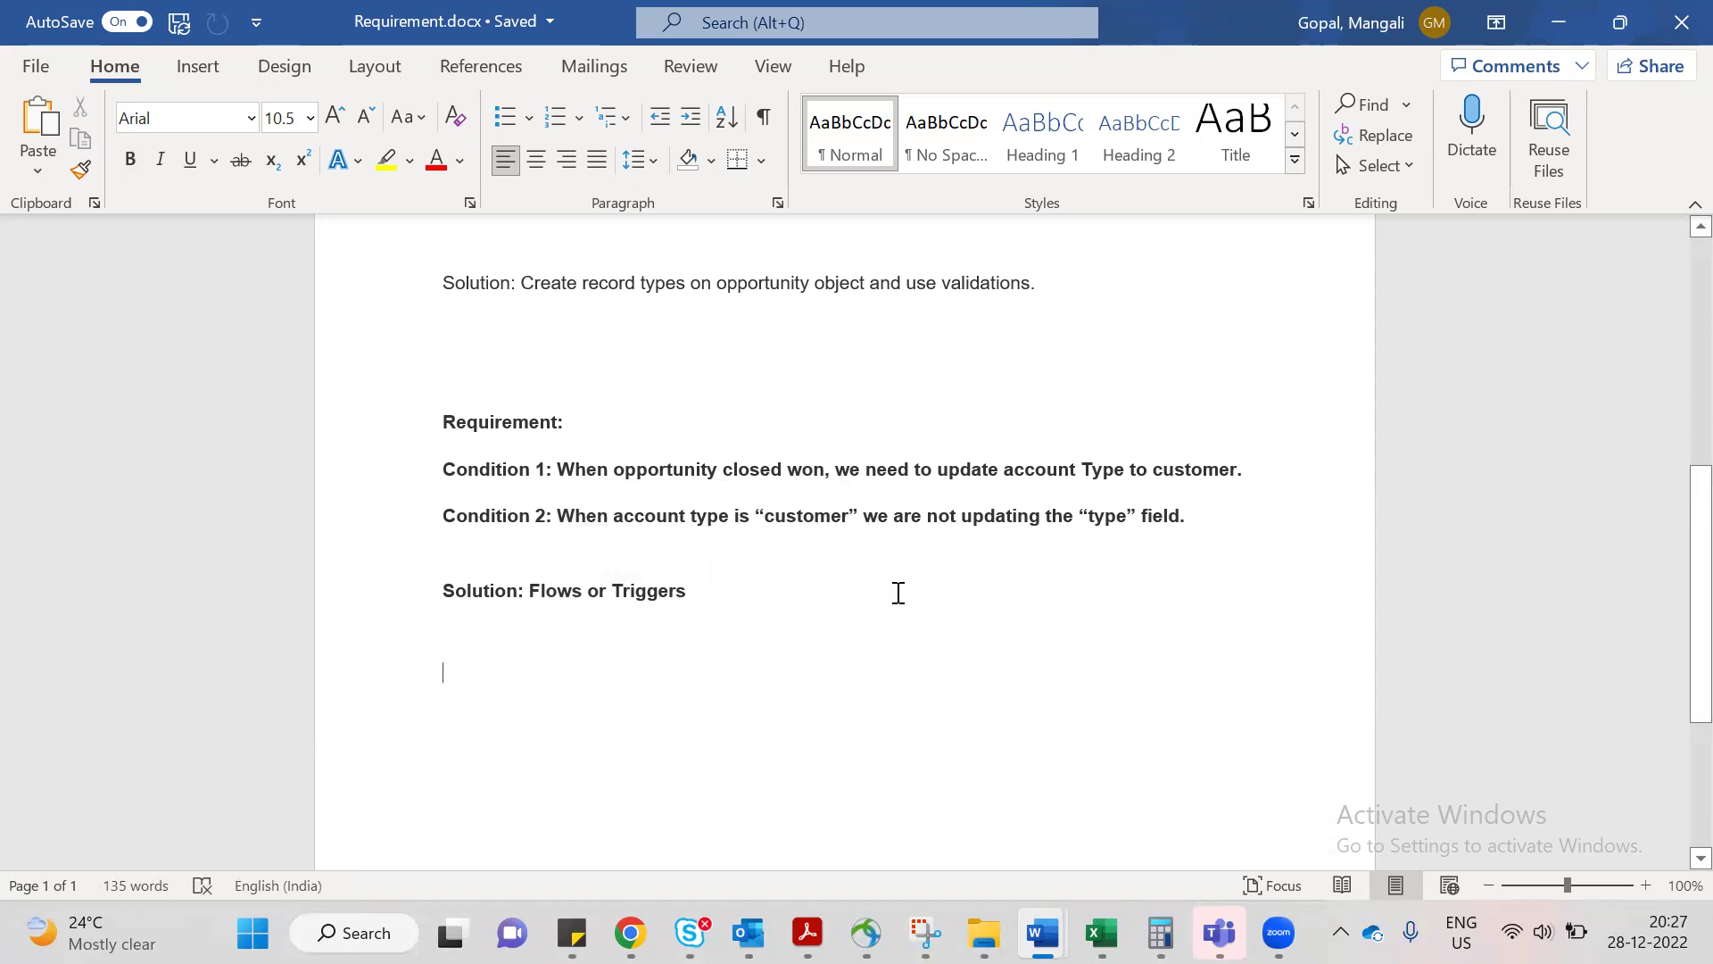
Switch back to Chrome and review the Update Account Type to Customer flow from its start through the decision and both outcomes.
key("alt+Tab")
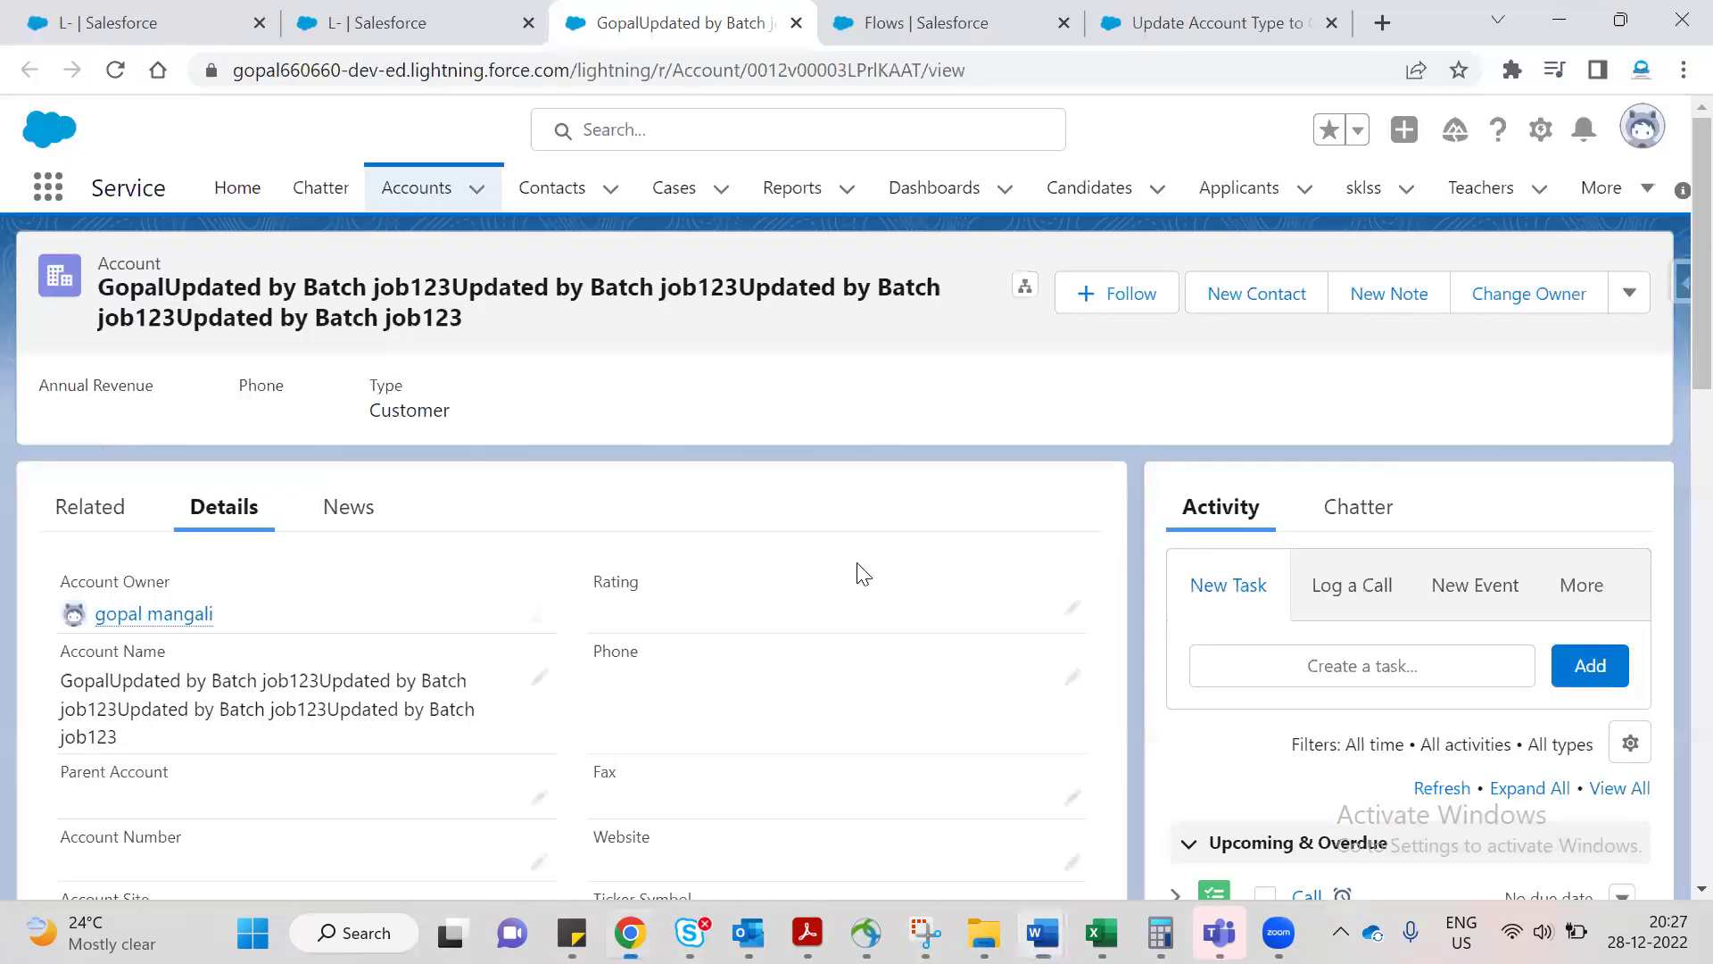
left_click(883, 27)
left_click(1195, 24)
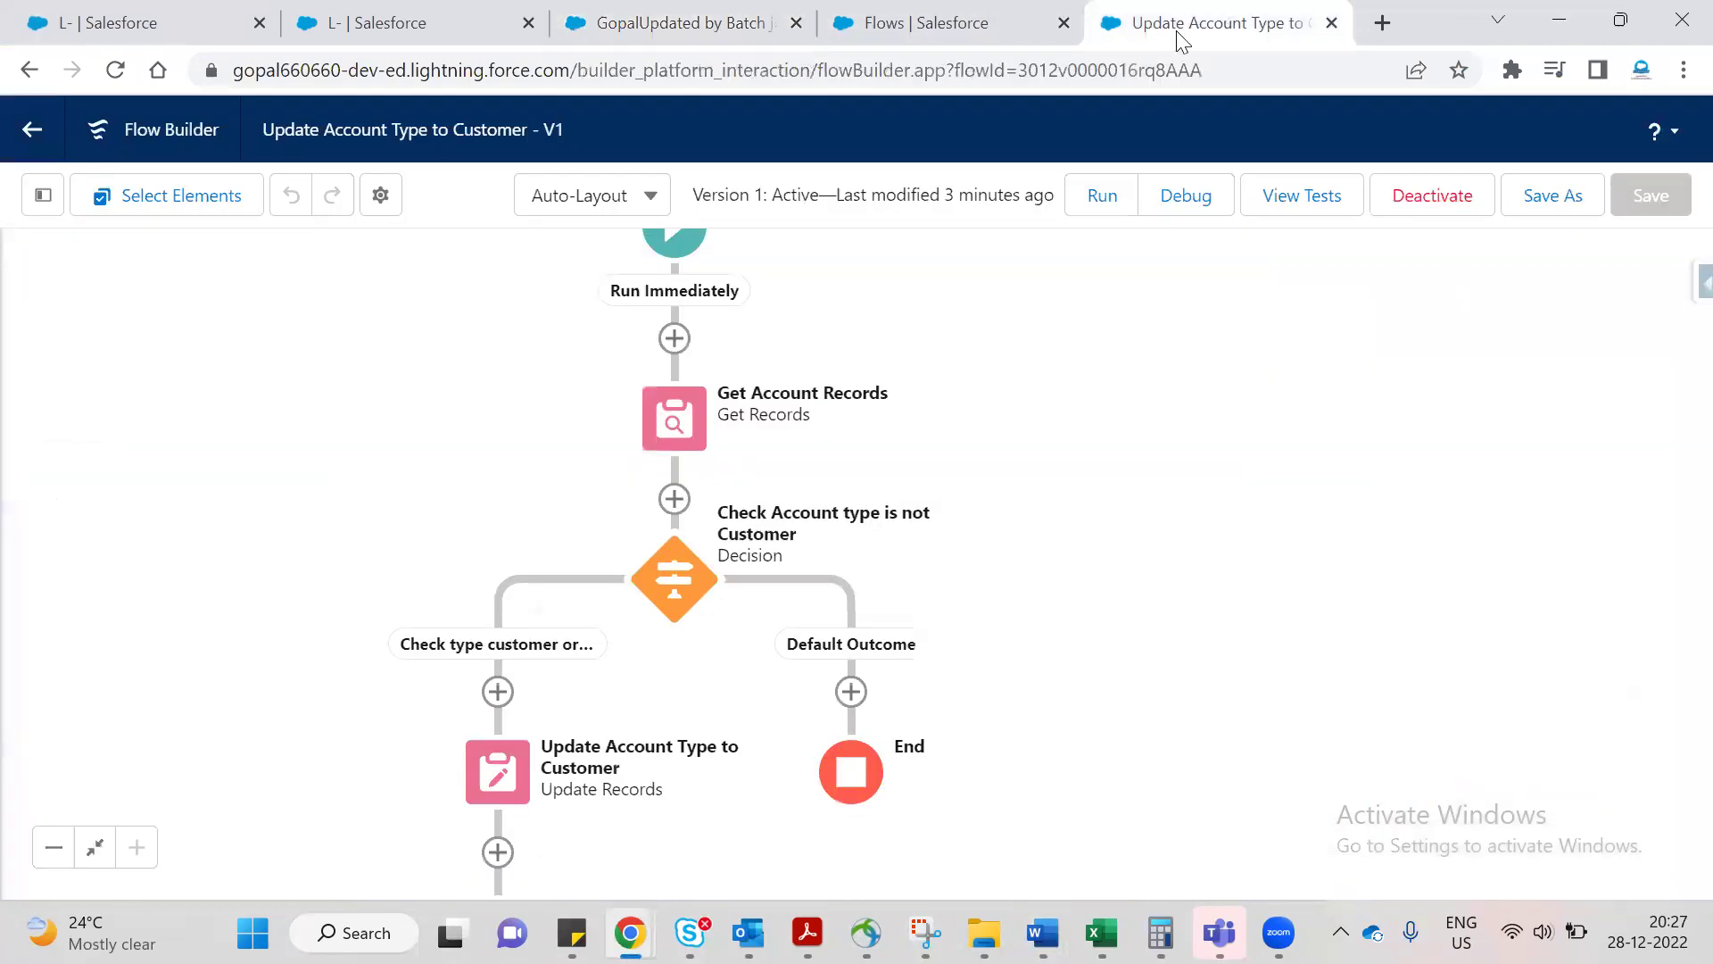
left_click_drag(1266, 465, 1408, 501)
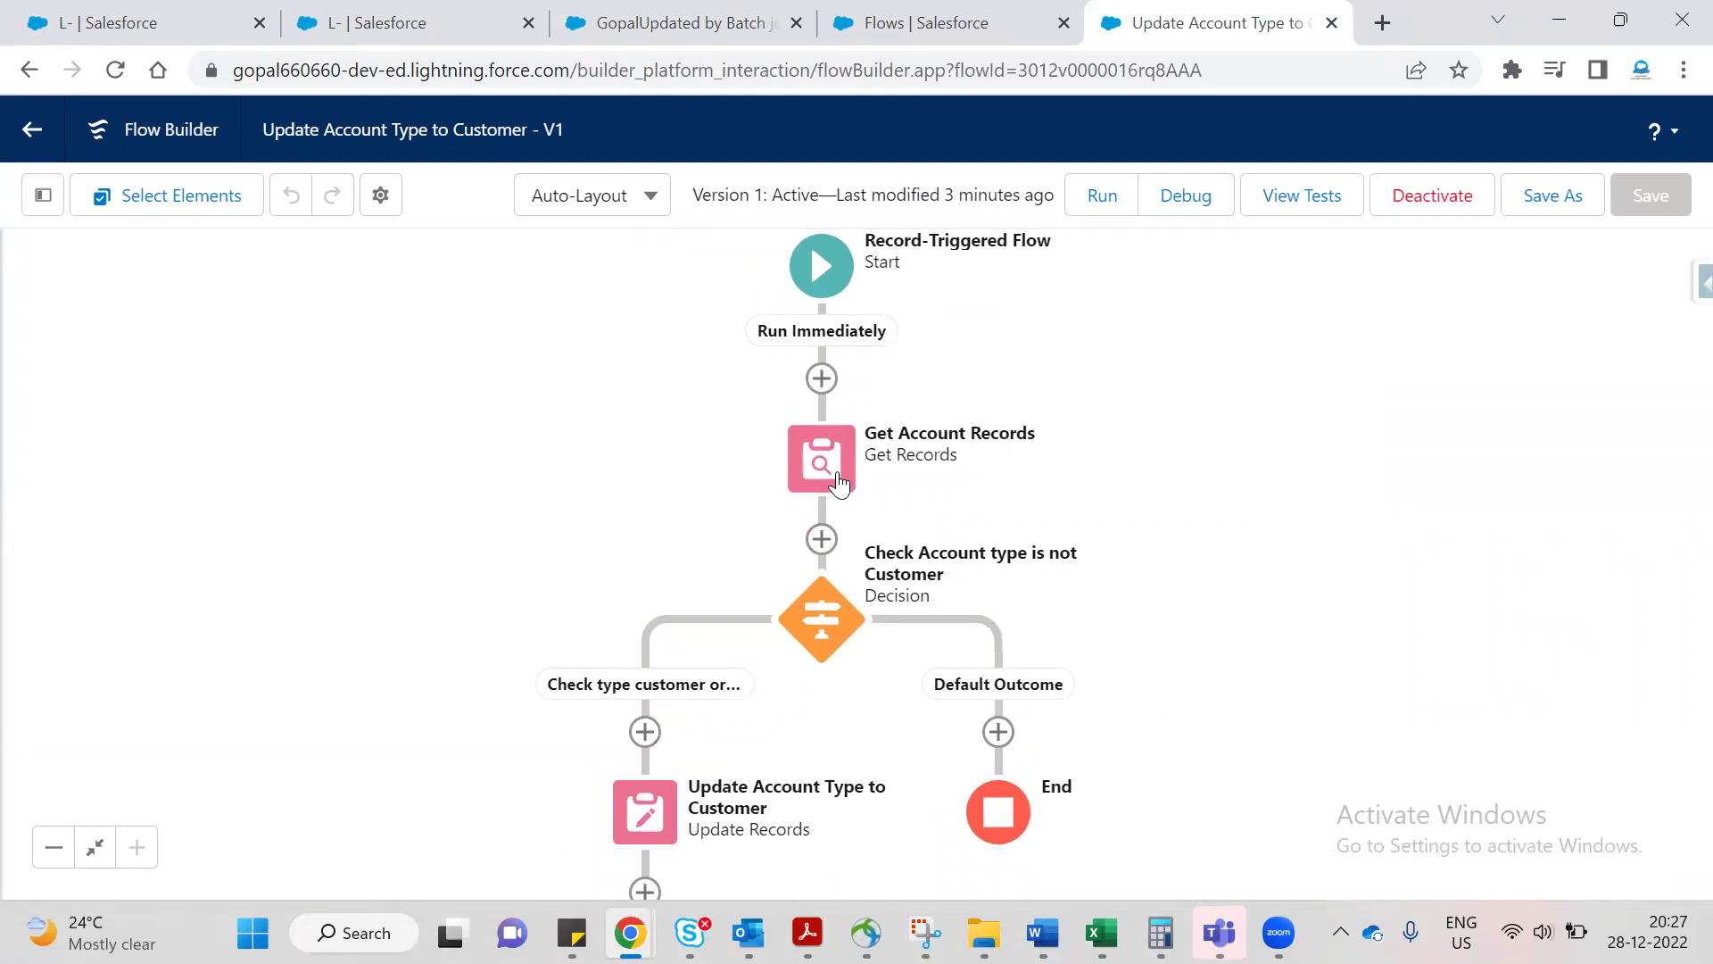
scroll(839, 483, "down", 1)
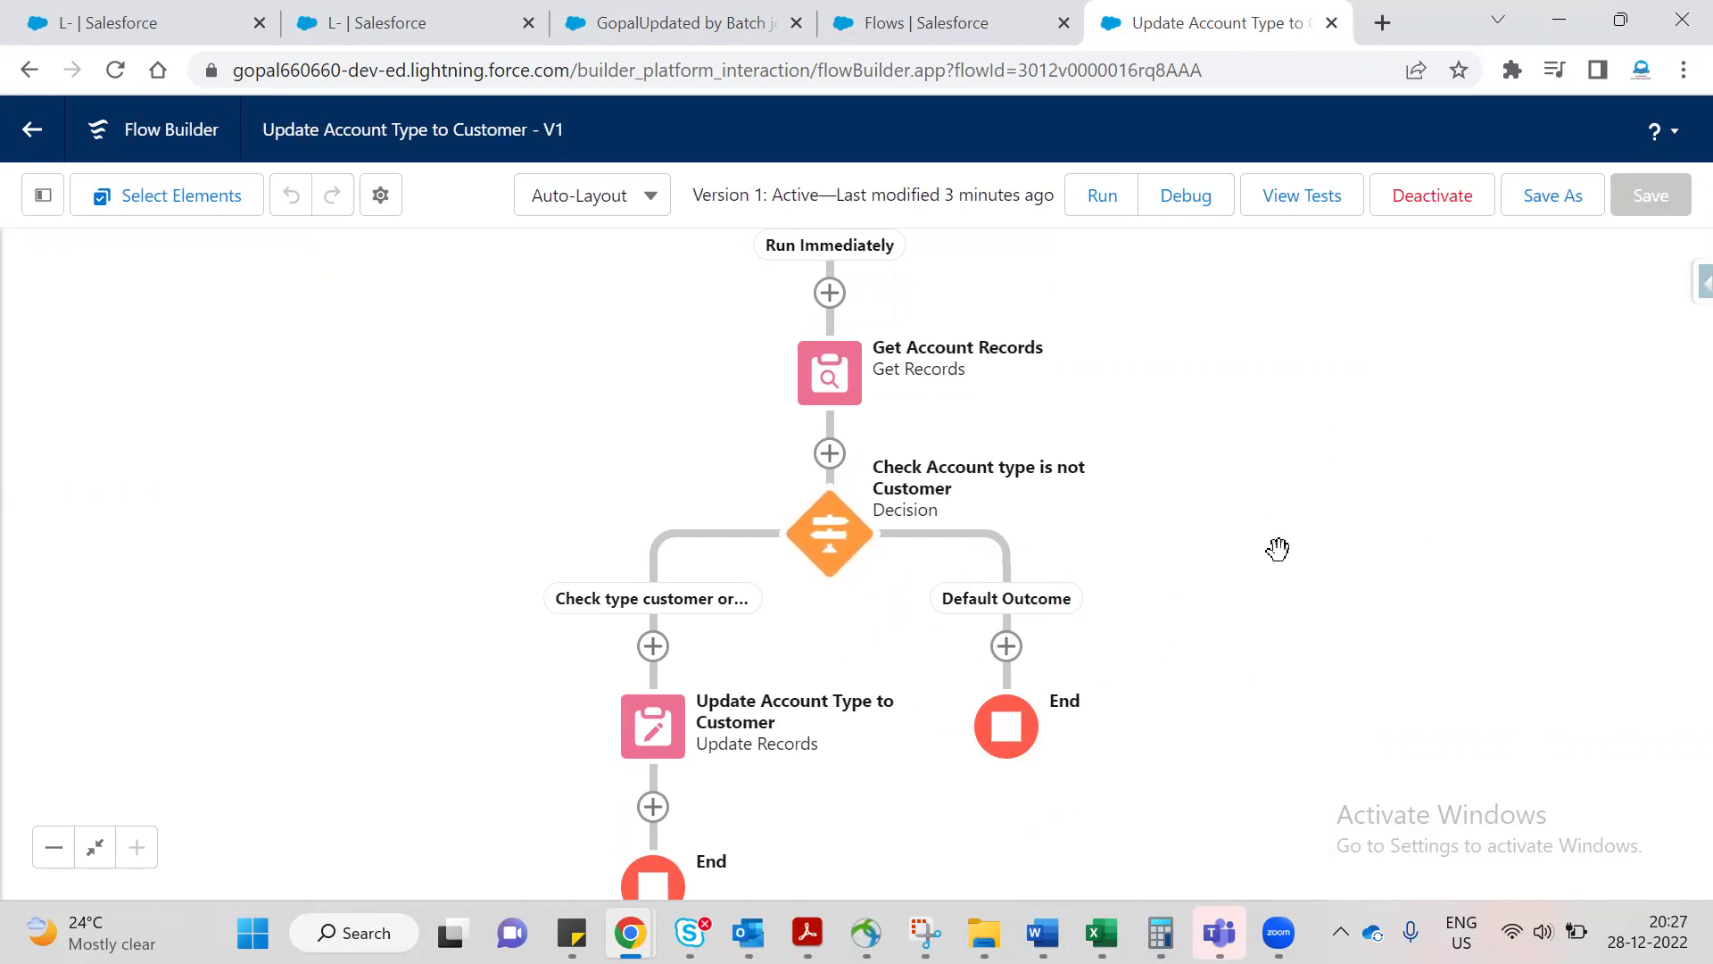
scroll(1285, 562, "up", 2)
scroll(1285, 500, "down", 1)
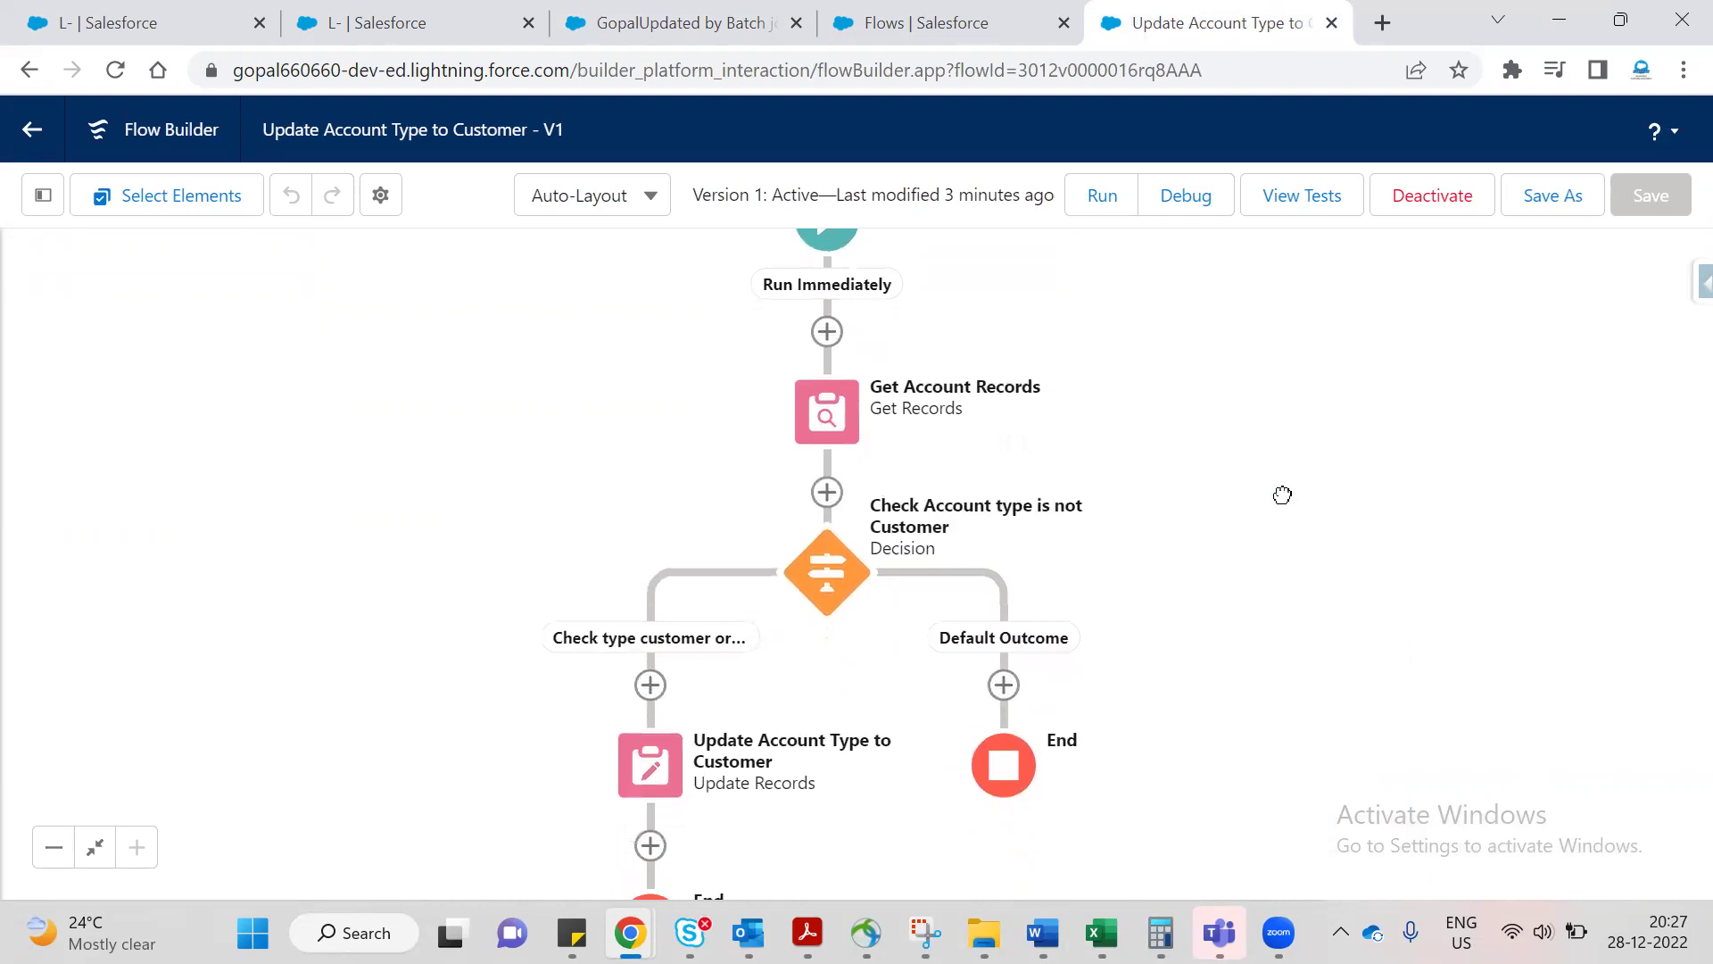
left_click_drag(1282, 494, 1297, 515)
scroll(1296, 510, "down", 1)
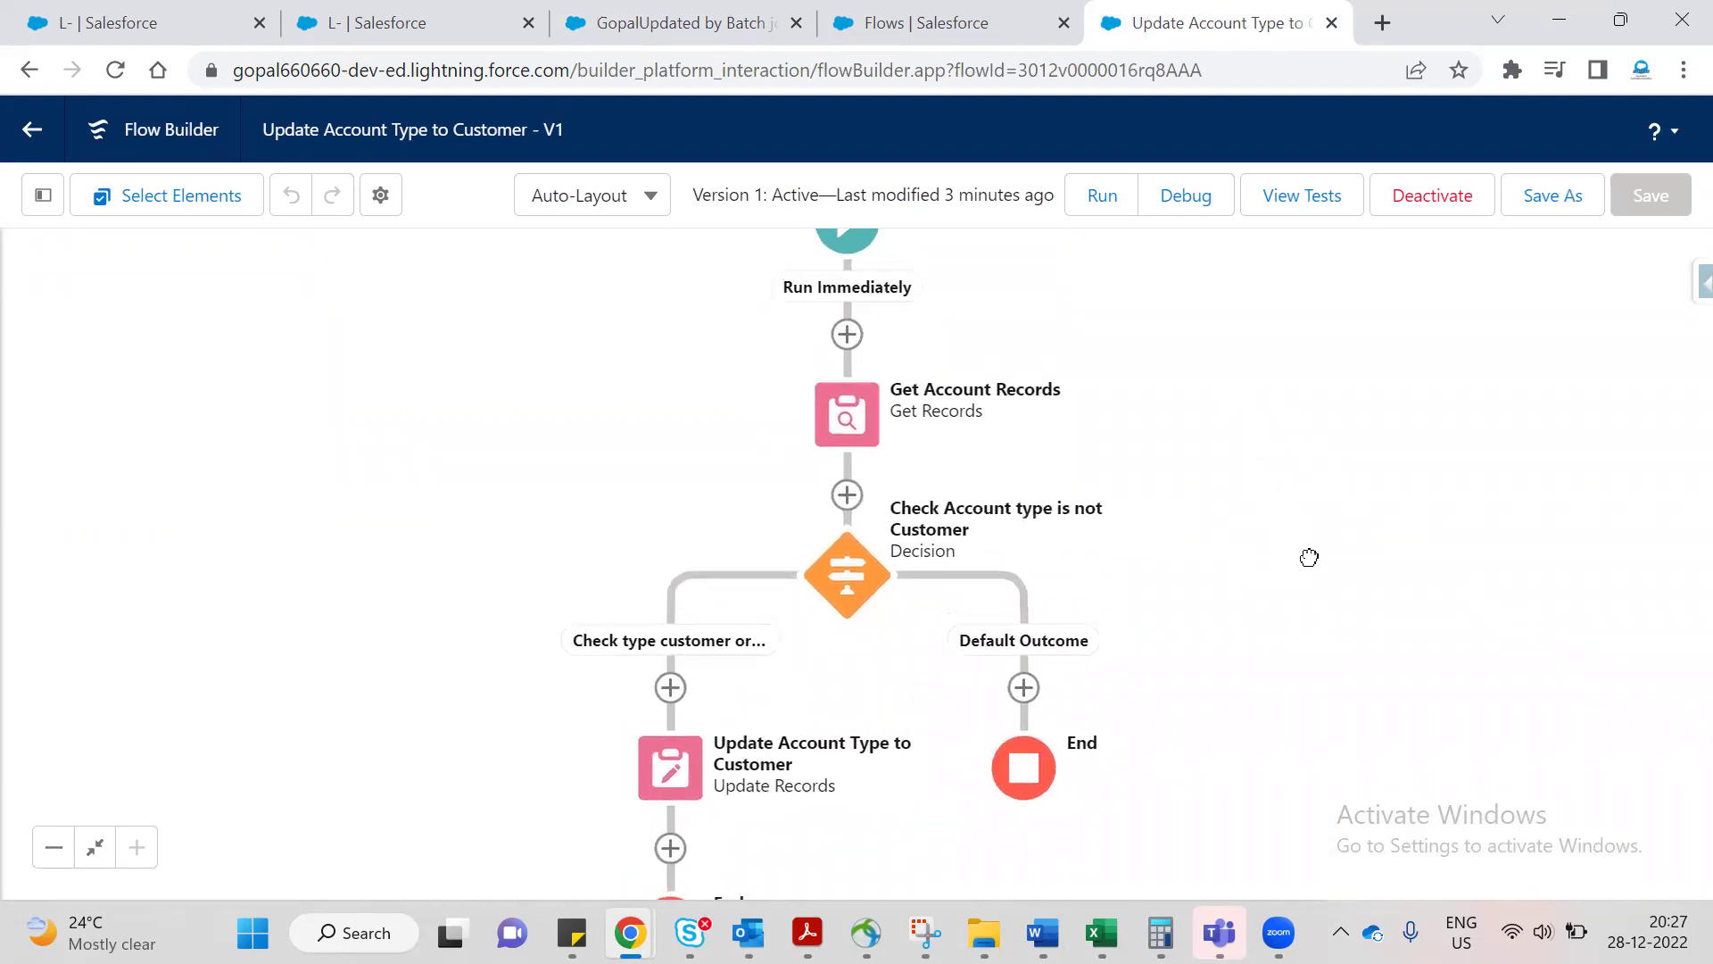
scroll(1321, 549, "up", 1)
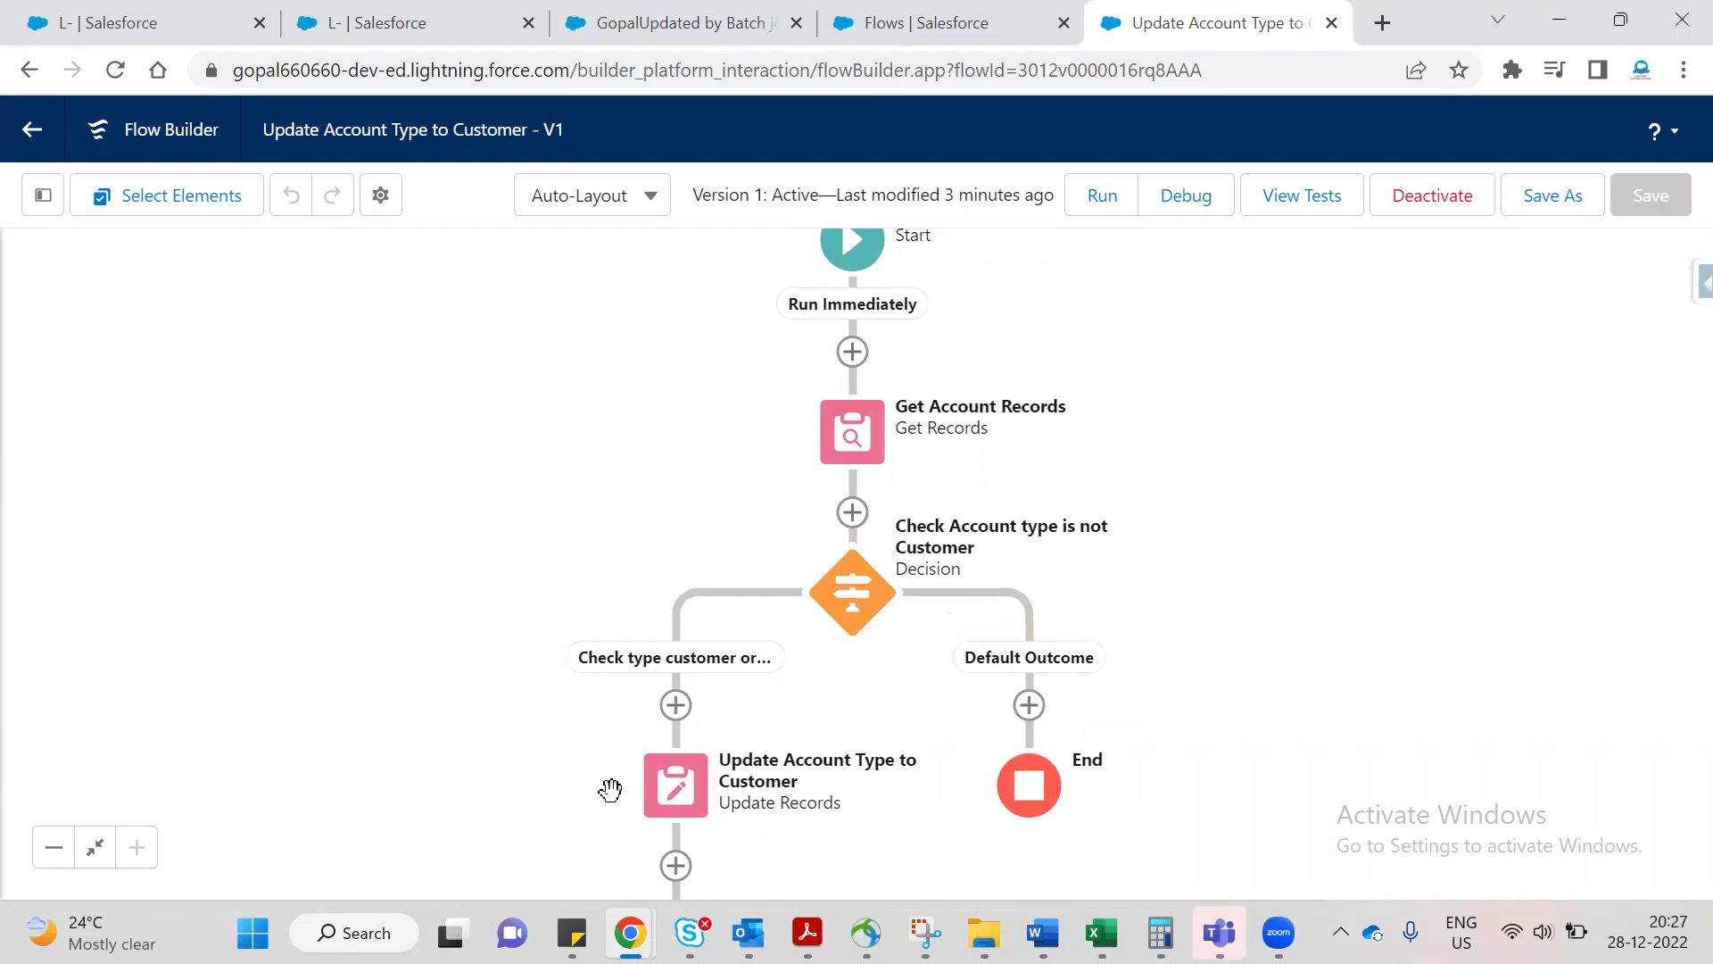